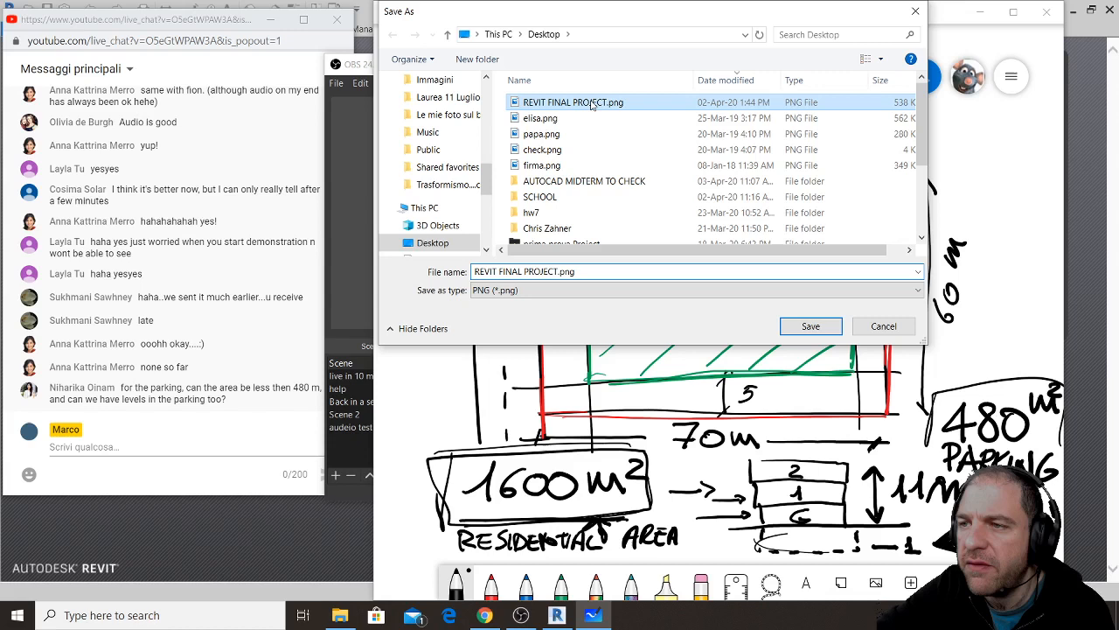
# - Choose REVIT FINAL PROJECT.png as the export file for the current board and create a new blank whiteboard
pyautogui.click(591, 104)
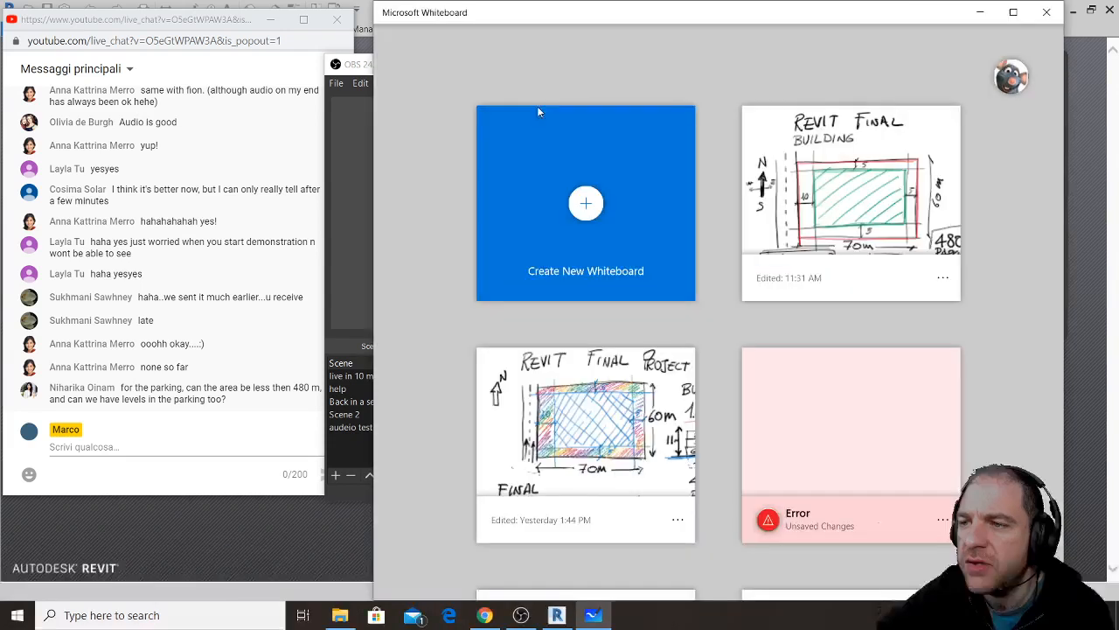
pyautogui.click(539, 112)
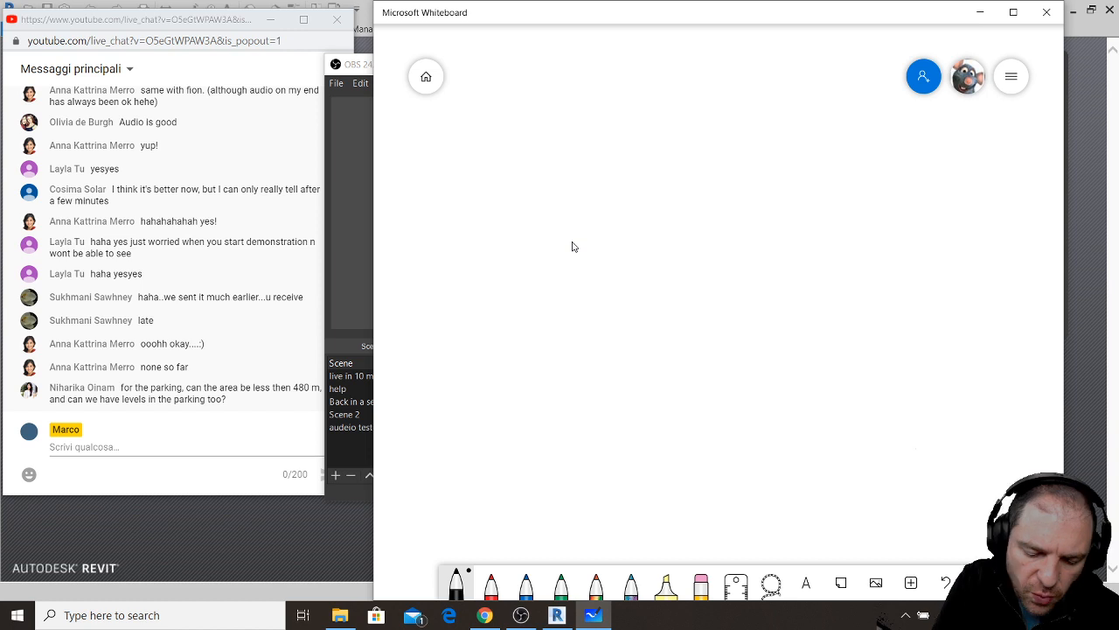
# - Sketch the front face of a box-shaped building in perspective with the black pen
pyautogui.moveTo(663, 137); pyautogui.dragTo(660, 239)
pyautogui.moveTo(649, 225); pyautogui.dragTo(788, 289)
pyautogui.moveTo(656, 230); pyautogui.dragTo(765, 296)
pyautogui.moveTo(663, 132); pyautogui.dragTo(791, 193)
pyautogui.moveTo(793, 198); pyautogui.dragTo(785, 288)
pyautogui.moveTo(789, 218); pyautogui.dragTo(784, 299)
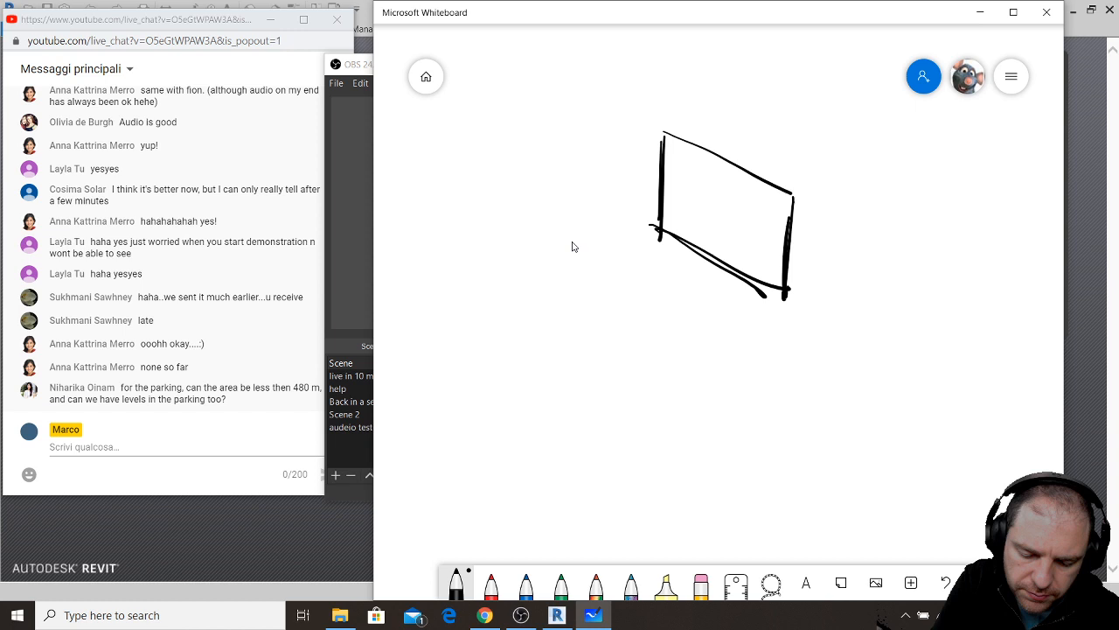
# - Add the top face and the side face to complete the building's box shape
pyautogui.moveTo(673, 131); pyautogui.dragTo(807, 186)
pyautogui.moveTo(682, 127); pyautogui.dragTo(754, 94)
pyautogui.moveTo(721, 103); pyautogui.dragTo(883, 145)
pyautogui.moveTo(791, 188); pyautogui.dragTo(875, 139)
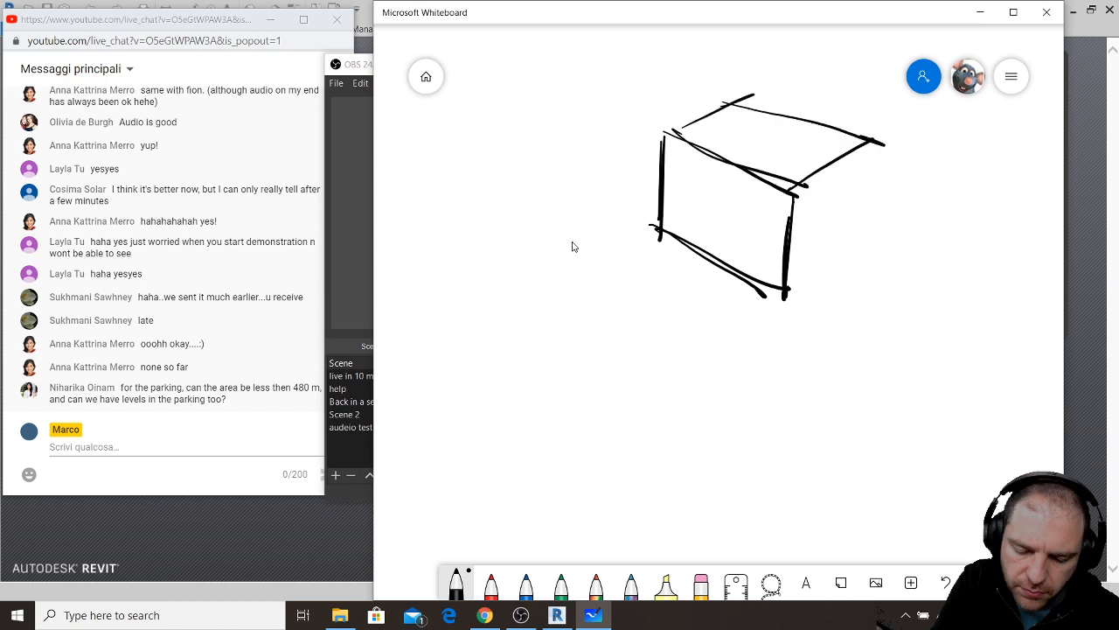
pyautogui.moveTo(744, 93); pyautogui.dragTo(873, 140)
pyautogui.moveTo(869, 150); pyautogui.dragTo(870, 233)
pyautogui.moveTo(870, 229); pyautogui.dragTo(785, 290)
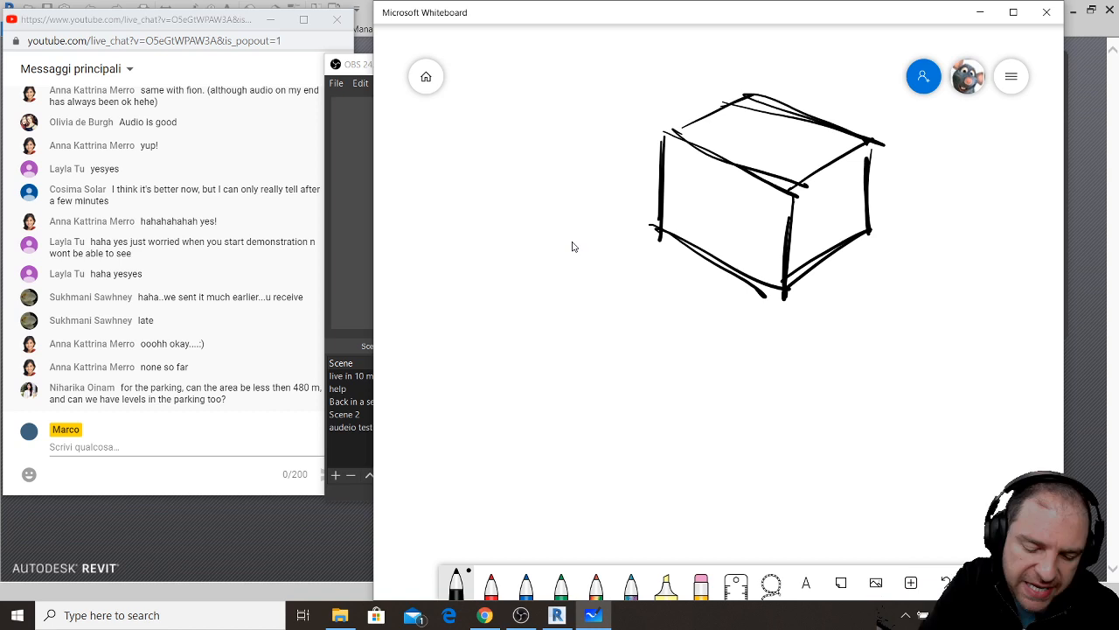
# - Divide the front and side faces of the building into three storeys with floor lines
pyautogui.moveTo(665, 194); pyautogui.dragTo(777, 258)
pyautogui.moveTo(791, 253); pyautogui.dragTo(866, 201)
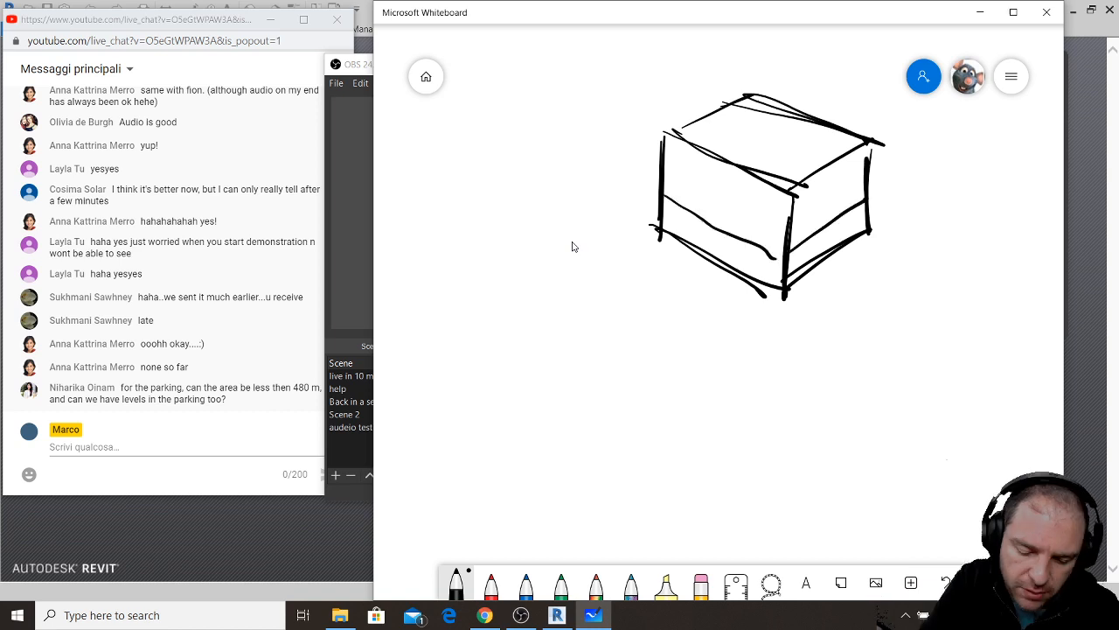
pyautogui.moveTo(688, 147); pyautogui.dragTo(686, 164)
pyautogui.moveTo(664, 160); pyautogui.dragTo(794, 212)
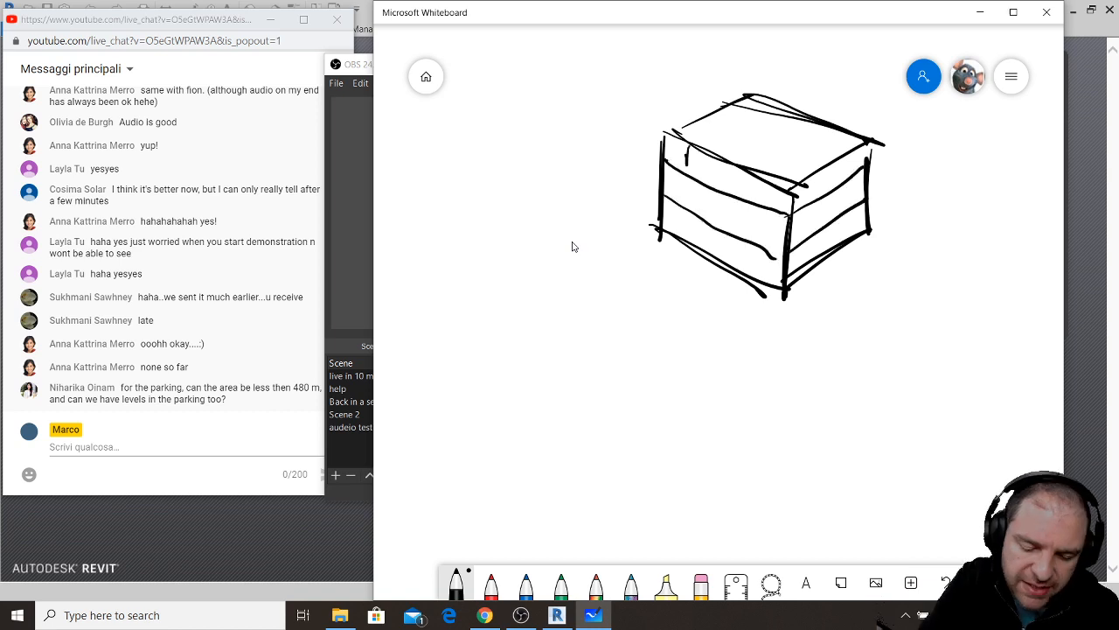
# - Sketch windows on the upper storeys and a door on the ground storey of the building's front face
pyautogui.moveTo(687, 149); pyautogui.dragTo(706, 167)
pyautogui.moveTo(739, 180); pyautogui.dragTo(759, 191)
pyautogui.moveTo(689, 188); pyautogui.dragTo(744, 219)
pyautogui.moveTo(701, 229); pyautogui.dragTo(721, 253)
pyautogui.moveTo(802, 186); pyautogui.dragTo(809, 192)
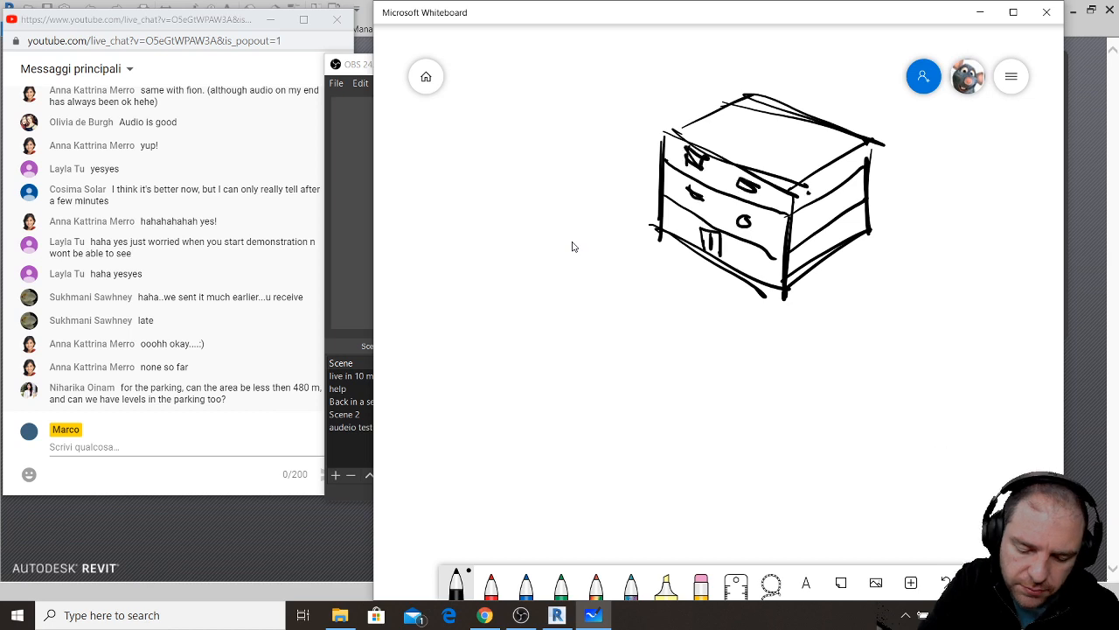
# - Add window marks to the building's side face and sketch the ridge and hip lines of its roof
pyautogui.moveTo(673, 129); pyautogui.dragTo(796, 186)
pyautogui.moveTo(812, 185); pyautogui.dragTo(820, 187)
pyautogui.moveTo(840, 167); pyautogui.dragTo(846, 163)
pyautogui.moveTo(809, 215); pyautogui.dragTo(820, 210)
pyautogui.moveTo(837, 201); pyautogui.dragTo(844, 198)
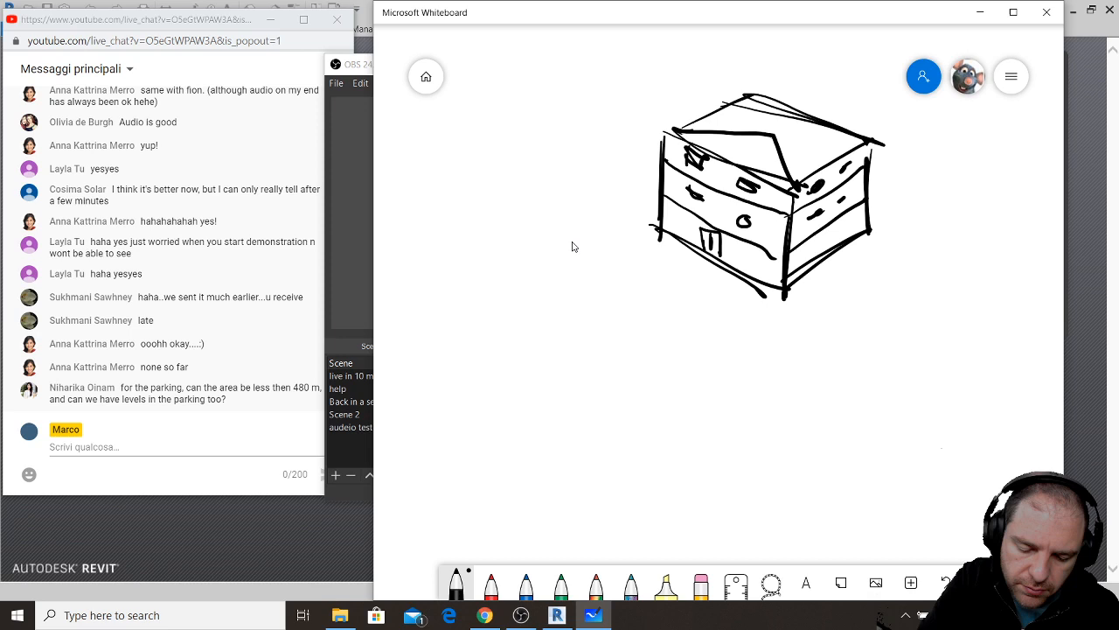
pyautogui.moveTo(754, 83); pyautogui.dragTo(861, 140)
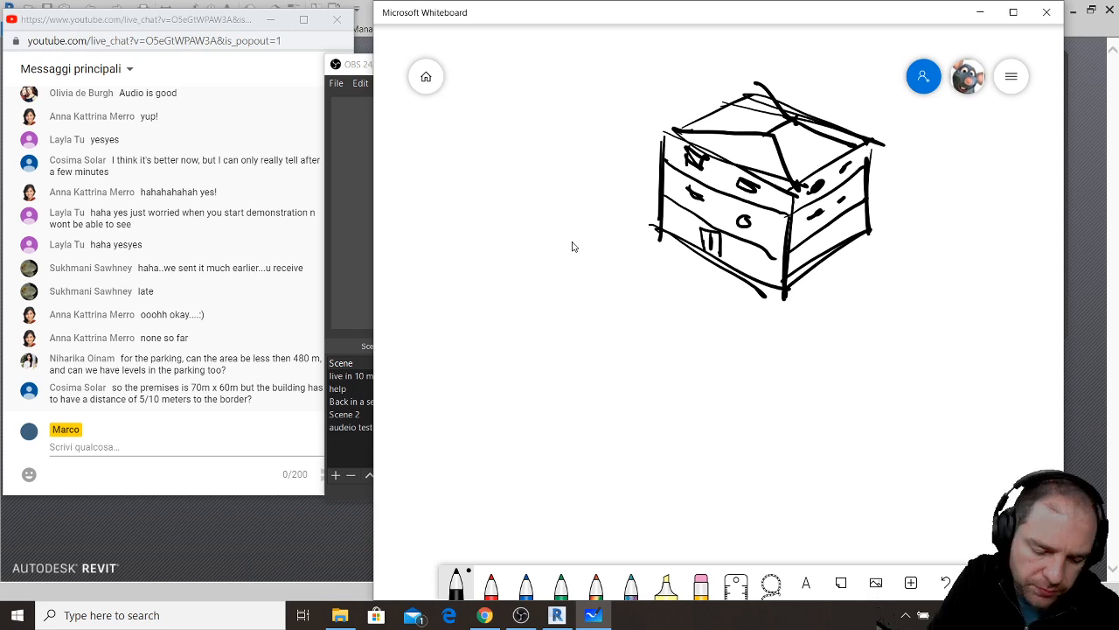
# - Handwrite "10m³" in the empty space beside the building sketch
pyautogui.moveTo(446, 163); pyautogui.dragTo(472, 174)
pyautogui.moveTo(453, 177); pyautogui.dragTo(486, 175)
pyautogui.moveTo(497, 139); pyautogui.dragTo(534, 172)
pyautogui.moveTo(537, 115); pyautogui.dragTo(539, 140)
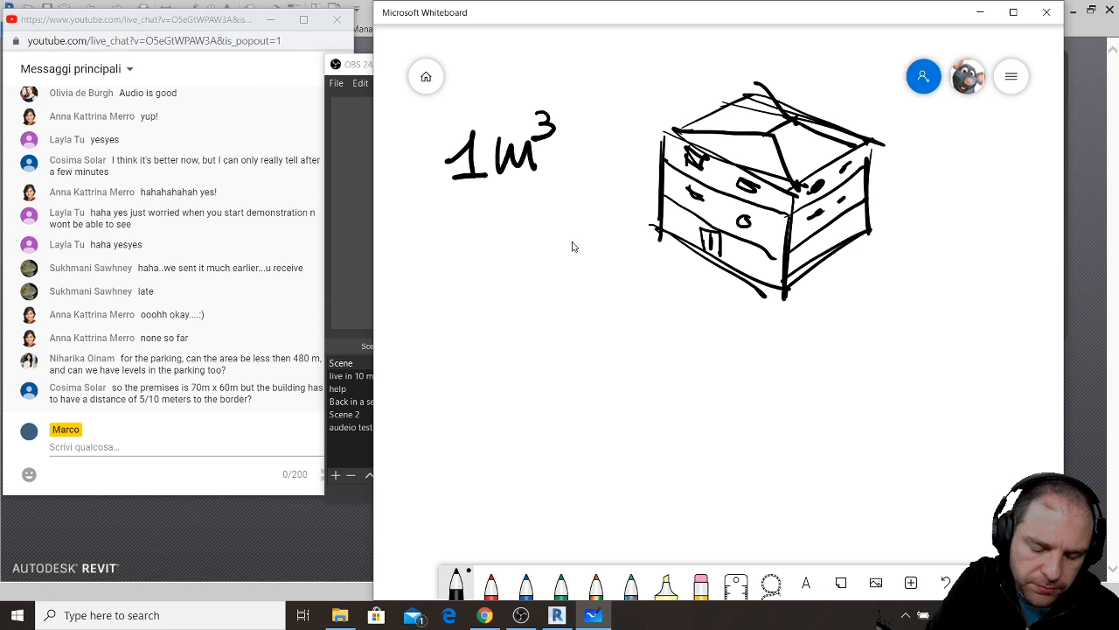
pyautogui.moveTo(486, 142); pyautogui.dragTo(490, 146)
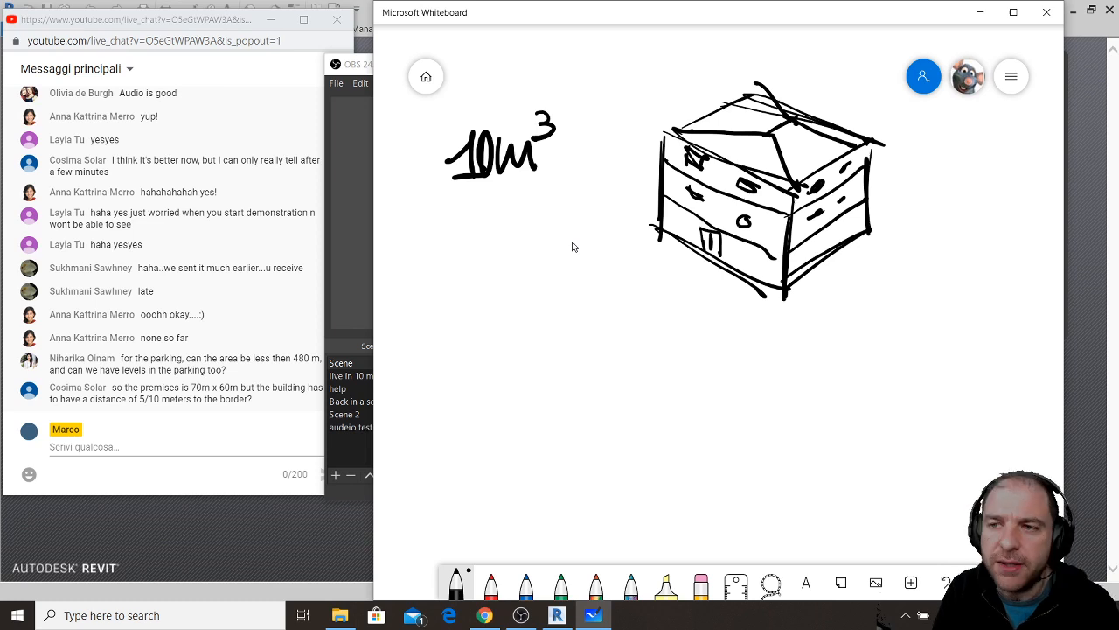
# - Draw an arrow leading from "10m³" and handwrite "1 m² PARKING" at its tip
pyautogui.moveTo(465, 196)
pyautogui.mouseDown()
pyautogui.moveTo(505, 230)
pyautogui.moveTo(546, 243)
pyautogui.mouseUp()
pyautogui.moveTo(559, 241)
pyautogui.mouseDown()
pyautogui.moveTo(597, 235)
pyautogui.moveTo(614, 216)
pyautogui.mouseUp()
pyautogui.moveTo(526, 261)
pyautogui.mouseDown()
pyautogui.moveTo(522, 277)
pyautogui.moveTo(559, 283)
pyautogui.mouseUp()
pyautogui.moveTo(564, 285); pyautogui.dragTo(579, 281)
pyautogui.moveTo(583, 257); pyautogui.dragTo(606, 281)
pyautogui.moveTo(617, 282); pyautogui.dragTo(634, 255)
pyautogui.moveTo(661, 257); pyautogui.dragTo(652, 266)
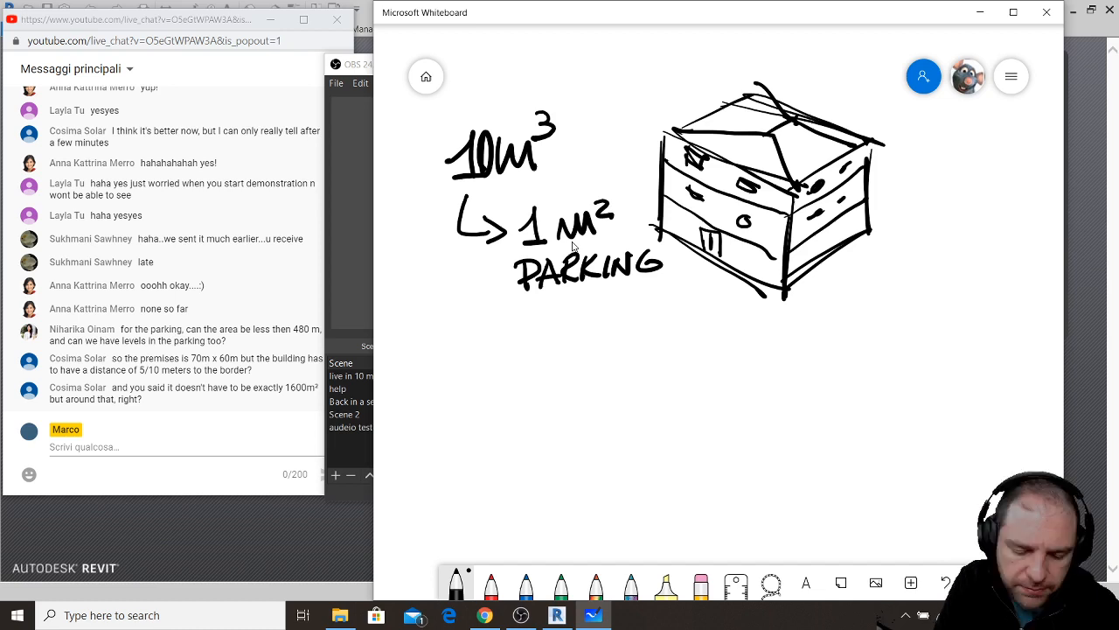
# - Handwrite the volume calculation "1600 m² × 3m" below the parking ratio
pyautogui.moveTo(416, 331); pyautogui.dragTo(438, 339)
pyautogui.moveTo(466, 305); pyautogui.dragTo(450, 327)
pyautogui.moveTo(475, 315); pyautogui.dragTo(501, 316)
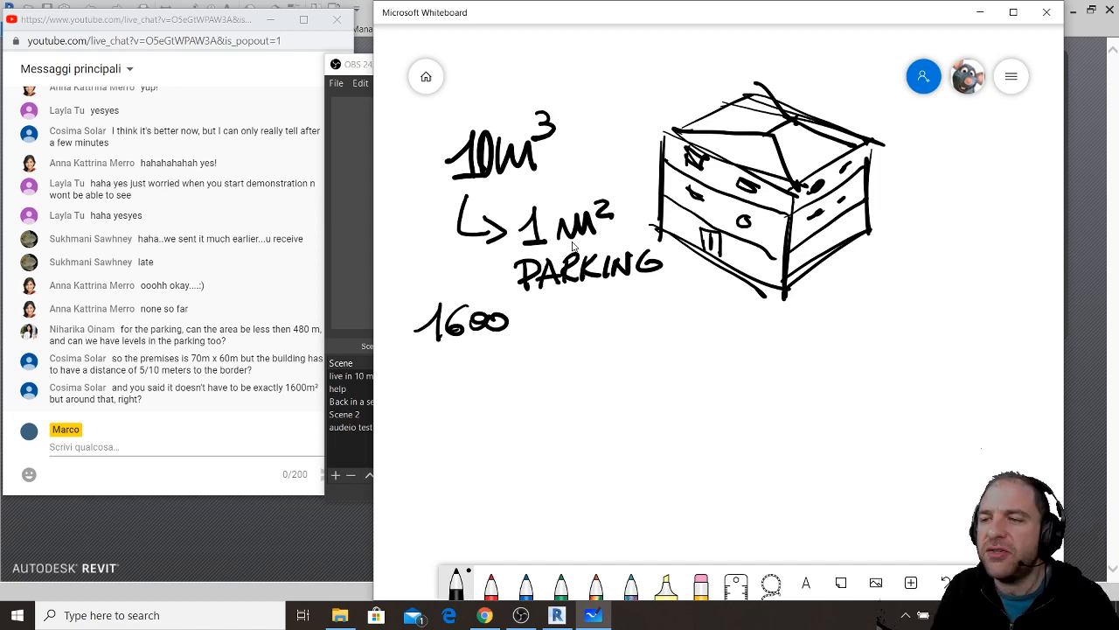
pyautogui.moveTo(525, 312); pyautogui.dragTo(553, 329)
pyautogui.moveTo(554, 302); pyautogui.dragTo(564, 310)
pyautogui.moveTo(579, 316); pyautogui.dragTo(592, 326)
pyautogui.moveTo(592, 316)
pyautogui.mouseDown()
pyautogui.moveTo(579, 327)
pyautogui.moveTo(610, 330)
pyautogui.mouseUp()
pyautogui.moveTo(641, 316)
pyautogui.mouseDown()
pyautogui.moveTo(644, 330)
pyautogui.moveTo(669, 331)
pyautogui.mouseUp()
pyautogui.moveTo(672, 304); pyautogui.dragTo(678, 311)
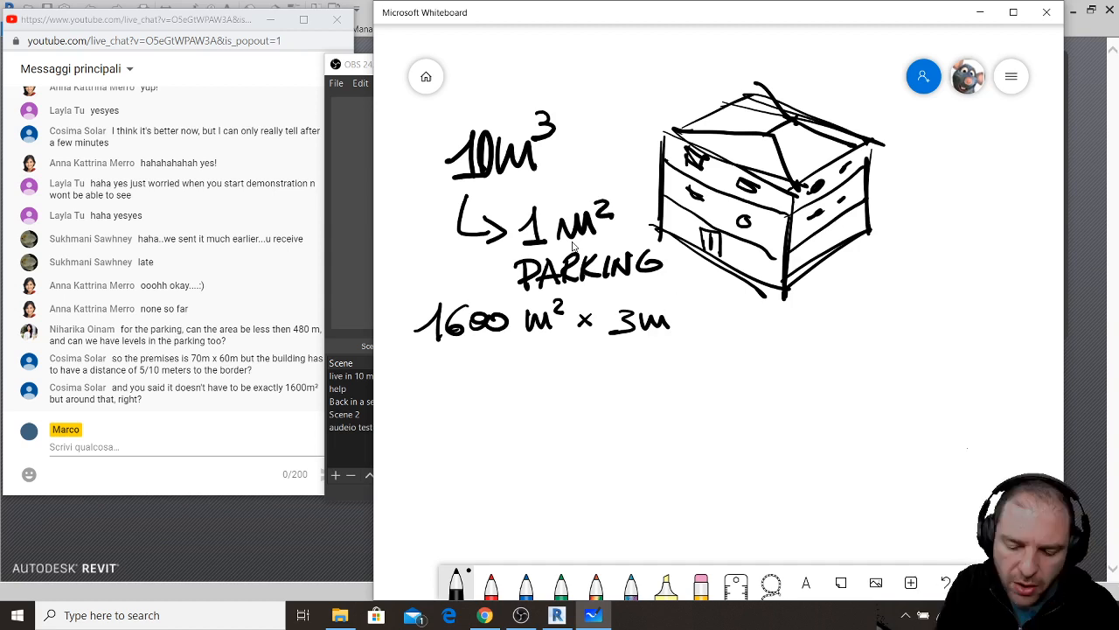
# - Complete the calculation with "= V 4800 m³" and underline the volume
pyautogui.moveTo(713, 325); pyautogui.dragTo(739, 323)
pyautogui.moveTo(712, 335); pyautogui.dragTo(742, 334)
pyautogui.moveTo(745, 303)
pyautogui.mouseDown()
pyautogui.moveTo(787, 296)
pyautogui.moveTo(848, 325)
pyautogui.moveTo(839, 339)
pyautogui.mouseUp()
pyautogui.moveTo(874, 306); pyautogui.dragTo(864, 307)
pyautogui.moveTo(897, 313); pyautogui.dragTo(924, 315)
pyautogui.moveTo(955, 313)
pyautogui.mouseDown()
pyautogui.moveTo(954, 330)
pyautogui.moveTo(990, 331)
pyautogui.mouseUp()
pyautogui.moveTo(995, 299); pyautogui.dragTo(997, 315)
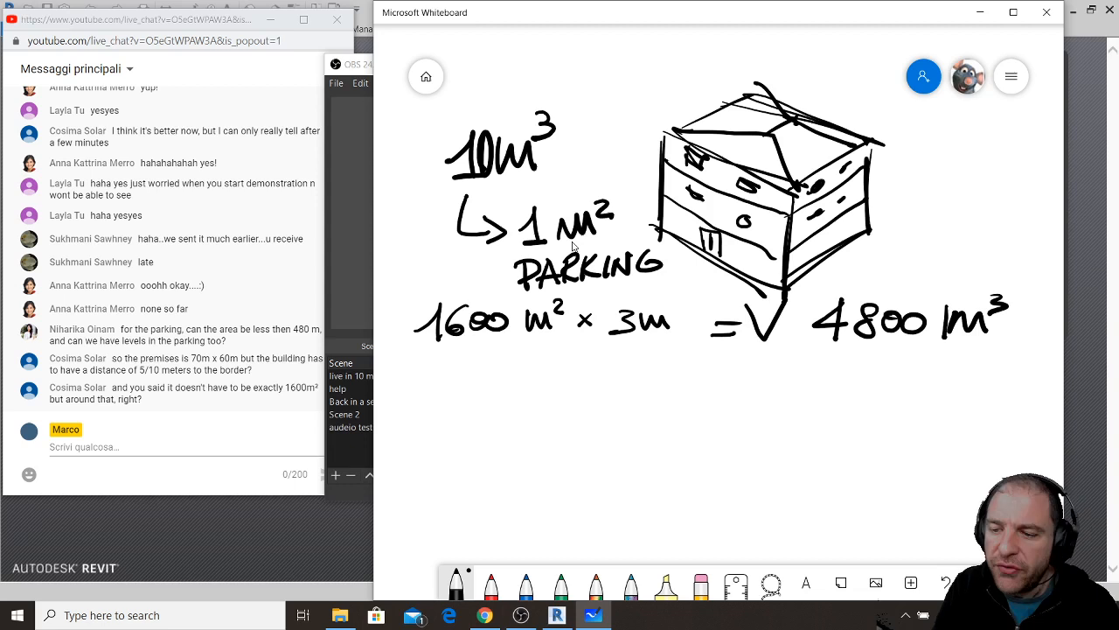
pyautogui.moveTo(790, 364); pyautogui.dragTo(1012, 365)
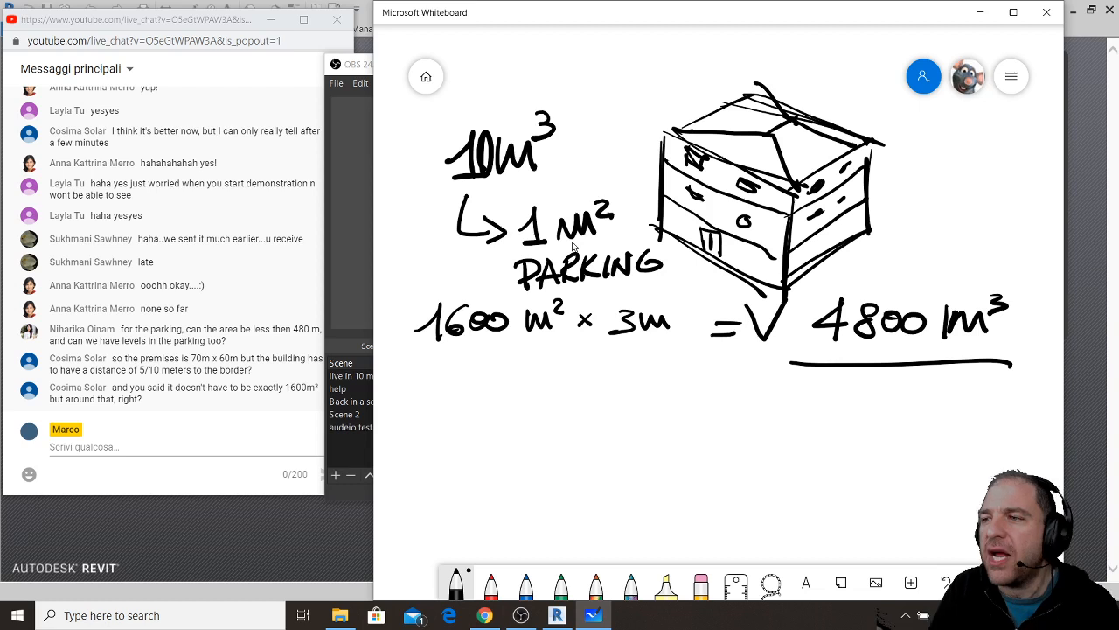
# - Handwrite "480 m²" under the 4800 m³ line, then underline and circle it
pyautogui.moveTo(841, 380)
pyautogui.mouseDown()
pyautogui.moveTo(854, 403)
pyautogui.moveTo(841, 421)
pyautogui.mouseUp()
pyautogui.moveTo(873, 388); pyautogui.dragTo(871, 390)
pyautogui.moveTo(887, 388); pyautogui.dragTo(888, 390)
pyautogui.moveTo(919, 390); pyautogui.dragTo(952, 414)
pyautogui.moveTo(961, 387); pyautogui.dragTo(977, 401)
pyautogui.moveTo(796, 435); pyautogui.dragTo(917, 437)
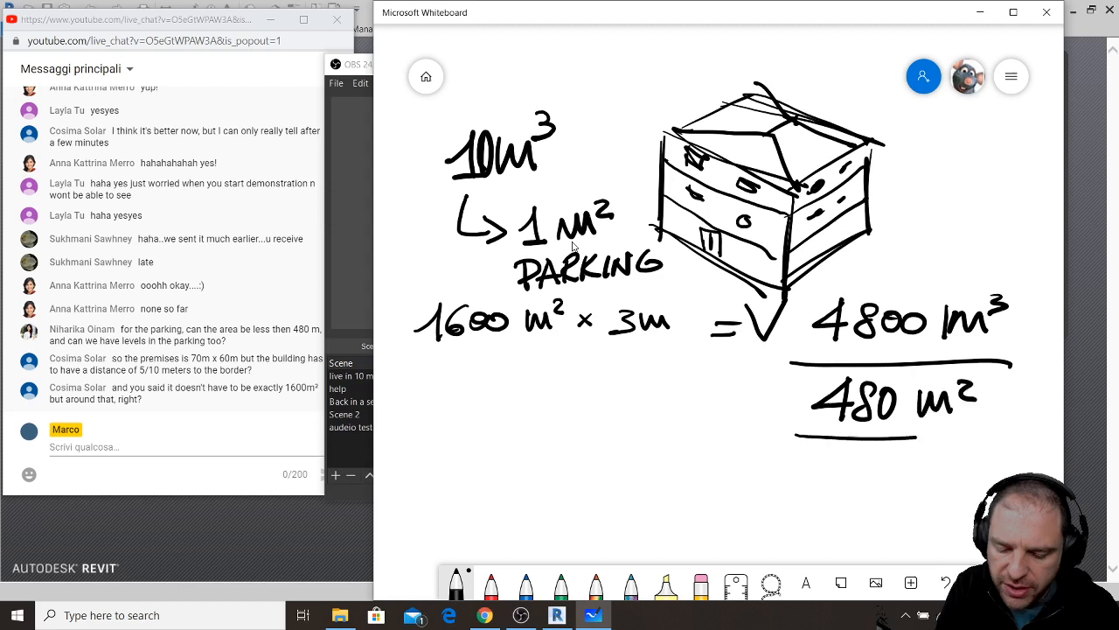
pyautogui.moveTo(926, 354); pyautogui.dragTo(875, 351)
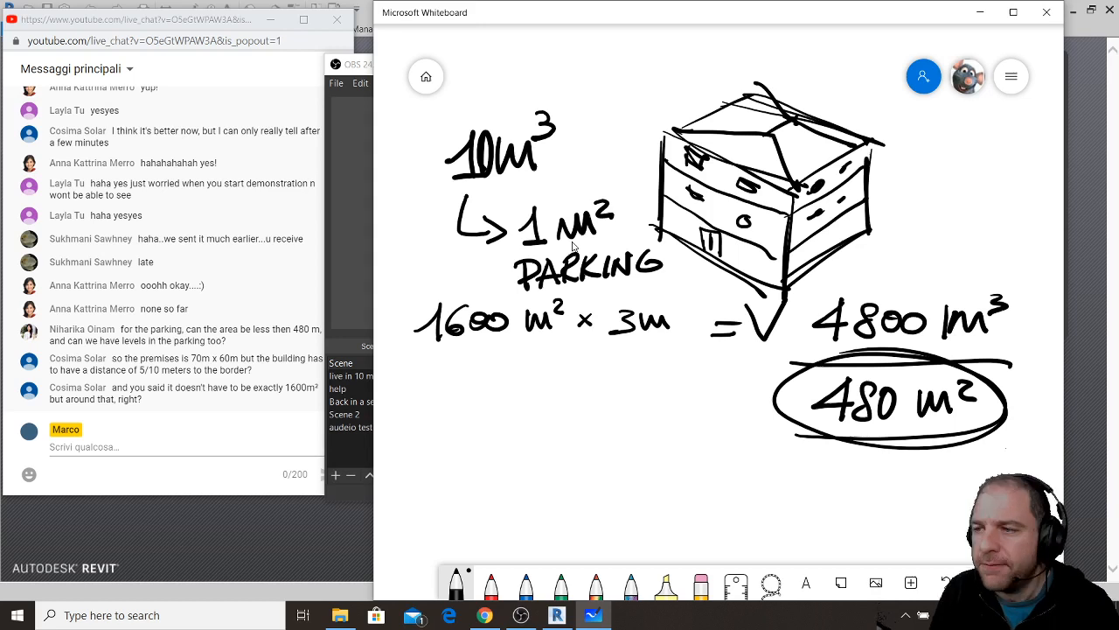
# - Handwrite the large word "PARKING" in front of the circled 480 m²
pyautogui.moveTo(504, 389); pyautogui.dragTo(506, 444)
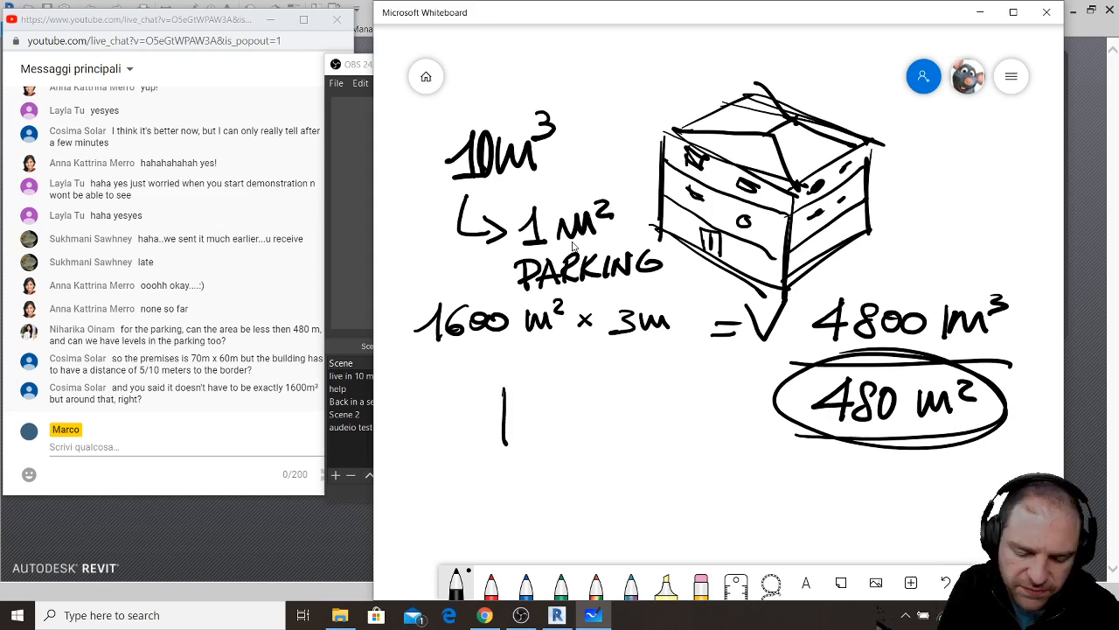
pyautogui.moveTo(490, 391); pyautogui.dragTo(479, 423)
pyautogui.moveTo(562, 385); pyautogui.dragTo(525, 444)
pyautogui.moveTo(561, 385); pyautogui.dragTo(572, 448)
pyautogui.moveTo(536, 425); pyautogui.dragTo(567, 422)
pyautogui.moveTo(584, 391); pyautogui.dragTo(579, 442)
pyautogui.moveTo(581, 392); pyautogui.dragTo(610, 439)
pyautogui.moveTo(625, 394); pyautogui.dragTo(617, 441)
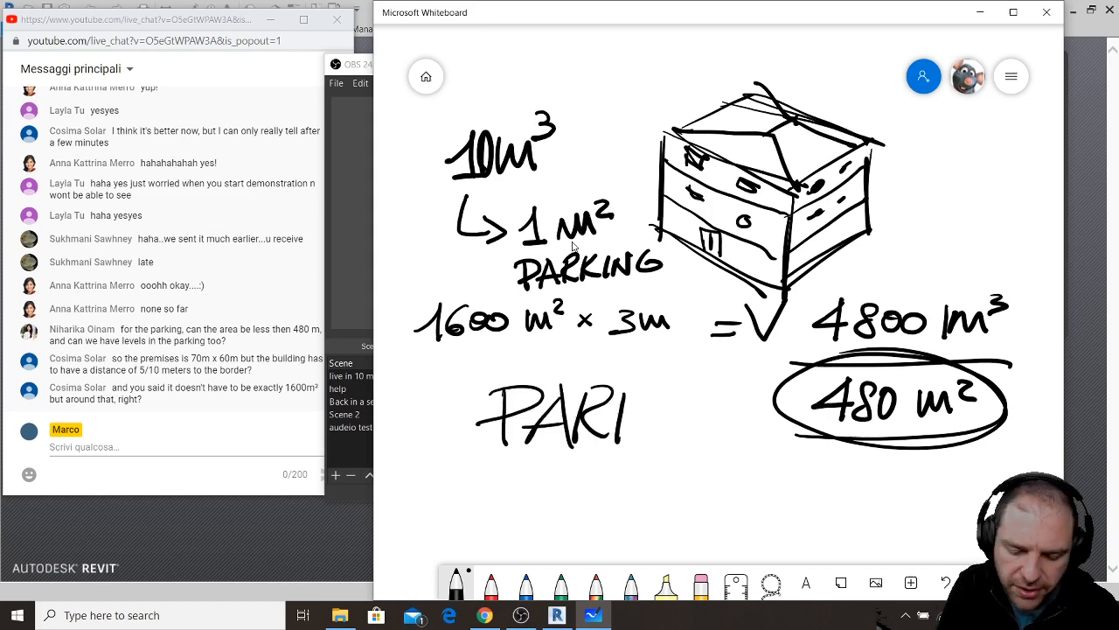
pyautogui.moveTo(649, 392); pyautogui.dragTo(651, 442)
pyautogui.moveTo(657, 395); pyautogui.dragTo(656, 442)
pyautogui.moveTo(670, 443); pyautogui.dragTo(701, 393)
pyautogui.moveTo(743, 404); pyautogui.dragTo(731, 423)
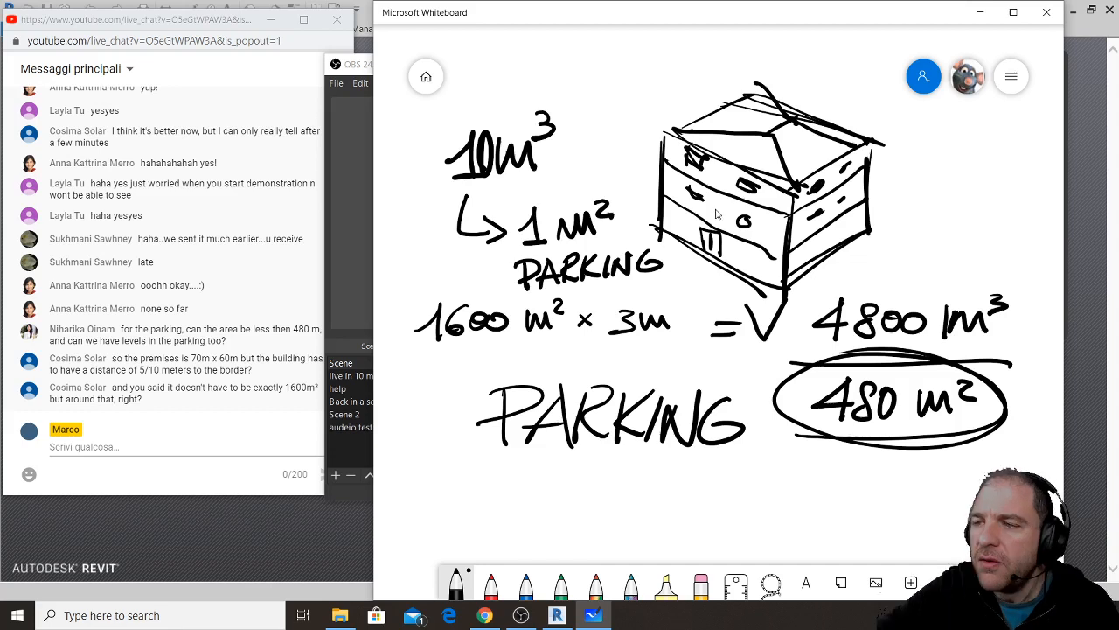
# - Draw a double horizontal ground line below the PARKING label and hatch it with short diagonal strokes
pyautogui.scroll(-3, 716, 213)
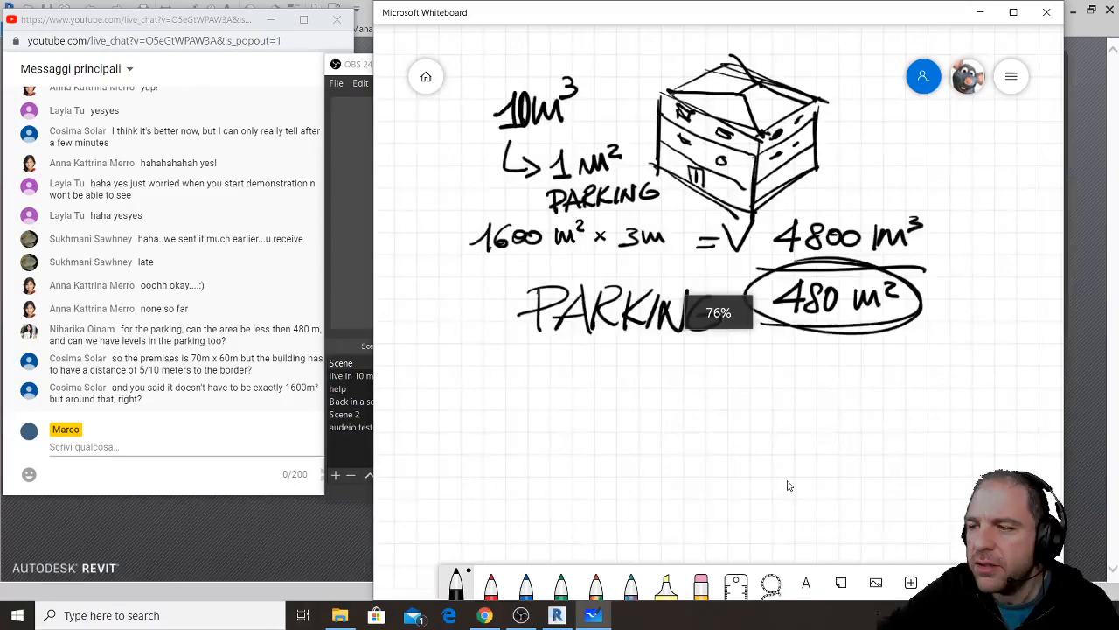
pyautogui.scroll(2, 770, 476)
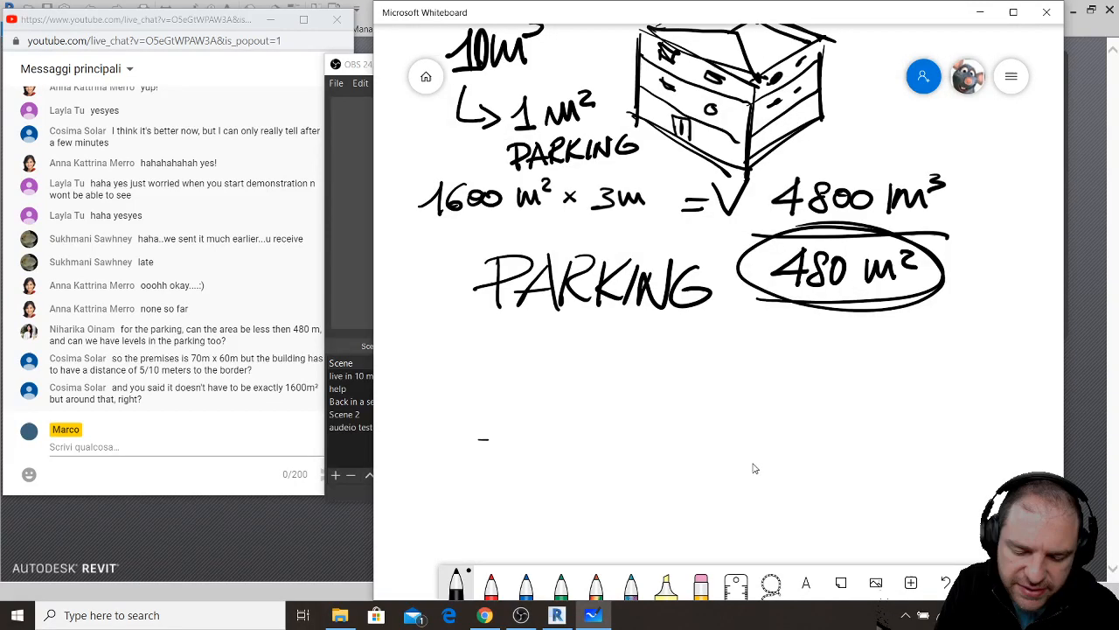
pyautogui.moveTo(488, 439); pyautogui.dragTo(872, 452)
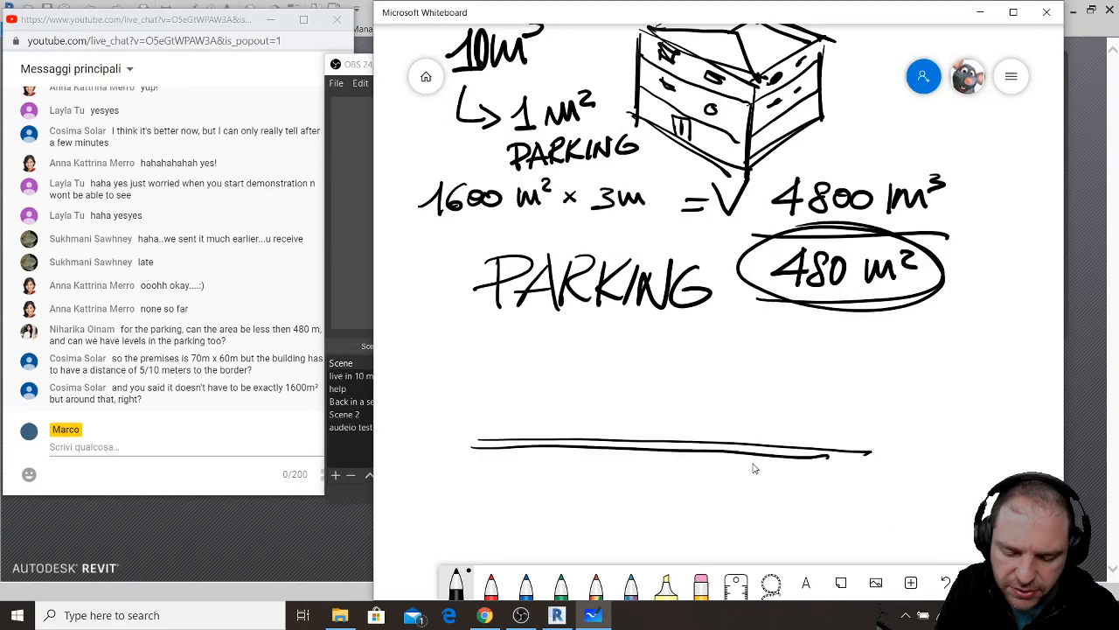
pyautogui.moveTo(479, 444); pyautogui.dragTo(848, 460)
pyautogui.moveTo(514, 442); pyautogui.dragTo(506, 449)
pyautogui.moveTo(530, 439); pyautogui.dragTo(525, 445)
pyautogui.moveTo(543, 439); pyautogui.dragTo(538, 445)
pyautogui.moveTo(563, 438); pyautogui.dragTo(556, 444)
pyautogui.moveTo(576, 439); pyautogui.dragTo(570, 446)
pyautogui.moveTo(598, 439); pyautogui.dragTo(590, 446)
pyautogui.moveTo(615, 440)
pyautogui.mouseDown()
pyautogui.moveTo(609, 446)
pyautogui.moveTo(628, 447)
pyautogui.mouseUp()
pyautogui.moveTo(654, 441); pyautogui.dragTo(647, 448)
pyautogui.moveTo(674, 441); pyautogui.dragTo(666, 449)
pyautogui.moveTo(692, 442); pyautogui.dragTo(685, 448)
pyautogui.moveTo(712, 443); pyautogui.dragTo(705, 450)
pyautogui.moveTo(733, 444); pyautogui.dragTo(726, 450)
pyautogui.moveTo(768, 446); pyautogui.dragTo(760, 452)
pyautogui.moveTo(808, 448); pyautogui.dragTo(801, 454)
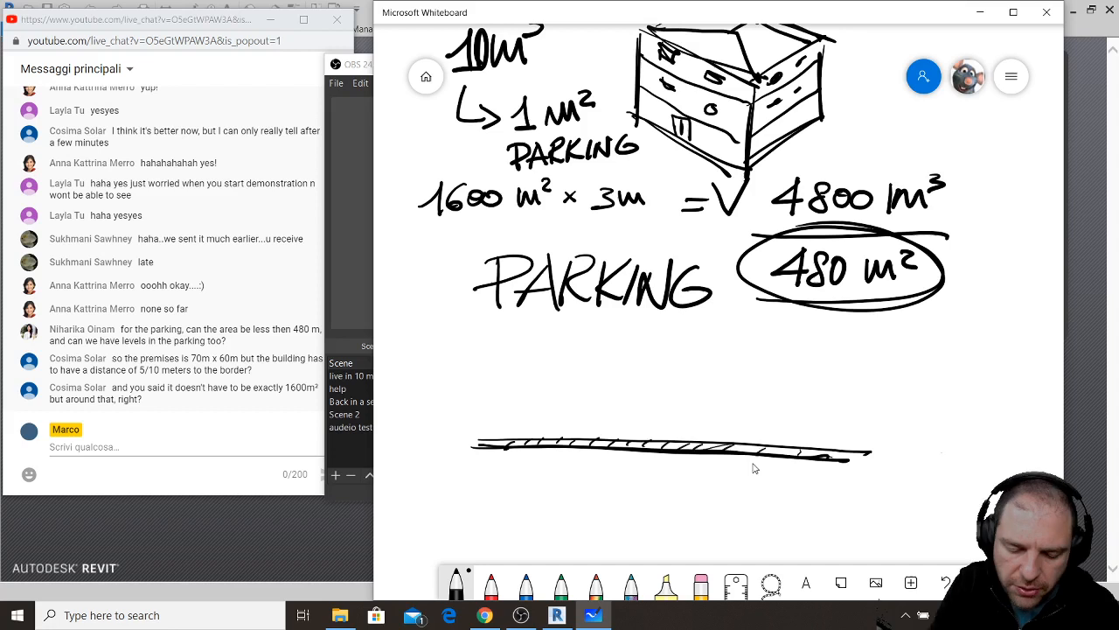
# - Sketch a two-storey building outline with a pitched roof above the hatched ground line
pyautogui.moveTo(617, 402); pyautogui.dragTo(617, 426)
pyautogui.moveTo(612, 400); pyautogui.dragTo(756, 394)
pyautogui.moveTo(755, 395); pyautogui.dragTo(753, 428)
pyautogui.moveTo(611, 355); pyautogui.dragTo(618, 395)
pyautogui.moveTo(611, 353); pyautogui.dragTo(756, 379)
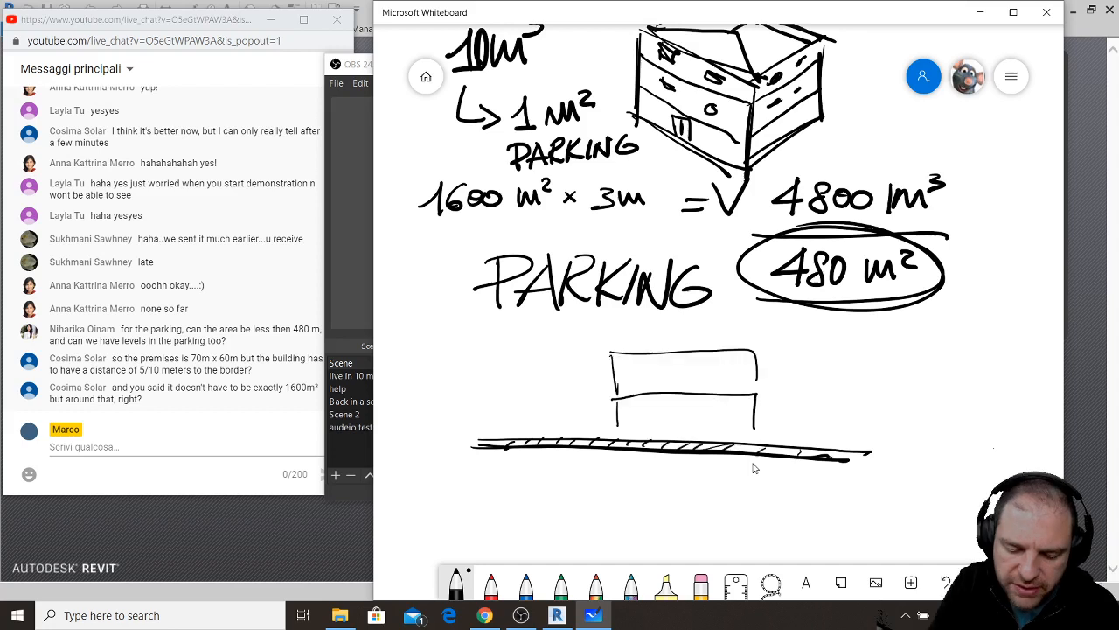
pyautogui.moveTo(611, 348); pyautogui.dragTo(765, 345)
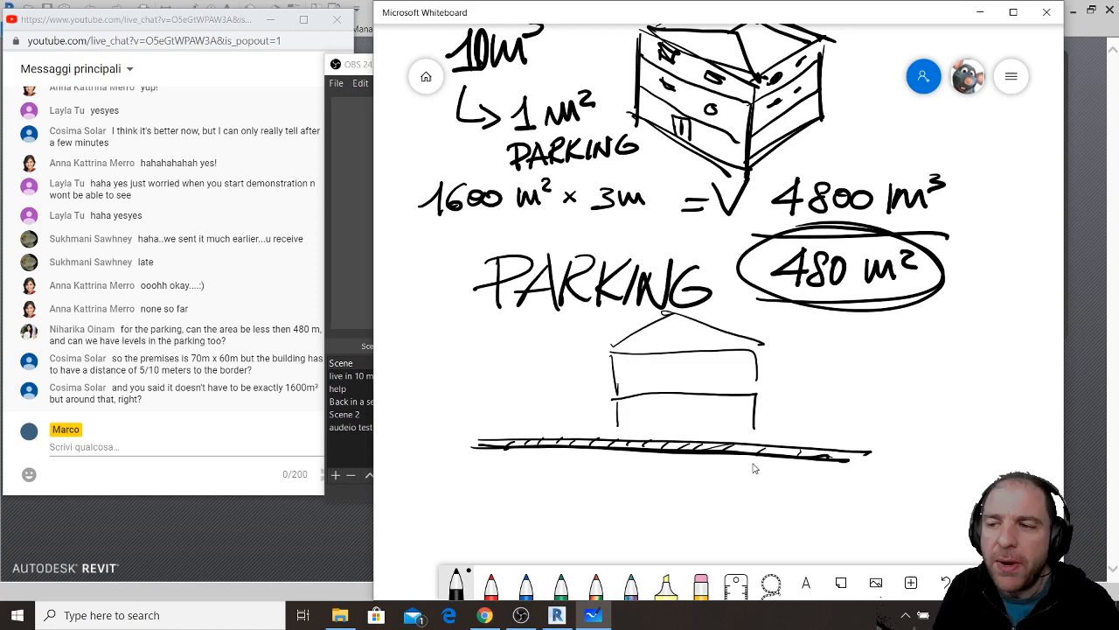
# - Draw a basement level labelled "-1" beneath the ground line, with a dashed second basement level under it
pyautogui.moveTo(585, 454)
pyautogui.mouseDown()
pyautogui.moveTo(585, 479)
pyautogui.moveTo(798, 499)
pyautogui.mouseUp()
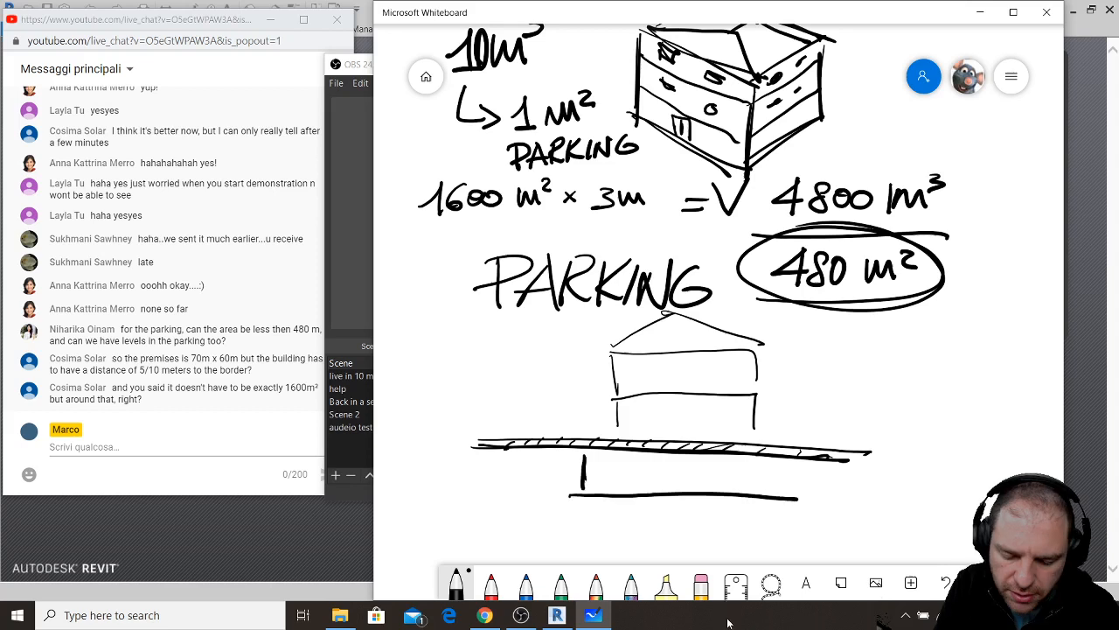
pyautogui.moveTo(611, 493); pyautogui.dragTo(818, 502)
pyautogui.moveTo(811, 466); pyautogui.dragTo(808, 507)
pyautogui.moveTo(837, 492); pyautogui.dragTo(885, 505)
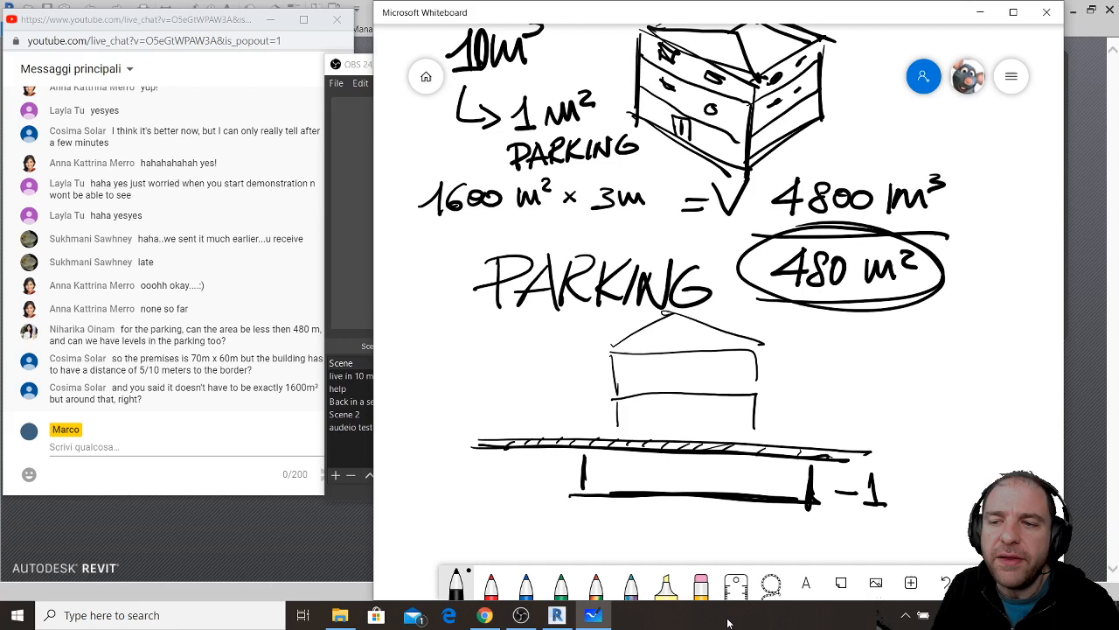
pyautogui.moveTo(578, 496)
pyautogui.mouseDown()
pyautogui.moveTo(570, 539)
pyautogui.moveTo(812, 527)
pyautogui.mouseUp()
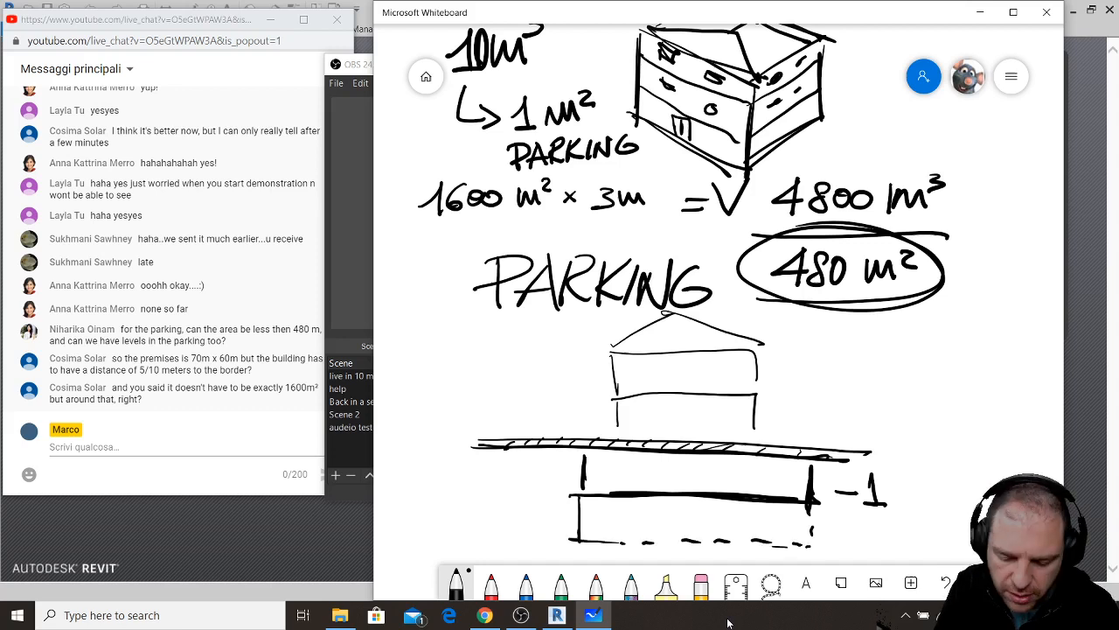
pyautogui.moveTo(571, 542); pyautogui.dragTo(594, 555)
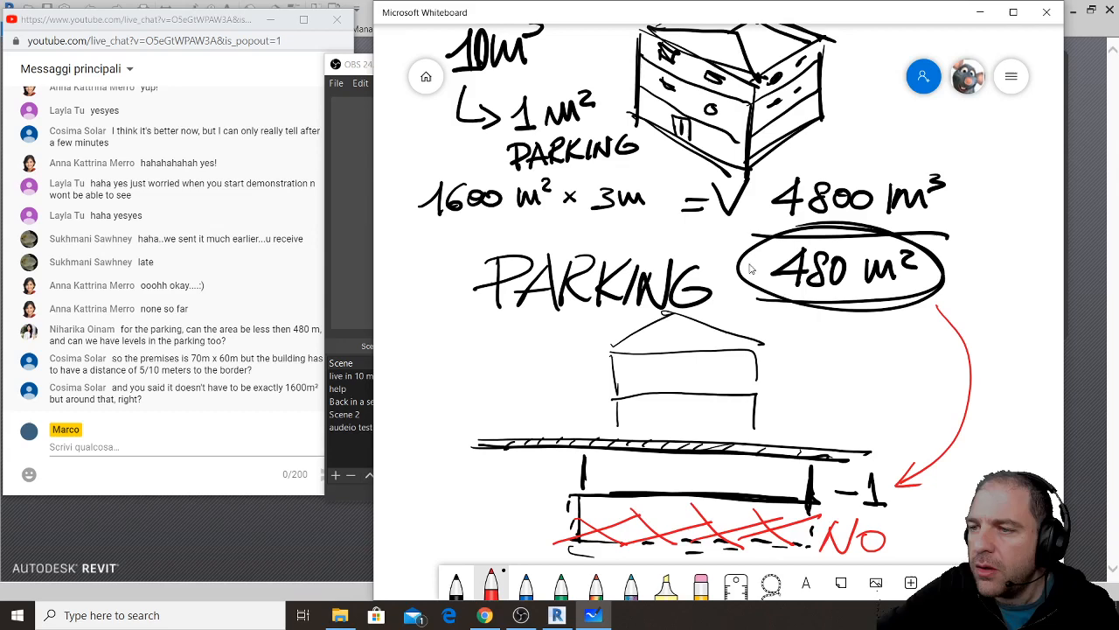
# - Draw a red rectangle for the building plot in the blank area beside the parking sketch and trim its overshooting corner line
pyautogui.keyDown('ctrl'); pyautogui.scroll(-3, 750, 269); pyautogui.keyUp('ctrl')
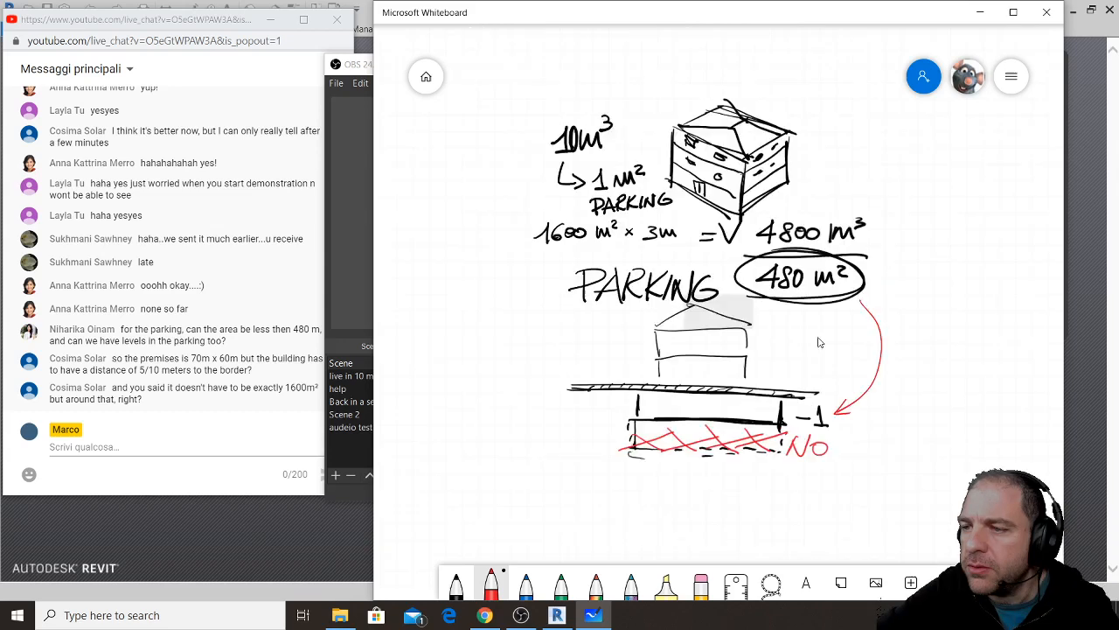
pyautogui.hscroll(4, 773, 177)
pyautogui.keyDown('ctrl'); pyautogui.scroll(1, 774, 177); pyautogui.keyUp('ctrl')
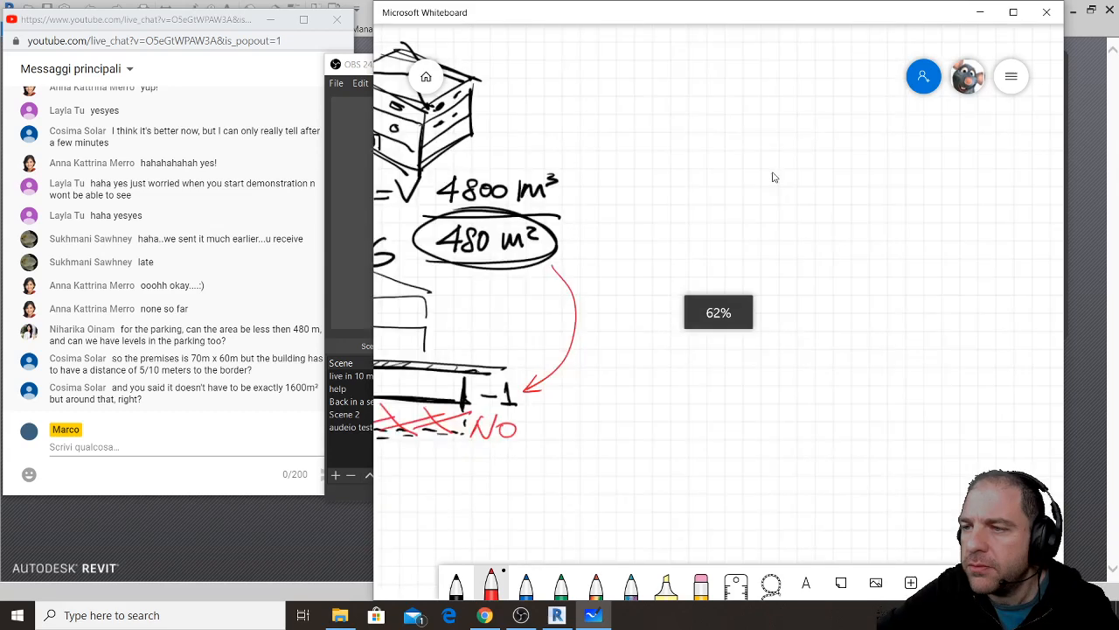
pyautogui.keyDown('ctrl'); pyautogui.scroll(3, 773, 178); pyautogui.keyUp('ctrl')
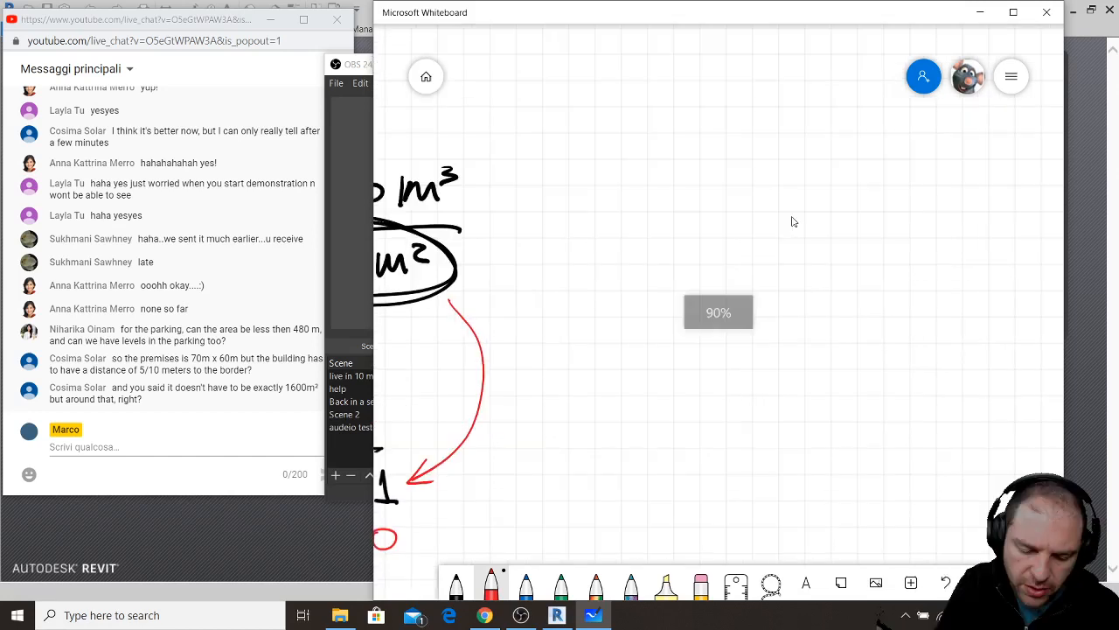
pyautogui.moveTo(601, 166)
pyautogui.mouseDown()
pyautogui.moveTo(597, 343)
pyautogui.moveTo(933, 388)
pyautogui.mouseUp()
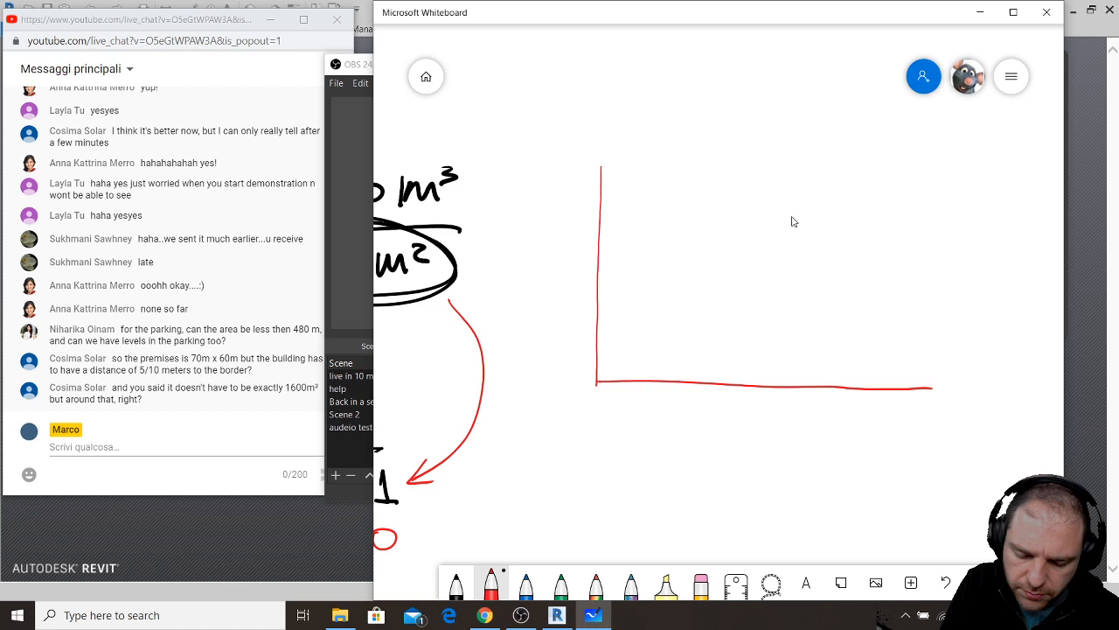
pyautogui.moveTo(570, 153)
pyautogui.mouseDown()
pyautogui.moveTo(931, 298)
pyautogui.moveTo(934, 387)
pyautogui.mouseUp()
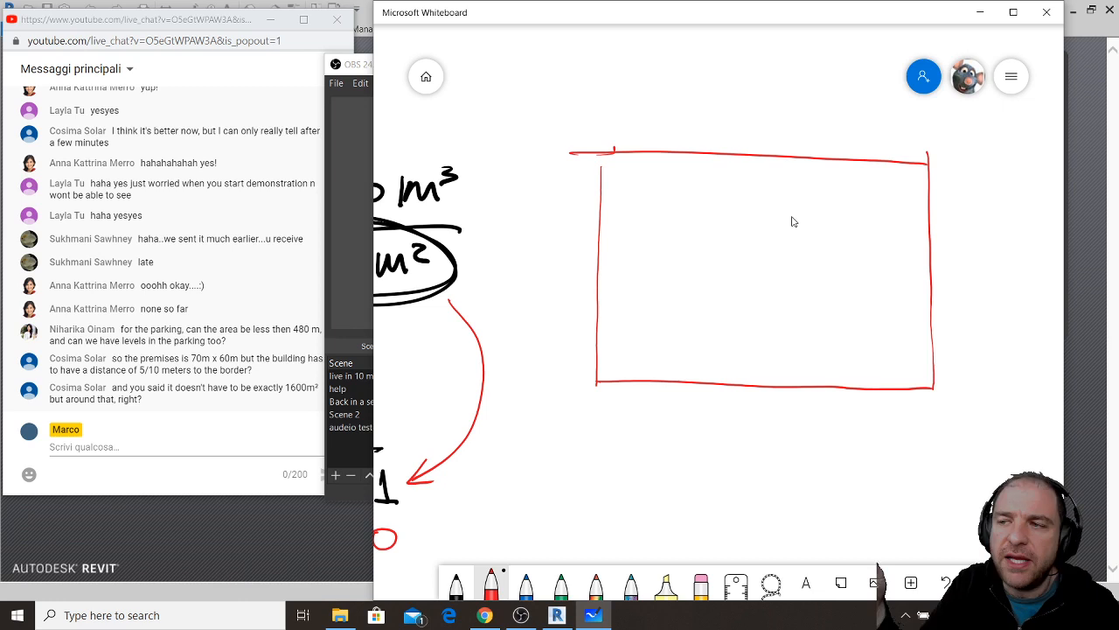
pyautogui.moveTo(572, 152); pyautogui.dragTo(563, 145)
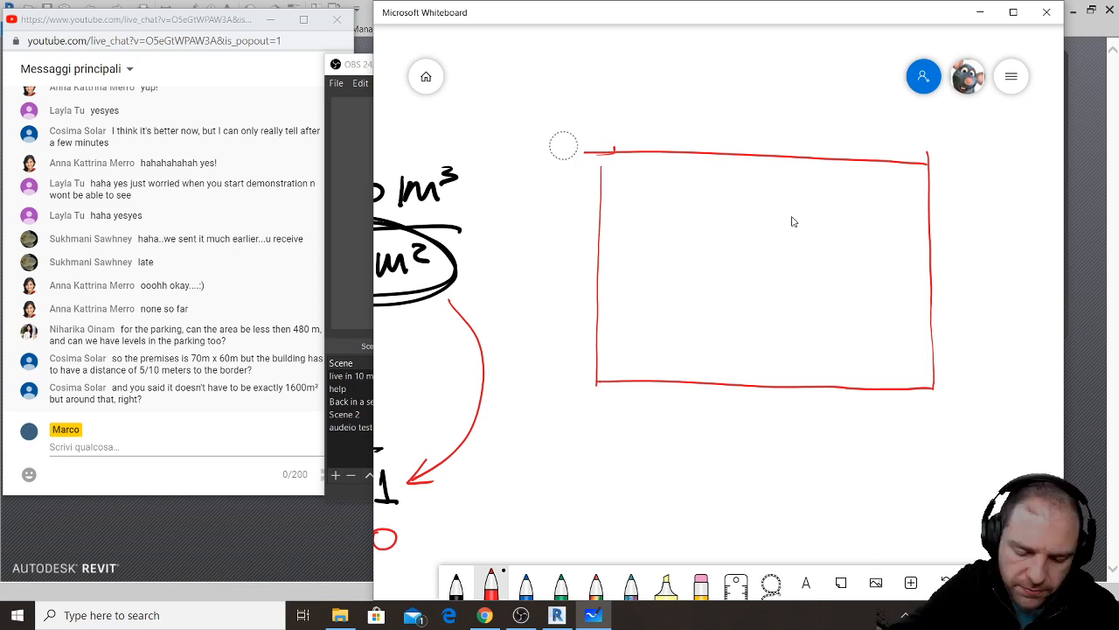
# - Draw a red road along one short side of the plot, with two long edge lines and a dashed centre line
pyautogui.moveTo(607, 99); pyautogui.dragTo(593, 435)
pyautogui.moveTo(546, 93); pyautogui.dragTo(534, 397)
pyautogui.moveTo(574, 106); pyautogui.dragTo(571, 116)
pyautogui.moveTo(572, 152); pyautogui.dragTo(572, 165)
pyautogui.moveTo(572, 193); pyautogui.dragTo(572, 199)
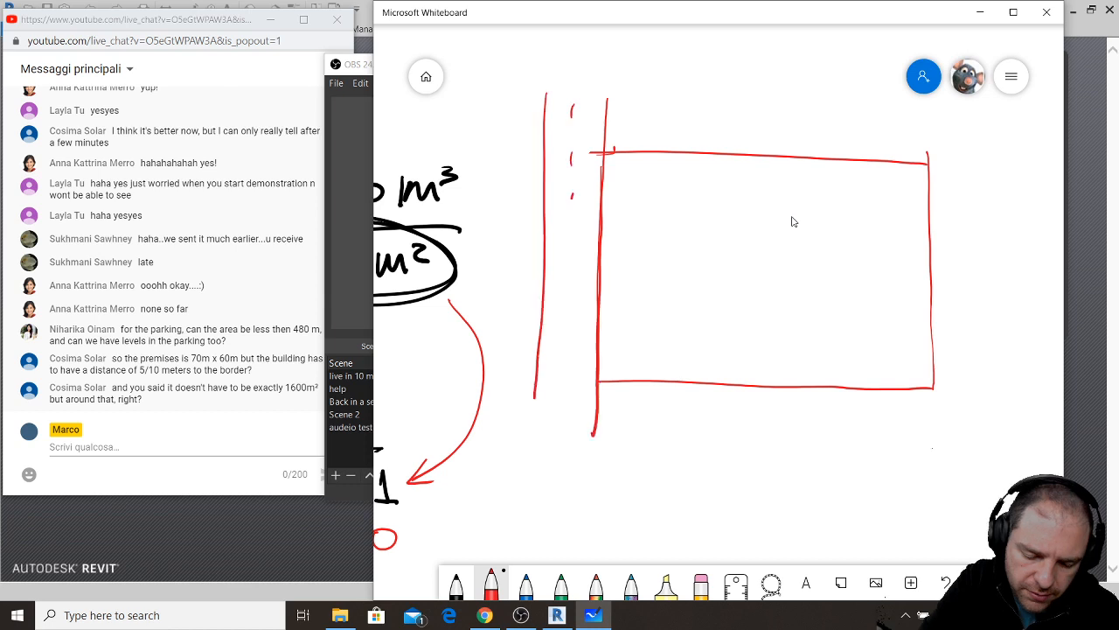
pyautogui.moveTo(569, 238); pyautogui.dragTo(568, 253)
pyautogui.moveTo(567, 280); pyautogui.dragTo(566, 293)
pyautogui.moveTo(564, 324); pyautogui.dragTo(563, 337)
pyautogui.moveTo(562, 371); pyautogui.dragTo(561, 383)
pyautogui.moveTo(560, 416); pyautogui.dragTo(559, 431)
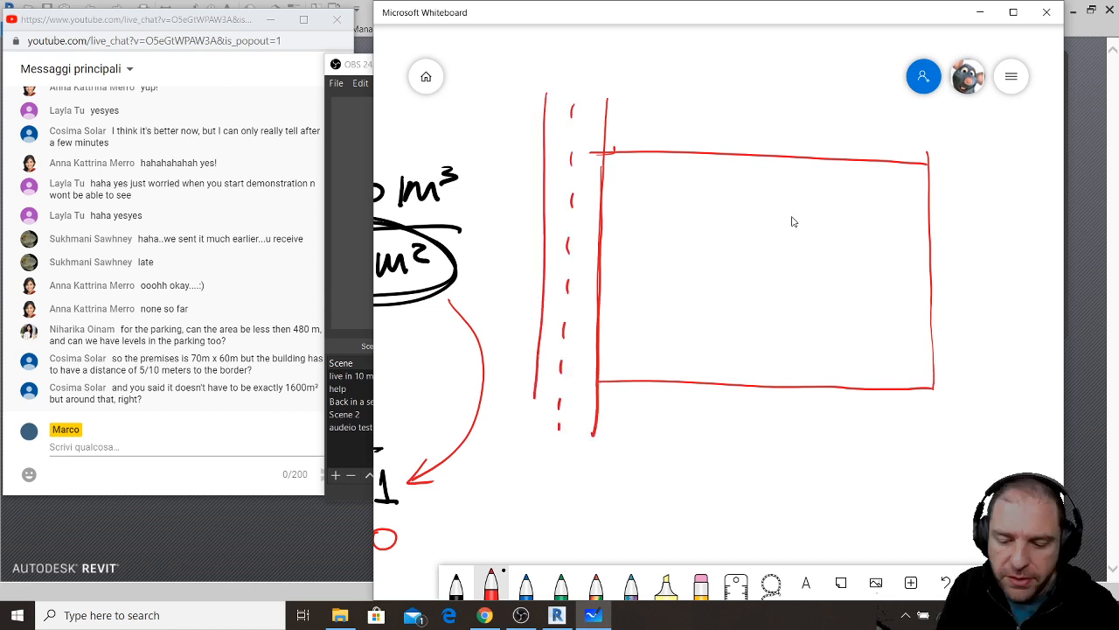
# - Draw green setback lines inside all four plot boundaries, leaving the widest strip along the road
pyautogui.click(560, 585)
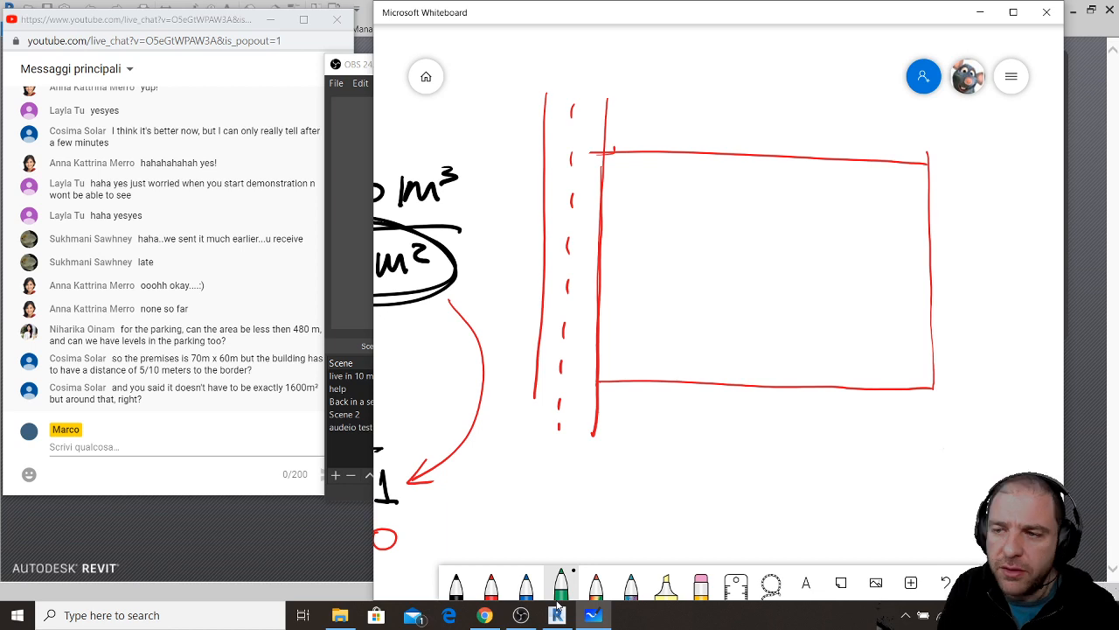
pyautogui.moveTo(605, 176); pyautogui.dragTo(916, 186)
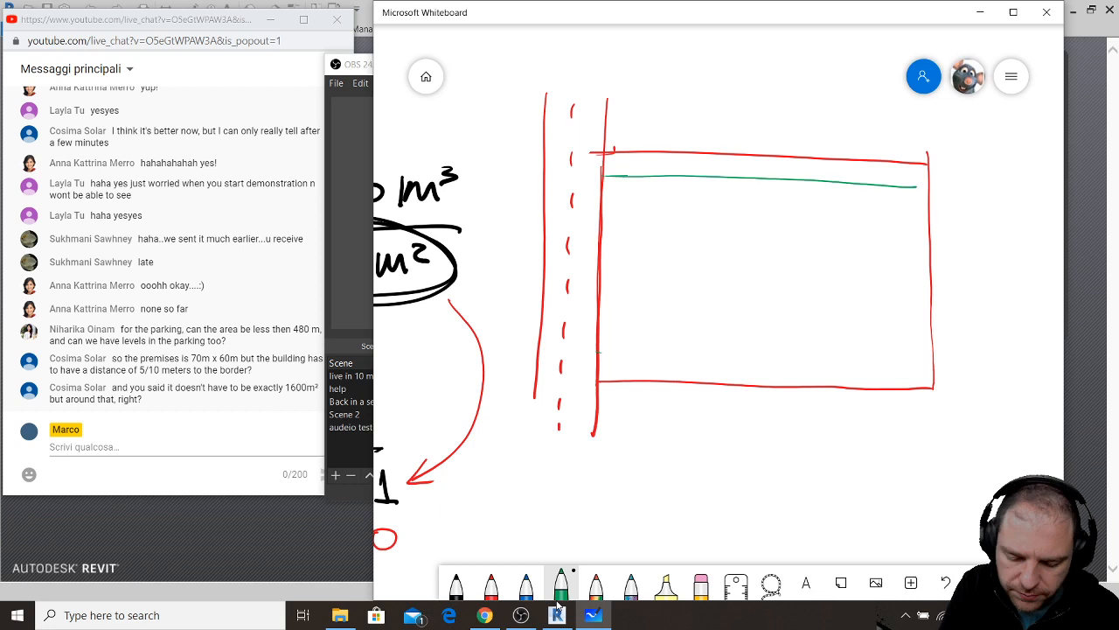
pyautogui.moveTo(600, 352); pyautogui.dragTo(921, 357)
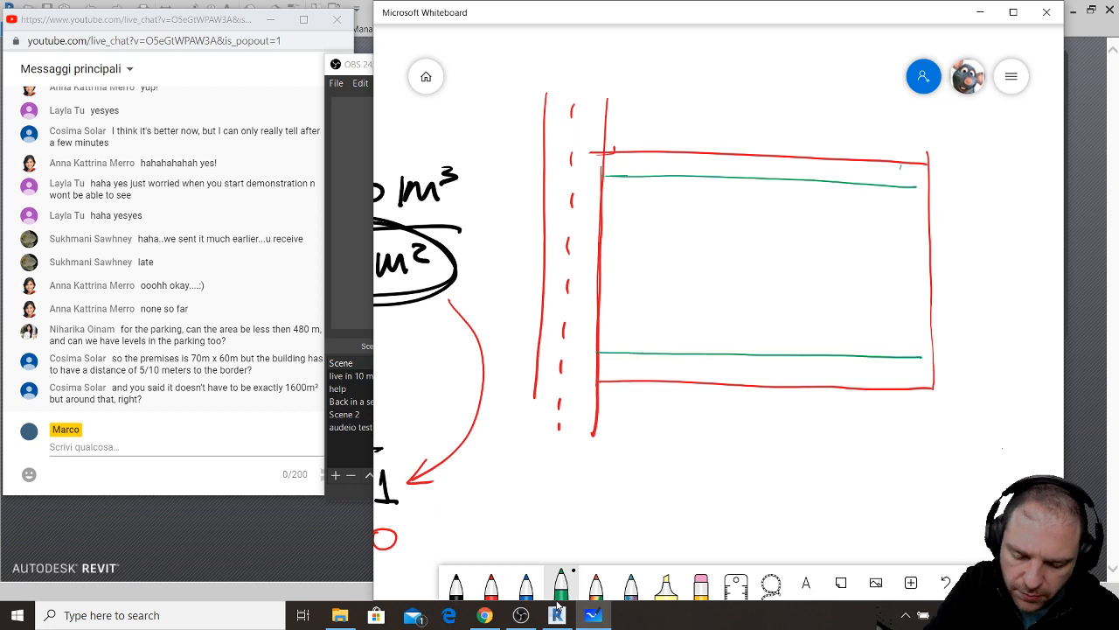
pyautogui.moveTo(900, 166); pyautogui.dragTo(905, 399)
pyautogui.moveTo(663, 152); pyautogui.dragTo(657, 377)
# - Label the setback strips in green with 5 on three sides and 10 on the road side
pyautogui.moveTo(777, 161); pyautogui.dragTo(771, 173)
pyautogui.moveTo(776, 160); pyautogui.dragTo(793, 161)
pyautogui.moveTo(916, 250); pyautogui.dragTo(908, 270)
pyautogui.moveTo(915, 252); pyautogui.dragTo(925, 251)
pyautogui.moveTo(766, 363); pyautogui.dragTo(768, 380)
pyautogui.moveTo(768, 362); pyautogui.dragTo(778, 362)
pyautogui.moveTo(619, 268)
pyautogui.mouseDown()
pyautogui.moveTo(601, 291)
pyautogui.moveTo(627, 272)
pyautogui.mouseUp()
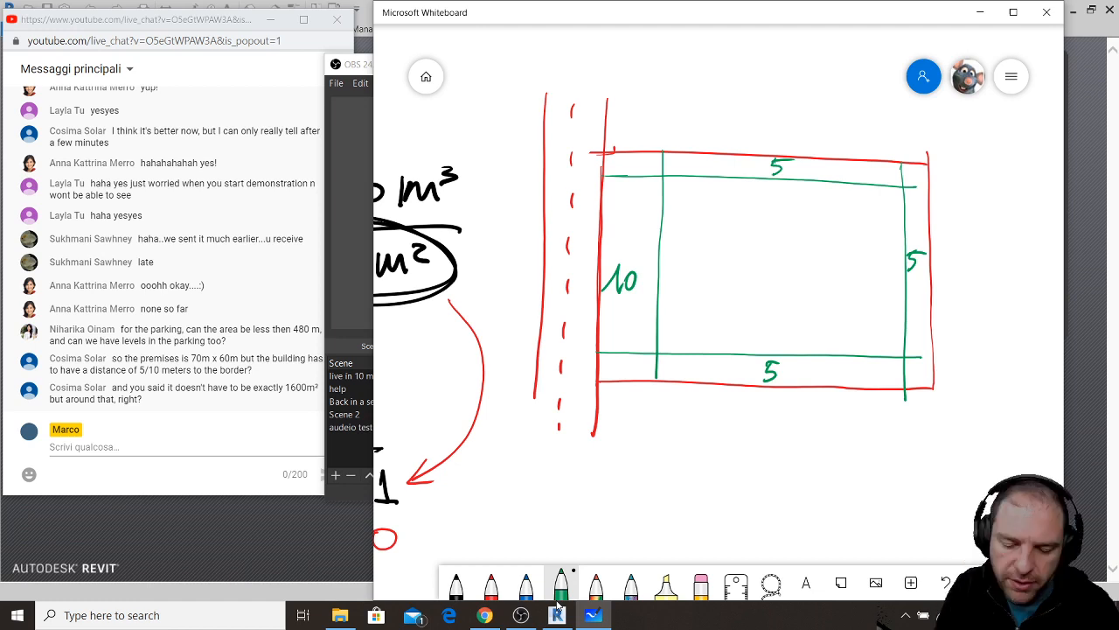
# - Sketch a blue stepped building footprint of two offset blocks inside the green setback lines, starting at the corner near the road
pyautogui.click(525, 584)
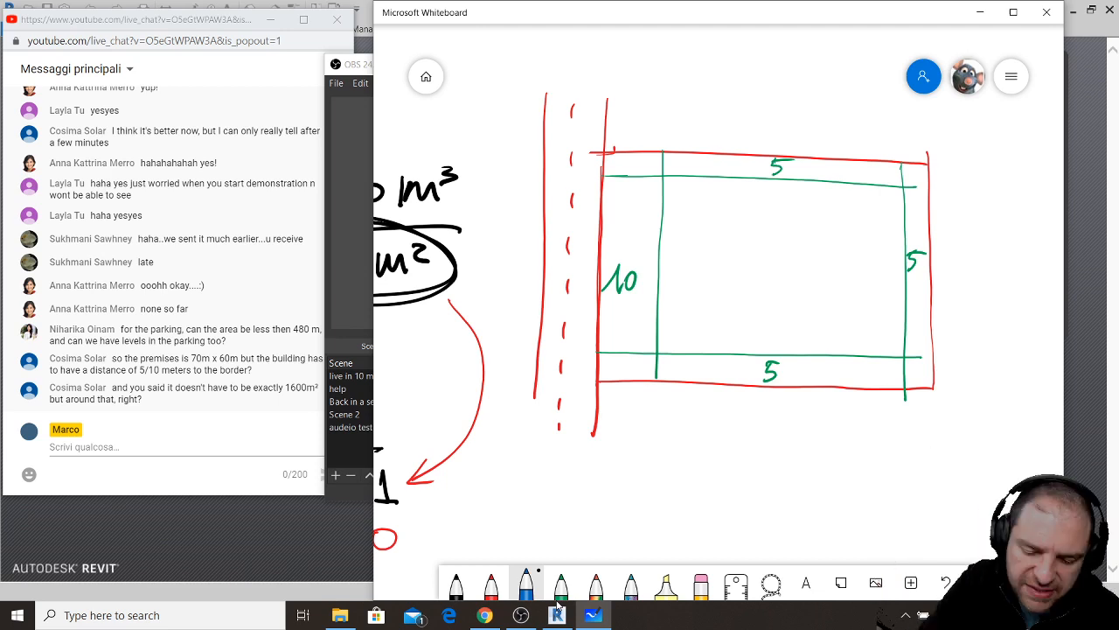
pyautogui.moveTo(667, 175); pyautogui.dragTo(664, 236)
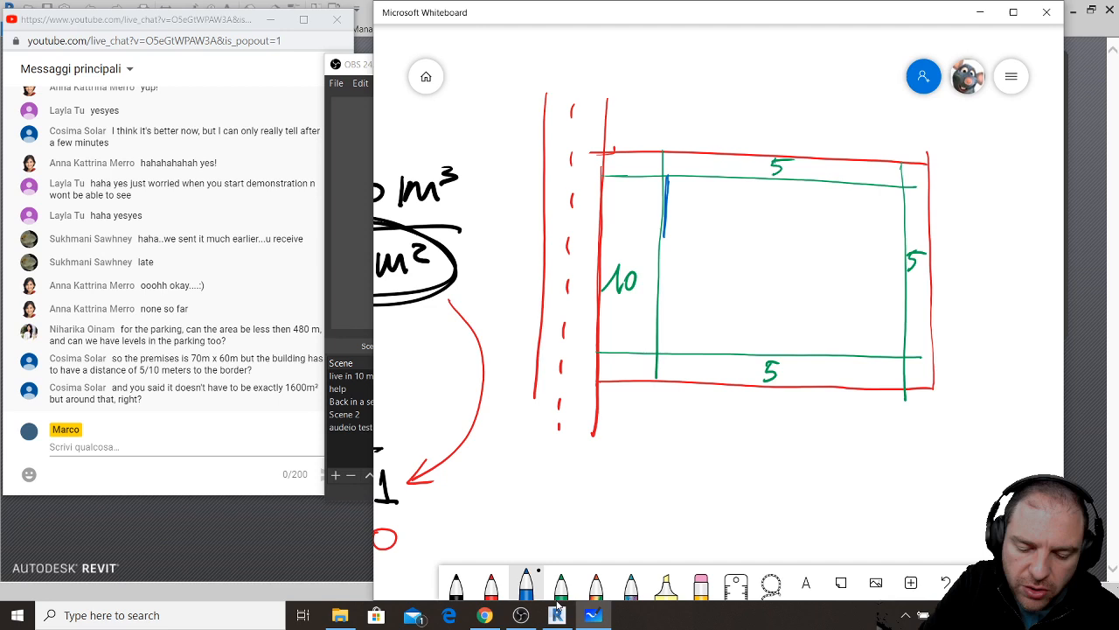
pyautogui.moveTo(668, 179); pyautogui.dragTo(735, 181)
pyautogui.moveTo(743, 181); pyautogui.dragTo(742, 226)
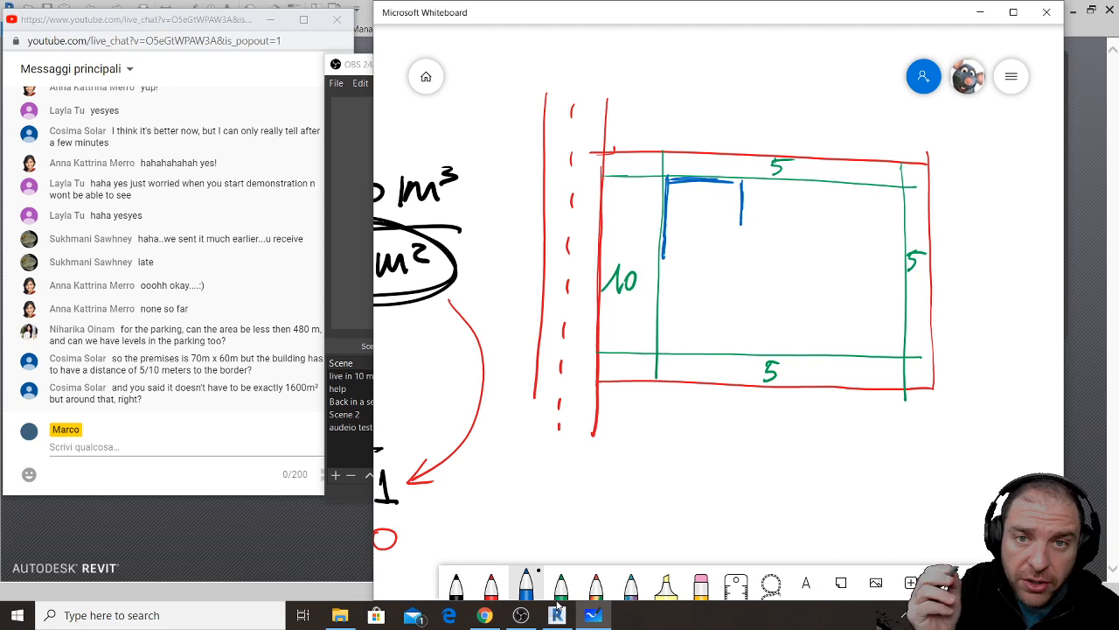
pyautogui.moveTo(659, 262)
pyautogui.mouseDown()
pyautogui.moveTo(747, 265)
pyautogui.moveTo(754, 317)
pyautogui.mouseUp()
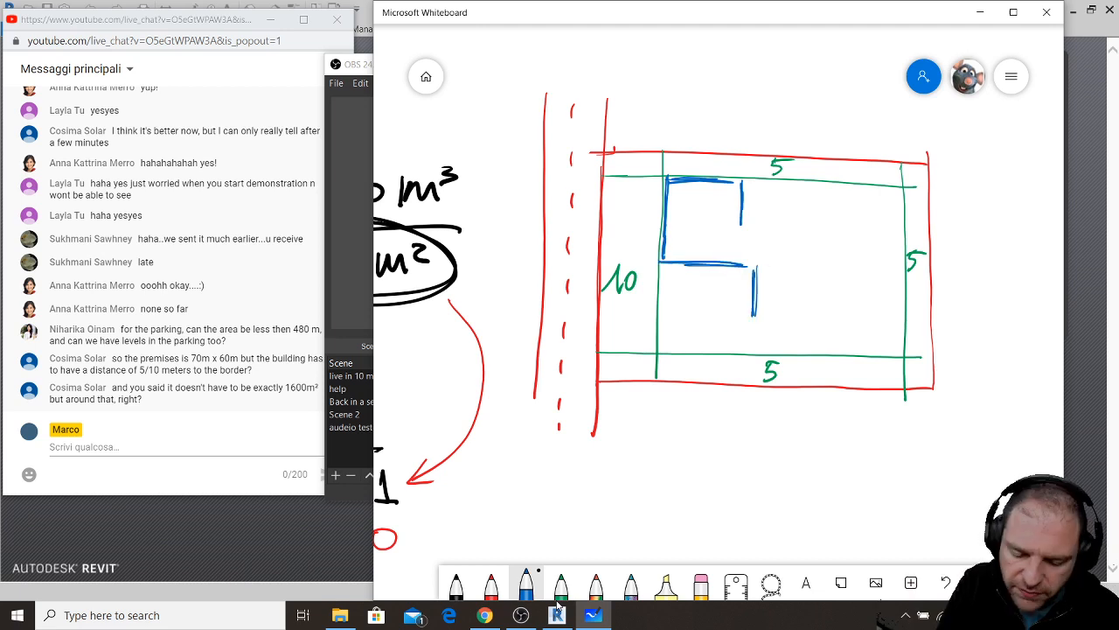
pyautogui.moveTo(742, 218); pyautogui.dragTo(829, 219)
pyautogui.moveTo(752, 312); pyautogui.dragTo(820, 316)
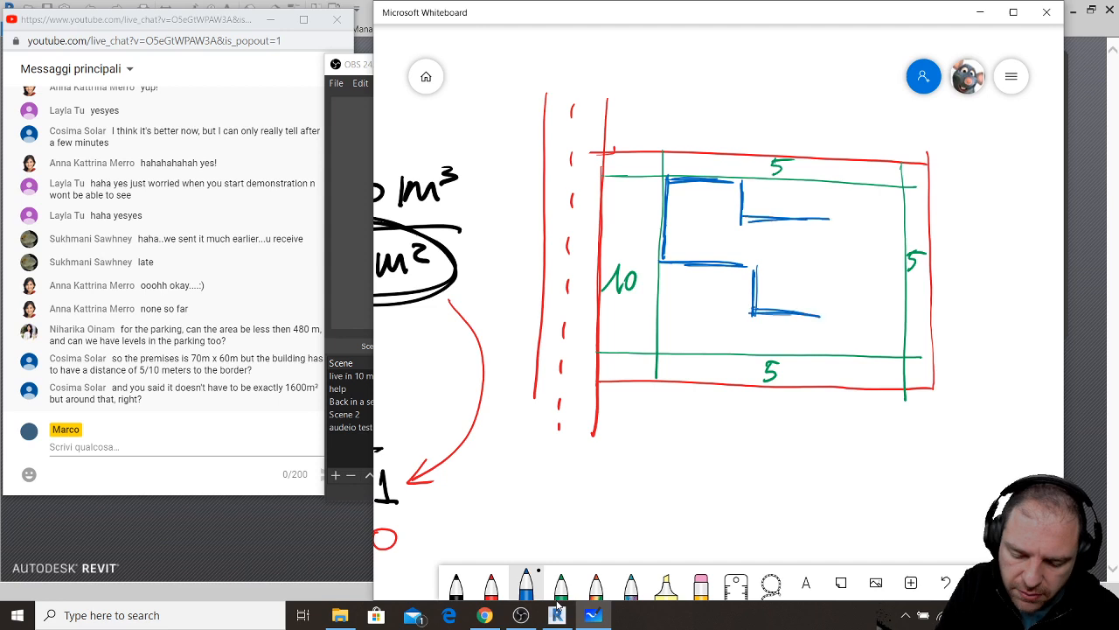
pyautogui.moveTo(824, 216); pyautogui.dragTo(821, 317)
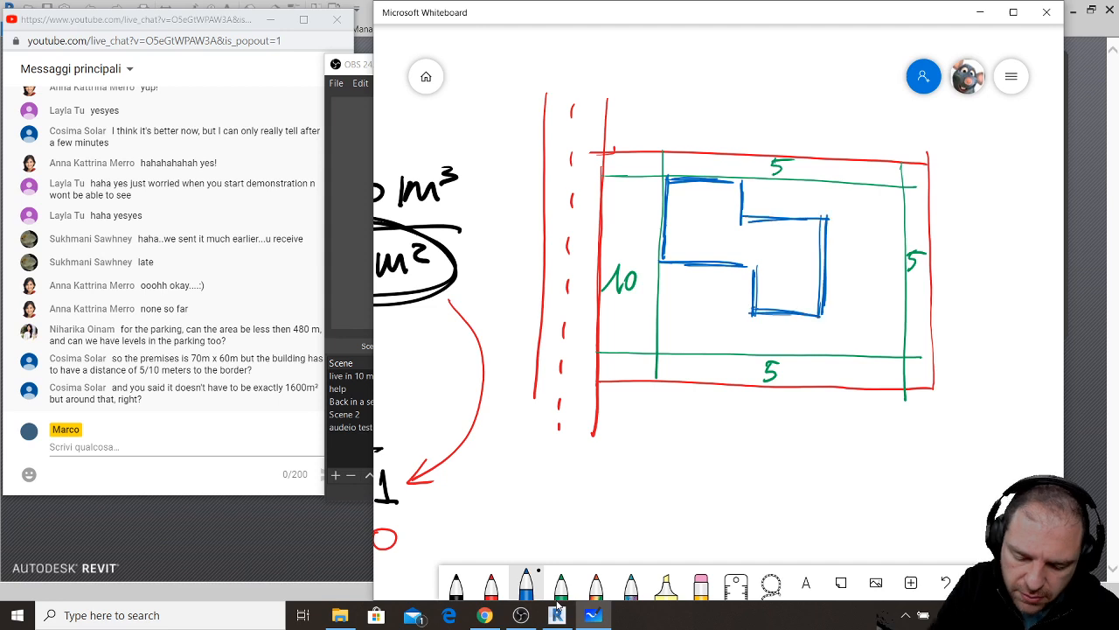
pyautogui.moveTo(746, 267); pyautogui.dragTo(748, 313)
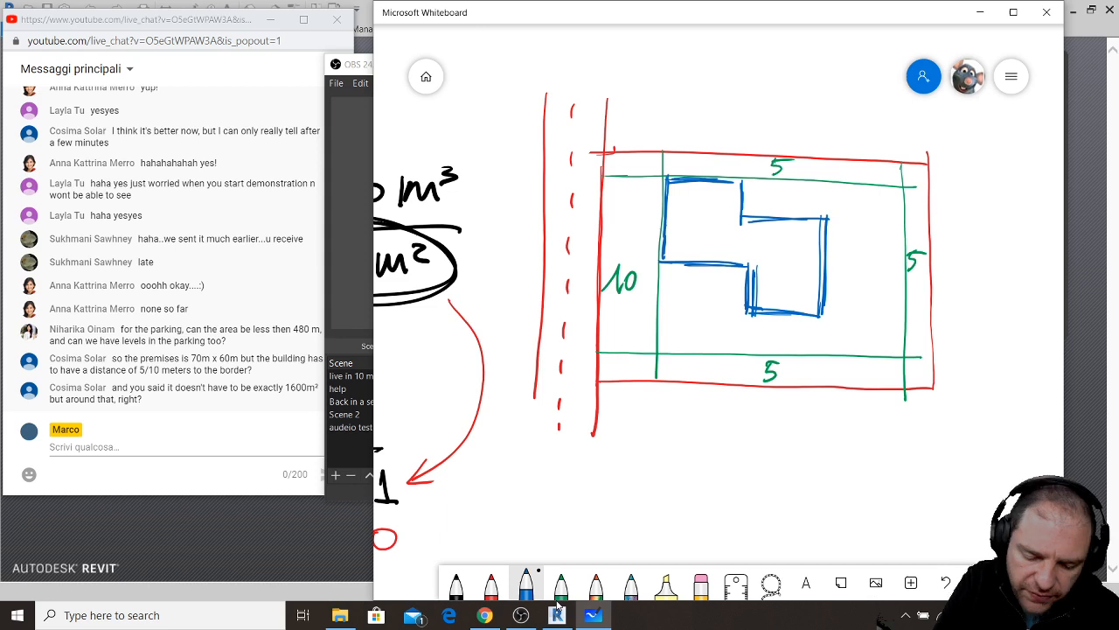
# - Draw a blue double-line access path from the road to the inner corner of the building footprint
pyautogui.moveTo(602, 374); pyautogui.dragTo(601, 404)
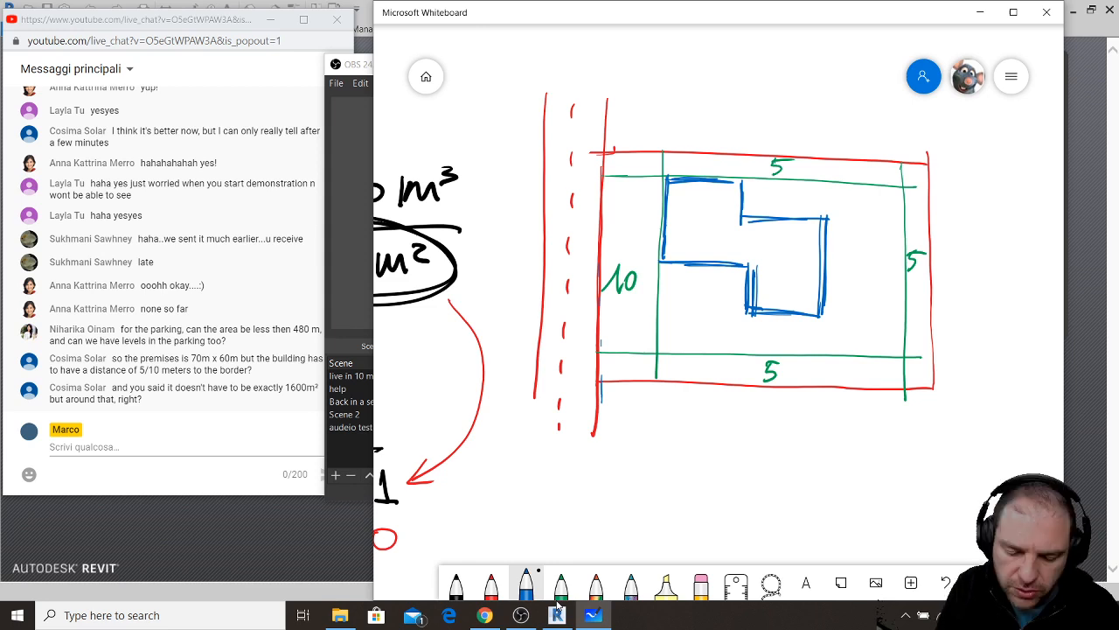
pyautogui.moveTo(599, 296); pyautogui.dragTo(723, 285)
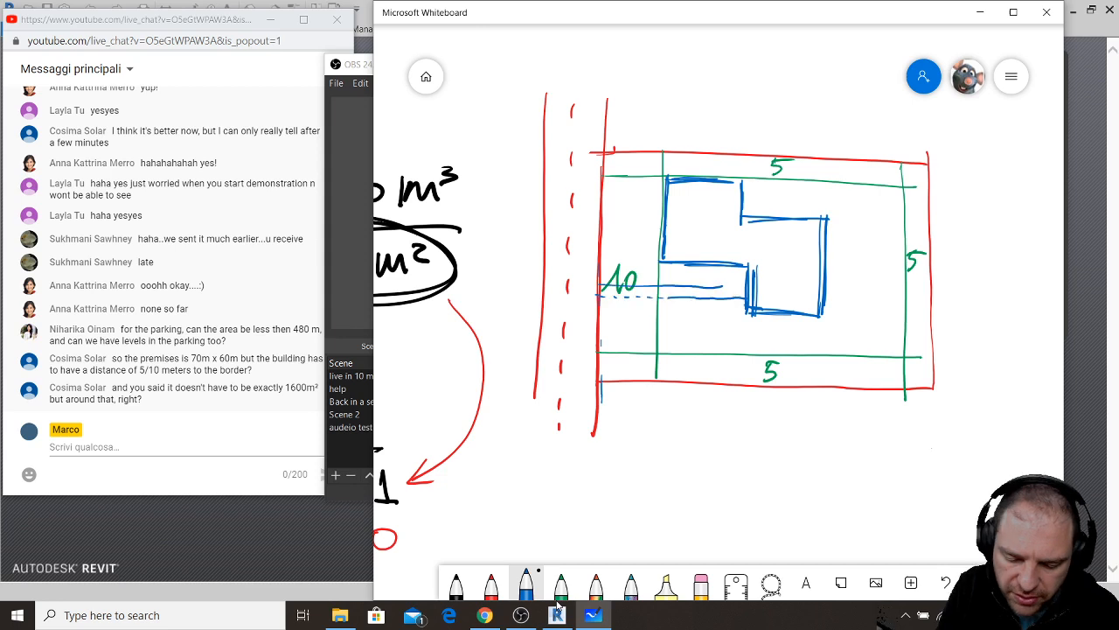
pyautogui.moveTo(597, 296); pyautogui.dragTo(750, 297)
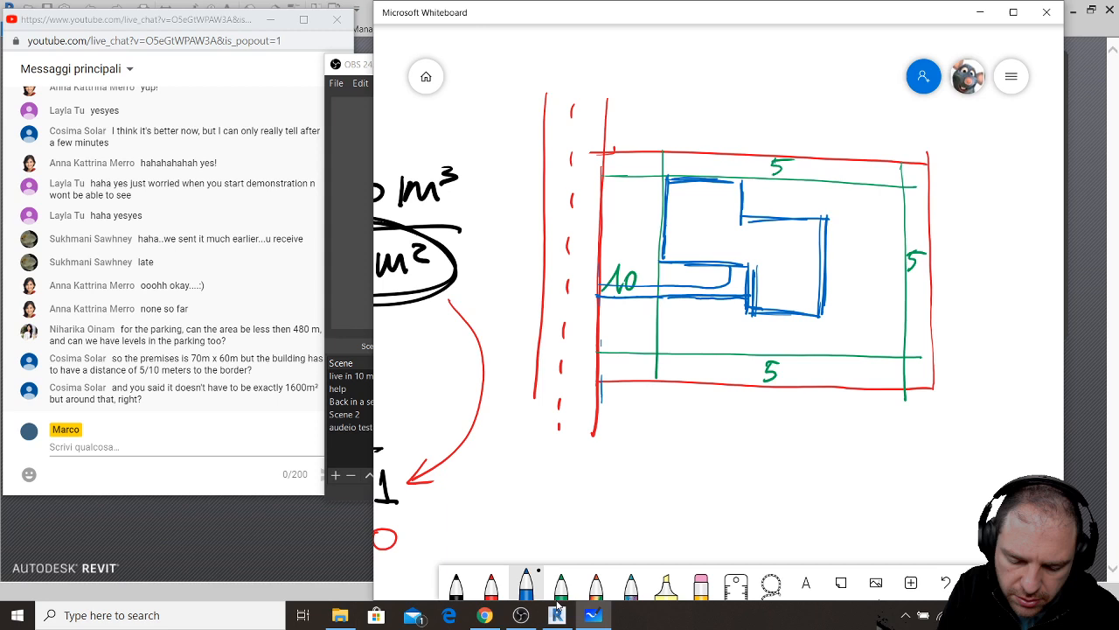
# - Sketch a central core where the two blocks meet, with a hatched staircase and small arrows leading into each block
pyautogui.moveTo(731, 221); pyautogui.dragTo(731, 266)
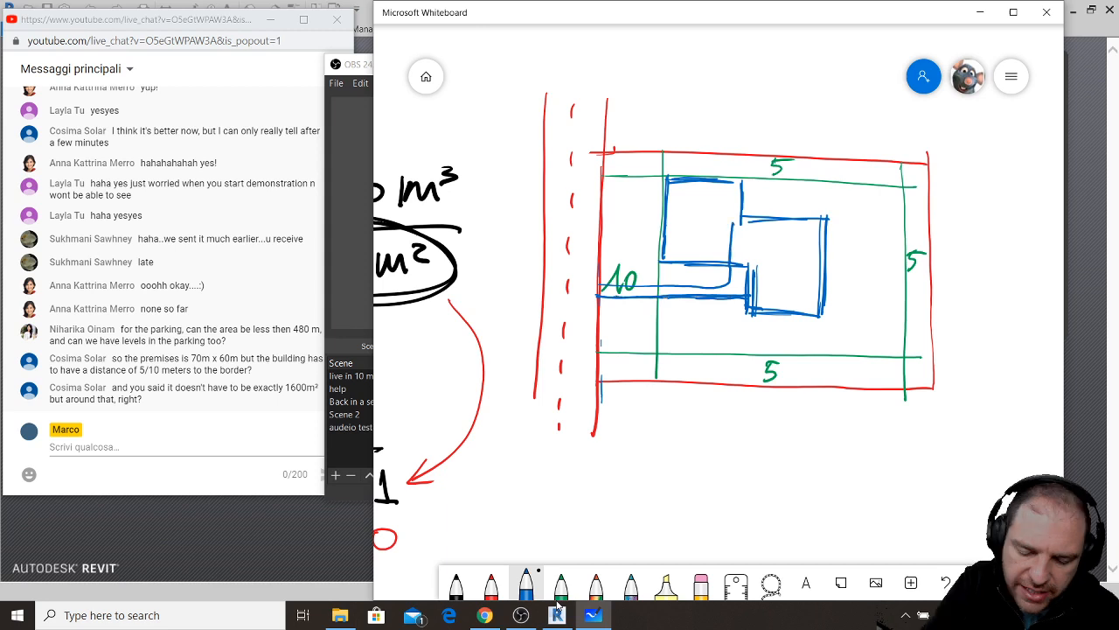
pyautogui.moveTo(734, 224); pyautogui.dragTo(755, 268)
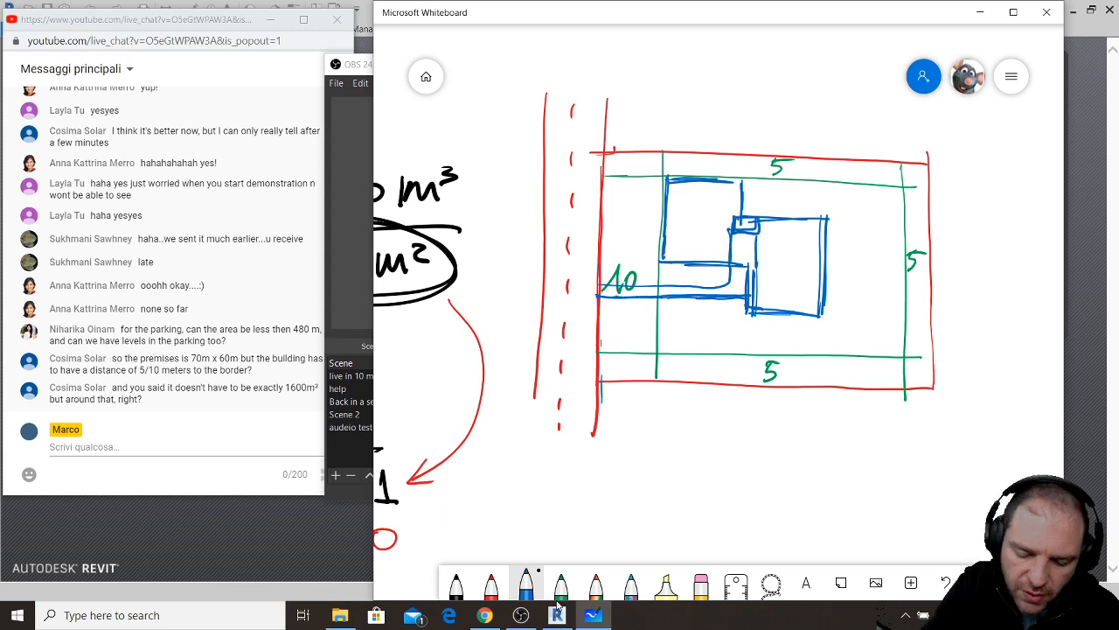
pyautogui.moveTo(739, 219); pyautogui.dragTo(754, 228)
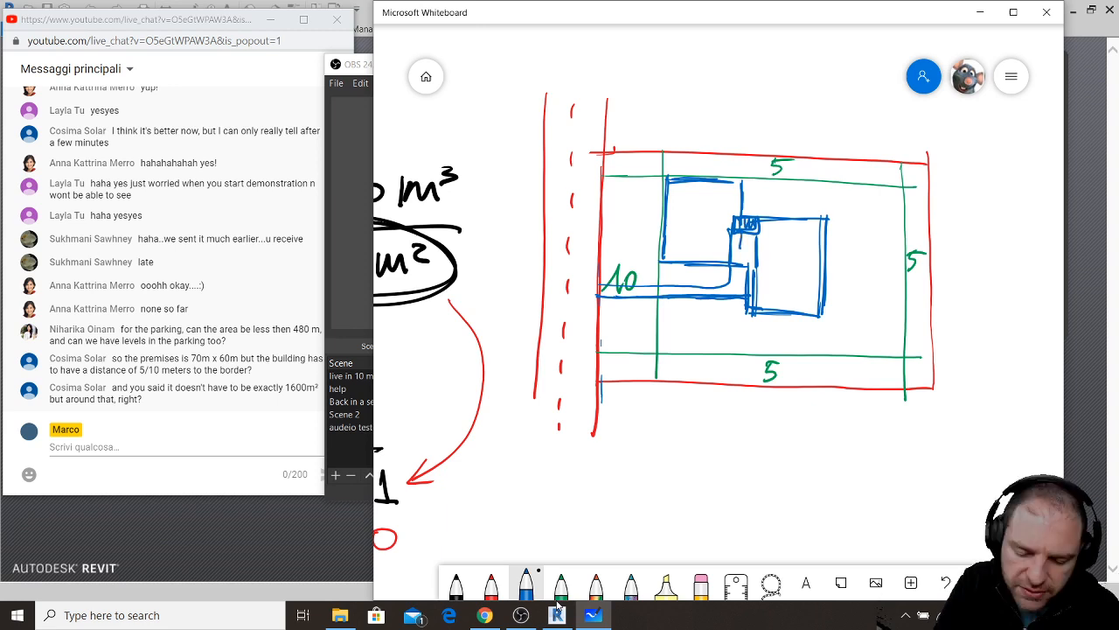
pyautogui.moveTo(736, 236)
pyautogui.mouseDown()
pyautogui.moveTo(750, 247)
pyautogui.moveTo(724, 247)
pyautogui.moveTo(772, 262)
pyautogui.mouseUp()
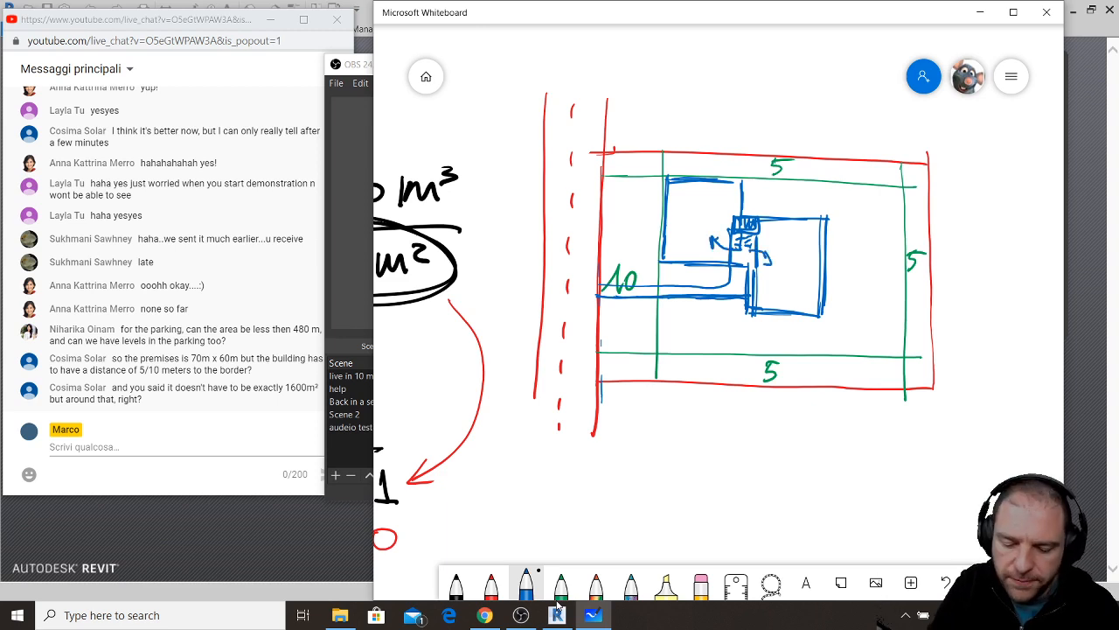
# - Outline the interior of the block farther from the road and divide both blocks into rooms with crossing partition lines
pyautogui.moveTo(763, 223); pyautogui.dragTo(803, 296)
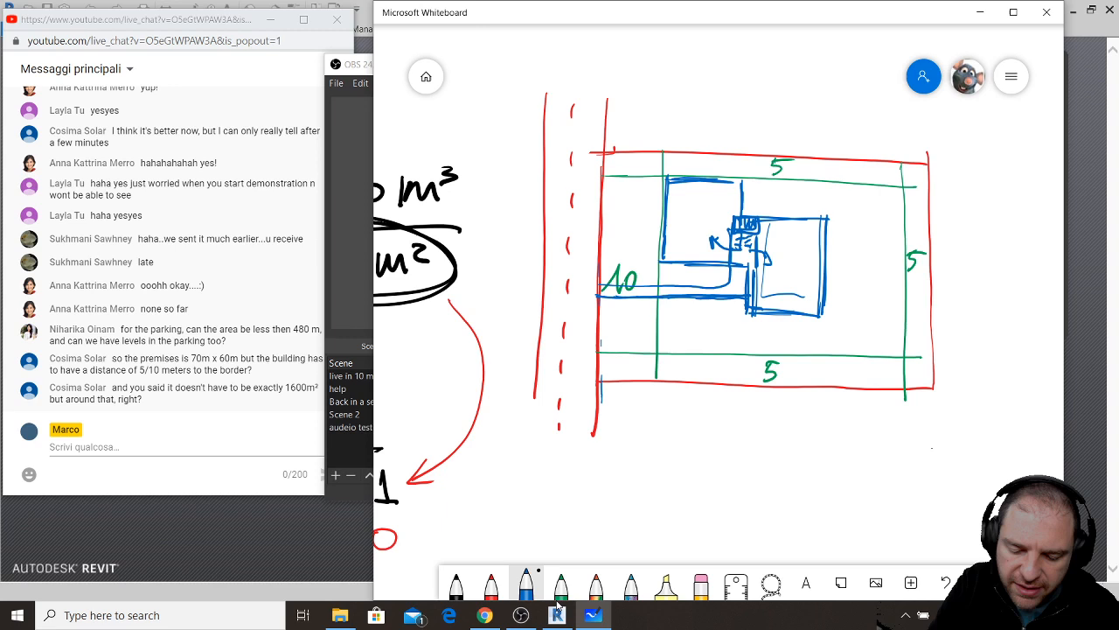
pyautogui.moveTo(770, 226); pyautogui.dragTo(814, 293)
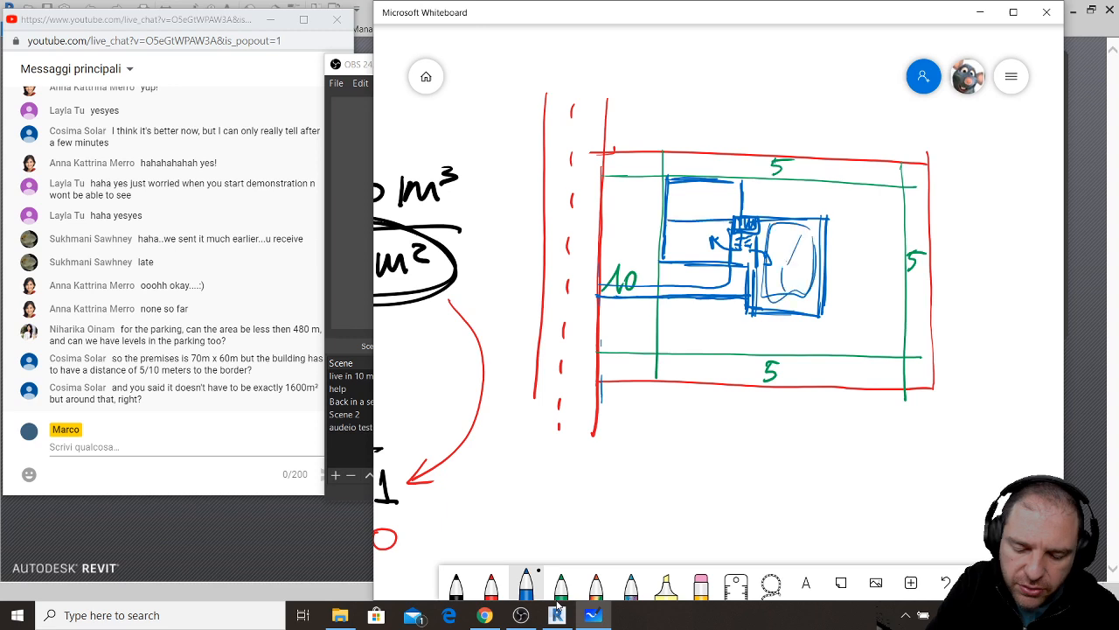
pyautogui.moveTo(792, 207); pyautogui.dragTo(792, 300)
pyautogui.moveTo(766, 259); pyautogui.dragTo(820, 257)
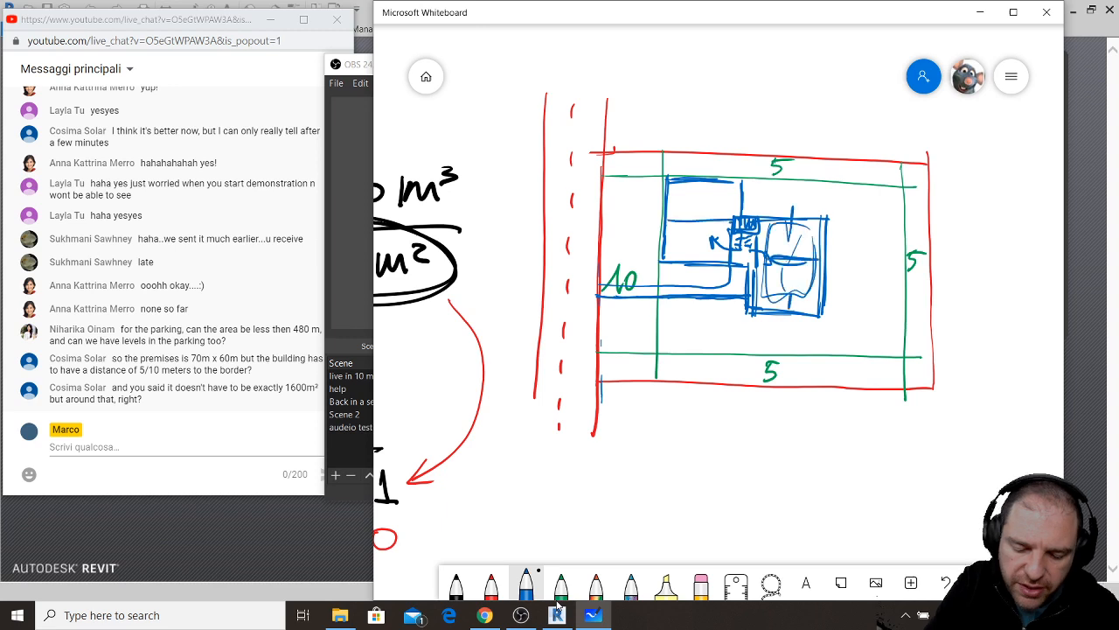
pyautogui.moveTo(711, 181); pyautogui.dragTo(710, 216)
pyautogui.moveTo(704, 262); pyautogui.dragTo(730, 236)
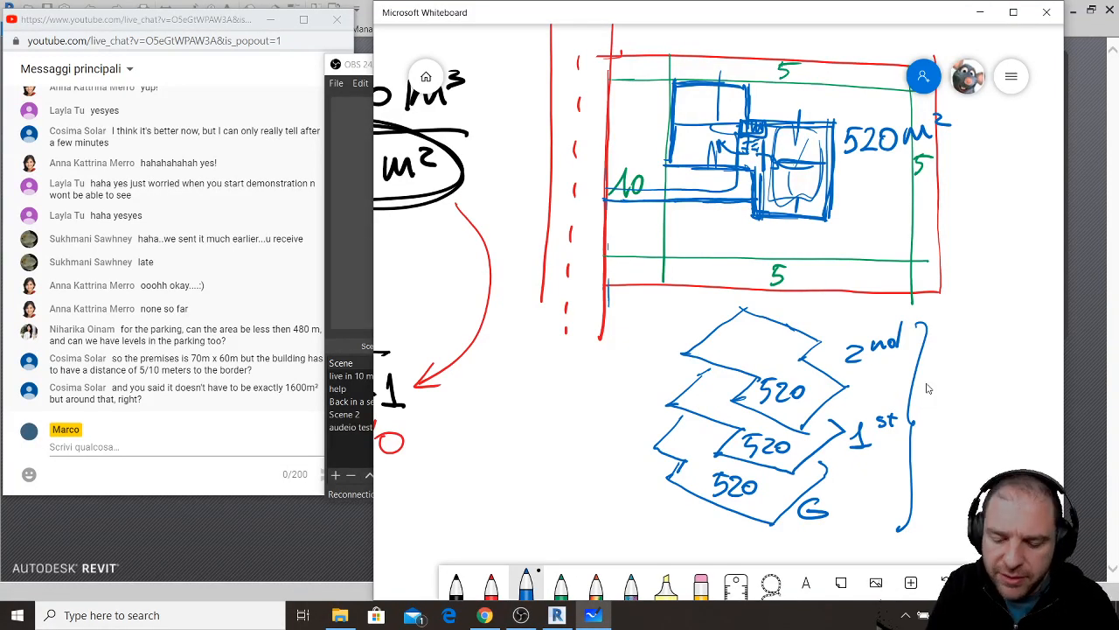
# - Write 1560 m² beside the floors' bracket with (1600 m²) beneath it, and circle 1560
pyautogui.moveTo(932, 410)
pyautogui.mouseDown()
pyautogui.moveTo(940, 442)
pyautogui.moveTo(969, 402)
pyautogui.moveTo(972, 432)
pyautogui.moveTo(997, 408)
pyautogui.moveTo(1053, 420)
pyautogui.mouseUp()
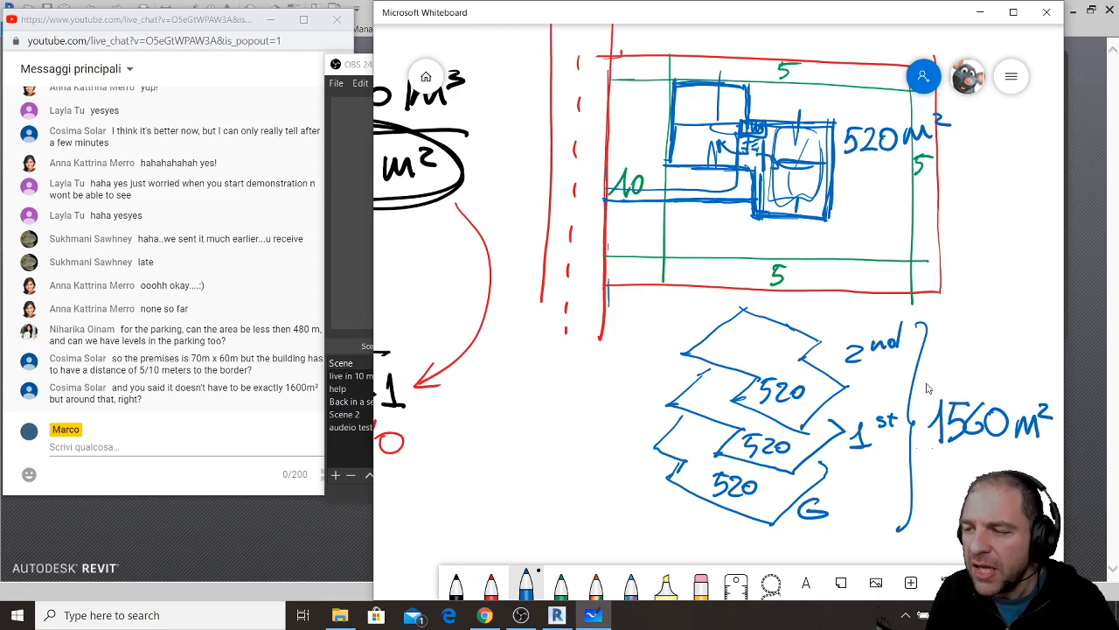
pyautogui.moveTo(930, 457)
pyautogui.mouseDown()
pyautogui.moveTo(915, 481)
pyautogui.moveTo(932, 504)
pyautogui.mouseUp()
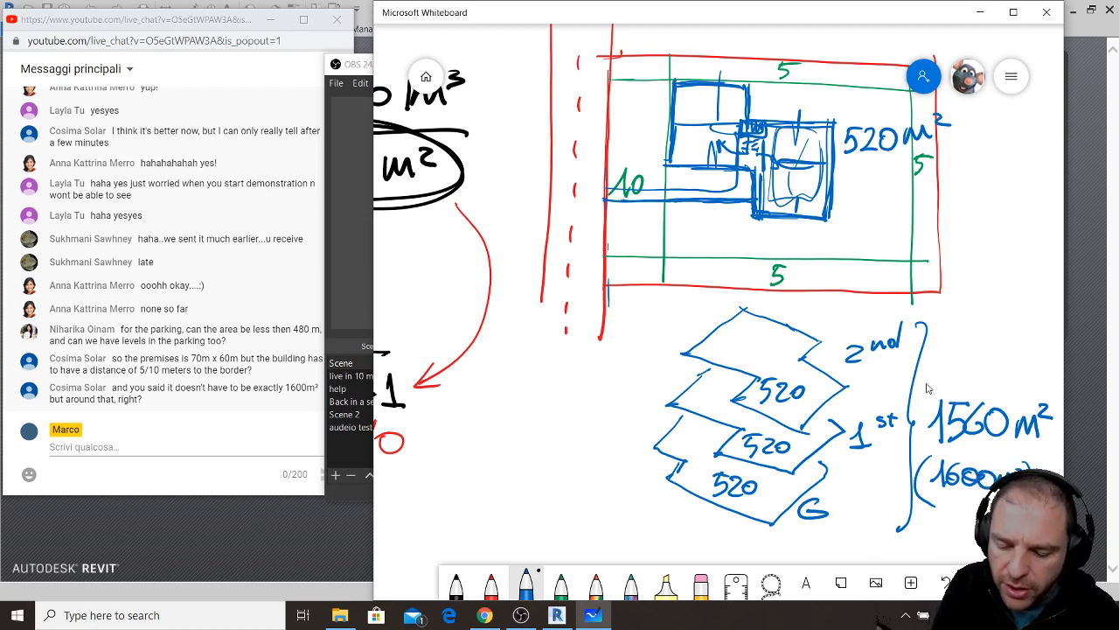
pyautogui.moveTo(925, 446)
pyautogui.mouseDown()
pyautogui.moveTo(1021, 415)
pyautogui.moveTo(920, 430)
pyautogui.mouseUp()
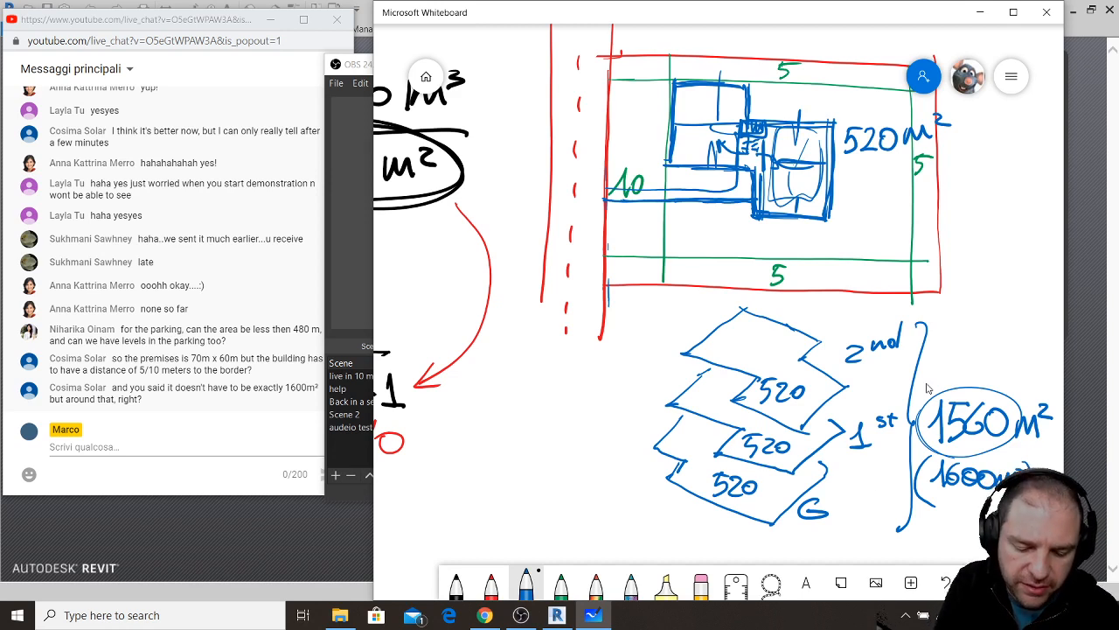
# - Write 60 m² beside the stacked floors and cross it out, then circle the 1560 m² and 1600 m² values together
pyautogui.moveTo(494, 490)
pyautogui.mouseDown()
pyautogui.moveTo(488, 518)
pyautogui.moveTo(513, 500)
pyautogui.moveTo(542, 521)
pyautogui.moveTo(560, 505)
pyautogui.mouseUp()
pyautogui.moveTo(493, 465); pyautogui.dragTo(548, 527)
pyautogui.moveTo(559, 464); pyautogui.dragTo(477, 539)
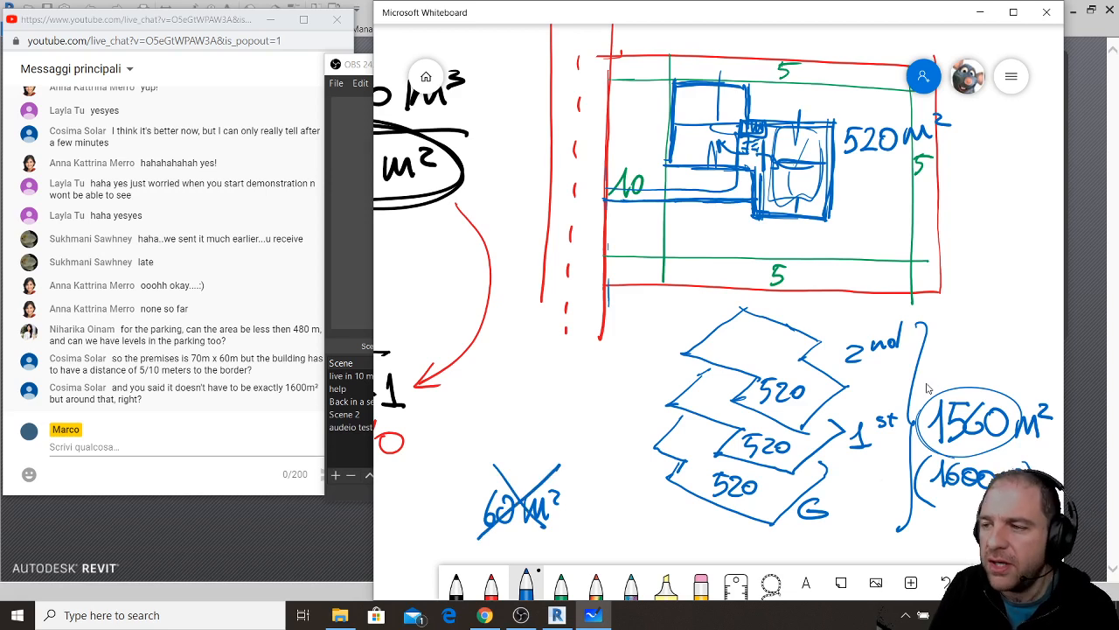
pyautogui.moveTo(883, 418)
pyautogui.mouseDown()
pyautogui.moveTo(1028, 411)
pyautogui.moveTo(1035, 444)
pyautogui.moveTo(901, 383)
pyautogui.mouseUp()
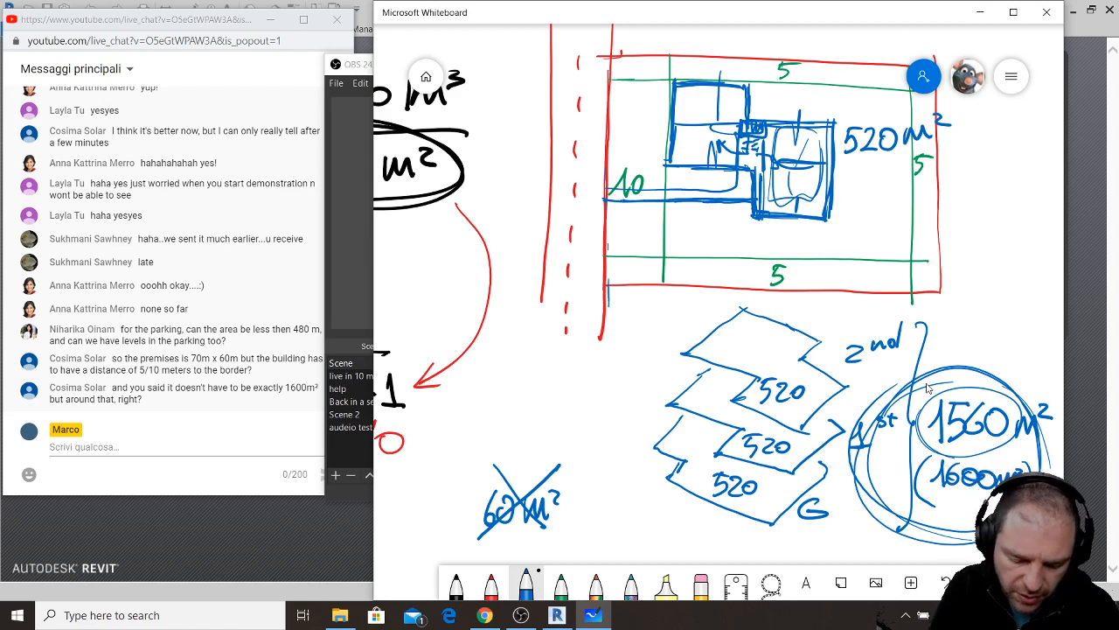
# - Trace the roadside plot edge above the entrance path in green and fill that part of the 10 m setback with rainbow hatching
pyautogui.click(560, 583)
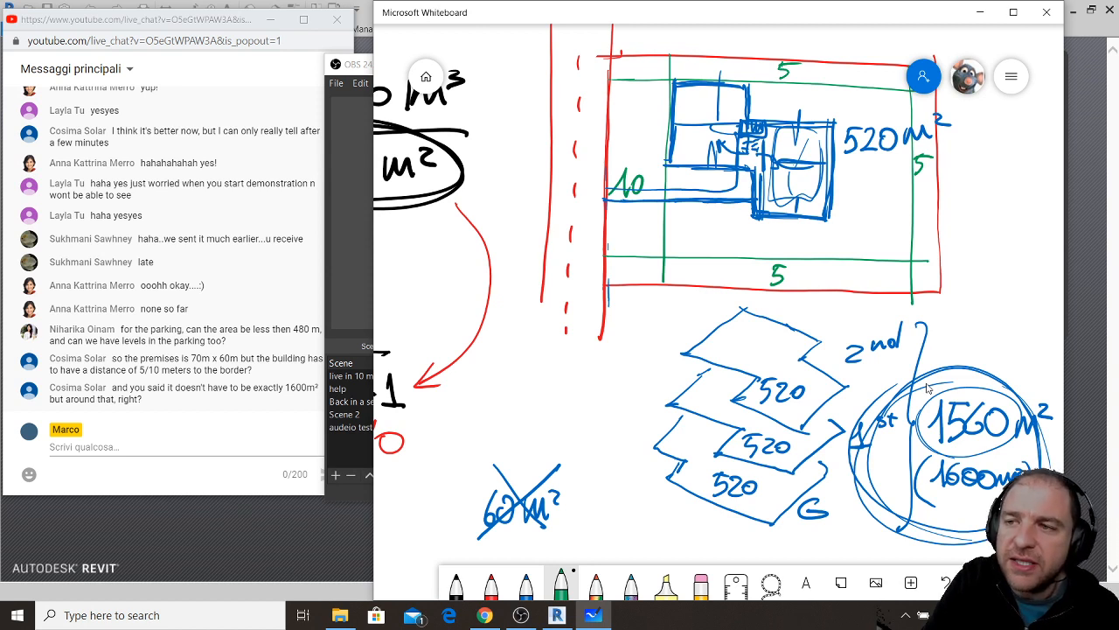
pyautogui.moveTo(618, 54)
pyautogui.mouseDown()
pyautogui.moveTo(610, 177)
pyautogui.moveTo(609, 131)
pyautogui.mouseUp()
pyautogui.click(596, 584)
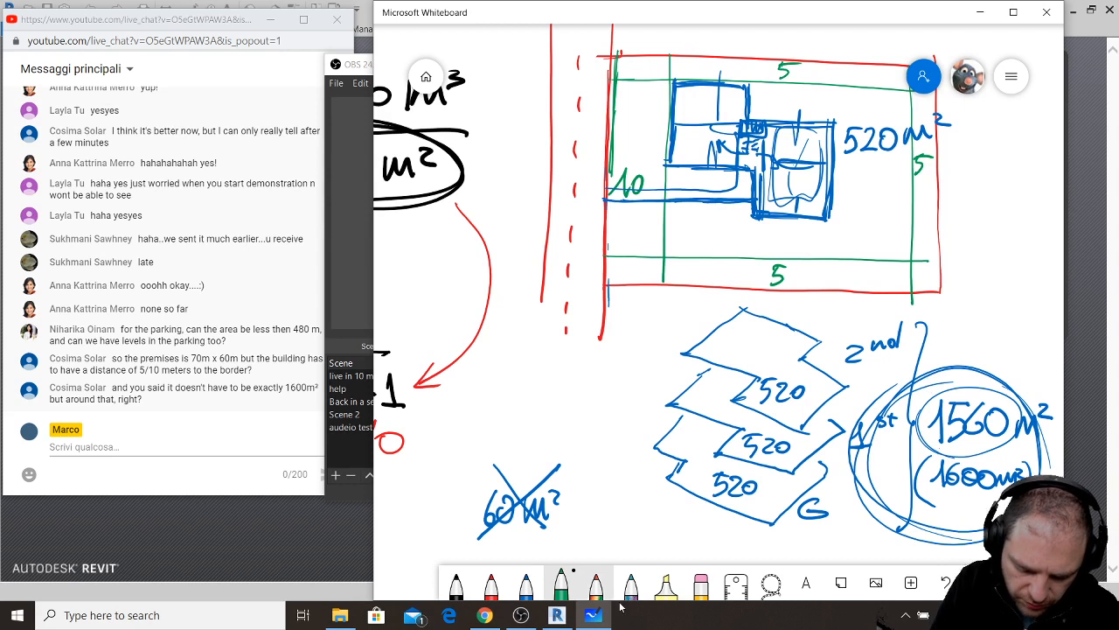
pyautogui.moveTo(617, 54); pyautogui.dragTo(674, 53)
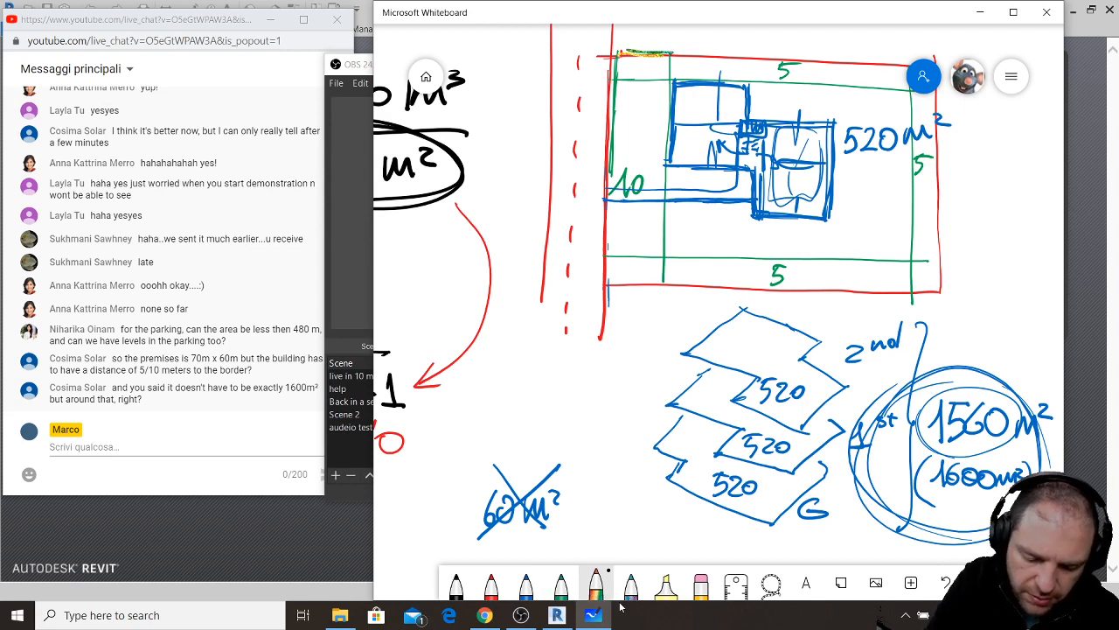
pyautogui.moveTo(614, 169)
pyautogui.mouseDown()
pyautogui.moveTo(670, 159)
pyautogui.moveTo(647, 155)
pyautogui.moveTo(672, 126)
pyautogui.moveTo(612, 116)
pyautogui.moveTo(671, 95)
pyautogui.moveTo(669, 84)
pyautogui.moveTo(612, 74)
pyautogui.moveTo(672, 63)
pyautogui.moveTo(612, 55)
pyautogui.moveTo(633, 50)
pyautogui.mouseUp()
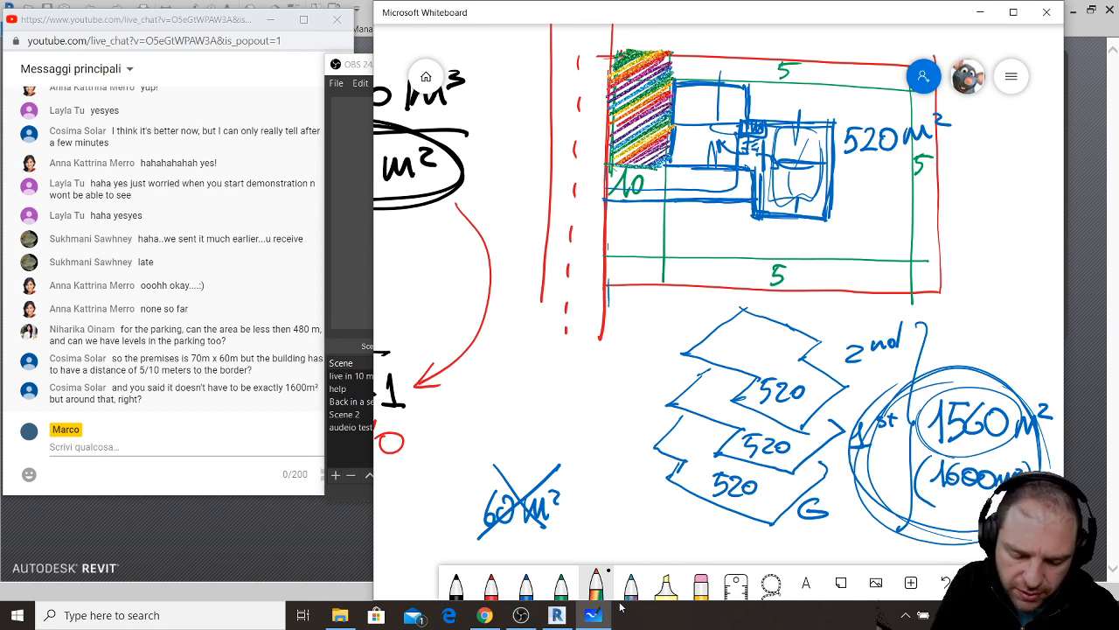
# - Fill the 10 m setback below the entrance path and an adjoining strip along the path with rainbow hatching
pyautogui.moveTo(609, 277)
pyautogui.mouseDown()
pyautogui.moveTo(608, 201)
pyautogui.moveTo(666, 198)
pyautogui.moveTo(649, 281)
pyautogui.moveTo(609, 289)
pyautogui.mouseUp()
pyautogui.moveTo(663, 265)
pyautogui.mouseDown()
pyautogui.moveTo(639, 282)
pyautogui.moveTo(667, 252)
pyautogui.moveTo(607, 260)
pyautogui.moveTo(664, 222)
pyautogui.moveTo(606, 248)
pyautogui.moveTo(658, 203)
pyautogui.moveTo(607, 218)
pyautogui.moveTo(602, 207)
pyautogui.mouseUp()
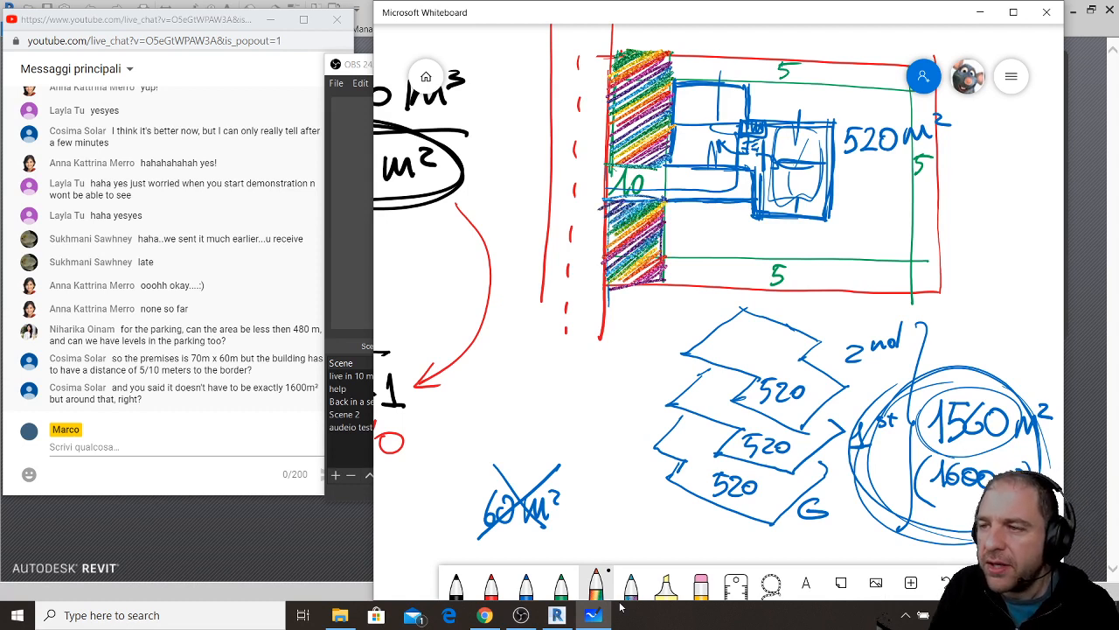
pyautogui.moveTo(665, 201)
pyautogui.mouseDown()
pyautogui.moveTo(665, 233)
pyautogui.moveTo(736, 234)
pyautogui.moveTo(753, 208)
pyautogui.moveTo(666, 201)
pyautogui.mouseUp()
pyautogui.moveTo(754, 213)
pyautogui.mouseDown()
pyautogui.moveTo(731, 231)
pyautogui.moveTo(715, 205)
pyautogui.moveTo(700, 229)
pyautogui.moveTo(673, 203)
pyautogui.moveTo(668, 229)
pyautogui.moveTo(690, 201)
pyautogui.moveTo(726, 201)
pyautogui.mouseUp()
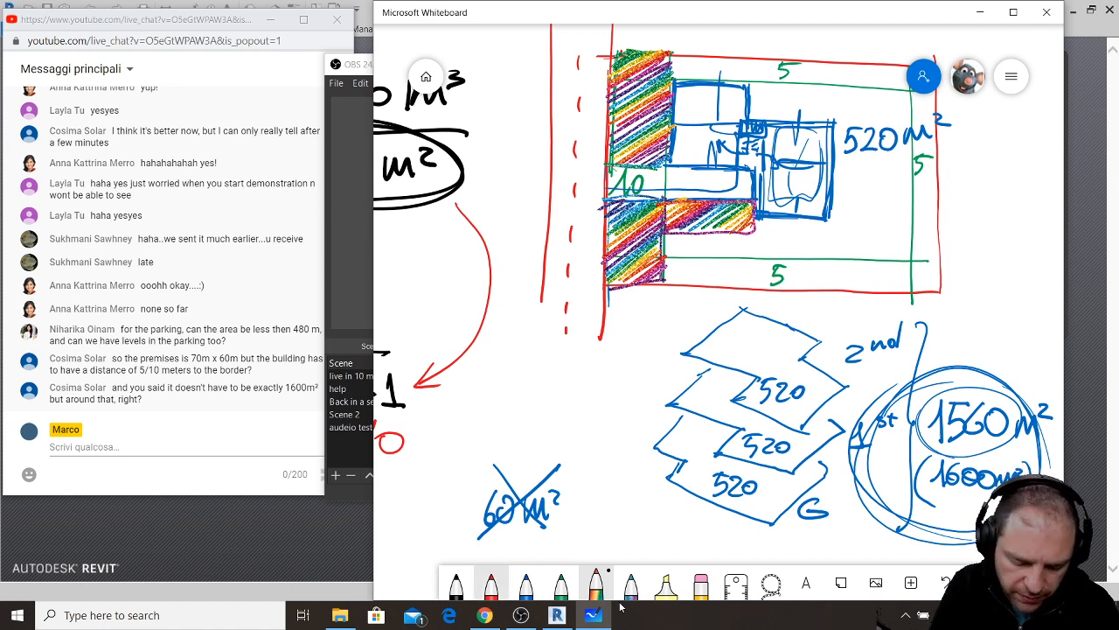
# - Outline the rainbow-hatched parking areas in thick black and write 480 m² above the site plan
pyautogui.click(455, 584)
pyautogui.moveTo(617, 47)
pyautogui.mouseDown()
pyautogui.moveTo(657, 161)
pyautogui.moveTo(676, 53)
pyautogui.moveTo(619, 49)
pyautogui.mouseUp()
pyautogui.moveTo(609, 196)
pyautogui.mouseDown()
pyautogui.moveTo(626, 288)
pyautogui.moveTo(729, 231)
pyautogui.moveTo(754, 196)
pyautogui.moveTo(610, 197)
pyautogui.mouseUp()
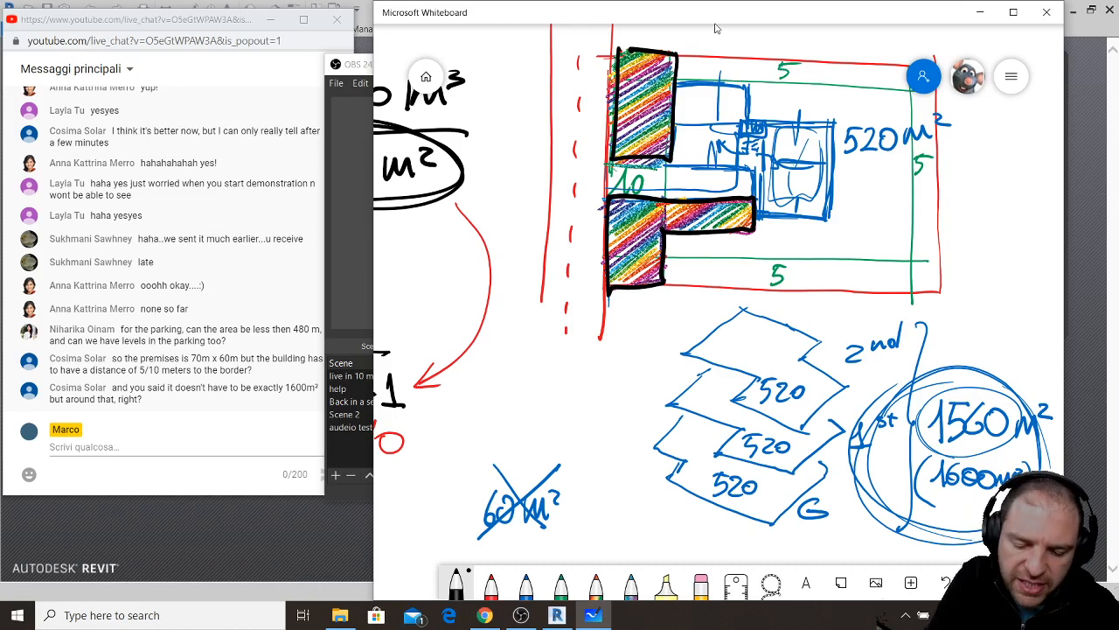
pyautogui.moveTo(710, 18); pyautogui.dragTo(708, 58)
pyautogui.moveTo(734, 42); pyautogui.dragTo(733, 56)
pyautogui.moveTo(748, 44)
pyautogui.mouseDown()
pyautogui.moveTo(745, 54)
pyautogui.moveTo(811, 55)
pyautogui.mouseUp()
pyautogui.moveTo(817, 42); pyautogui.dragTo(827, 50)
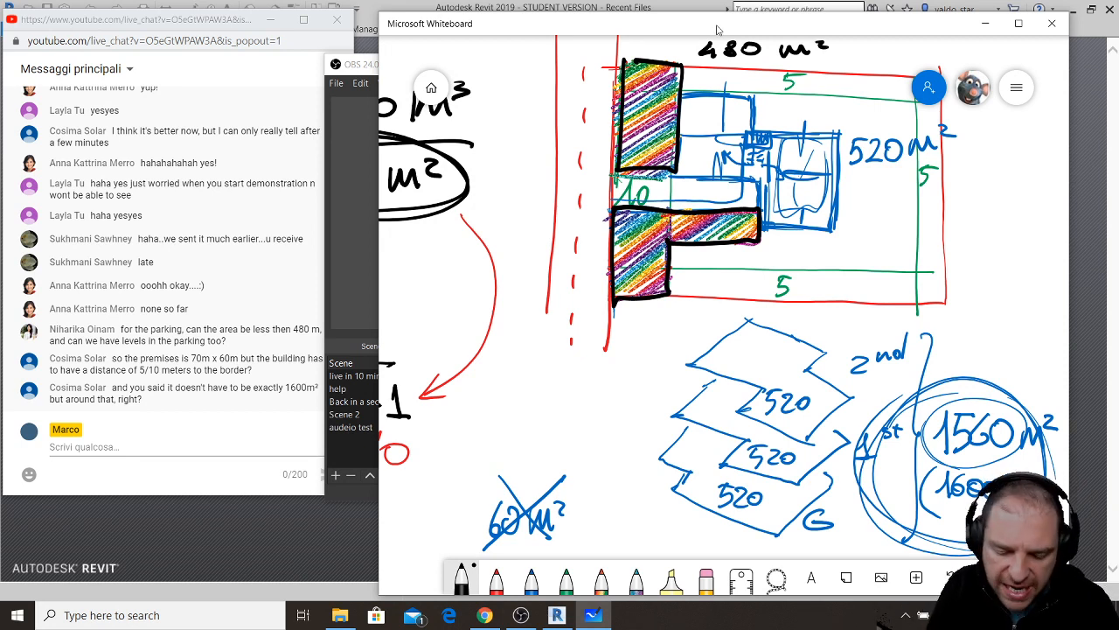
# - Sketch green trees and bushes on the open ground below and above the building in the site plan
pyautogui.click(565, 577)
pyautogui.moveTo(693, 249)
pyautogui.mouseDown()
pyautogui.moveTo(717, 282)
pyautogui.moveTo(759, 278)
pyautogui.moveTo(726, 262)
pyautogui.moveTo(797, 254)
pyautogui.moveTo(787, 236)
pyautogui.mouseUp()
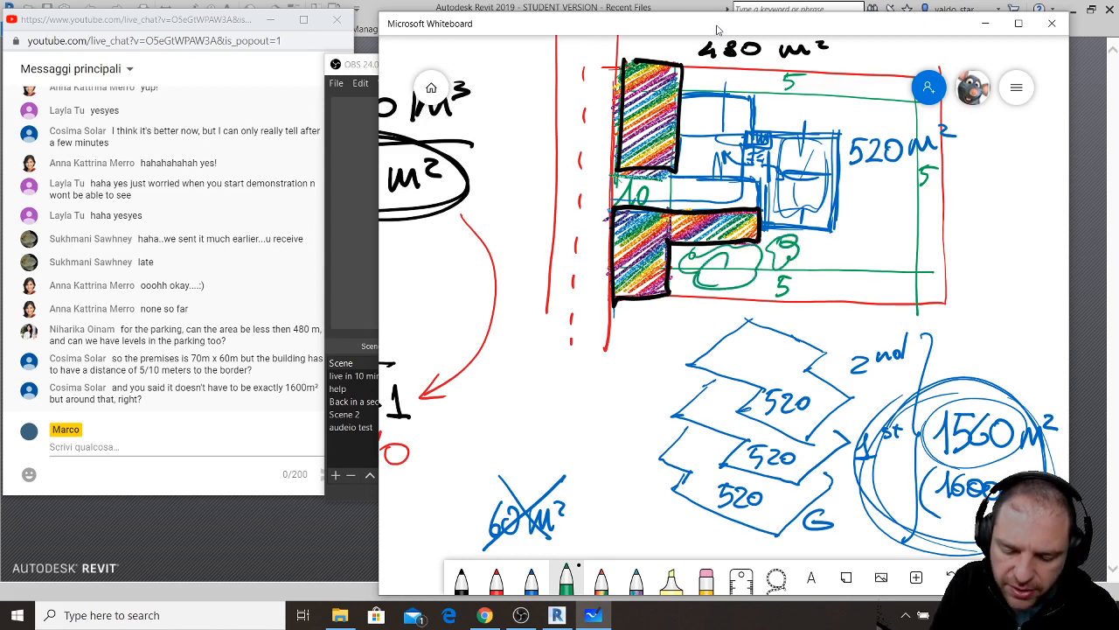
pyautogui.moveTo(798, 290)
pyautogui.mouseDown()
pyautogui.moveTo(832, 262)
pyautogui.moveTo(822, 287)
pyautogui.moveTo(864, 234)
pyautogui.mouseUp()
pyautogui.moveTo(865, 290)
pyautogui.mouseDown()
pyautogui.moveTo(910, 262)
pyautogui.moveTo(900, 285)
pyautogui.mouseUp()
pyautogui.moveTo(783, 116); pyautogui.dragTo(805, 112)
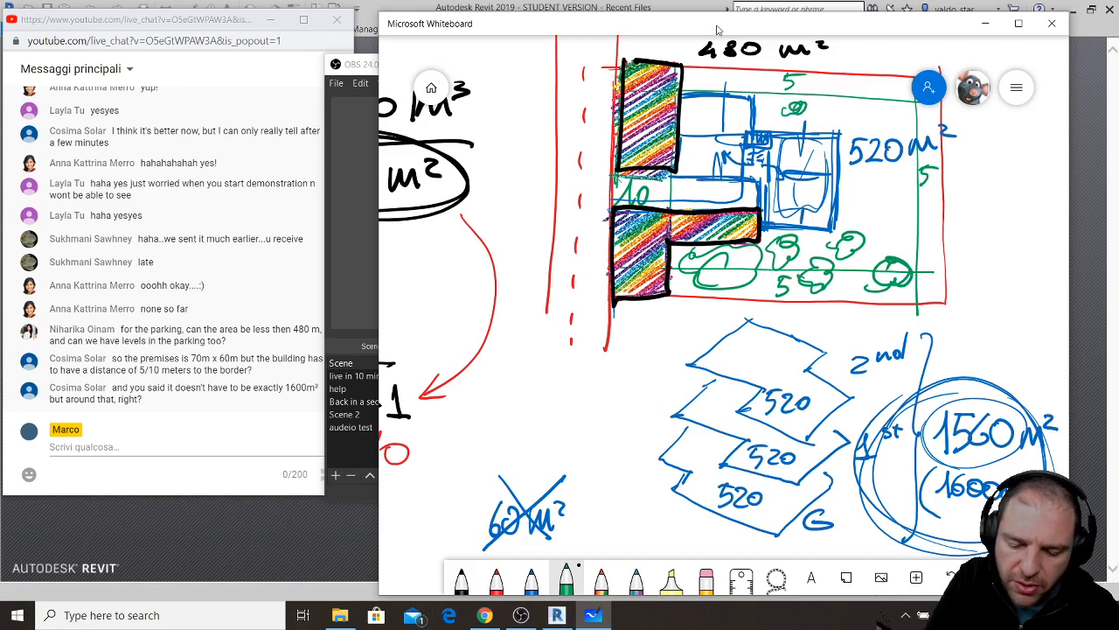
pyautogui.moveTo(755, 84); pyautogui.dragTo(771, 80)
pyautogui.moveTo(840, 105)
pyautogui.mouseDown()
pyautogui.moveTo(866, 82)
pyautogui.moveTo(847, 119)
pyautogui.moveTo(879, 98)
pyautogui.mouseUp()
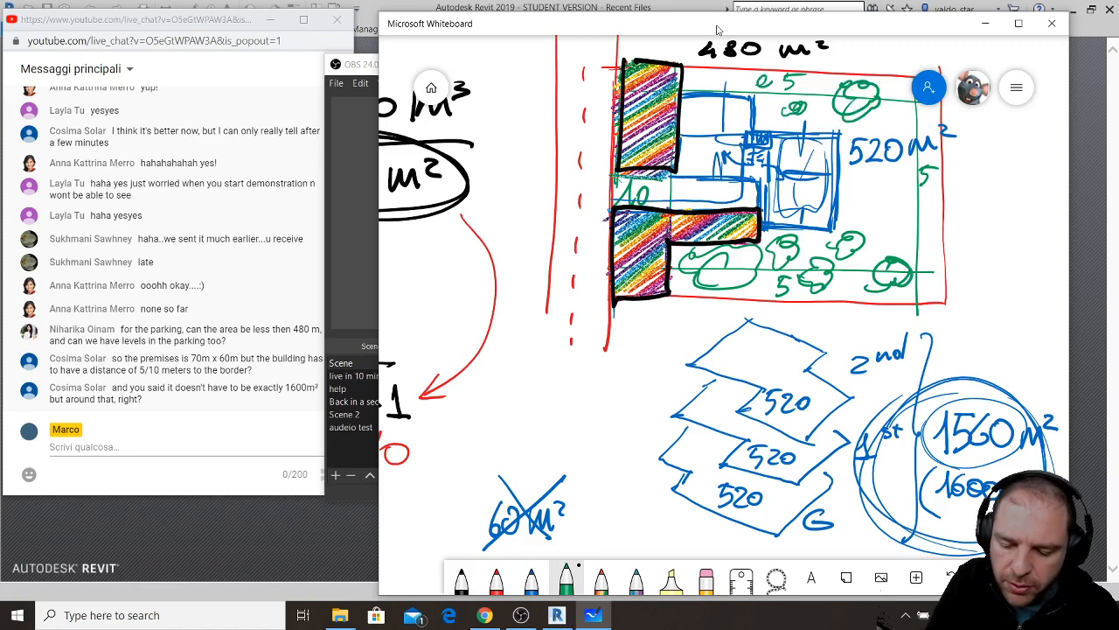
# - Add green trees, a curved garden path and scattered dots to the plot's rear area, on the side away from the road
pyautogui.moveTo(890, 203)
pyautogui.mouseDown()
pyautogui.moveTo(923, 194)
pyautogui.moveTo(900, 173)
pyautogui.mouseUp()
pyautogui.moveTo(857, 208)
pyautogui.mouseDown()
pyautogui.moveTo(889, 180)
pyautogui.moveTo(909, 241)
pyautogui.moveTo(857, 301)
pyautogui.moveTo(868, 243)
pyautogui.moveTo(907, 245)
pyautogui.mouseUp()
pyautogui.click(864, 212)
pyautogui.click(877, 216)
pyautogui.click(888, 165)
pyautogui.click(871, 142)
pyautogui.click(902, 118)
pyautogui.moveTo(891, 166); pyautogui.dragTo(909, 164)
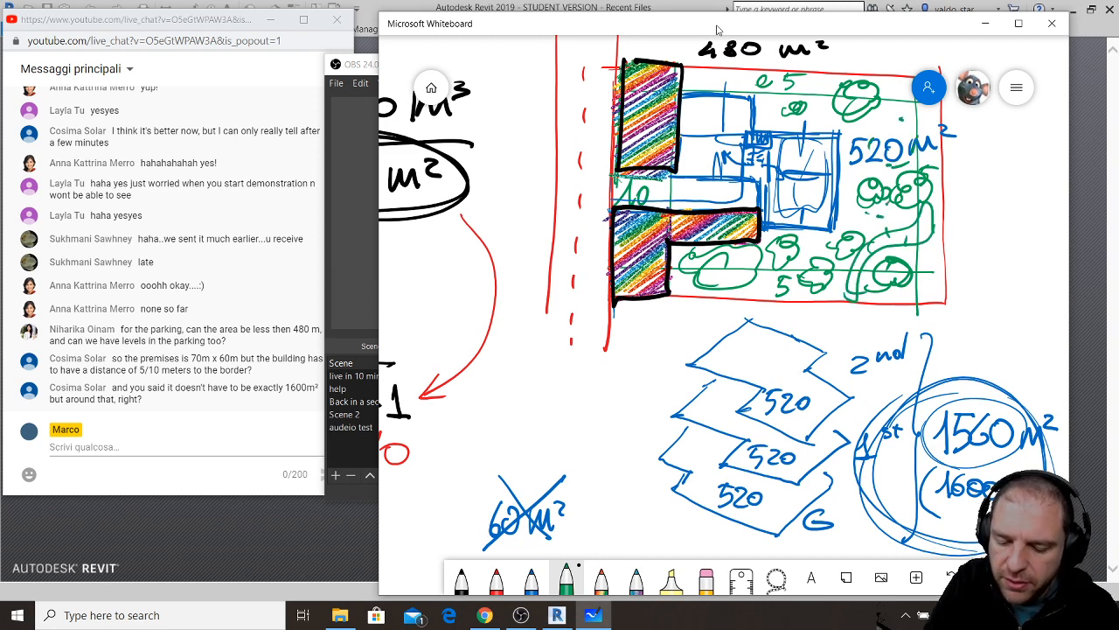
pyautogui.click(874, 133)
pyautogui.click(909, 128)
pyautogui.click(895, 106)
pyautogui.click(886, 133)
pyautogui.click(833, 114)
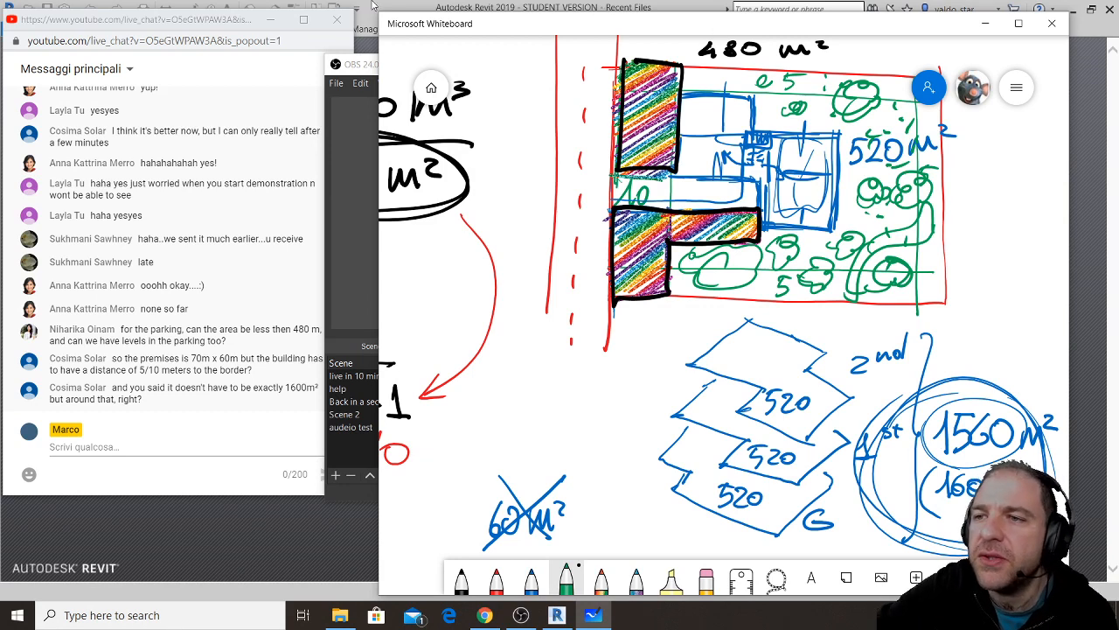
pyautogui.click(371, 59)
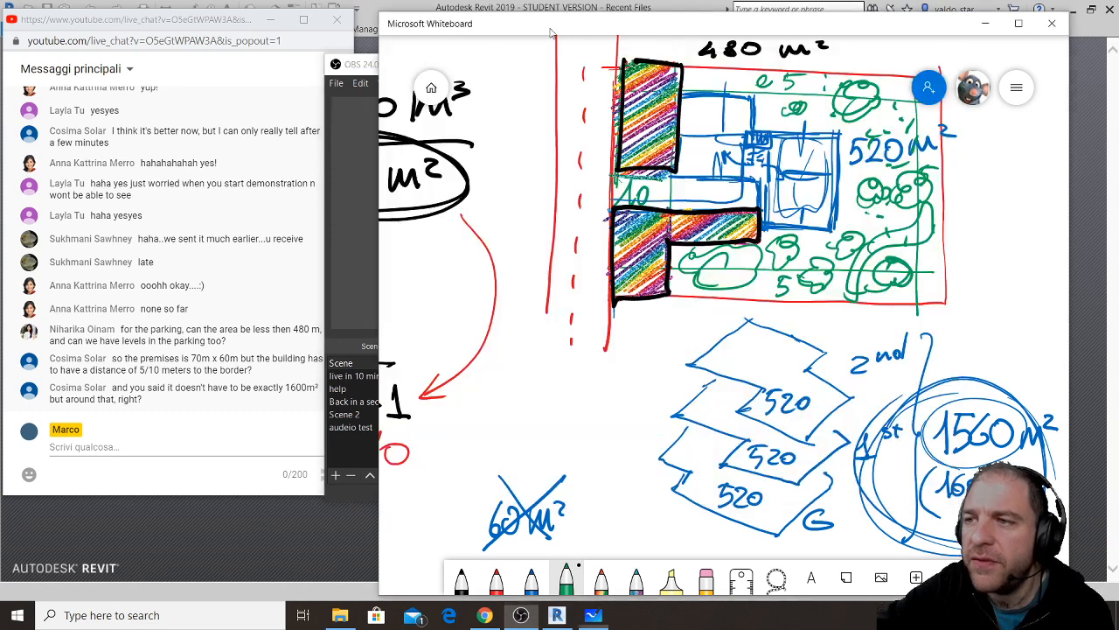
pyautogui.click(551, 41)
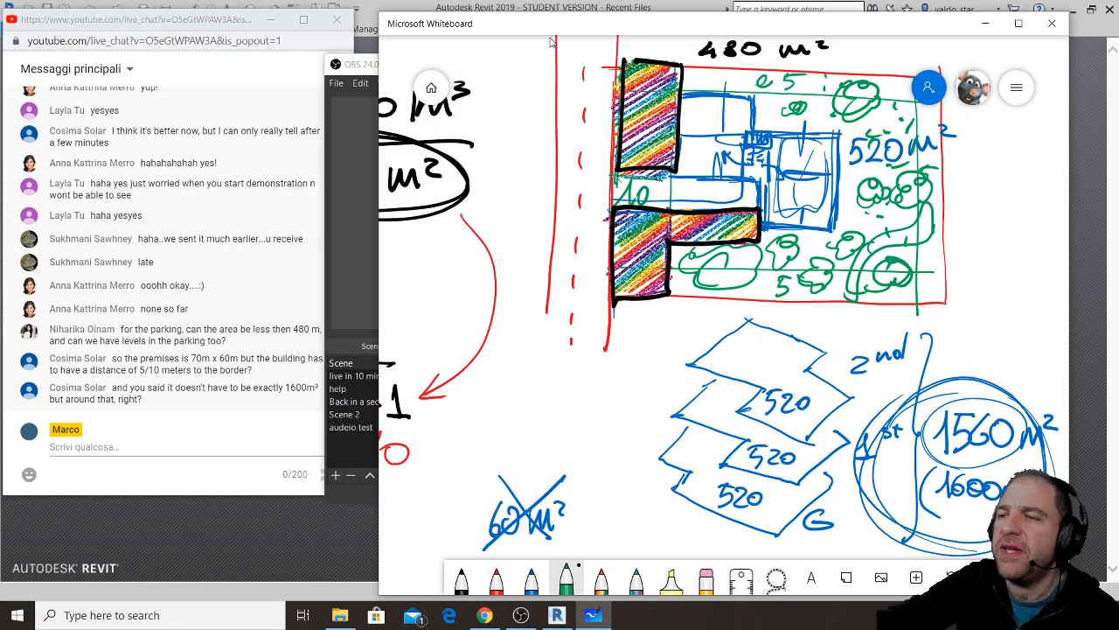
# - Write JUST AN EXAMPLE in black above the site plan, with the whole whiteboard in view
pyautogui.keyDown('ctrl'); pyautogui.scroll(-5, 627, 197); pyautogui.keyUp('ctrl')
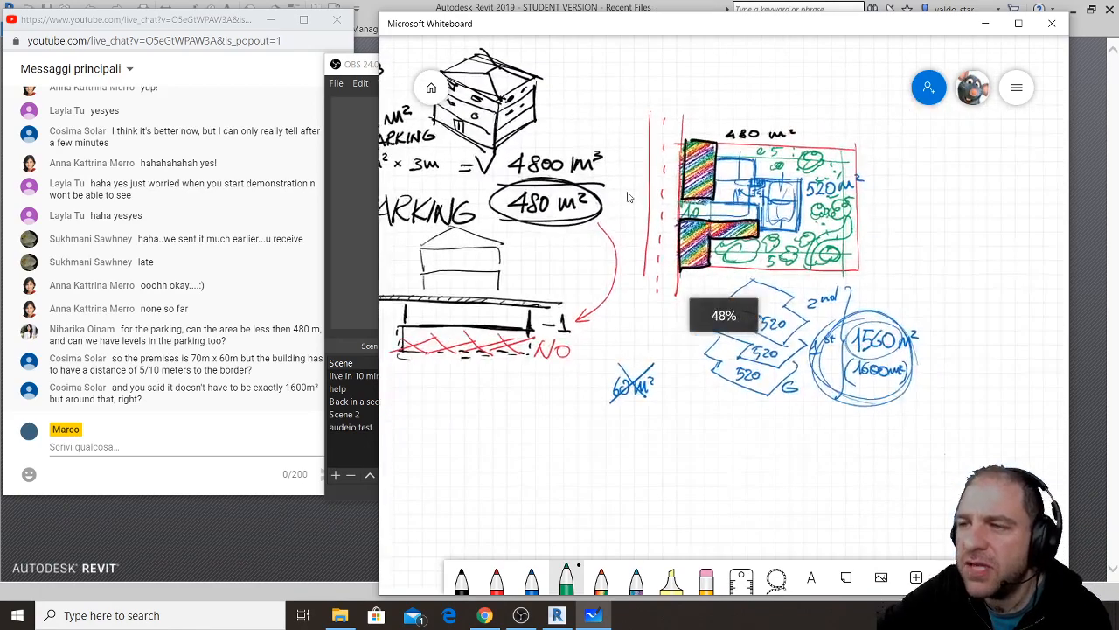
pyautogui.moveTo(627, 197); pyautogui.dragTo(739, 247, button='right')
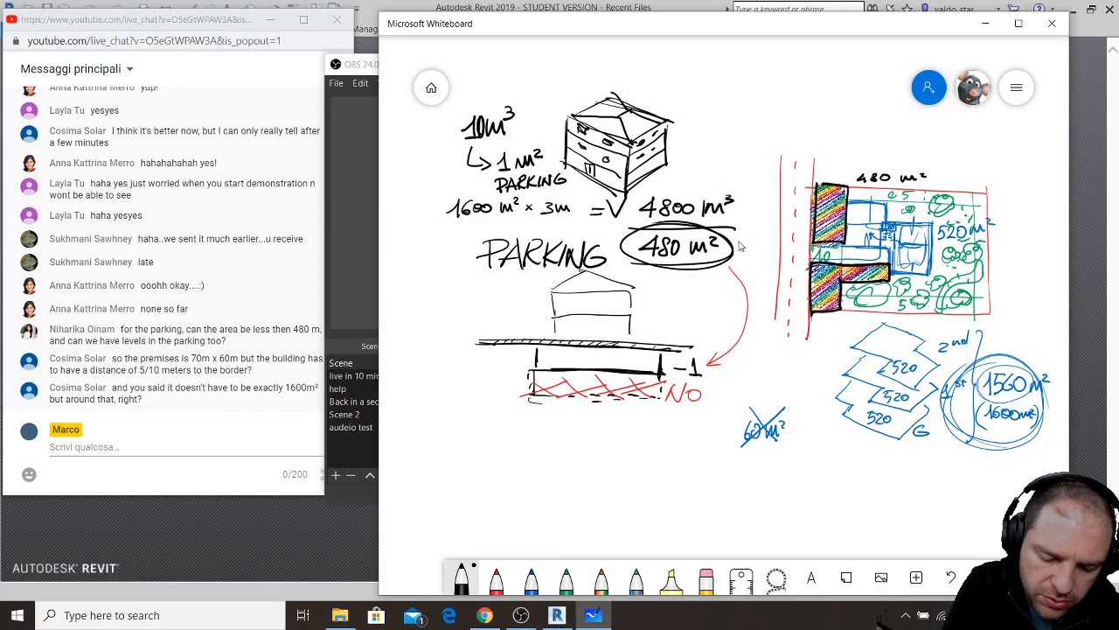
pyautogui.moveTo(650, 76)
pyautogui.mouseDown()
pyautogui.moveTo(693, 73)
pyautogui.moveTo(665, 96)
pyautogui.mouseUp()
pyautogui.moveTo(689, 77)
pyautogui.mouseDown()
pyautogui.moveTo(712, 78)
pyautogui.moveTo(710, 91)
pyautogui.mouseUp()
pyautogui.moveTo(733, 73)
pyautogui.mouseDown()
pyautogui.moveTo(750, 70)
pyautogui.moveTo(738, 89)
pyautogui.mouseUp()
pyautogui.moveTo(794, 65)
pyautogui.mouseDown()
pyautogui.moveTo(786, 89)
pyautogui.moveTo(803, 88)
pyautogui.mouseUp()
pyautogui.moveTo(784, 77); pyautogui.dragTo(828, 63)
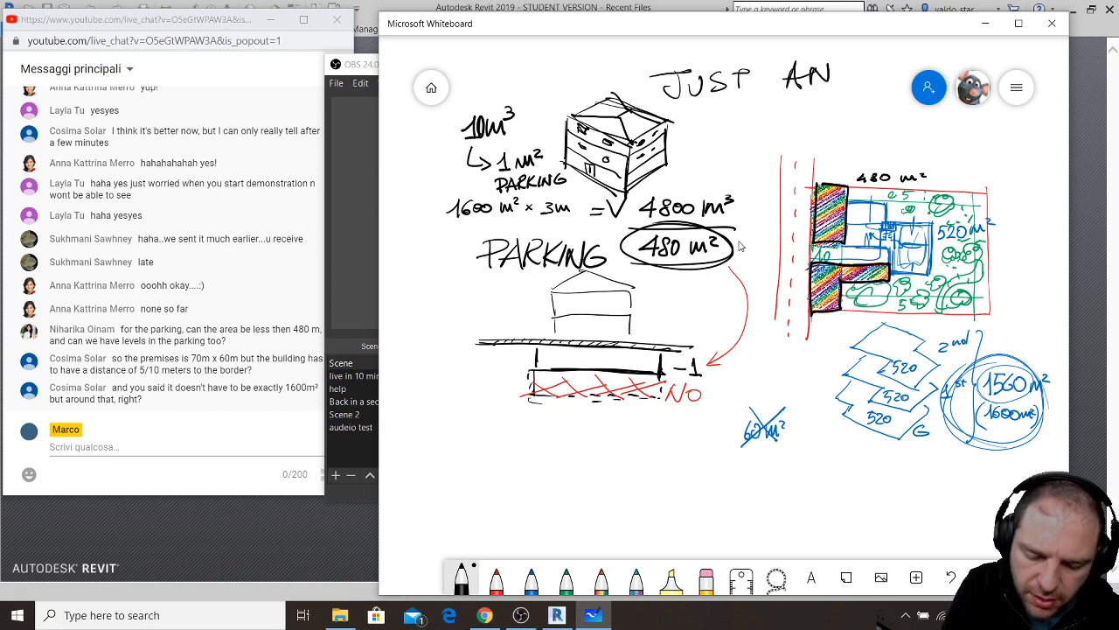
pyautogui.moveTo(703, 114); pyautogui.dragTo(729, 129)
pyautogui.moveTo(703, 117)
pyautogui.mouseDown()
pyautogui.moveTo(727, 114)
pyautogui.moveTo(731, 101)
pyautogui.mouseUp()
pyautogui.moveTo(740, 100); pyautogui.dragTo(749, 122)
pyautogui.moveTo(760, 123)
pyautogui.mouseDown()
pyautogui.moveTo(778, 98)
pyautogui.moveTo(790, 122)
pyautogui.mouseUp()
pyautogui.moveTo(760, 116)
pyautogui.mouseDown()
pyautogui.moveTo(806, 98)
pyautogui.moveTo(825, 112)
pyautogui.moveTo(839, 97)
pyautogui.mouseUp()
pyautogui.moveTo(839, 96); pyautogui.dragTo(868, 117)
pyautogui.moveTo(873, 103)
pyautogui.mouseDown()
pyautogui.moveTo(890, 113)
pyautogui.moveTo(885, 90)
pyautogui.mouseUp()
pyautogui.moveTo(878, 104); pyautogui.dragTo(892, 101)
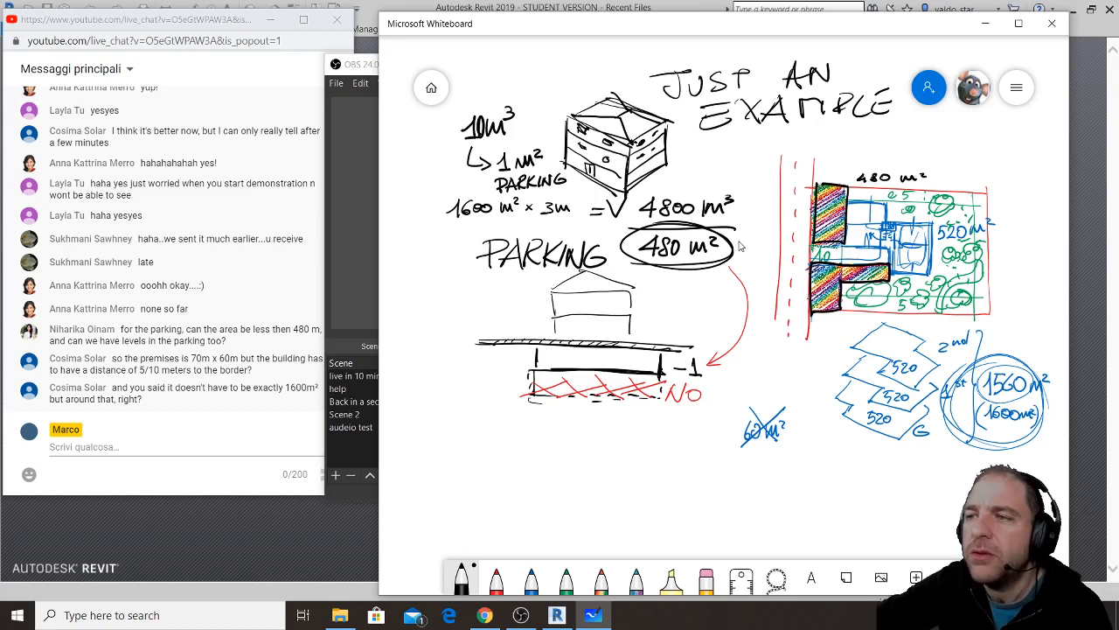
# - Check the live chat window and the OBS streaming status, and return to the whiteboard
pyautogui.click(233, 23)
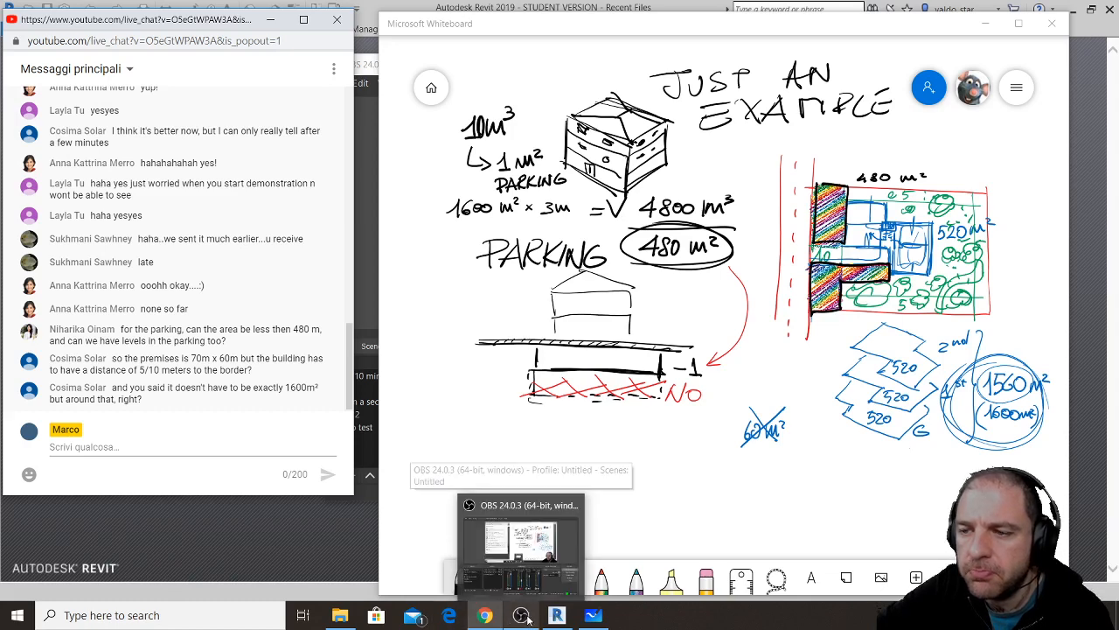
pyautogui.click(521, 542)
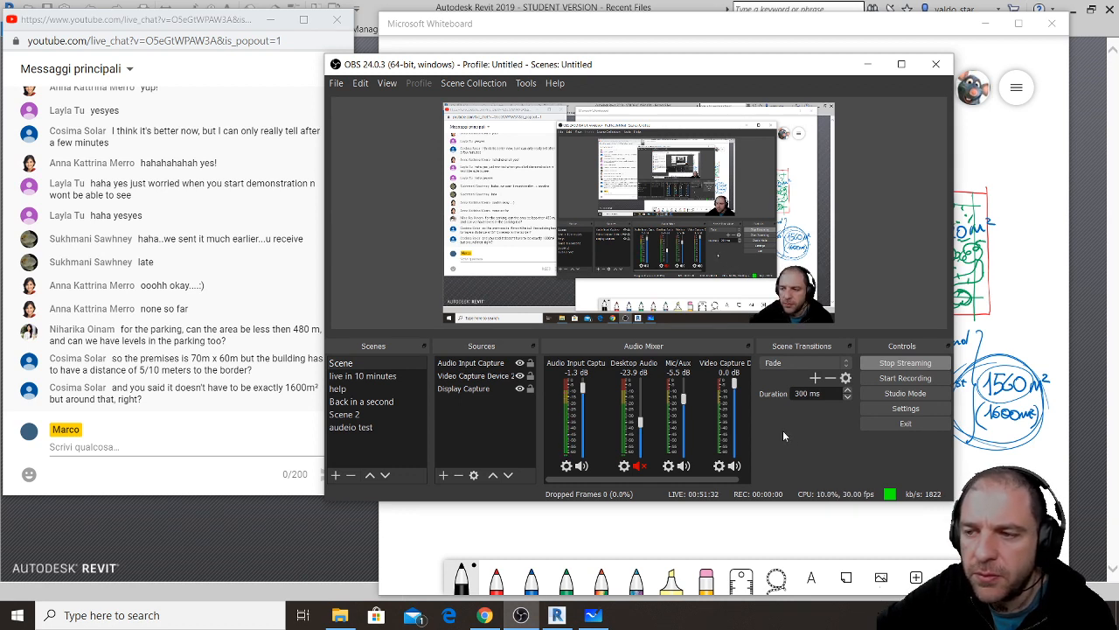
pyautogui.click(201, 27)
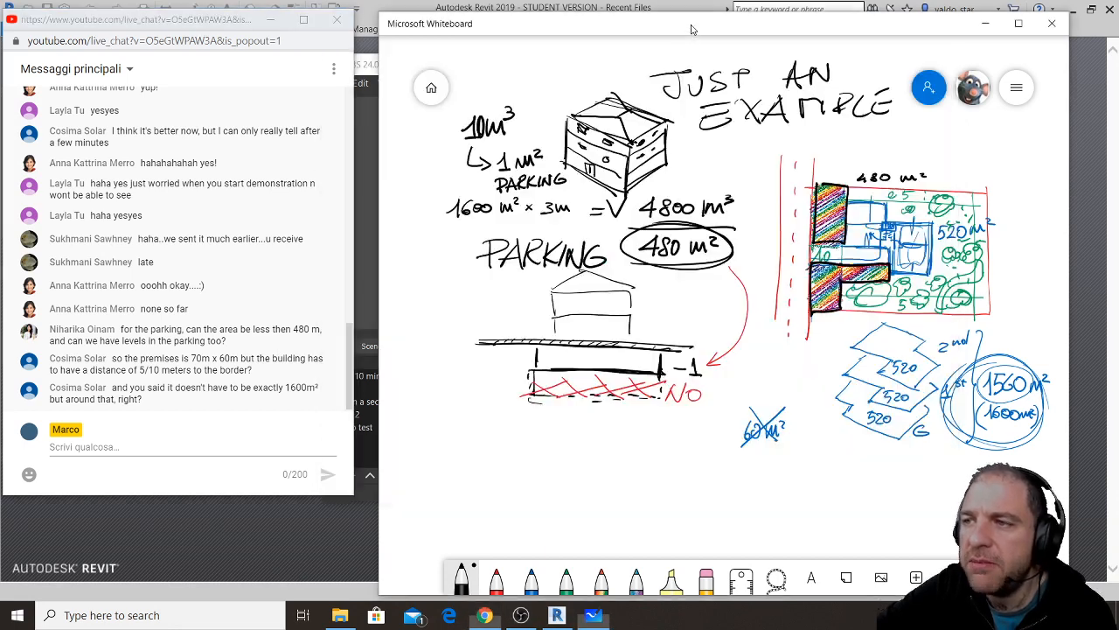
pyautogui.click(692, 33)
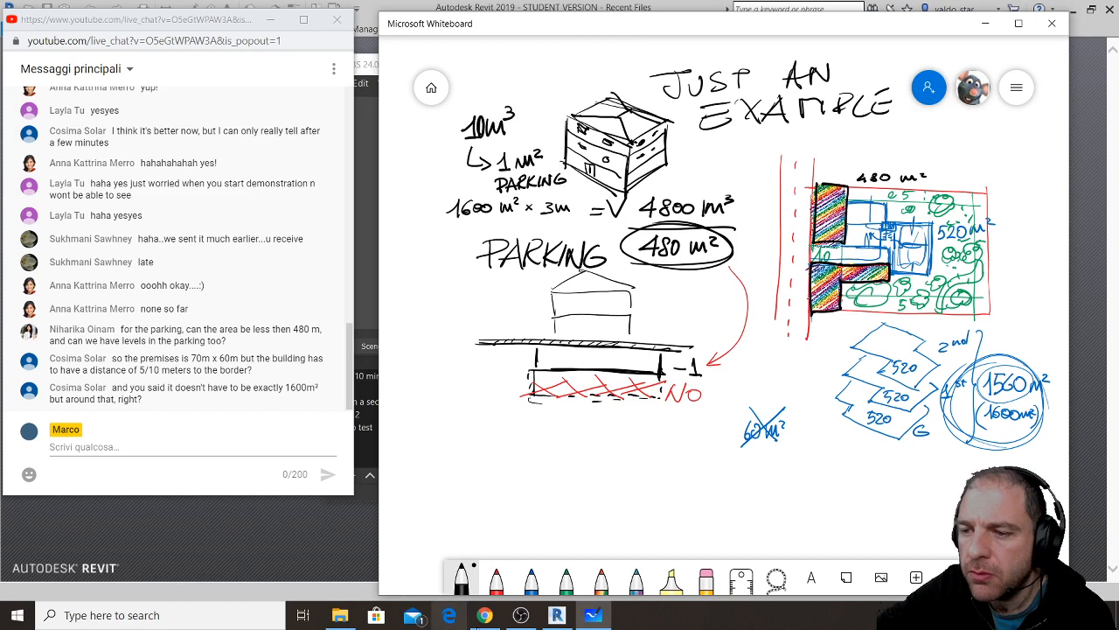
# - Switch to Chrome and reopen the most recently closed YouTube class page
pyautogui.click(488, 617)
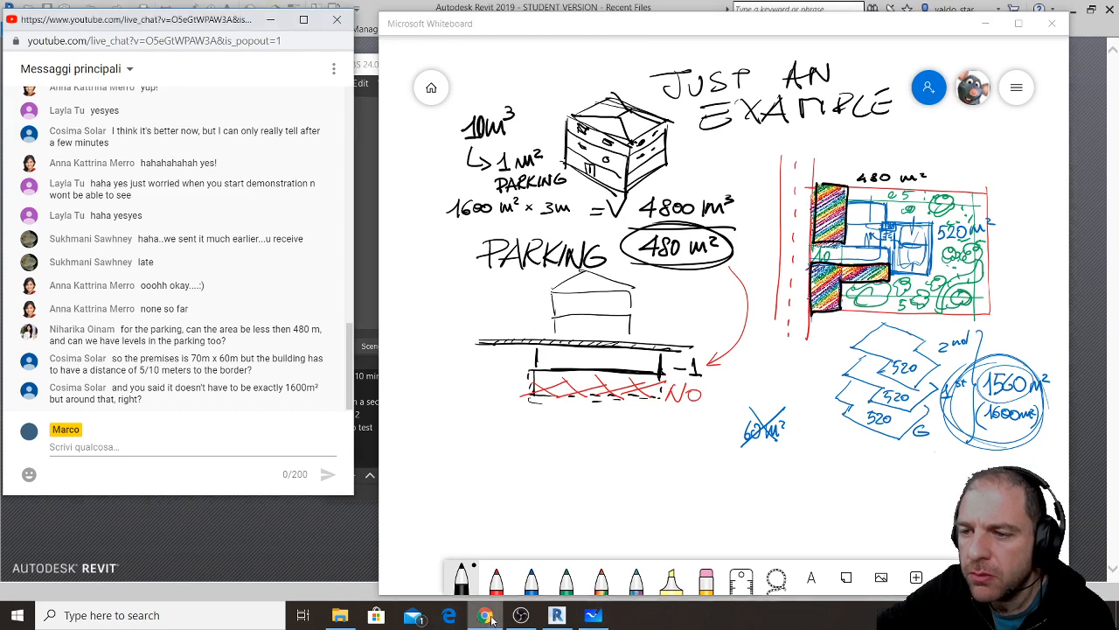
pyautogui.rightClick(488, 617)
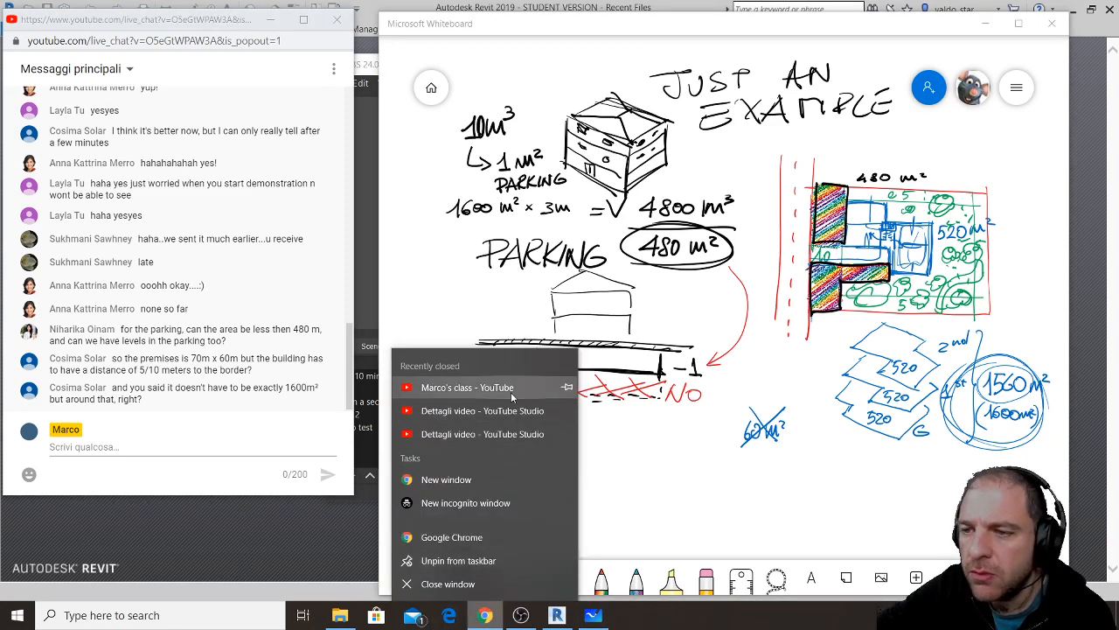
pyautogui.click(511, 390)
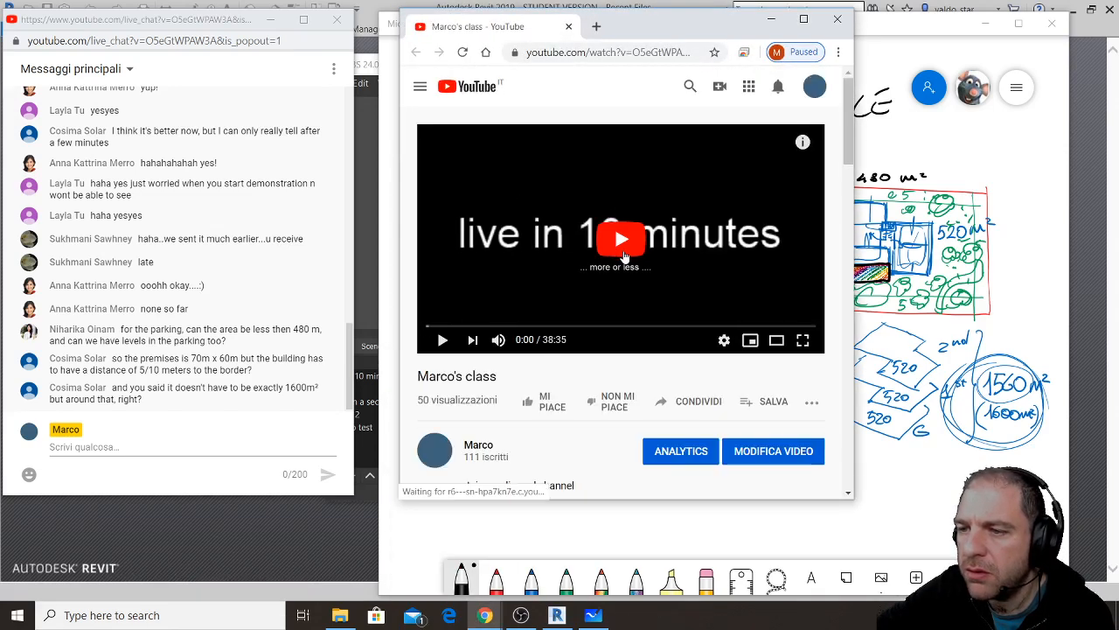
# - Play the earlier class recording and skip to its end to move on to the next video
pyautogui.click(623, 254)
pyautogui.moveTo(472, 325); pyautogui.dragTo(833, 321)
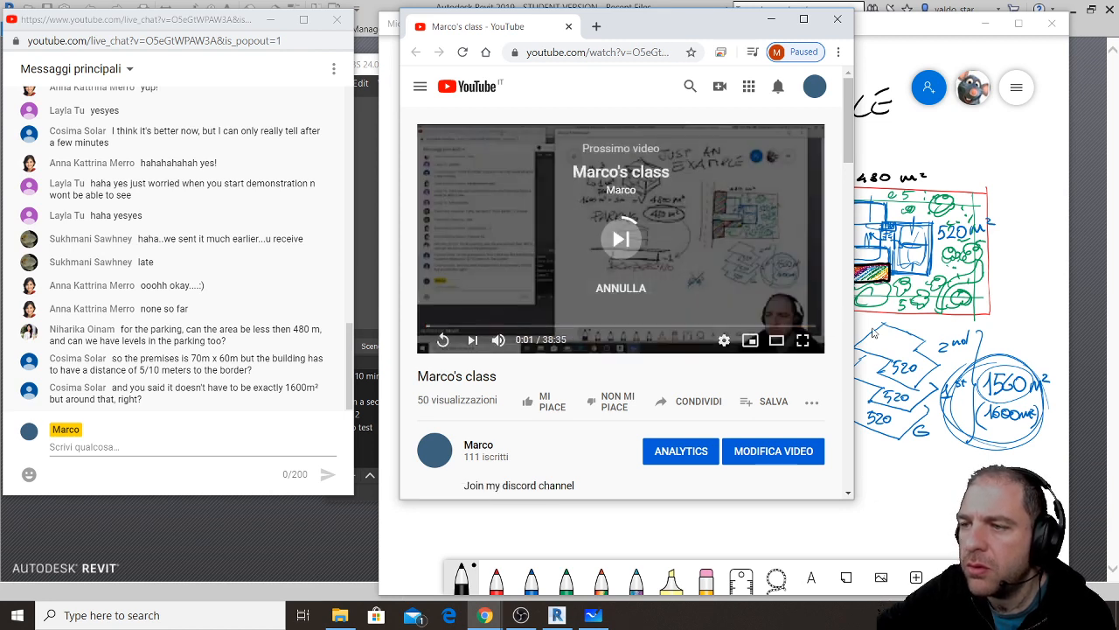
pyautogui.click(802, 339)
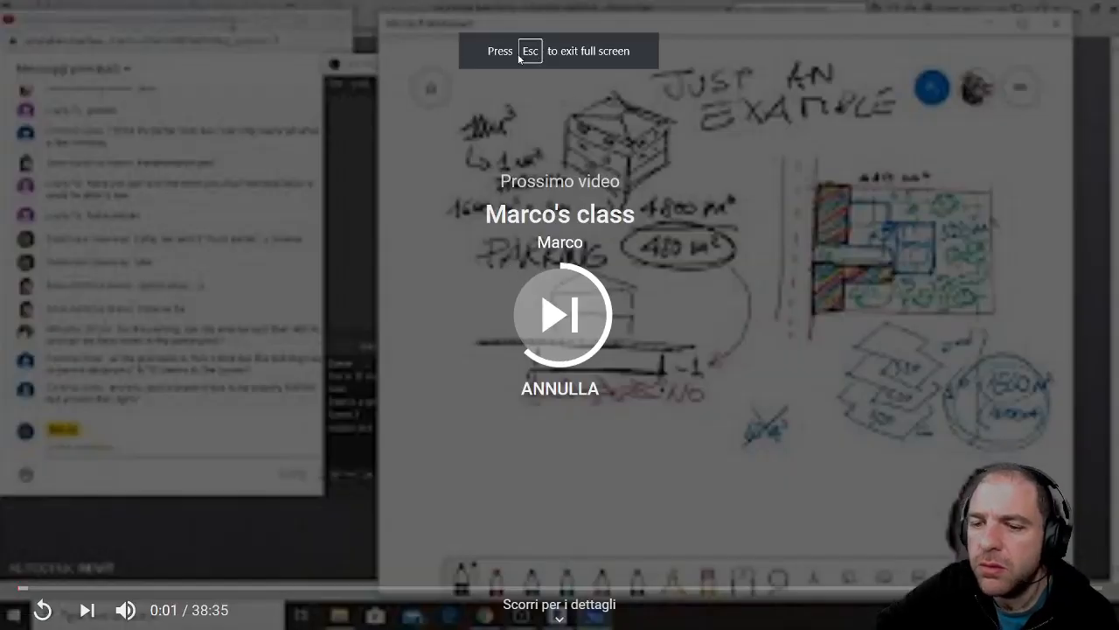
pyautogui.press('Escape')
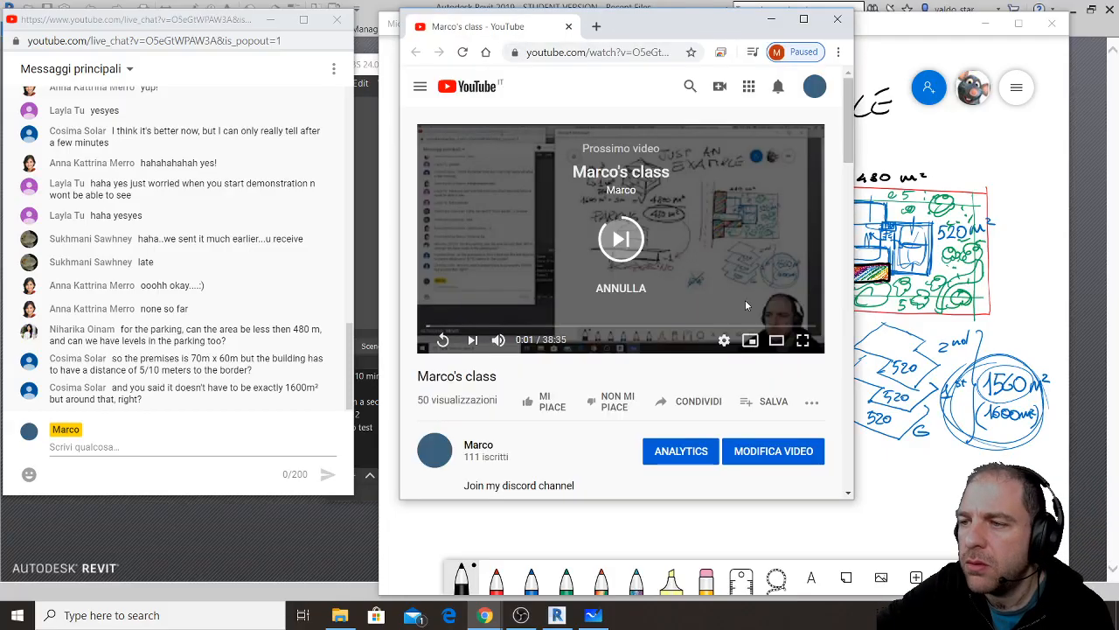
pyautogui.scroll(-1, 577, 373)
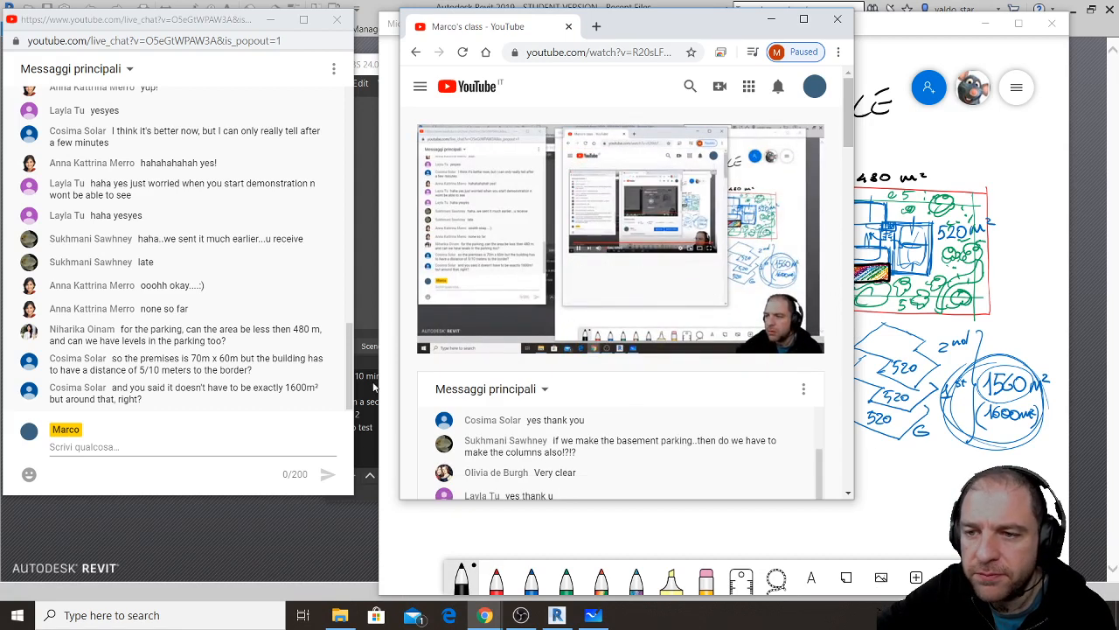
# - Make the YouTube browser window taller and read back through the live stream's chat messages
pyautogui.click(220, 35)
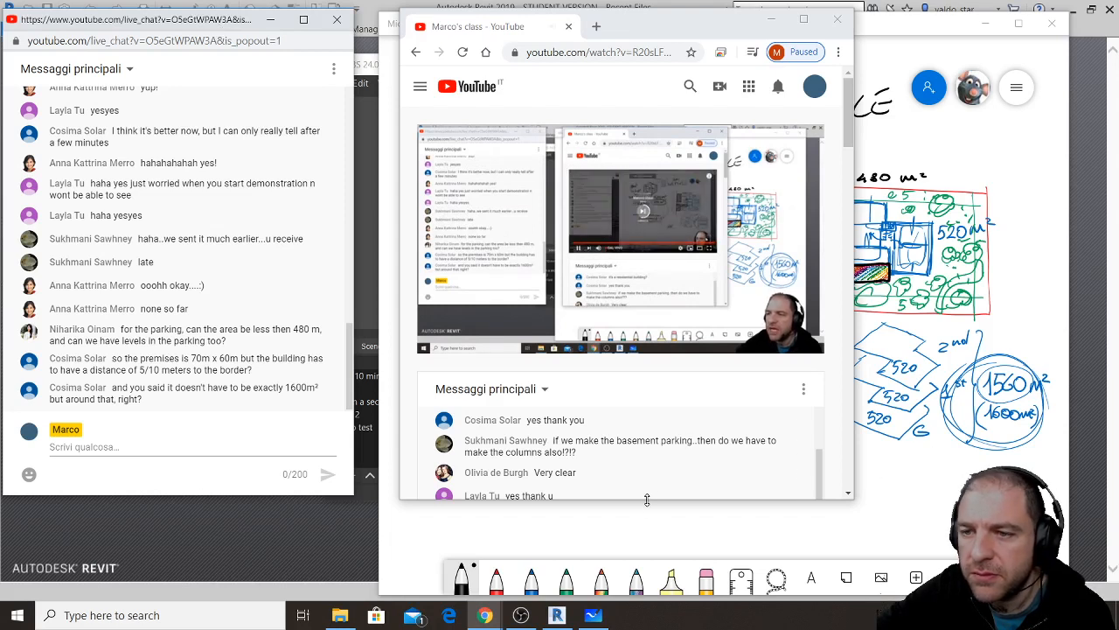
pyautogui.moveTo(645, 498); pyautogui.dragTo(650, 533)
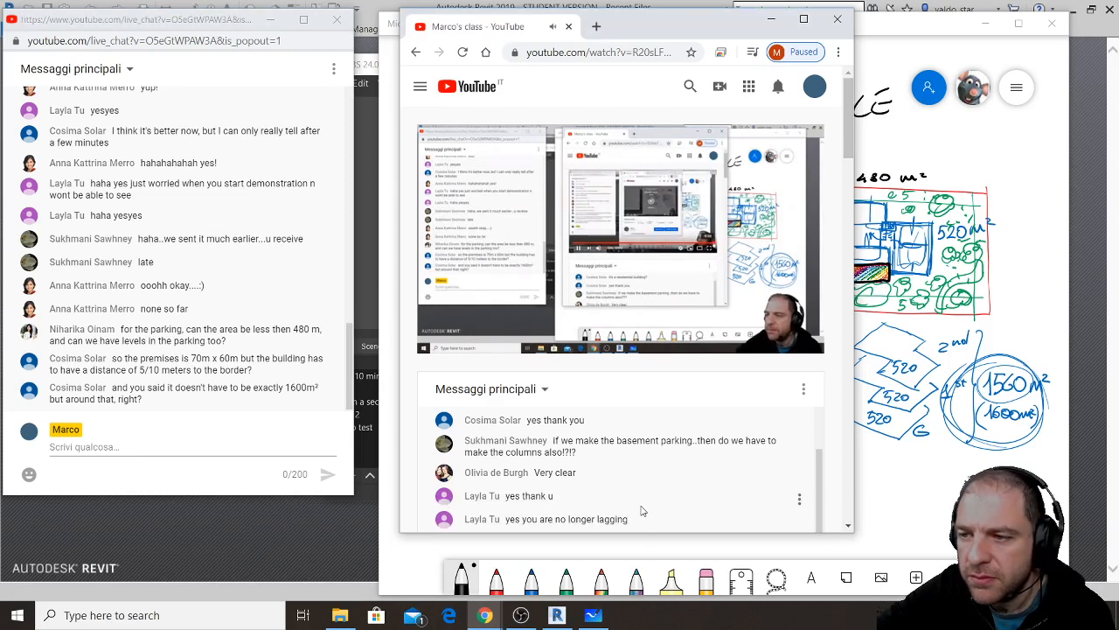
pyautogui.scroll(1, 642, 509)
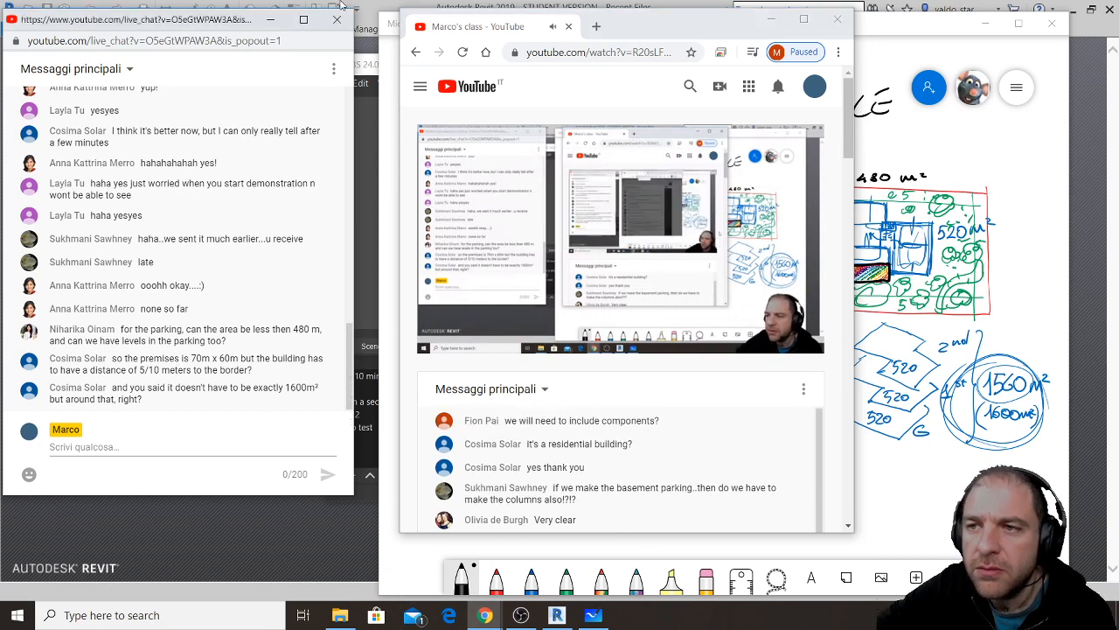
# - Close the outdated chat window and open the current stream's live chat in a new window
pyautogui.click(344, 28)
pyautogui.click(803, 388)
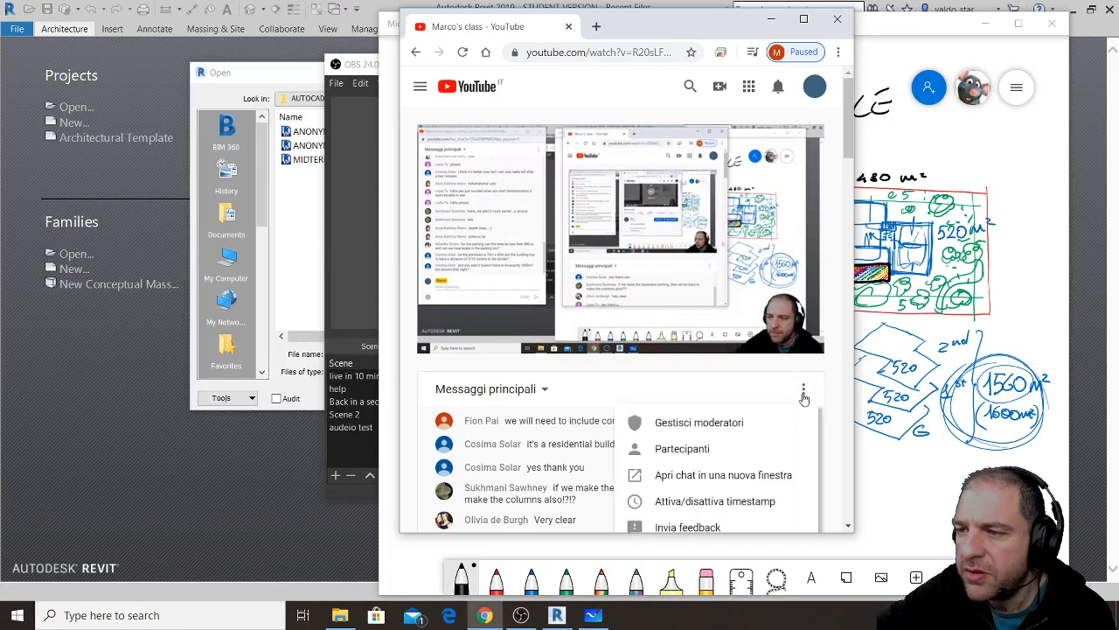
pyautogui.click(771, 475)
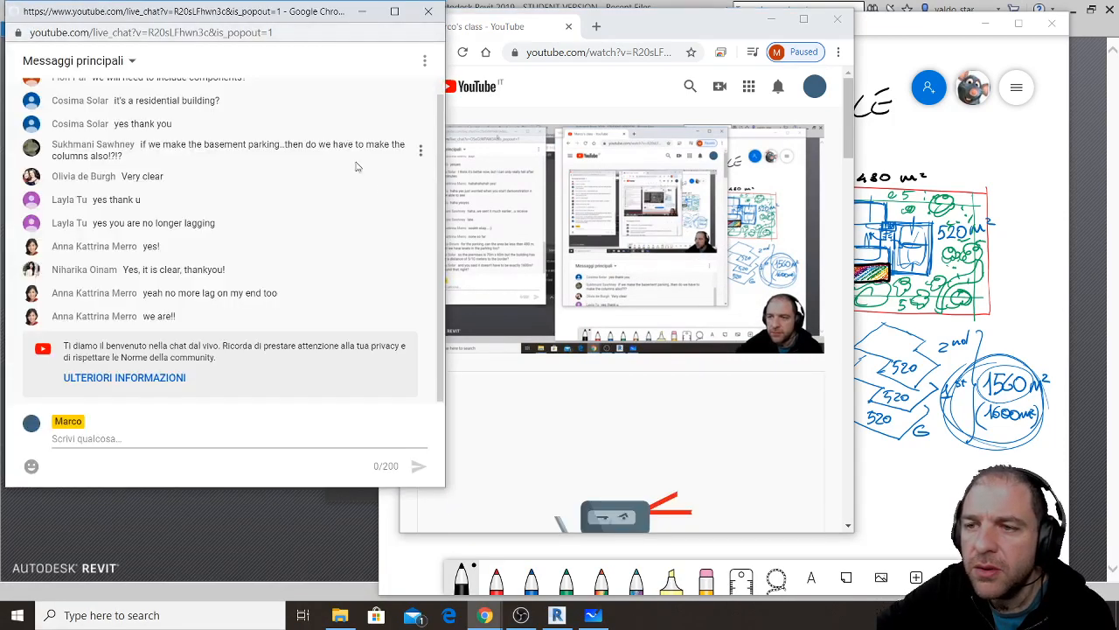
# - Close the YouTube video window and make the live chat window narrower and taller to read the students' earlier questions
pyautogui.click(839, 22)
pyautogui.click(839, 21)
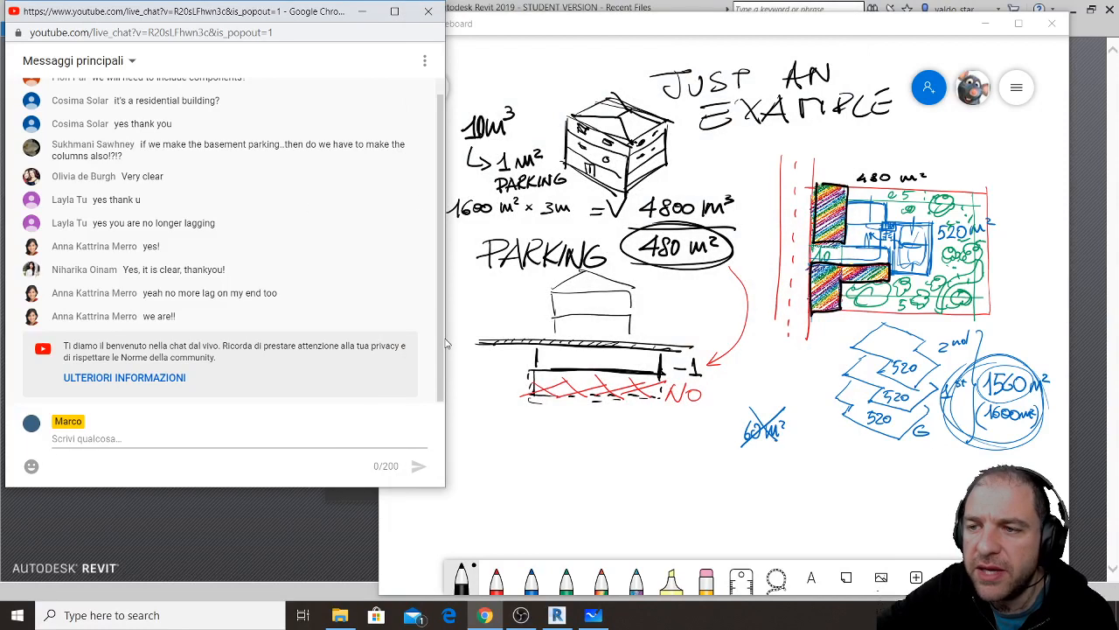
pyautogui.moveTo(446, 338); pyautogui.dragTo(421, 338)
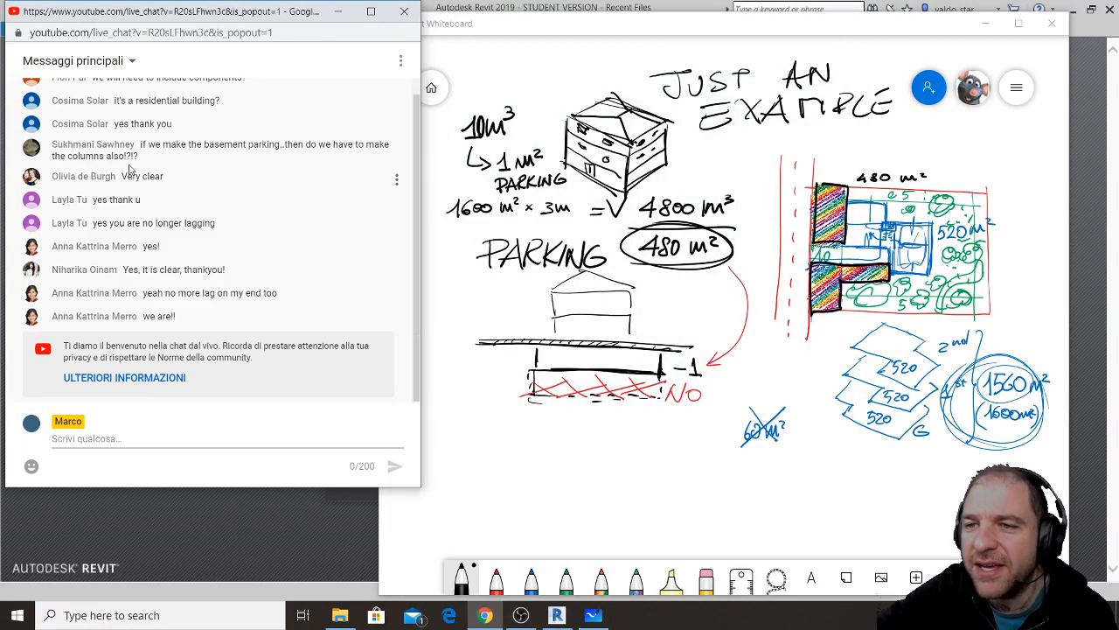
pyautogui.scroll(1, 157, 133)
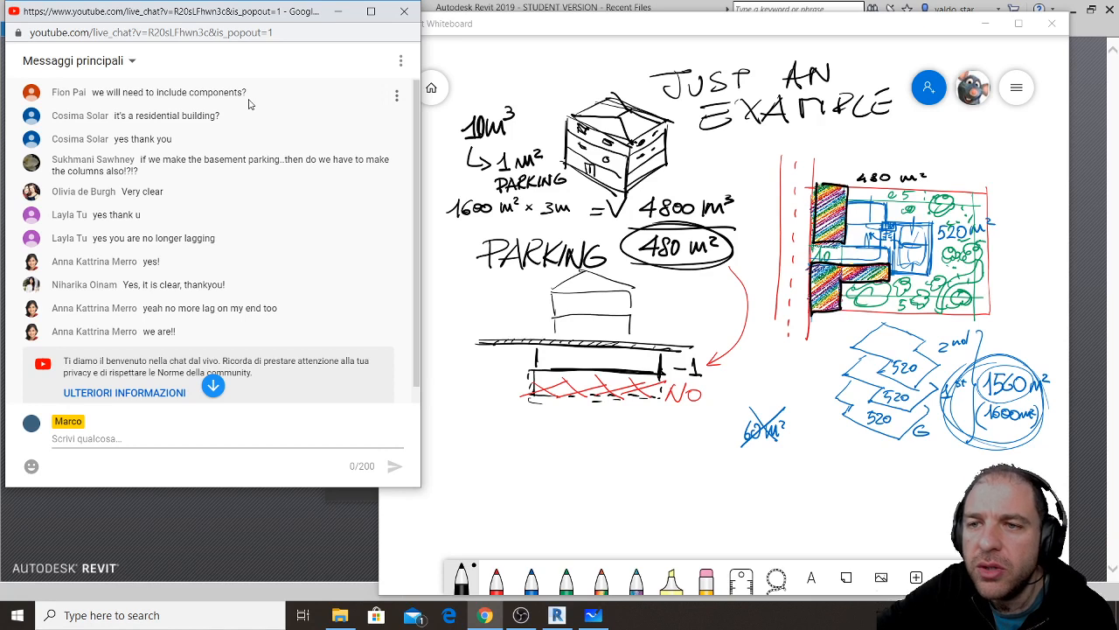
pyautogui.moveTo(205, 486); pyautogui.dragTo(207, 510)
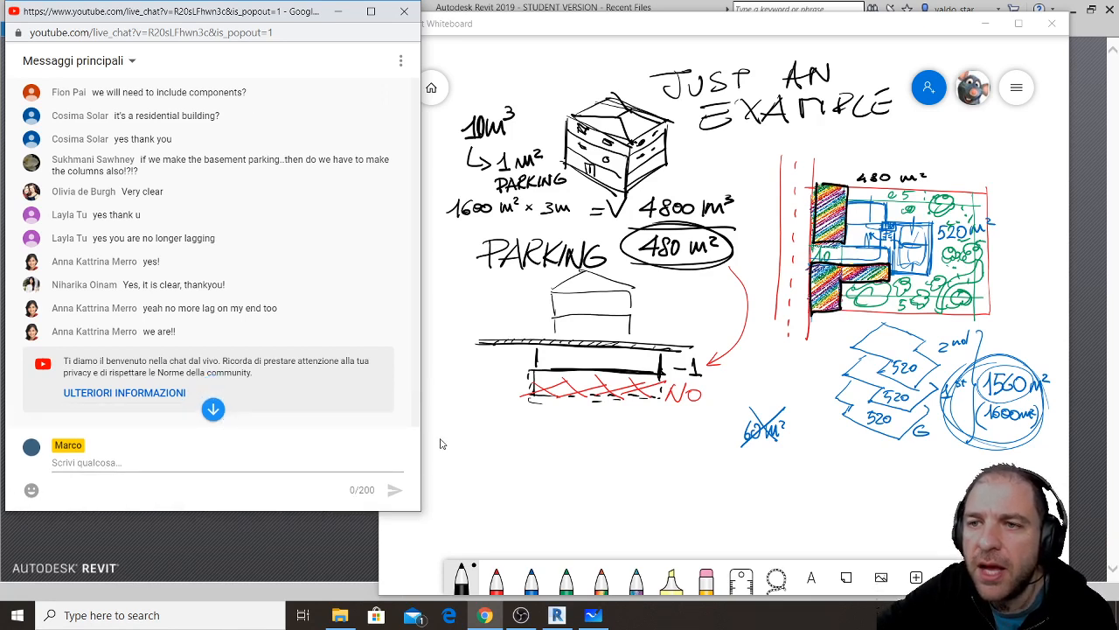
pyautogui.click(637, 35)
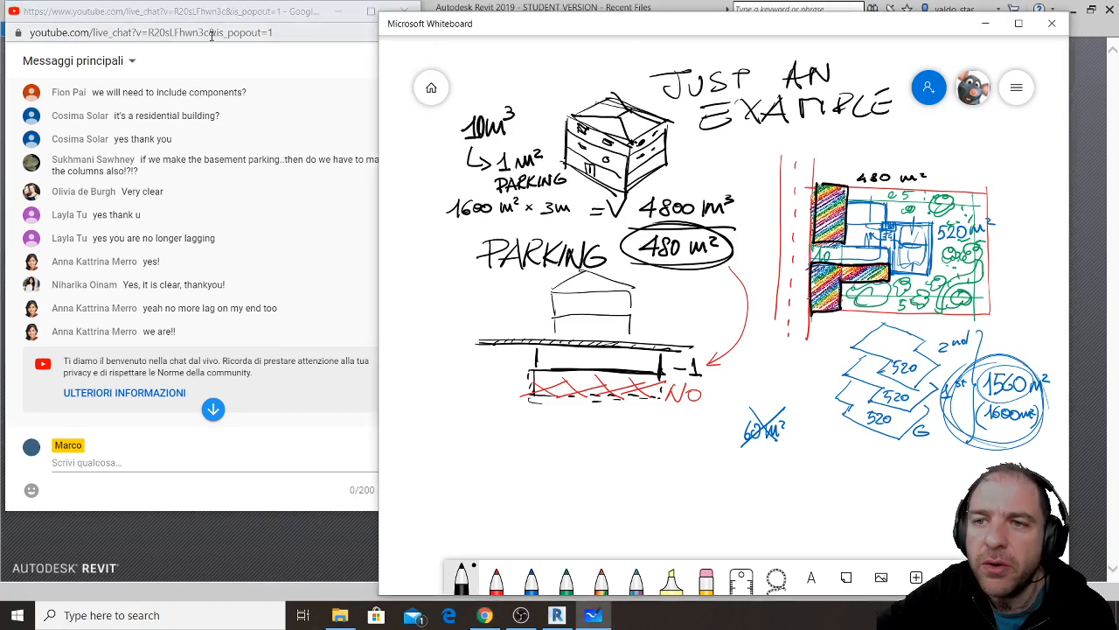
pyautogui.click(267, 96)
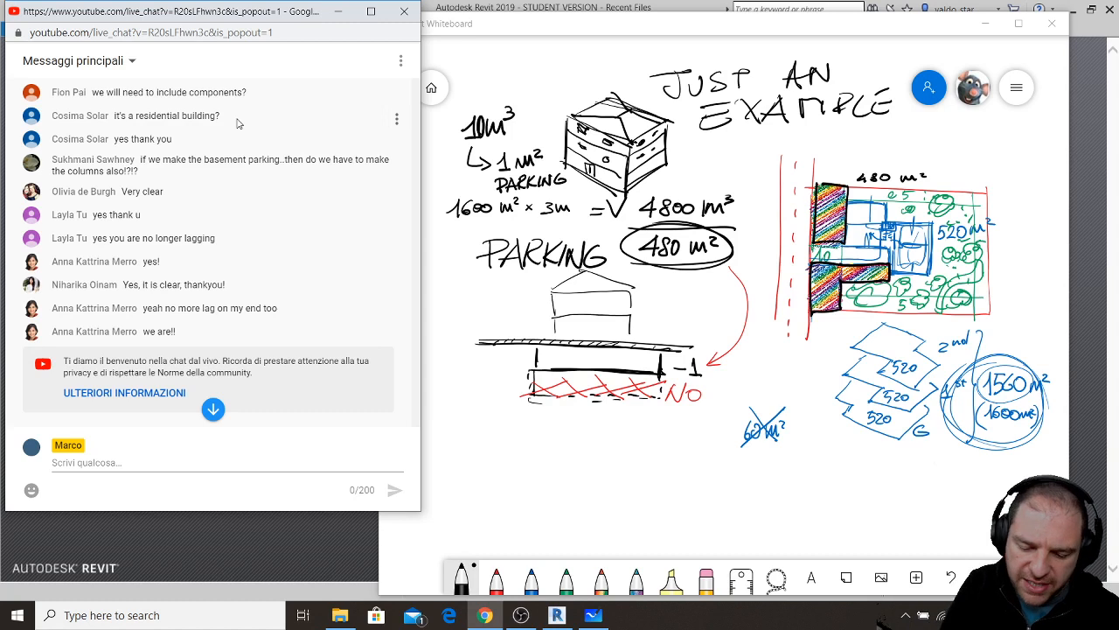
# - Handwrite "RESIDENTIAL" in large black letters on the whiteboard below the basement parking section
pyautogui.moveTo(483, 453)
pyautogui.mouseDown()
pyautogui.moveTo(482, 518)
pyautogui.moveTo(537, 507)
pyautogui.mouseUp()
pyautogui.moveTo(515, 494)
pyautogui.mouseDown()
pyautogui.moveTo(537, 494)
pyautogui.moveTo(539, 480)
pyautogui.moveTo(542, 510)
pyautogui.mouseUp()
pyautogui.moveTo(570, 477)
pyautogui.mouseDown()
pyautogui.moveTo(570, 512)
pyautogui.moveTo(581, 516)
pyautogui.mouseUp()
pyautogui.moveTo(608, 480); pyautogui.dragTo(628, 515)
pyautogui.moveTo(606, 500)
pyautogui.mouseDown()
pyautogui.moveTo(626, 500)
pyautogui.moveTo(629, 479)
pyautogui.mouseUp()
pyautogui.moveTo(638, 511)
pyautogui.mouseDown()
pyautogui.moveTo(639, 488)
pyautogui.moveTo(663, 482)
pyautogui.mouseUp()
pyautogui.moveTo(658, 477)
pyautogui.mouseDown()
pyautogui.moveTo(685, 474)
pyautogui.moveTo(679, 503)
pyautogui.mouseUp()
pyautogui.moveTo(696, 475)
pyautogui.mouseDown()
pyautogui.moveTo(696, 507)
pyautogui.moveTo(707, 511)
pyautogui.mouseUp()
pyautogui.moveTo(712, 477)
pyautogui.mouseDown()
pyautogui.moveTo(723, 512)
pyautogui.moveTo(767, 513)
pyautogui.mouseUp()
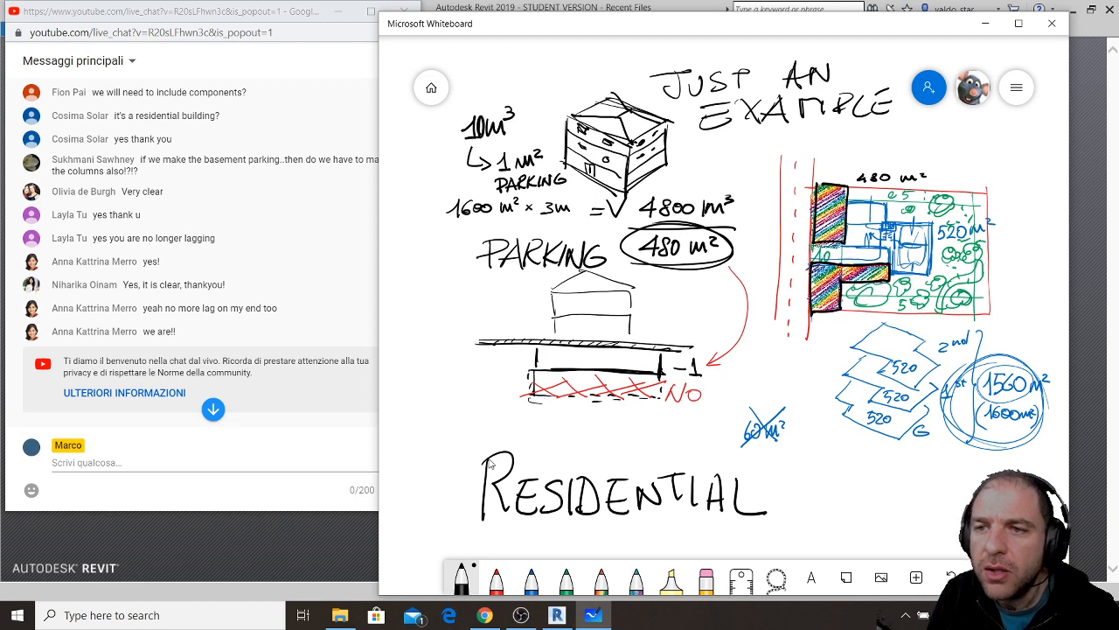
# - Bring an empty area of the whiteboard beside the parking notes into view for a new sketch
pyautogui.click(293, 35)
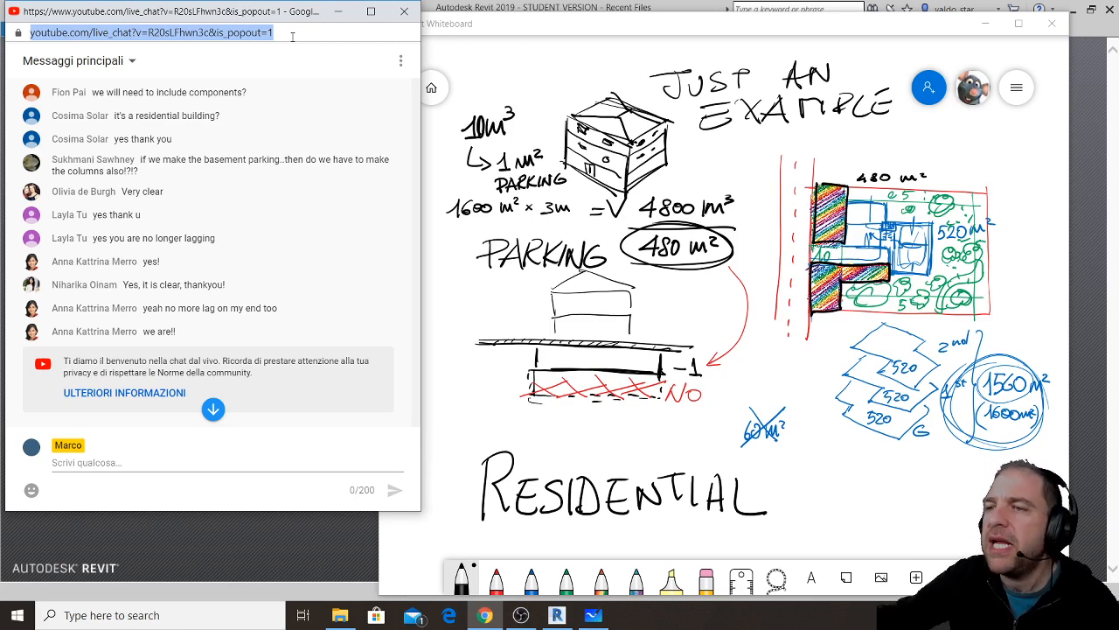
pyautogui.click(810, 345)
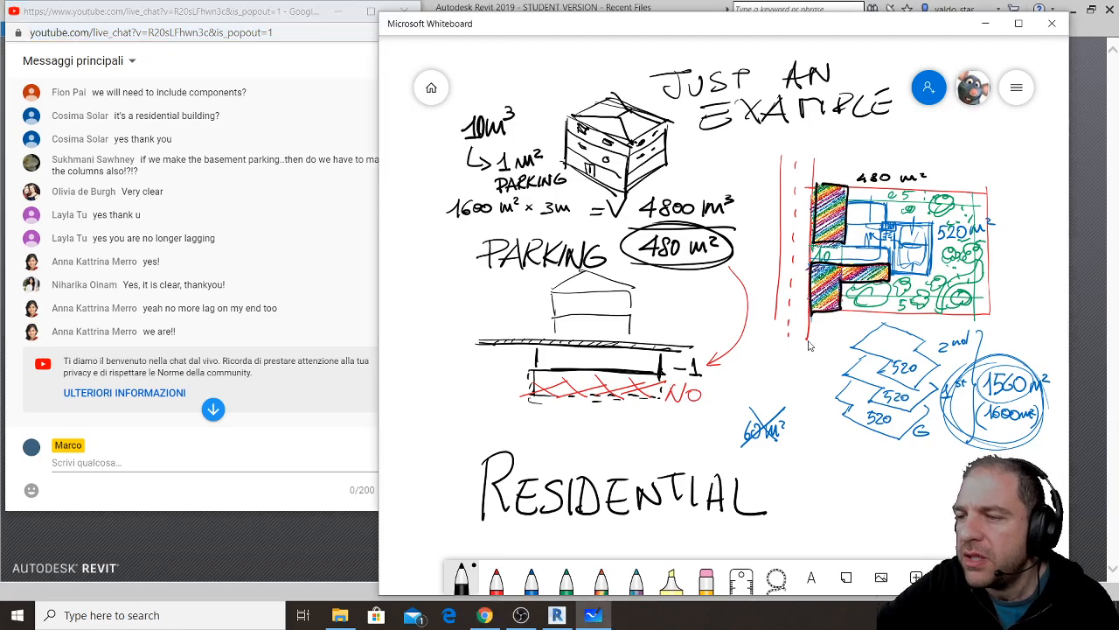
pyautogui.keyDown('ctrl'); pyautogui.scroll(-2, 810, 345); pyautogui.keyUp('ctrl')
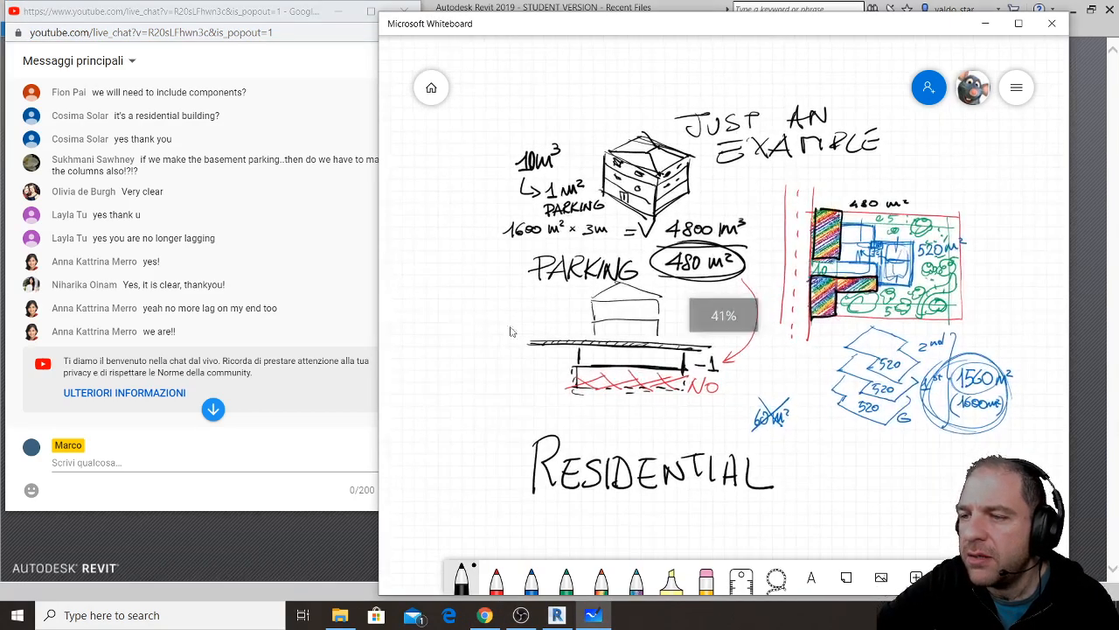
pyautogui.moveTo(464, 330); pyautogui.dragTo(840, 352)
pyautogui.scroll(1, 663, 194)
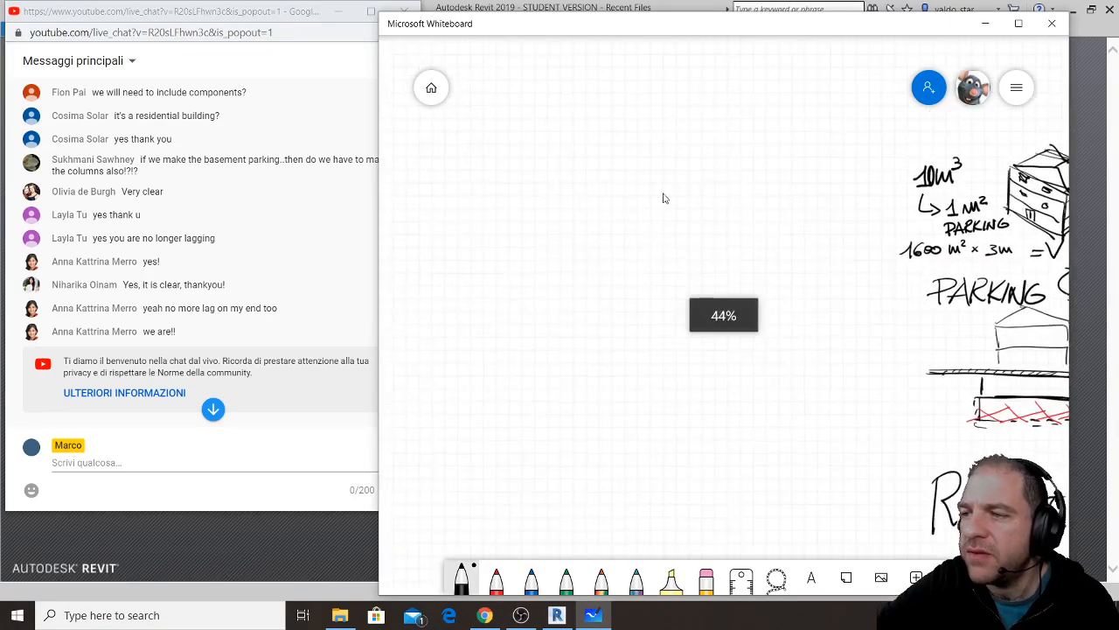
pyautogui.scroll(3, 600, 205)
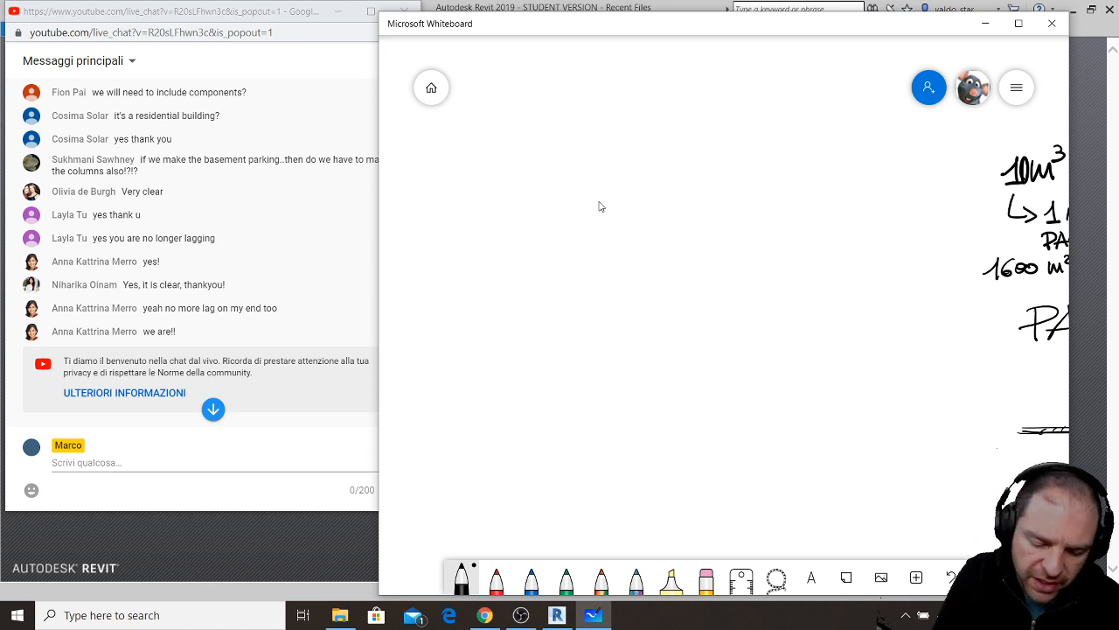
pyautogui.moveTo(582, 208); pyautogui.dragTo(598, 222)
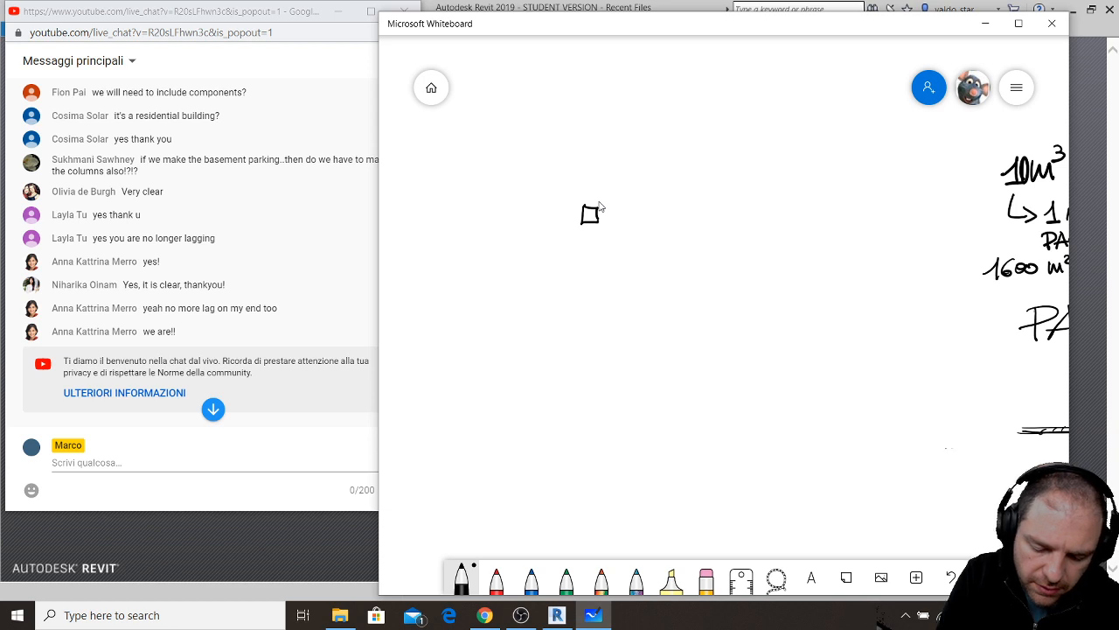
pyautogui.moveTo(582, 305)
pyautogui.mouseDown()
pyautogui.moveTo(583, 318)
pyautogui.moveTo(595, 301)
pyautogui.moveTo(596, 317)
pyautogui.mouseUp()
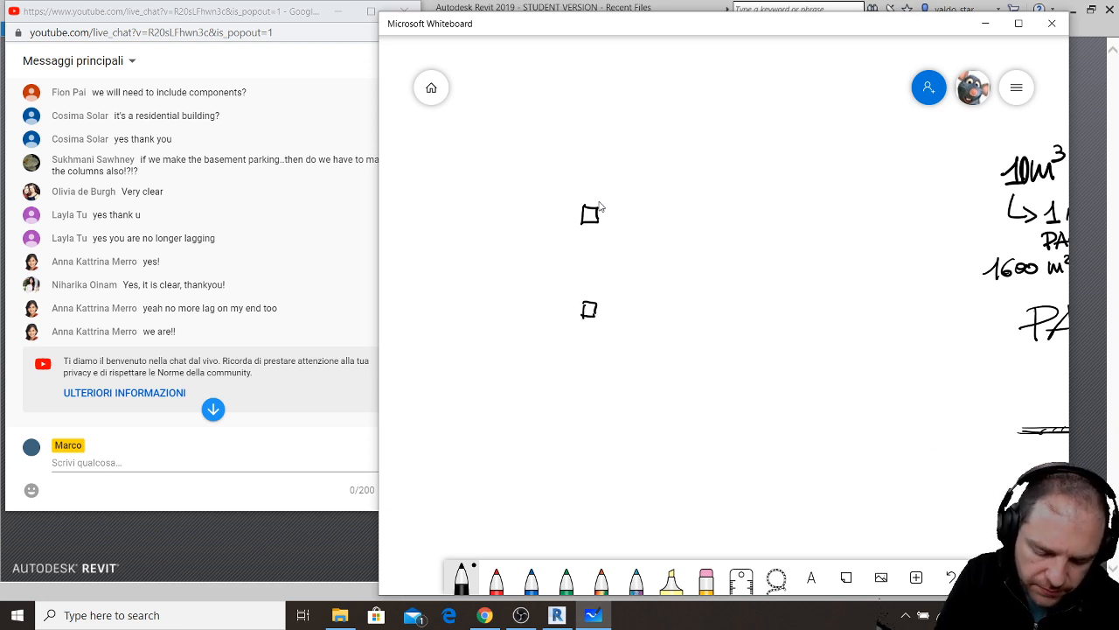
pyautogui.moveTo(591, 214); pyautogui.dragTo(590, 309)
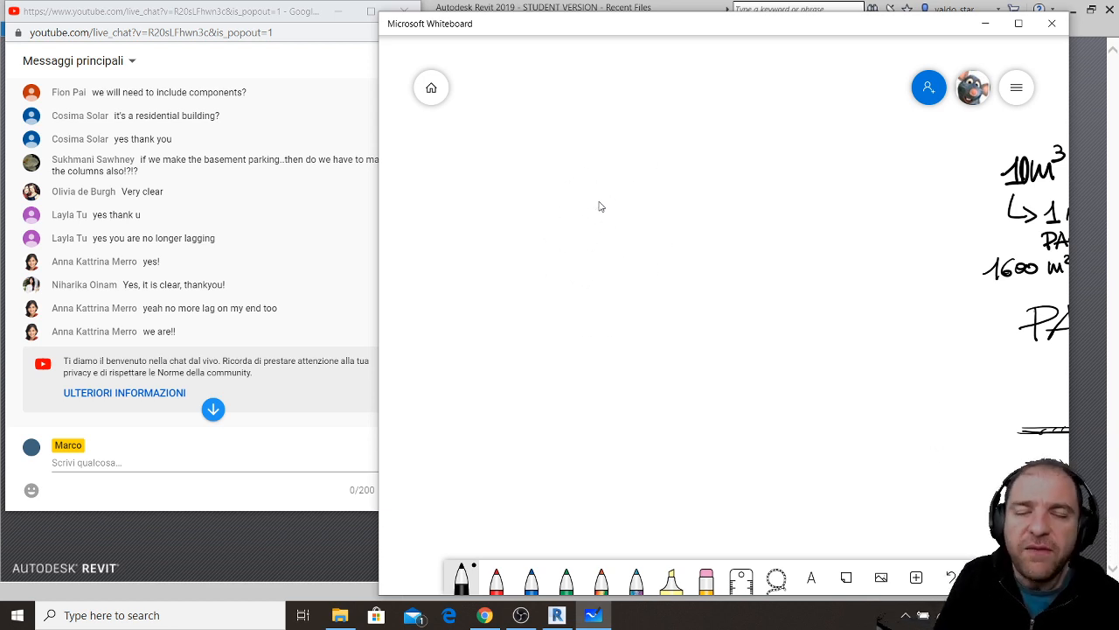
# - Sketch the black outline of an apartment floor plan with a notched lower-left corner in the empty whiteboard area
pyautogui.moveTo(546, 145)
pyautogui.mouseDown()
pyautogui.moveTo(546, 309)
pyautogui.moveTo(617, 311)
pyautogui.mouseUp()
pyautogui.moveTo(541, 135); pyautogui.dragTo(787, 142)
pyautogui.moveTo(787, 126); pyautogui.dragTo(783, 353)
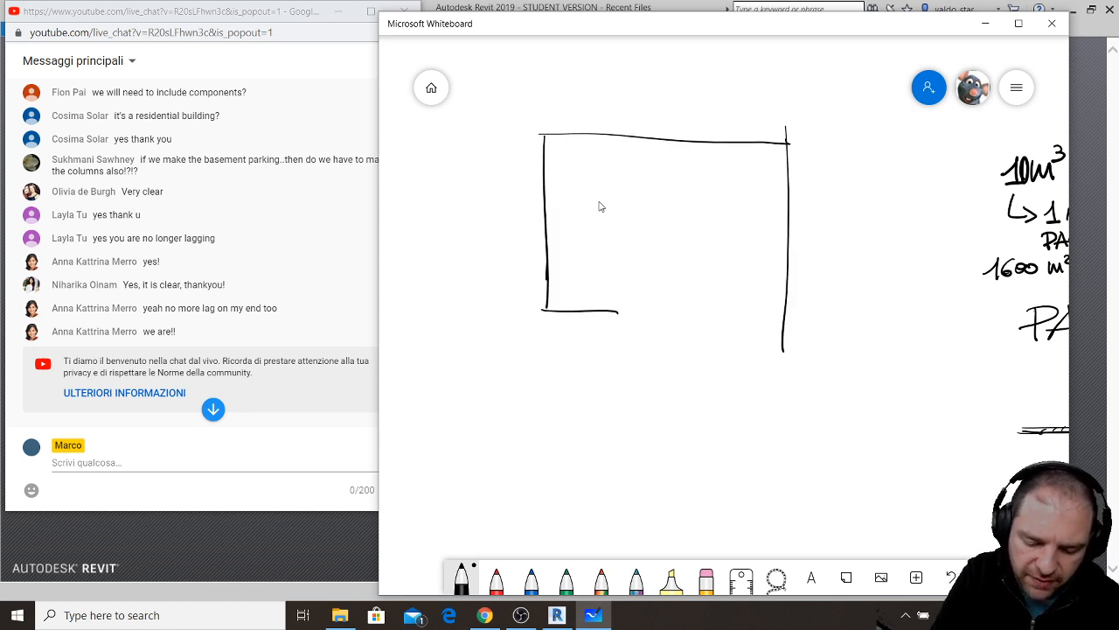
pyautogui.moveTo(618, 312)
pyautogui.mouseDown()
pyautogui.moveTo(629, 386)
pyautogui.moveTo(774, 331)
pyautogui.mouseUp()
pyautogui.moveTo(546, 123)
pyautogui.mouseDown()
pyautogui.moveTo(572, 308)
pyautogui.moveTo(633, 371)
pyautogui.moveTo(769, 380)
pyautogui.mouseUp()
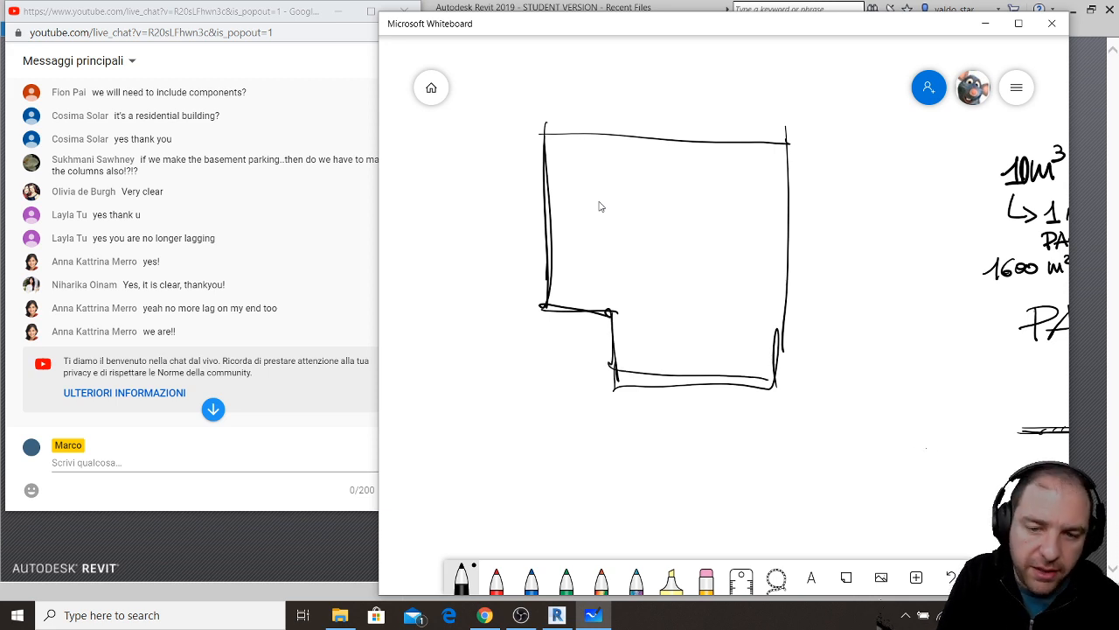
# - Draw the apartment's interior partitions in black, including two small bathrooms, two bedrooms and a diagonal wall at the centre
pyautogui.moveTo(647, 130); pyautogui.dragTo(642, 245)
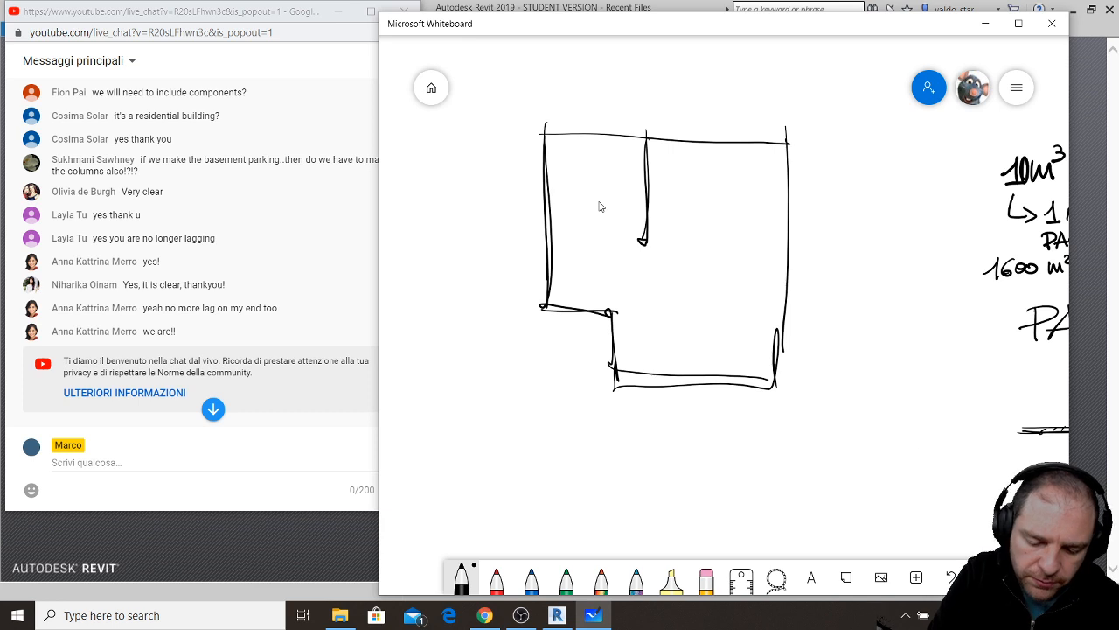
pyautogui.moveTo(664, 294); pyautogui.dragTo(666, 375)
pyautogui.moveTo(649, 211)
pyautogui.mouseDown()
pyautogui.moveTo(710, 210)
pyautogui.moveTo(707, 137)
pyautogui.moveTo(711, 257)
pyautogui.moveTo(787, 260)
pyautogui.mouseUp()
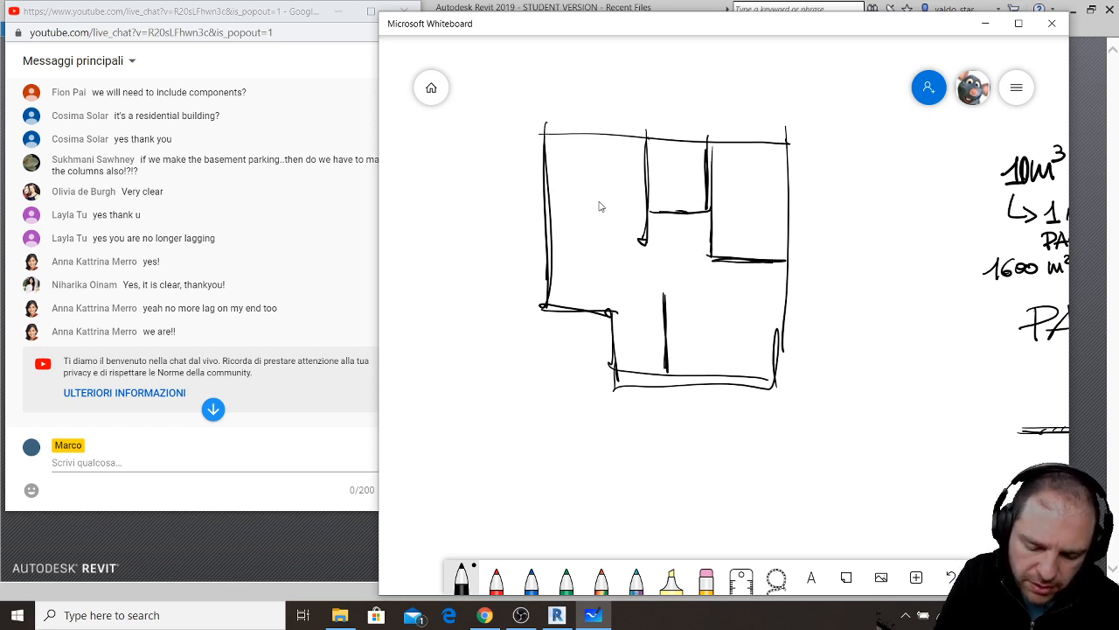
pyautogui.moveTo(715, 257); pyautogui.dragTo(665, 299)
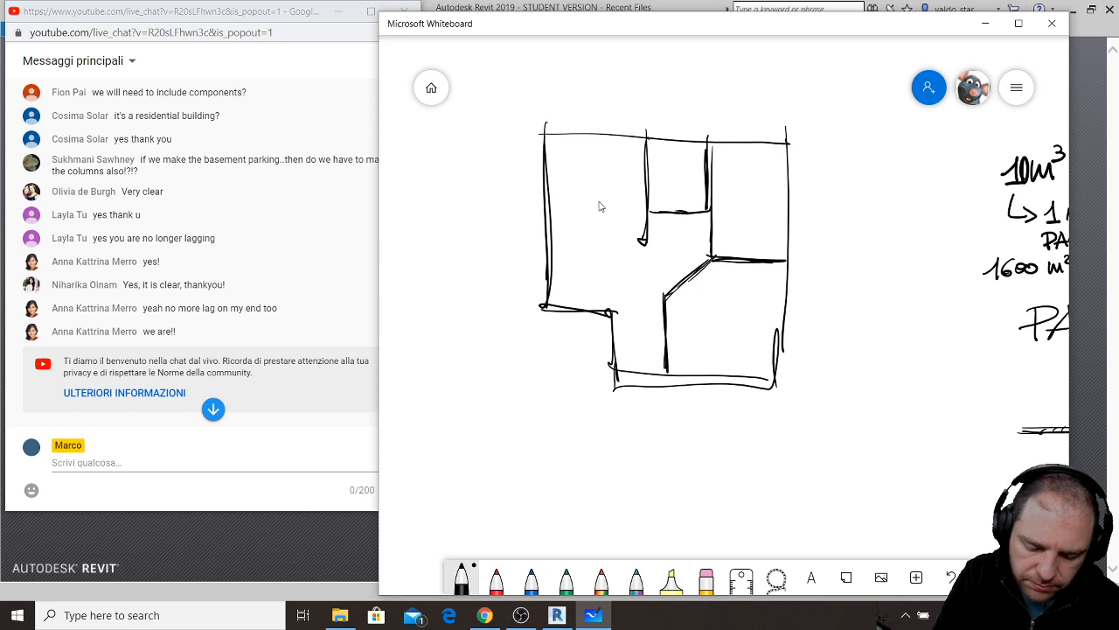
pyautogui.moveTo(666, 336)
pyautogui.mouseDown()
pyautogui.moveTo(713, 339)
pyautogui.moveTo(709, 385)
pyautogui.moveTo(666, 336)
pyautogui.moveTo(709, 376)
pyautogui.mouseUp()
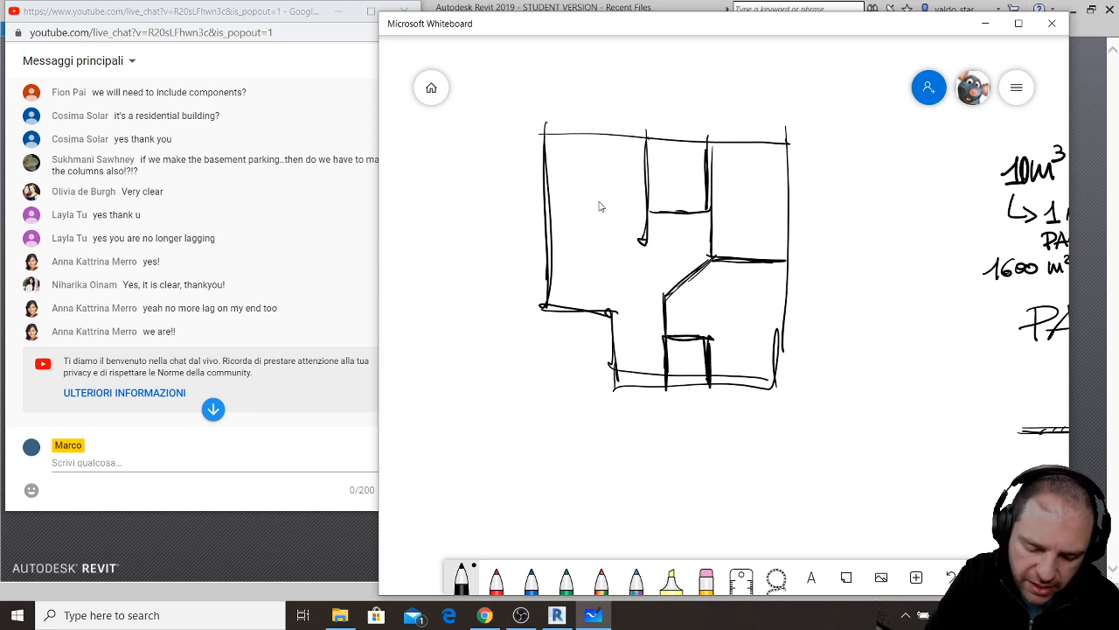
pyautogui.moveTo(691, 280)
pyautogui.mouseDown()
pyautogui.moveTo(710, 300)
pyautogui.moveTo(709, 337)
pyautogui.mouseUp()
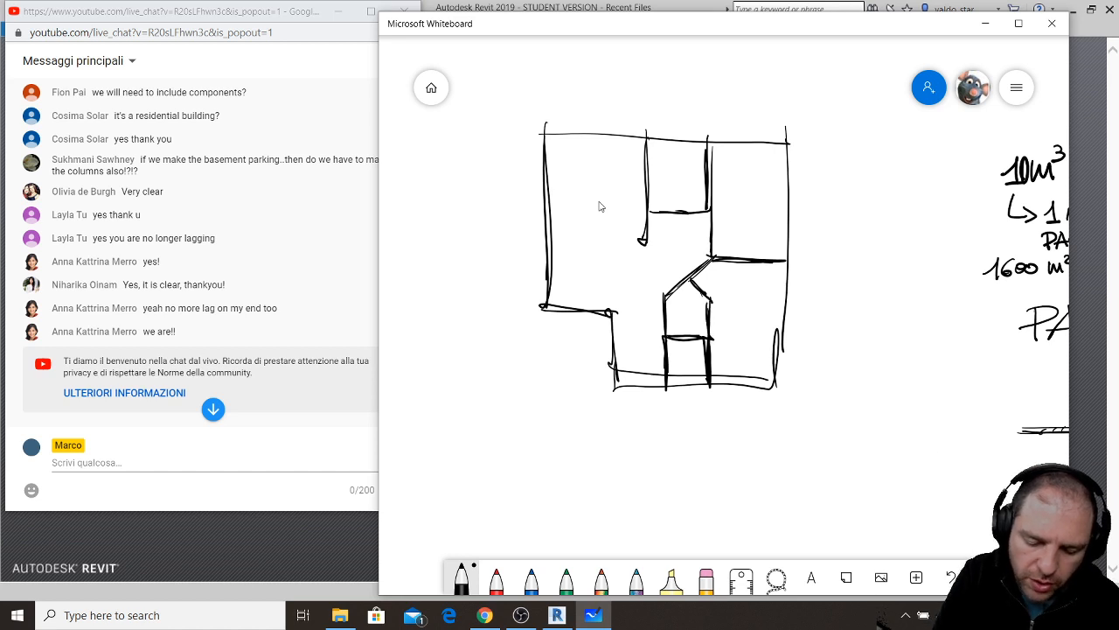
# - Label the rooms of the floor plan L, K, WC, WC, C, B and B in black
pyautogui.moveTo(584, 179); pyautogui.dragTo(607, 206)
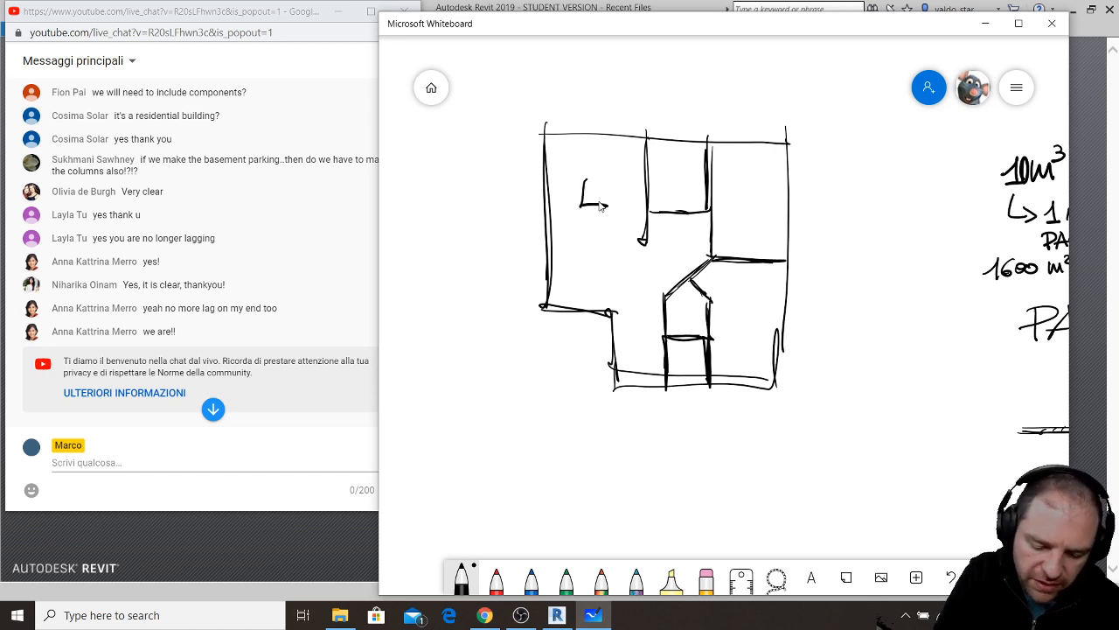
pyautogui.moveTo(629, 325); pyautogui.dragTo(627, 355)
pyautogui.moveTo(638, 324); pyautogui.dragTo(638, 355)
pyautogui.moveTo(664, 164)
pyautogui.mouseDown()
pyautogui.moveTo(674, 187)
pyautogui.moveTo(686, 163)
pyautogui.mouseUp()
pyautogui.moveTo(689, 173)
pyautogui.mouseDown()
pyautogui.moveTo(695, 162)
pyautogui.moveTo(700, 185)
pyautogui.mouseUp()
pyautogui.moveTo(676, 352)
pyautogui.mouseDown()
pyautogui.moveTo(691, 350)
pyautogui.moveTo(700, 366)
pyautogui.mouseUp()
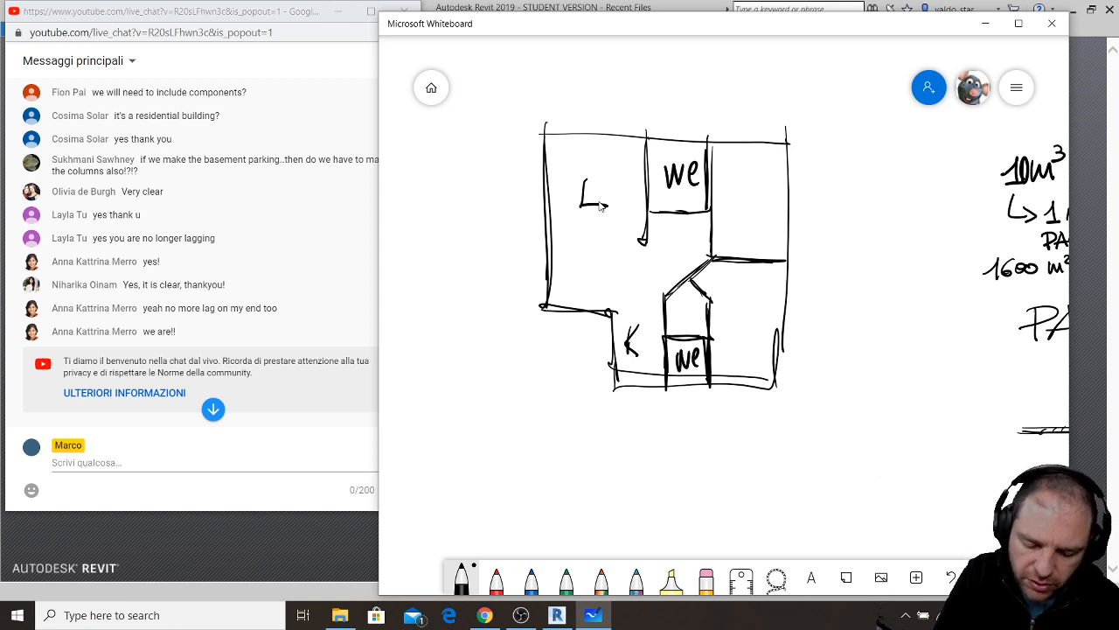
pyautogui.moveTo(680, 312); pyautogui.dragTo(693, 321)
pyautogui.moveTo(742, 187); pyautogui.dragTo(747, 223)
pyautogui.moveTo(740, 306); pyautogui.dragTo(743, 334)
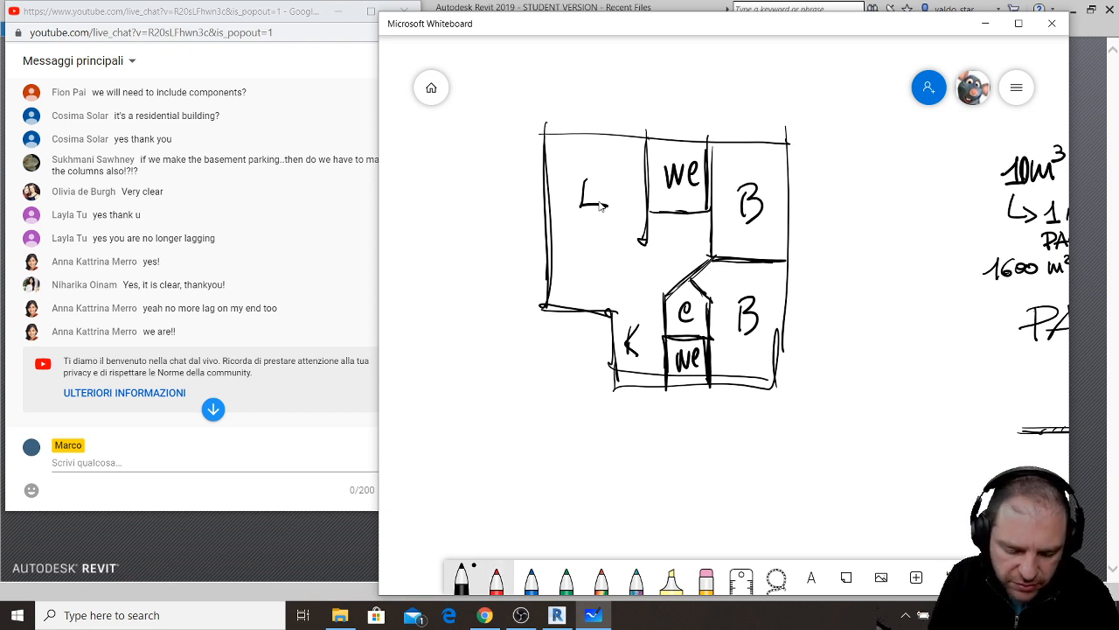
# - Trace the floor plan's outer walls and the partition between the L room and the upper WC in red
pyautogui.click(496, 578)
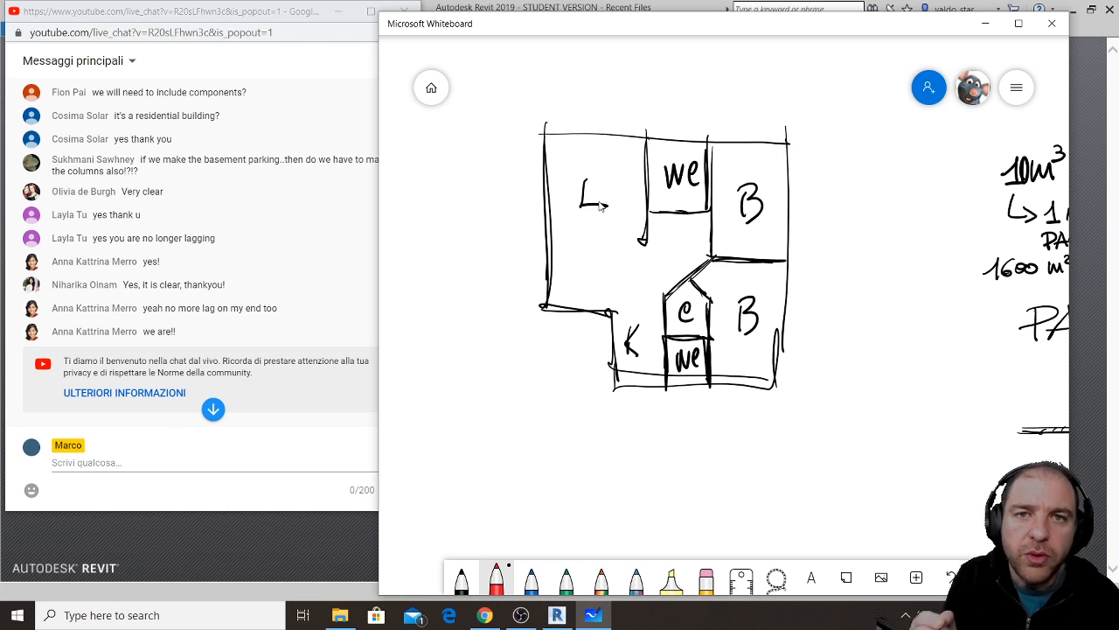
pyautogui.moveTo(542, 136)
pyautogui.mouseDown()
pyautogui.moveTo(792, 140)
pyautogui.moveTo(766, 137)
pyautogui.mouseUp()
pyautogui.moveTo(546, 124); pyautogui.dragTo(552, 311)
pyautogui.moveTo(547, 143)
pyautogui.mouseDown()
pyautogui.moveTo(550, 283)
pyautogui.moveTo(621, 311)
pyautogui.moveTo(609, 392)
pyautogui.moveTo(766, 379)
pyautogui.mouseUp()
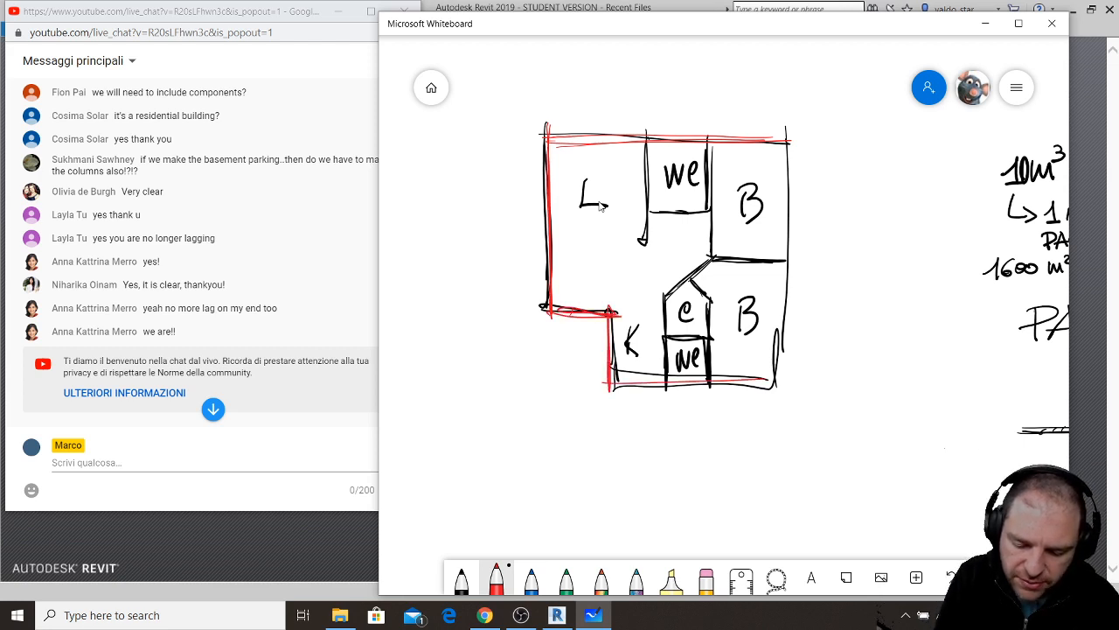
pyautogui.moveTo(610, 387); pyautogui.dragTo(777, 385)
pyautogui.moveTo(787, 145); pyautogui.dragTo(787, 364)
pyautogui.moveTo(791, 151); pyautogui.dragTo(791, 391)
pyautogui.moveTo(790, 134); pyautogui.dragTo(794, 395)
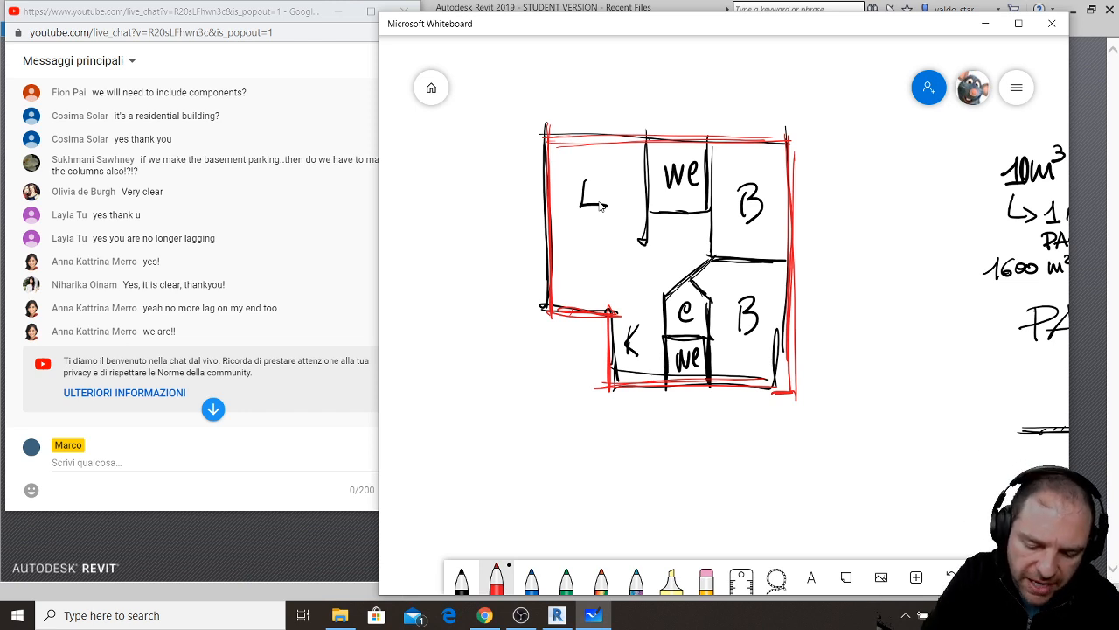
pyautogui.moveTo(643, 142)
pyautogui.mouseDown()
pyautogui.moveTo(640, 248)
pyautogui.moveTo(653, 249)
pyautogui.mouseUp()
# - Mark square columns in blue along the plan's upper wall and in a second row level with the L room partition's end
pyautogui.click(531, 578)
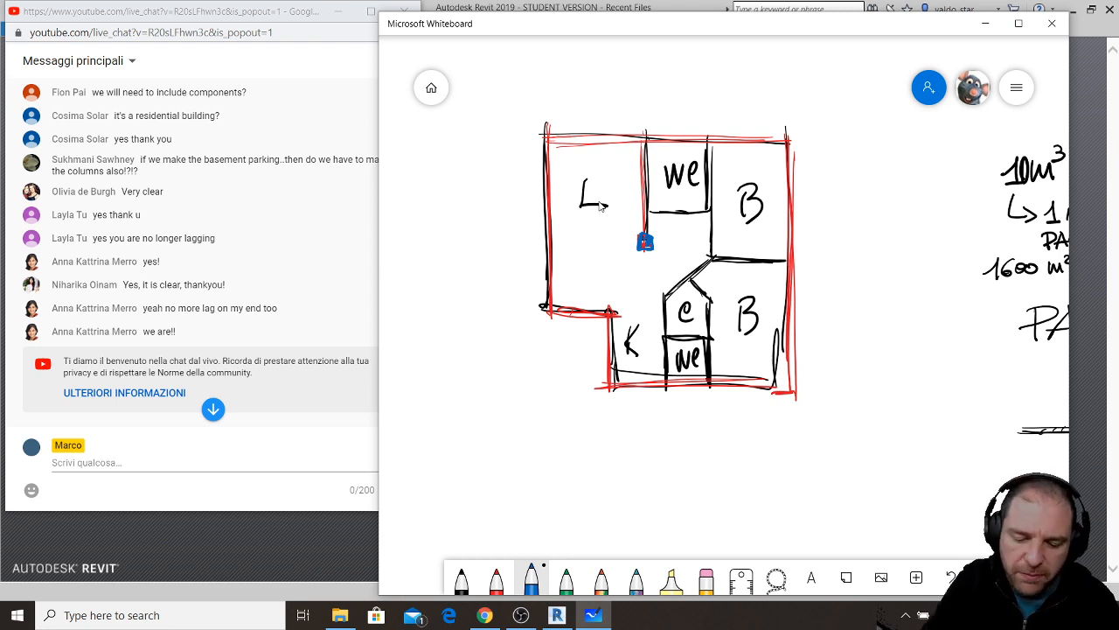
pyautogui.moveTo(546, 235); pyautogui.dragTo(554, 250)
pyautogui.moveTo(556, 128); pyautogui.dragTo(544, 131)
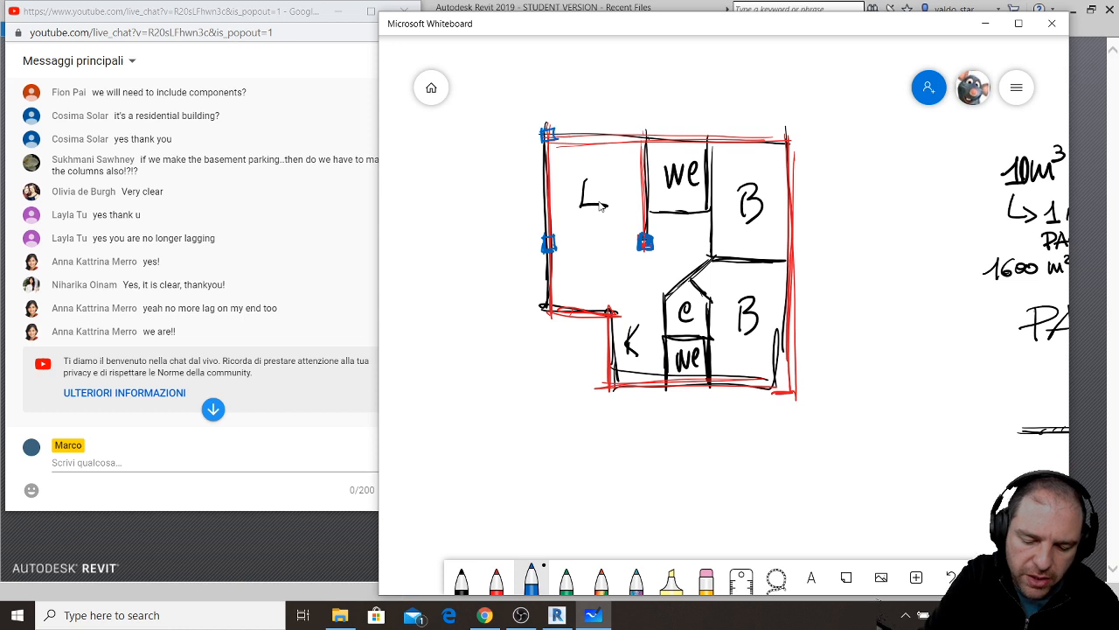
pyautogui.moveTo(640, 128)
pyautogui.mouseDown()
pyautogui.moveTo(645, 145)
pyautogui.moveTo(653, 131)
pyautogui.moveTo(717, 144)
pyautogui.moveTo(708, 131)
pyautogui.mouseUp()
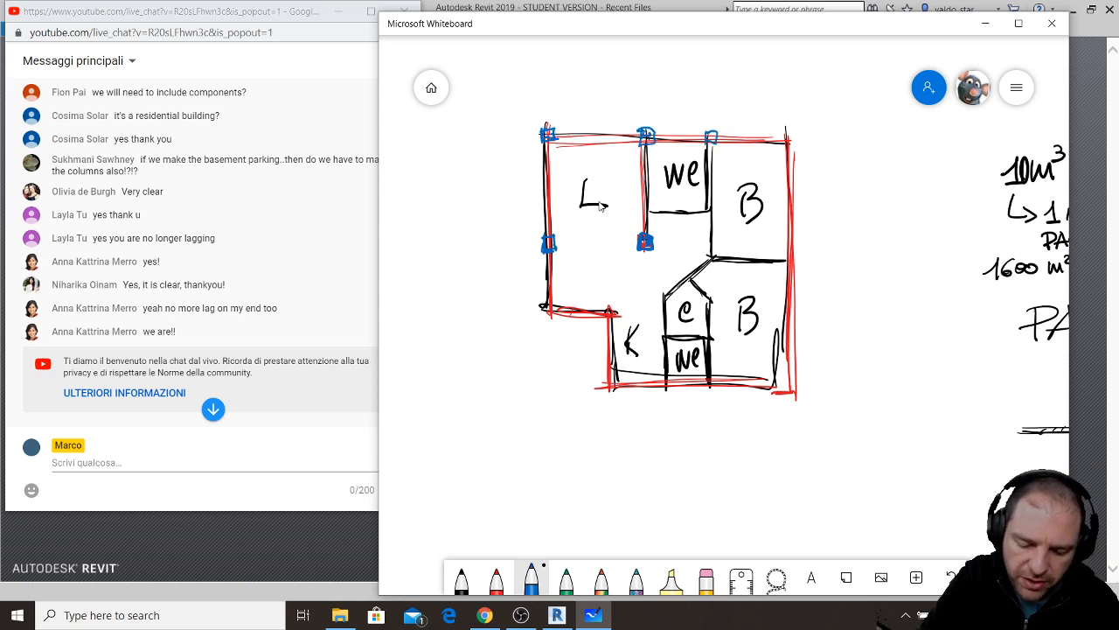
pyautogui.moveTo(706, 232)
pyautogui.mouseDown()
pyautogui.moveTo(708, 246)
pyautogui.moveTo(716, 232)
pyautogui.mouseUp()
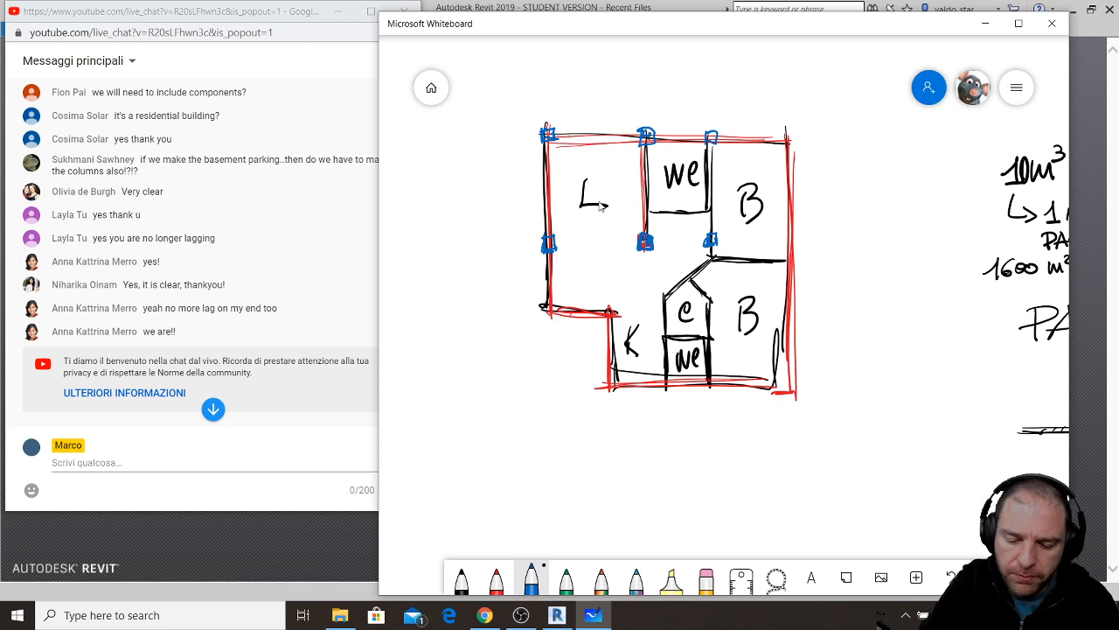
pyautogui.moveTo(783, 137)
pyautogui.mouseDown()
pyautogui.moveTo(784, 155)
pyautogui.moveTo(795, 137)
pyautogui.mouseUp()
pyautogui.moveTo(786, 232); pyautogui.dragTo(784, 247)
pyautogui.moveTo(794, 236); pyautogui.dragTo(796, 247)
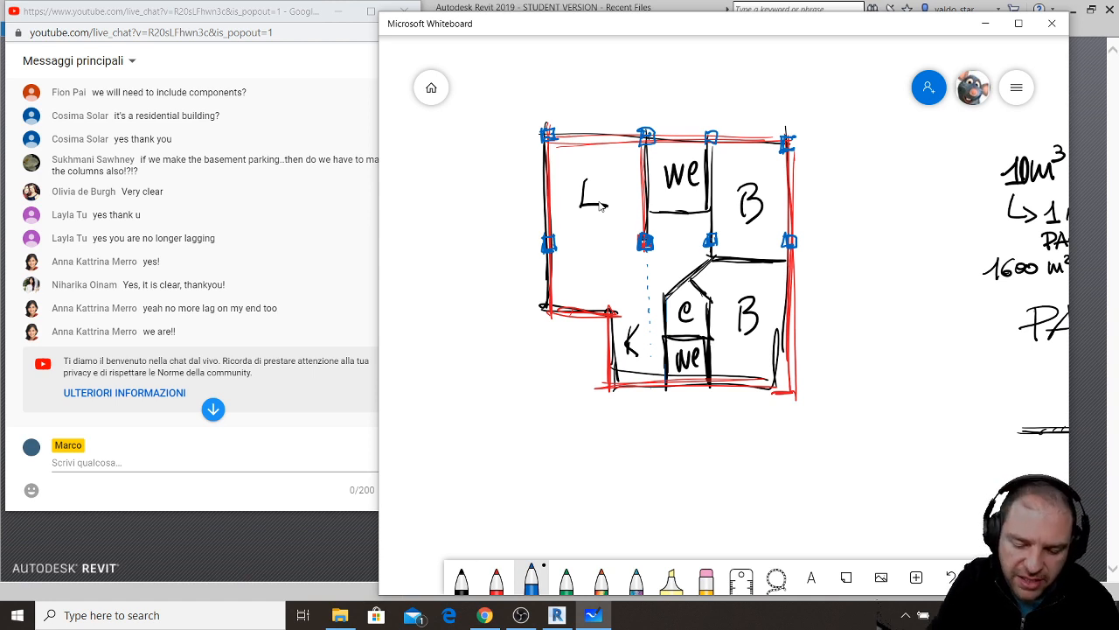
# - Mark blue square columns in two further rows, level with the K room's upper corner and along the lower wall, including both outer walls
pyautogui.moveTo(644, 306)
pyautogui.mouseDown()
pyautogui.moveTo(643, 319)
pyautogui.moveTo(656, 308)
pyautogui.moveTo(656, 320)
pyautogui.mouseUp()
pyautogui.moveTo(647, 374); pyautogui.dragTo(656, 390)
pyautogui.moveTo(650, 371); pyautogui.dragTo(660, 370)
pyautogui.moveTo(660, 371); pyautogui.dragTo(660, 384)
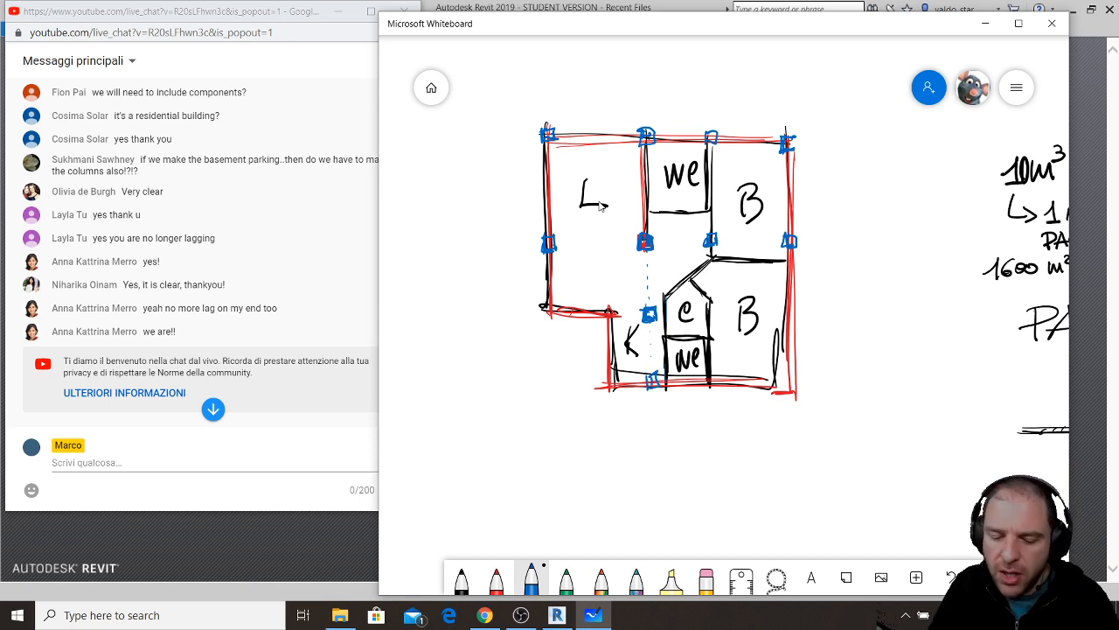
pyautogui.moveTo(712, 299)
pyautogui.mouseDown()
pyautogui.moveTo(712, 314)
pyautogui.moveTo(719, 308)
pyautogui.mouseUp()
pyautogui.moveTo(717, 304); pyautogui.dragTo(717, 317)
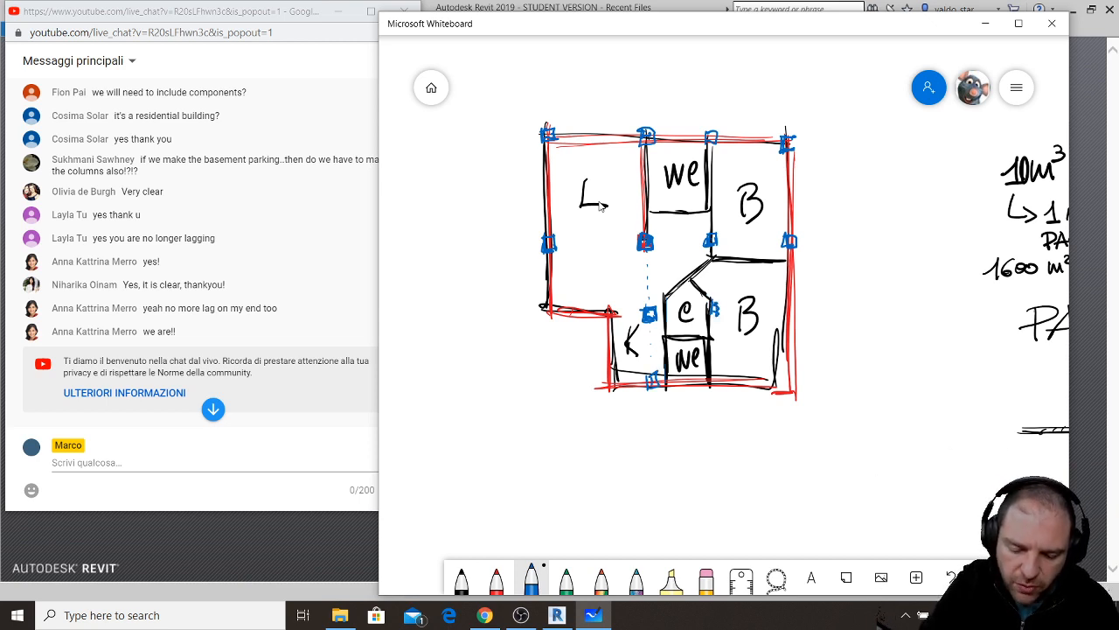
pyautogui.moveTo(711, 377); pyautogui.dragTo(711, 386)
pyautogui.moveTo(711, 386); pyautogui.dragTo(722, 385)
pyautogui.moveTo(791, 305); pyautogui.dragTo(799, 317)
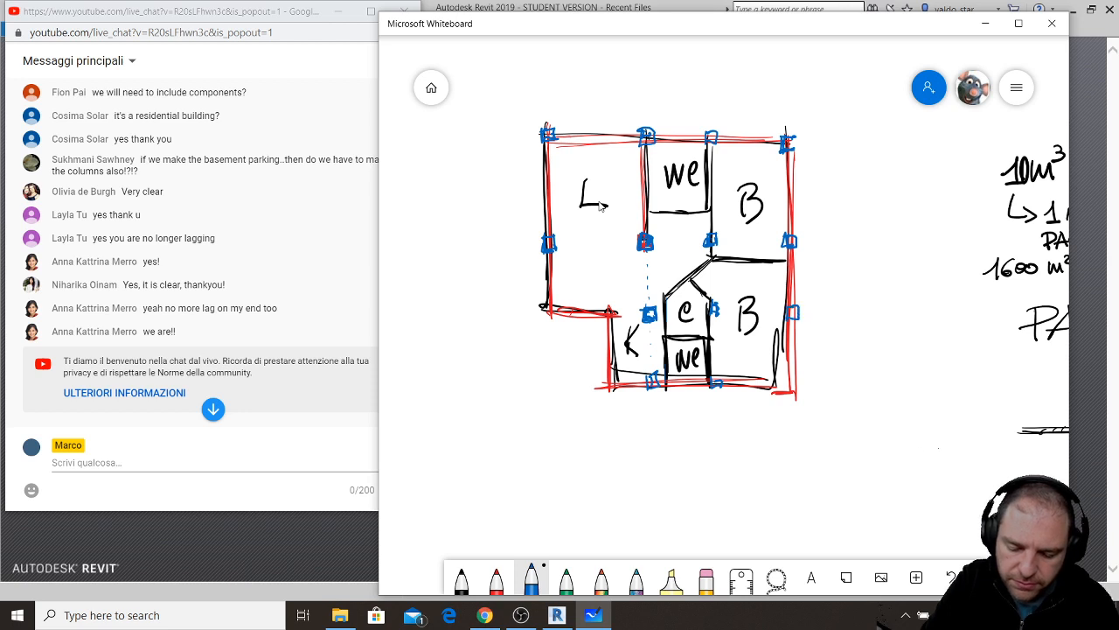
pyautogui.moveTo(785, 374)
pyautogui.mouseDown()
pyautogui.moveTo(798, 390)
pyautogui.moveTo(791, 374)
pyautogui.mouseUp()
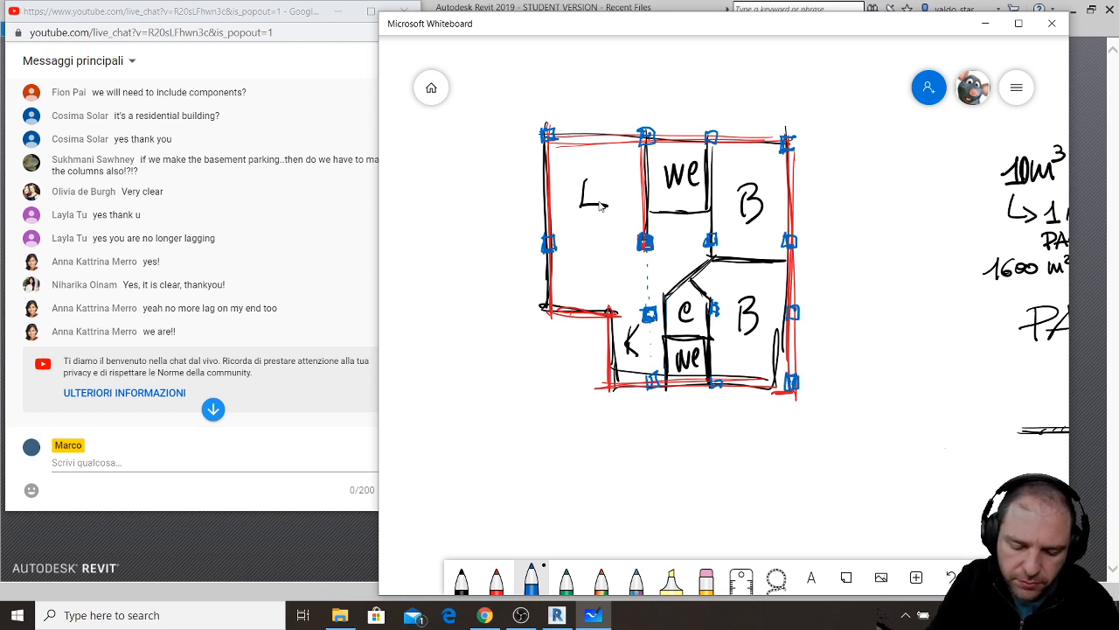
pyautogui.moveTo(541, 306)
pyautogui.mouseDown()
pyautogui.moveTo(556, 317)
pyautogui.moveTo(540, 308)
pyautogui.mouseUp()
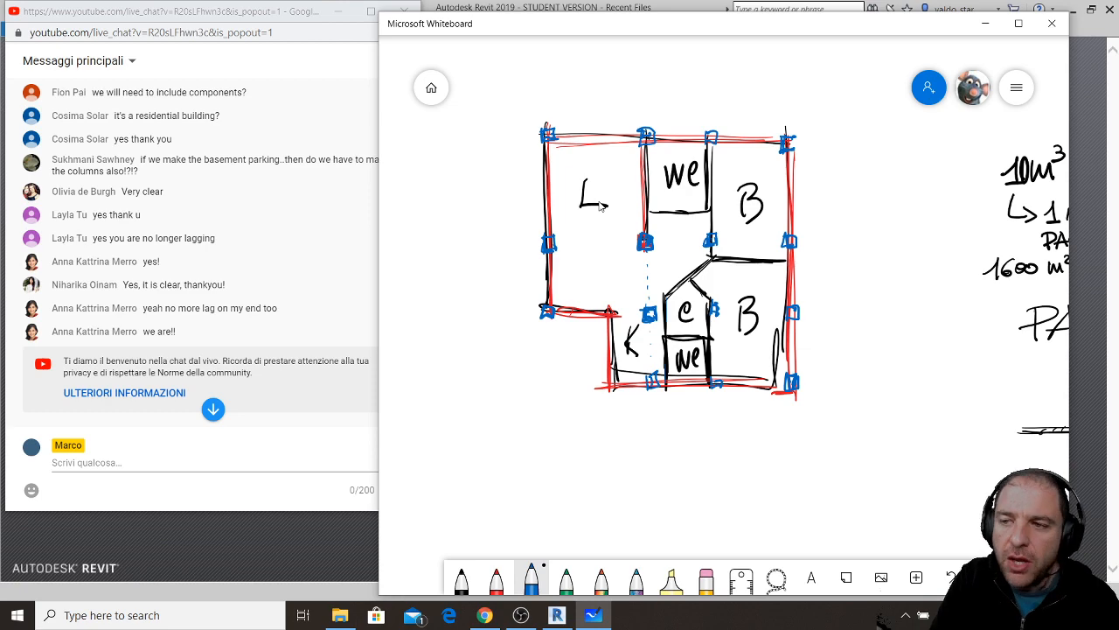
# - Sketch a row of four small square columns in blue on the empty area below the floor plan
pyautogui.moveTo(864, 456); pyautogui.dragTo(864, 265)
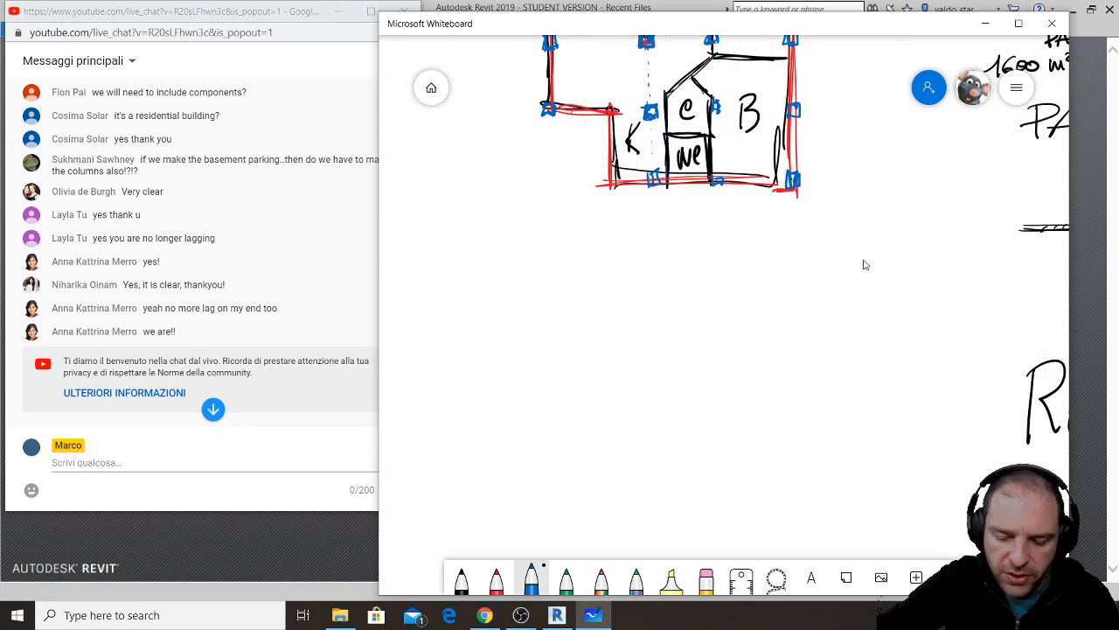
pyautogui.moveTo(551, 303); pyautogui.dragTo(551, 318)
pyautogui.moveTo(548, 317); pyautogui.dragTo(560, 317)
pyautogui.moveTo(549, 305); pyautogui.dragTo(562, 304)
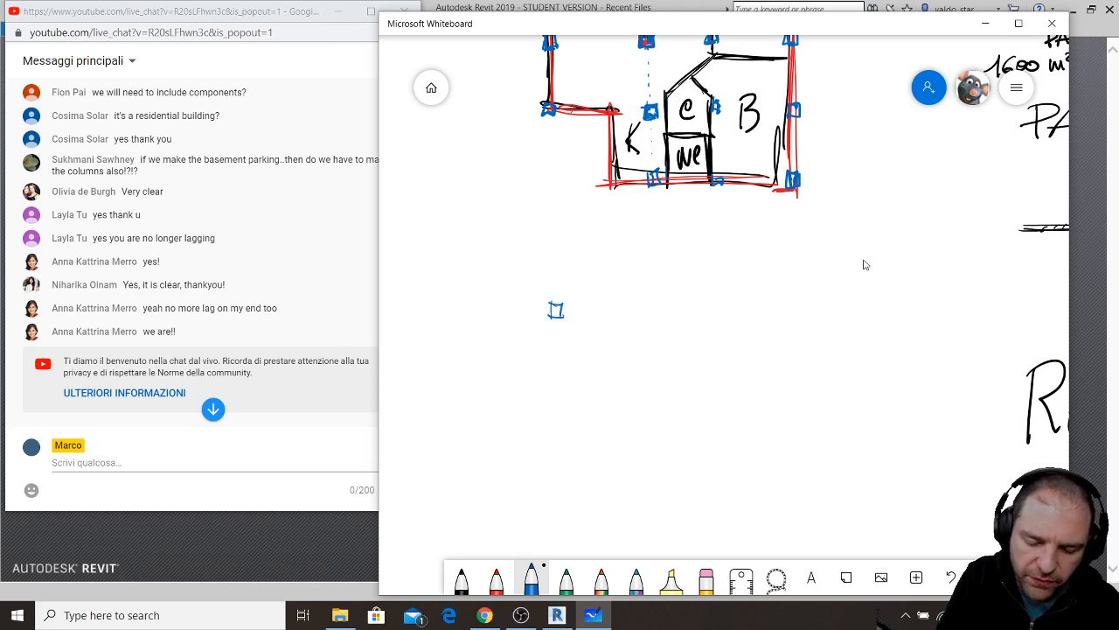
pyautogui.moveTo(648, 295)
pyautogui.mouseDown()
pyautogui.moveTo(650, 313)
pyautogui.moveTo(796, 318)
pyautogui.mouseUp()
# - Draw a blue structural grid of three horizontal and four vertical lines through the row of columns, with the first vertical line shorter
pyautogui.moveTo(526, 319); pyautogui.dragTo(839, 314)
pyautogui.moveTo(520, 414); pyautogui.dragTo(846, 405)
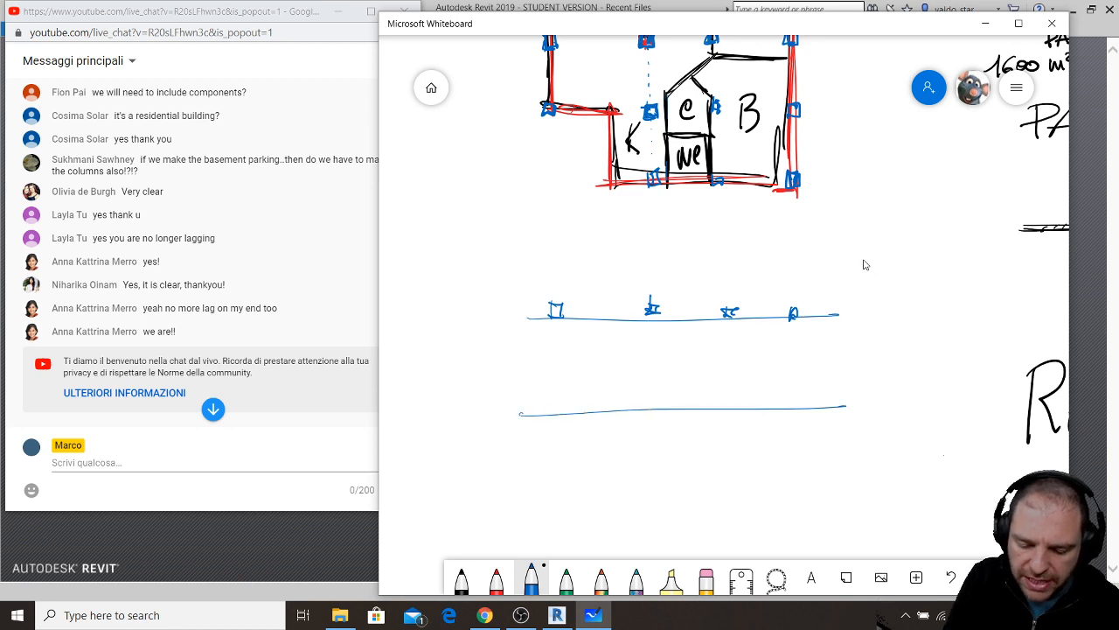
pyautogui.moveTo(526, 495); pyautogui.dragTo(853, 491)
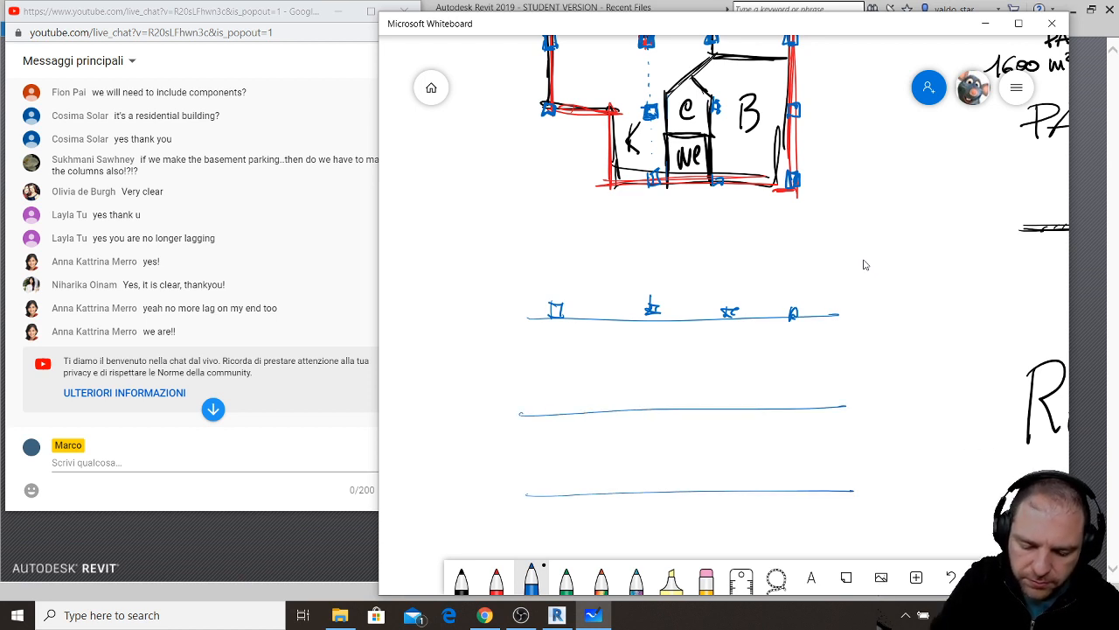
pyautogui.moveTo(649, 274); pyautogui.dragTo(660, 544)
pyautogui.moveTo(729, 280); pyautogui.dragTo(735, 537)
pyautogui.moveTo(792, 275); pyautogui.dragTo(795, 546)
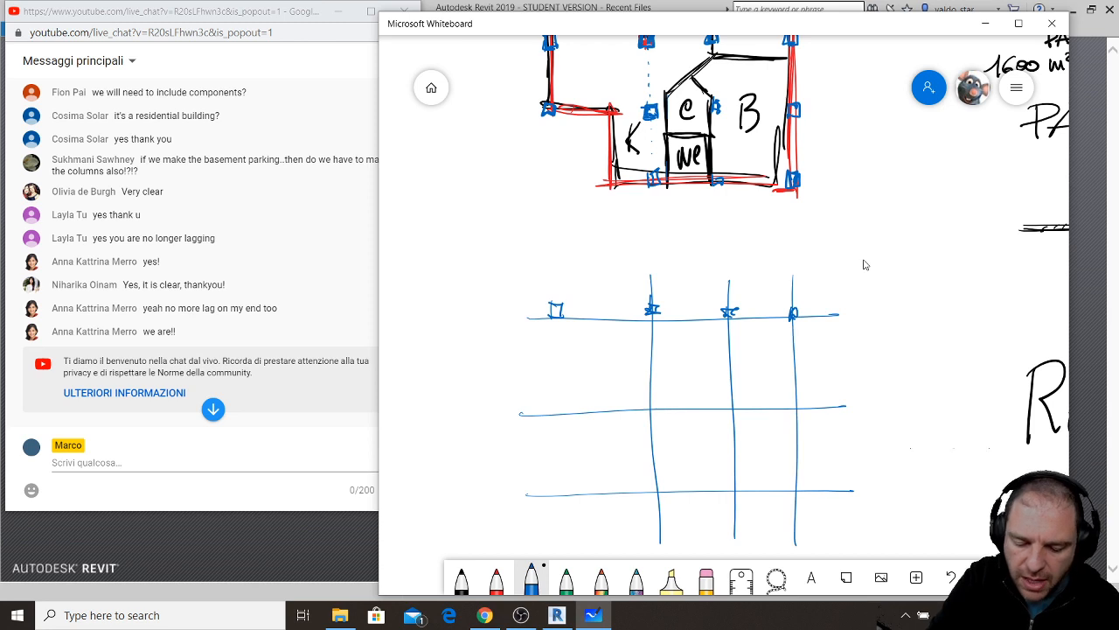
pyautogui.moveTo(555, 278); pyautogui.dragTo(566, 447)
# - Mark blue columns at the four intersections of the grid's middle line and the last three intersections of its lowest line
pyautogui.moveTo(556, 409)
pyautogui.mouseDown()
pyautogui.moveTo(559, 424)
pyautogui.moveTo(568, 413)
pyautogui.mouseUp()
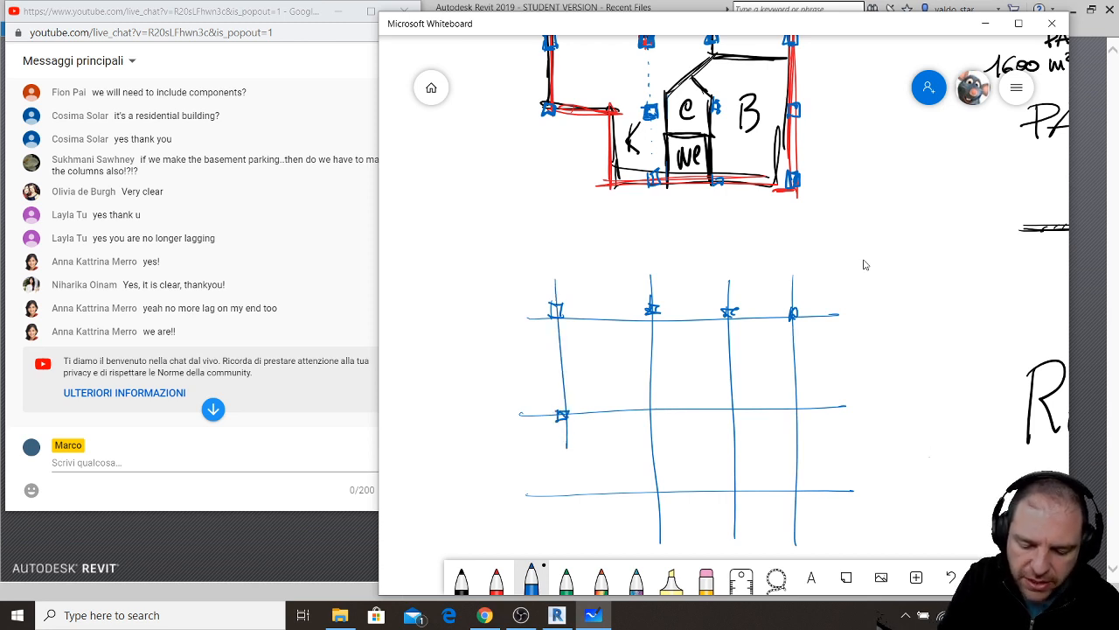
pyautogui.moveTo(642, 405)
pyautogui.mouseDown()
pyautogui.moveTo(647, 418)
pyautogui.moveTo(652, 409)
pyautogui.mouseUp()
pyautogui.moveTo(725, 400); pyautogui.dragTo(727, 416)
pyautogui.moveTo(722, 411); pyautogui.dragTo(799, 414)
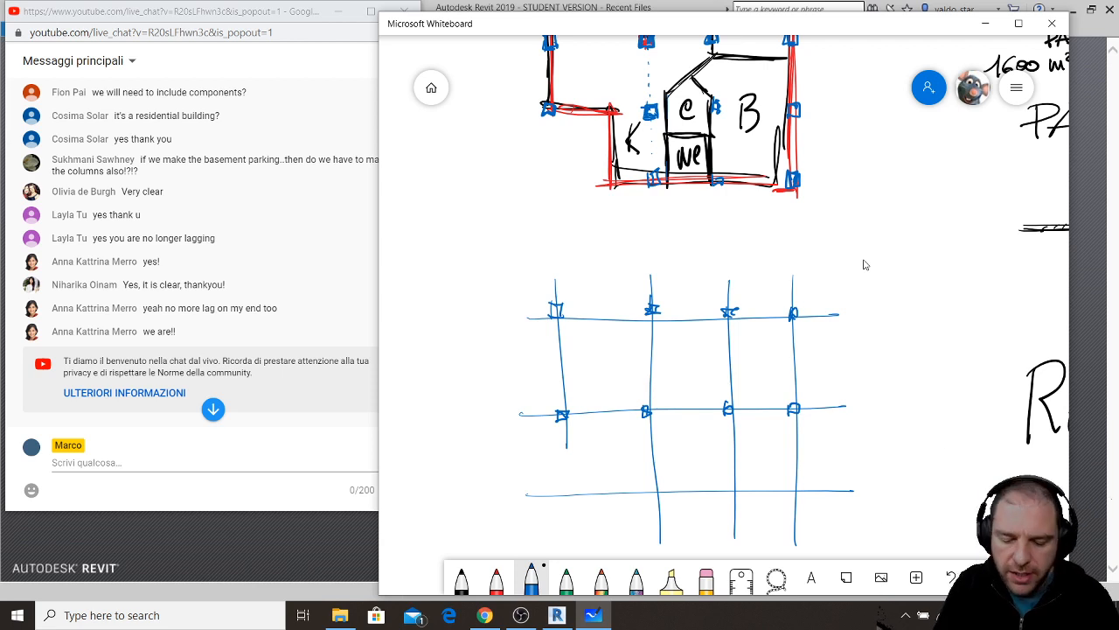
pyautogui.moveTo(653, 487); pyautogui.dragTo(657, 503)
pyautogui.moveTo(652, 495); pyautogui.dragTo(665, 492)
pyautogui.moveTo(729, 486); pyautogui.dragTo(802, 494)
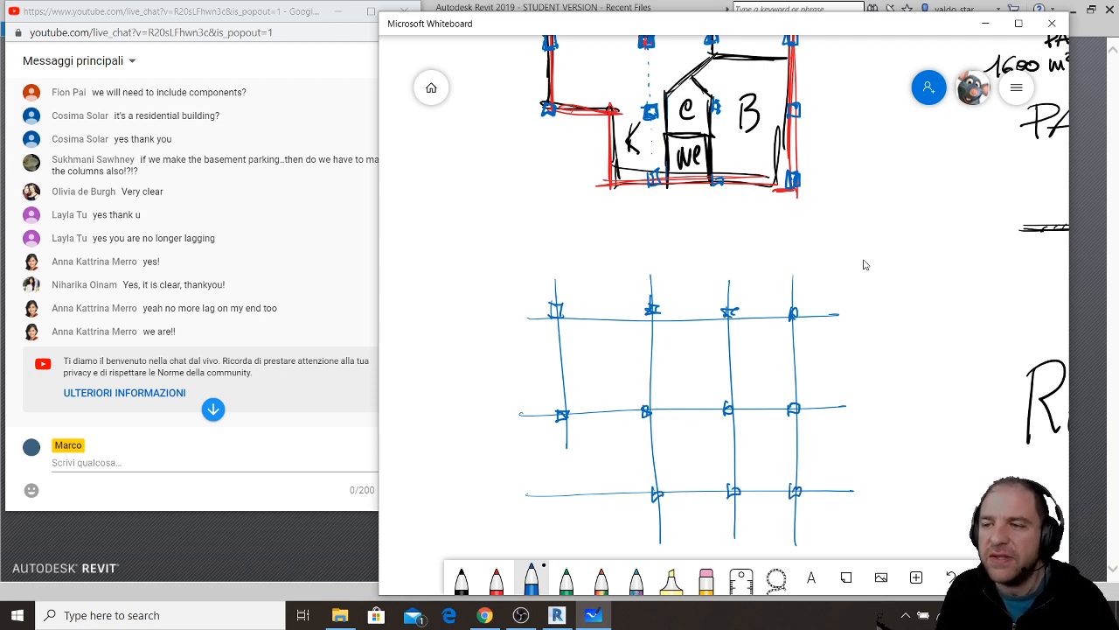
# - Draw double red walls around the grid's upper-left bay, along its outer side, its upper side and the second vertical line
pyautogui.click(496, 577)
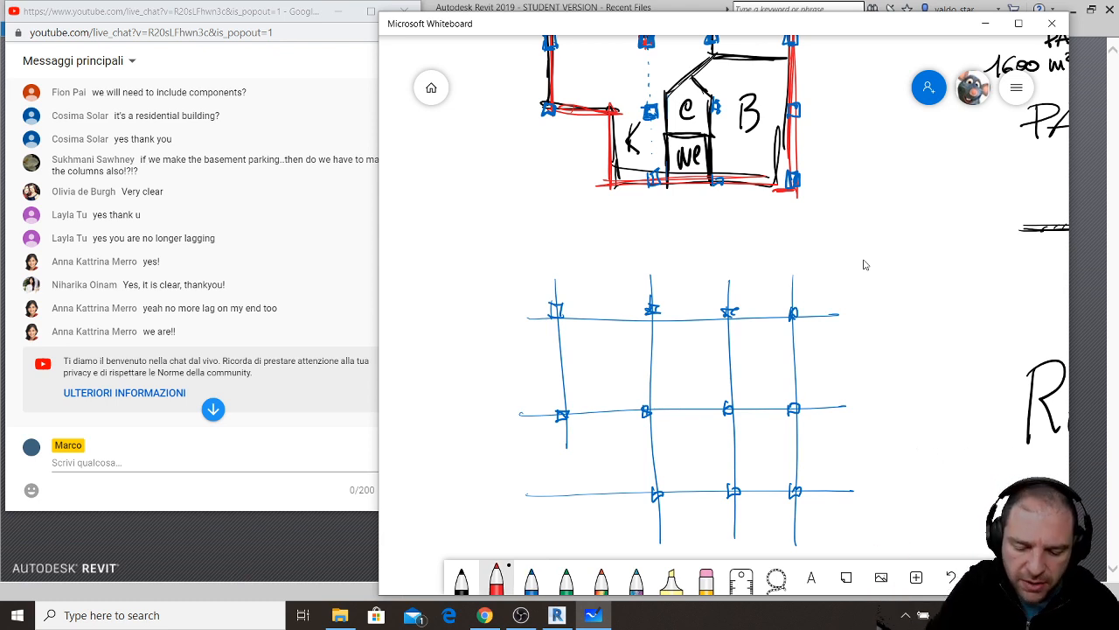
pyautogui.moveTo(554, 325); pyautogui.dragTo(562, 411)
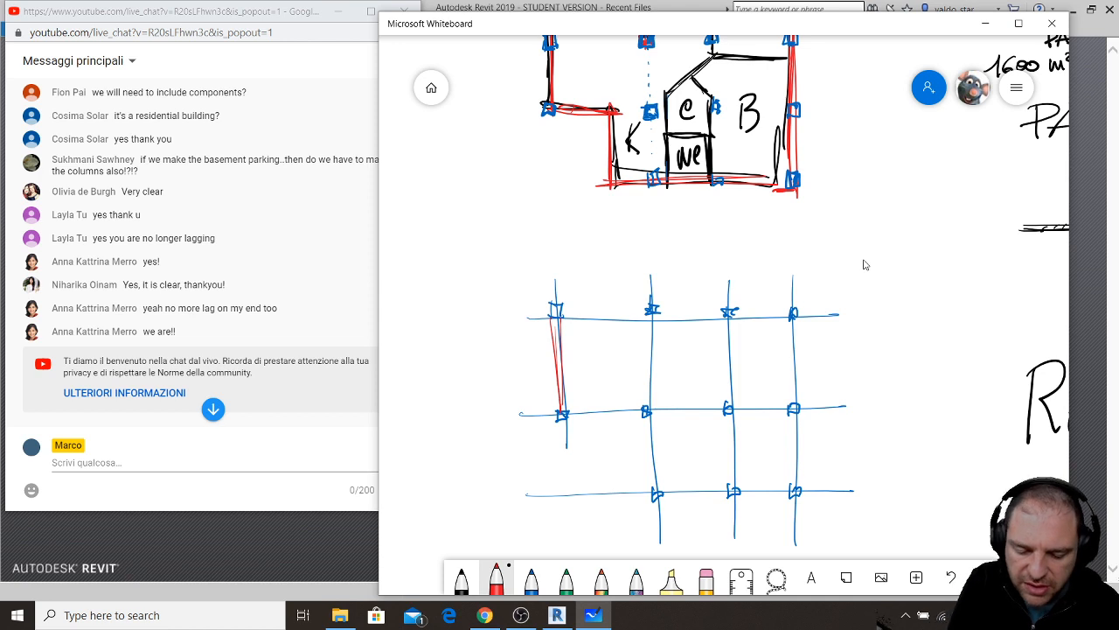
pyautogui.moveTo(603, 313); pyautogui.dragTo(647, 310)
pyautogui.moveTo(554, 318); pyautogui.dragTo(649, 309)
pyautogui.moveTo(570, 317)
pyautogui.mouseDown()
pyautogui.moveTo(630, 315)
pyautogui.moveTo(647, 411)
pyautogui.mouseUp()
pyautogui.moveTo(654, 317); pyautogui.dragTo(651, 411)
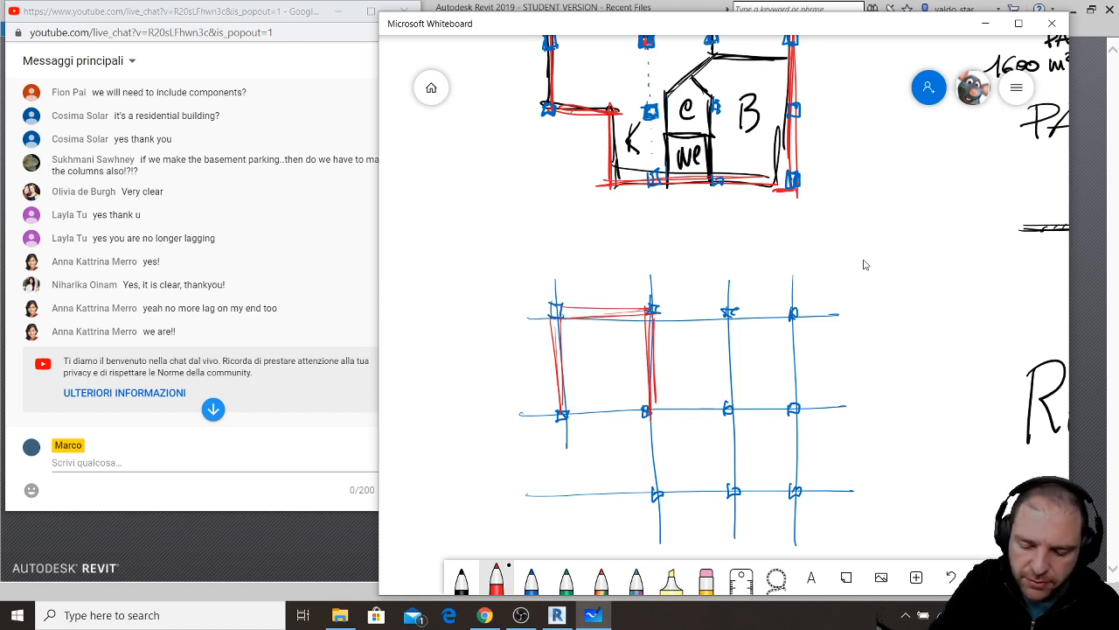
# - Draw red walls across the grid's upper-middle and upper-right bays, with a stepped partition between the columns and the outer wall at right
pyautogui.moveTo(657, 313); pyautogui.dragTo(701, 311)
pyautogui.moveTo(658, 308)
pyautogui.mouseDown()
pyautogui.moveTo(703, 307)
pyautogui.moveTo(696, 402)
pyautogui.mouseUp()
pyautogui.moveTo(700, 315)
pyautogui.mouseDown()
pyautogui.moveTo(701, 384)
pyautogui.moveTo(726, 404)
pyautogui.mouseUp()
pyautogui.moveTo(702, 316); pyautogui.dragTo(790, 311)
pyautogui.moveTo(789, 318); pyautogui.dragTo(785, 418)
pyautogui.moveTo(793, 316); pyautogui.dragTo(795, 402)
pyautogui.moveTo(726, 409)
pyautogui.mouseDown()
pyautogui.moveTo(726, 433)
pyautogui.moveTo(790, 427)
pyautogui.moveTo(794, 404)
pyautogui.mouseUp()
pyautogui.moveTo(724, 434)
pyautogui.mouseDown()
pyautogui.moveTo(794, 421)
pyautogui.moveTo(794, 546)
pyautogui.mouseUp()
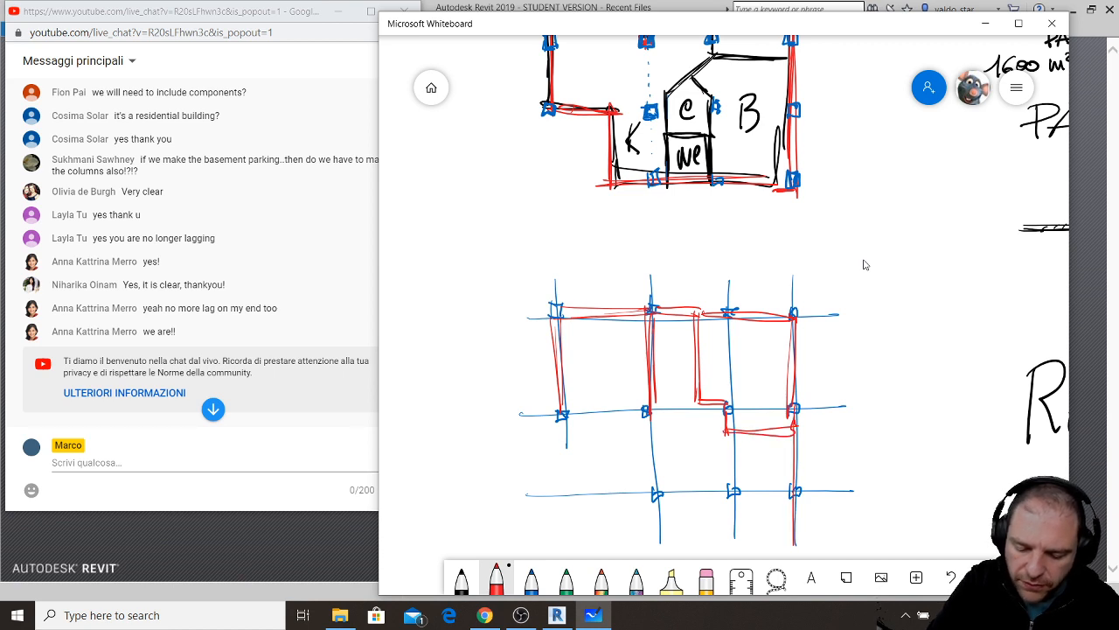
# - Complete the red walls in the grid's lower half, adding the inner partitions and the stepped outer wall that closes the plan
pyautogui.moveTo(790, 435); pyautogui.dragTo(790, 542)
pyautogui.moveTo(733, 435); pyautogui.dragTo(735, 486)
pyautogui.moveTo(730, 435); pyautogui.dragTo(731, 482)
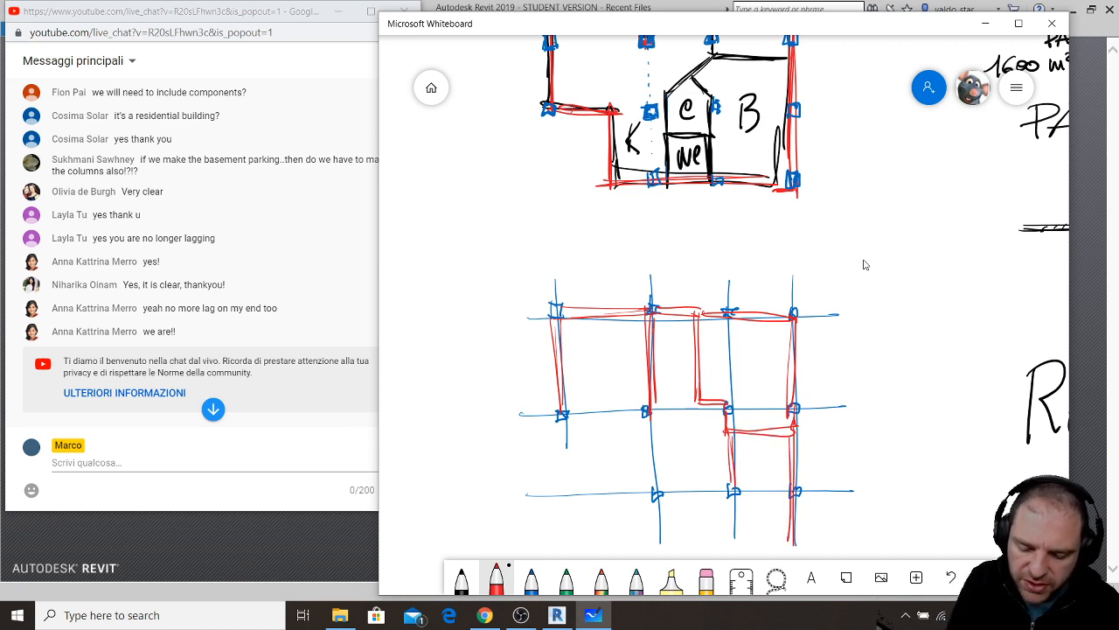
pyautogui.moveTo(648, 455); pyautogui.dragTo(726, 454)
pyautogui.moveTo(655, 455)
pyautogui.mouseDown()
pyautogui.moveTo(660, 492)
pyautogui.moveTo(650, 496)
pyautogui.mouseUp()
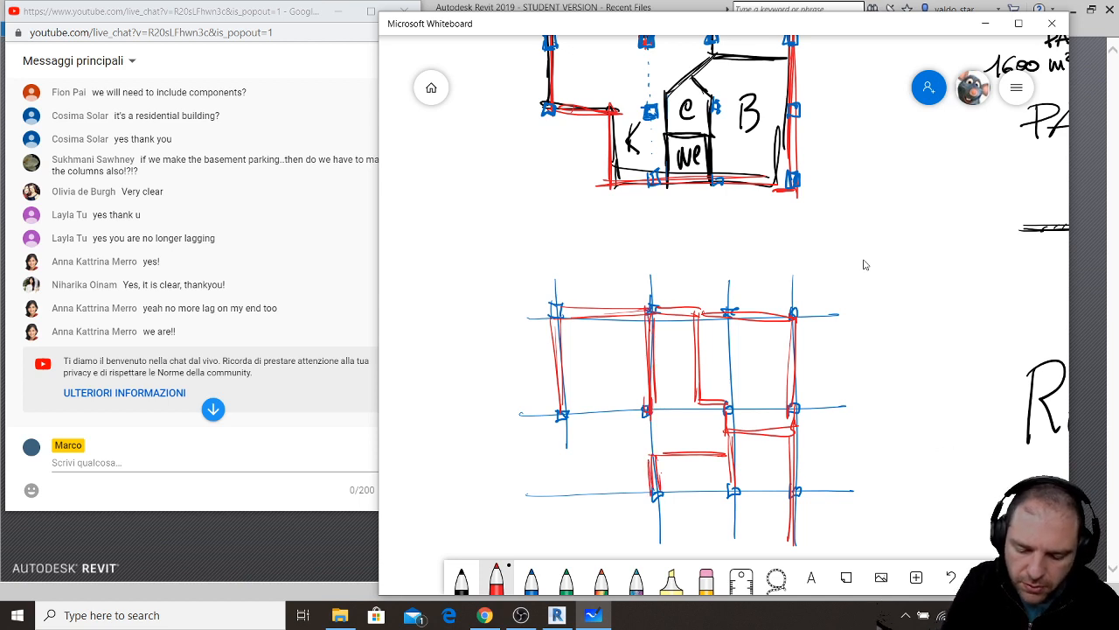
pyautogui.moveTo(565, 422)
pyautogui.mouseDown()
pyautogui.moveTo(563, 489)
pyautogui.moveTo(647, 481)
pyautogui.mouseUp()
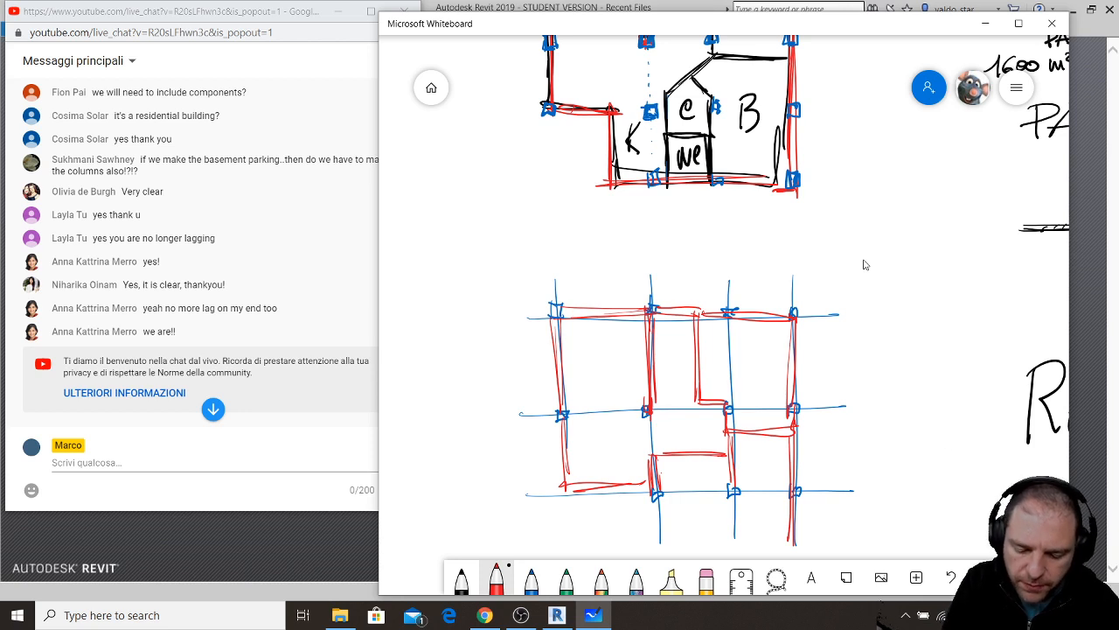
pyautogui.moveTo(611, 489)
pyautogui.mouseDown()
pyautogui.moveTo(620, 554)
pyautogui.moveTo(799, 546)
pyautogui.mouseUp()
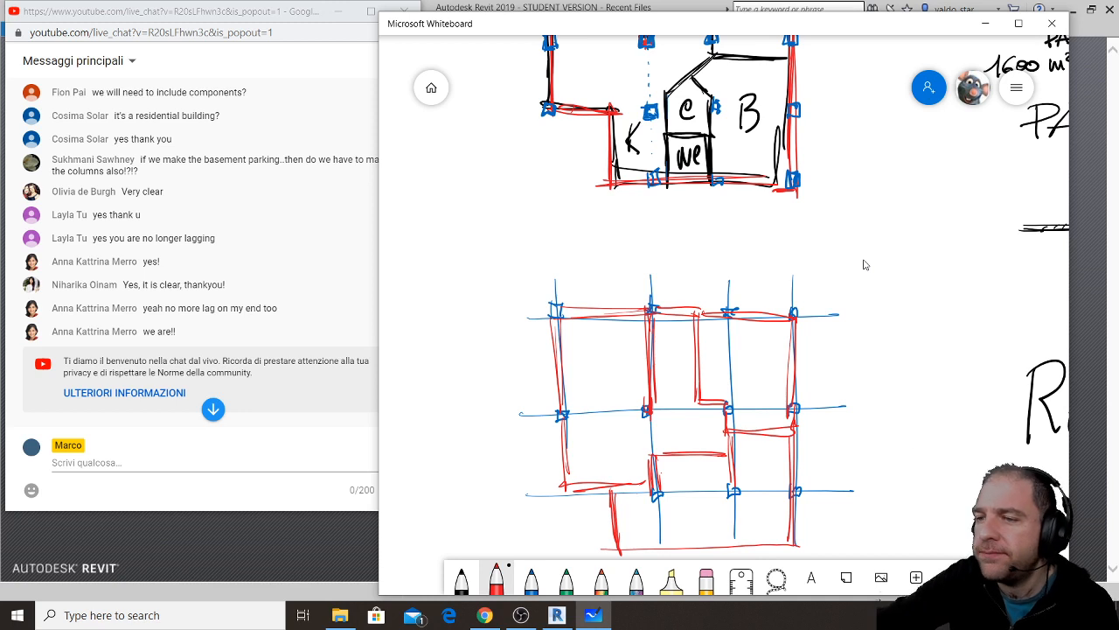
# - Reopen the recently closed class stream page in Chrome, read its newest live chat messages and close the page
pyautogui.click(216, 414)
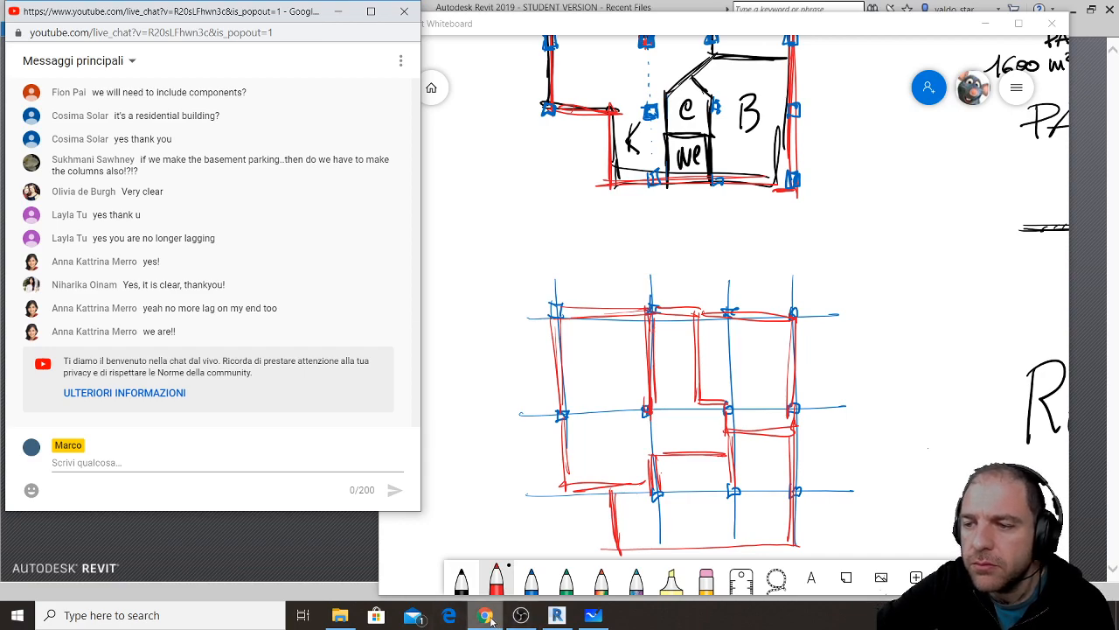
pyautogui.moveTo(488, 614)
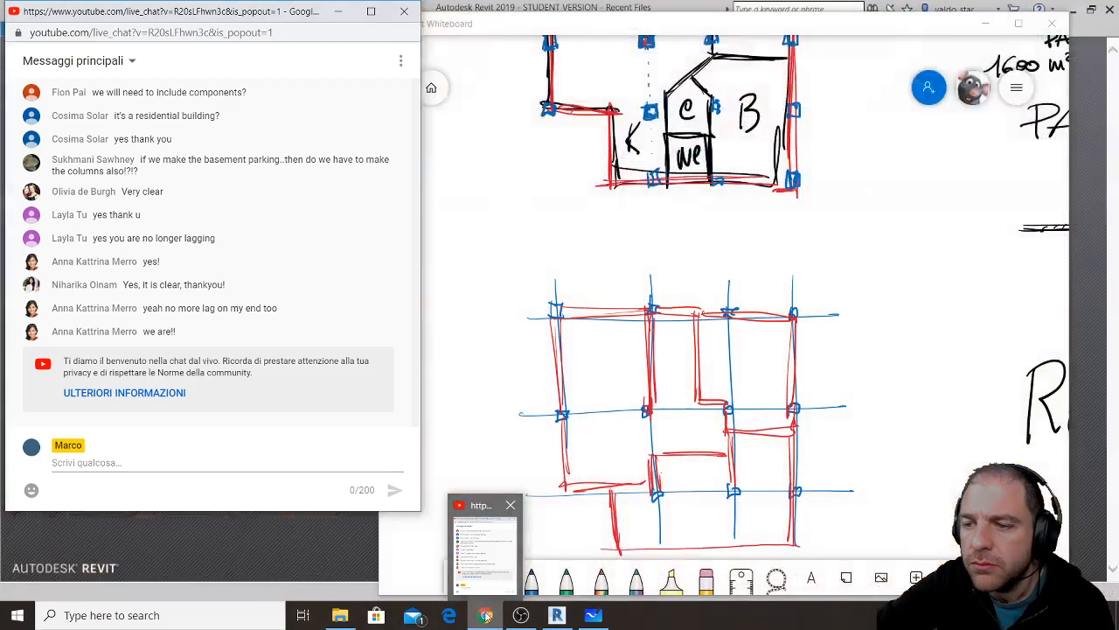
pyautogui.rightClick(485, 615)
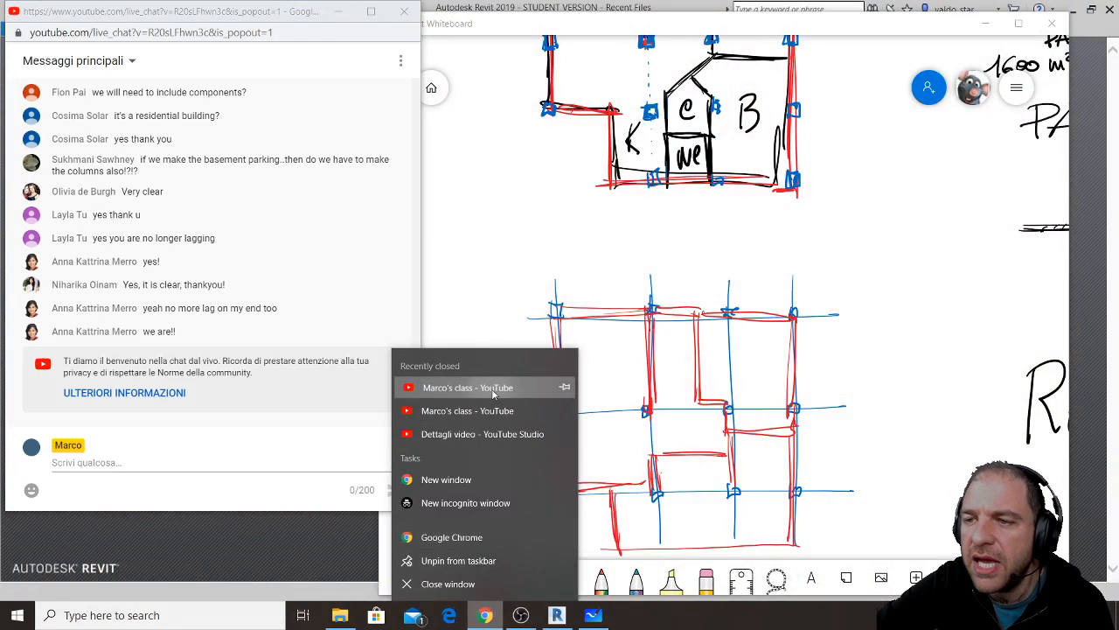
pyautogui.click(493, 392)
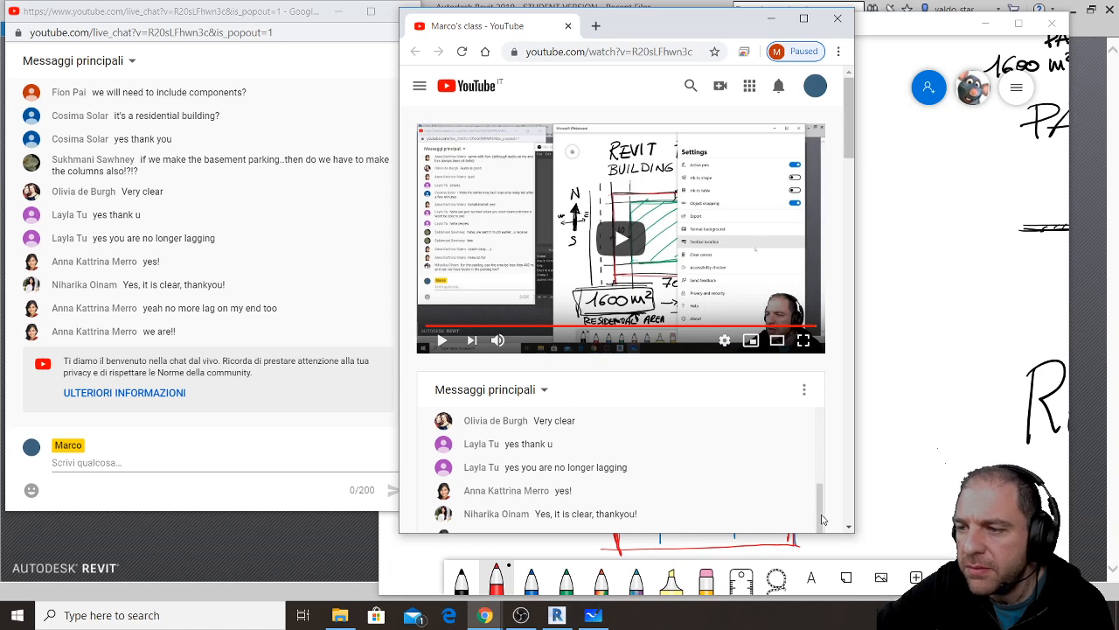
pyautogui.scroll(-4, 852, 175)
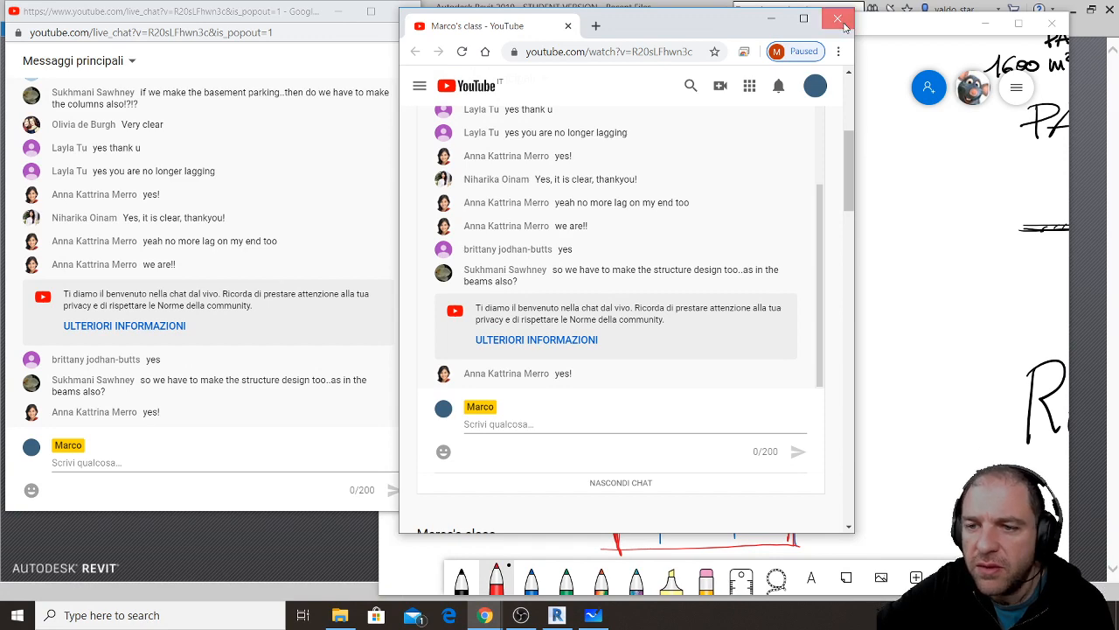
pyautogui.click(837, 19)
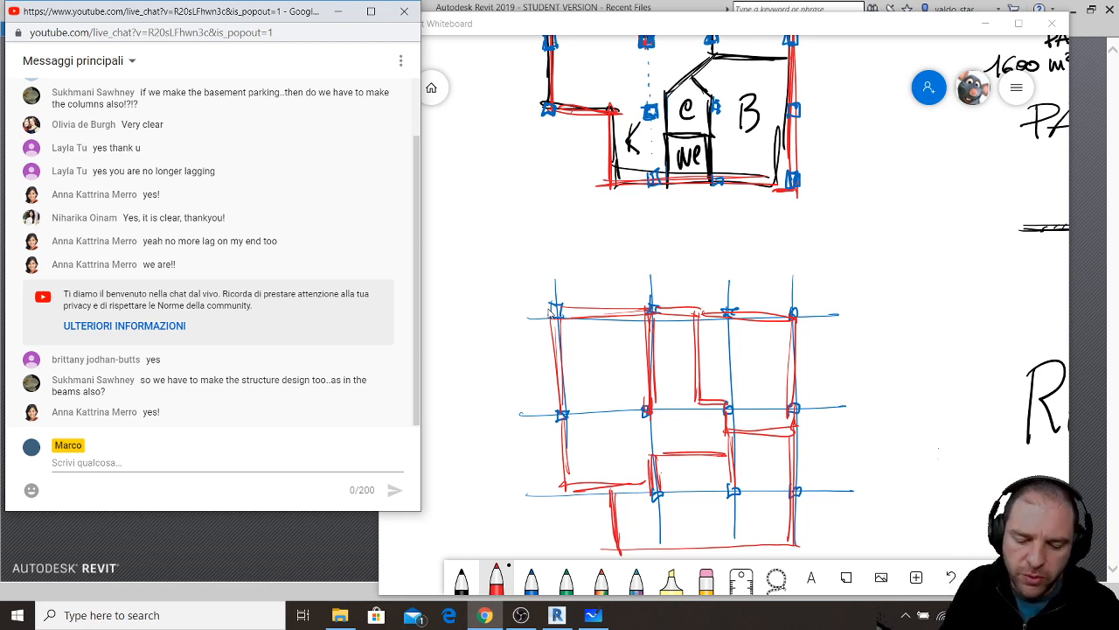
# - Write the heading ARCHITECTURAL in large black letters on the whiteboard above the column grid, going over the initial red A
pyautogui.moveTo(564, 222)
pyautogui.mouseDown()
pyautogui.moveTo(521, 280)
pyautogui.moveTo(568, 281)
pyautogui.mouseUp()
pyautogui.moveTo(519, 271); pyautogui.dragTo(569, 263)
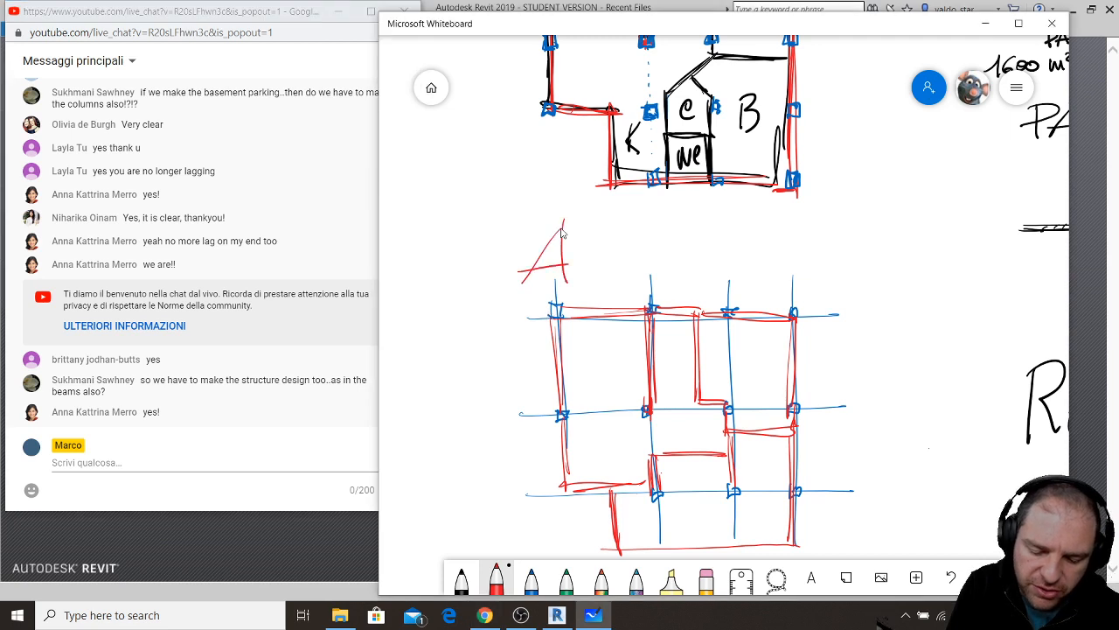
pyautogui.click(460, 577)
pyautogui.moveTo(559, 218); pyautogui.dragTo(521, 285)
pyautogui.moveTo(557, 216); pyautogui.dragTo(562, 284)
pyautogui.moveTo(534, 267)
pyautogui.mouseDown()
pyautogui.moveTo(569, 262)
pyautogui.moveTo(575, 282)
pyautogui.mouseUp()
pyautogui.moveTo(576, 232); pyautogui.dragTo(604, 276)
pyautogui.moveTo(633, 230); pyautogui.dragTo(636, 285)
pyautogui.moveTo(623, 264)
pyautogui.mouseDown()
pyautogui.moveTo(661, 261)
pyautogui.moveTo(655, 281)
pyautogui.mouseUp()
pyautogui.moveTo(671, 236)
pyautogui.mouseDown()
pyautogui.moveTo(671, 287)
pyautogui.moveTo(708, 233)
pyautogui.mouseUp()
pyautogui.moveTo(700, 233)
pyautogui.mouseDown()
pyautogui.moveTo(699, 282)
pyautogui.moveTo(742, 278)
pyautogui.mouseUp()
pyautogui.moveTo(719, 255)
pyautogui.mouseDown()
pyautogui.moveTo(739, 255)
pyautogui.moveTo(745, 238)
pyautogui.moveTo(773, 278)
pyautogui.mouseUp()
pyautogui.moveTo(775, 232)
pyautogui.mouseDown()
pyautogui.moveTo(812, 231)
pyautogui.moveTo(791, 276)
pyautogui.mouseUp()
pyautogui.moveTo(807, 233)
pyautogui.mouseDown()
pyautogui.moveTo(828, 231)
pyautogui.moveTo(838, 283)
pyautogui.mouseUp()
pyautogui.moveTo(839, 232)
pyautogui.mouseDown()
pyautogui.moveTo(860, 278)
pyautogui.moveTo(884, 220)
pyautogui.mouseUp()
pyautogui.moveTo(885, 220)
pyautogui.mouseDown()
pyautogui.moveTo(887, 278)
pyautogui.moveTo(891, 254)
pyautogui.mouseUp()
pyautogui.moveTo(901, 221); pyautogui.dragTo(927, 273)
# - Write the note COLUMNS NO BEAMS in black on three lines beside the column grid
pyautogui.moveTo(876, 319)
pyautogui.mouseDown()
pyautogui.moveTo(874, 341)
pyautogui.moveTo(892, 316)
pyautogui.moveTo(924, 339)
pyautogui.moveTo(943, 311)
pyautogui.moveTo(976, 332)
pyautogui.moveTo(1002, 310)
pyautogui.moveTo(997, 337)
pyautogui.mouseUp()
pyautogui.moveTo(878, 395)
pyautogui.mouseDown()
pyautogui.moveTo(897, 370)
pyautogui.moveTo(913, 371)
pyautogui.mouseUp()
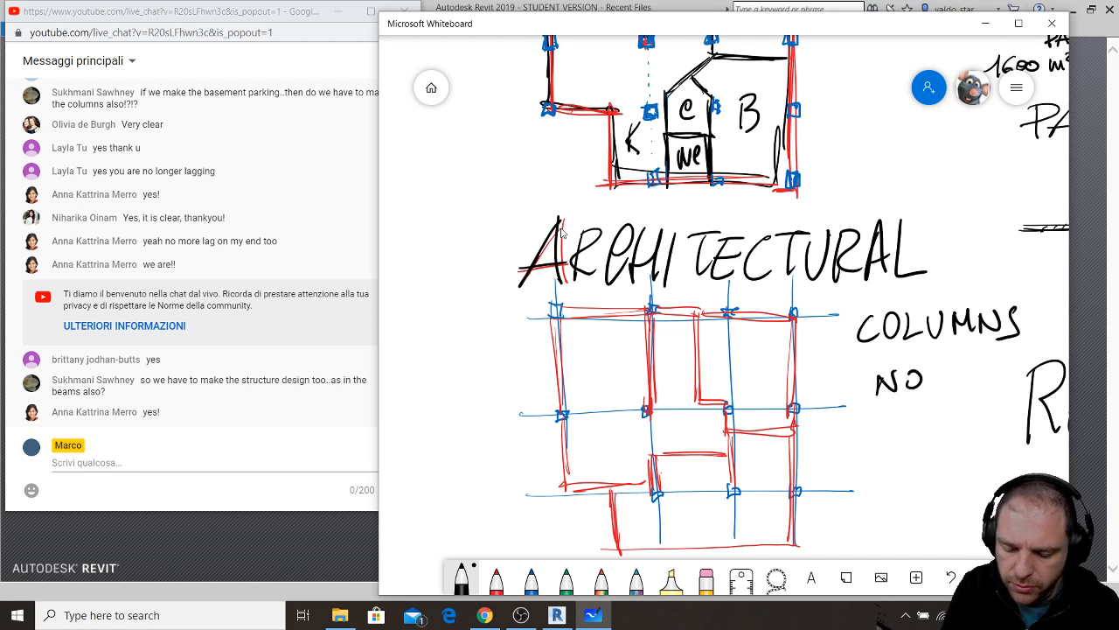
pyautogui.moveTo(855, 424); pyautogui.dragTo(853, 455)
pyautogui.moveTo(849, 425); pyautogui.dragTo(853, 456)
pyautogui.moveTo(872, 429)
pyautogui.mouseDown()
pyautogui.moveTo(887, 455)
pyautogui.moveTo(892, 423)
pyautogui.mouseUp()
pyautogui.moveTo(894, 453)
pyautogui.mouseDown()
pyautogui.moveTo(902, 412)
pyautogui.moveTo(910, 448)
pyautogui.mouseUp()
pyautogui.moveTo(918, 448)
pyautogui.mouseDown()
pyautogui.moveTo(922, 417)
pyautogui.moveTo(944, 451)
pyautogui.moveTo(926, 470)
pyautogui.mouseUp()
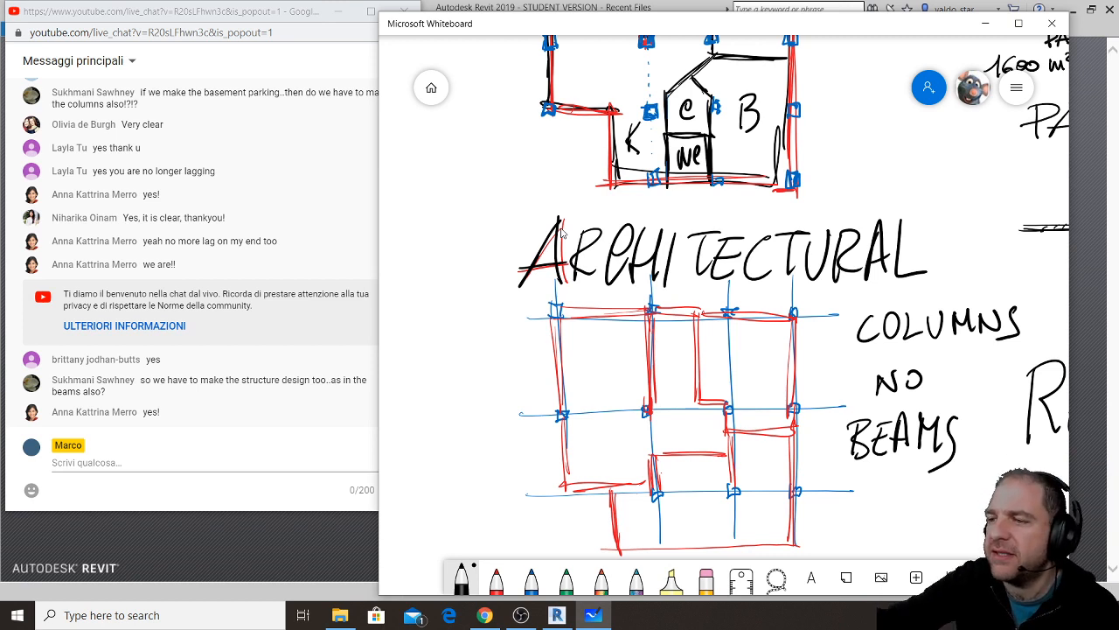
# - Bring the live chat window forward and narrow it so that it no longer overlaps the whiteboard
pyautogui.moveTo(1041, 449)
pyautogui.mouseDown()
pyautogui.moveTo(960, 398)
pyautogui.moveTo(1049, 429)
pyautogui.mouseUp()
pyautogui.moveTo(939, 478); pyautogui.dragTo(731, 357)
pyautogui.moveTo(950, 457); pyautogui.dragTo(751, 335)
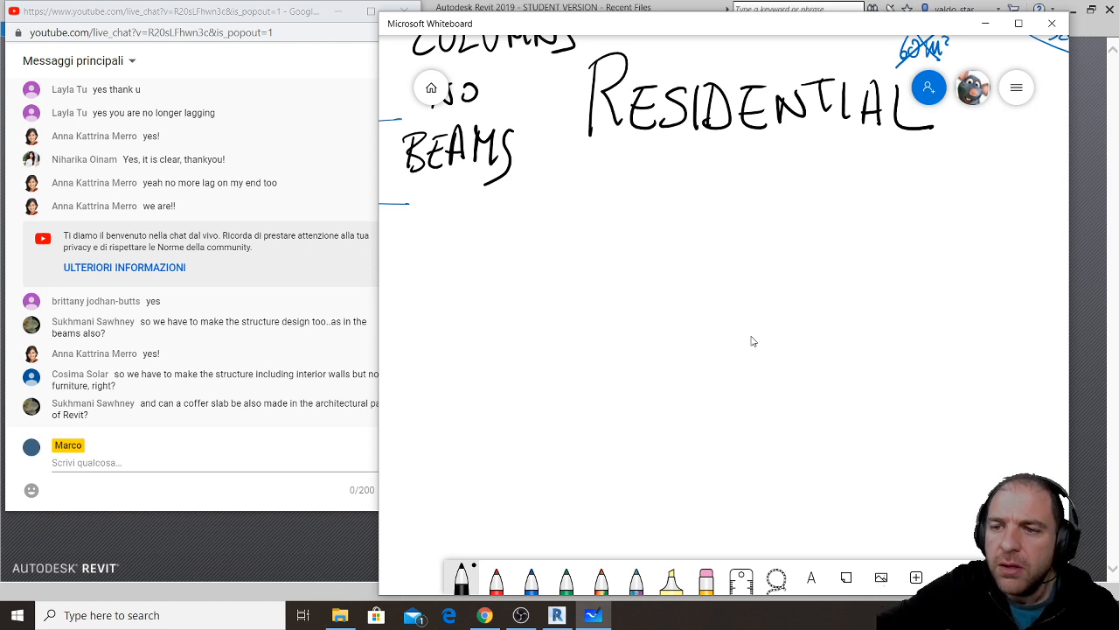
pyautogui.click(334, 416)
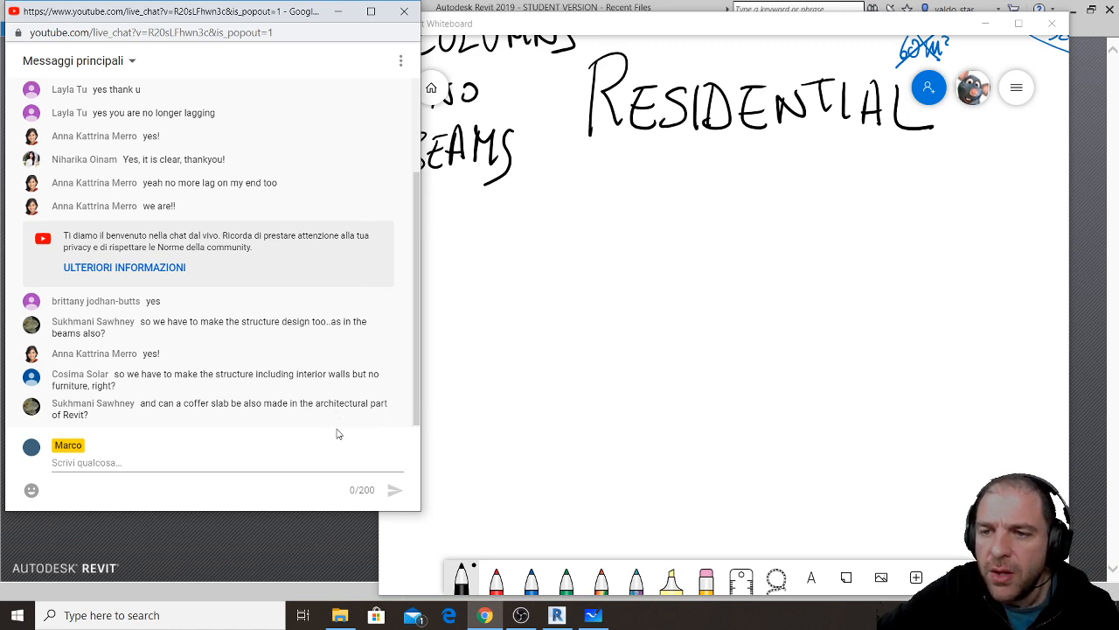
pyautogui.moveTo(421, 363); pyautogui.dragTo(350, 364)
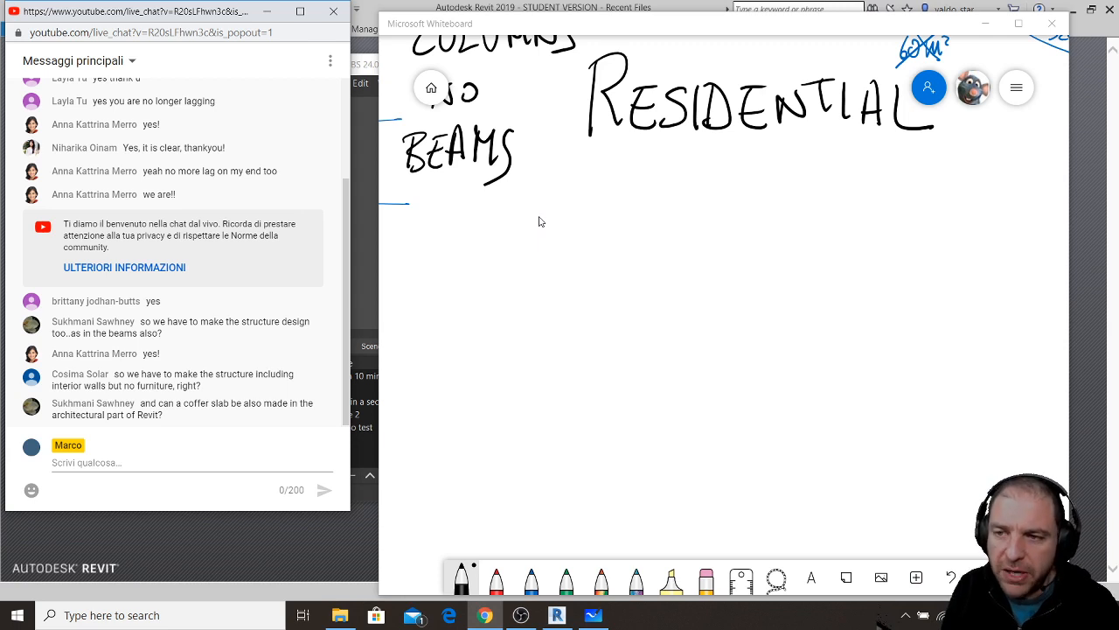
# - Draw a new apartment outline in black below the RESIDENTIAL heading, with a stepped lower-left corner and a double upper wall
pyautogui.moveTo(580, 174)
pyautogui.mouseDown()
pyautogui.moveTo(577, 343)
pyautogui.moveTo(714, 341)
pyautogui.mouseUp()
pyautogui.moveTo(612, 338)
pyautogui.mouseDown()
pyautogui.moveTo(718, 340)
pyautogui.moveTo(710, 423)
pyautogui.mouseUp()
pyautogui.moveTo(710, 343)
pyautogui.mouseDown()
pyautogui.moveTo(708, 426)
pyautogui.moveTo(879, 431)
pyautogui.mouseUp()
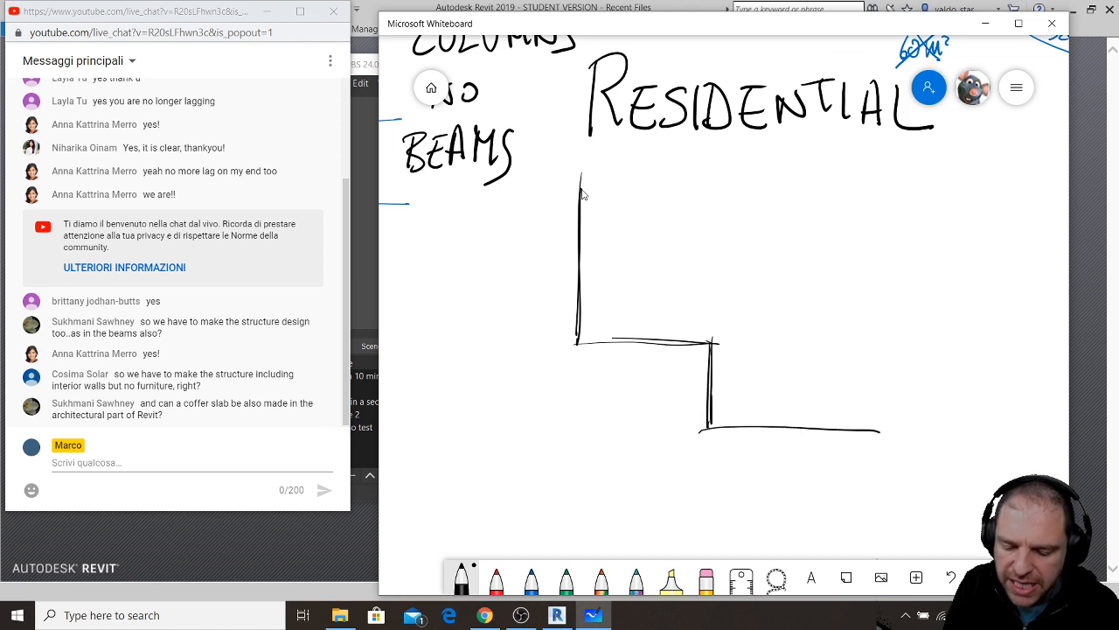
pyautogui.moveTo(566, 159); pyautogui.dragTo(892, 159)
pyautogui.moveTo(773, 151)
pyautogui.mouseDown()
pyautogui.moveTo(586, 158)
pyautogui.moveTo(907, 150)
pyautogui.moveTo(885, 429)
pyautogui.mouseUp()
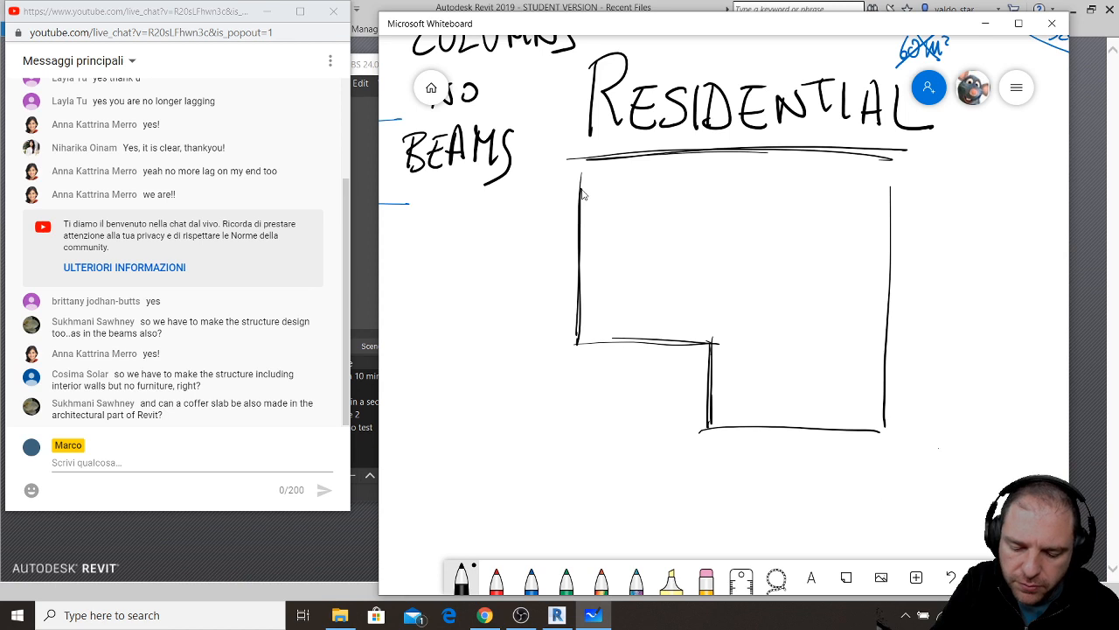
# - Draw black interior partitions dividing the apartment into a large living area, two small central rooms and two bedrooms, erasing the misplaced wall pieces
pyautogui.moveTo(718, 150); pyautogui.dragTo(713, 304)
pyautogui.moveTo(769, 340); pyautogui.dragTo(770, 420)
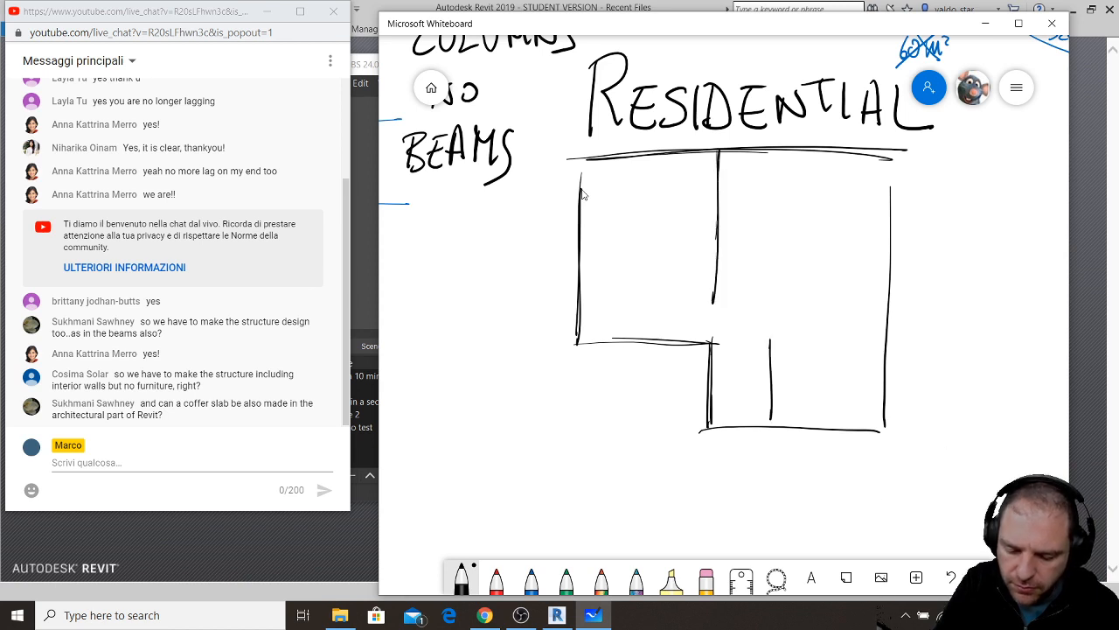
pyautogui.moveTo(773, 143)
pyautogui.mouseDown()
pyautogui.moveTo(775, 268)
pyautogui.moveTo(871, 242)
pyautogui.mouseUp()
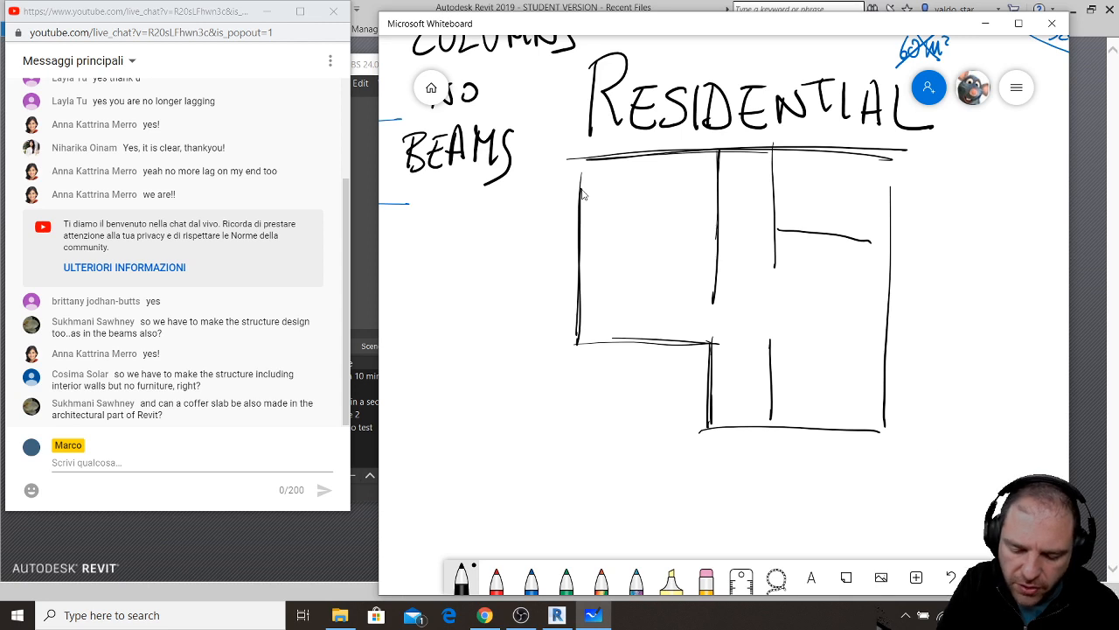
pyautogui.moveTo(713, 283); pyautogui.dragTo(717, 292)
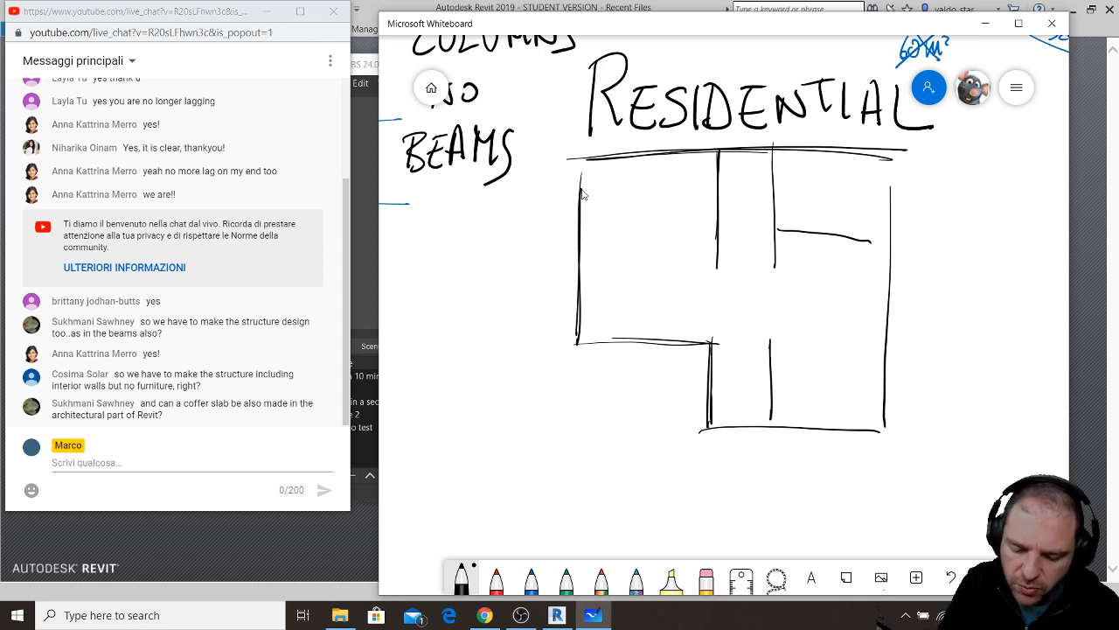
pyautogui.moveTo(718, 237); pyautogui.dragTo(766, 237)
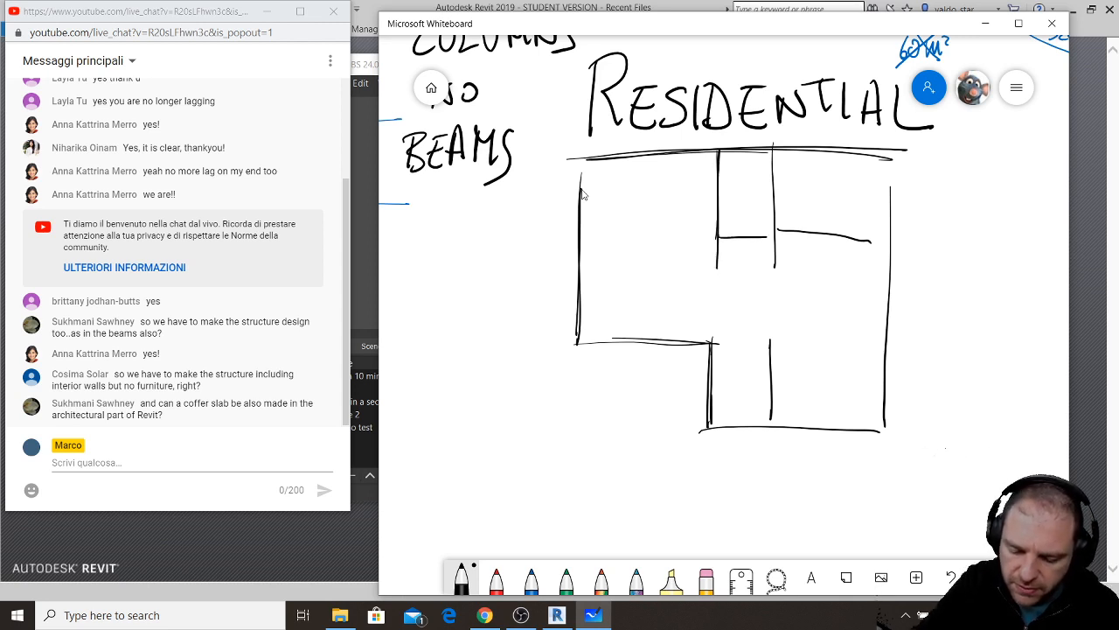
pyautogui.moveTo(870, 240)
pyautogui.mouseDown()
pyautogui.moveTo(791, 231)
pyautogui.moveTo(774, 247)
pyautogui.mouseUp()
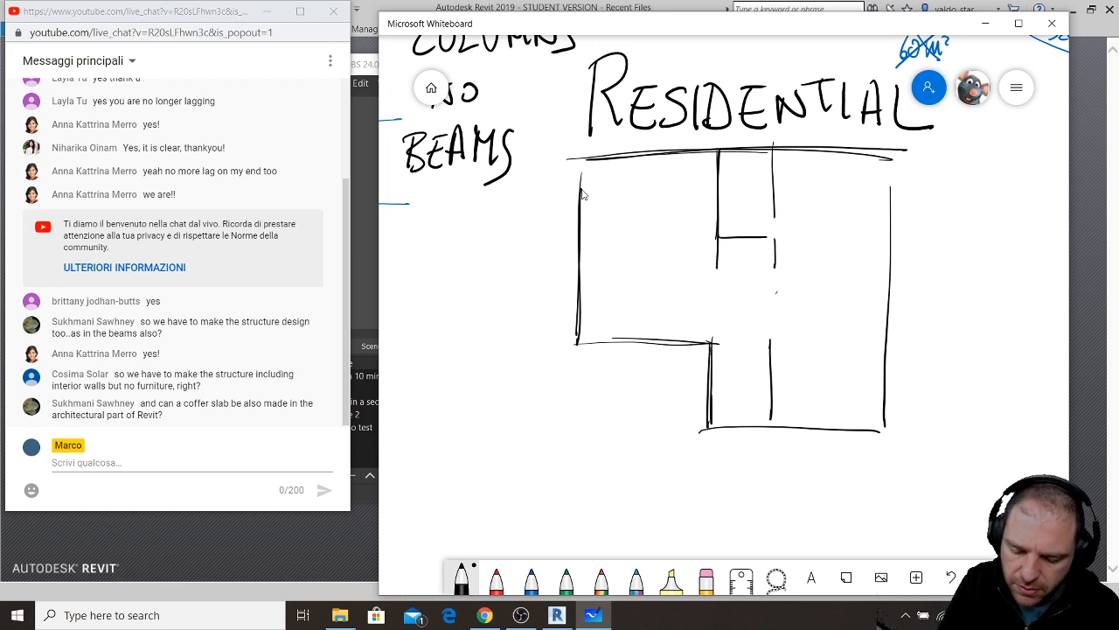
pyautogui.moveTo(770, 296); pyautogui.dragTo(876, 301)
pyautogui.moveTo(773, 264); pyautogui.dragTo(768, 435)
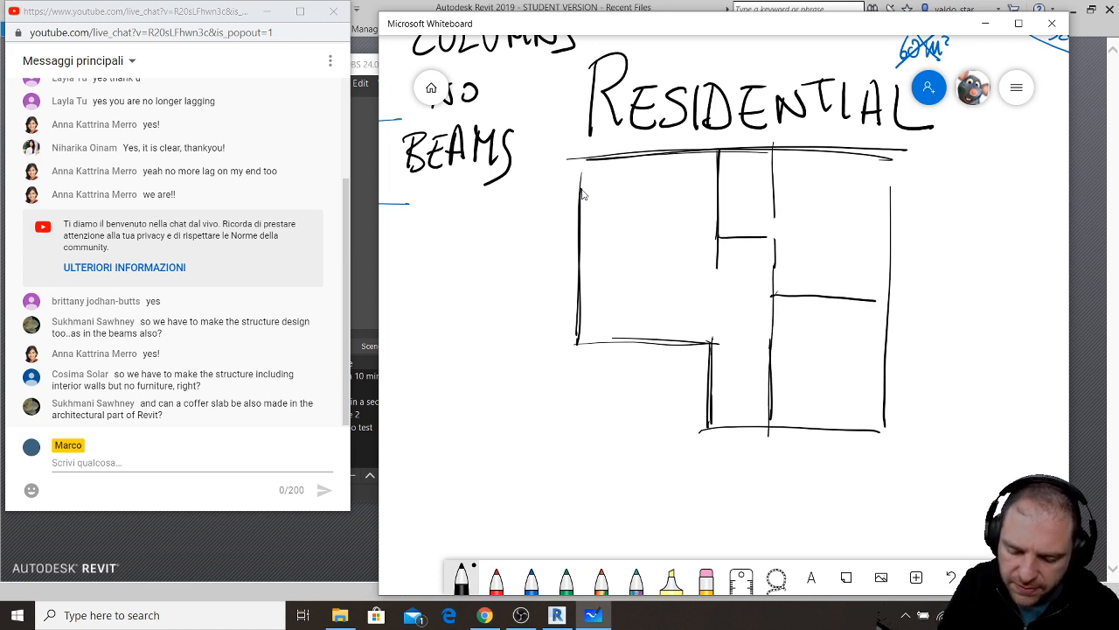
pyautogui.moveTo(713, 339); pyautogui.dragTo(773, 335)
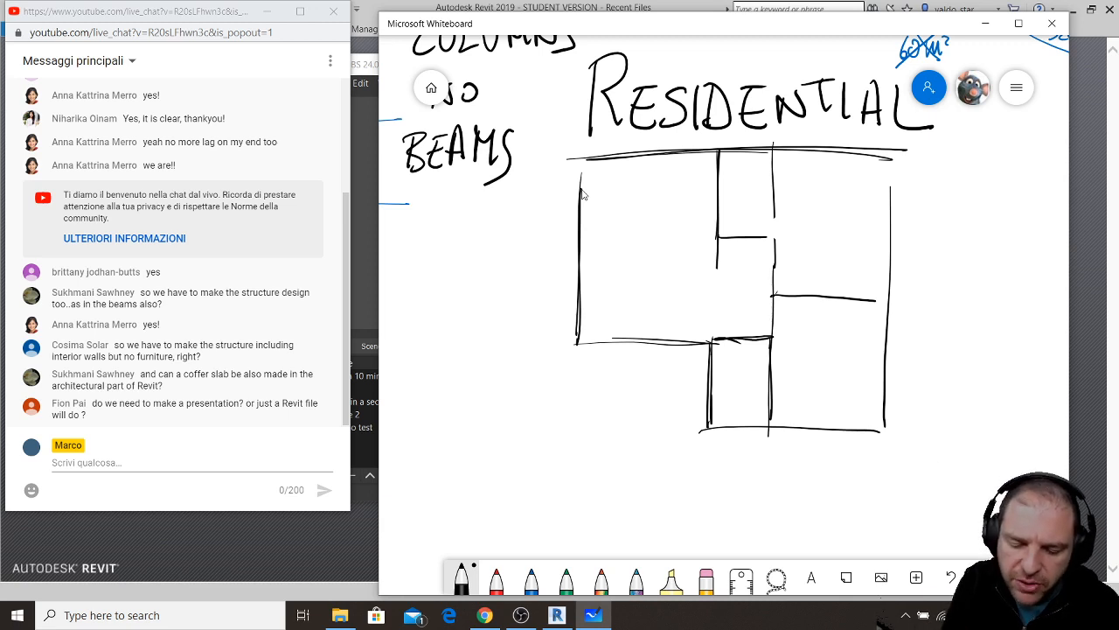
# - Label the rooms with the black letters L, K, WC, B and B, undoing the B first written in the small upper room
pyautogui.moveTo(637, 188)
pyautogui.mouseDown()
pyautogui.moveTo(630, 230)
pyautogui.moveTo(656, 231)
pyautogui.mouseUp()
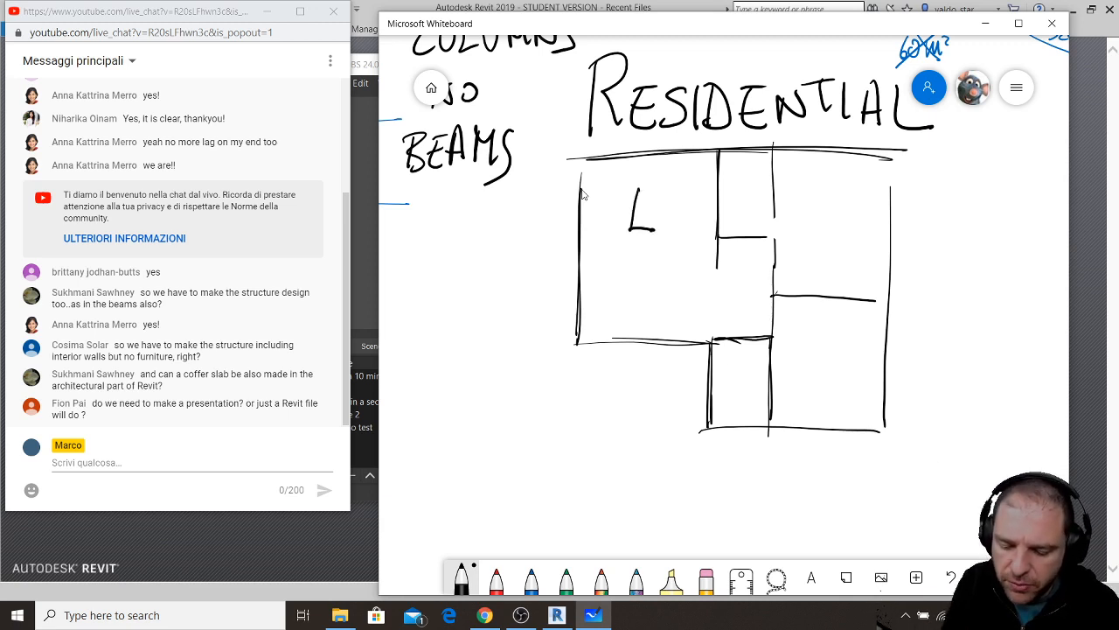
pyautogui.moveTo(729, 364); pyautogui.dragTo(727, 399)
pyautogui.moveTo(745, 369)
pyautogui.mouseDown()
pyautogui.moveTo(731, 384)
pyautogui.moveTo(747, 397)
pyautogui.mouseUp()
pyautogui.moveTo(737, 178); pyautogui.dragTo(739, 206)
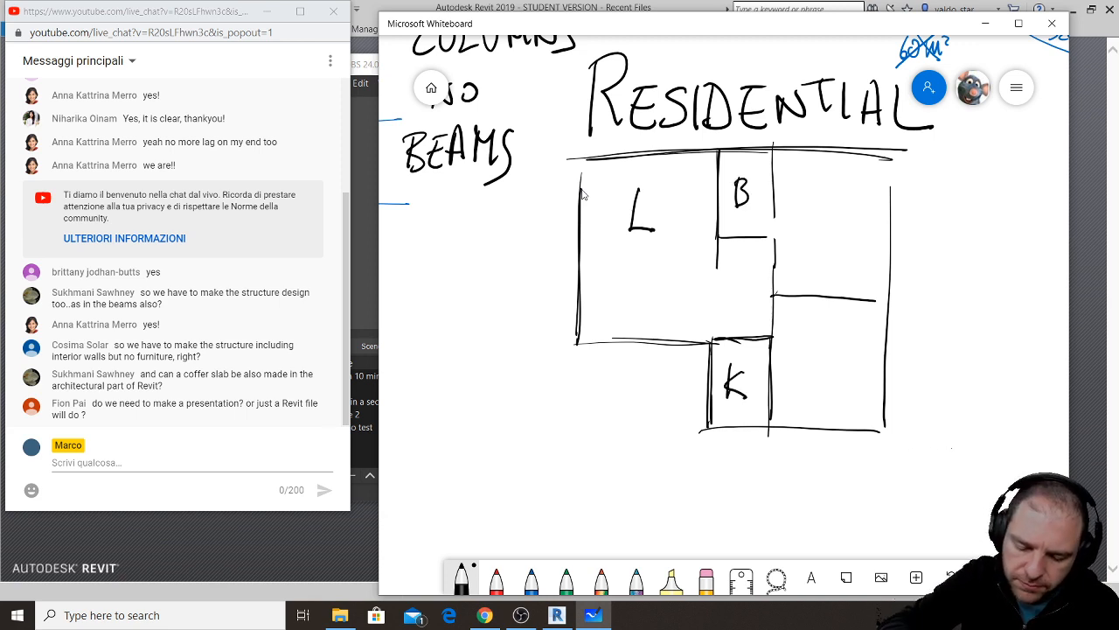
pyautogui.hotkey('ctrl', 'z')
pyautogui.hotkey('ctrl', 'z')
pyautogui.moveTo(735, 175)
pyautogui.mouseDown()
pyautogui.moveTo(747, 203)
pyautogui.moveTo(752, 173)
pyautogui.mouseUp()
pyautogui.moveTo(766, 175)
pyautogui.mouseDown()
pyautogui.moveTo(764, 208)
pyautogui.moveTo(816, 229)
pyautogui.mouseUp()
pyautogui.moveTo(815, 192); pyautogui.dragTo(819, 229)
pyautogui.moveTo(813, 348); pyautogui.dragTo(811, 378)
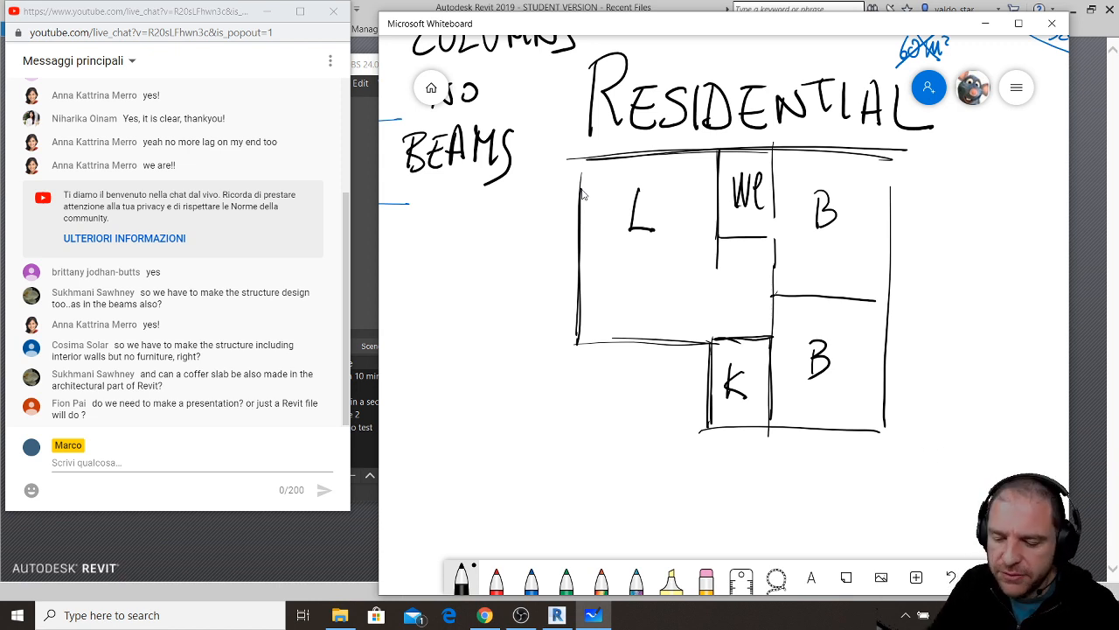
# - Erase all the room letters from the apartment plan
pyautogui.moveTo(824, 197); pyautogui.dragTo(807, 222)
pyautogui.moveTo(818, 337); pyautogui.dragTo(813, 372)
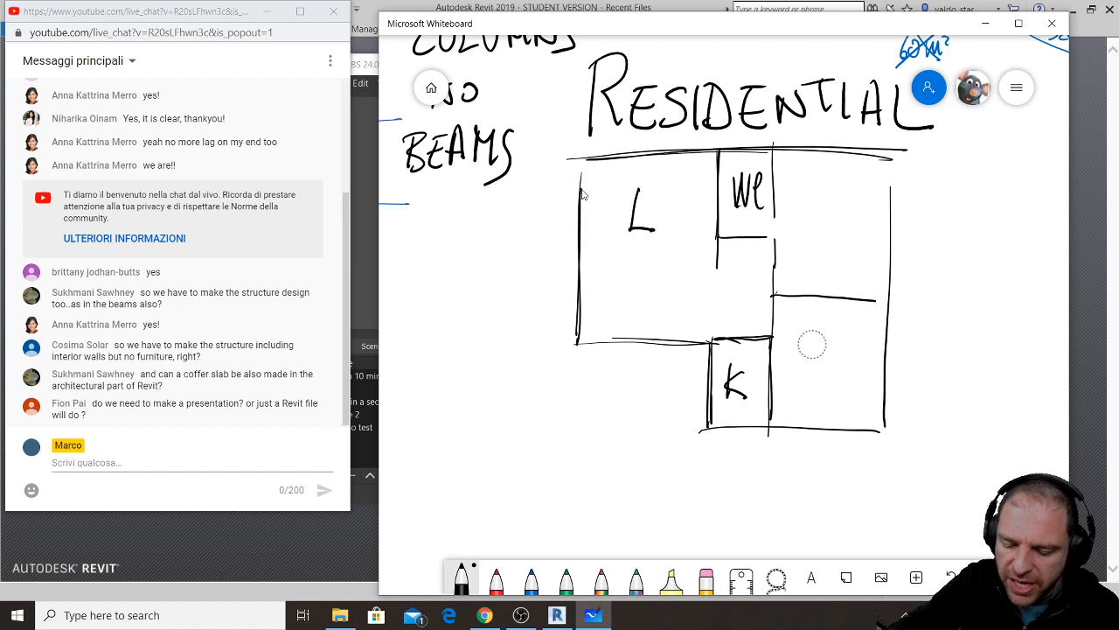
pyautogui.moveTo(739, 367)
pyautogui.mouseDown()
pyautogui.moveTo(729, 396)
pyautogui.moveTo(743, 385)
pyautogui.mouseUp()
pyautogui.moveTo(752, 192)
pyautogui.mouseDown()
pyautogui.moveTo(743, 170)
pyautogui.moveTo(756, 188)
pyautogui.mouseUp()
pyautogui.moveTo(629, 201); pyautogui.dragTo(669, 250)
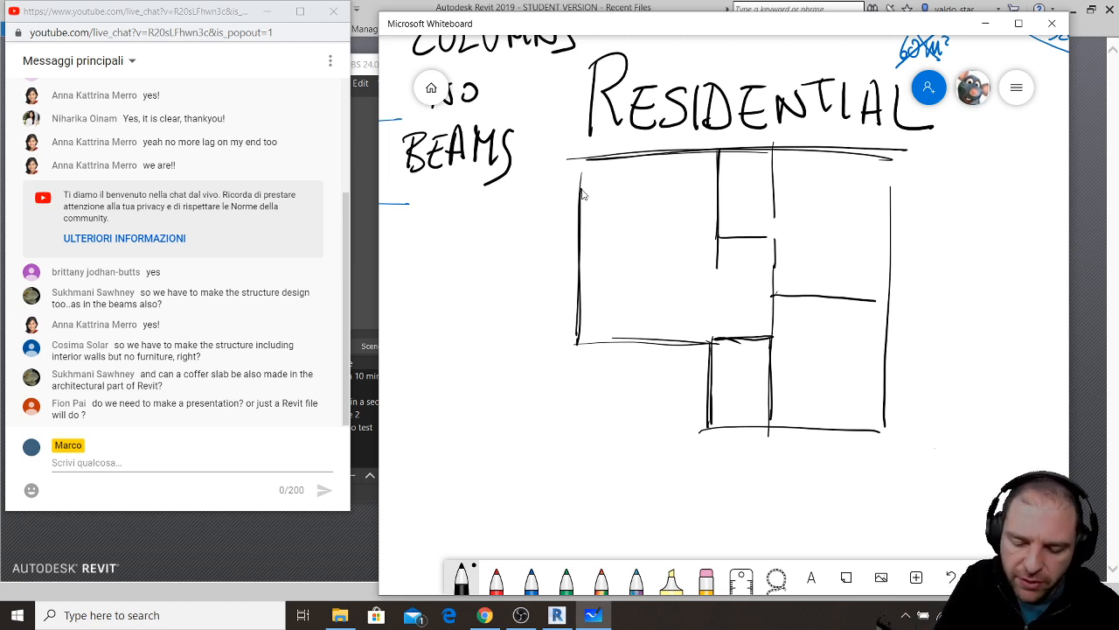
# - Sketch an L-shaped corner sofa, a window in the upper wall and a wall unit opposite the sofa in the living room
pyautogui.moveTo(579, 245)
pyautogui.mouseDown()
pyautogui.moveTo(615, 243)
pyautogui.moveTo(614, 184)
pyautogui.moveTo(652, 161)
pyautogui.moveTo(649, 147)
pyautogui.moveTo(588, 241)
pyautogui.mouseUp()
pyautogui.moveTo(584, 163)
pyautogui.mouseDown()
pyautogui.moveTo(643, 160)
pyautogui.moveTo(617, 187)
pyautogui.mouseUp()
pyautogui.moveTo(632, 156); pyautogui.dragTo(612, 210)
pyautogui.moveTo(654, 157)
pyautogui.mouseDown()
pyautogui.moveTo(662, 146)
pyautogui.moveTo(696, 146)
pyautogui.moveTo(708, 234)
pyautogui.mouseUp()
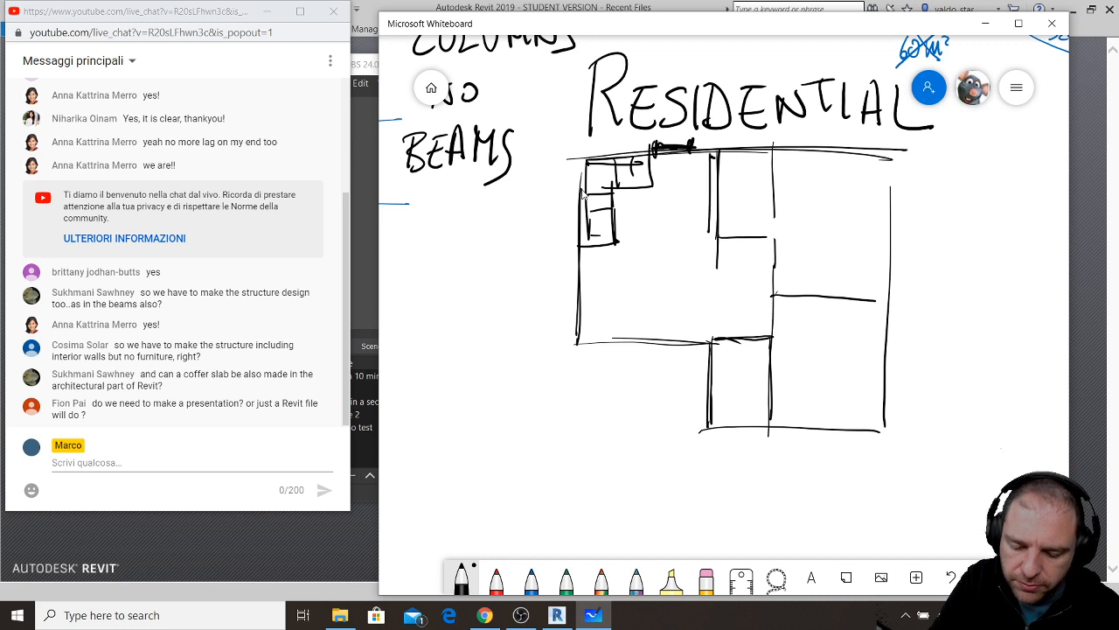
pyautogui.moveTo(712, 154)
pyautogui.mouseDown()
pyautogui.moveTo(703, 215)
pyautogui.moveTo(713, 218)
pyautogui.mouseUp()
pyautogui.moveTo(711, 173); pyautogui.dragTo(714, 204)
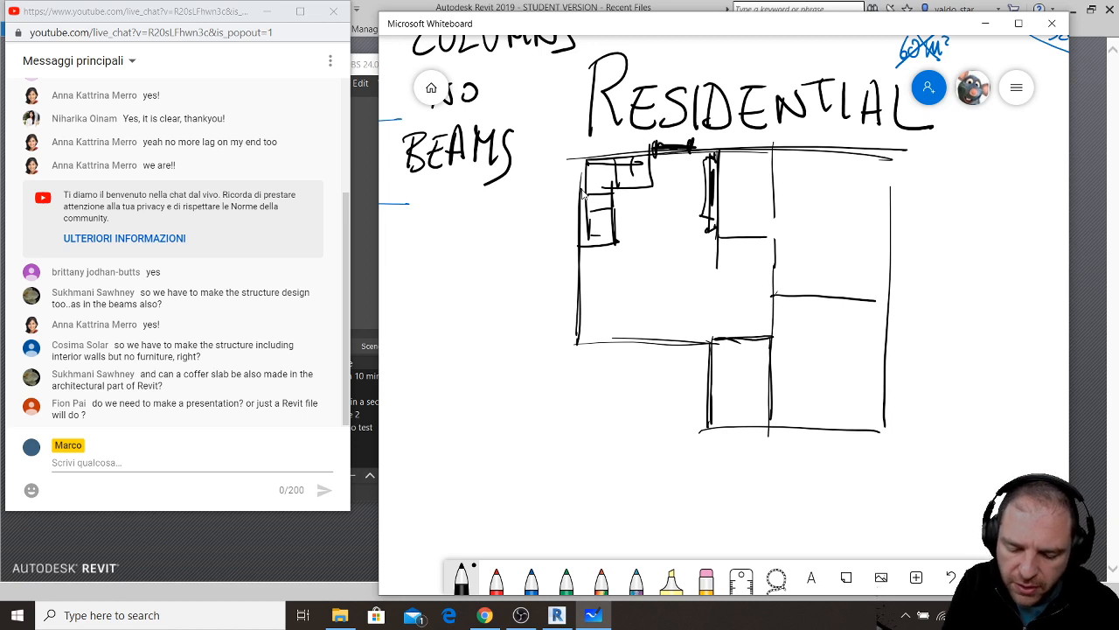
# - Sketch a rectangular dining table with chairs around it below the sofa in the living room
pyautogui.moveTo(616, 274); pyautogui.dragTo(616, 289)
pyautogui.moveTo(603, 292); pyautogui.dragTo(673, 288)
pyautogui.moveTo(605, 269)
pyautogui.mouseDown()
pyautogui.moveTo(676, 268)
pyautogui.moveTo(660, 286)
pyautogui.mouseUp()
pyautogui.moveTo(664, 268)
pyautogui.mouseDown()
pyautogui.moveTo(663, 286)
pyautogui.moveTo(633, 263)
pyautogui.moveTo(650, 261)
pyautogui.moveTo(666, 283)
pyautogui.moveTo(628, 299)
pyautogui.mouseUp()
pyautogui.moveTo(611, 274); pyautogui.dragTo(609, 286)
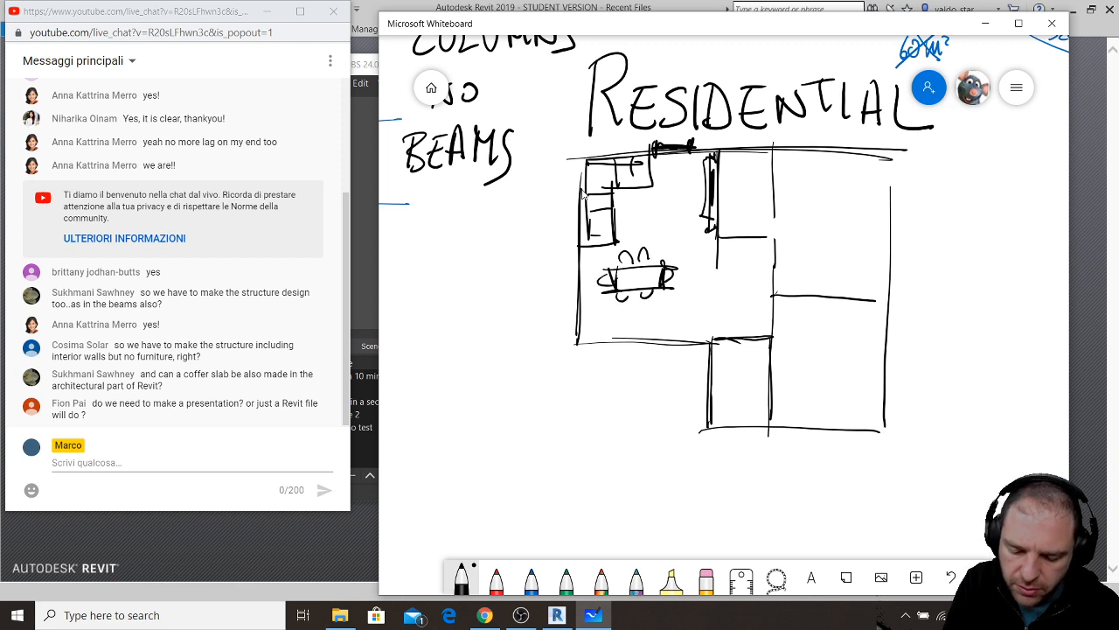
# - Draw a square rug in front of the corner sofa and fill it with small texture strokes
pyautogui.moveTo(617, 220)
pyautogui.mouseDown()
pyautogui.moveTo(671, 220)
pyautogui.moveTo(653, 163)
pyautogui.moveTo(676, 210)
pyautogui.moveTo(659, 221)
pyautogui.mouseUp()
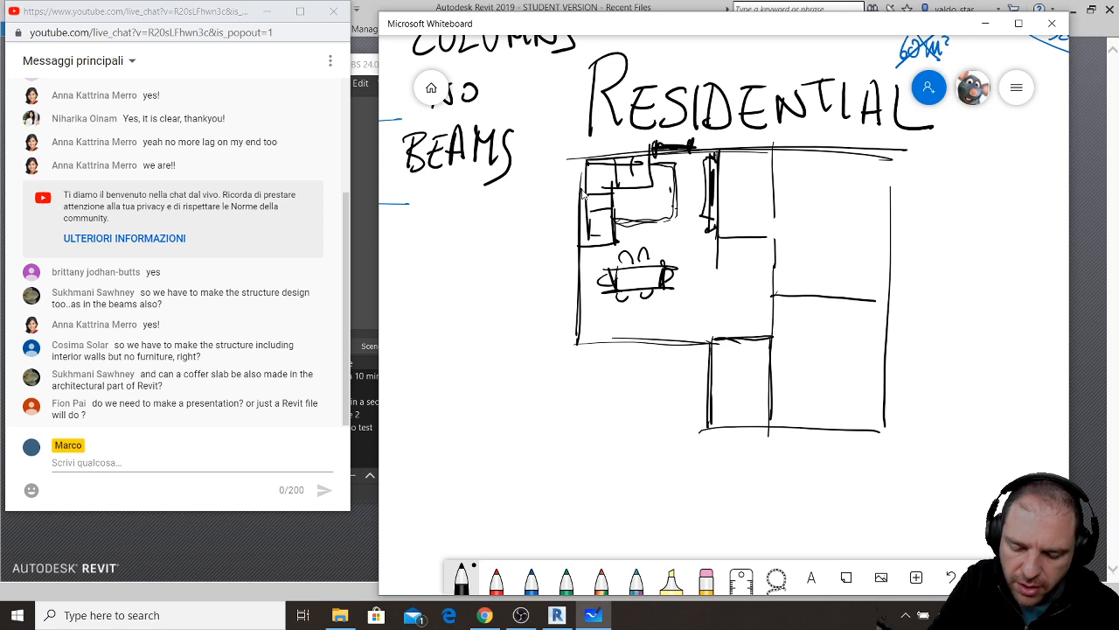
pyautogui.moveTo(668, 176); pyautogui.dragTo(666, 188)
pyautogui.moveTo(664, 188); pyautogui.dragTo(660, 200)
pyautogui.moveTo(646, 191)
pyautogui.mouseDown()
pyautogui.moveTo(648, 204)
pyautogui.moveTo(640, 197)
pyautogui.mouseUp()
pyautogui.moveTo(624, 194)
pyautogui.mouseDown()
pyautogui.moveTo(629, 210)
pyautogui.moveTo(655, 205)
pyautogui.mouseUp()
pyautogui.moveTo(648, 208); pyautogui.dragTo(642, 210)
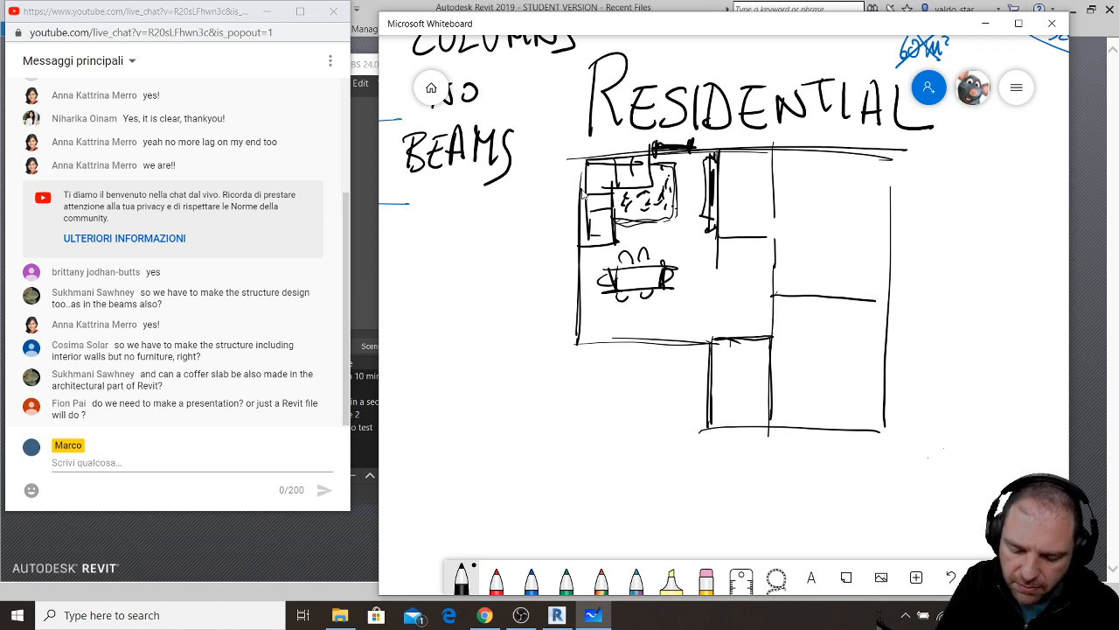
# - Furnish the kitchen with a counter, table, chairs and window, and sketch the fixtures in the bathroom and the small area below it
pyautogui.moveTo(730, 341)
pyautogui.mouseDown()
pyautogui.moveTo(730, 425)
pyautogui.moveTo(728, 376)
pyautogui.mouseUp()
pyautogui.moveTo(713, 364)
pyautogui.mouseDown()
pyautogui.moveTo(725, 362)
pyautogui.moveTo(721, 390)
pyautogui.moveTo(762, 410)
pyautogui.moveTo(766, 369)
pyautogui.moveTo(749, 428)
pyautogui.moveTo(763, 430)
pyautogui.mouseUp()
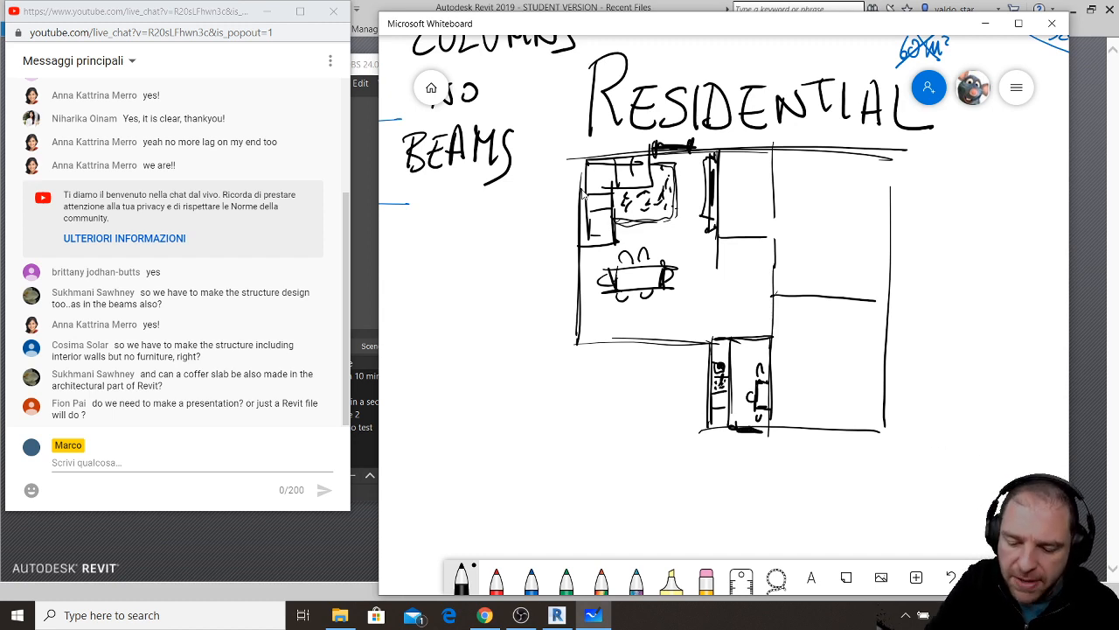
pyautogui.moveTo(723, 181)
pyautogui.mouseDown()
pyautogui.moveTo(775, 179)
pyautogui.moveTo(745, 154)
pyautogui.moveTo(771, 166)
pyautogui.moveTo(772, 211)
pyautogui.moveTo(724, 219)
pyautogui.moveTo(728, 191)
pyautogui.moveTo(723, 212)
pyautogui.moveTo(766, 244)
pyautogui.moveTo(764, 219)
pyautogui.mouseUp()
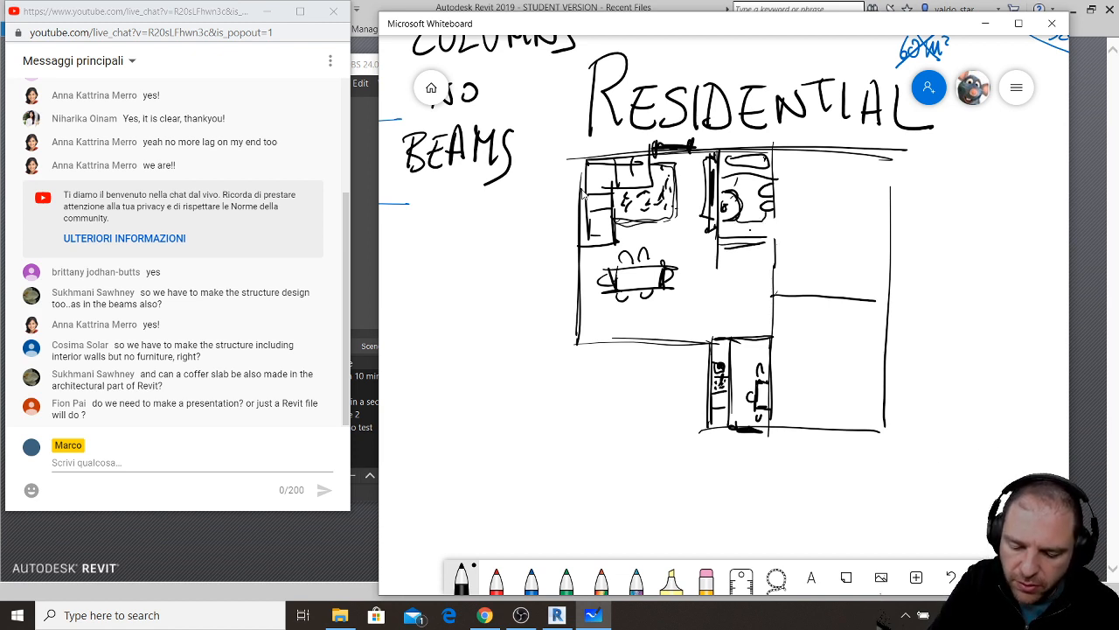
pyautogui.moveTo(737, 181); pyautogui.dragTo(763, 180)
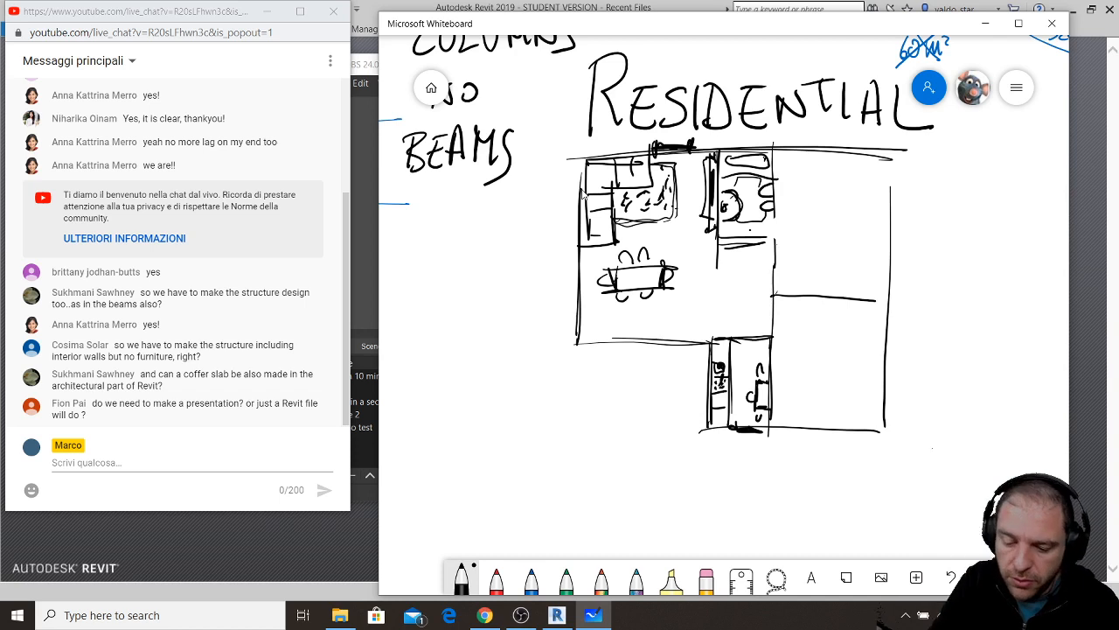
pyautogui.moveTo(729, 221); pyautogui.dragTo(731, 273)
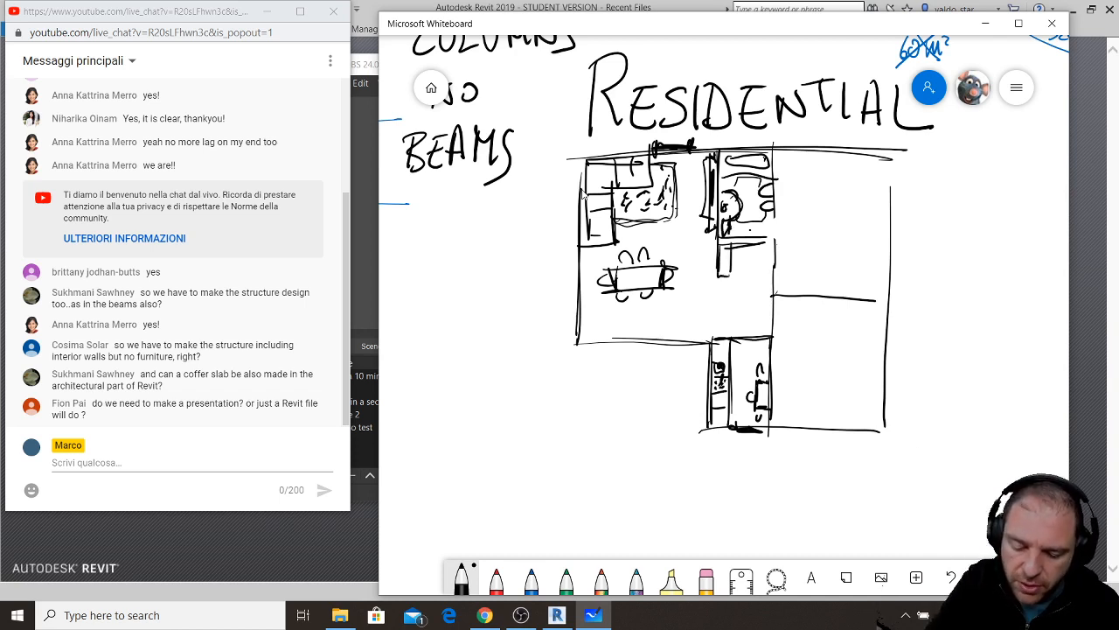
# - Sketch a long low cabinet along the living room's lower wall and a narrow unit along the end of the bathroom partition
pyautogui.moveTo(636, 326); pyautogui.dragTo(638, 342)
pyautogui.moveTo(637, 329)
pyautogui.mouseDown()
pyautogui.moveTo(689, 328)
pyautogui.moveTo(705, 340)
pyautogui.moveTo(638, 342)
pyautogui.mouseUp()
pyautogui.moveTo(656, 329); pyautogui.dragTo(662, 336)
pyautogui.moveTo(670, 329); pyautogui.dragTo(709, 337)
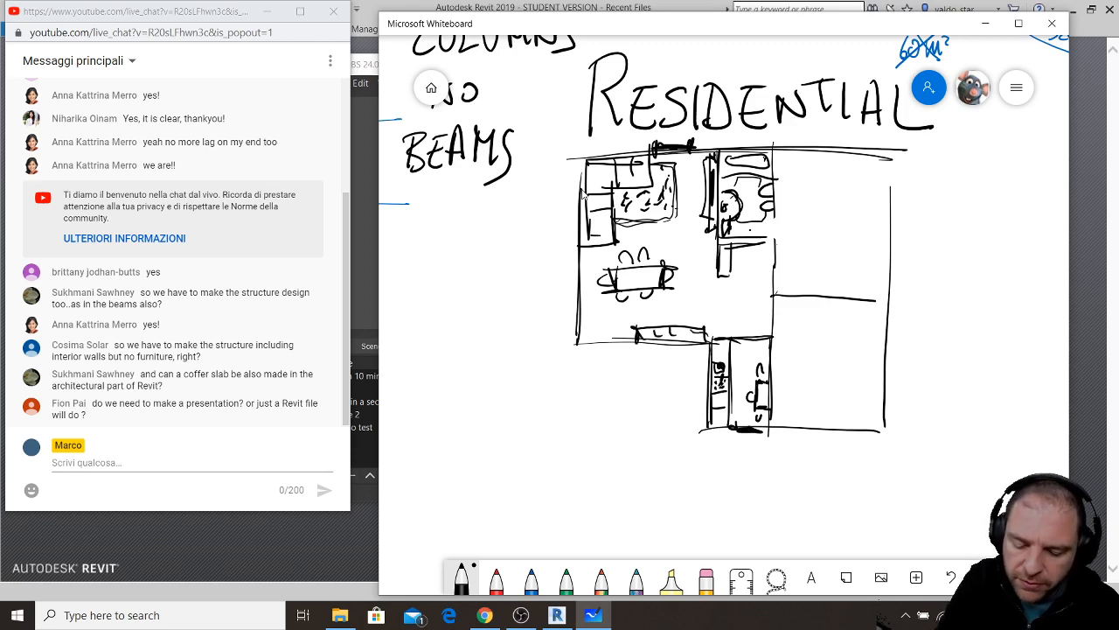
pyautogui.moveTo(715, 240); pyautogui.dragTo(709, 275)
pyautogui.moveTo(715, 234); pyautogui.dragTo(714, 271)
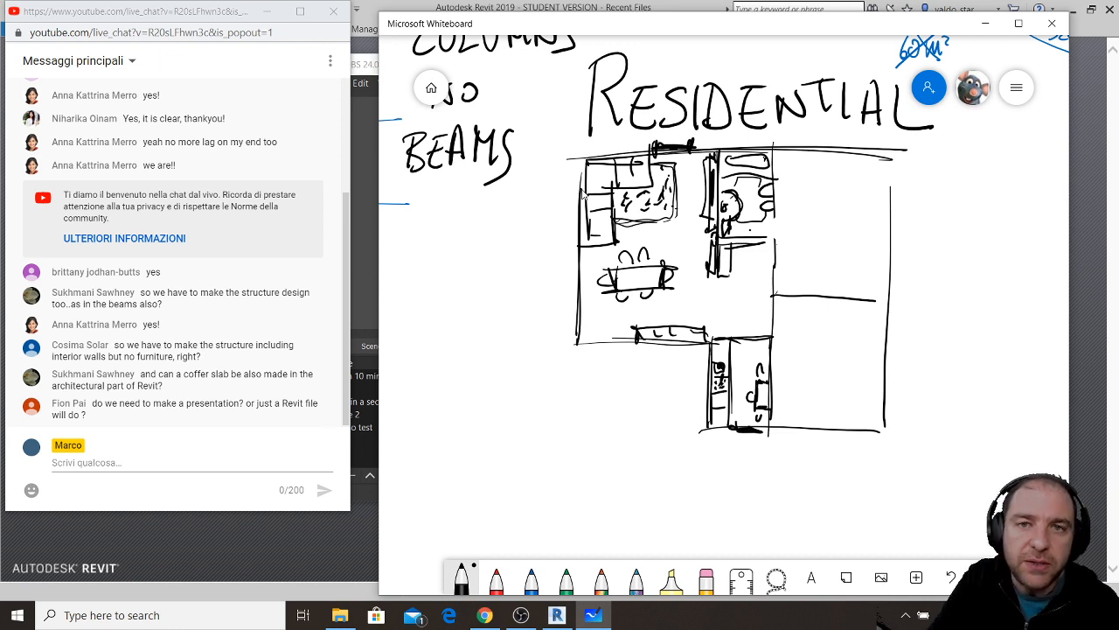
# - Furnish the upper bedroom with a double bed, nightstands, wardrobe, desk with chair, a door swing and a unit on the lower wall
pyautogui.moveTo(835, 195)
pyautogui.mouseDown()
pyautogui.moveTo(834, 250)
pyautogui.moveTo(890, 247)
pyautogui.moveTo(890, 201)
pyautogui.moveTo(878, 243)
pyautogui.moveTo(860, 201)
pyautogui.moveTo(876, 238)
pyautogui.moveTo(892, 184)
pyautogui.mouseUp()
pyautogui.moveTo(888, 251); pyautogui.dragTo(877, 264)
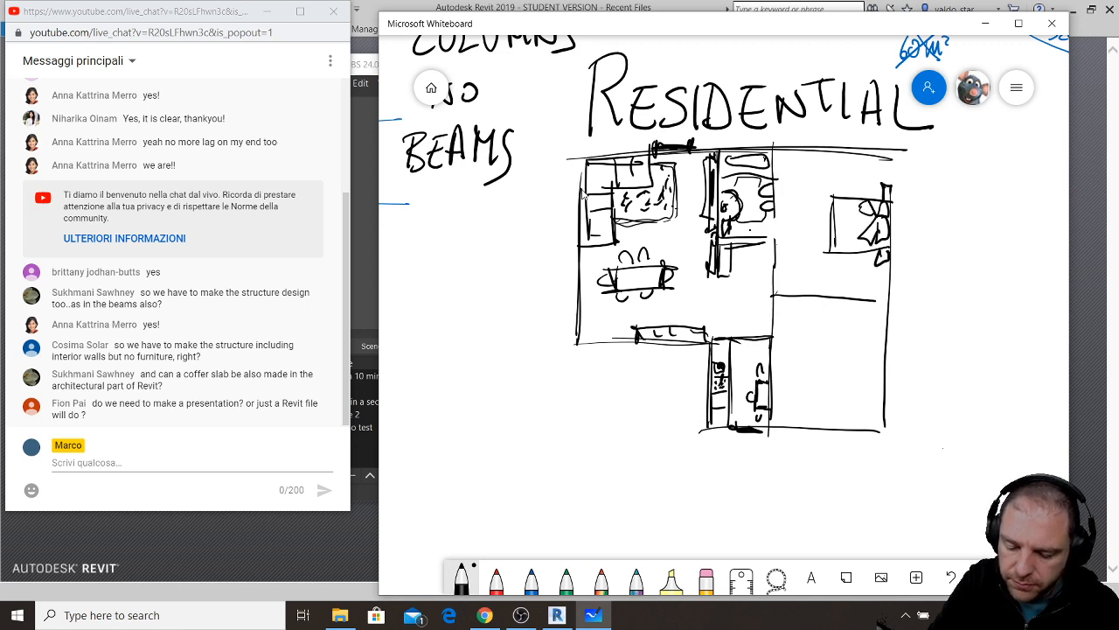
pyautogui.moveTo(773, 177)
pyautogui.mouseDown()
pyautogui.moveTo(799, 178)
pyautogui.moveTo(798, 259)
pyautogui.moveTo(767, 259)
pyautogui.mouseUp()
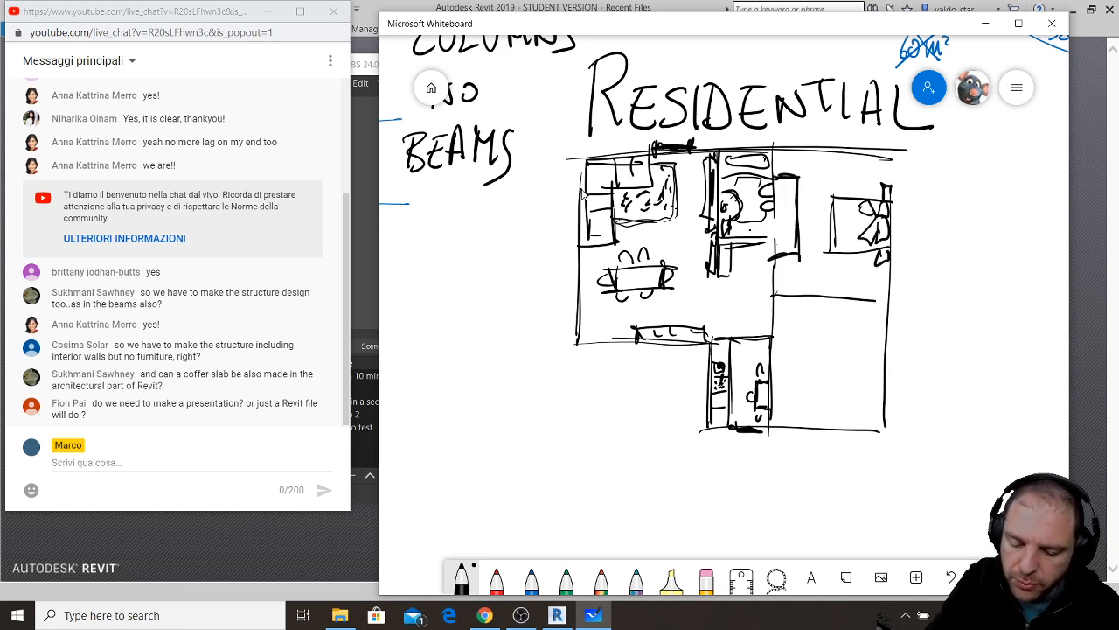
pyautogui.moveTo(841, 144)
pyautogui.mouseDown()
pyautogui.moveTo(839, 164)
pyautogui.moveTo(892, 170)
pyautogui.moveTo(854, 162)
pyautogui.moveTo(875, 170)
pyautogui.moveTo(881, 145)
pyautogui.moveTo(861, 149)
pyautogui.mouseUp()
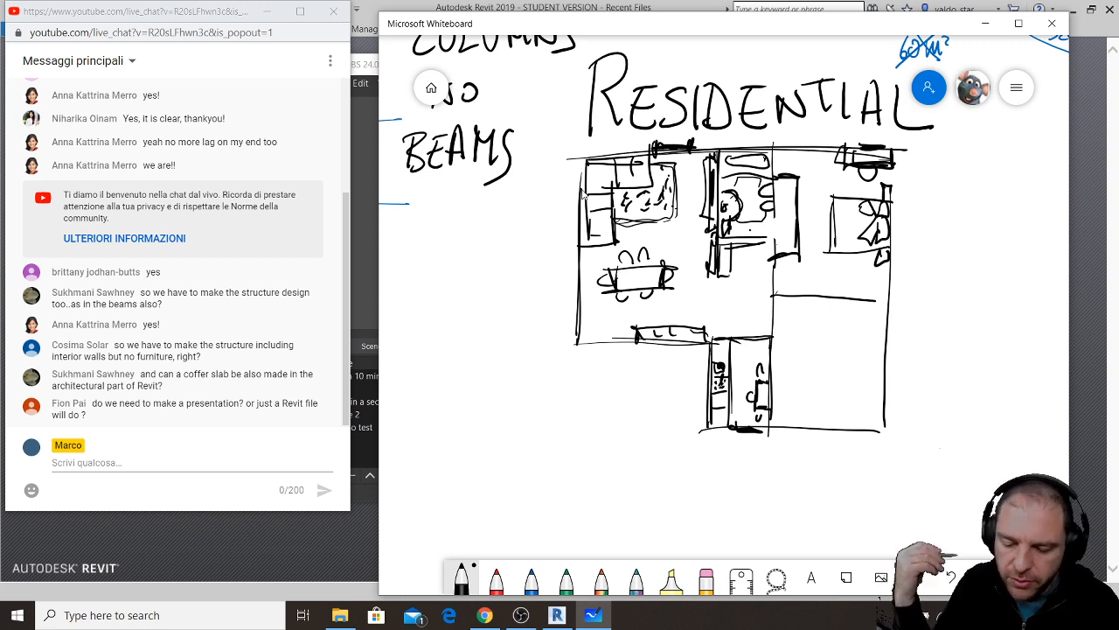
pyautogui.moveTo(777, 268)
pyautogui.mouseDown()
pyautogui.moveTo(799, 278)
pyautogui.moveTo(787, 289)
pyautogui.moveTo(883, 286)
pyautogui.moveTo(885, 301)
pyautogui.moveTo(804, 299)
pyautogui.mouseUp()
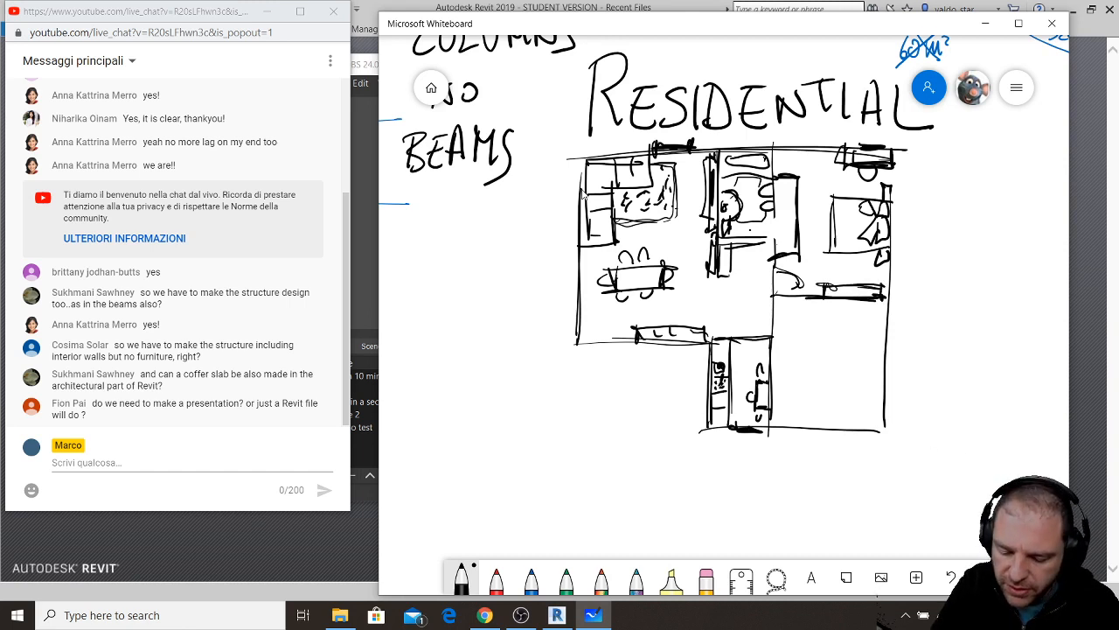
# - Sketch two single beds with pillows and nightstands against the outer wall of the lower bedroom
pyautogui.moveTo(831, 321)
pyautogui.mouseDown()
pyautogui.moveTo(883, 348)
pyautogui.moveTo(881, 323)
pyautogui.mouseUp()
pyautogui.moveTo(823, 374)
pyautogui.mouseDown()
pyautogui.moveTo(883, 395)
pyautogui.moveTo(880, 381)
pyautogui.mouseUp()
pyautogui.moveTo(883, 329)
pyautogui.mouseDown()
pyautogui.moveTo(871, 389)
pyautogui.moveTo(866, 338)
pyautogui.moveTo(860, 390)
pyautogui.mouseUp()
pyautogui.moveTo(878, 348); pyautogui.dragTo(878, 360)
pyautogui.moveTo(880, 306); pyautogui.dragTo(880, 318)
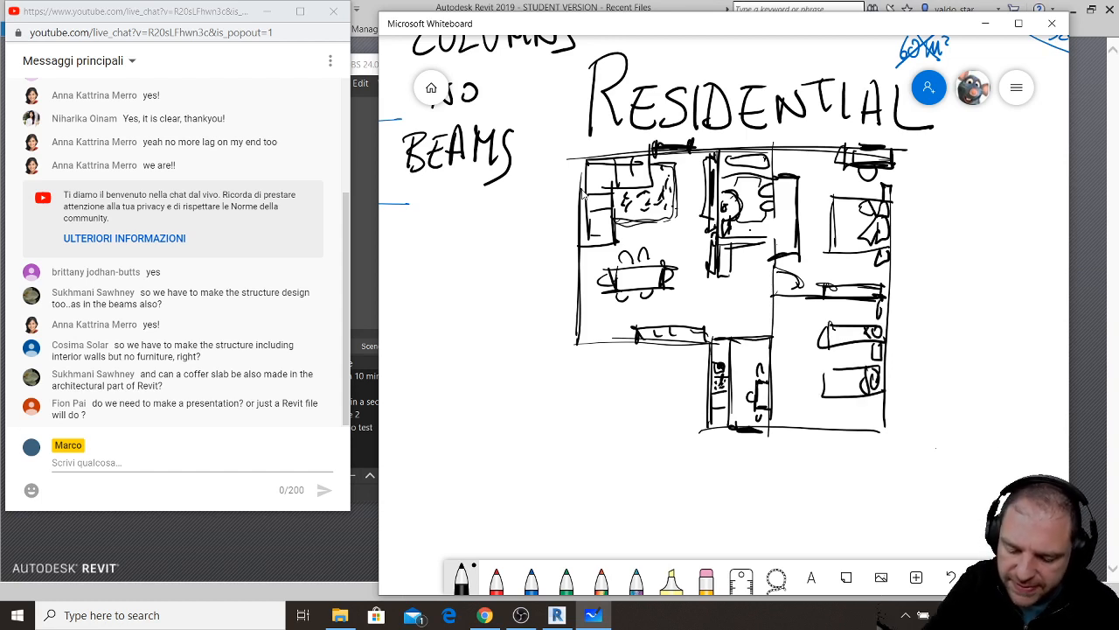
# - Complete the lower bedroom with a door swing, wardrobe, window, narrow corner unit and a desk with a chair
pyautogui.moveTo(764, 332)
pyautogui.mouseDown()
pyautogui.moveTo(787, 327)
pyautogui.moveTo(788, 414)
pyautogui.moveTo(792, 400)
pyautogui.mouseUp()
pyautogui.moveTo(769, 354)
pyautogui.mouseDown()
pyautogui.moveTo(792, 330)
pyautogui.moveTo(805, 425)
pyautogui.moveTo(853, 428)
pyautogui.moveTo(806, 433)
pyautogui.mouseUp()
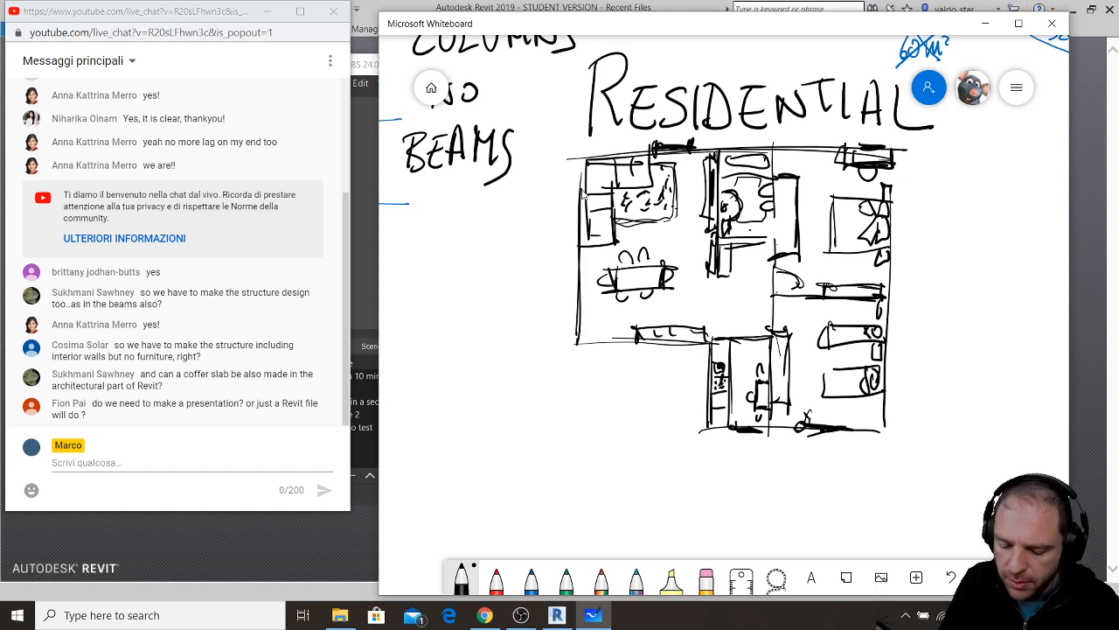
pyautogui.moveTo(870, 395)
pyautogui.mouseDown()
pyautogui.moveTo(871, 430)
pyautogui.moveTo(879, 421)
pyautogui.mouseUp()
pyautogui.moveTo(873, 415); pyautogui.dragTo(873, 434)
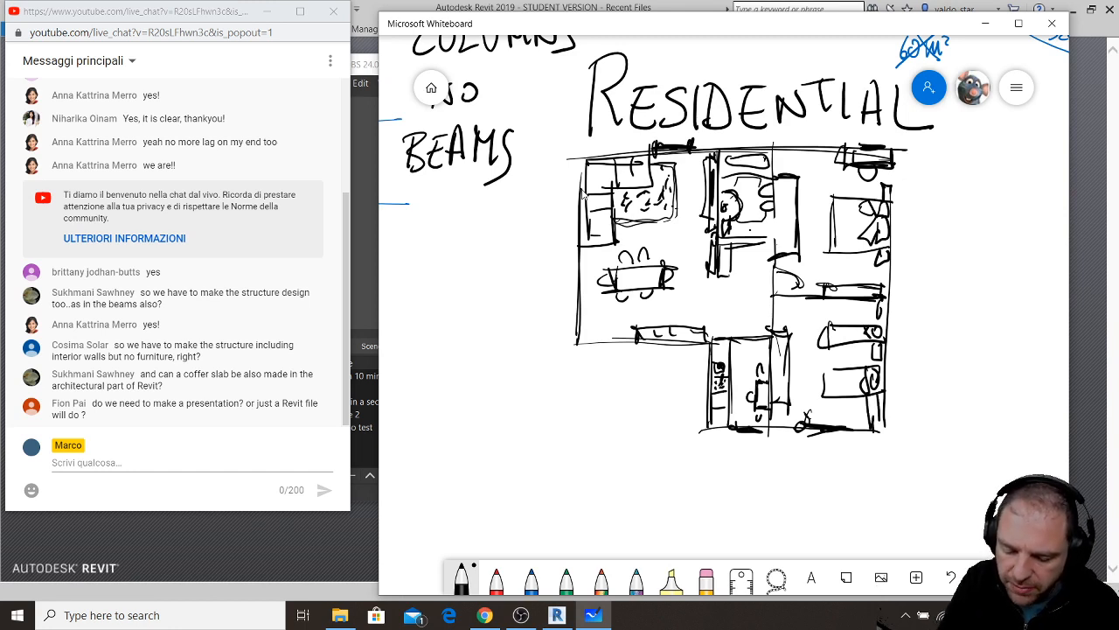
pyautogui.moveTo(784, 398)
pyautogui.mouseDown()
pyautogui.moveTo(803, 421)
pyautogui.moveTo(796, 391)
pyautogui.moveTo(779, 424)
pyautogui.mouseUp()
pyautogui.moveTo(785, 404); pyautogui.dragTo(790, 422)
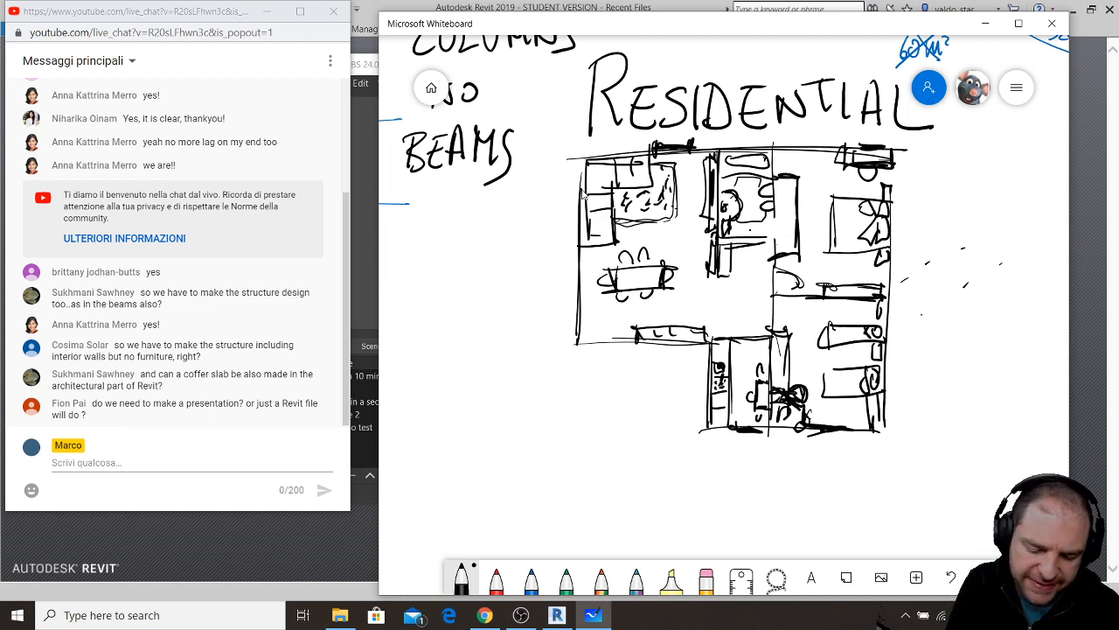
# - Write PDF in large, thick black letters beside the lower part of the floor plan, adding serifs to the strokes
pyautogui.moveTo(447, 389)
pyautogui.mouseDown()
pyautogui.moveTo(444, 472)
pyautogui.moveTo(490, 398)
pyautogui.moveTo(436, 427)
pyautogui.mouseUp()
pyautogui.moveTo(439, 390); pyautogui.dragTo(431, 470)
pyautogui.moveTo(440, 395); pyautogui.dragTo(440, 463)
pyautogui.moveTo(441, 425); pyautogui.dragTo(438, 462)
pyautogui.moveTo(442, 393); pyautogui.dragTo(448, 424)
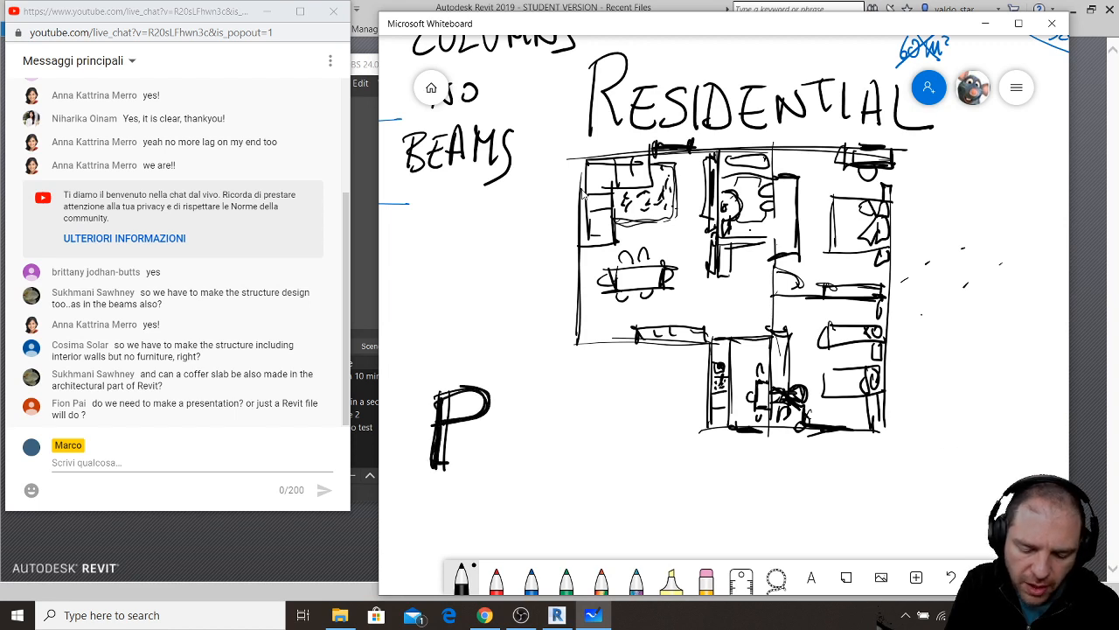
pyautogui.moveTo(497, 391); pyautogui.dragTo(501, 458)
pyautogui.moveTo(498, 385)
pyautogui.mouseDown()
pyautogui.moveTo(551, 412)
pyautogui.moveTo(494, 458)
pyautogui.moveTo(507, 455)
pyautogui.moveTo(504, 397)
pyautogui.mouseUp()
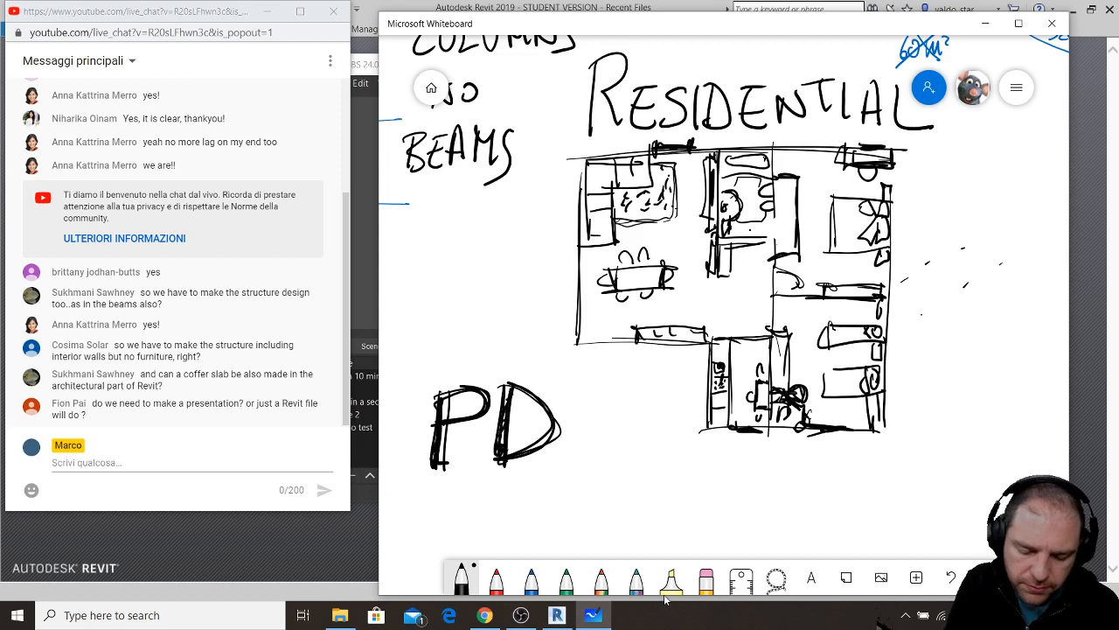
pyautogui.moveTo(577, 383)
pyautogui.mouseDown()
pyautogui.moveTo(577, 463)
pyautogui.moveTo(569, 458)
pyautogui.moveTo(623, 385)
pyautogui.mouseUp()
pyautogui.moveTo(619, 386)
pyautogui.mouseDown()
pyautogui.moveTo(615, 414)
pyautogui.moveTo(598, 418)
pyautogui.mouseUp()
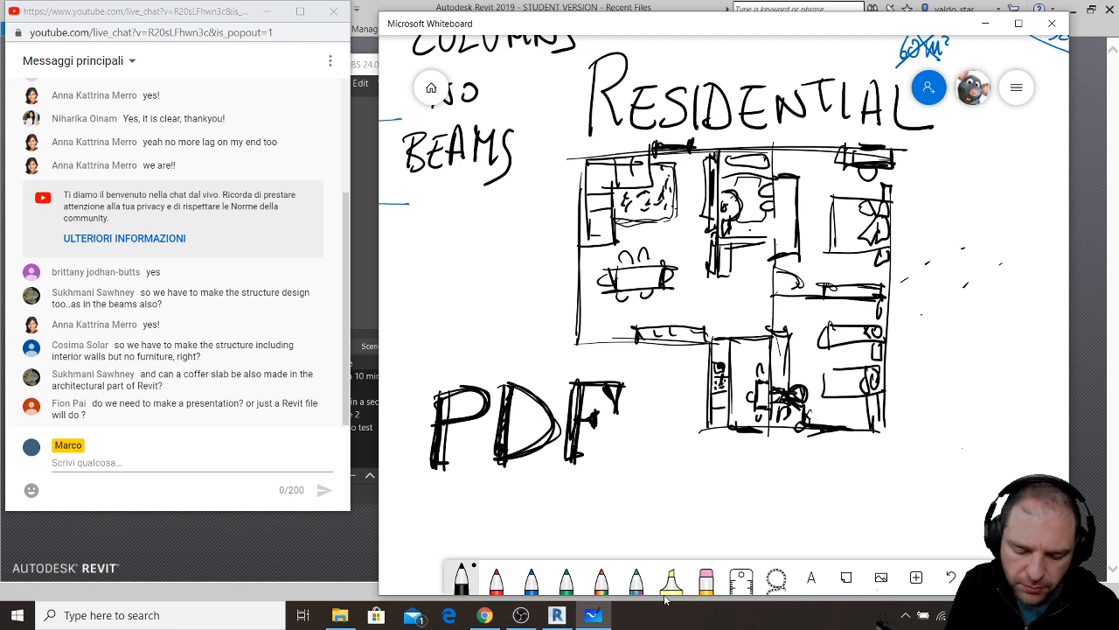
pyautogui.moveTo(432, 453); pyautogui.dragTo(421, 465)
pyautogui.moveTo(465, 388); pyautogui.dragTo(422, 403)
pyautogui.moveTo(511, 385)
pyautogui.mouseDown()
pyautogui.moveTo(497, 394)
pyautogui.moveTo(486, 462)
pyautogui.mouseUp()
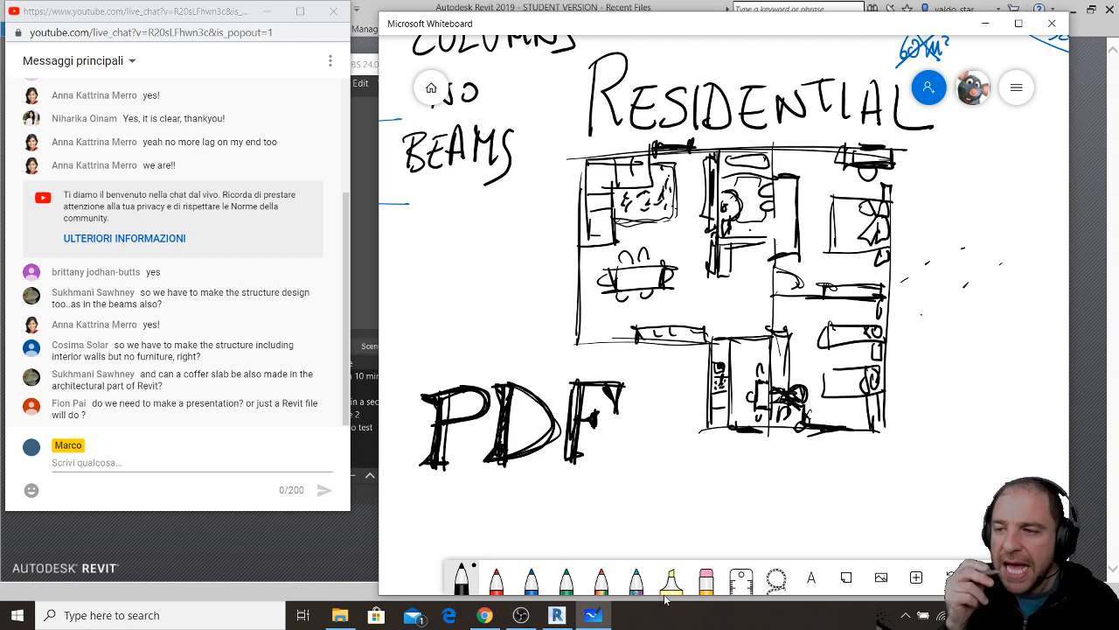
# - Thicken the stem of the letter F in PDF and add a serif at its base
pyautogui.moveTo(576, 382); pyautogui.dragTo(566, 391)
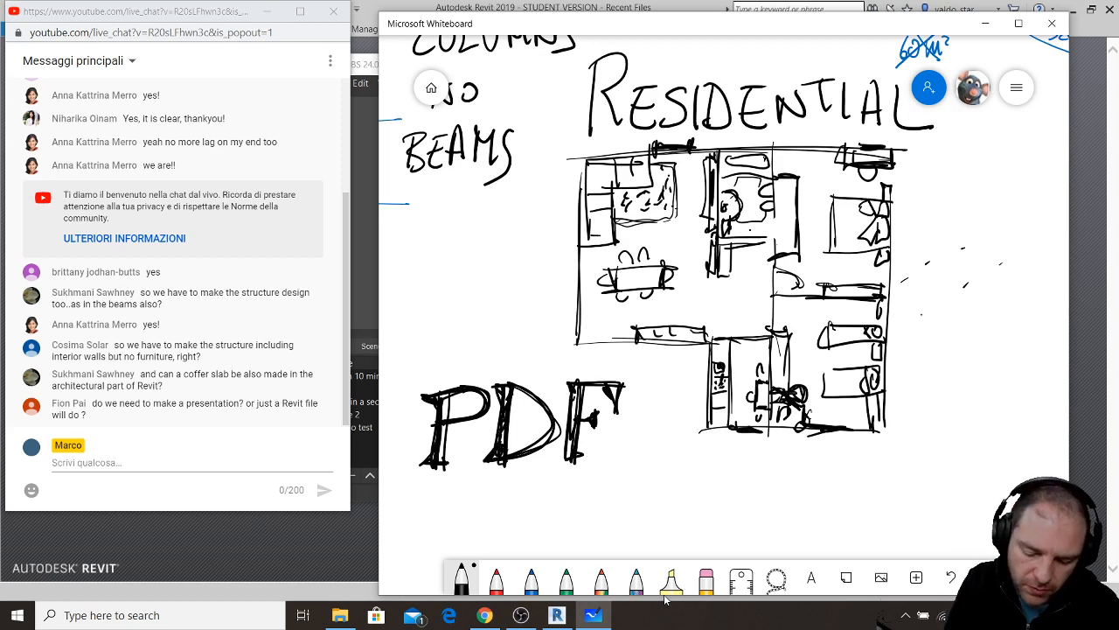
pyautogui.moveTo(564, 434)
pyautogui.mouseDown()
pyautogui.moveTo(554, 463)
pyautogui.moveTo(584, 458)
pyautogui.mouseUp()
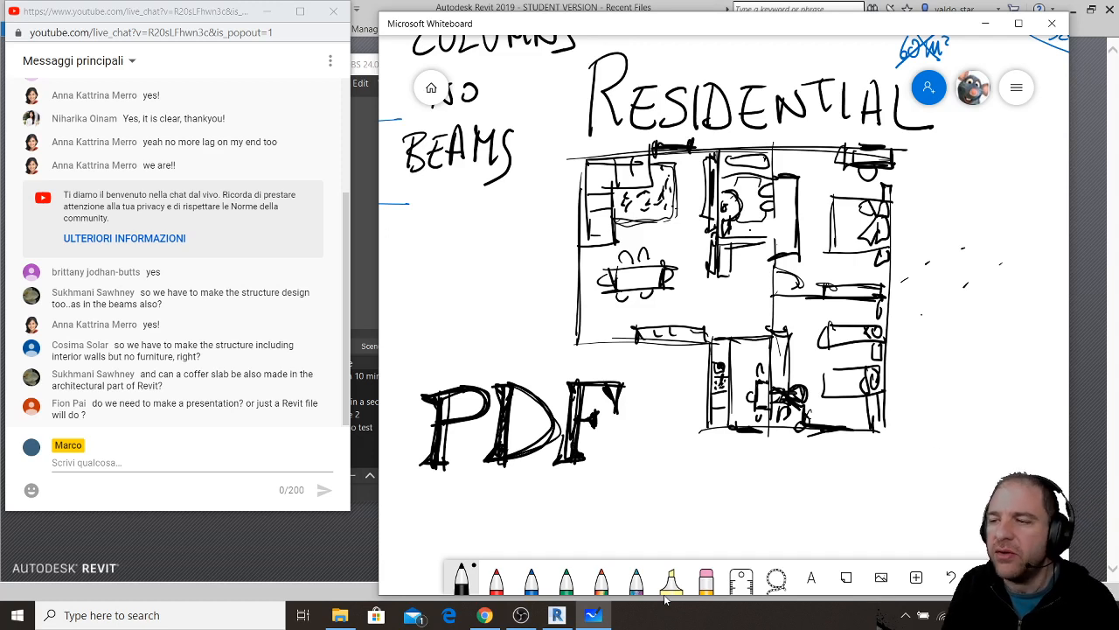
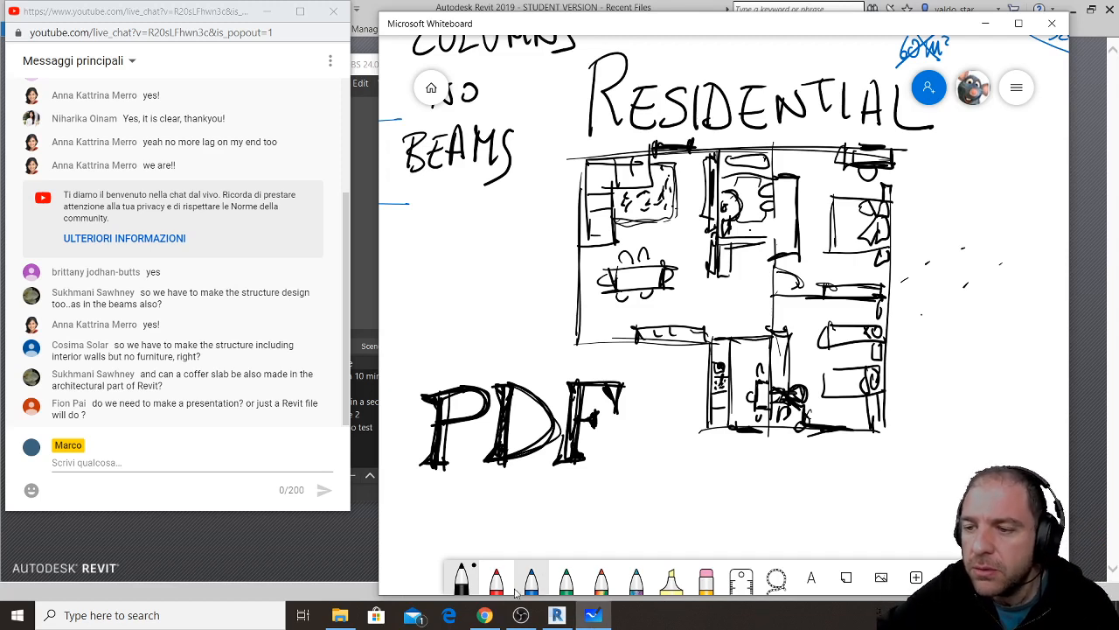
# - Switch to Microsoft Edge and go to Google Drive at drive.google.com
pyautogui.moveTo(492, 623)
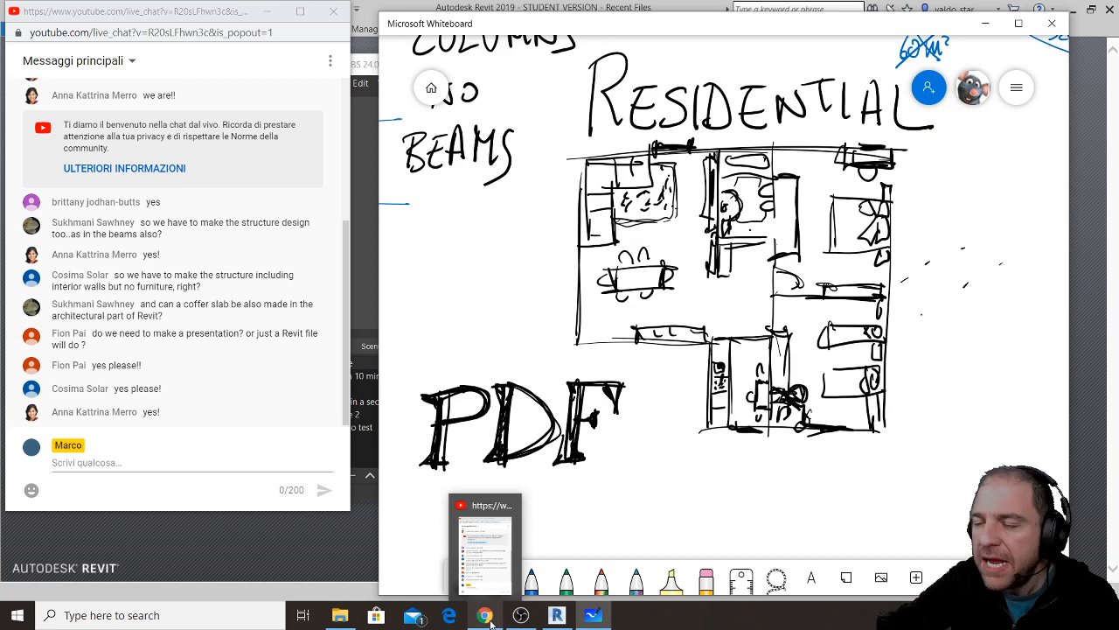
pyautogui.click(452, 621)
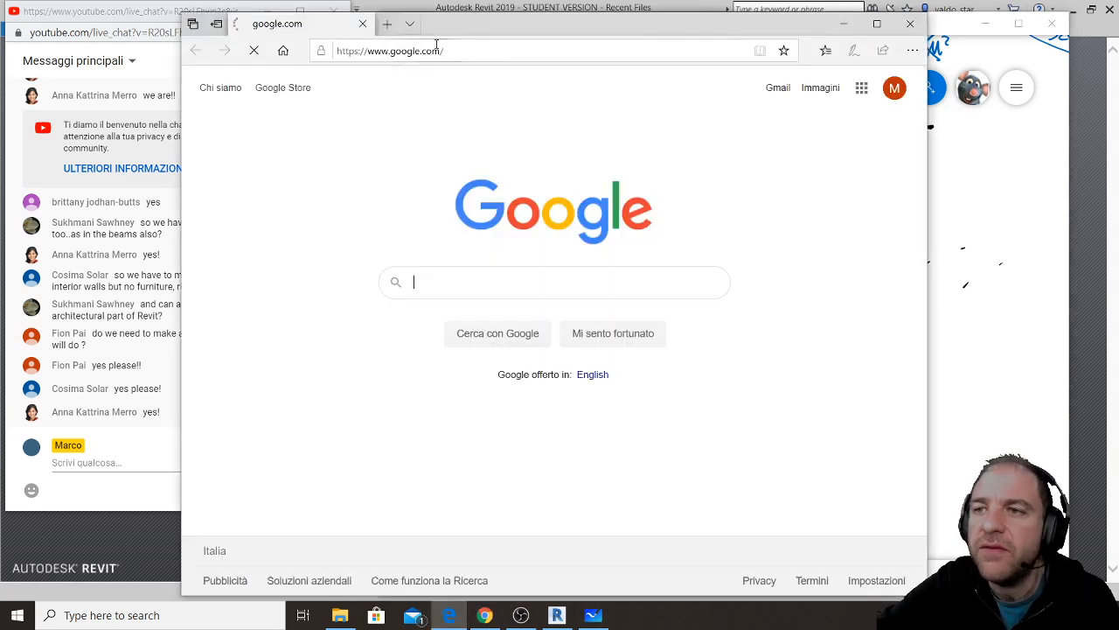
pyautogui.click(476, 49)
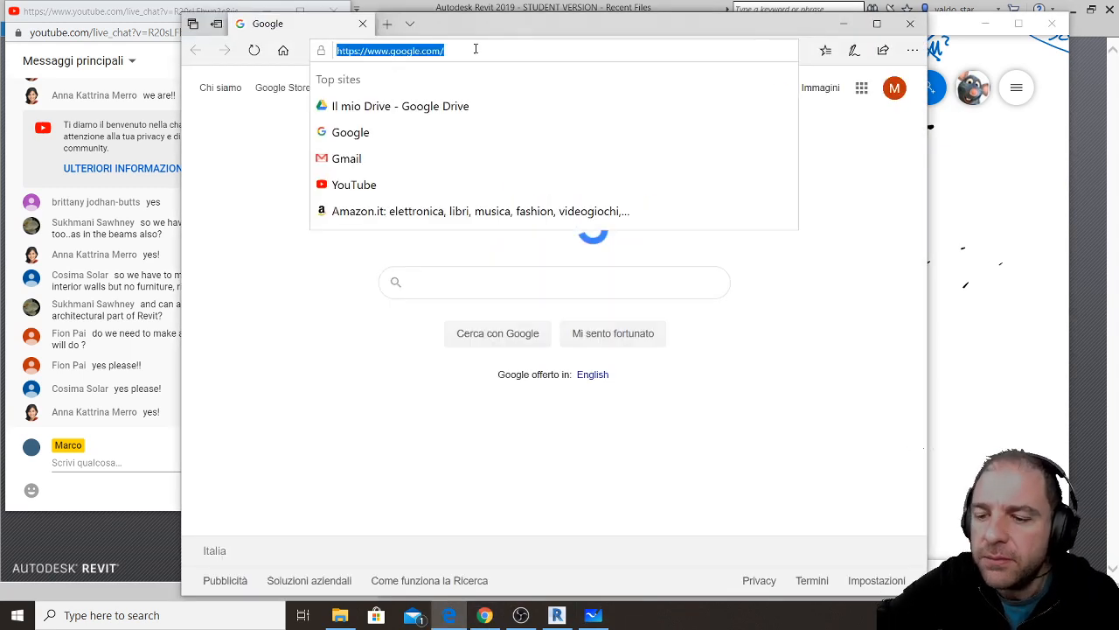
pyautogui.write('drive')
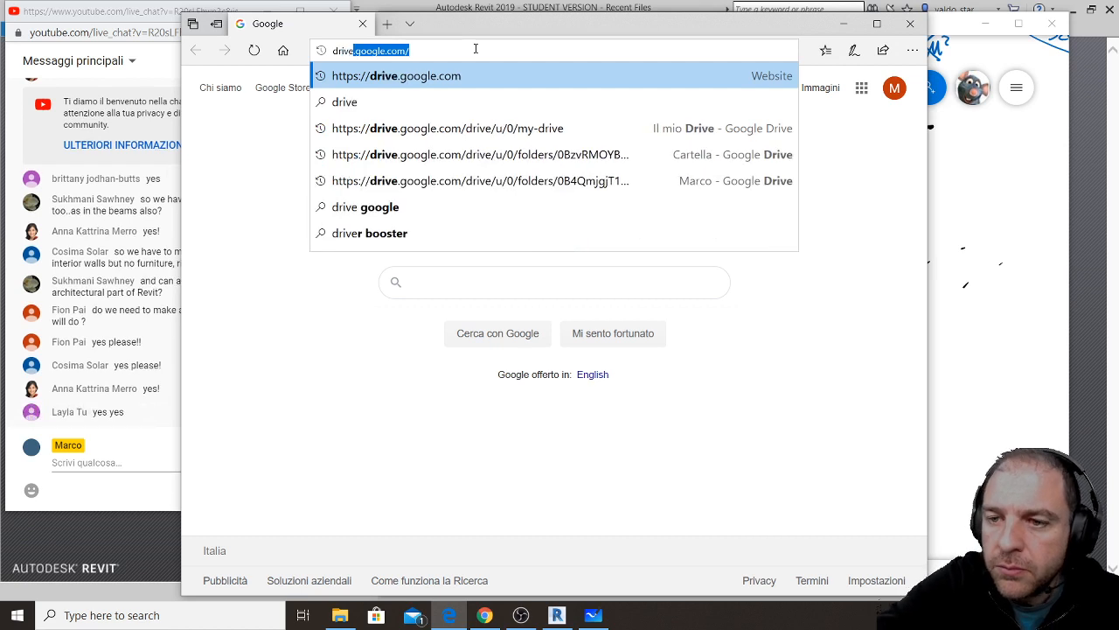
pyautogui.press('Return')
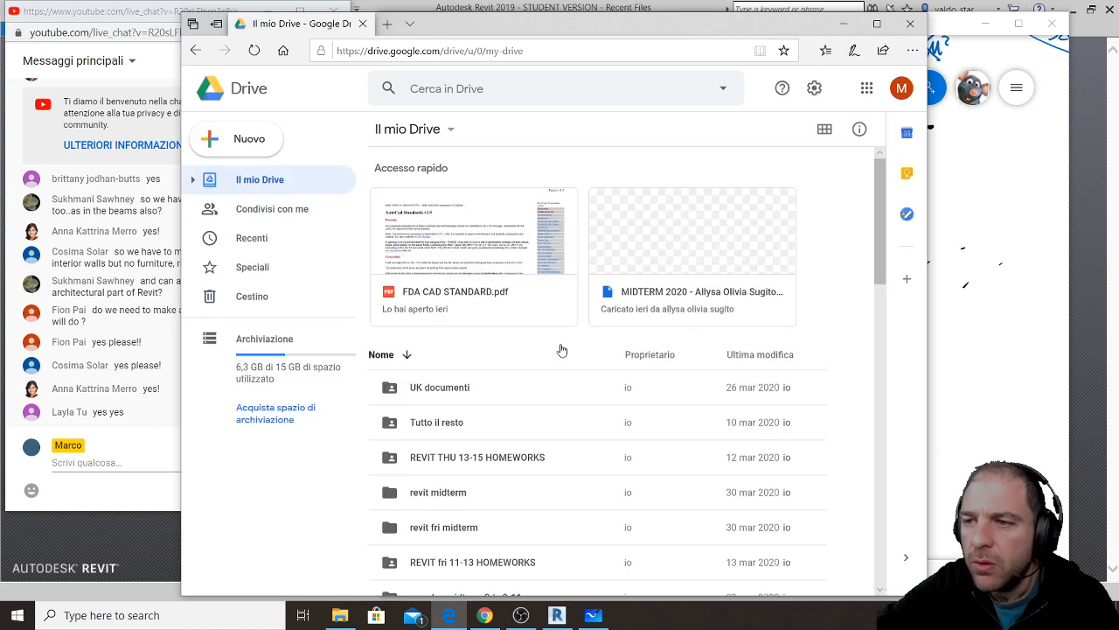
# - Find the student's Residential Revit Final Project PDF in the My Drive file list and open its preview
pyautogui.scroll(-1, 562, 347)
pyautogui.scroll(-15, 561, 342)
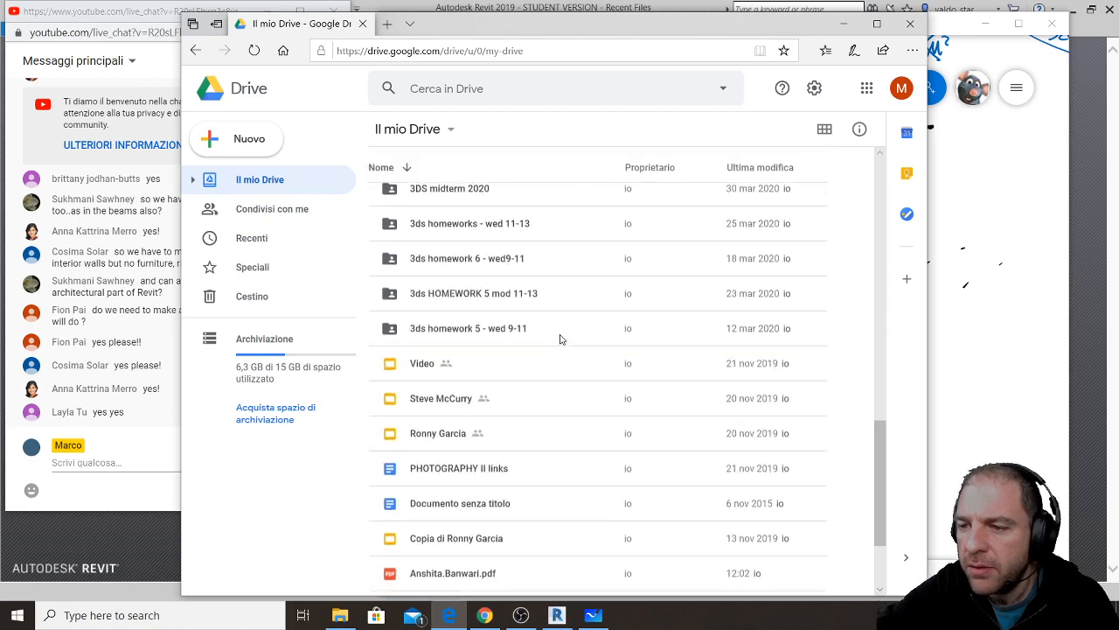
pyautogui.scroll(-1, 849, 372)
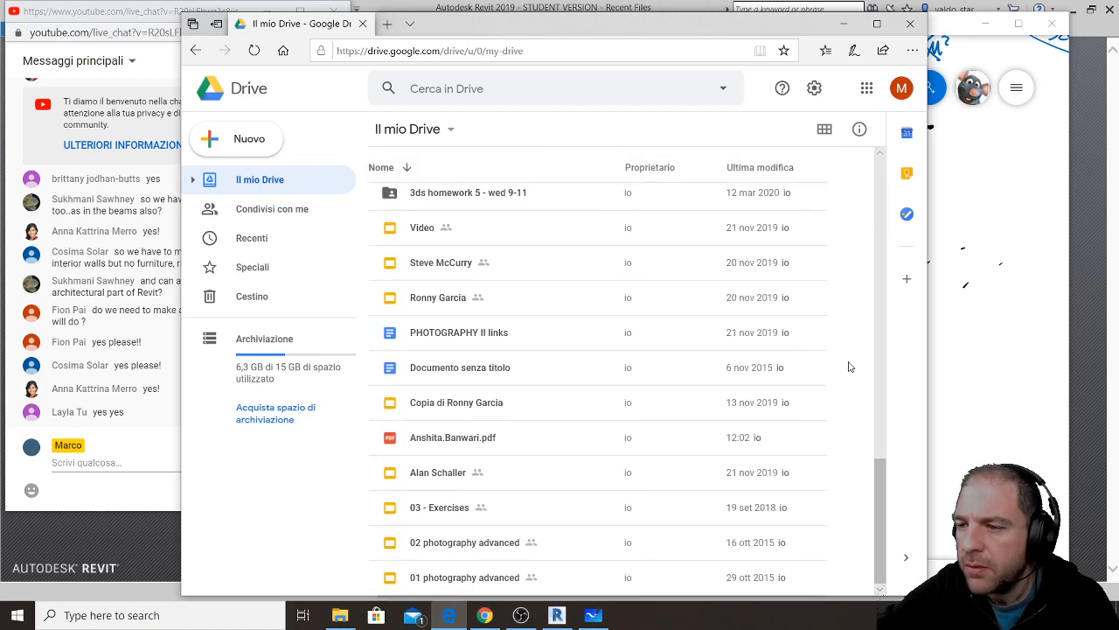
pyautogui.scroll(1, 849, 365)
pyautogui.click(400, 508)
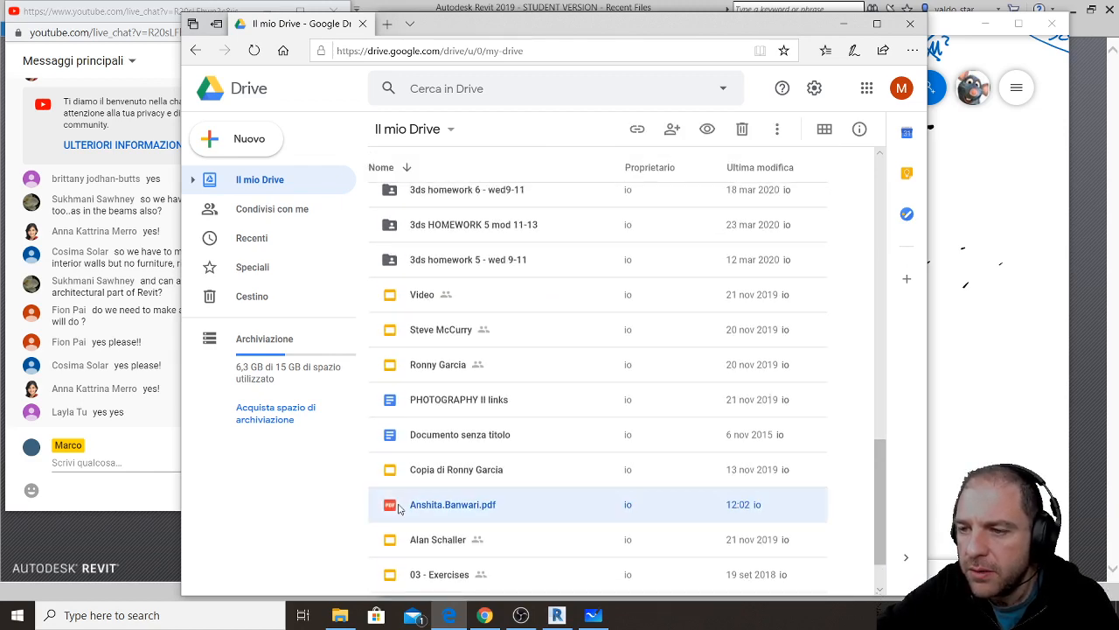
pyautogui.doubleClick(398, 505)
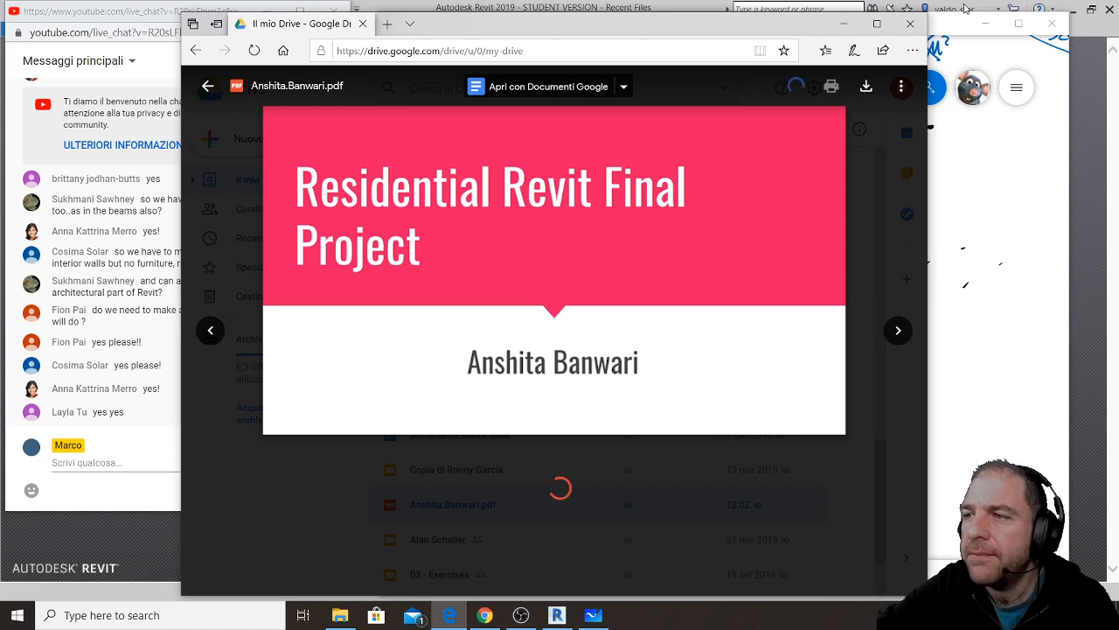
# - Move the browser window clear of the chat messages, try it maximized and restore its smaller size
pyautogui.moveTo(599, 31); pyautogui.dragTo(645, 25)
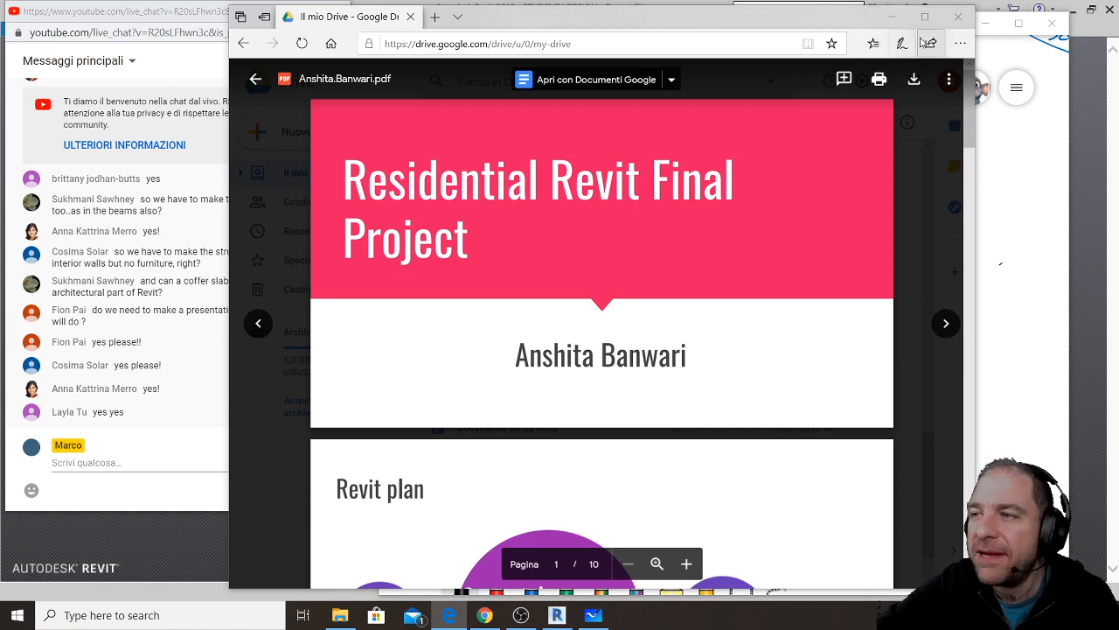
pyautogui.doubleClick(931, 19)
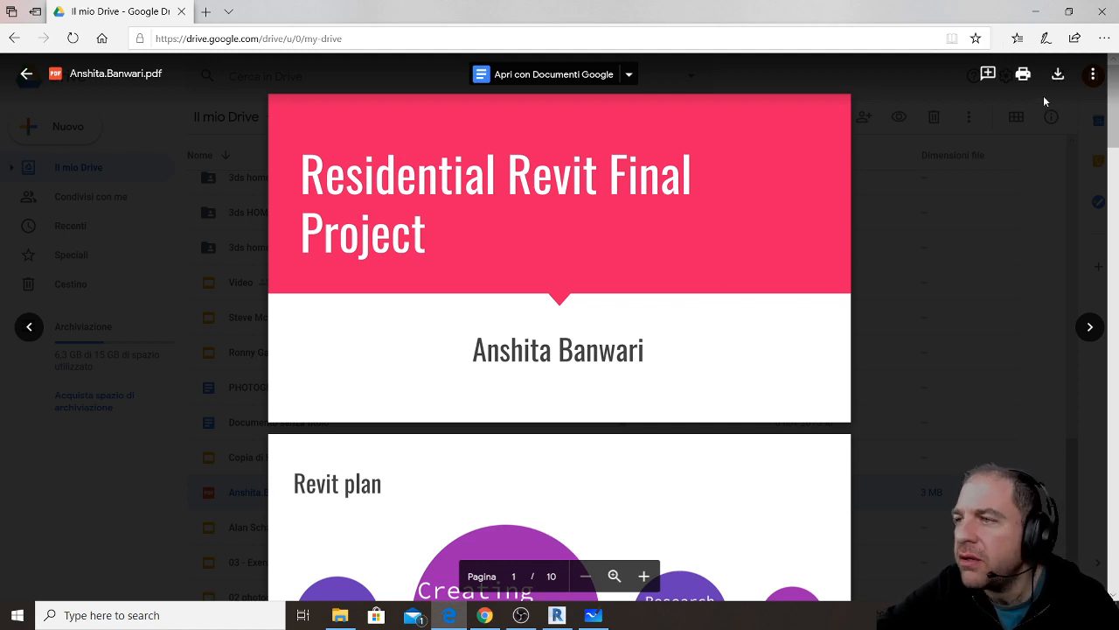
pyautogui.doubleClick(550, 10)
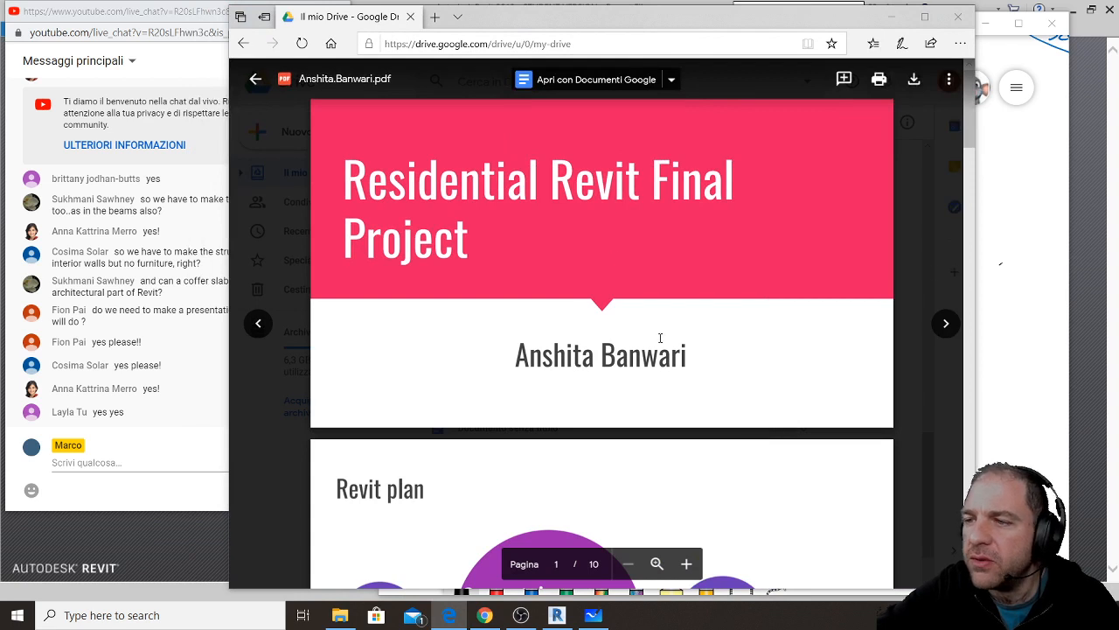
# - Examine the PDF's opening pages, from the title through Revit plan, Design Inspiration and Residential project to the first plan sheet
pyautogui.scroll(-1, 644, 325)
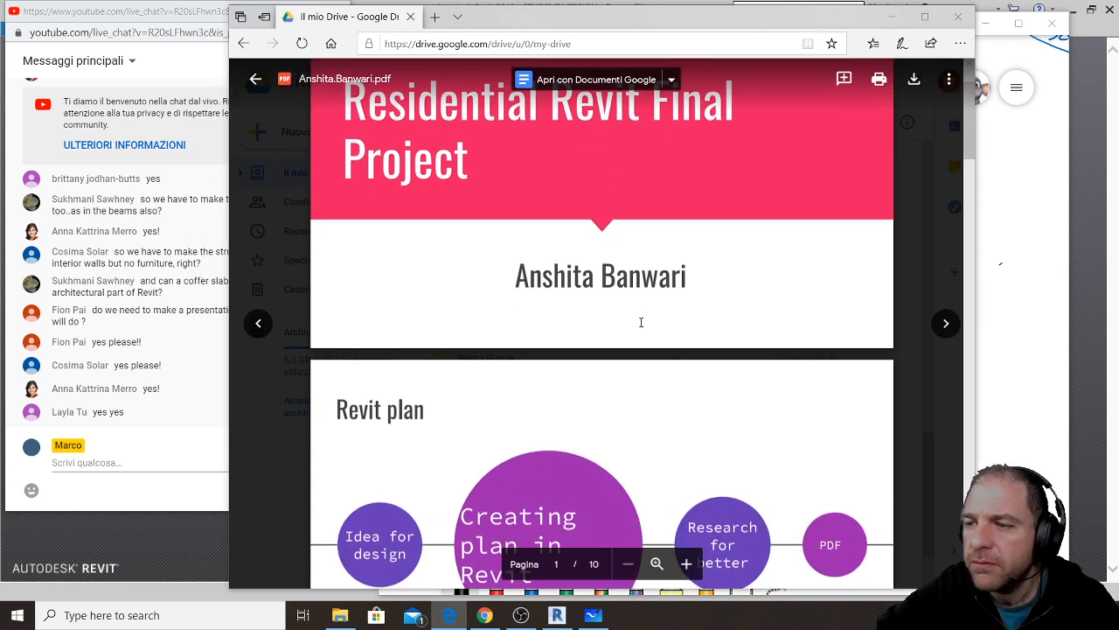
pyautogui.scroll(1, 628, 254)
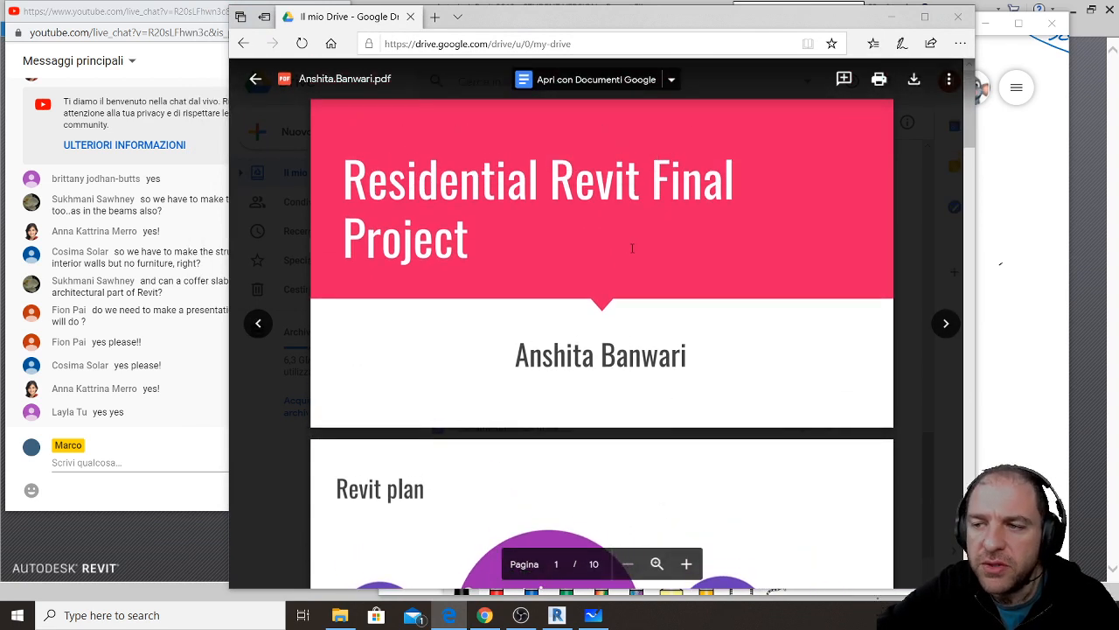
pyautogui.scroll(-2, 632, 249)
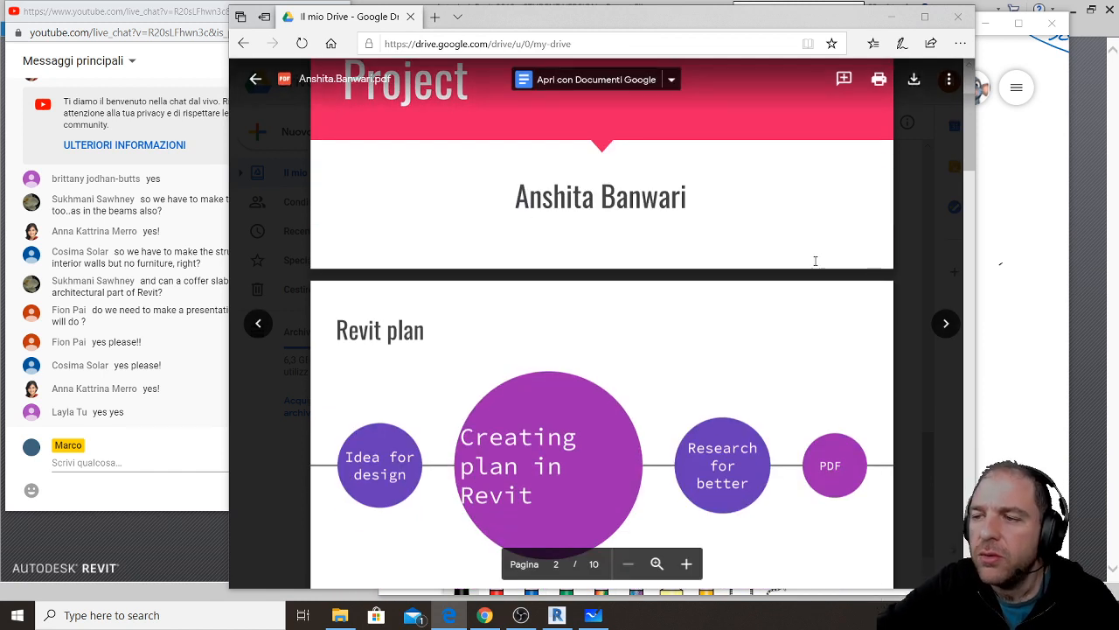
pyautogui.scroll(-1, 815, 261)
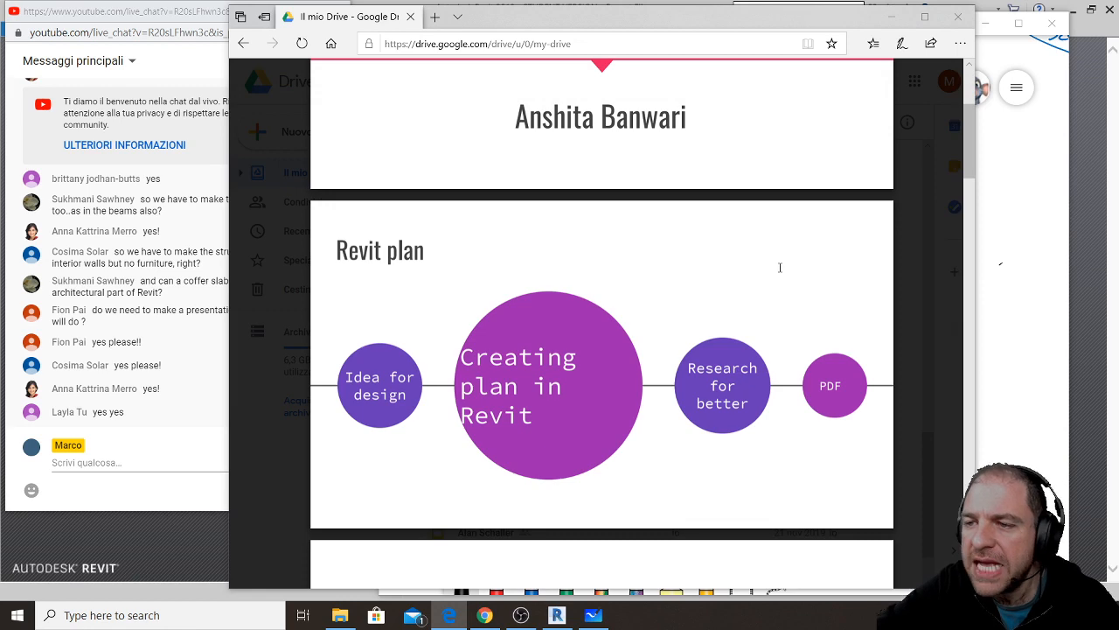
pyautogui.scroll(-3, 780, 268)
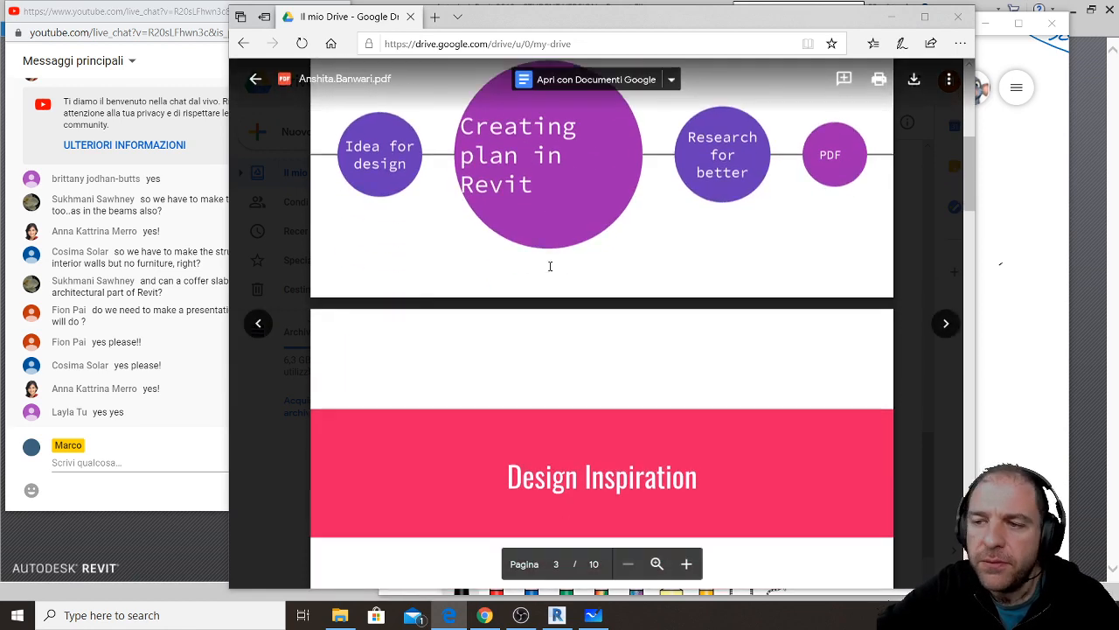
pyautogui.scroll(-2, 552, 262)
pyautogui.scroll(-2, 577, 257)
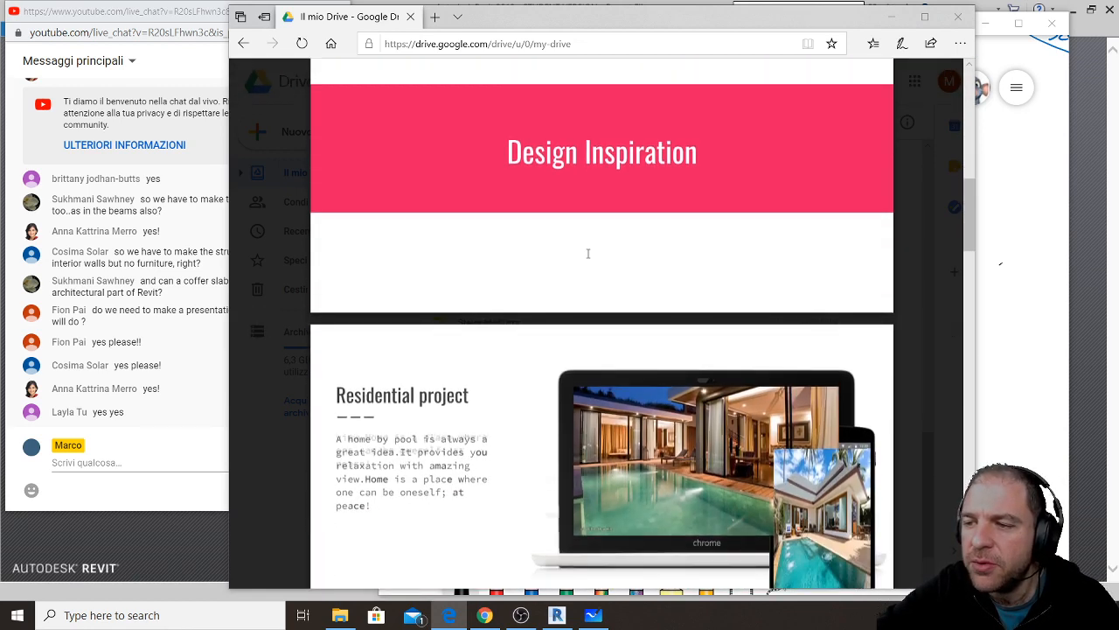
pyautogui.scroll(-2, 587, 253)
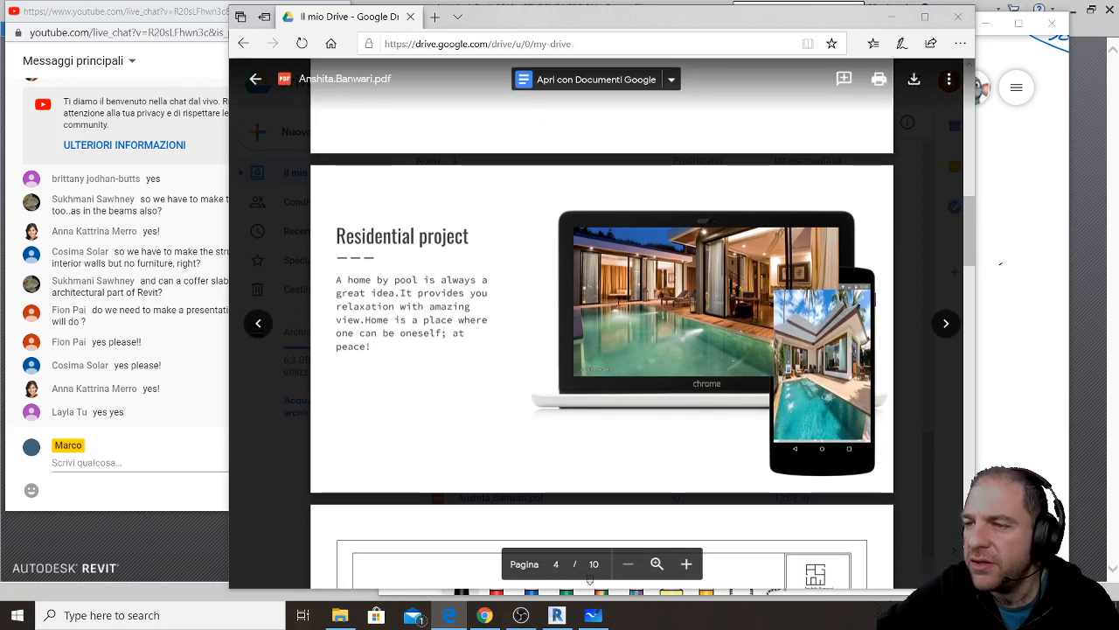
pyautogui.scroll(-3, 619, 293)
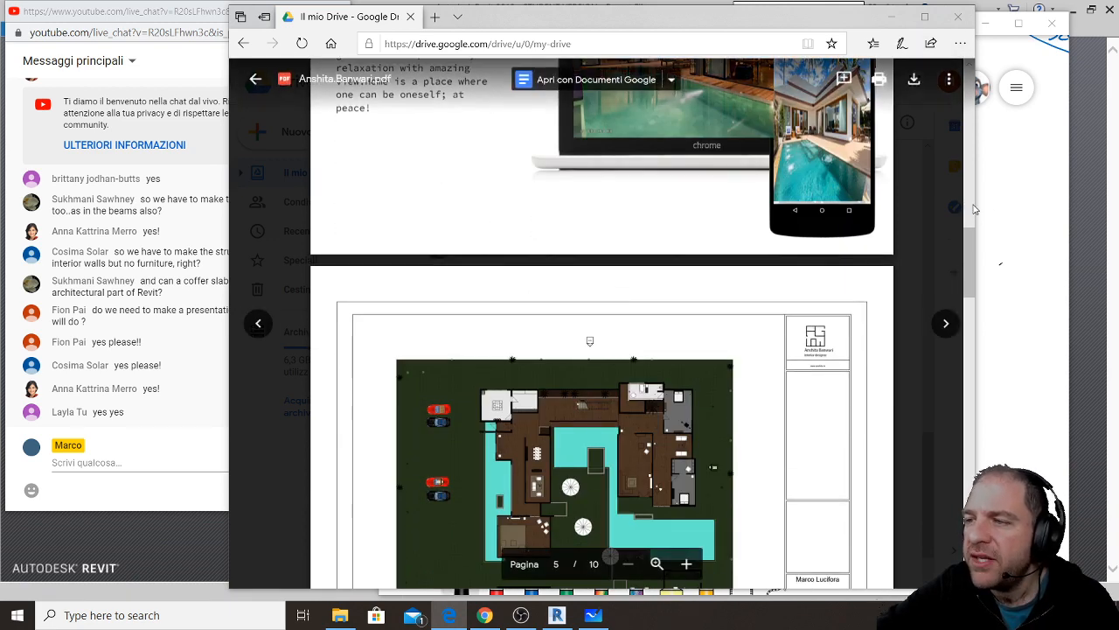
# - Widen the browser window and enlarge the PDF pages to examine the floor plan on sheet A101
pyautogui.moveTo(976, 208); pyautogui.dragTo(1103, 200)
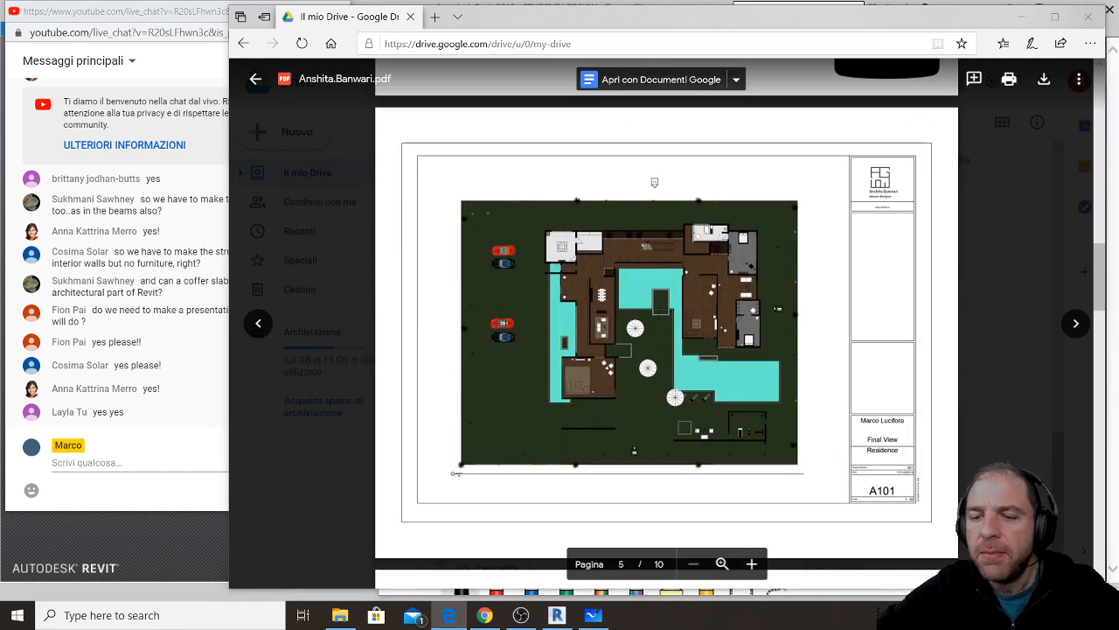
pyautogui.click(722, 564)
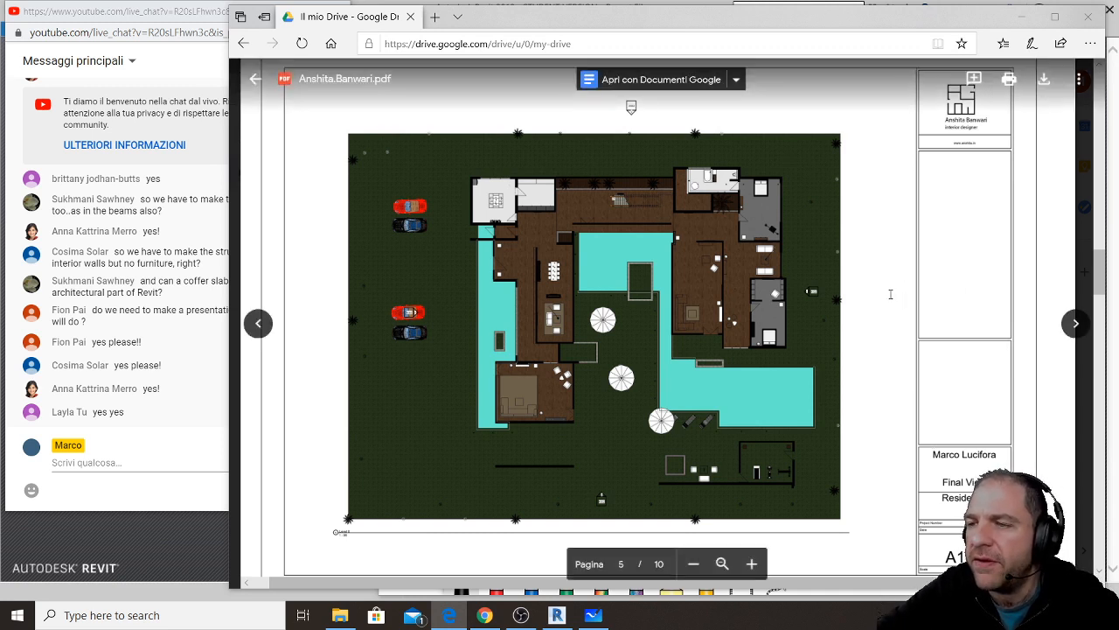
pyautogui.scroll(-1, 859, 278)
pyautogui.scroll(-4, 859, 278)
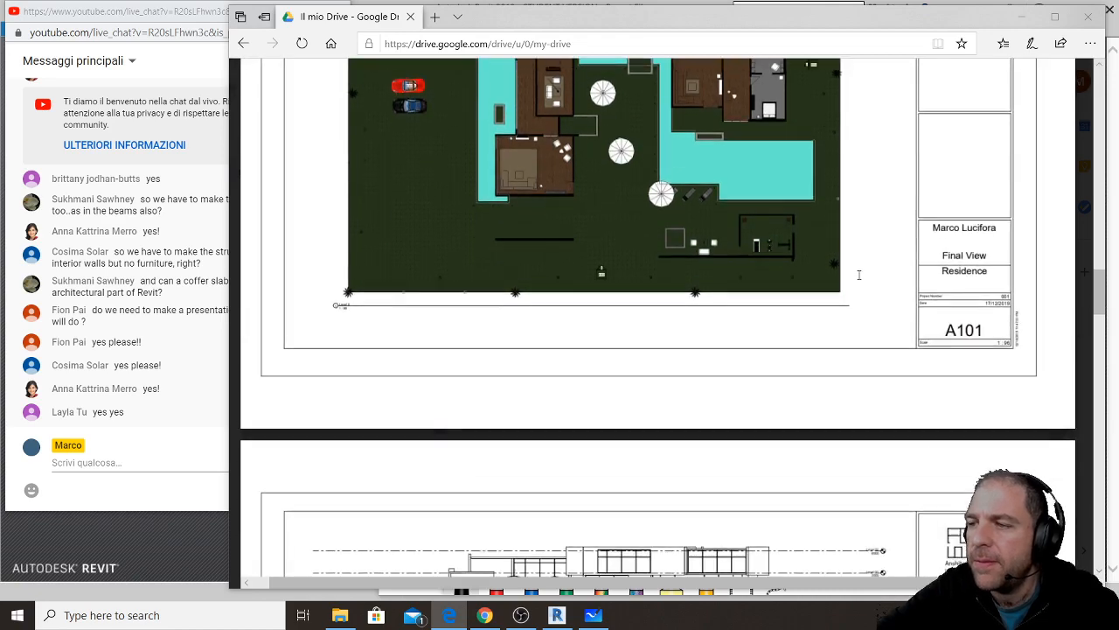
# - Examine the four building elevations on sheet A102 of the student's PDF
pyautogui.scroll(-3, 858, 274)
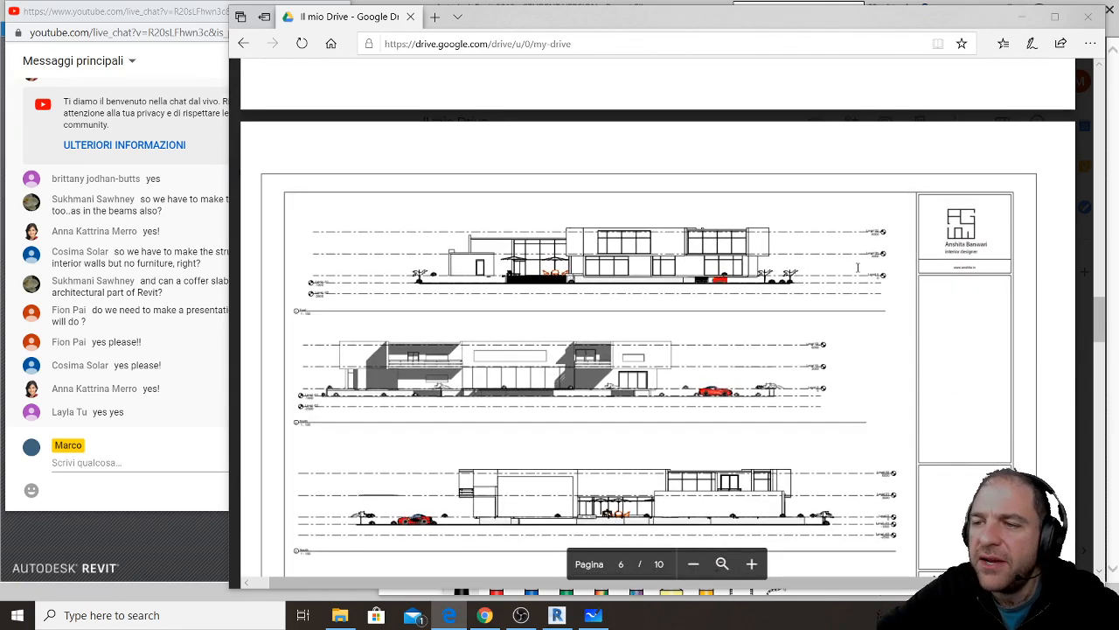
pyautogui.scroll(-3, 858, 266)
pyautogui.scroll(3, 858, 267)
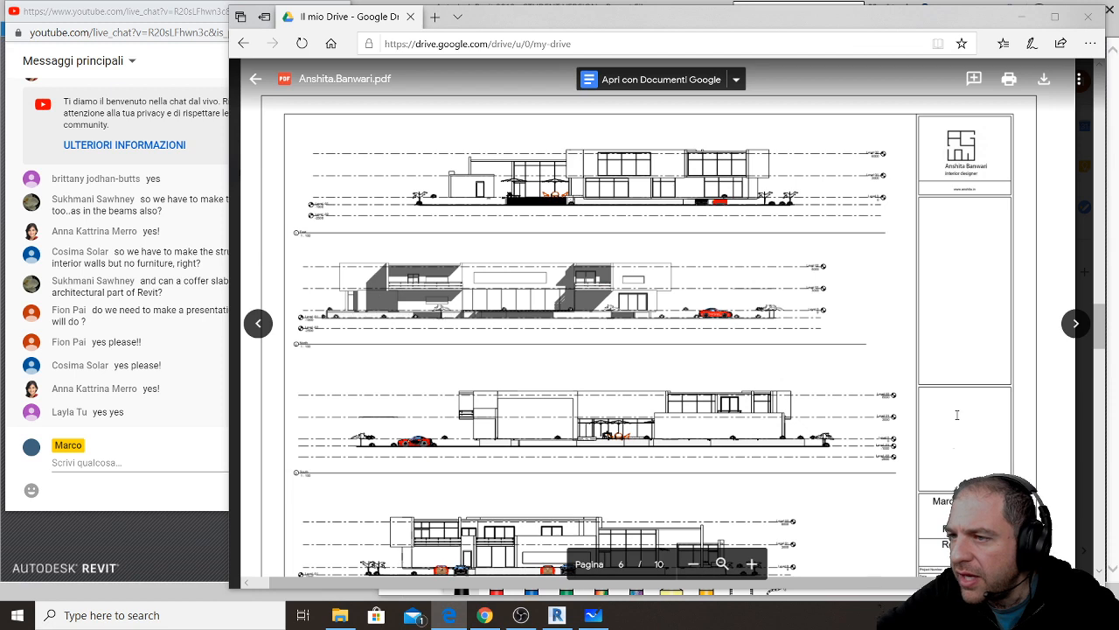
pyautogui.scroll(-1, 957, 415)
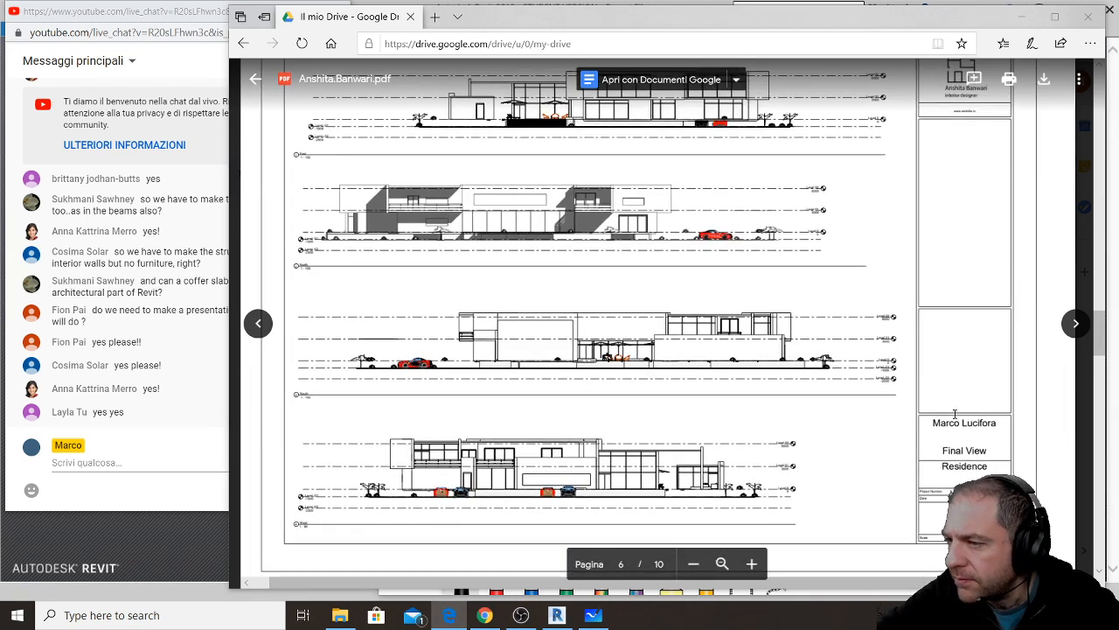
pyautogui.scroll(1, 953, 414)
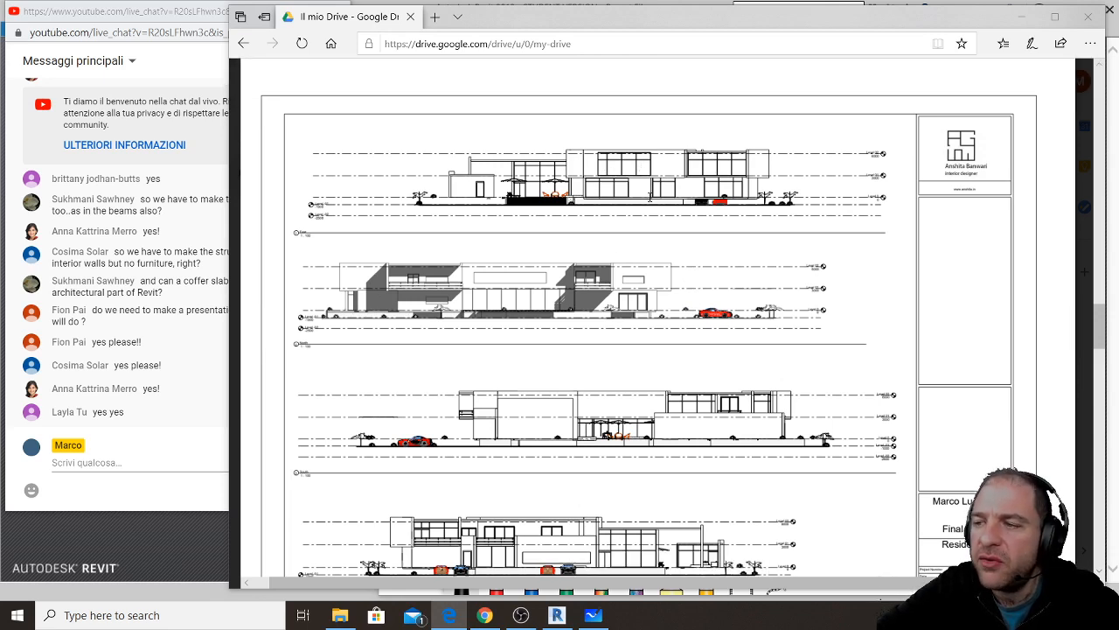
# - Examine the 3D view sheets A103, A104 and A105 and the PDF's last page
pyautogui.scroll(-5, 649, 197)
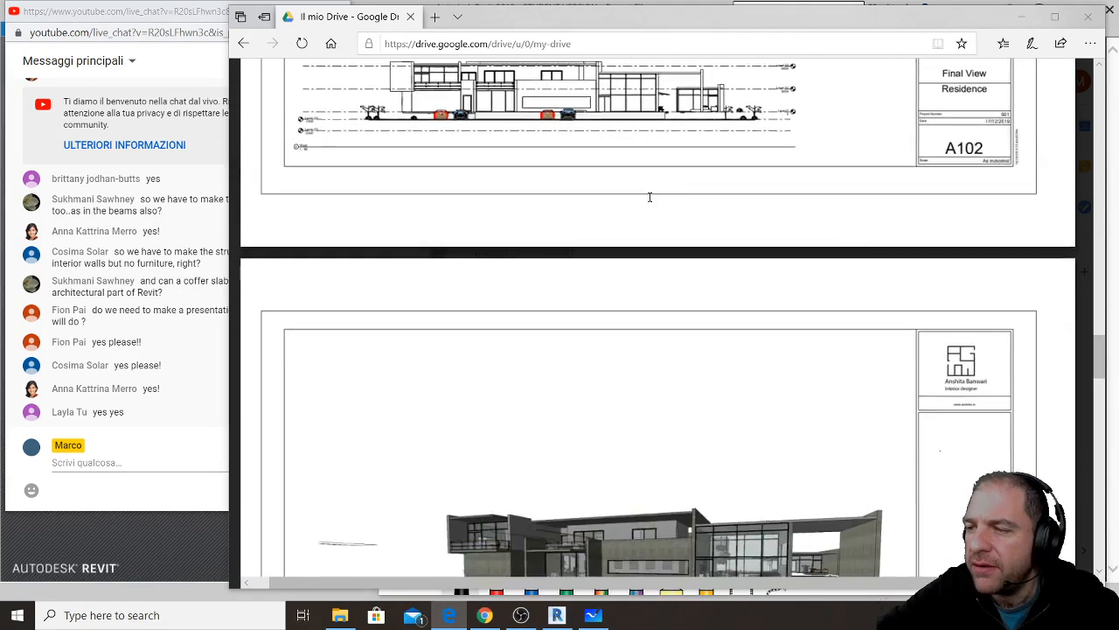
pyautogui.scroll(-4, 649, 197)
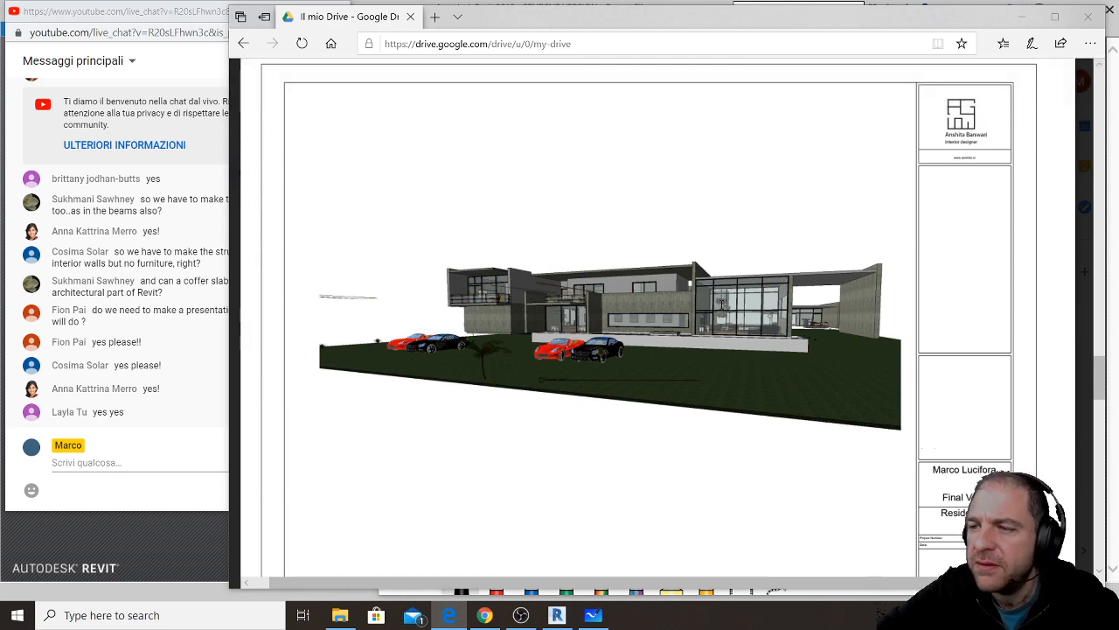
pyautogui.scroll(-4, 721, 300)
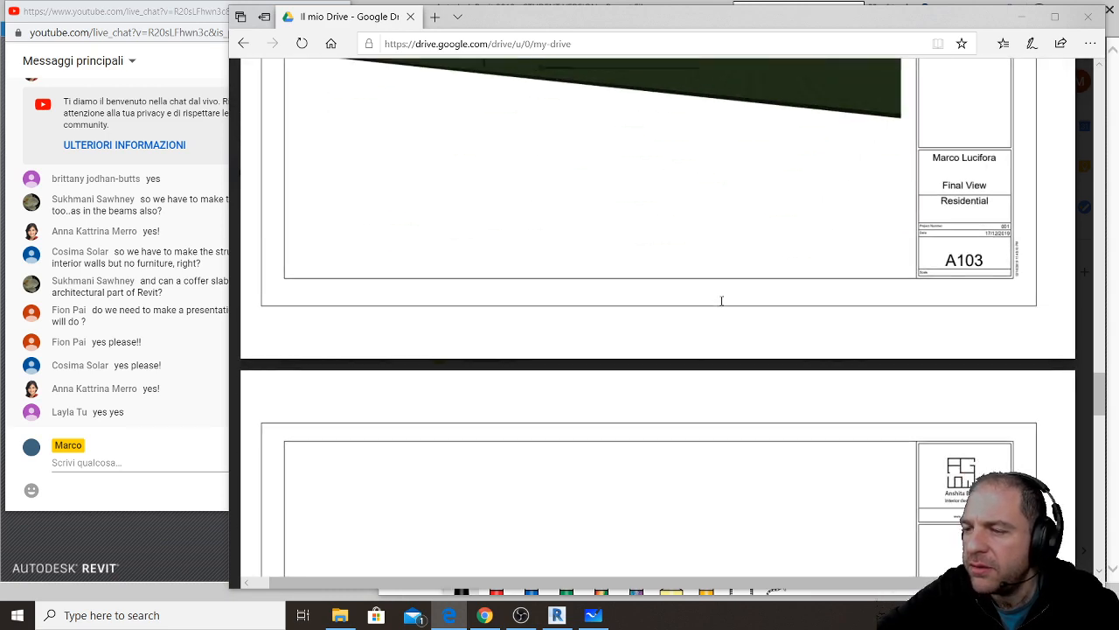
pyautogui.scroll(-5, 722, 299)
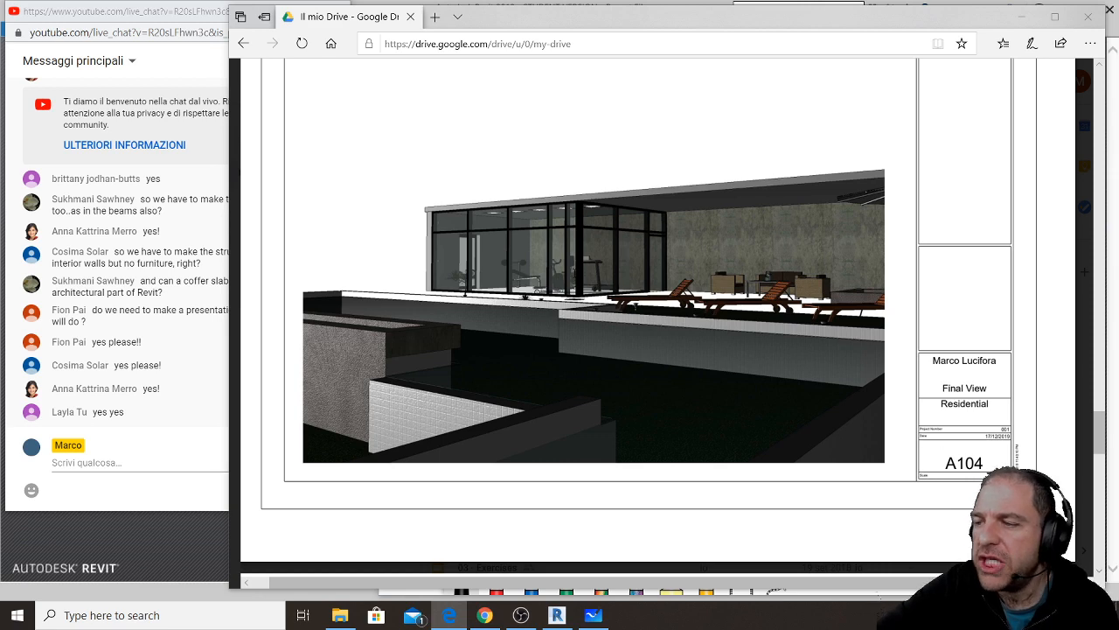
pyautogui.scroll(-4, 574, 264)
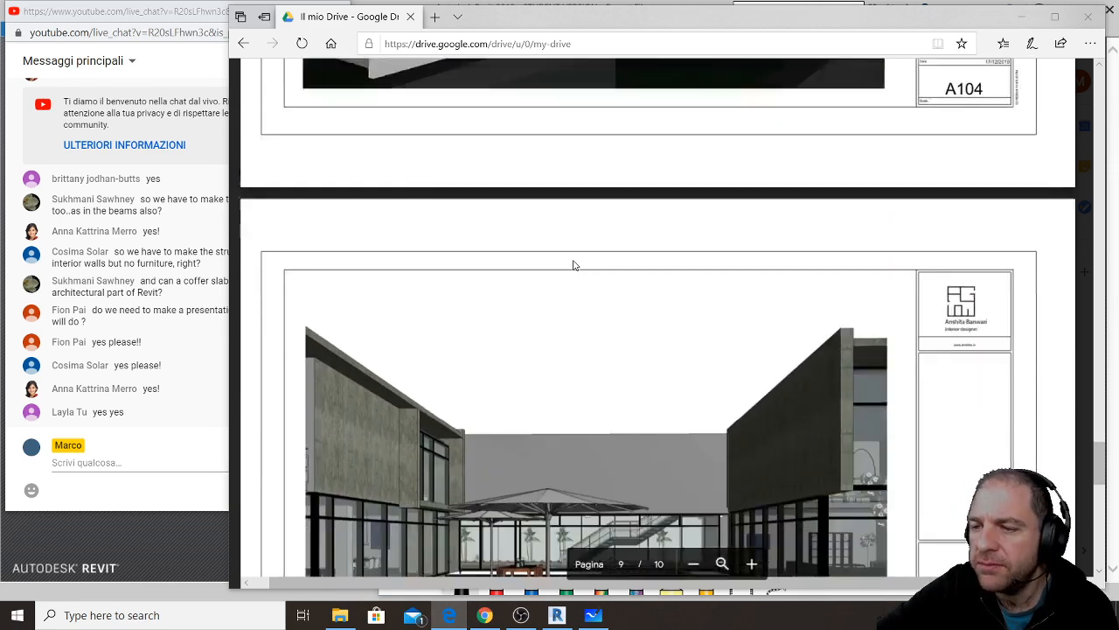
pyautogui.scroll(-3, 574, 264)
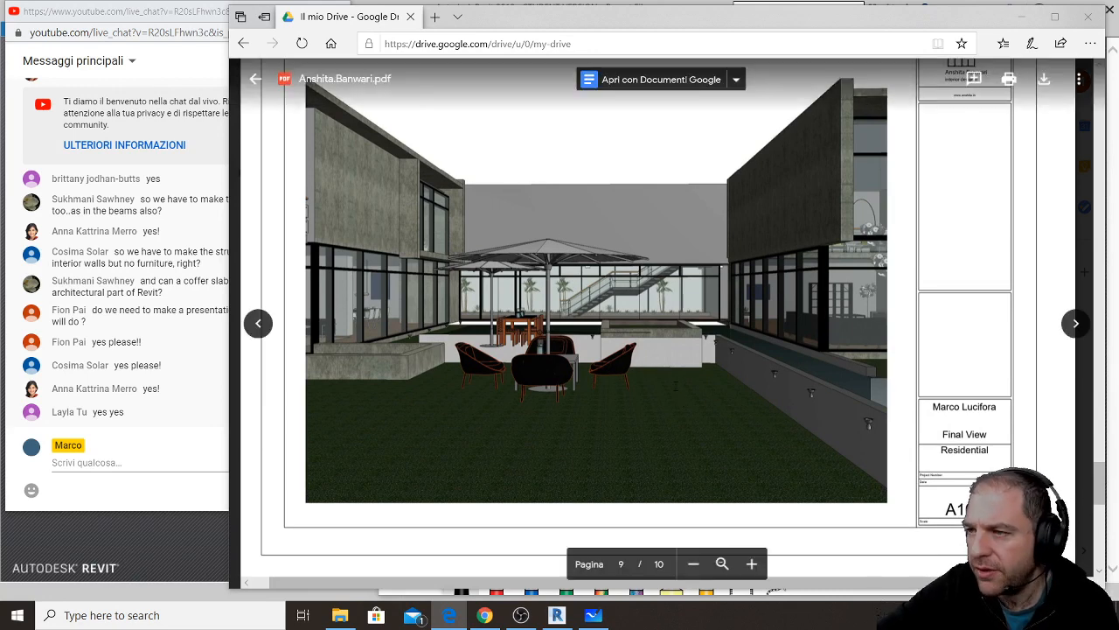
pyautogui.scroll(-1, 676, 385)
pyautogui.scroll(-1, 848, 221)
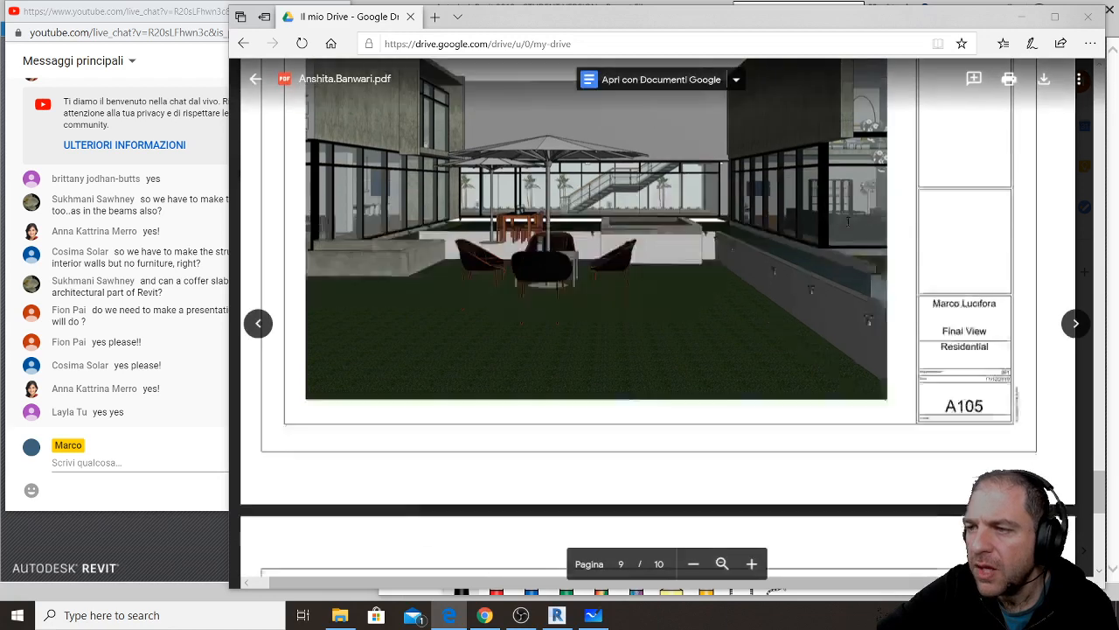
pyautogui.scroll(-7, 847, 221)
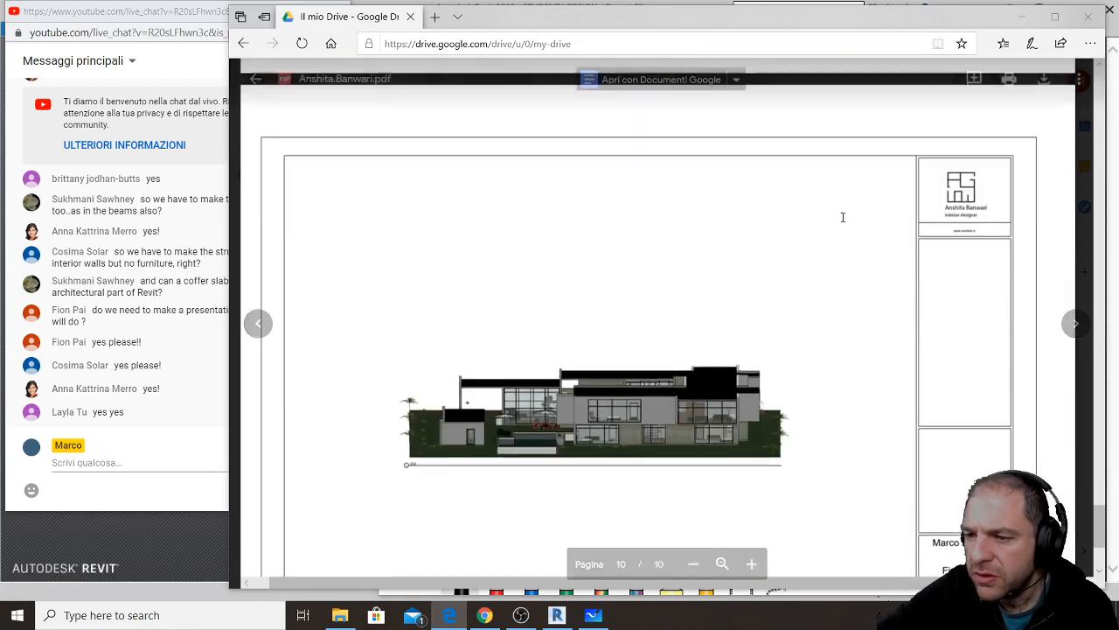
pyautogui.scroll(-3, 842, 216)
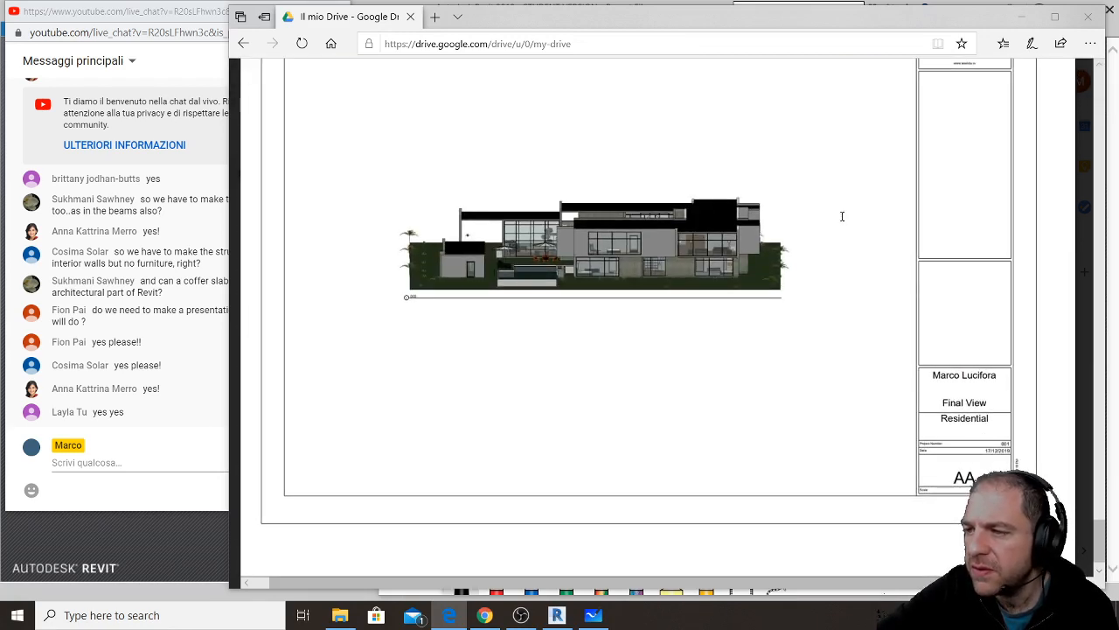
# - Go back through the PDF from the last page past the 3D views and elevations to the floor plan and the Design Inspiration page
pyautogui.scroll(10, 662, 251)
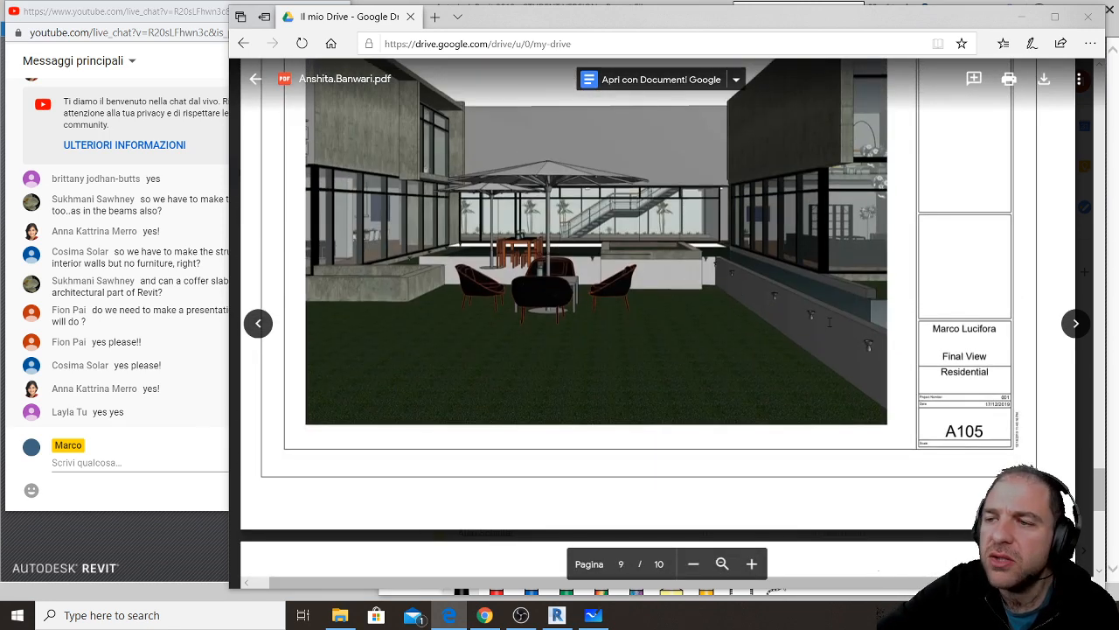
pyautogui.scroll(2, 821, 317)
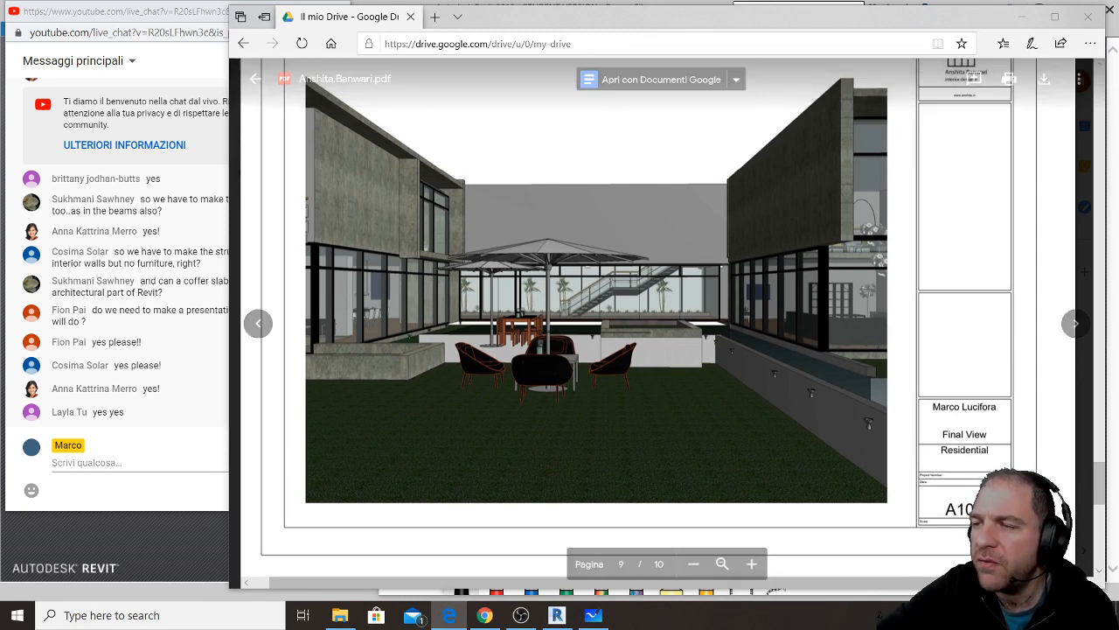
pyautogui.scroll(2, 821, 317)
pyautogui.scroll(4, 820, 318)
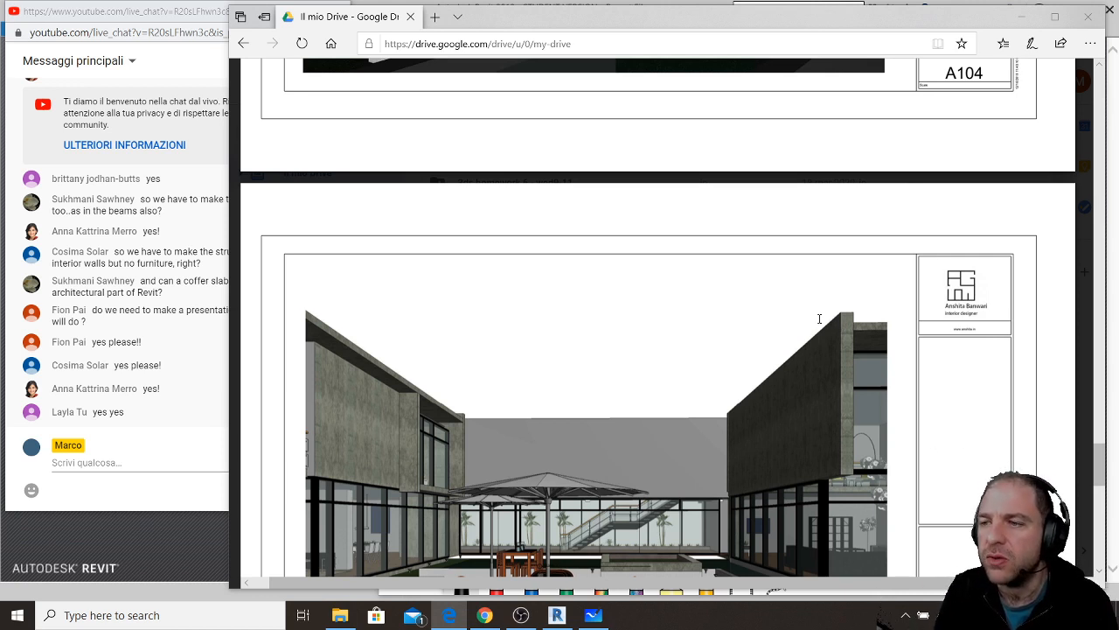
pyautogui.scroll(5, 866, 346)
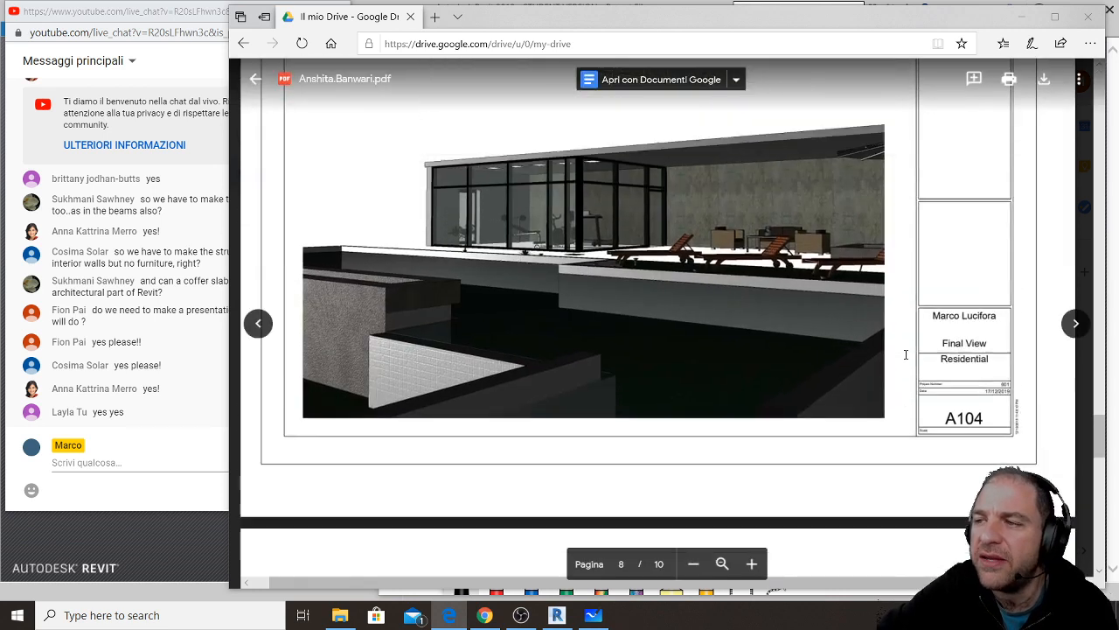
pyautogui.scroll(2, 899, 367)
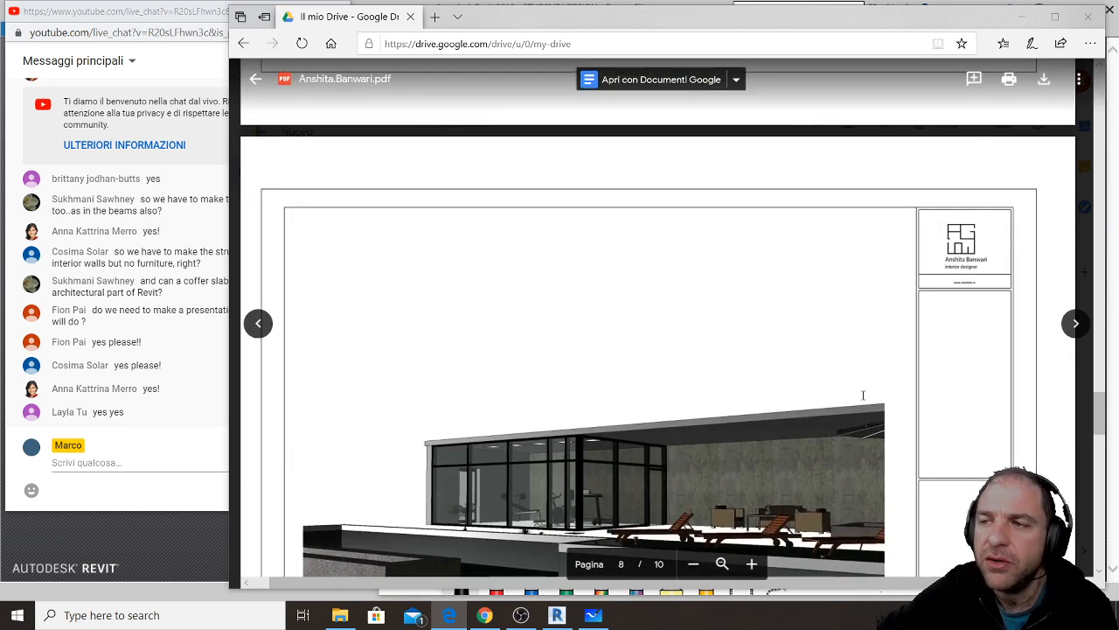
pyautogui.scroll(4, 868, 406)
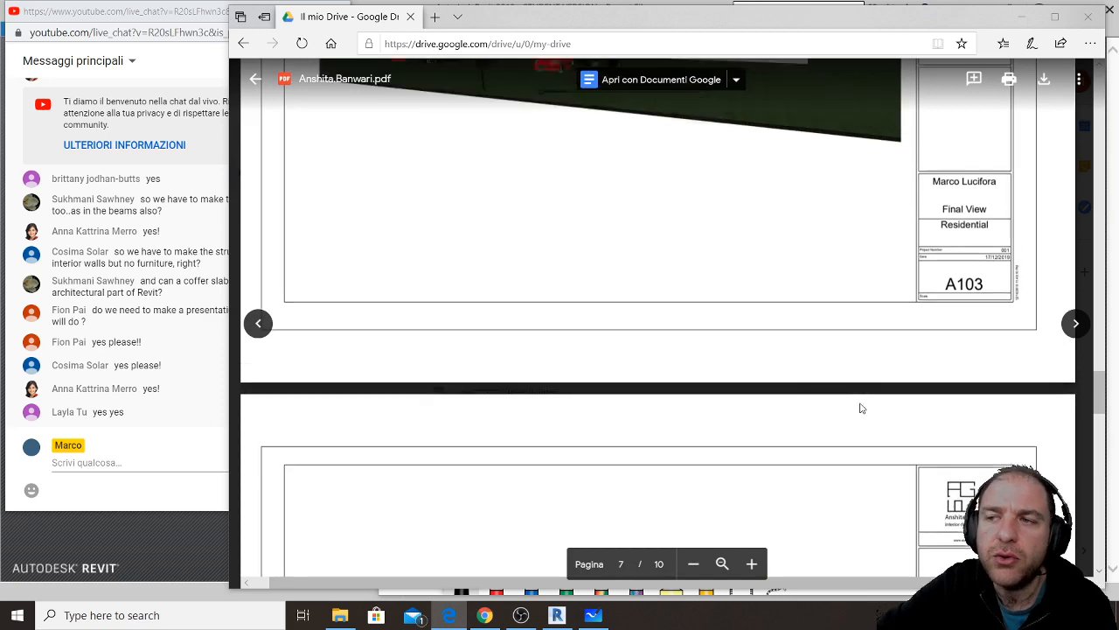
pyautogui.scroll(2, 860, 403)
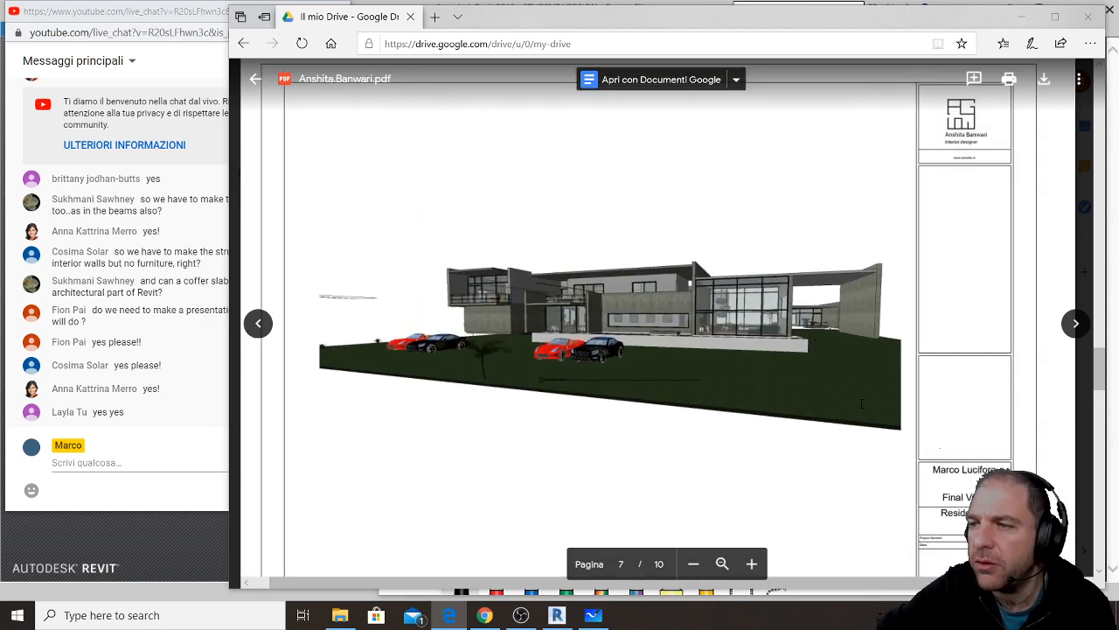
pyautogui.scroll(6, 861, 403)
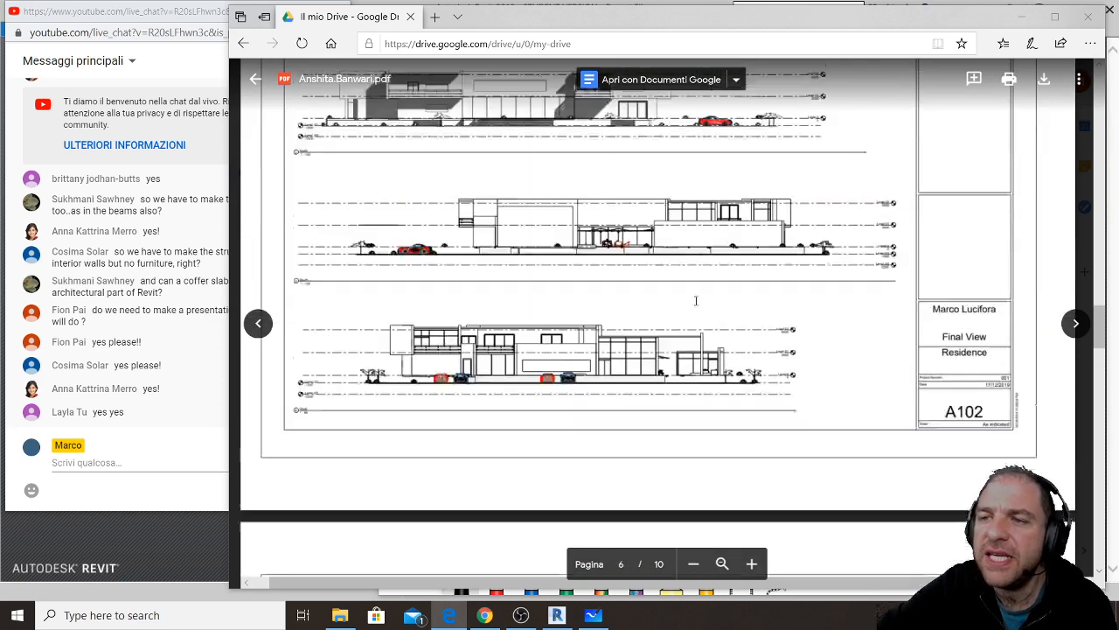
pyautogui.scroll(4, 684, 320)
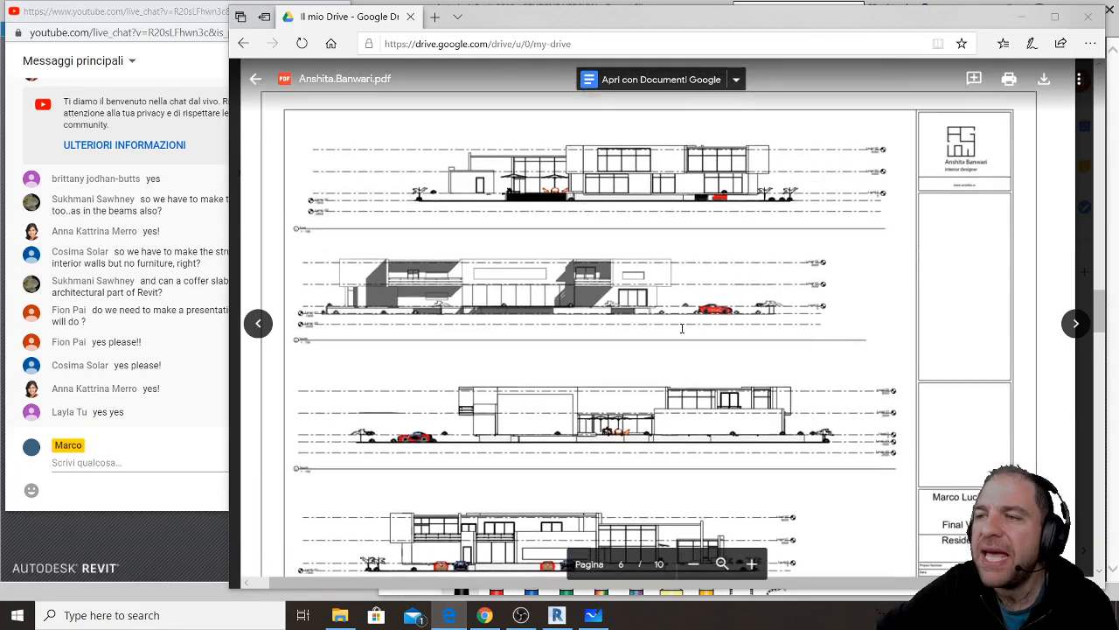
pyautogui.scroll(2, 681, 328)
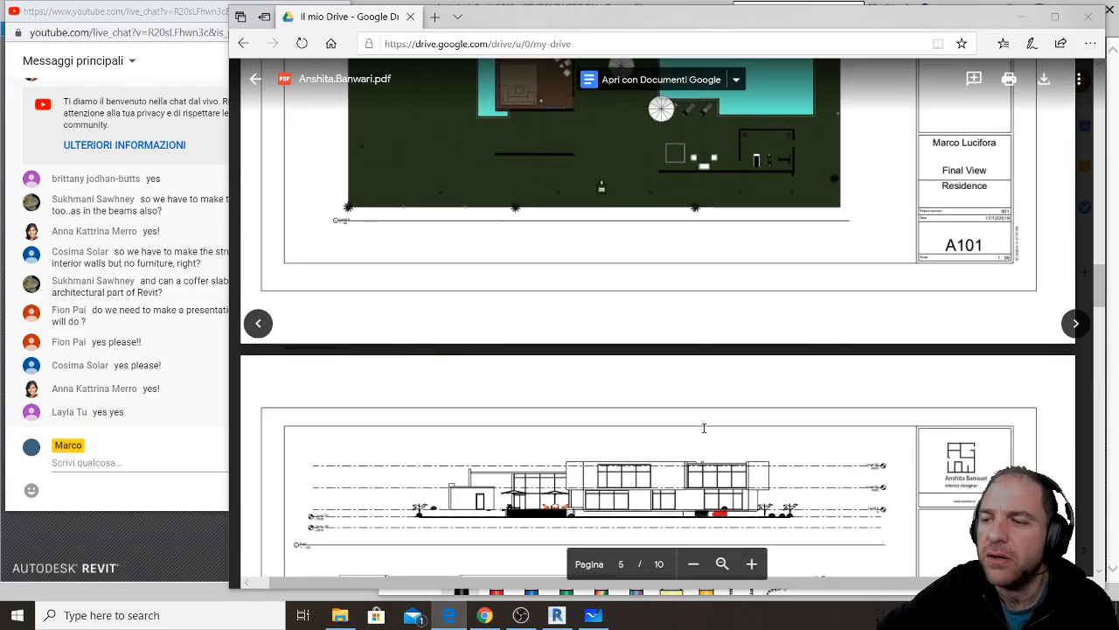
pyautogui.scroll(-2, 700, 392)
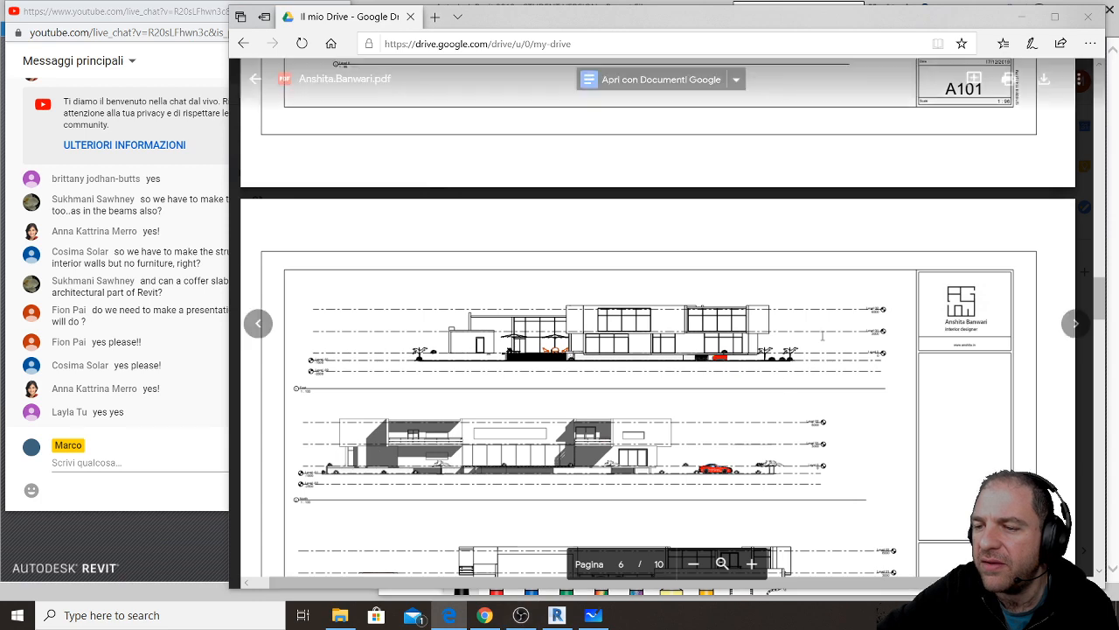
pyautogui.moveTo(521, 620)
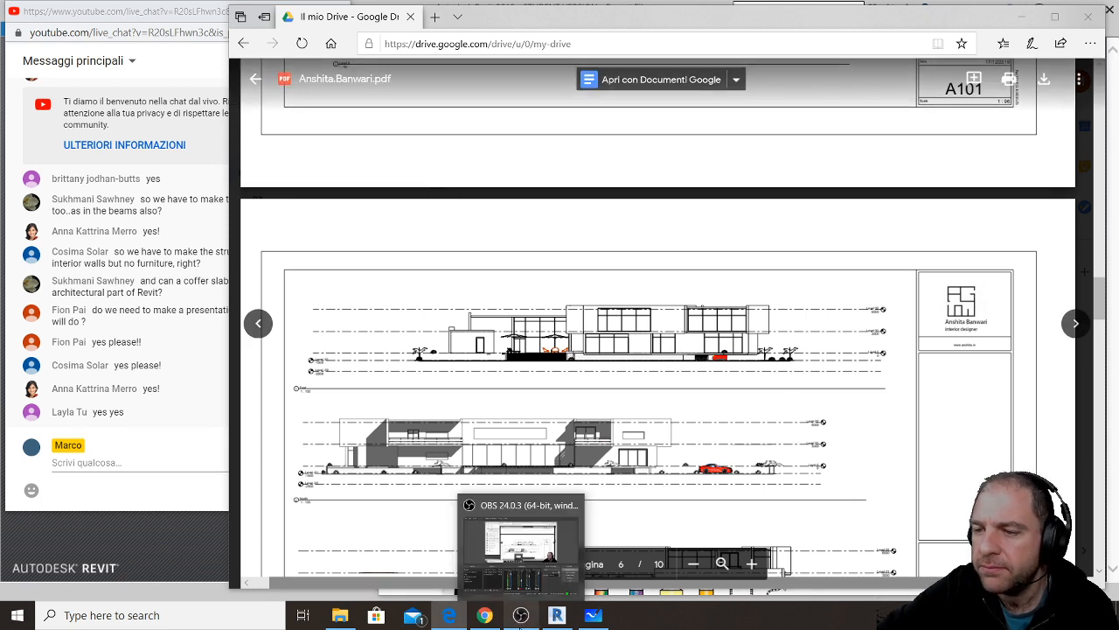
pyautogui.scroll(4, 656, 349)
pyautogui.scroll(5, 656, 350)
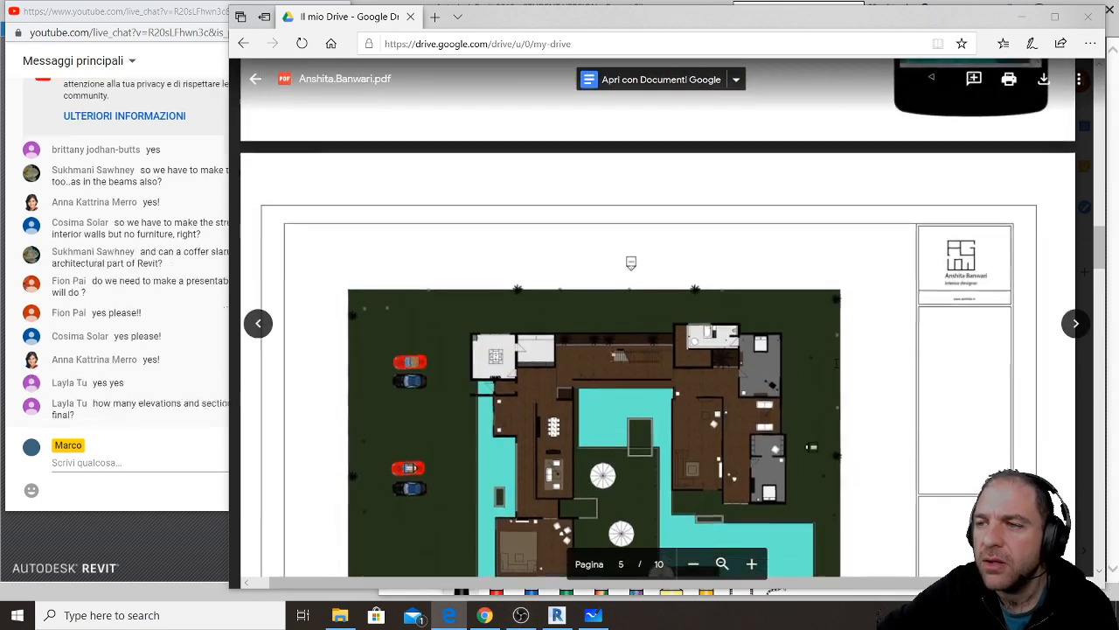
# - Read the newest chat question about elevations and sections, and minimize the browser to return to Microsoft Whiteboard
pyautogui.click(194, 451)
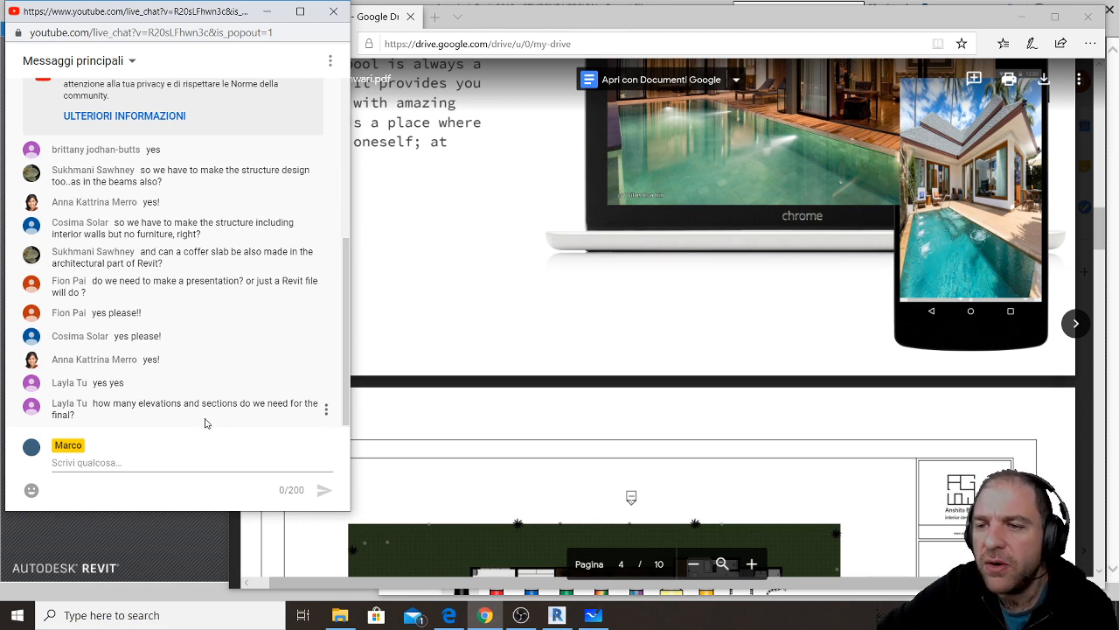
pyautogui.click(1020, 21)
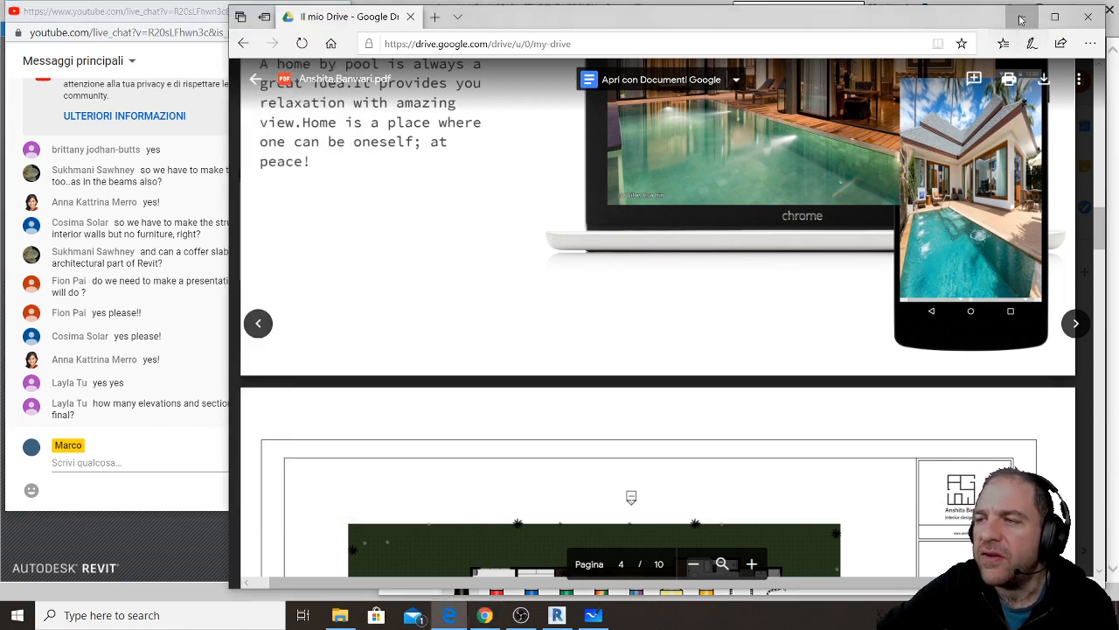
pyautogui.click(1020, 19)
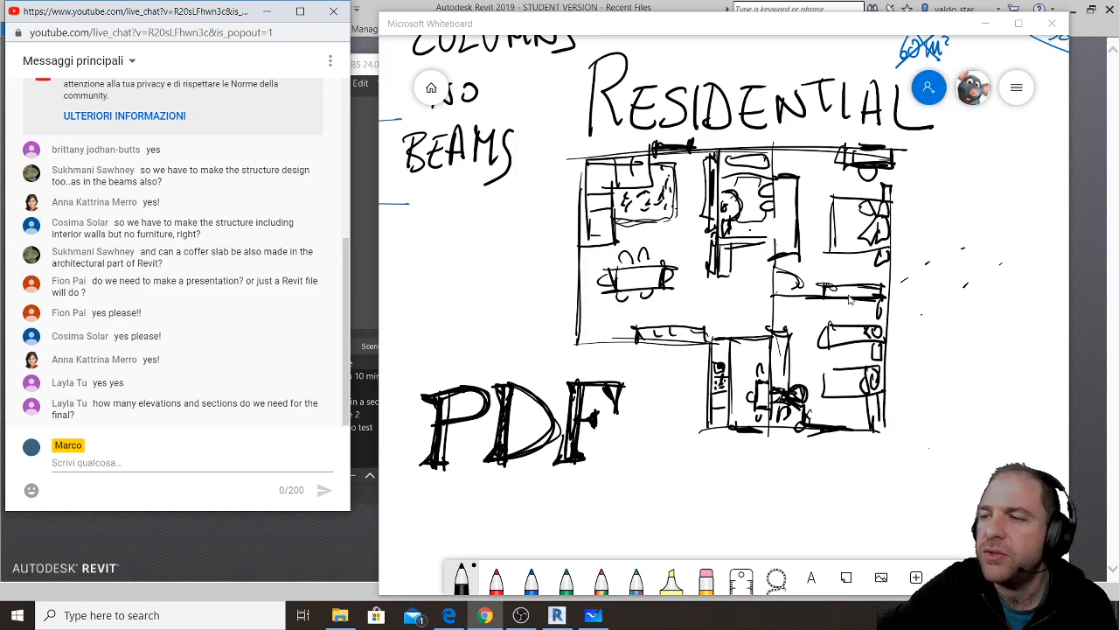
# - Sketch a five-sided outline in black pen on a blank area of the whiteboard
pyautogui.moveTo(957, 374); pyautogui.dragTo(628, 280)
pyautogui.moveTo(971, 359); pyautogui.dragTo(731, 300, button='right')
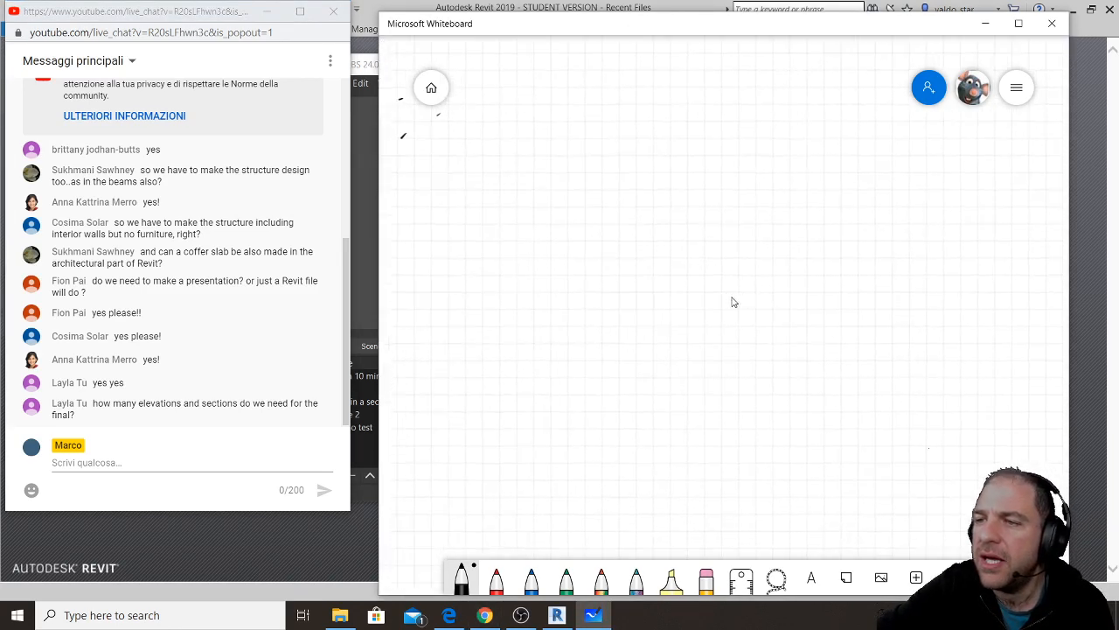
pyautogui.moveTo(927, 355); pyautogui.dragTo(799, 327, button='right')
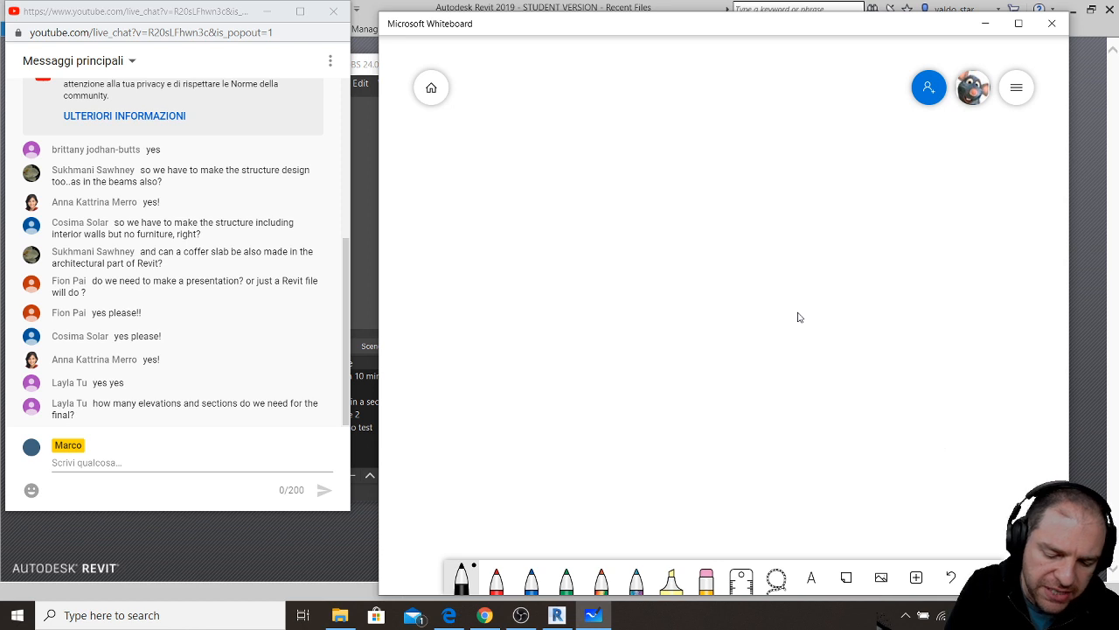
pyautogui.moveTo(581, 180); pyautogui.dragTo(581, 260)
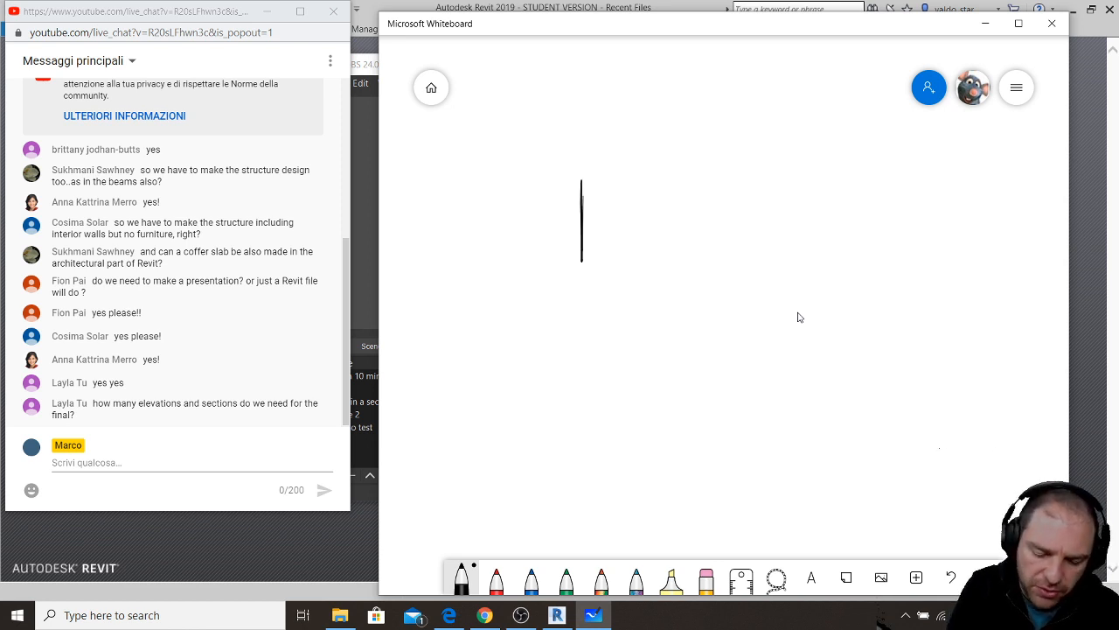
pyautogui.moveTo(587, 185); pyautogui.dragTo(715, 179)
pyautogui.moveTo(579, 258); pyautogui.dragTo(695, 294)
pyautogui.moveTo(717, 172)
pyautogui.mouseDown()
pyautogui.moveTo(733, 241)
pyautogui.moveTo(703, 290)
pyautogui.mouseUp()
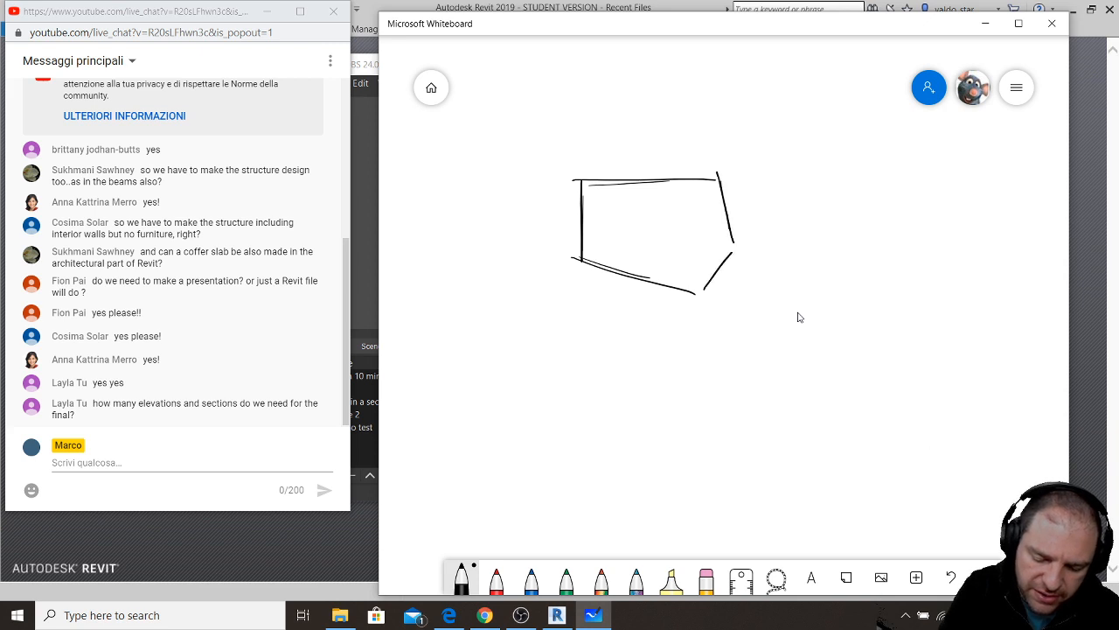
pyautogui.moveTo(739, 245); pyautogui.dragTo(710, 282)
# - Sketch a second five-sided outline in black pen diagonally below the first one, and go over its edges to thicken them
pyautogui.moveTo(719, 330)
pyautogui.mouseDown()
pyautogui.moveTo(725, 384)
pyautogui.moveTo(785, 296)
pyautogui.moveTo(775, 297)
pyautogui.mouseUp()
pyautogui.moveTo(771, 291); pyautogui.dragTo(876, 287)
pyautogui.moveTo(807, 285); pyautogui.dragTo(886, 282)
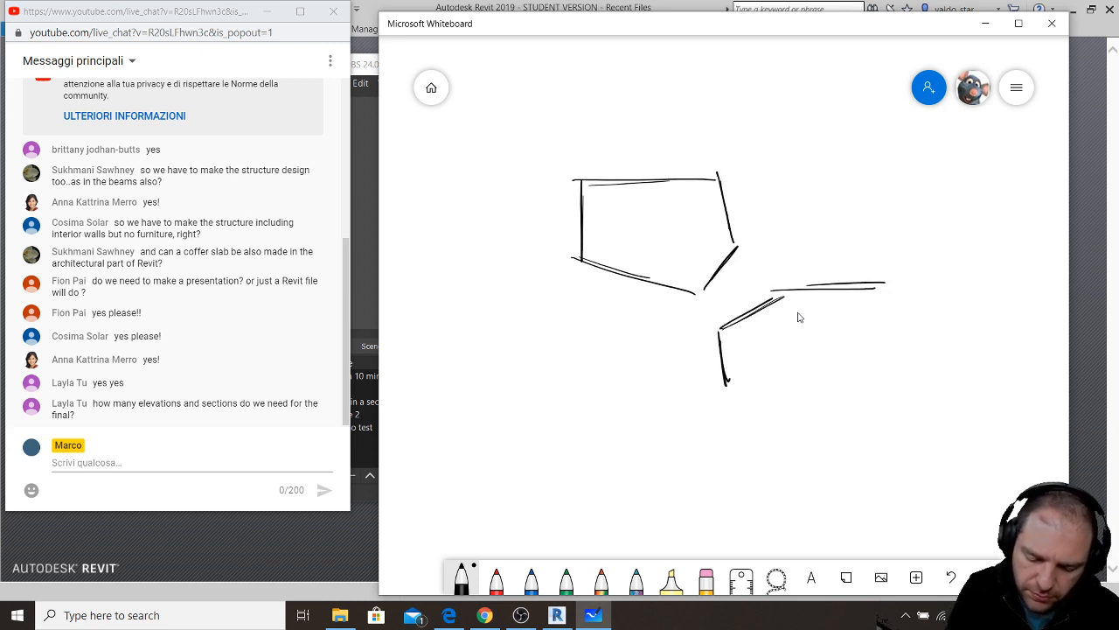
pyautogui.moveTo(722, 383); pyautogui.dragTo(874, 388)
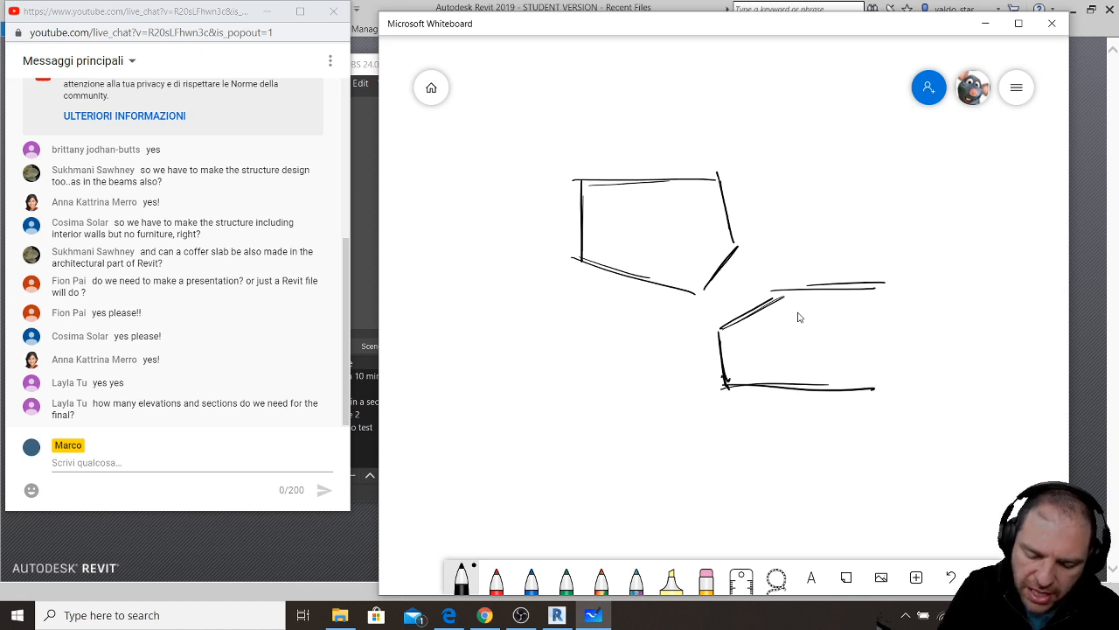
pyautogui.moveTo(875, 297); pyautogui.dragTo(876, 374)
pyautogui.moveTo(879, 293); pyautogui.dragTo(880, 379)
pyautogui.moveTo(710, 335); pyautogui.dragTo(783, 283)
pyautogui.moveTo(710, 337)
pyautogui.mouseDown()
pyautogui.moveTo(783, 286)
pyautogui.moveTo(866, 284)
pyautogui.mouseUp()
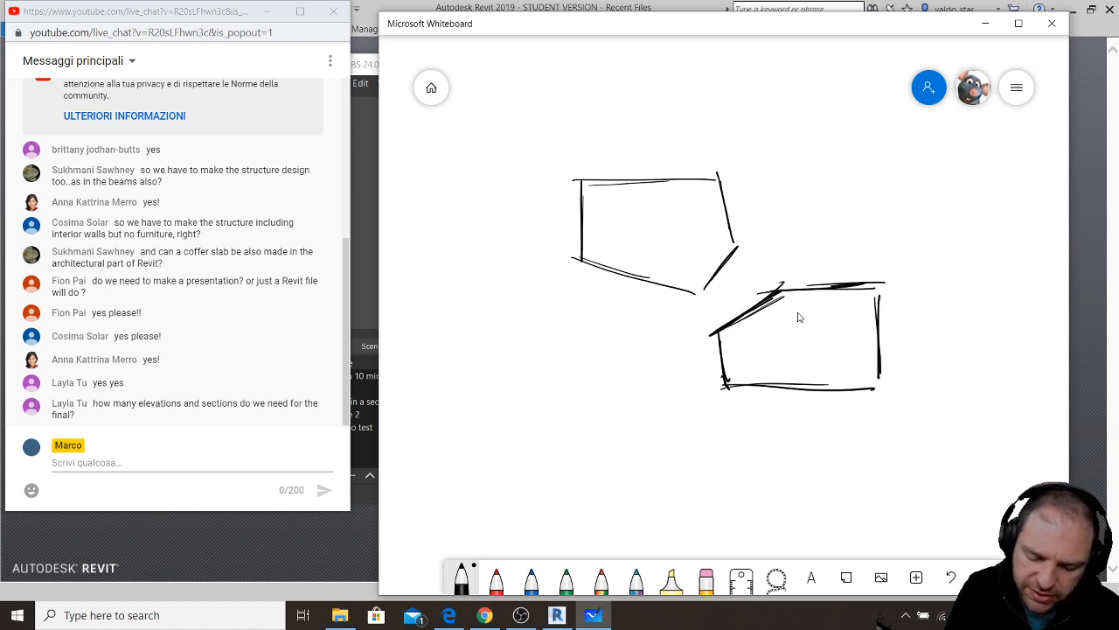
pyautogui.moveTo(783, 288)
pyautogui.mouseDown()
pyautogui.moveTo(880, 285)
pyautogui.moveTo(881, 350)
pyautogui.mouseUp()
pyautogui.moveTo(879, 303); pyautogui.dragTo(880, 383)
pyautogui.moveTo(717, 333)
pyautogui.mouseDown()
pyautogui.moveTo(724, 390)
pyautogui.moveTo(892, 382)
pyautogui.mouseUp()
# - Go over the edges of the first five-sided outline in black pen and close its open corners
pyautogui.moveTo(720, 267); pyautogui.dragTo(692, 294)
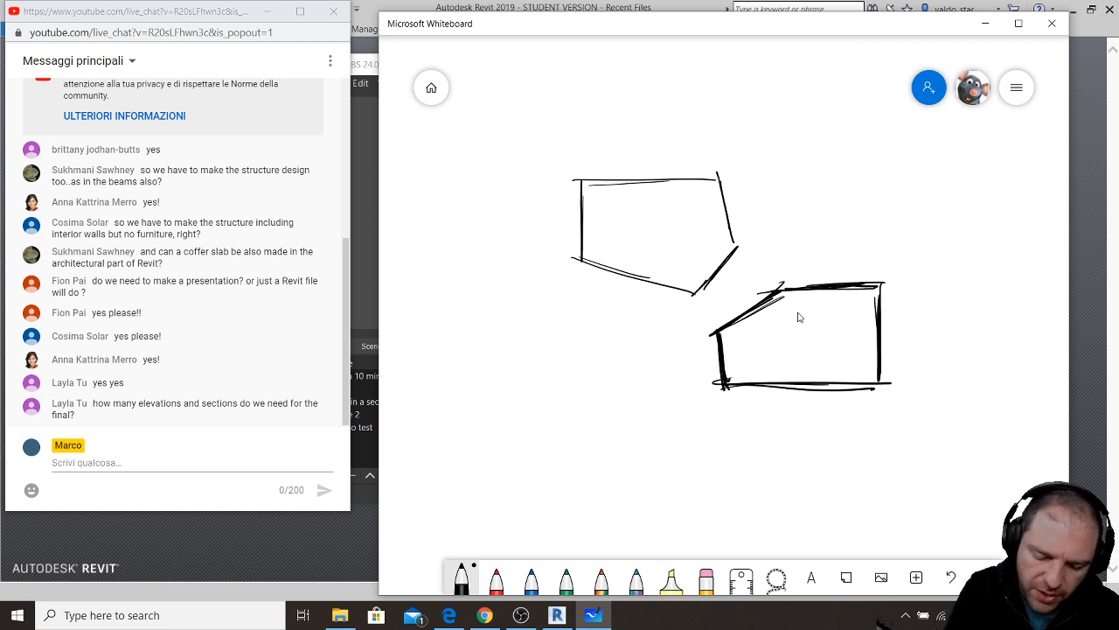
pyautogui.moveTo(721, 172); pyautogui.dragTo(736, 242)
pyautogui.moveTo(580, 192)
pyautogui.mouseDown()
pyautogui.moveTo(578, 255)
pyautogui.moveTo(578, 210)
pyautogui.moveTo(734, 176)
pyautogui.mouseUp()
pyautogui.moveTo(575, 245); pyautogui.dragTo(705, 292)
pyautogui.moveTo(739, 245); pyautogui.dragTo(690, 308)
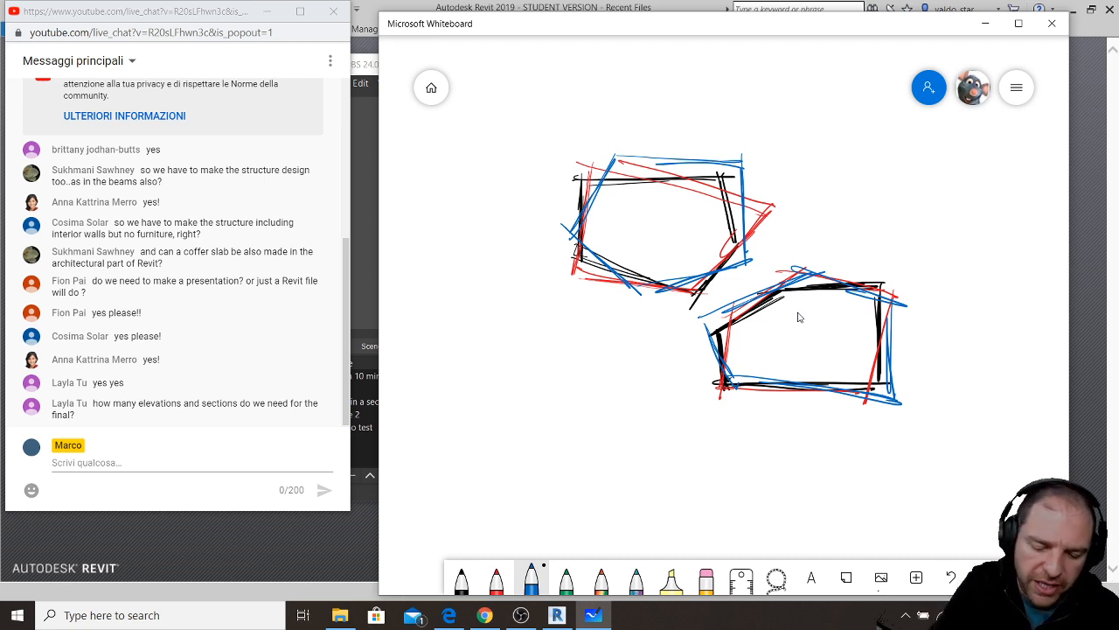
# - Draw blue elevation lines along the left and upper sides of the two outlines, each with an arrow pointing toward the buildings
pyautogui.moveTo(542, 138); pyautogui.dragTo(552, 420)
pyautogui.moveTo(494, 293); pyautogui.dragTo(535, 293)
pyautogui.moveTo(516, 283); pyautogui.dragTo(518, 303)
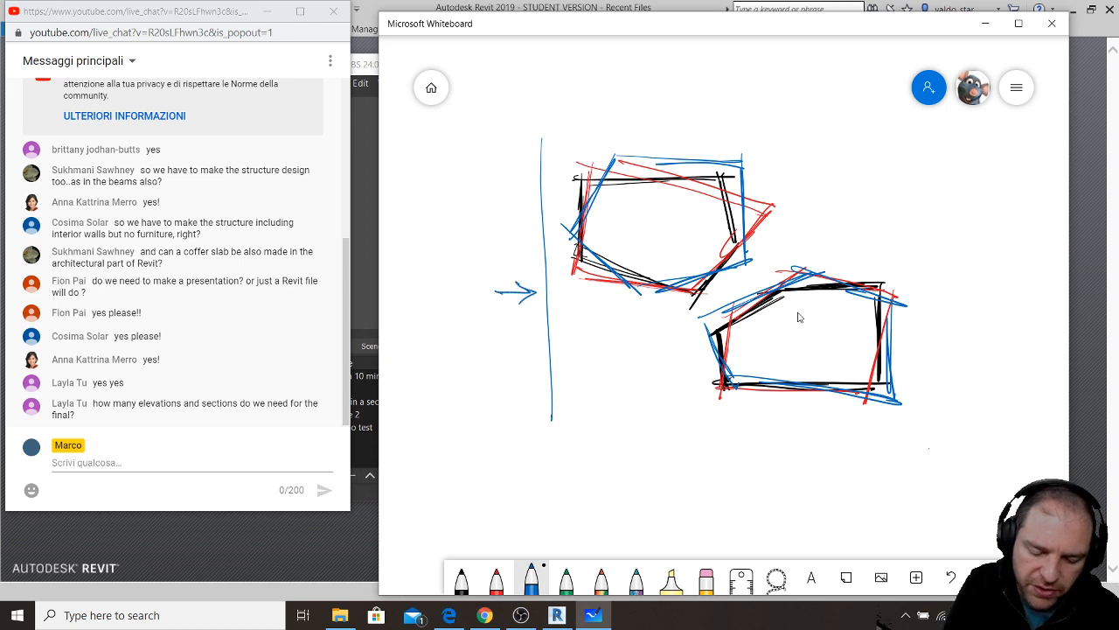
pyautogui.moveTo(495, 160); pyautogui.dragTo(893, 137)
pyautogui.moveTo(748, 90); pyautogui.dragTo(749, 121)
pyautogui.moveTo(738, 108); pyautogui.dragTo(760, 106)
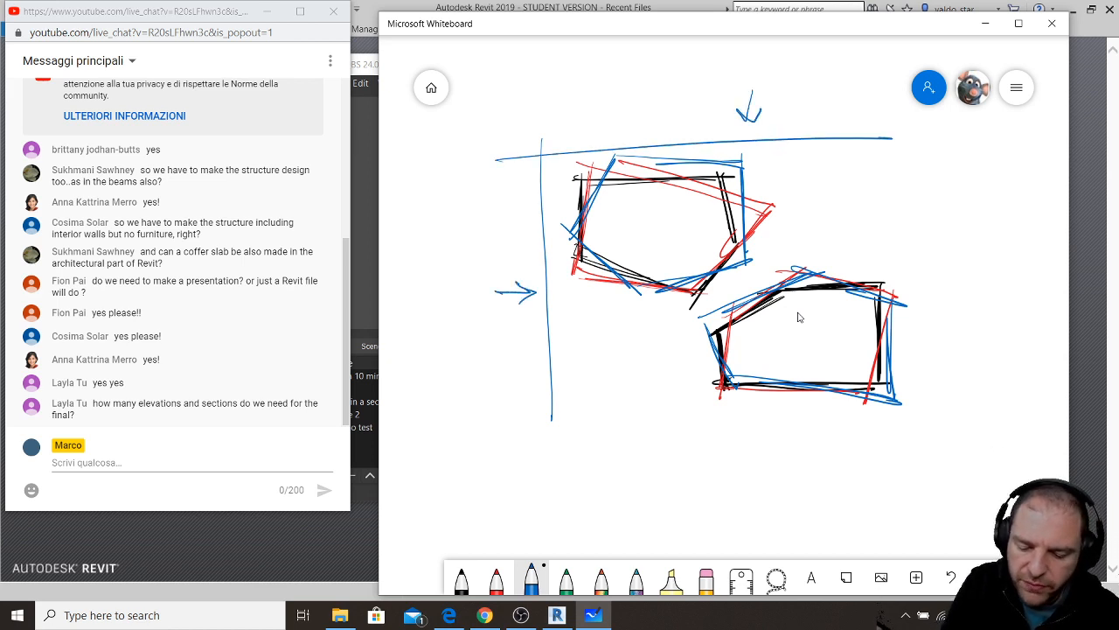
# - Draw blue elevation lines along the right and lower sides of the two outlines, each with an arrow pointing toward the buildings
pyautogui.moveTo(923, 146); pyautogui.dragTo(929, 411)
pyautogui.moveTo(964, 258)
pyautogui.mouseDown()
pyautogui.moveTo(945, 277)
pyautogui.moveTo(973, 293)
pyautogui.mouseUp()
pyautogui.moveTo(945, 277); pyautogui.dragTo(1002, 278)
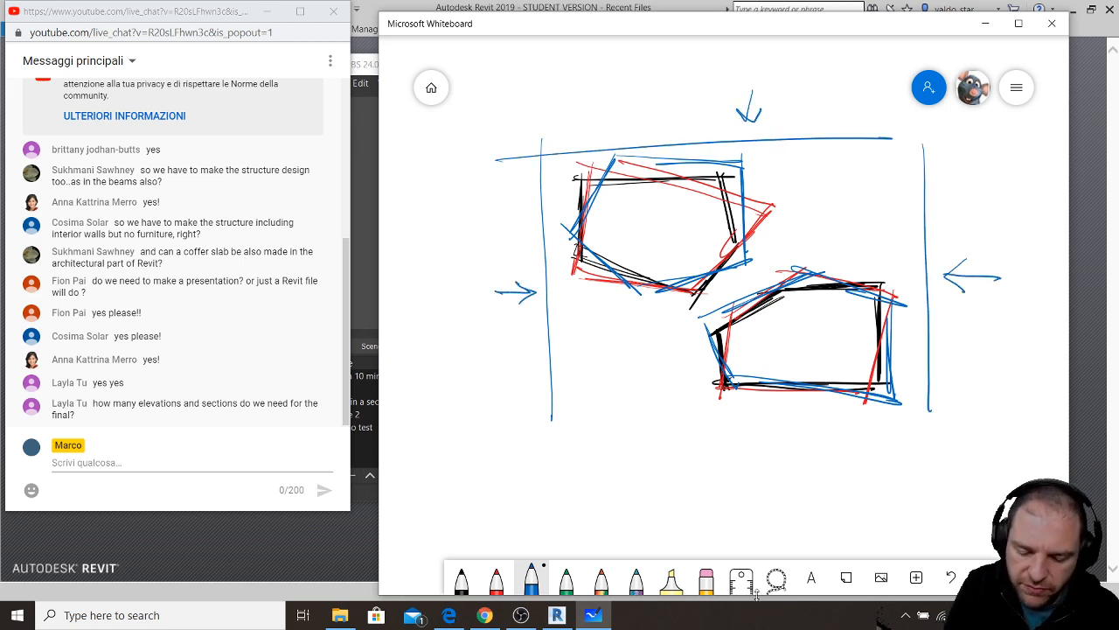
pyautogui.moveTo(940, 433); pyautogui.dragTo(932, 433)
pyautogui.moveTo(545, 445); pyautogui.dragTo(895, 440)
pyautogui.moveTo(745, 495)
pyautogui.mouseDown()
pyautogui.moveTo(740, 456)
pyautogui.moveTo(751, 470)
pyautogui.mouseUp()
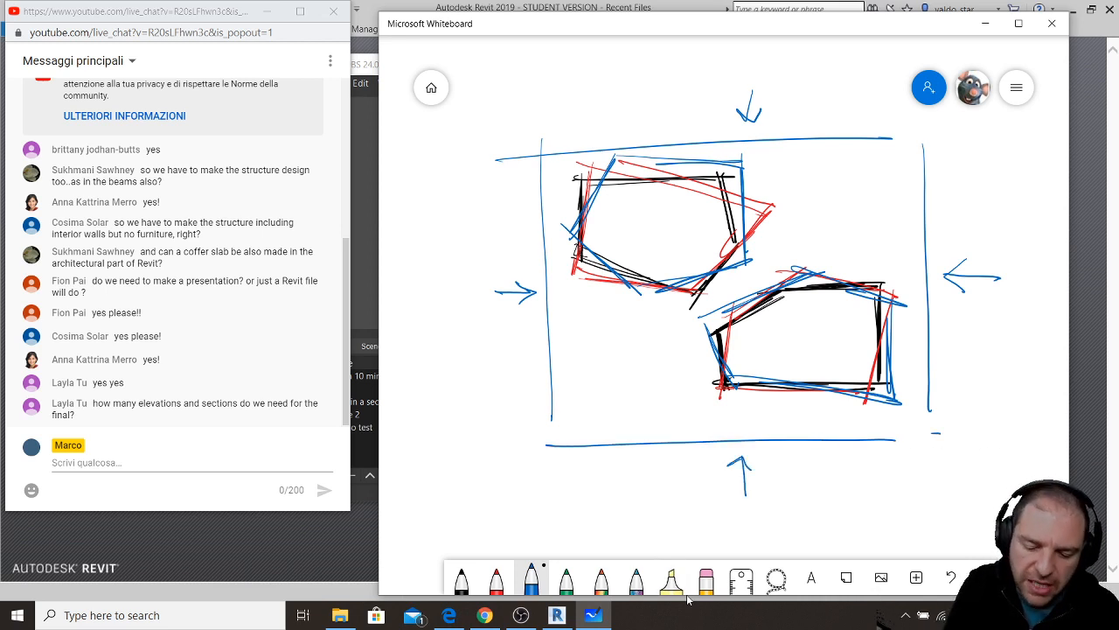
# - Add blue diagonal elevation lines with direction marks in the gap between the two outlines and below the first outline's slanted side
pyautogui.moveTo(797, 248); pyautogui.dragTo(666, 327)
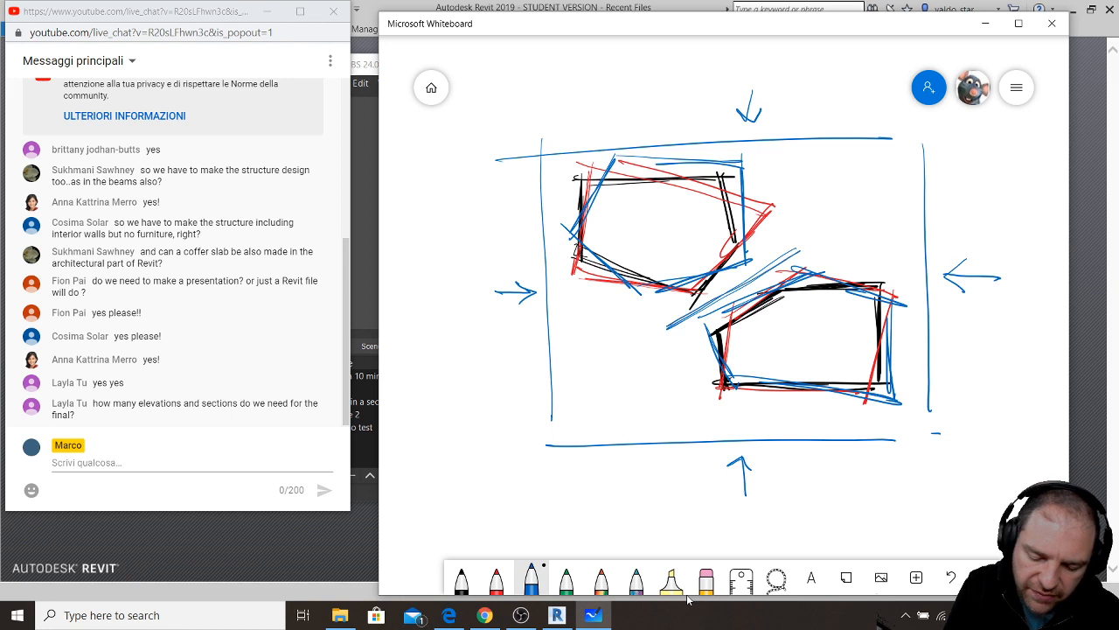
pyautogui.moveTo(720, 283); pyautogui.dragTo(732, 285)
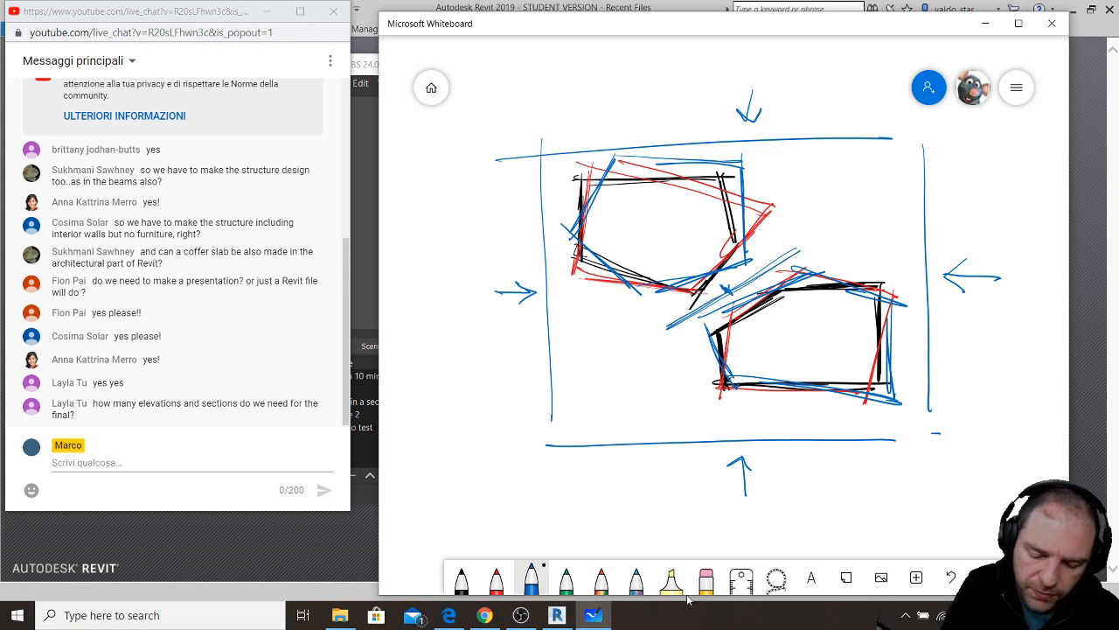
pyautogui.moveTo(556, 281)
pyautogui.mouseDown()
pyautogui.moveTo(708, 394)
pyautogui.moveTo(638, 350)
pyautogui.moveTo(649, 320)
pyautogui.mouseUp()
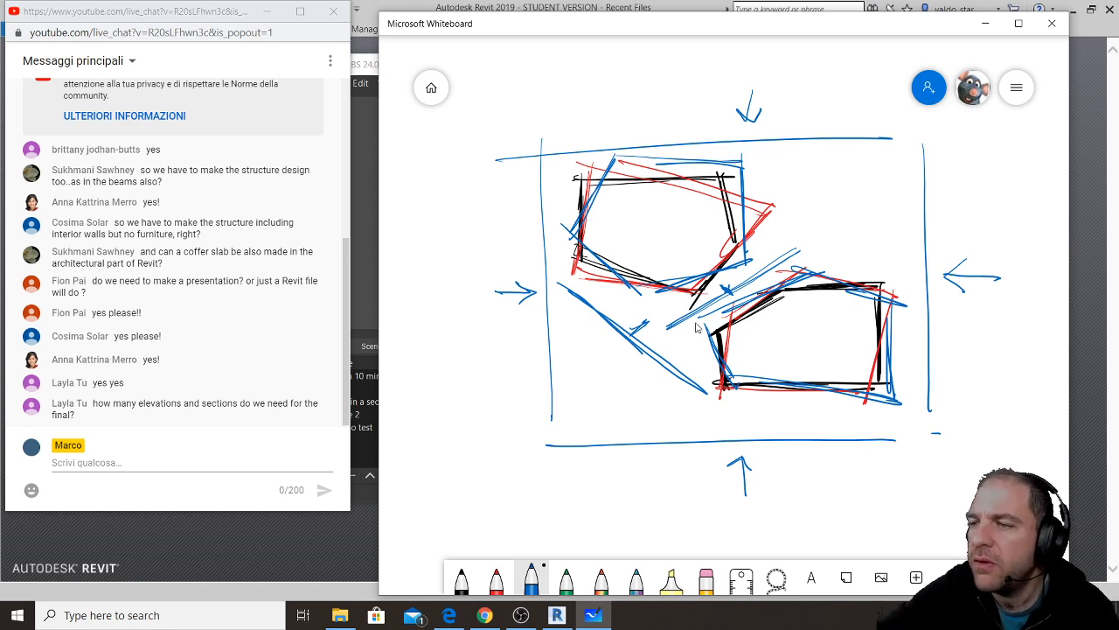
# - Export the whiteboard as a PNG image to the Desktop under the name "just an example of revit final"
pyautogui.keyDown('ctrl'); pyautogui.scroll(-2, 698, 327); pyautogui.keyUp('ctrl')
pyautogui.keyDown('ctrl'); pyautogui.scroll(-3, 726, 363); pyautogui.keyUp('ctrl')
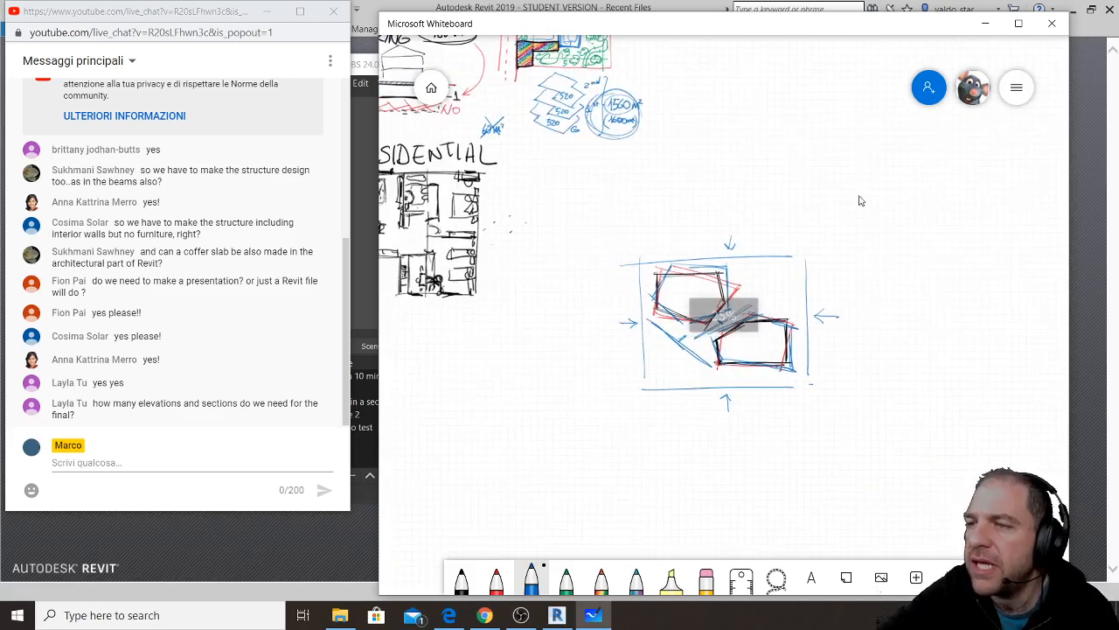
pyautogui.click(1016, 87)
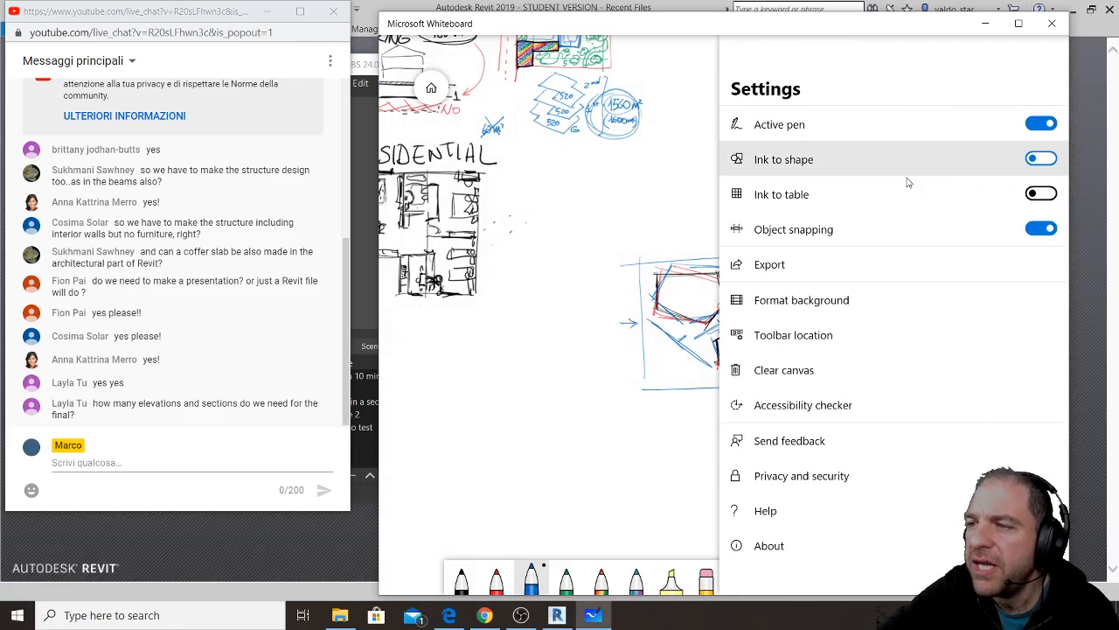
pyautogui.click(862, 264)
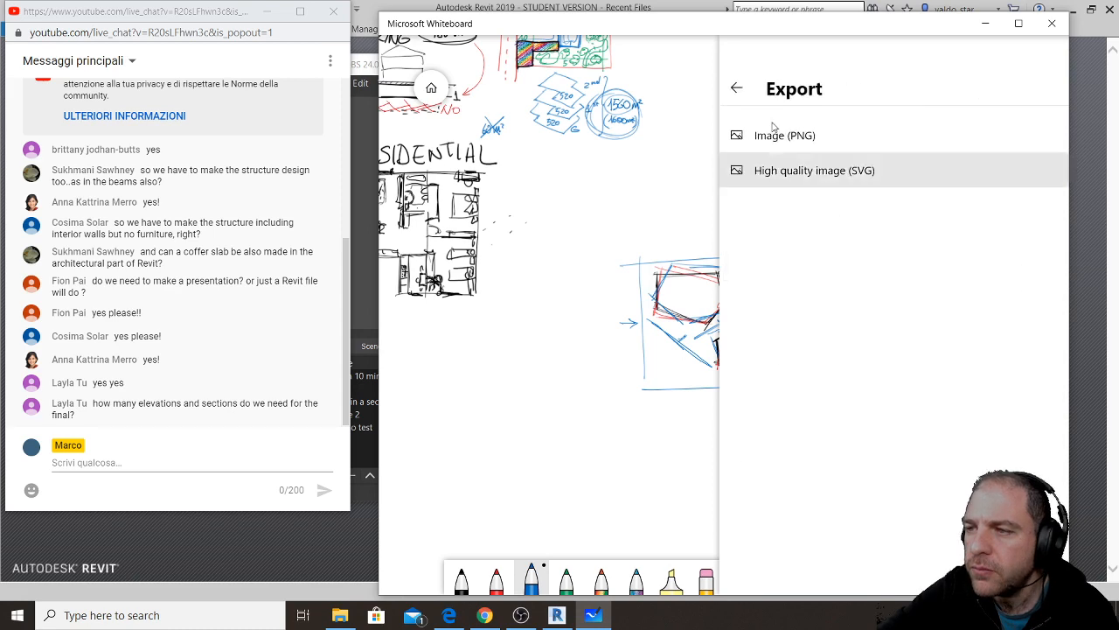
pyautogui.click(794, 138)
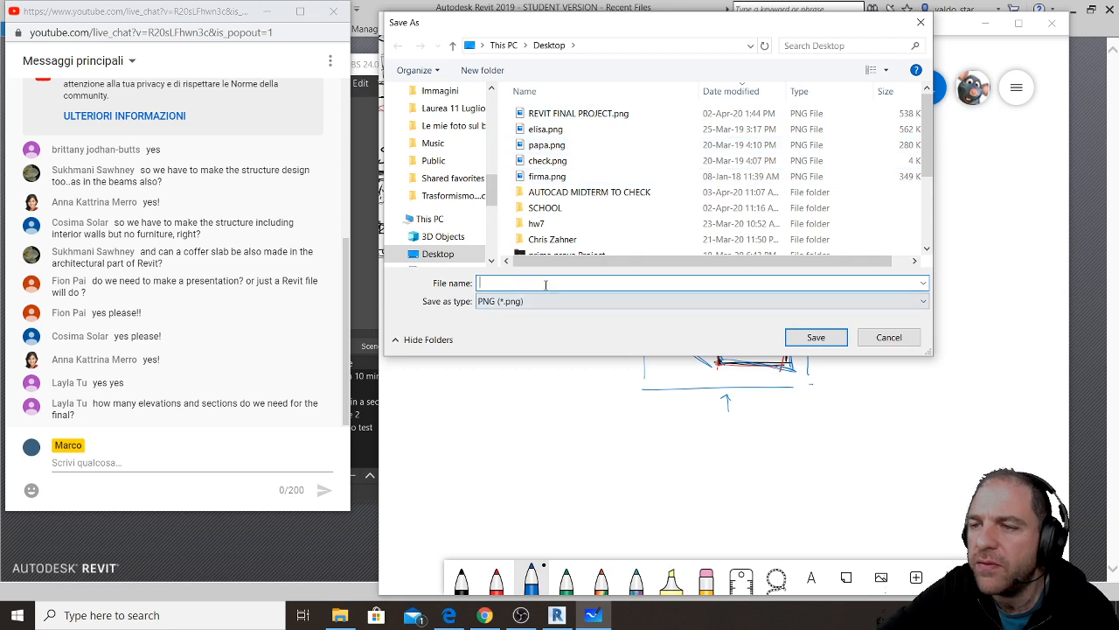
pyautogui.write('ju')
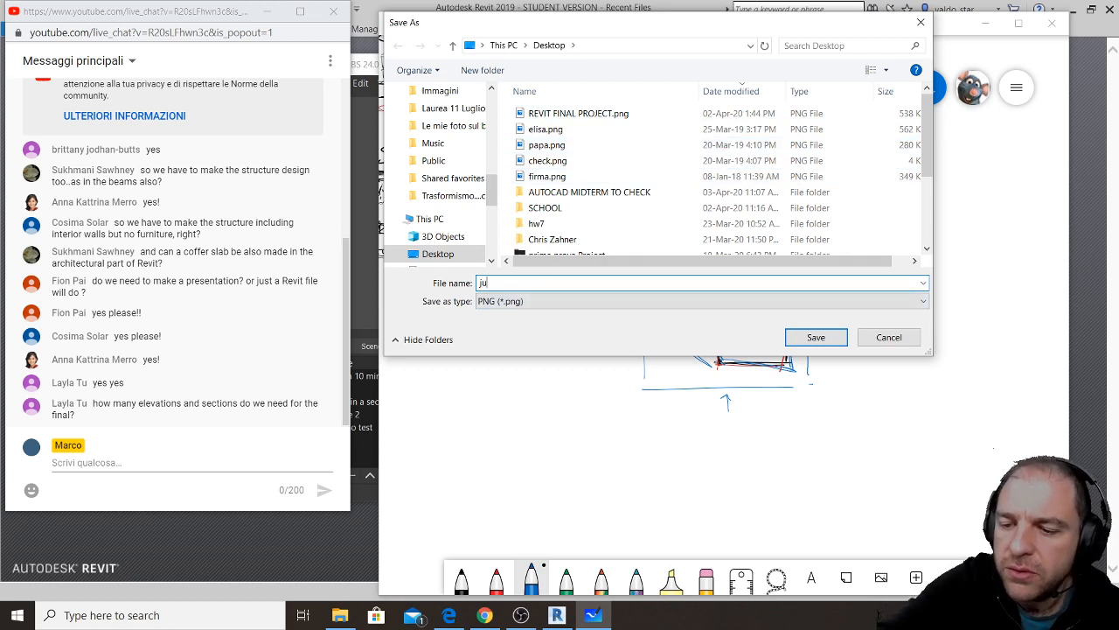
pyautogui.write('st an')
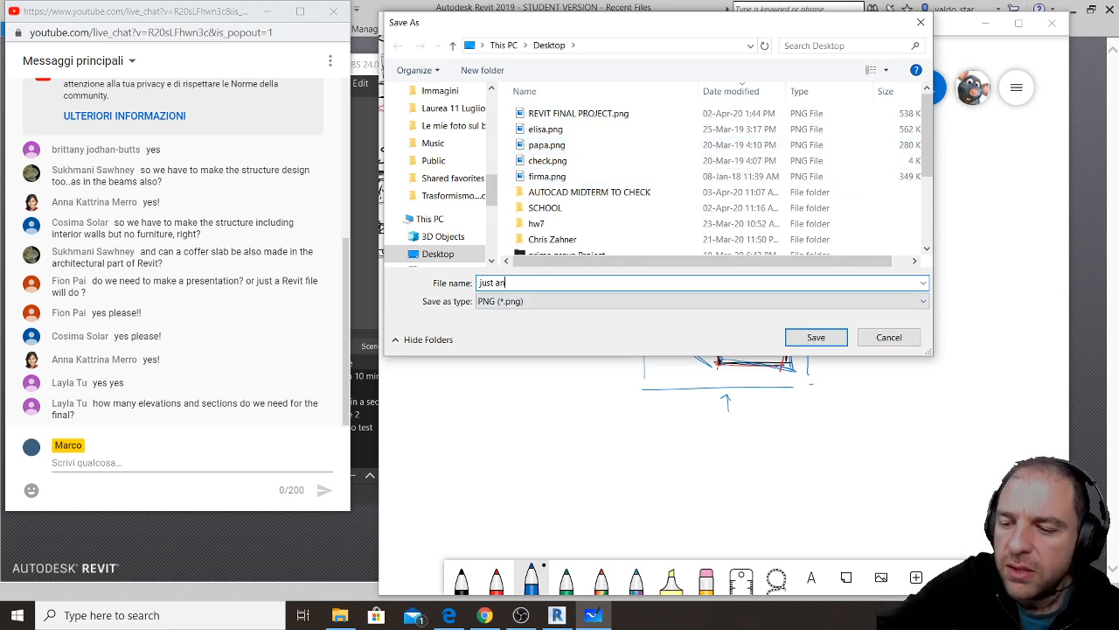
pyautogui.write(' example ')
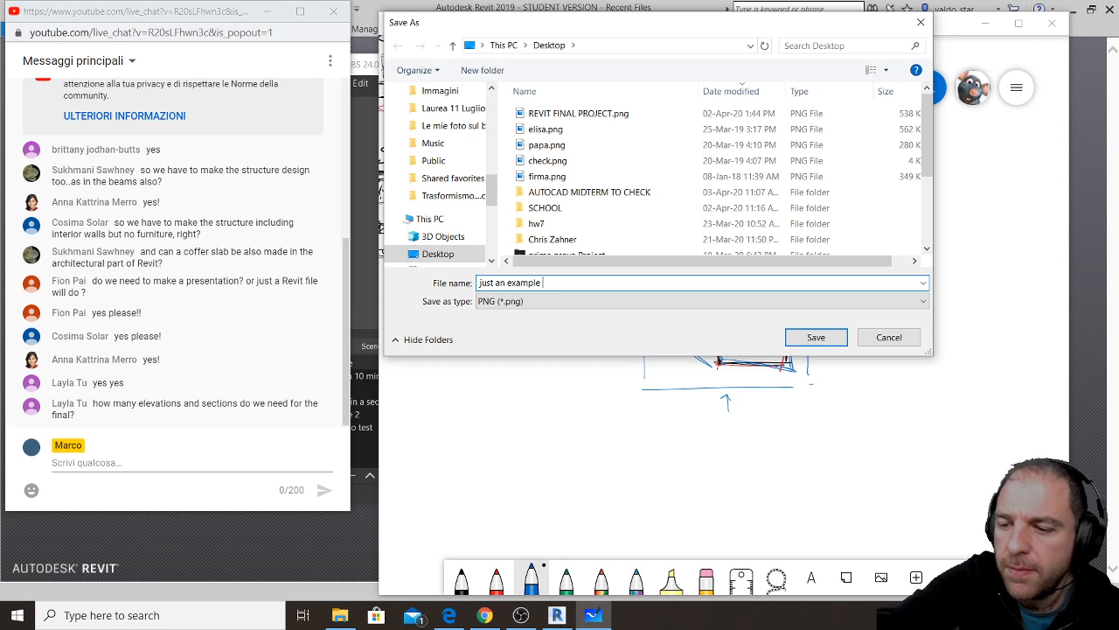
pyautogui.write('of revit')
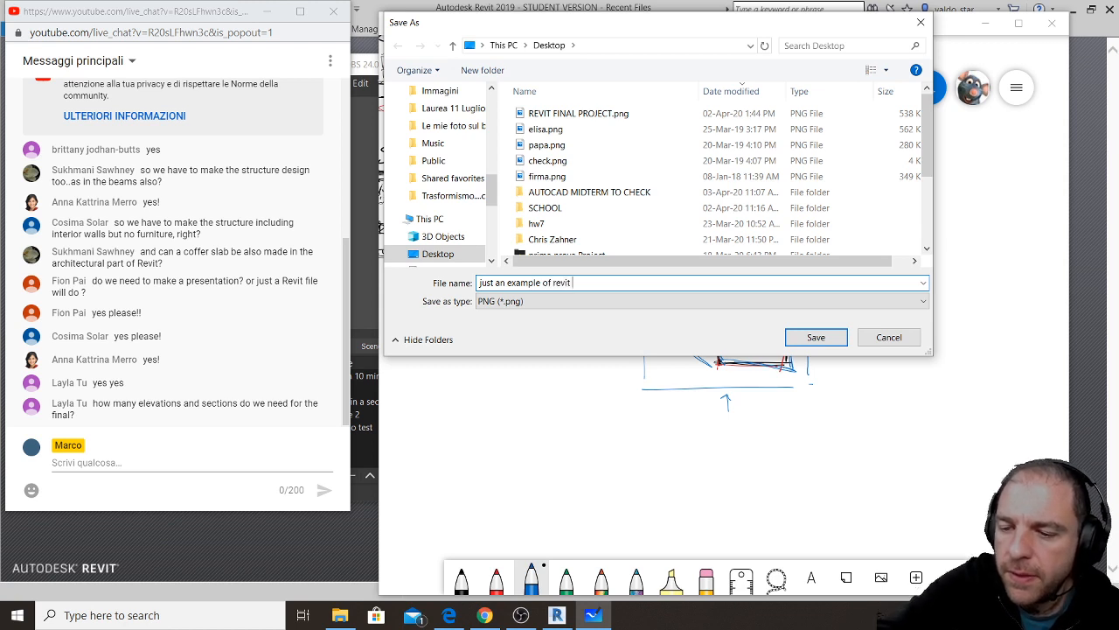
pyautogui.write(' final')
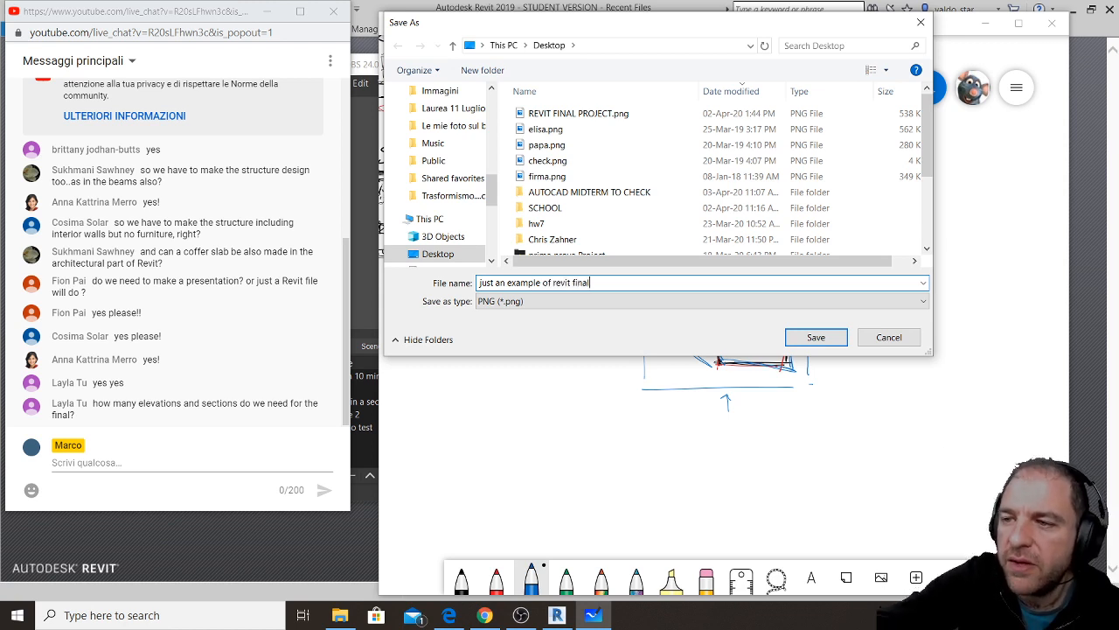
pyautogui.click(819, 341)
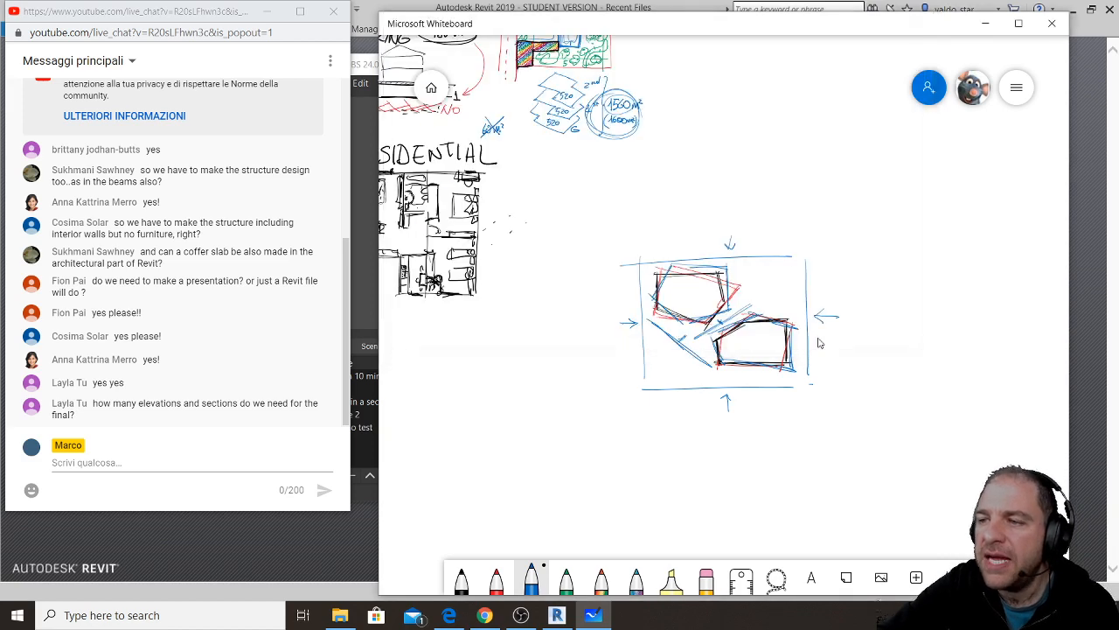
# - Switch to Microsoft Edge, leave the student PDF, and open the REVIT folder inside the instructor's own-name folder in Google Drive
pyautogui.moveTo(734, 219); pyautogui.dragTo(915, 414)
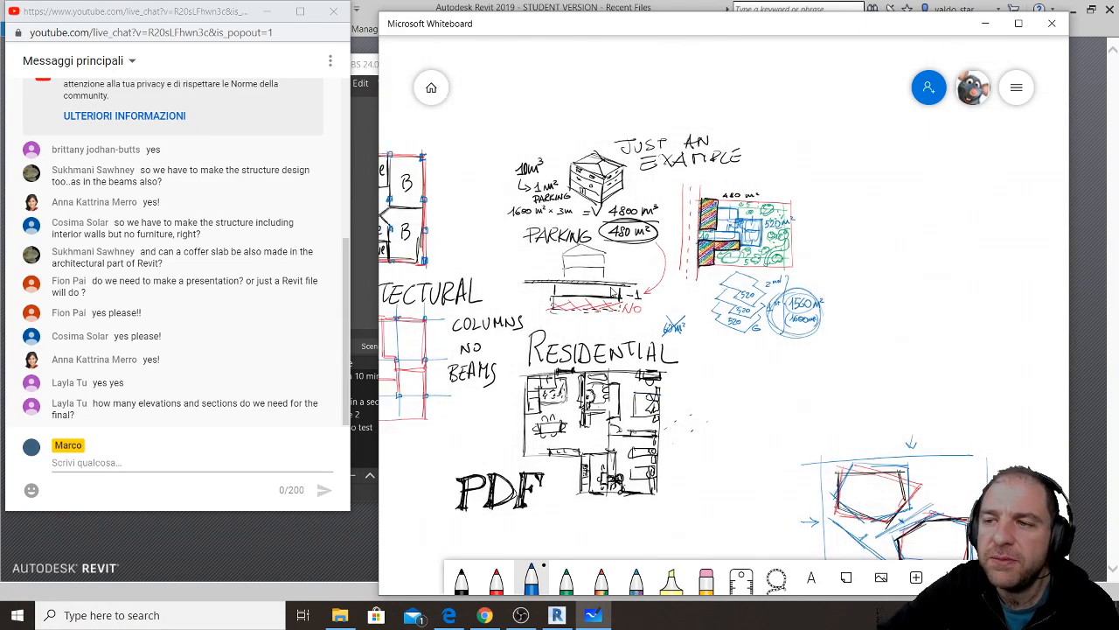
pyautogui.moveTo(614, 293); pyautogui.dragTo(583, 280)
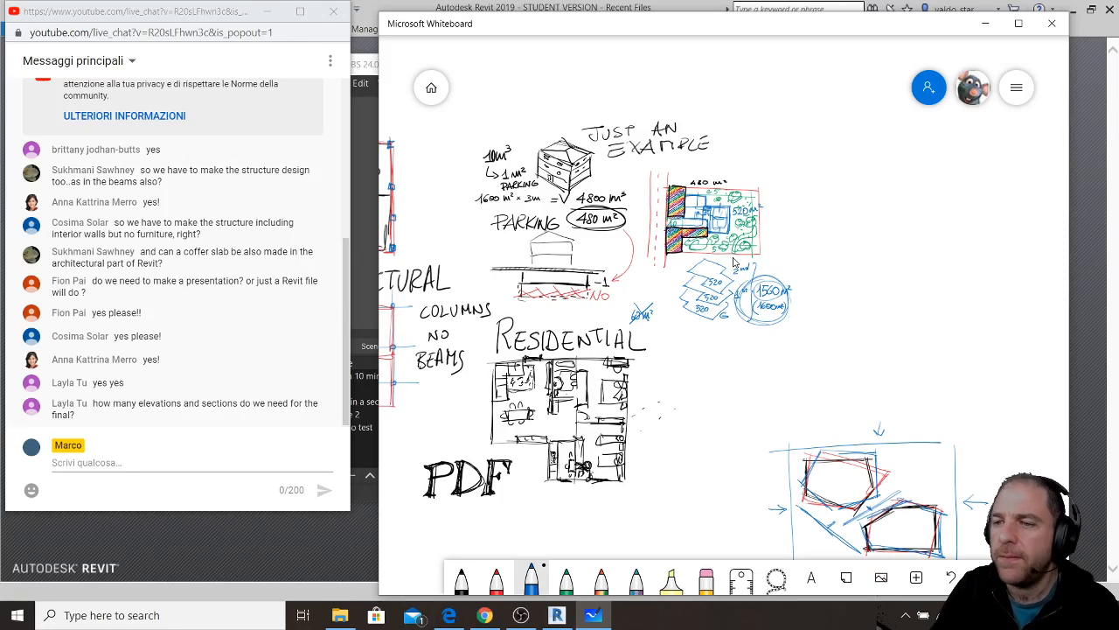
pyautogui.click(453, 617)
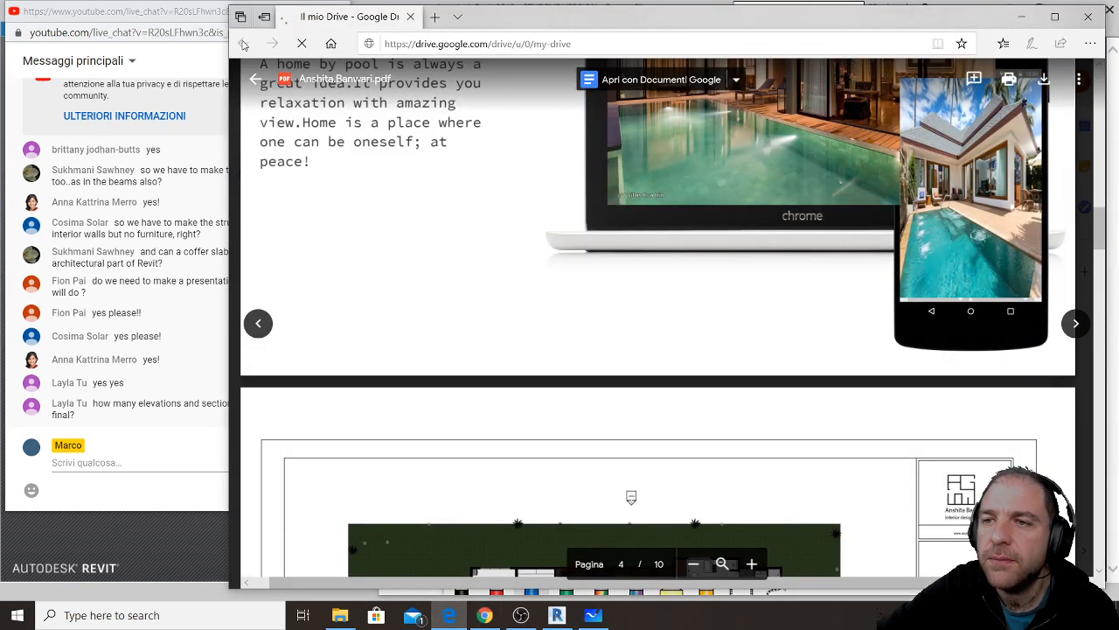
pyautogui.click(244, 44)
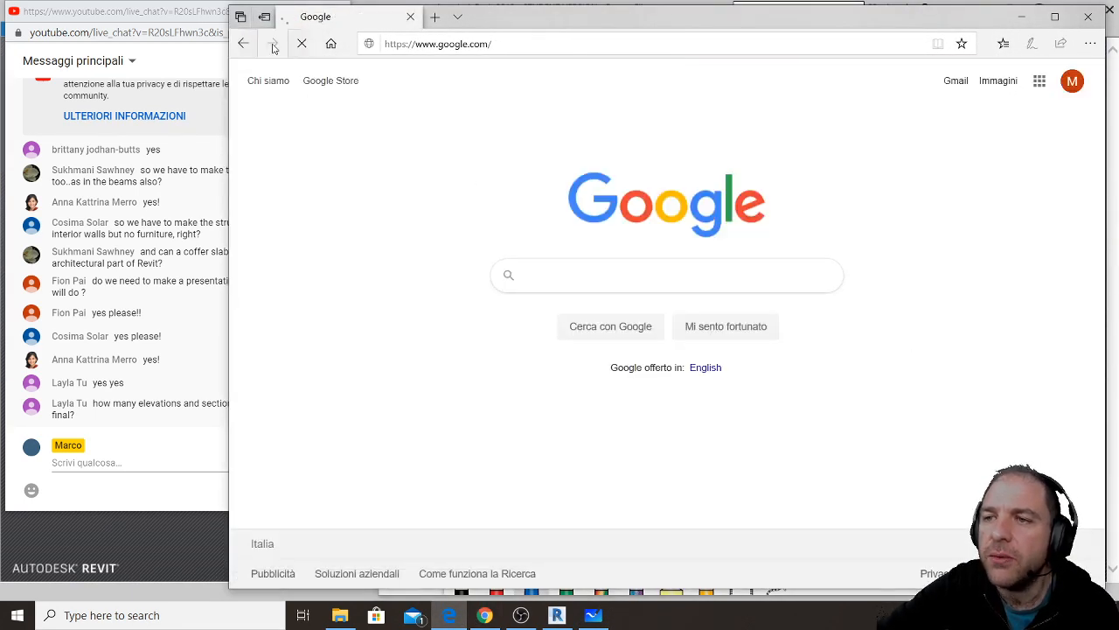
pyautogui.click(274, 46)
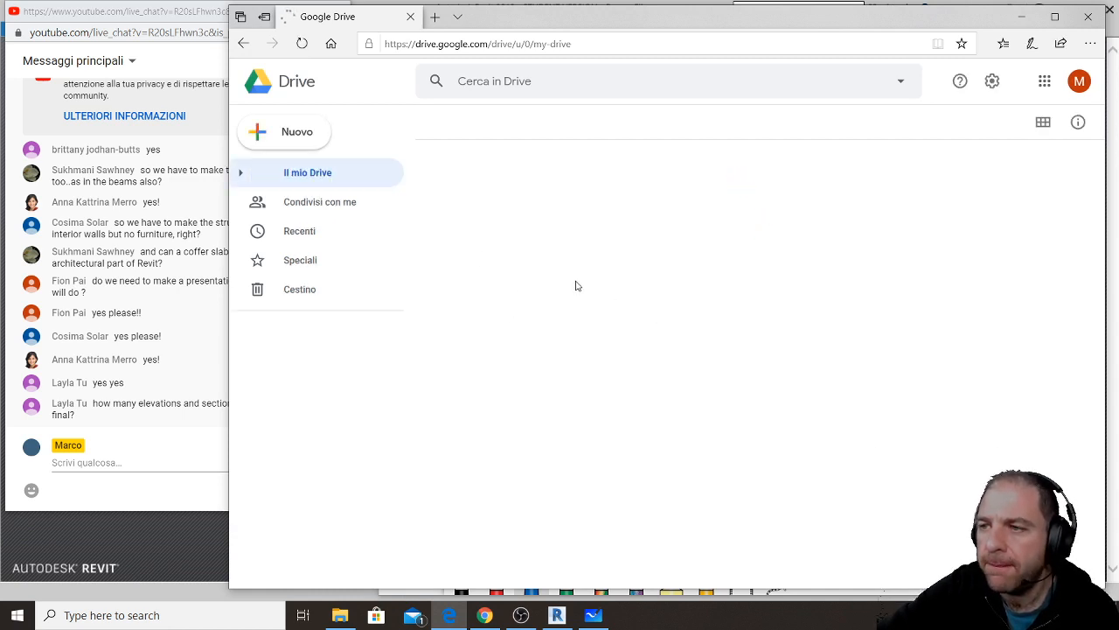
pyautogui.scroll(-4, 579, 318)
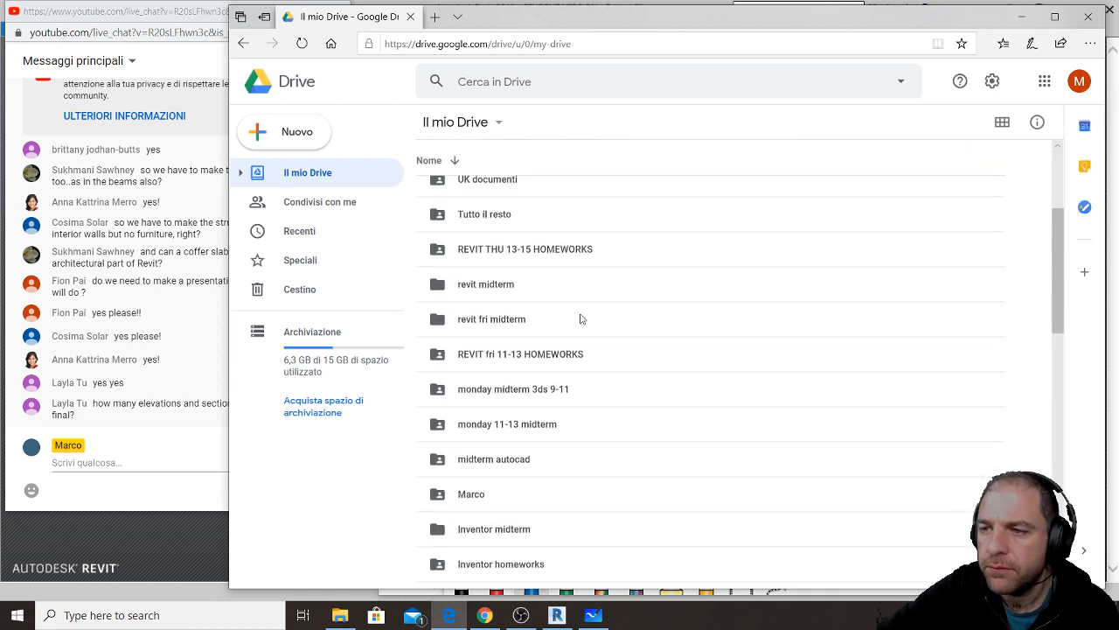
pyautogui.doubleClick(447, 508)
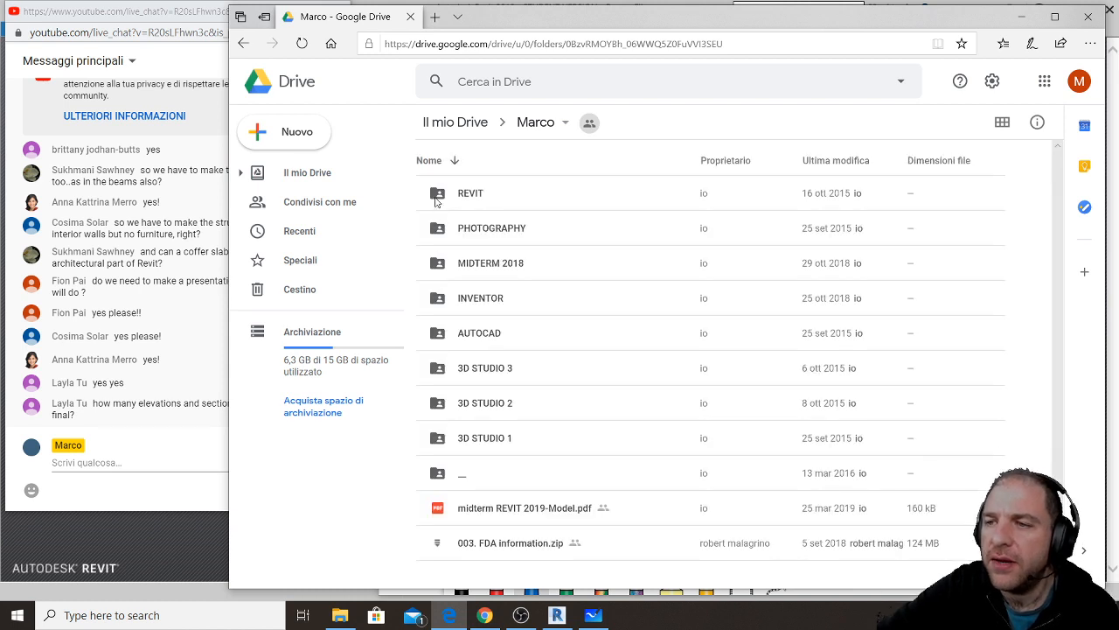
pyautogui.doubleClick(436, 196)
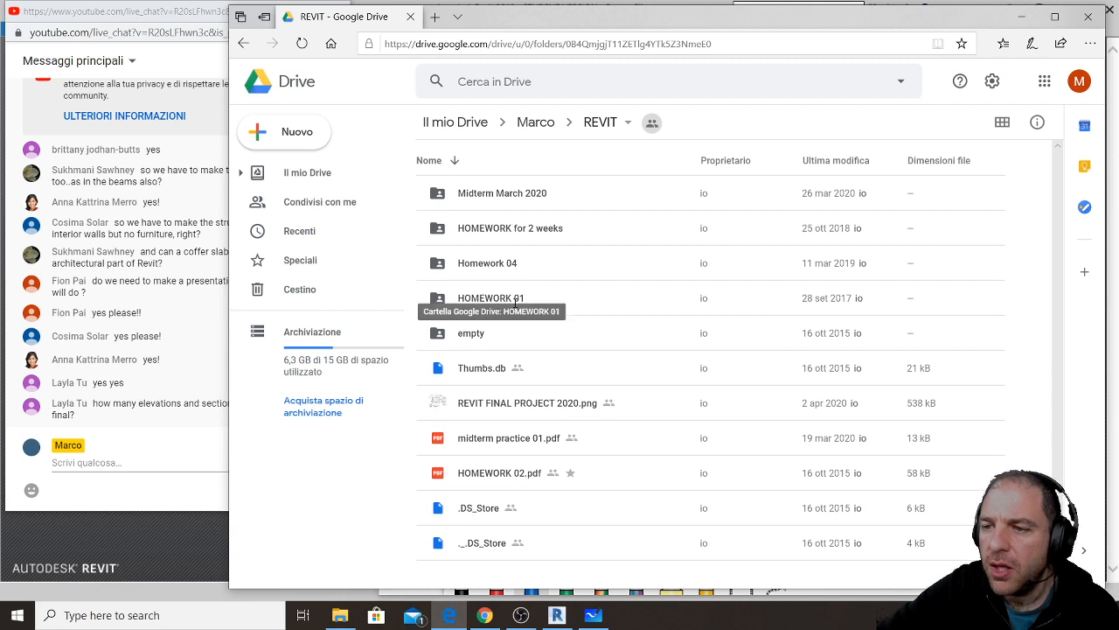
# - Preview REVIT FINAL PROJECT 2020.png, examine the site and building requirements, and close the preview
pyautogui.click(442, 404)
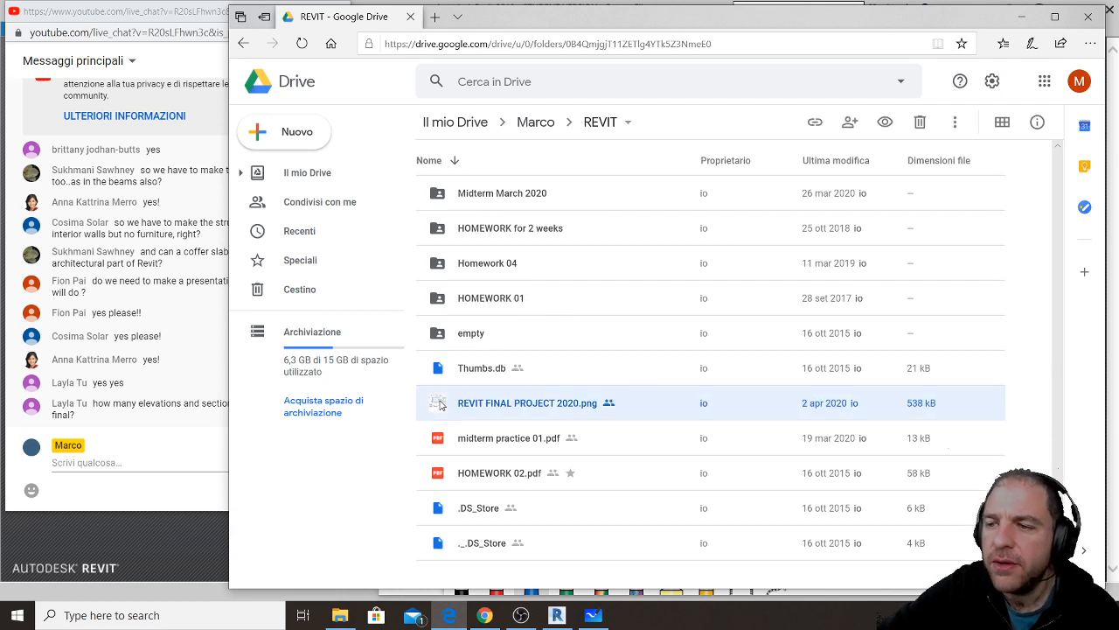
pyautogui.doubleClick(441, 404)
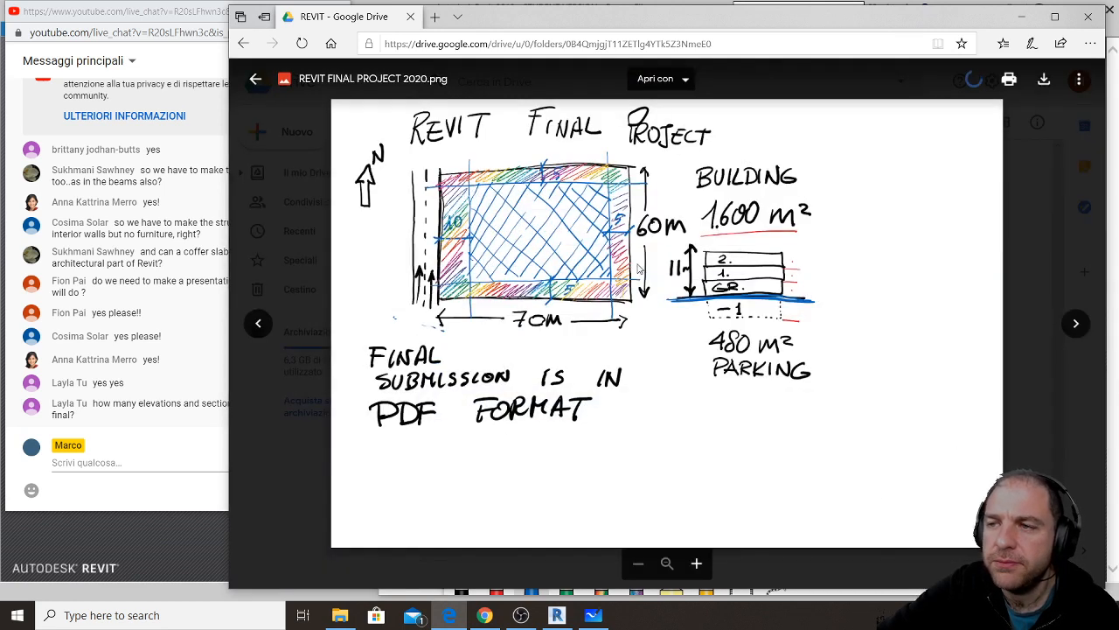
pyautogui.keyDown('ctrl'); pyautogui.scroll(2, 638, 219); pyautogui.keyUp('ctrl')
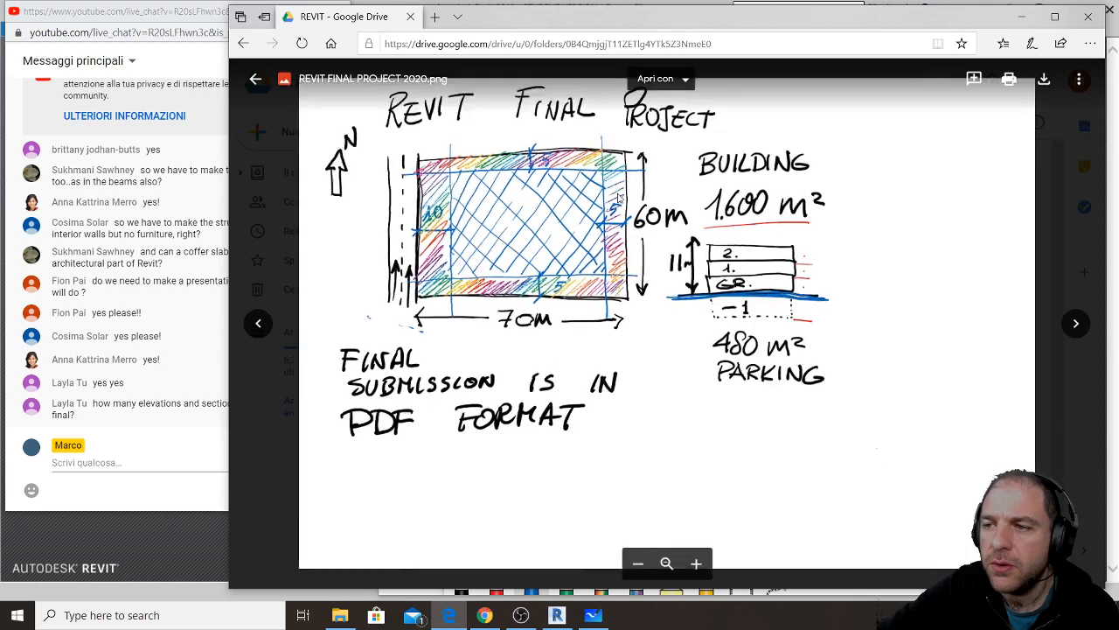
pyautogui.scroll(-2, 617, 212)
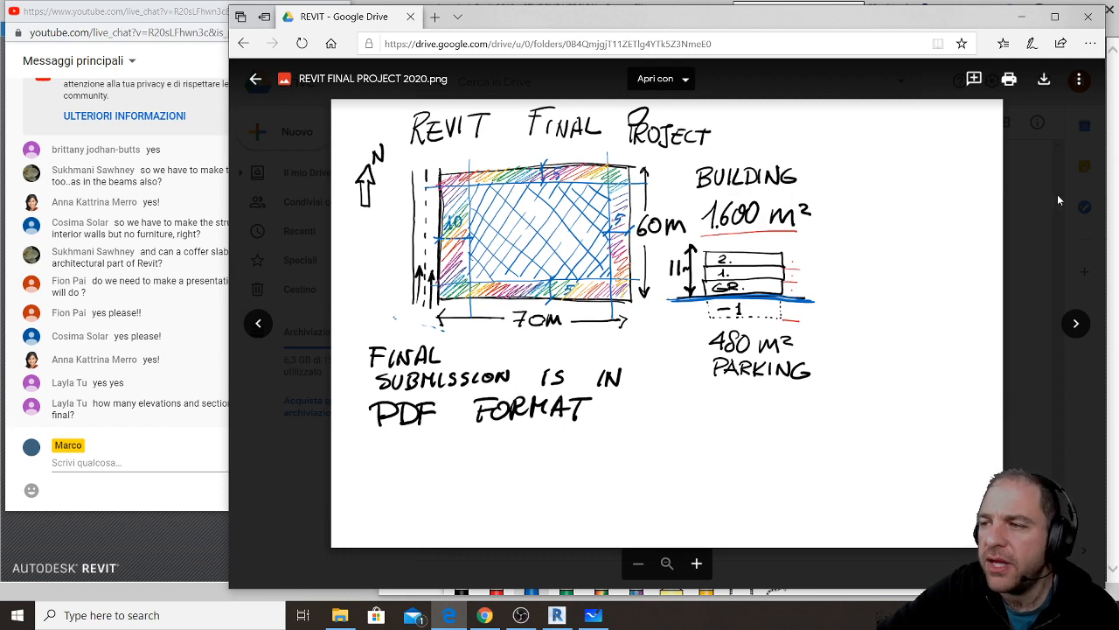
pyautogui.click(1085, 437)
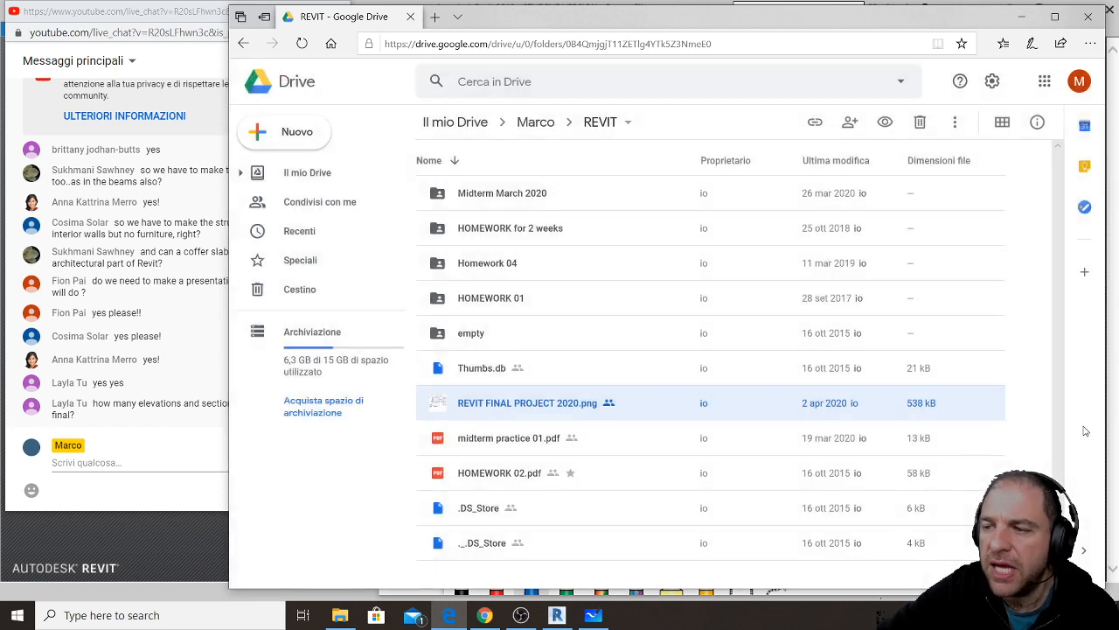
# - Upload the exported whiteboard image "just an example of revit final" from the Desktop to the REVIT Drive folder and select it there
pyautogui.press('super+d')
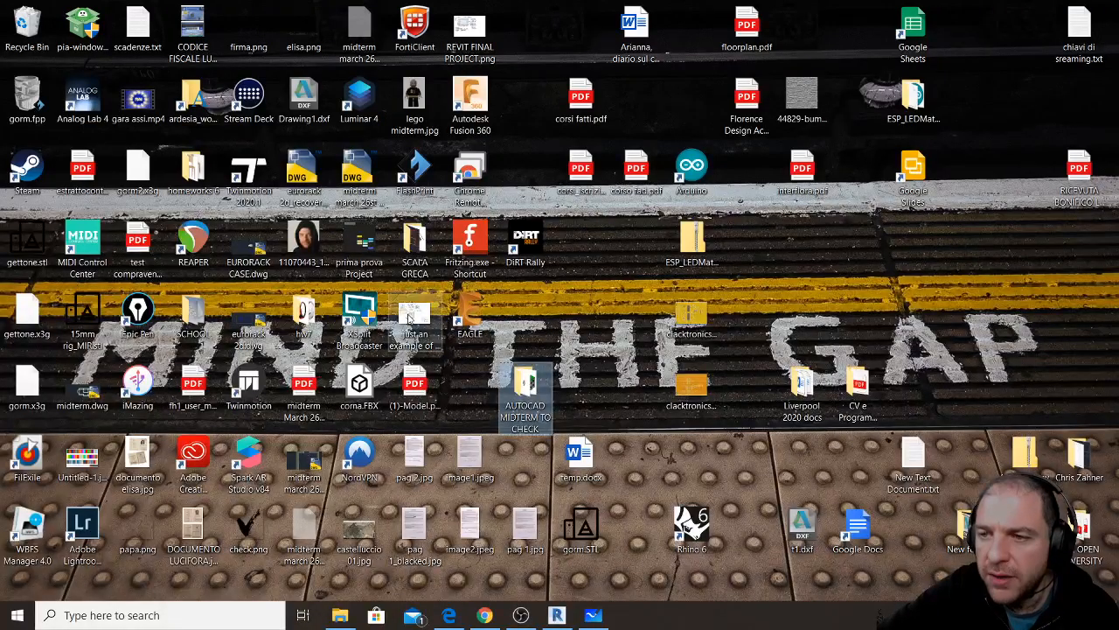
pyautogui.moveTo(415, 322); pyautogui.dragTo(1032, 468)
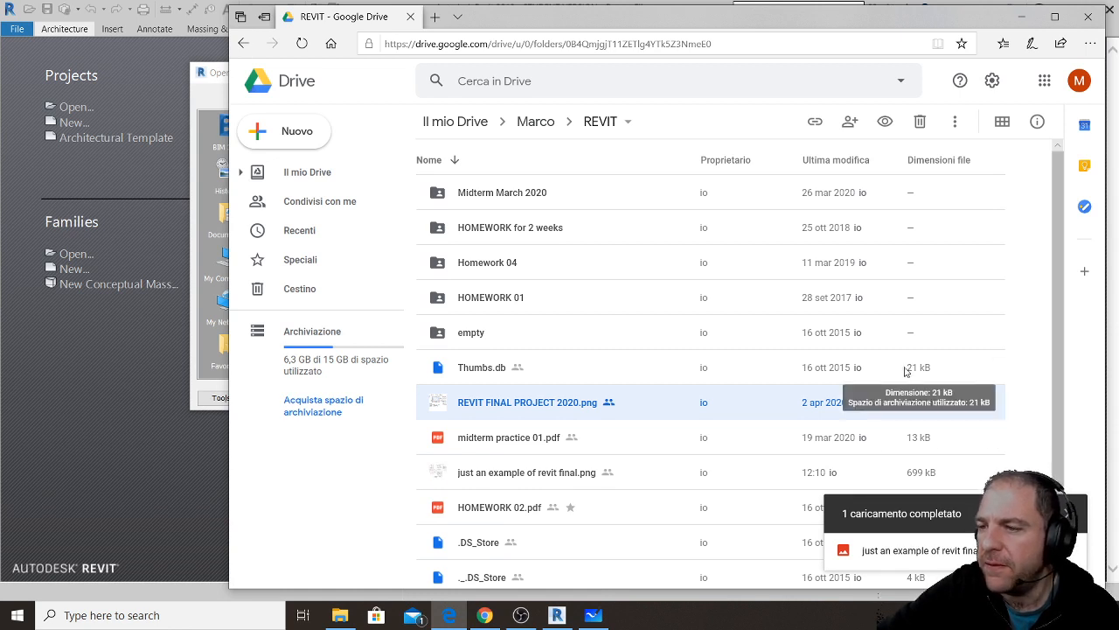
pyautogui.click(444, 473)
pyautogui.click(443, 405)
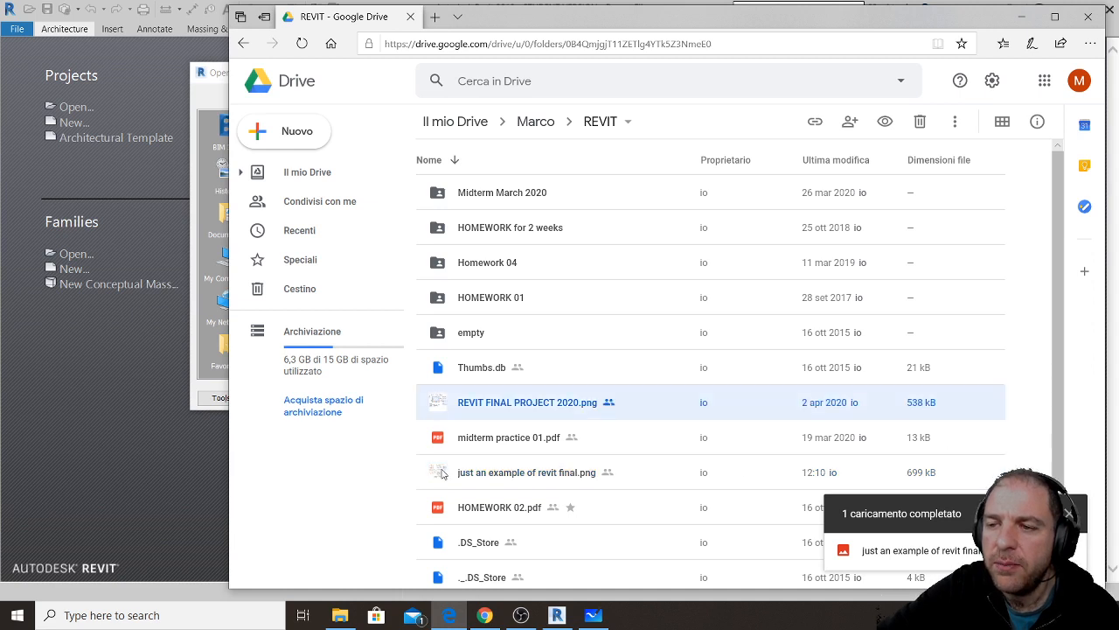
pyautogui.click(520, 477)
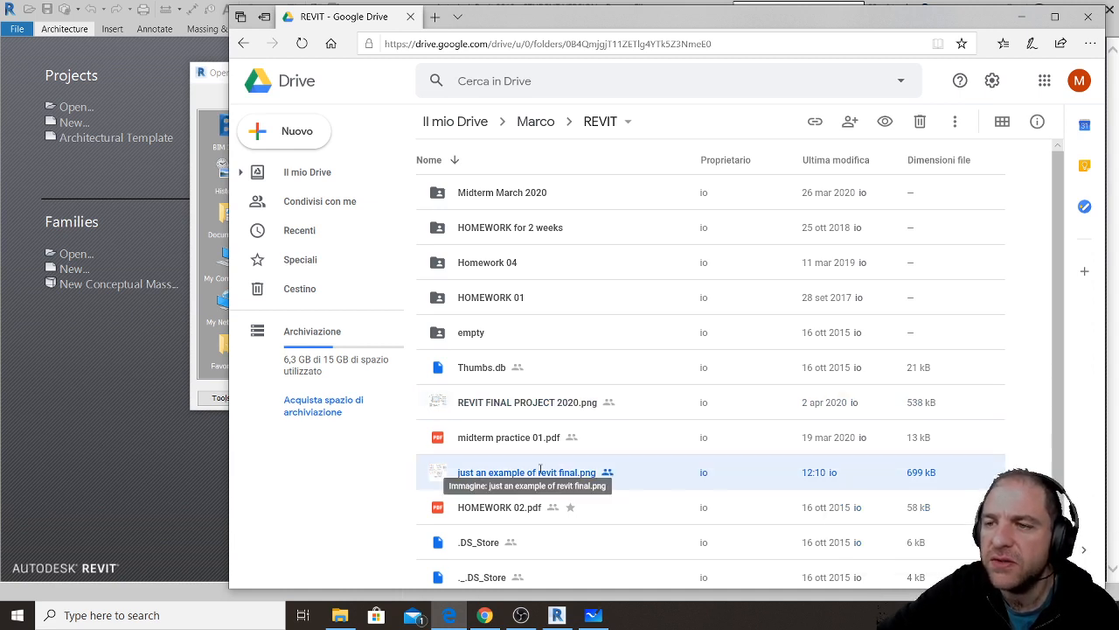
# - Check the live chat, close the Google Drive window, and return to Revit's file-opening dialog
pyautogui.click(482, 616)
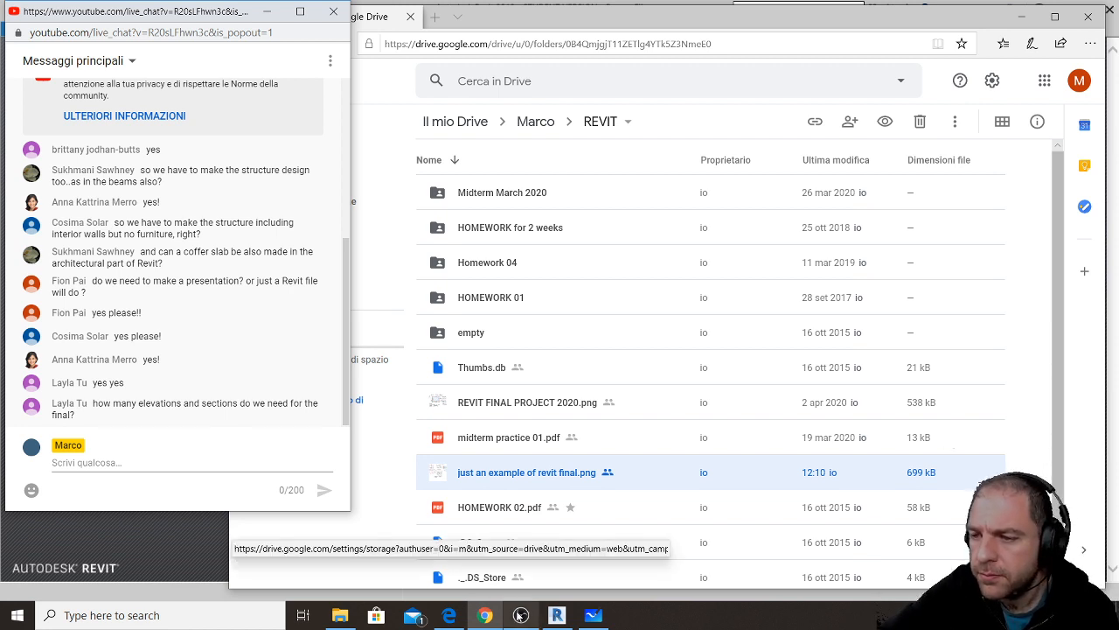
pyautogui.moveTo(519, 615)
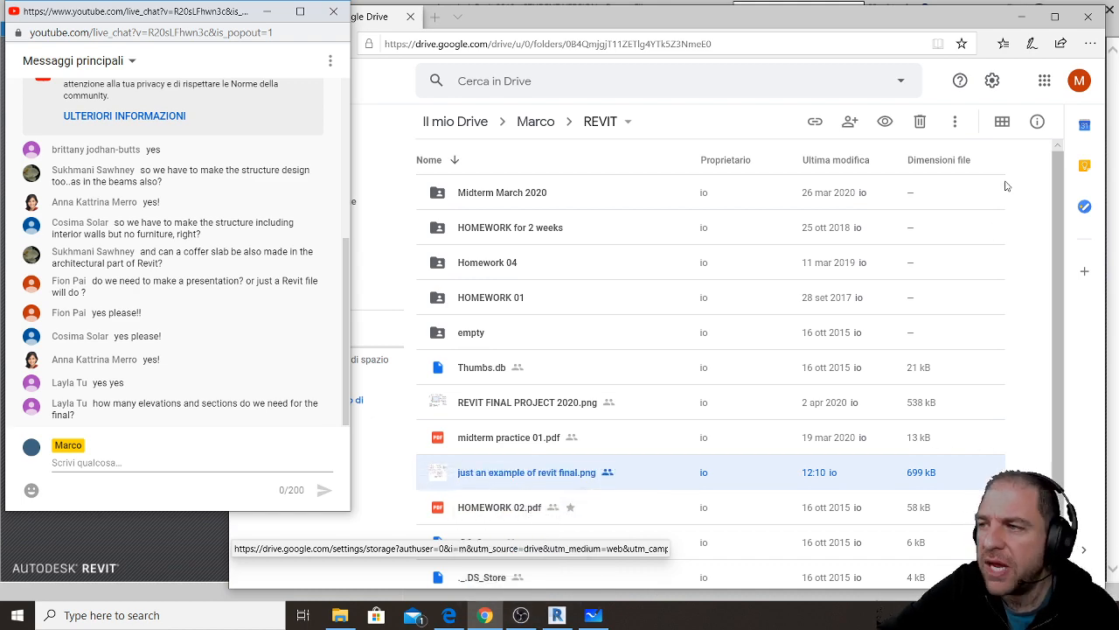
pyautogui.click(1087, 17)
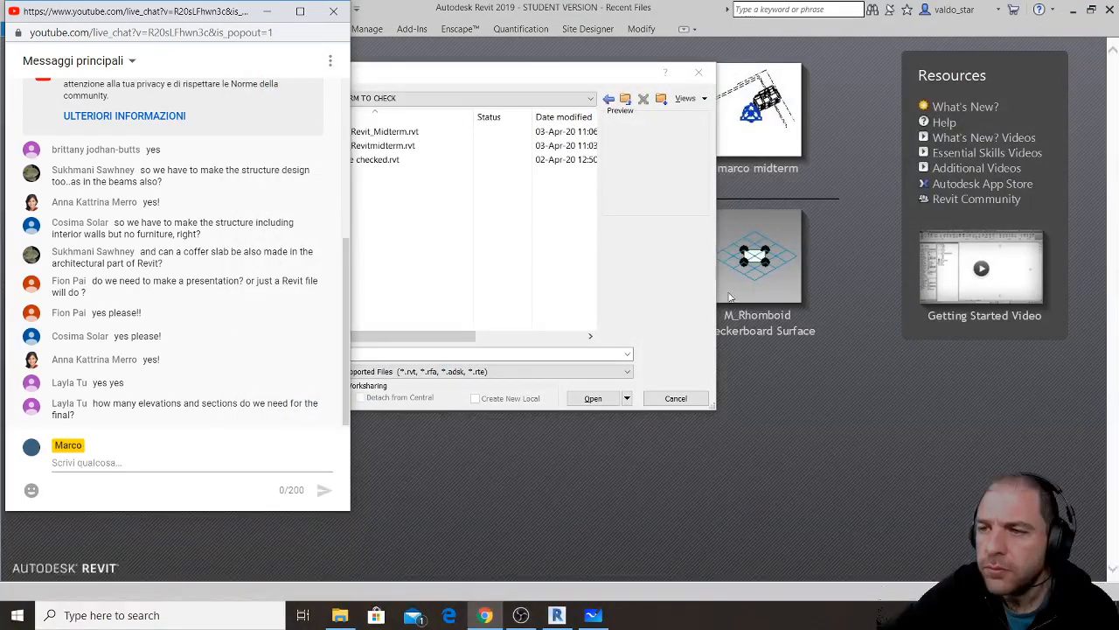
pyautogui.click(593, 267)
pyautogui.moveTo(466, 74); pyautogui.dragTo(613, 96)
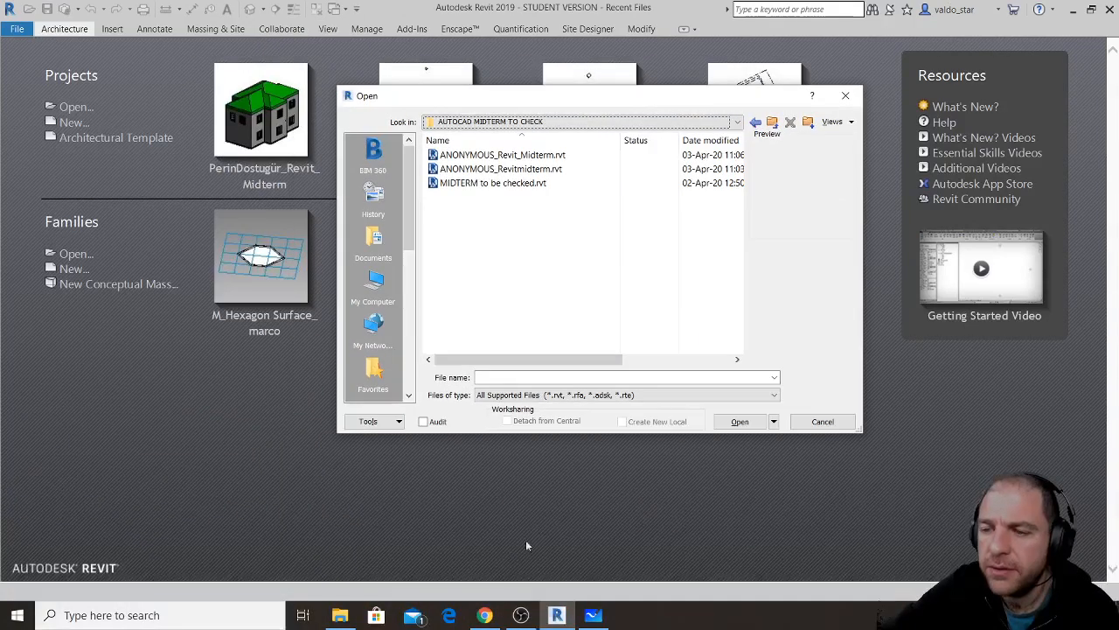
# - Check the live chat again and open ANONYMOUS_Revit_Midterm.rvt from the AUTOCAD MIDTERM TO CHECK folder
pyautogui.click(485, 614)
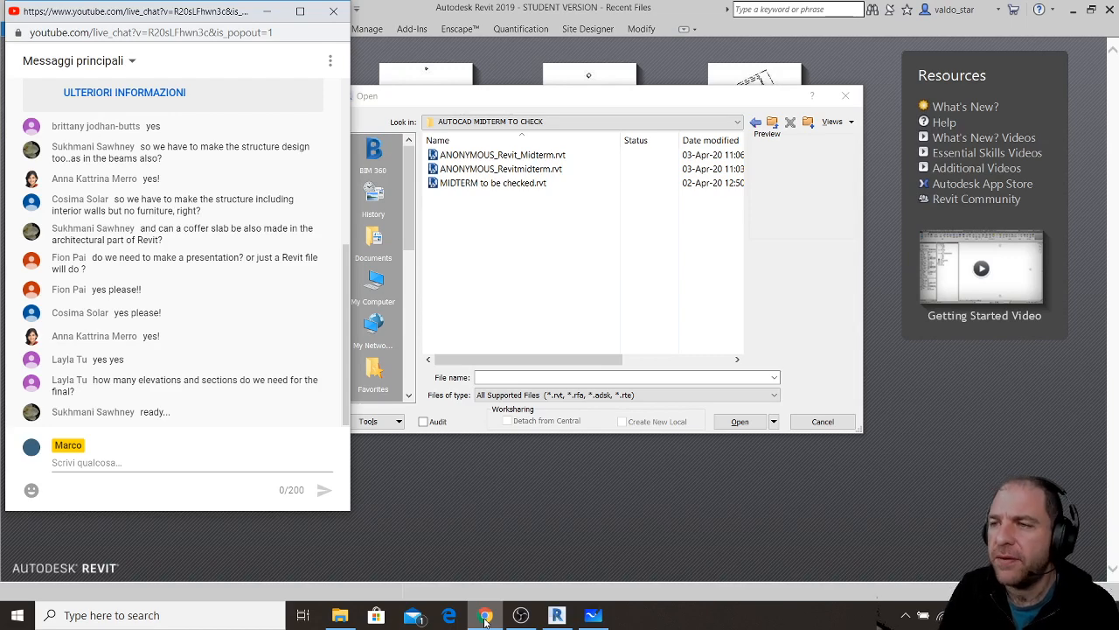
pyautogui.click(599, 102)
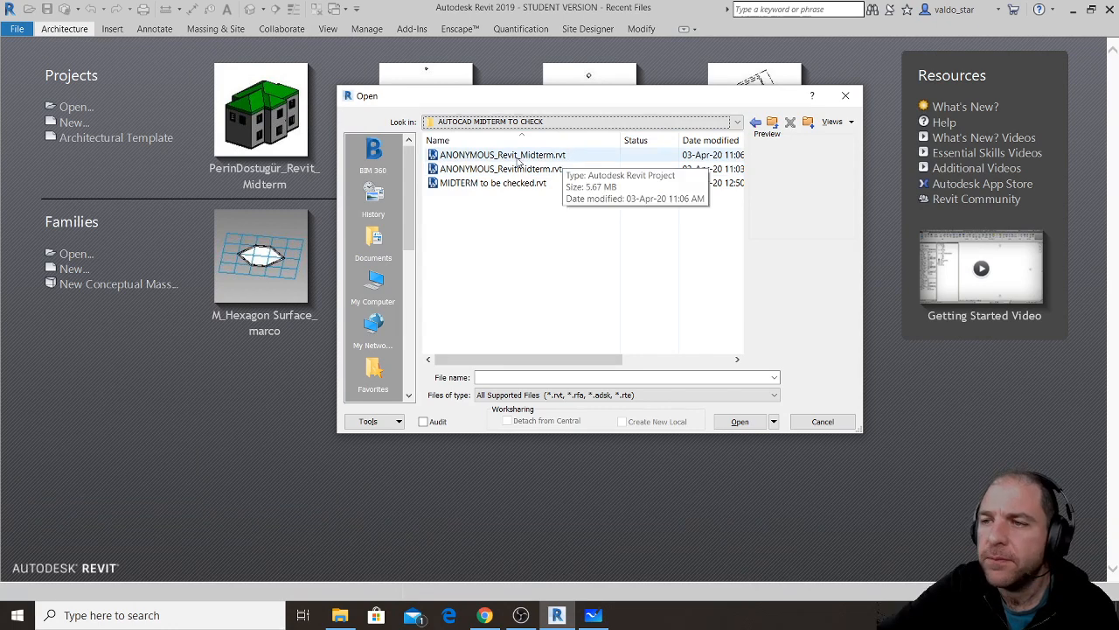
pyautogui.doubleClick(516, 159)
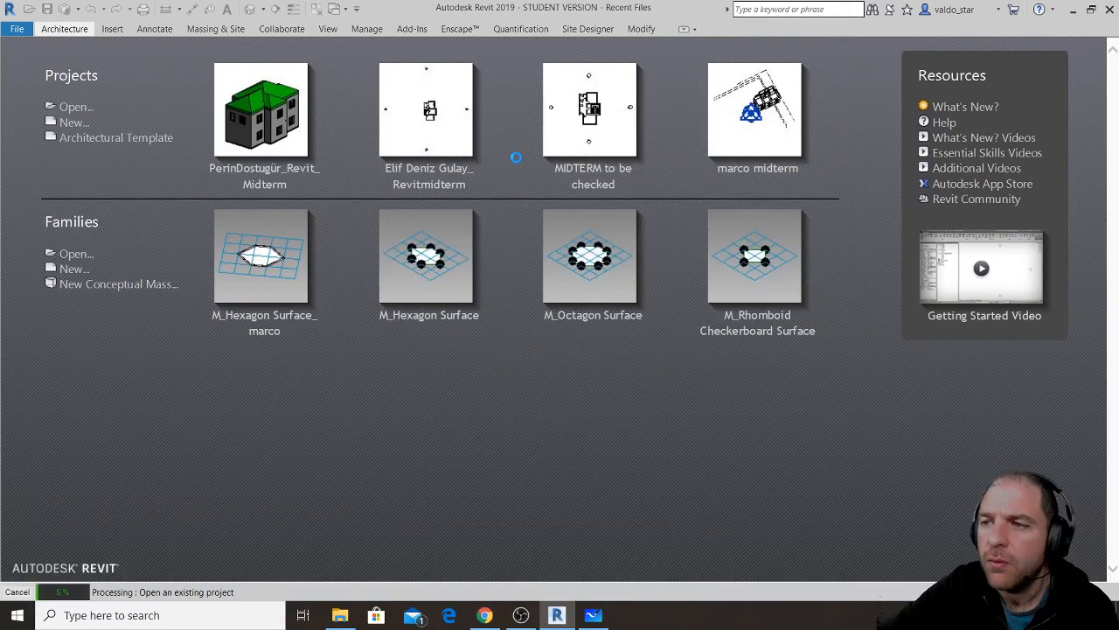
# - Launch Epic Pen, move its palette to the edge of the 3D view below the navigation controls, and activate the pen
pyautogui.press('super')
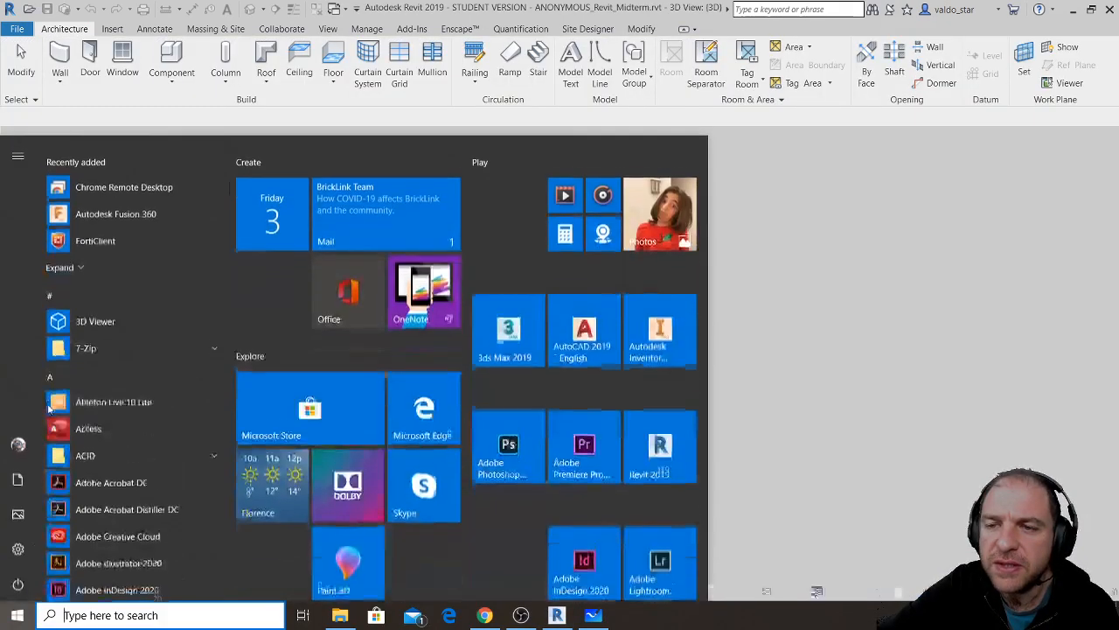
pyautogui.write('epi')
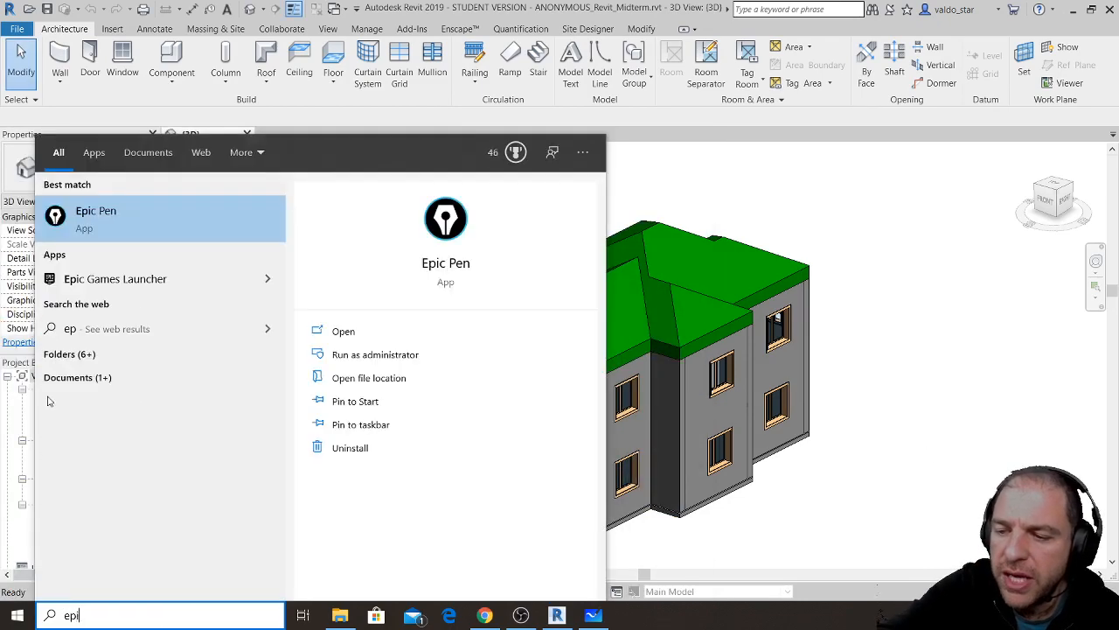
pyautogui.write('c')
pyautogui.press('Return')
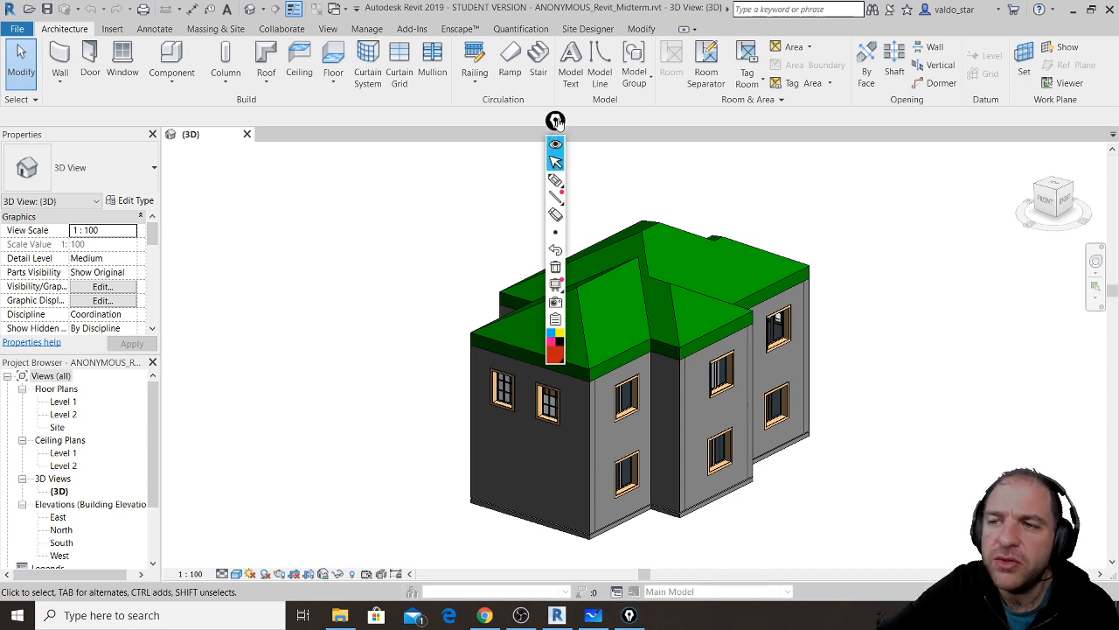
pyautogui.moveTo(556, 120); pyautogui.dragTo(1099, 330)
pyautogui.click(184, 324)
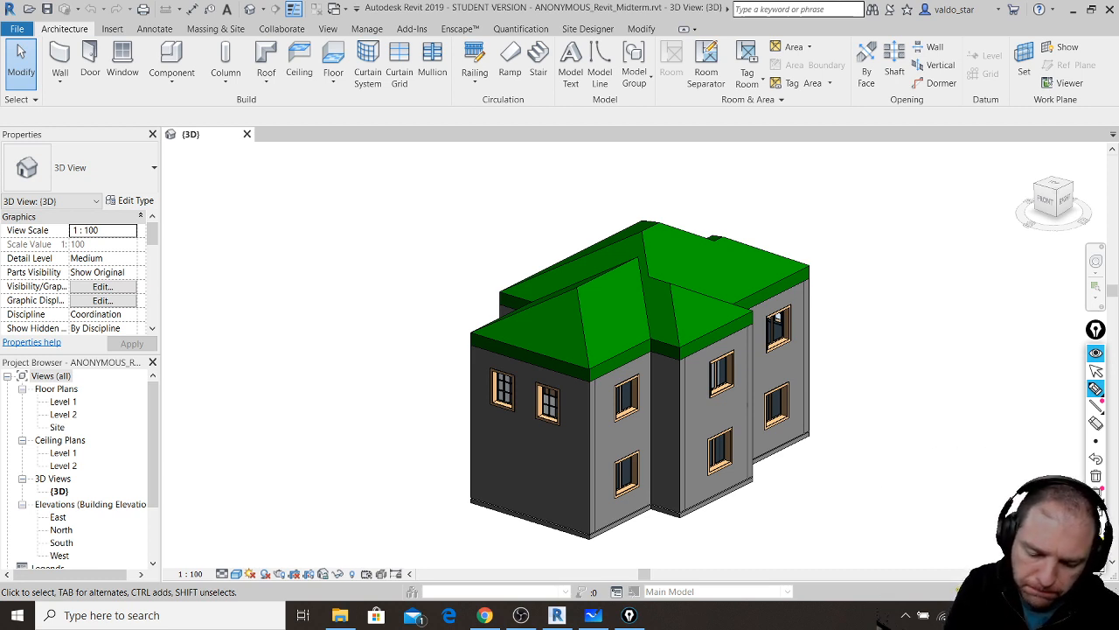
# - Handwrite ELEVATION in black in the empty area beside the building's green roof
pyautogui.moveTo(846, 168)
pyautogui.mouseDown()
pyautogui.moveTo(843, 194)
pyautogui.moveTo(885, 208)
pyautogui.moveTo(865, 185)
pyautogui.mouseUp()
pyautogui.moveTo(837, 165)
pyautogui.mouseDown()
pyautogui.moveTo(873, 163)
pyautogui.moveTo(900, 201)
pyautogui.mouseUp()
pyautogui.moveTo(914, 161)
pyautogui.mouseDown()
pyautogui.moveTo(935, 197)
pyautogui.moveTo(932, 161)
pyautogui.mouseUp()
pyautogui.moveTo(915, 181); pyautogui.dragTo(983, 154)
pyautogui.moveTo(969, 212); pyautogui.dragTo(1008, 211)
pyautogui.moveTo(979, 192)
pyautogui.mouseDown()
pyautogui.moveTo(1002, 193)
pyautogui.moveTo(1037, 159)
pyautogui.mouseUp()
pyautogui.moveTo(1016, 163)
pyautogui.mouseDown()
pyautogui.moveTo(1012, 203)
pyautogui.moveTo(1037, 206)
pyautogui.moveTo(1107, 166)
pyautogui.mouseUp()
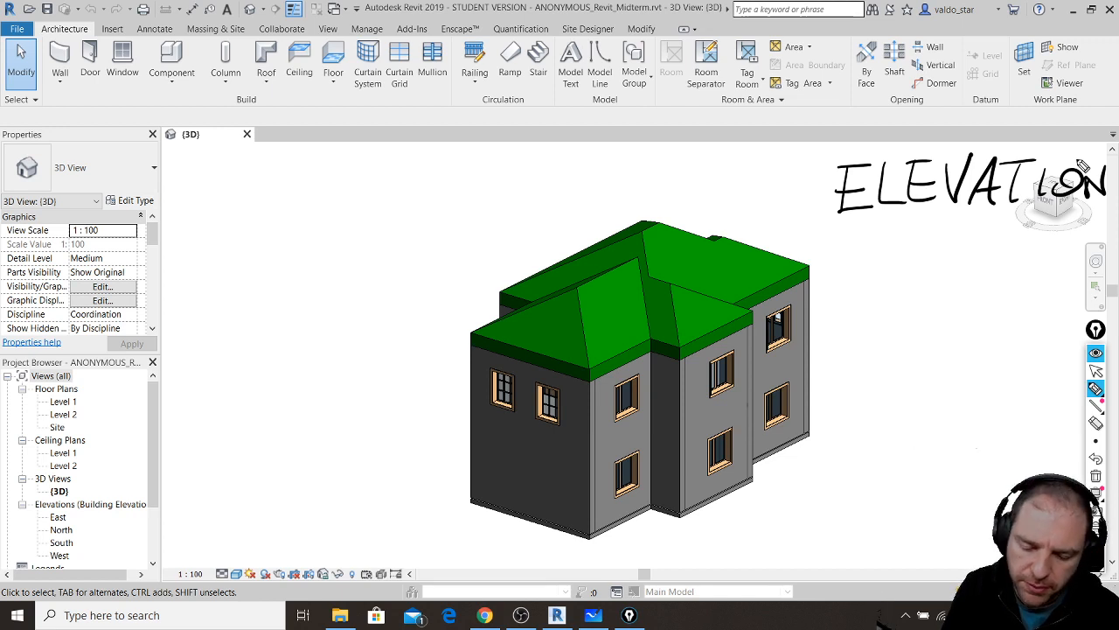
# - Handwrite SECTION directly below ELEVATION
pyautogui.moveTo(876, 241); pyautogui.dragTo(842, 265)
pyautogui.moveTo(888, 245)
pyautogui.mouseDown()
pyautogui.moveTo(887, 263)
pyautogui.moveTo(911, 265)
pyautogui.mouseUp()
pyautogui.moveTo(887, 255)
pyautogui.mouseDown()
pyautogui.moveTo(914, 255)
pyautogui.moveTo(913, 242)
pyautogui.moveTo(957, 269)
pyautogui.moveTo(1002, 238)
pyautogui.mouseUp()
pyautogui.moveTo(984, 239); pyautogui.dragTo(986, 270)
pyautogui.moveTo(1007, 240)
pyautogui.mouseDown()
pyautogui.moveTo(1008, 269)
pyautogui.moveTo(1021, 243)
pyautogui.moveTo(1070, 245)
pyautogui.mouseUp()
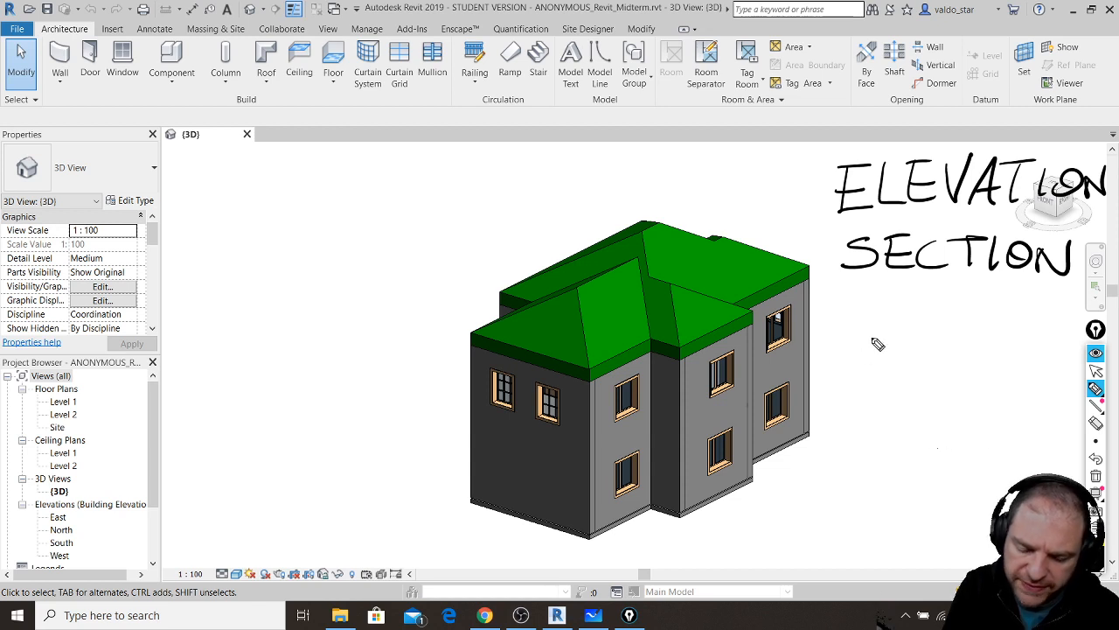
# - Handwrite CAMERA below SECTION and draw a long horizontal divider line beneath it
pyautogui.moveTo(874, 308)
pyautogui.mouseDown()
pyautogui.moveTo(874, 339)
pyautogui.moveTo(913, 339)
pyautogui.moveTo(900, 329)
pyautogui.mouseUp()
pyautogui.moveTo(920, 307)
pyautogui.mouseDown()
pyautogui.moveTo(918, 338)
pyautogui.moveTo(956, 336)
pyautogui.moveTo(992, 309)
pyautogui.moveTo(1016, 340)
pyautogui.mouseUp()
pyautogui.moveTo(1035, 338)
pyautogui.mouseDown()
pyautogui.moveTo(1055, 312)
pyautogui.moveTo(1061, 337)
pyautogui.mouseUp()
pyautogui.moveTo(1038, 325); pyautogui.dragTo(1060, 323)
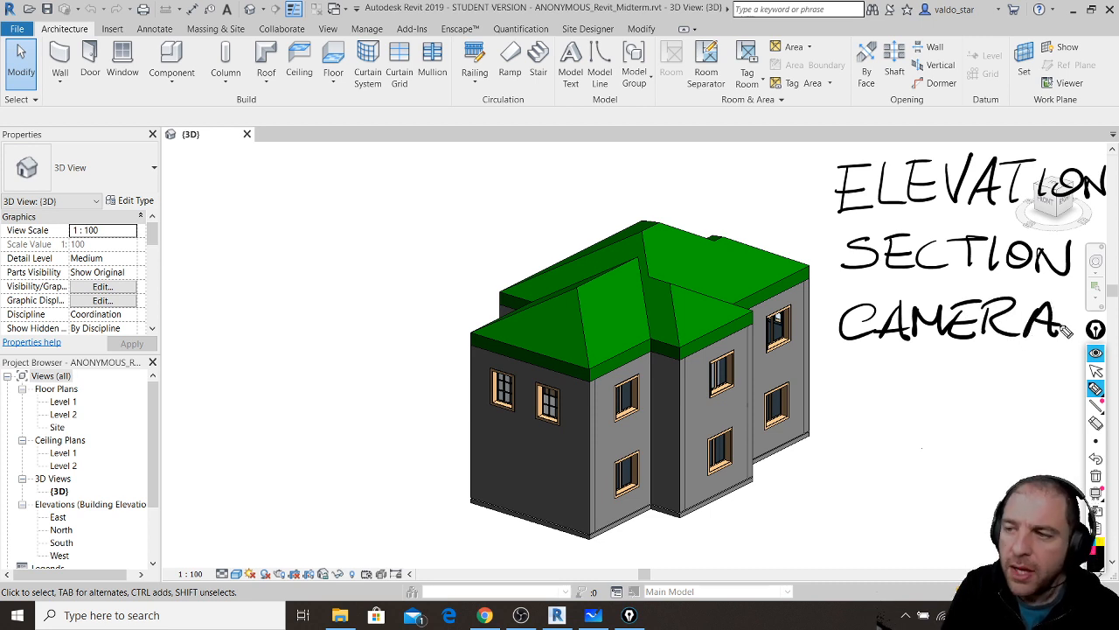
pyautogui.moveTo(798, 381); pyautogui.dragTo(1116, 365)
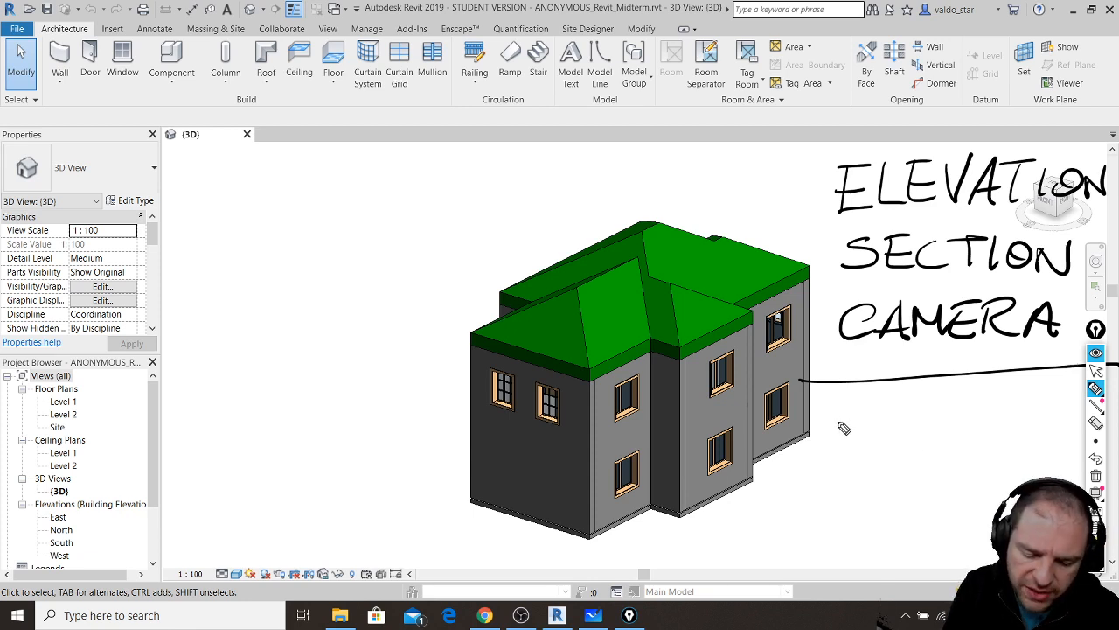
# - Handwrite FILTER below the divider line
pyautogui.moveTo(837, 408)
pyautogui.mouseDown()
pyautogui.moveTo(834, 449)
pyautogui.moveTo(867, 408)
pyautogui.mouseUp()
pyautogui.moveTo(836, 430)
pyautogui.mouseDown()
pyautogui.moveTo(853, 428)
pyautogui.moveTo(867, 447)
pyautogui.mouseUp()
pyautogui.moveTo(878, 409)
pyautogui.mouseDown()
pyautogui.moveTo(910, 448)
pyautogui.moveTo(955, 409)
pyautogui.mouseUp()
pyautogui.moveTo(927, 413)
pyautogui.mouseDown()
pyautogui.moveTo(929, 453)
pyautogui.moveTo(969, 449)
pyautogui.moveTo(962, 428)
pyautogui.mouseUp()
pyautogui.moveTo(942, 411)
pyautogui.mouseDown()
pyautogui.moveTo(970, 409)
pyautogui.moveTo(977, 449)
pyautogui.mouseUp()
pyautogui.moveTo(979, 411); pyautogui.dragTo(1003, 451)
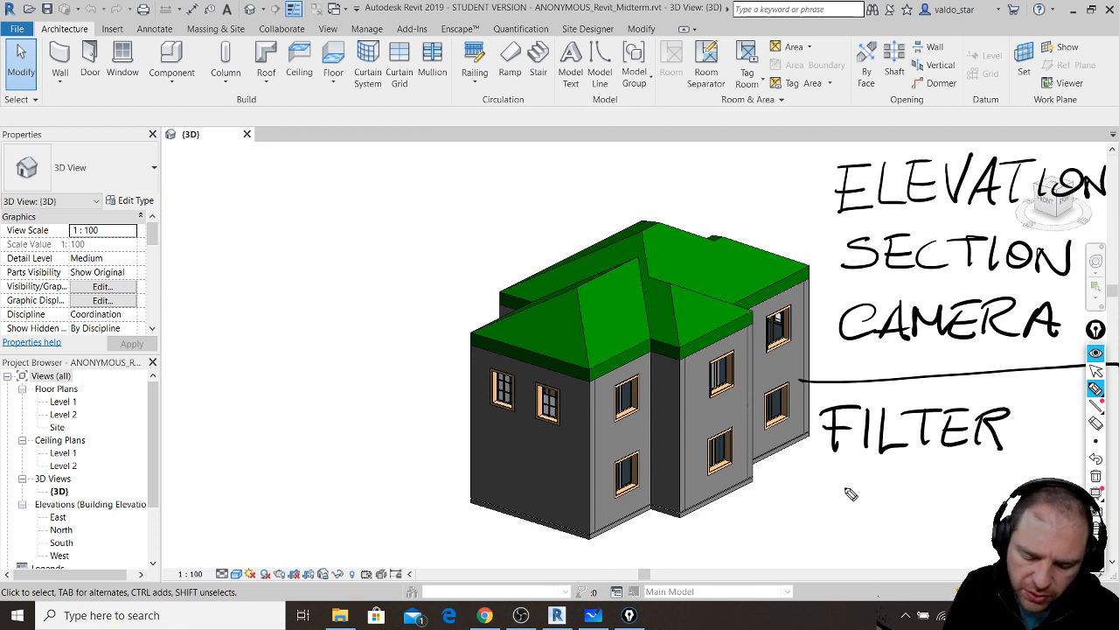
# - Handwrite SPLIT and COLUMN below FILTER to complete the topic list
pyautogui.moveTo(853, 483)
pyautogui.mouseDown()
pyautogui.moveTo(820, 514)
pyautogui.moveTo(869, 506)
pyautogui.moveTo(917, 518)
pyautogui.moveTo(970, 483)
pyautogui.mouseUp()
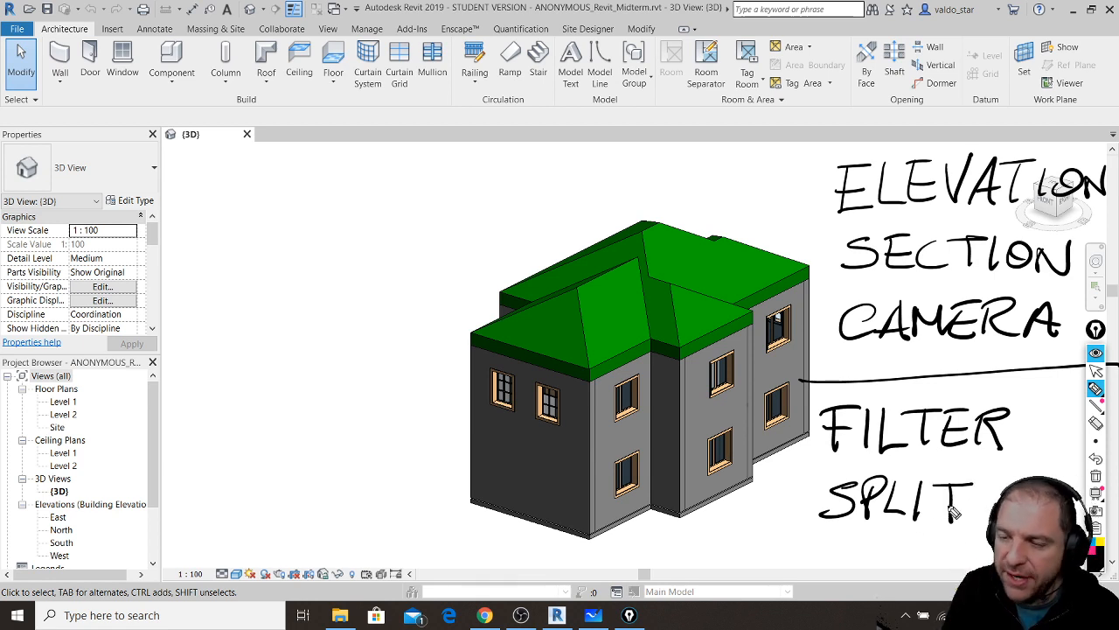
pyautogui.moveTo(824, 177); pyautogui.dragTo(825, 182)
pyautogui.moveTo(827, 222); pyautogui.dragTo(828, 227)
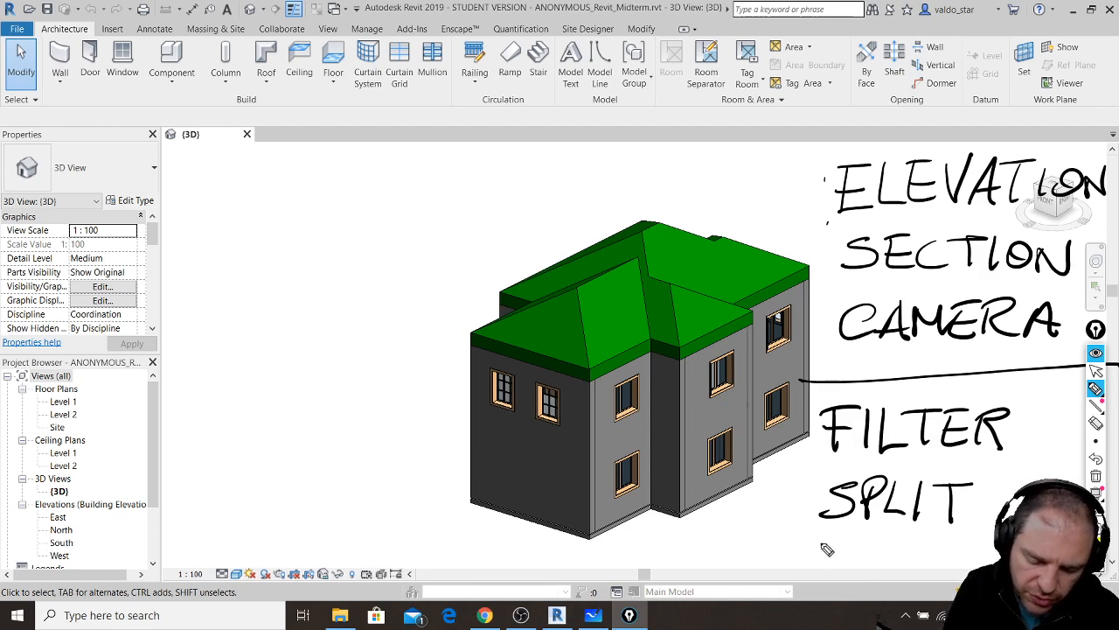
pyautogui.moveTo(842, 540)
pyautogui.mouseDown()
pyautogui.moveTo(844, 556)
pyautogui.moveTo(864, 541)
pyautogui.moveTo(898, 553)
pyautogui.moveTo(929, 540)
pyautogui.mouseUp()
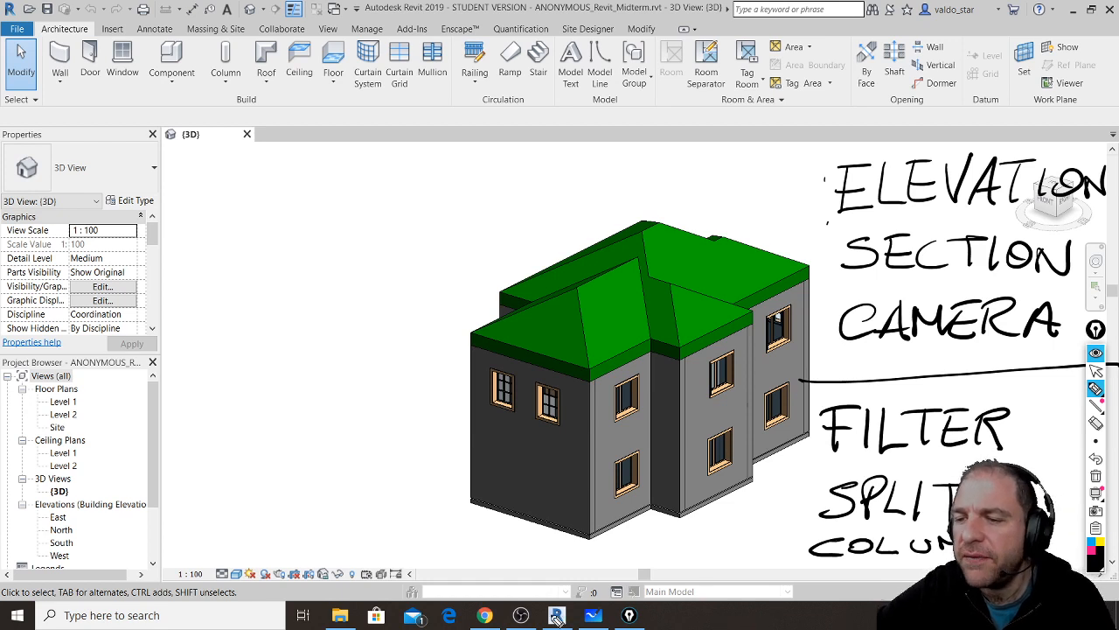
# - Leave drawing mode, check the students' replies in the live chat, and hide the handwritten topic list over the Revit model
pyautogui.click(1096, 371)
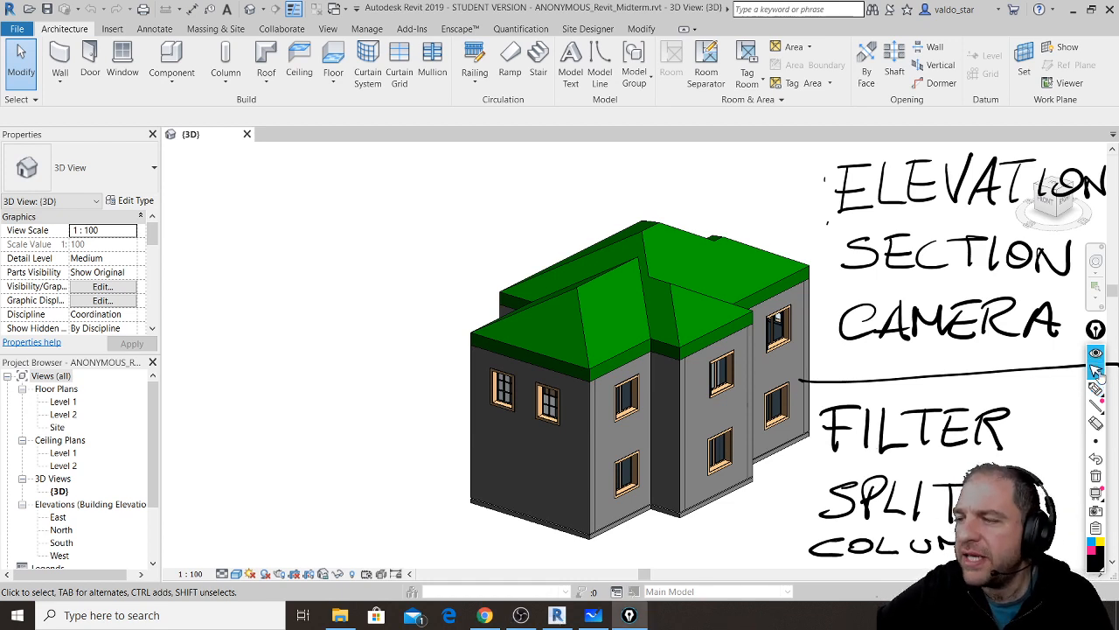
pyautogui.click(500, 617)
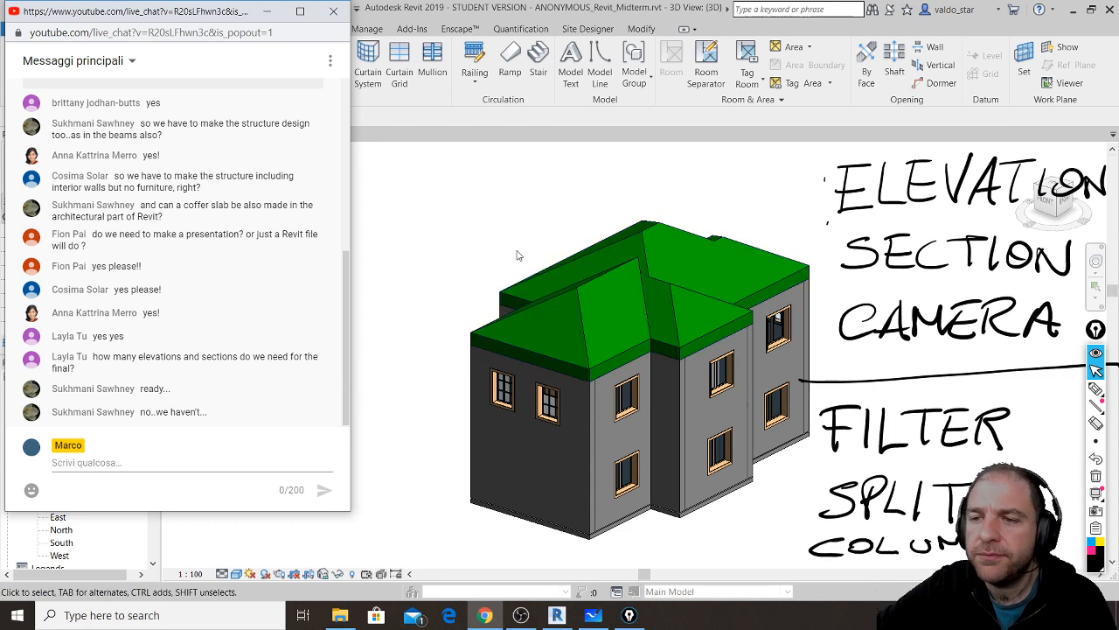
pyautogui.click(493, 7)
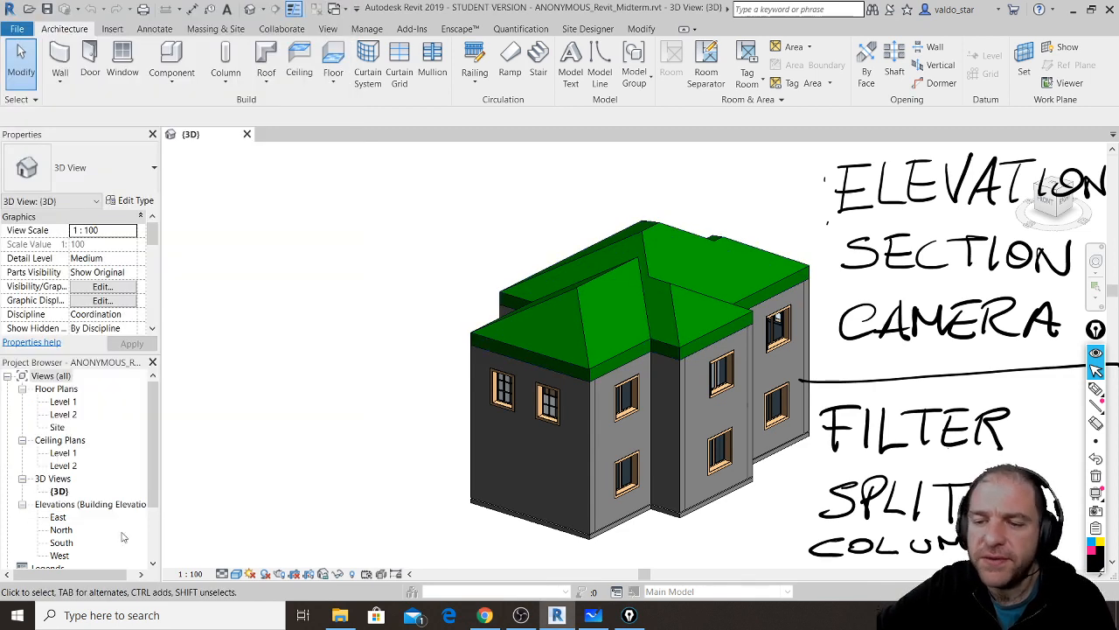
pyautogui.click(1096, 353)
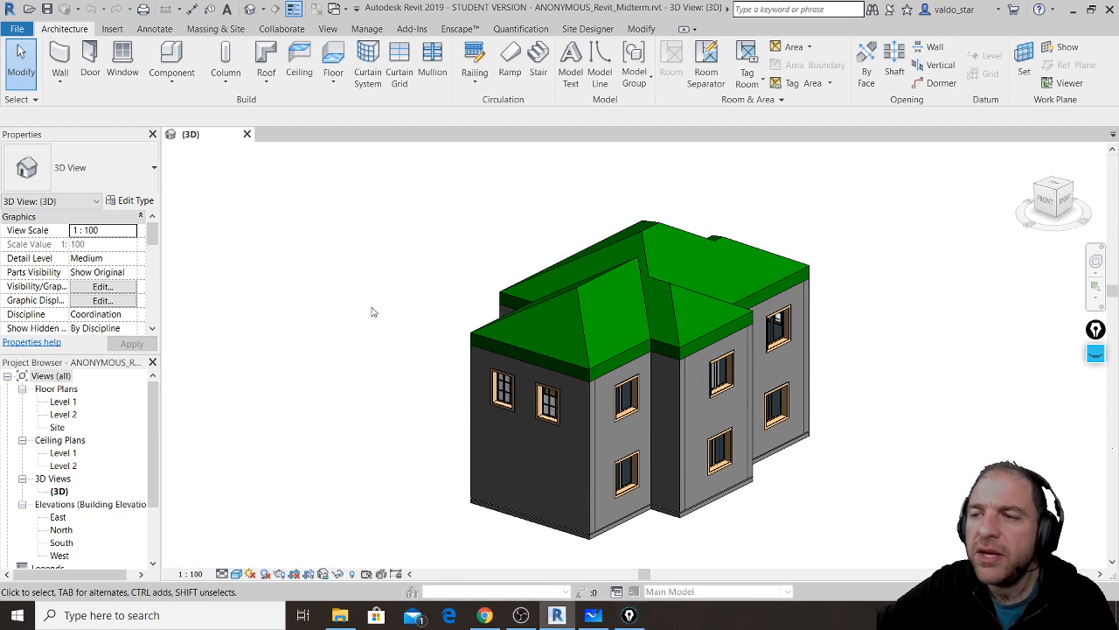
# - Open the Level 1 floor plan and set its visual style to Hidden Line
pyautogui.moveTo(669, 392); pyautogui.dragTo(629, 366, button='middle')
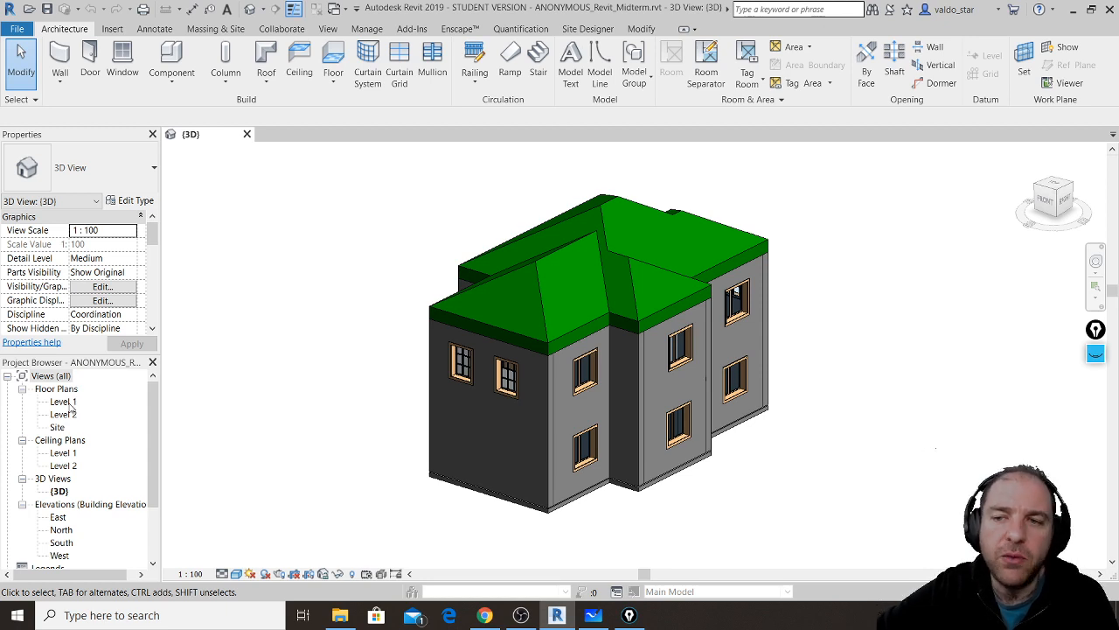
pyautogui.doubleClick(69, 401)
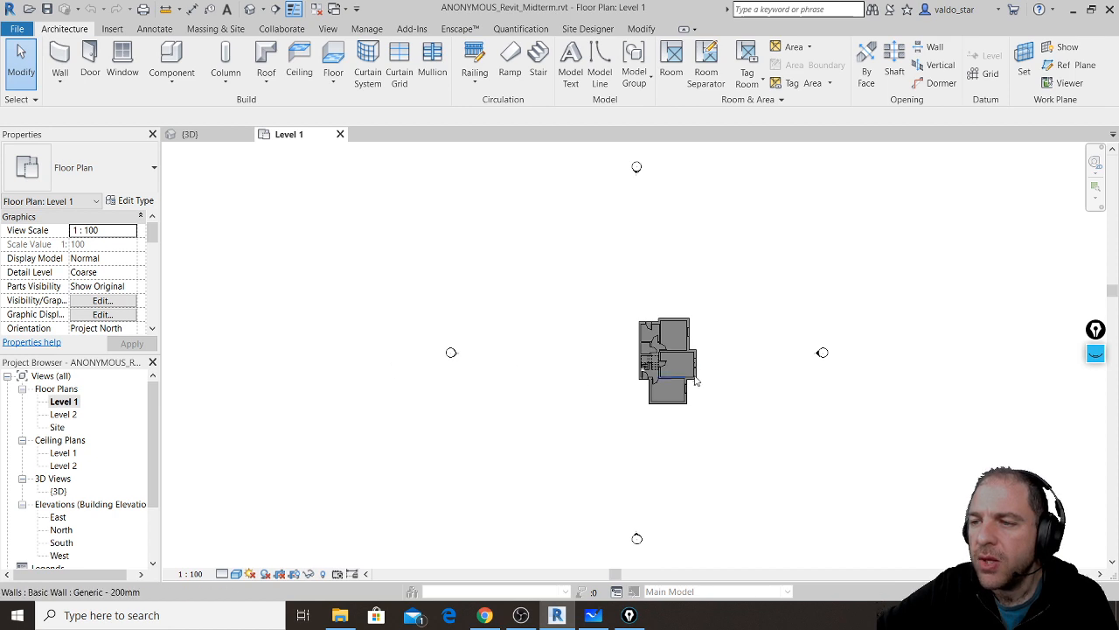
pyautogui.scroll(6, 695, 381)
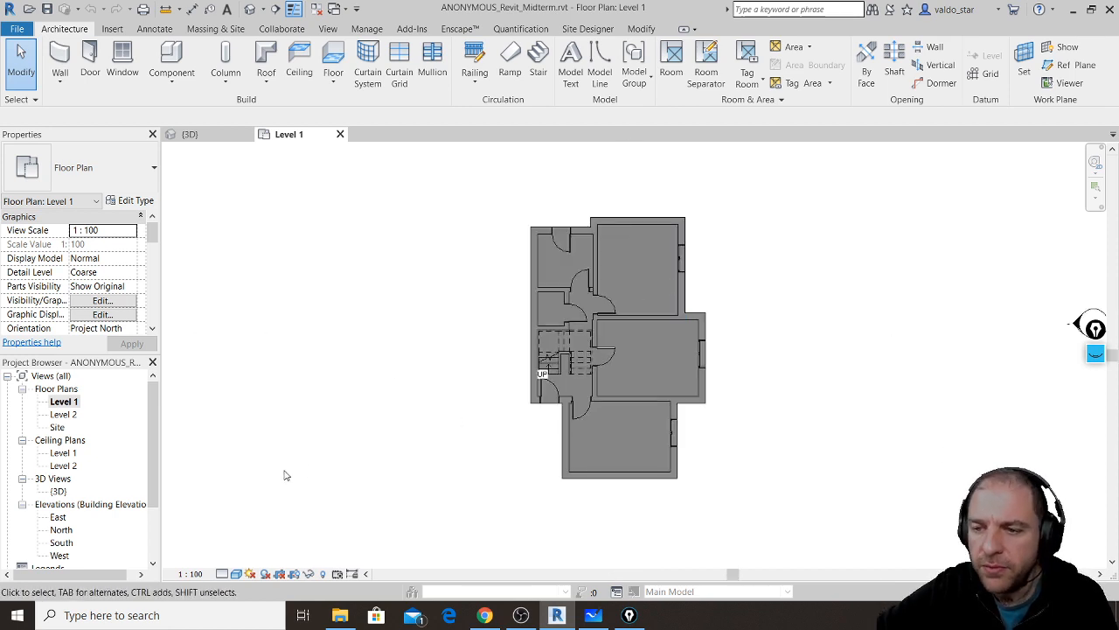
pyautogui.click(237, 574)
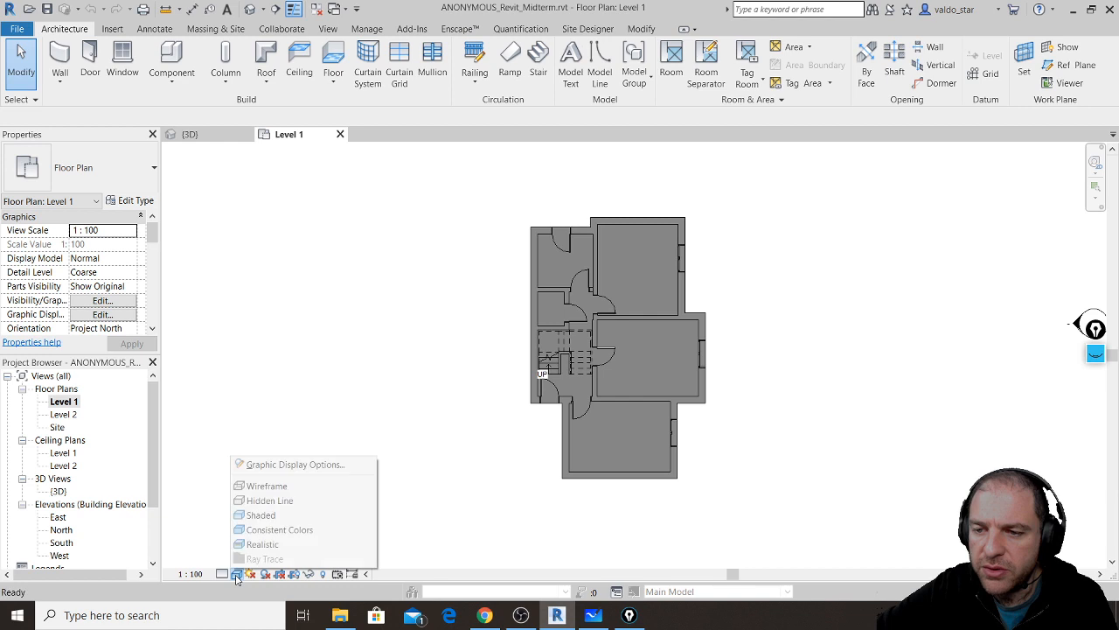
pyautogui.click(260, 501)
pyautogui.scroll(4, 650, 405)
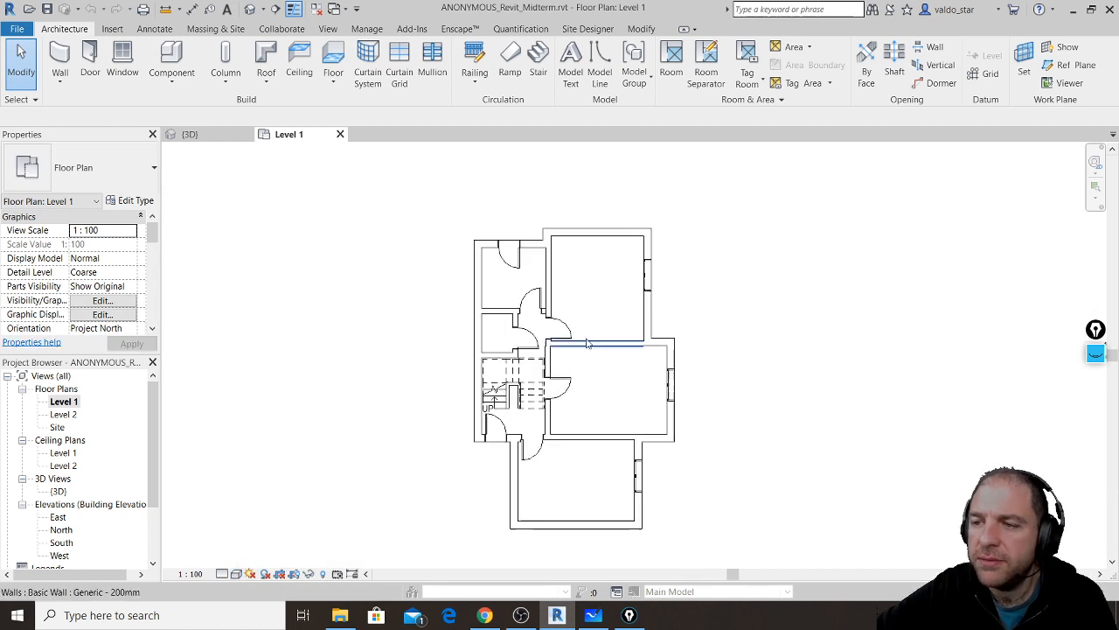
pyautogui.scroll(1, 474, 337)
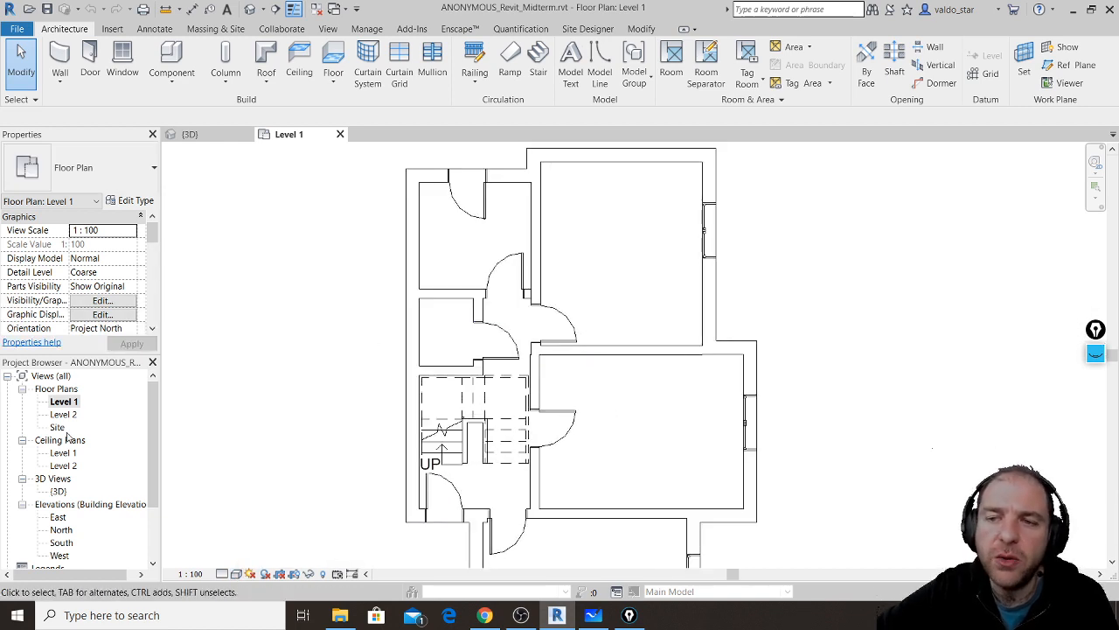
# - Open the Level 2 floor plan and examine its layout
pyautogui.click(65, 415)
pyautogui.doubleClick(65, 416)
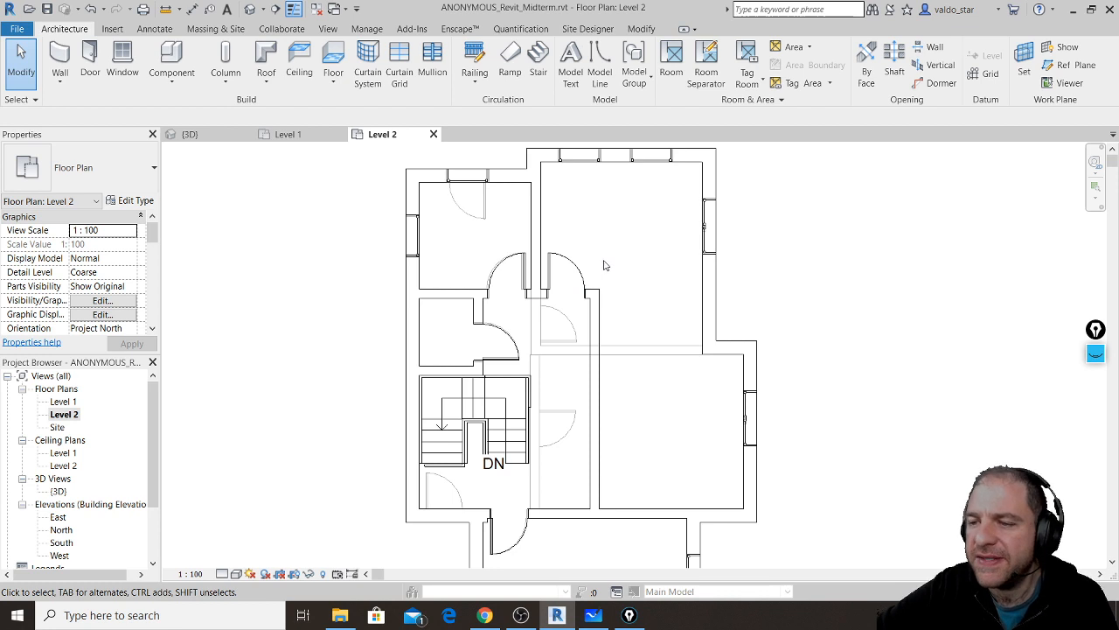
pyautogui.scroll(-5, 600, 251)
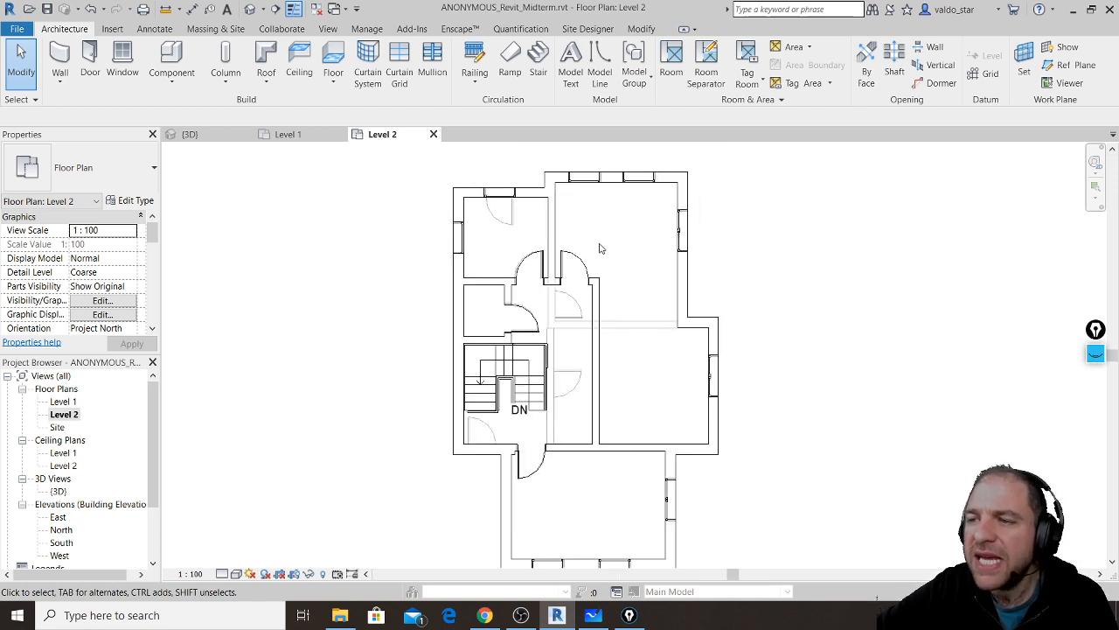
# - Circle the four elevation markers around the Level 2 floor plan with the pink pen
pyautogui.scroll(-4, 600, 251)
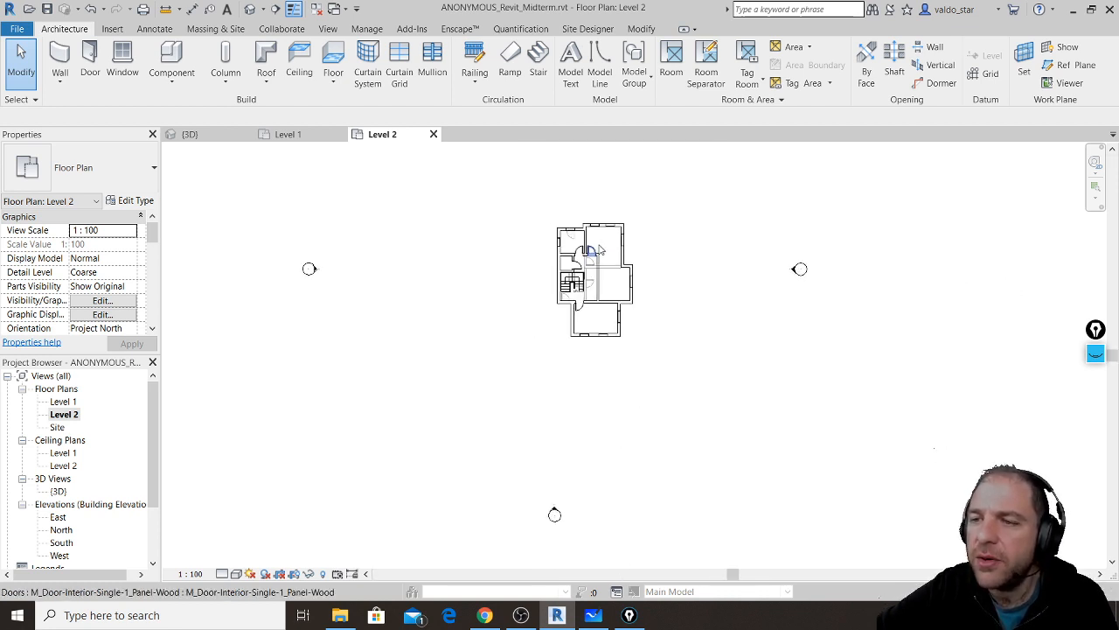
pyautogui.moveTo(621, 234); pyautogui.dragTo(626, 315, button='middle')
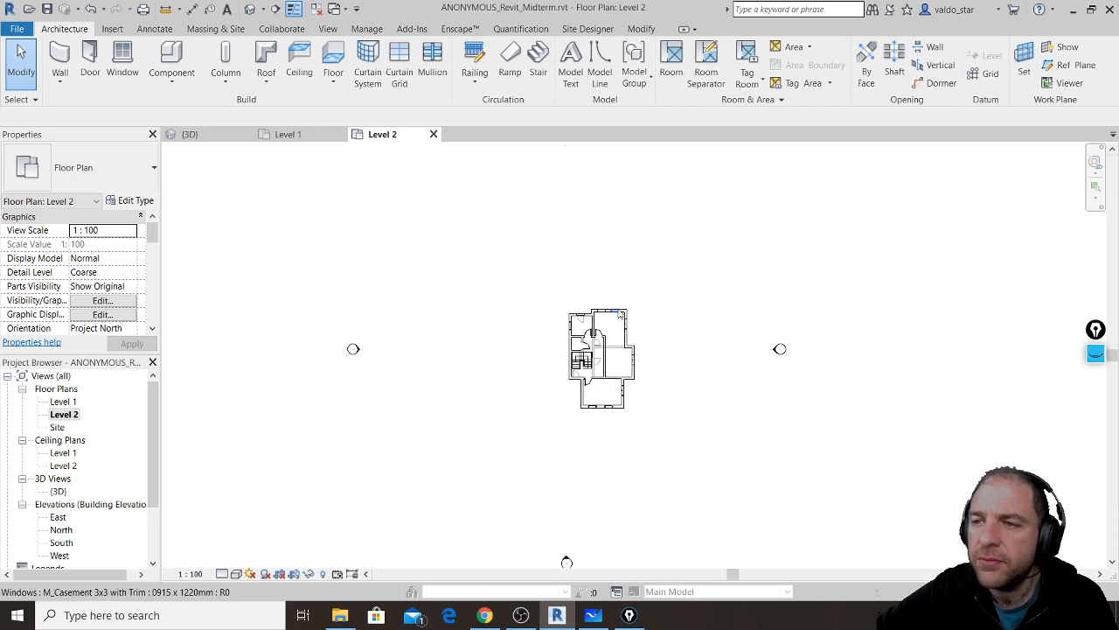
pyautogui.scroll(-1, 612, 250)
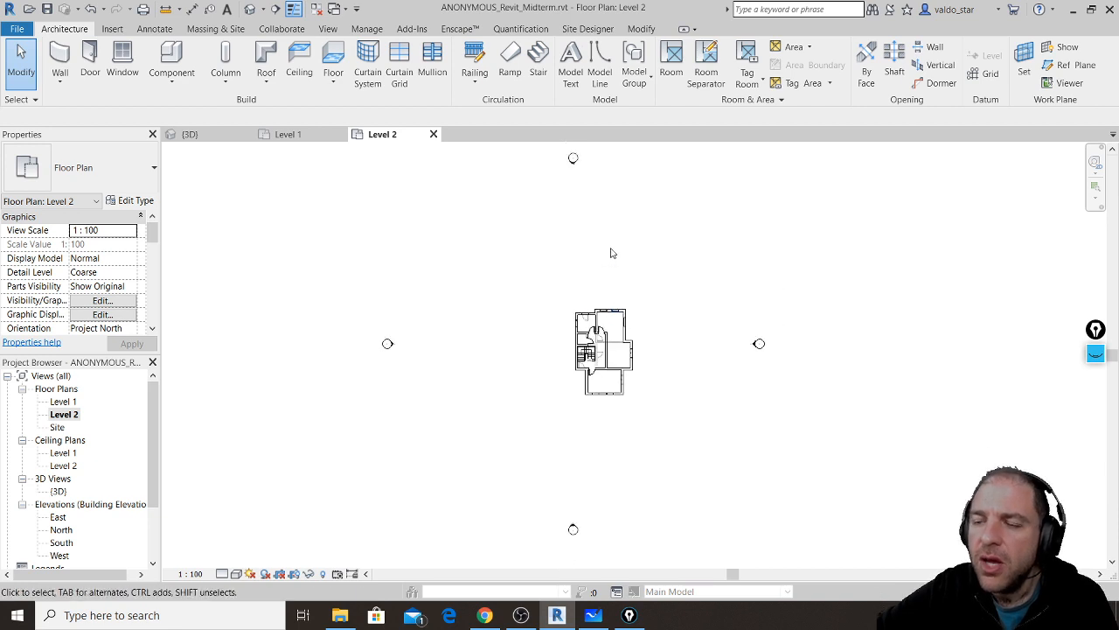
pyautogui.click(1095, 353)
pyautogui.click(1095, 475)
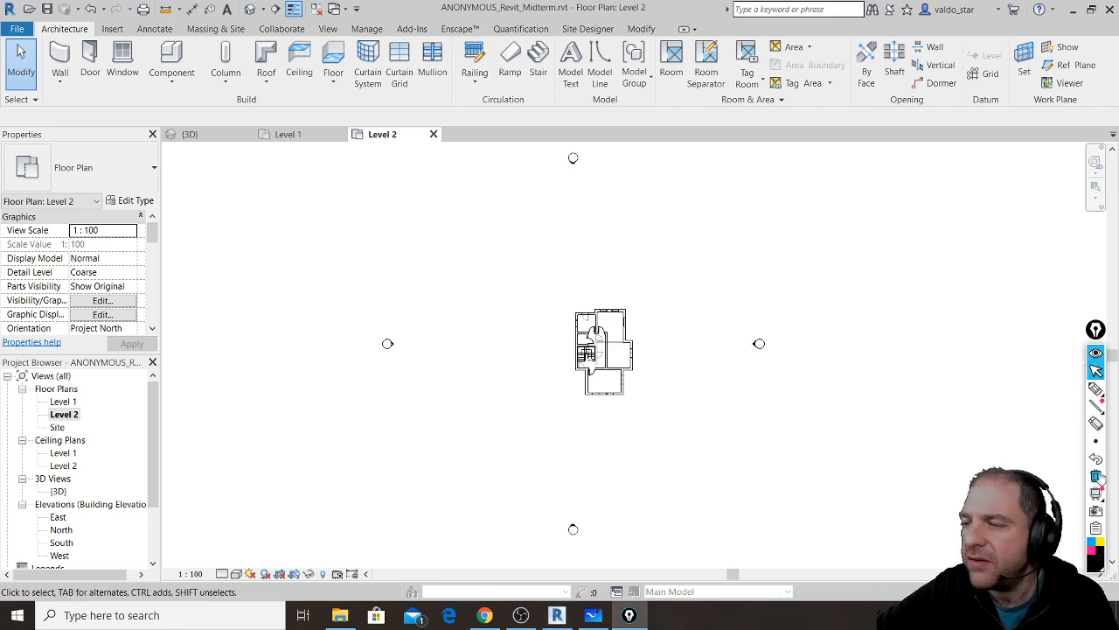
pyautogui.click(1096, 388)
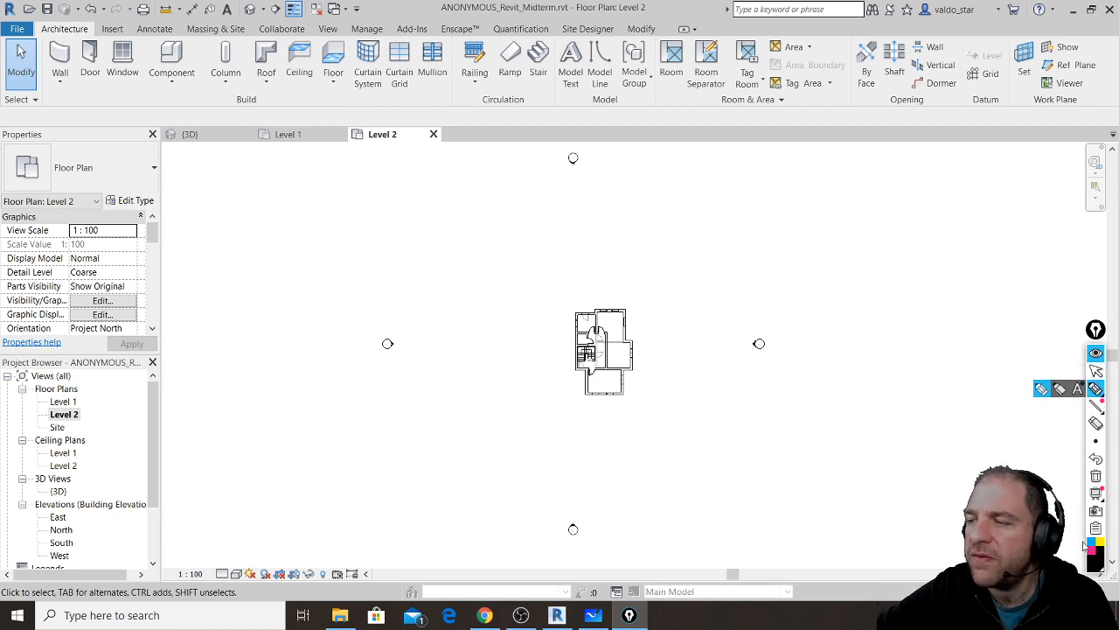
pyautogui.moveTo(766, 323)
pyautogui.mouseDown()
pyautogui.moveTo(736, 338)
pyautogui.moveTo(785, 333)
pyautogui.moveTo(762, 322)
pyautogui.mouseUp()
pyautogui.moveTo(561, 183); pyautogui.dragTo(602, 168)
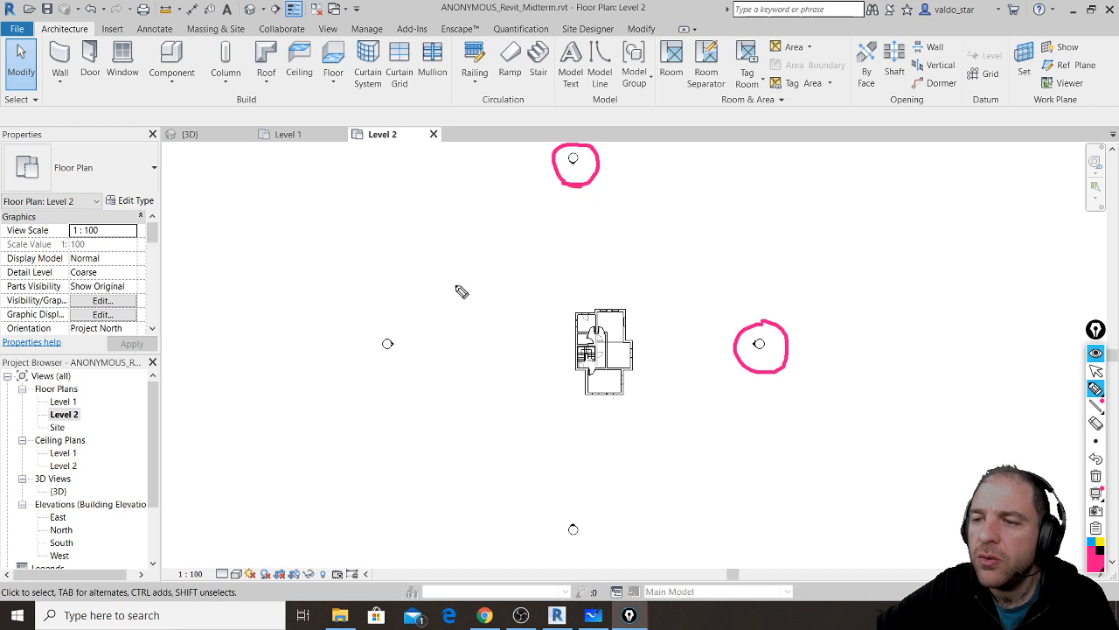
pyautogui.moveTo(404, 316)
pyautogui.mouseDown()
pyautogui.moveTo(378, 320)
pyautogui.moveTo(429, 332)
pyautogui.moveTo(404, 315)
pyautogui.mouseUp()
pyautogui.moveTo(546, 505)
pyautogui.mouseDown()
pyautogui.moveTo(556, 537)
pyautogui.moveTo(603, 502)
pyautogui.moveTo(560, 509)
pyautogui.mouseUp()
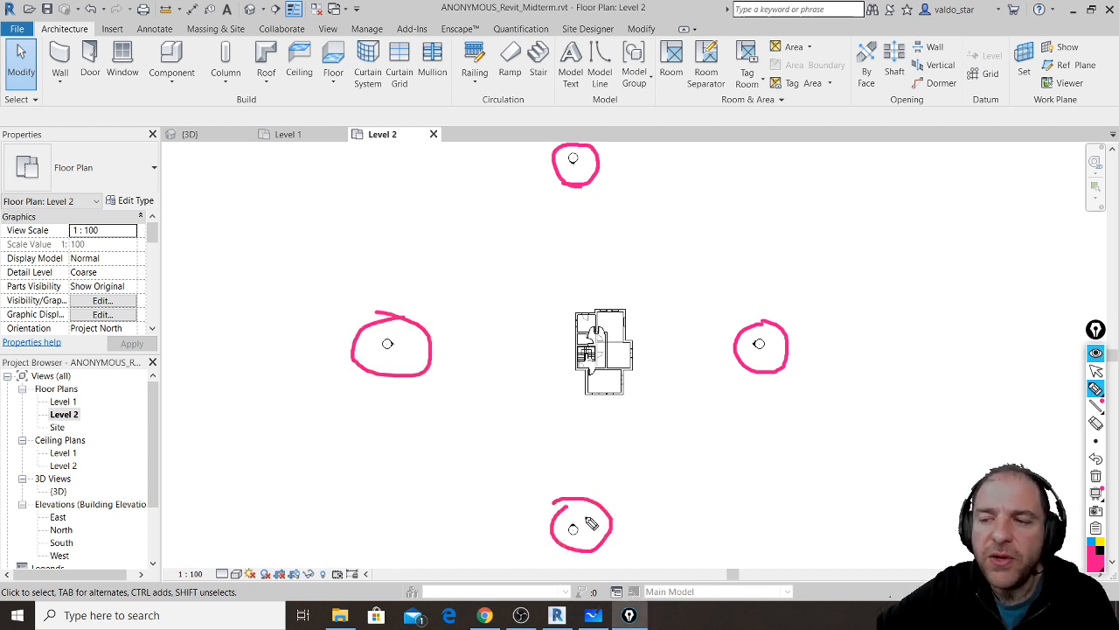
# - Sketch a round and a square elevation symbol beside the south marker, and draw arrows from all four markers toward the building
pyautogui.moveTo(669, 520)
pyautogui.mouseDown()
pyautogui.moveTo(680, 527)
pyautogui.moveTo(658, 535)
pyautogui.moveTo(723, 530)
pyautogui.moveTo(722, 516)
pyautogui.mouseUp()
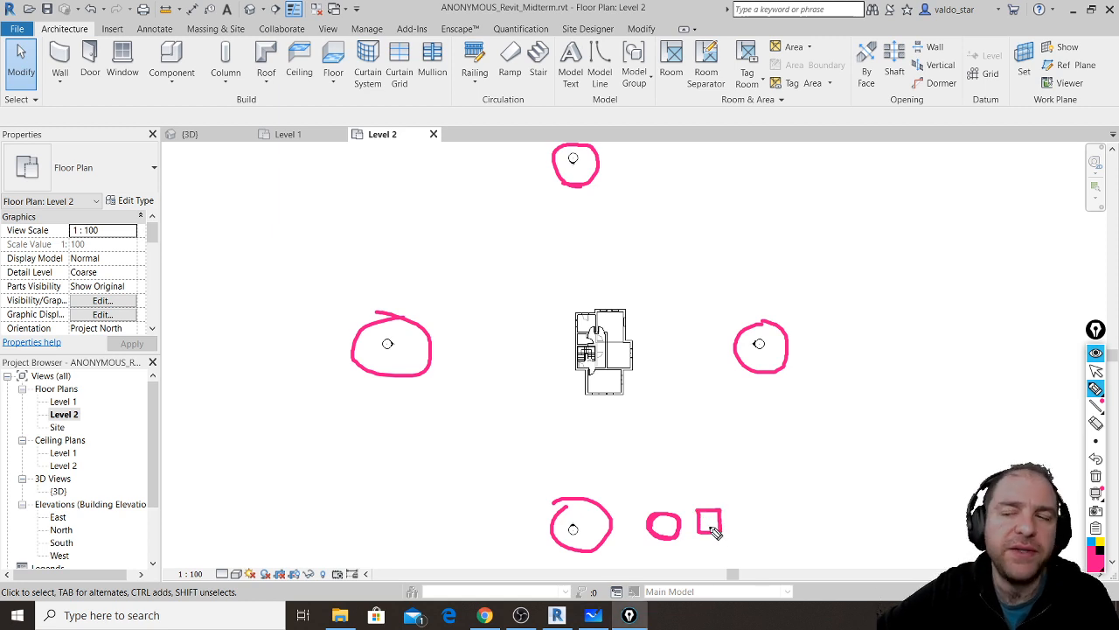
pyautogui.moveTo(649, 515)
pyautogui.mouseDown()
pyautogui.moveTo(661, 505)
pyautogui.moveTo(679, 514)
pyautogui.moveTo(665, 500)
pyautogui.moveTo(662, 512)
pyautogui.moveTo(710, 496)
pyautogui.moveTo(716, 515)
pyautogui.mouseUp()
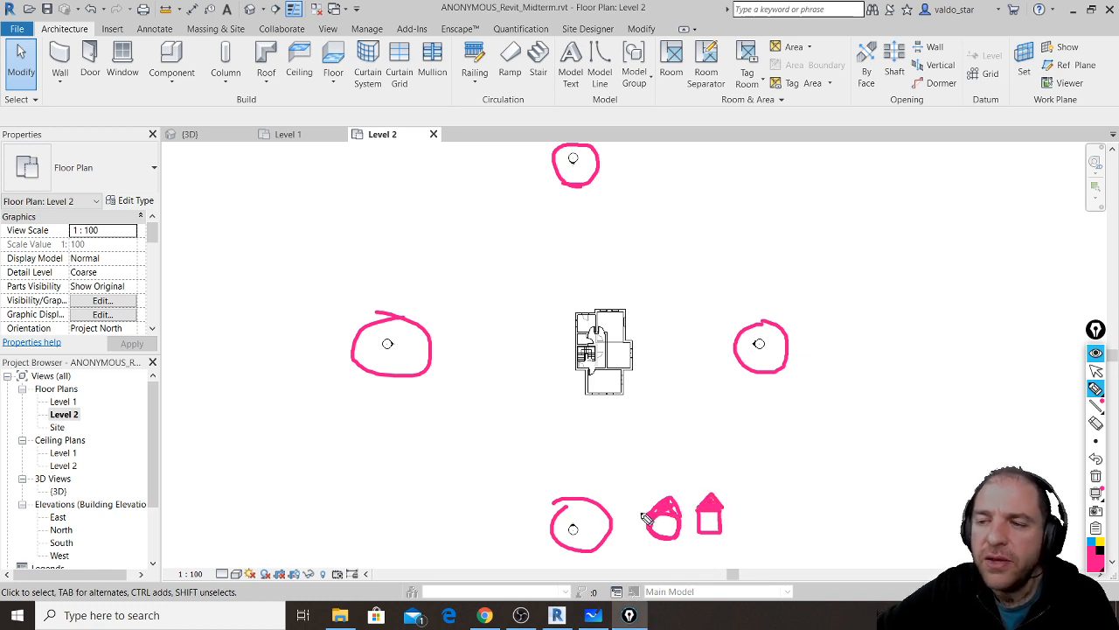
pyautogui.moveTo(573, 522)
pyautogui.mouseDown()
pyautogui.moveTo(576, 473)
pyautogui.moveTo(581, 480)
pyautogui.mouseUp()
pyautogui.moveTo(755, 344); pyautogui.dragTo(715, 356)
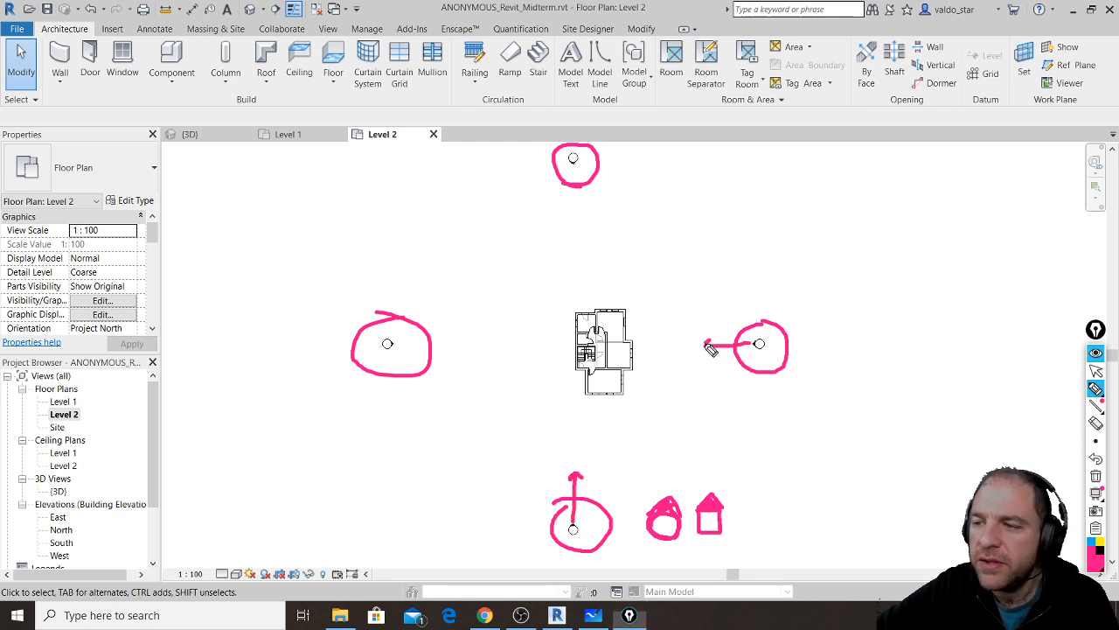
pyautogui.moveTo(574, 169); pyautogui.dragTo(574, 211)
pyautogui.moveTo(565, 201)
pyautogui.mouseDown()
pyautogui.moveTo(574, 211)
pyautogui.moveTo(583, 201)
pyautogui.mouseUp()
pyautogui.moveTo(388, 343)
pyautogui.mouseDown()
pyautogui.moveTo(451, 340)
pyautogui.moveTo(442, 350)
pyautogui.mouseUp()
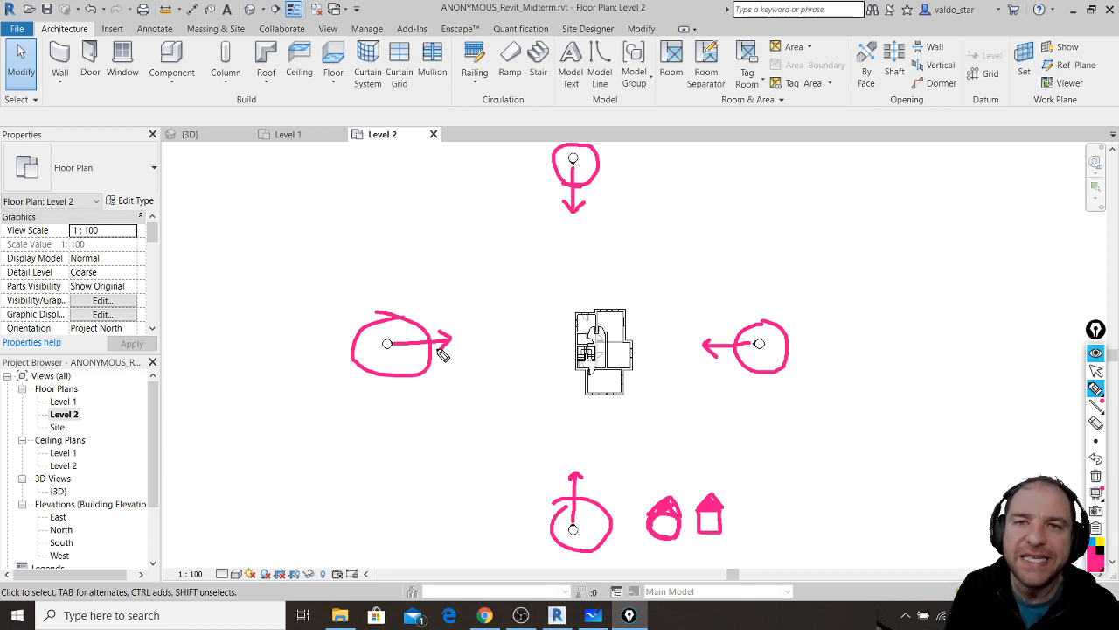
# - Handwrite ELEVATIONS beside the north marker, draw long arrows from the north and east markers to the building, and label the north one NORTH
pyautogui.moveTo(647, 166)
pyautogui.mouseDown()
pyautogui.moveTo(719, 149)
pyautogui.moveTo(781, 166)
pyautogui.moveTo(844, 154)
pyautogui.moveTo(814, 137)
pyautogui.moveTo(944, 161)
pyautogui.moveTo(914, 162)
pyautogui.mouseUp()
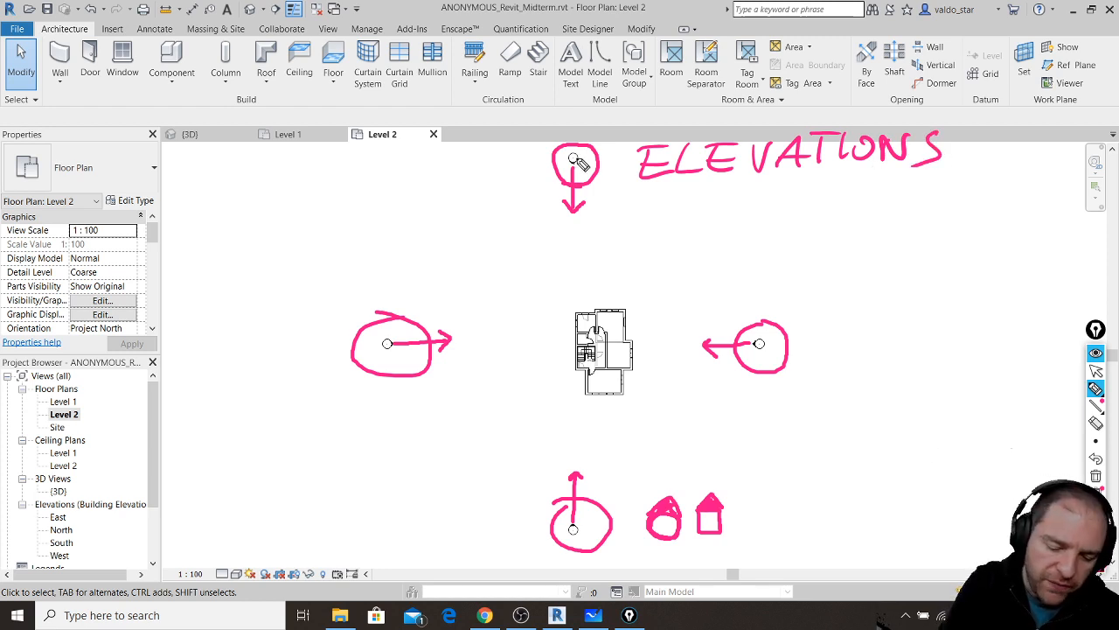
pyautogui.moveTo(580, 170)
pyautogui.mouseDown()
pyautogui.moveTo(582, 298)
pyautogui.moveTo(595, 275)
pyautogui.mouseUp()
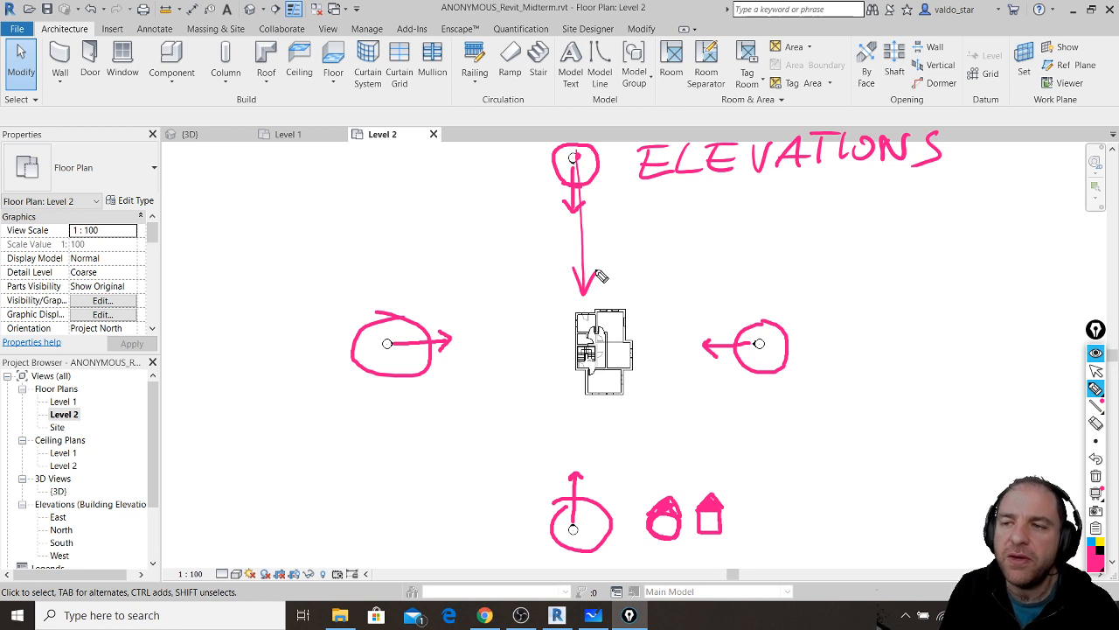
pyautogui.moveTo(615, 267)
pyautogui.mouseDown()
pyautogui.moveTo(616, 245)
pyautogui.moveTo(626, 256)
pyautogui.moveTo(720, 239)
pyautogui.moveTo(735, 256)
pyautogui.mouseUp()
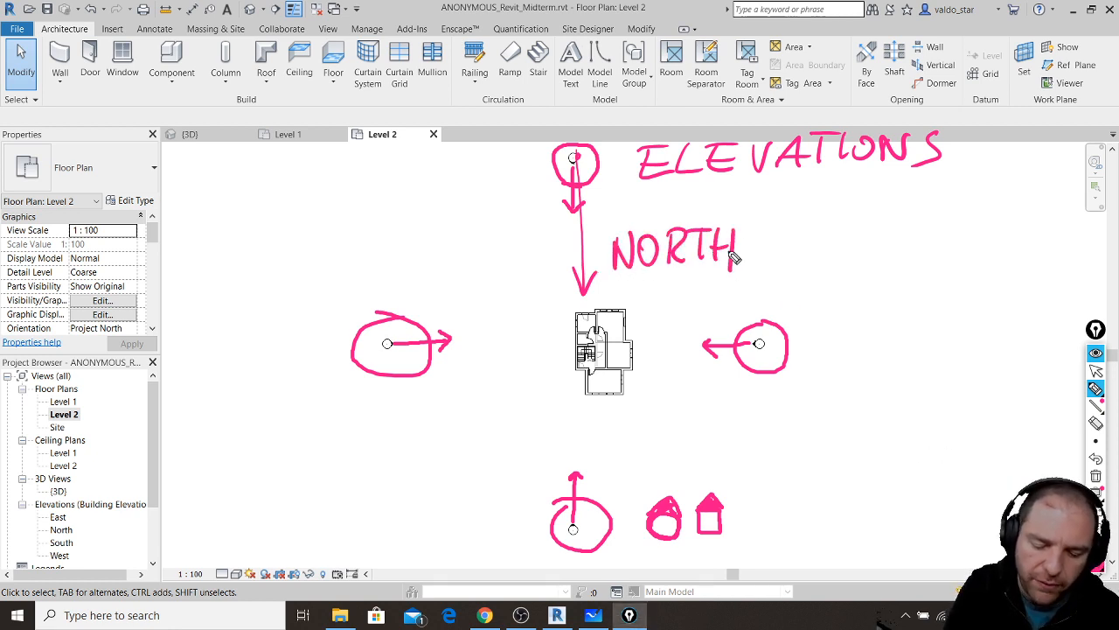
pyautogui.click(762, 344)
pyautogui.moveTo(835, 343)
pyautogui.mouseDown()
pyautogui.moveTo(631, 342)
pyautogui.moveTo(648, 358)
pyautogui.mouseUp()
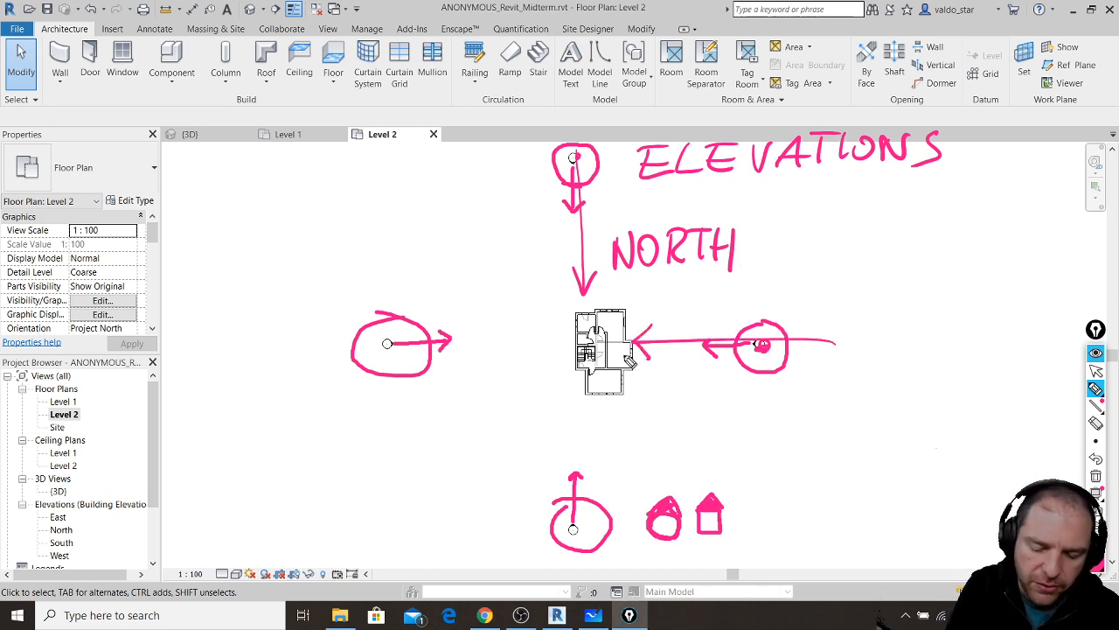
# - Try labelling the long arrow from the east marker EAST by hand
pyautogui.moveTo(852, 322)
pyautogui.mouseDown()
pyautogui.moveTo(876, 352)
pyautogui.moveTo(875, 322)
pyautogui.mouseUp()
pyautogui.moveTo(853, 338)
pyautogui.mouseDown()
pyautogui.moveTo(898, 355)
pyautogui.moveTo(896, 340)
pyautogui.moveTo(901, 353)
pyautogui.mouseUp()
pyautogui.moveTo(922, 327)
pyautogui.mouseDown()
pyautogui.moveTo(950, 322)
pyautogui.moveTo(929, 359)
pyautogui.mouseUp()
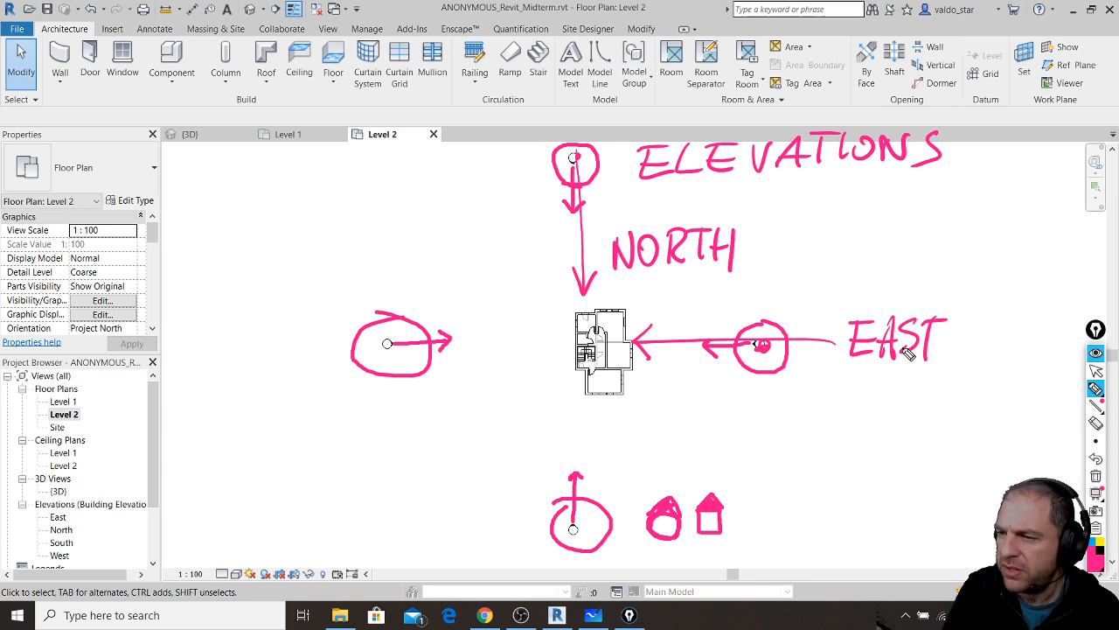
pyautogui.moveTo(902, 328)
pyautogui.mouseDown(button='right')
pyautogui.moveTo(877, 315)
pyautogui.moveTo(906, 344)
pyautogui.moveTo(894, 332)
pyautogui.mouseUp(button='right')
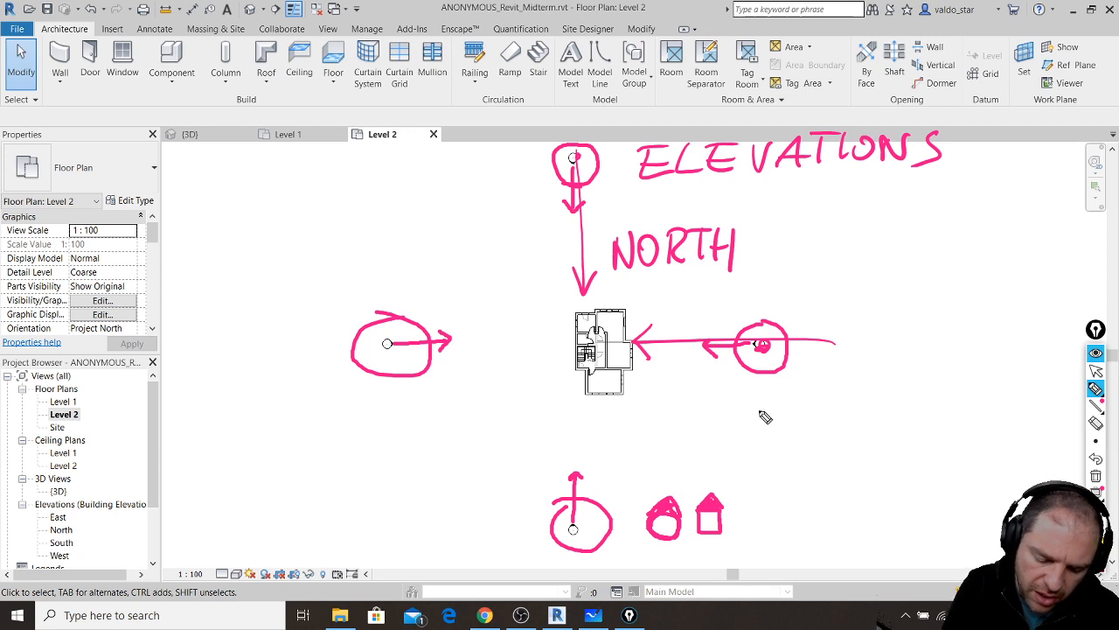
# - Handwrite SOUTH above the south marker, and draw an arrow below the west marker labelled WEST
pyautogui.moveTo(605, 434)
pyautogui.mouseDown()
pyautogui.moveTo(569, 464)
pyautogui.moveTo(656, 437)
pyautogui.moveTo(700, 463)
pyautogui.mouseUp()
pyautogui.moveTo(400, 404); pyautogui.dragTo(524, 372)
pyautogui.moveTo(483, 361); pyautogui.dragTo(528, 380)
pyautogui.moveTo(420, 413)
pyautogui.mouseDown()
pyautogui.moveTo(426, 441)
pyautogui.moveTo(457, 416)
pyautogui.moveTo(479, 432)
pyautogui.moveTo(505, 427)
pyautogui.mouseUp()
pyautogui.moveTo(500, 398); pyautogui.dragTo(525, 392)
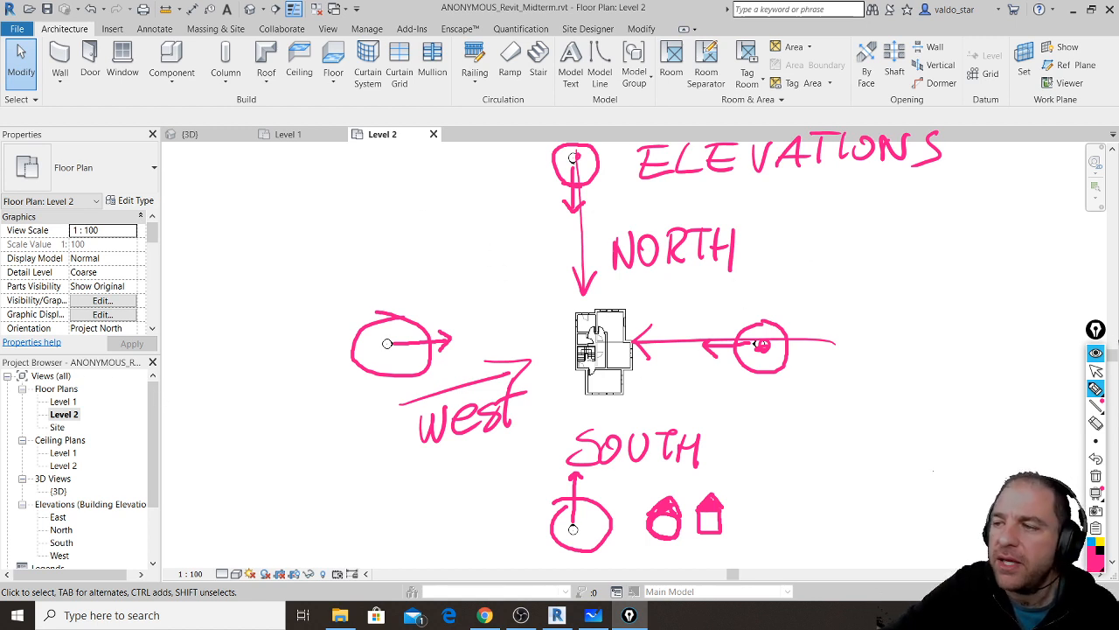
# - Leave drawing mode, open the East elevation, and clear the handwritten markup
pyautogui.click(1095, 371)
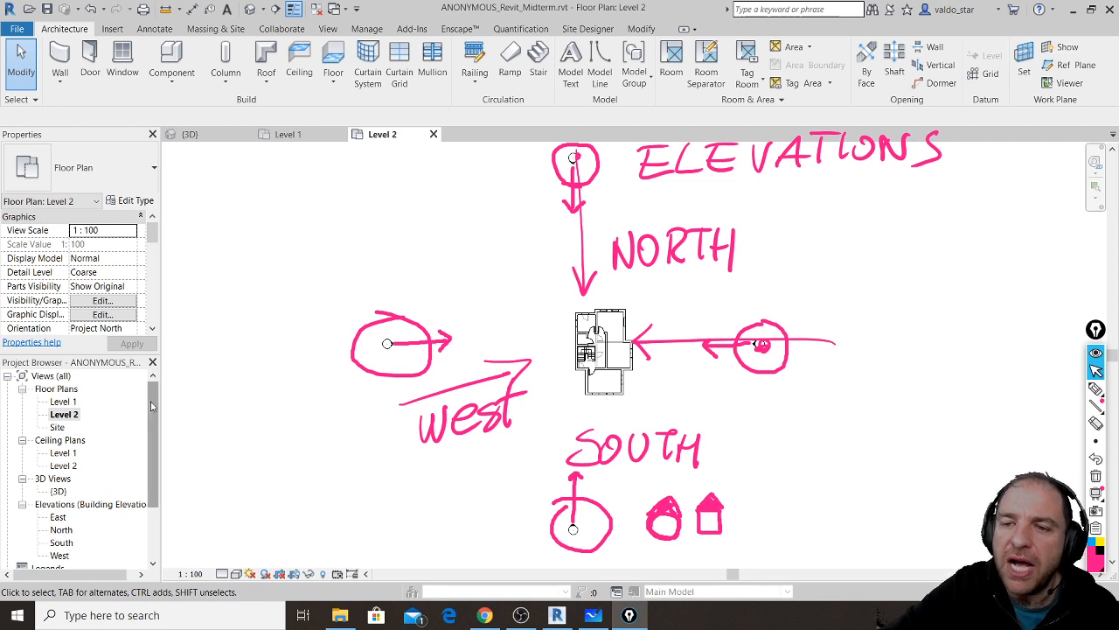
pyautogui.scroll(-1, 153, 413)
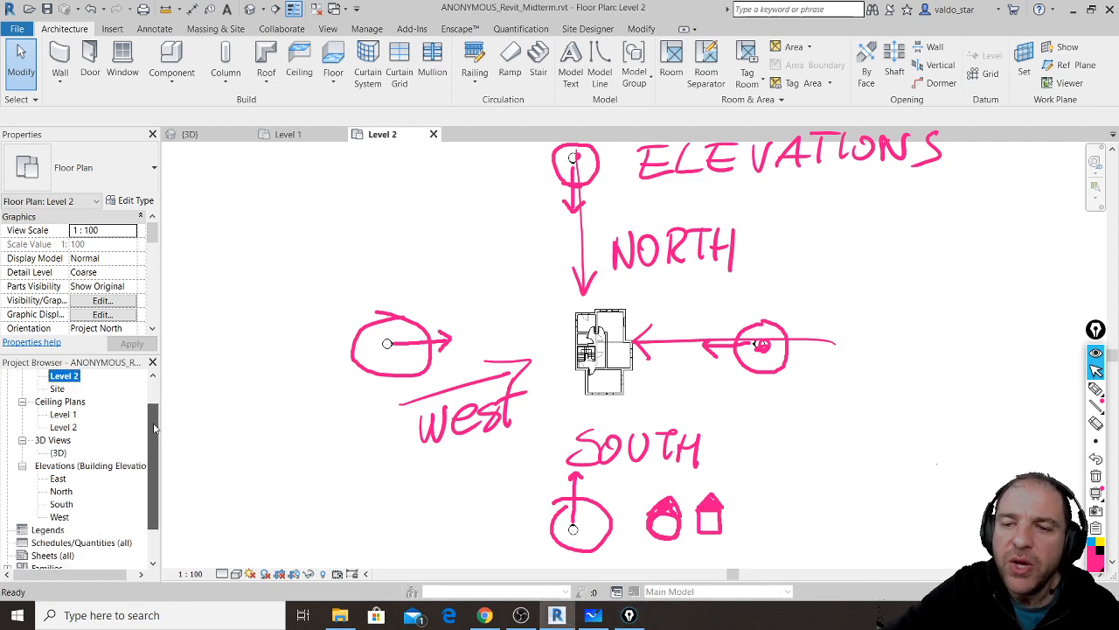
pyautogui.click(62, 491)
pyautogui.click(65, 507)
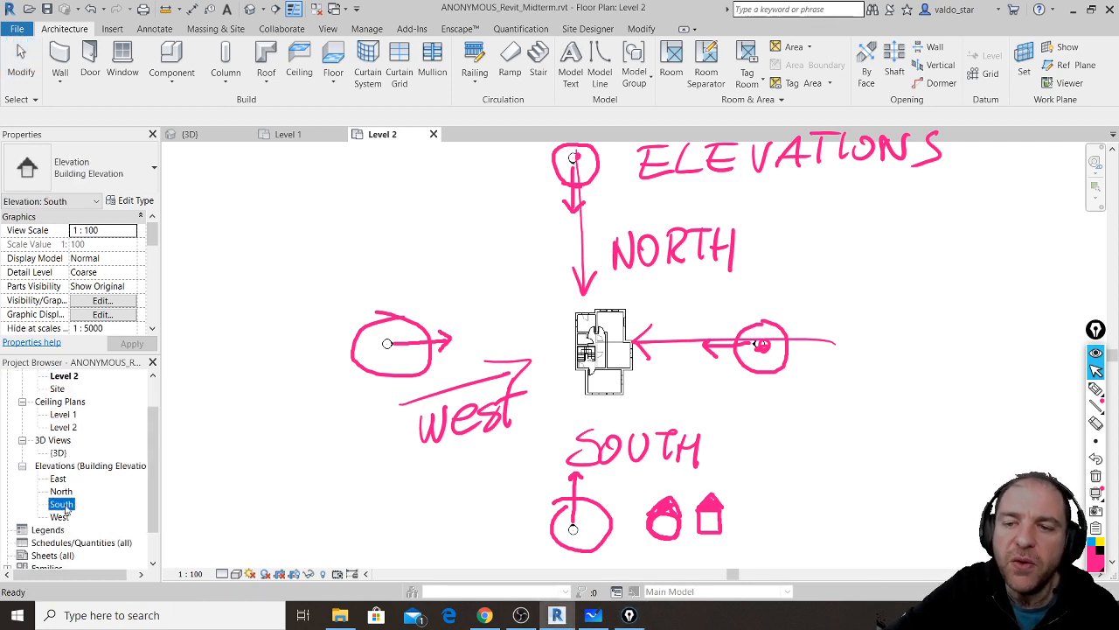
pyautogui.click(61, 517)
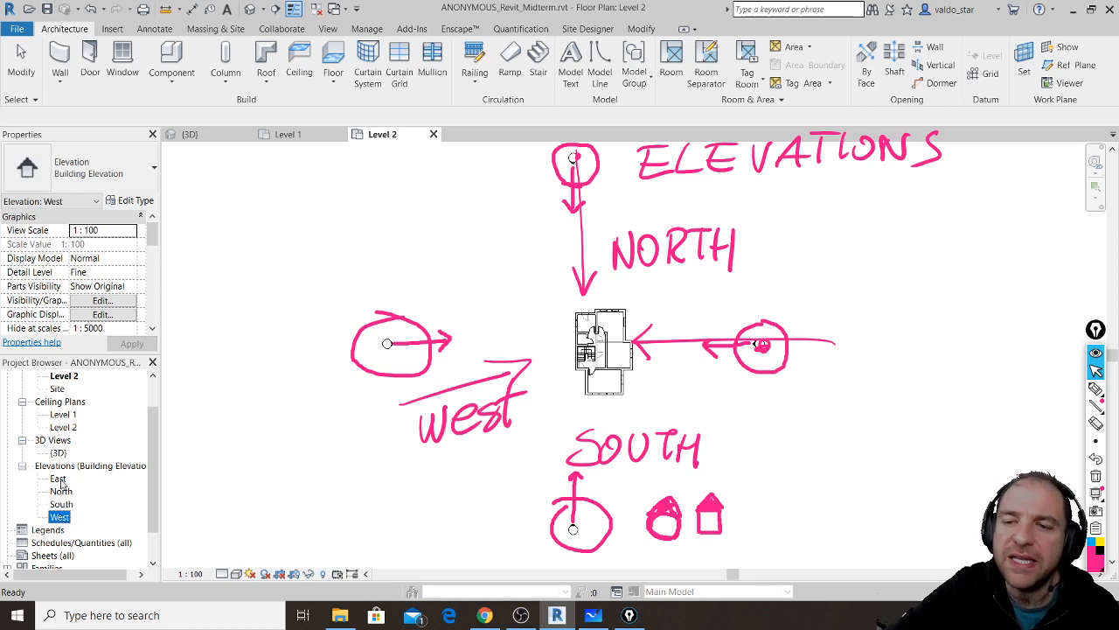
pyautogui.doubleClick(58, 480)
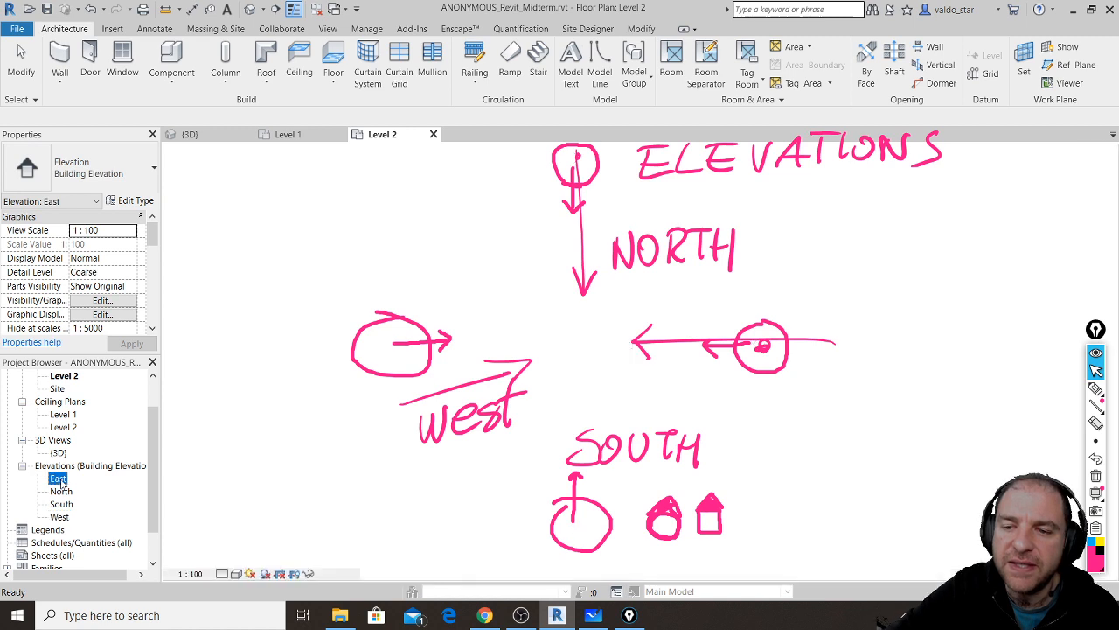
pyautogui.click(1097, 478)
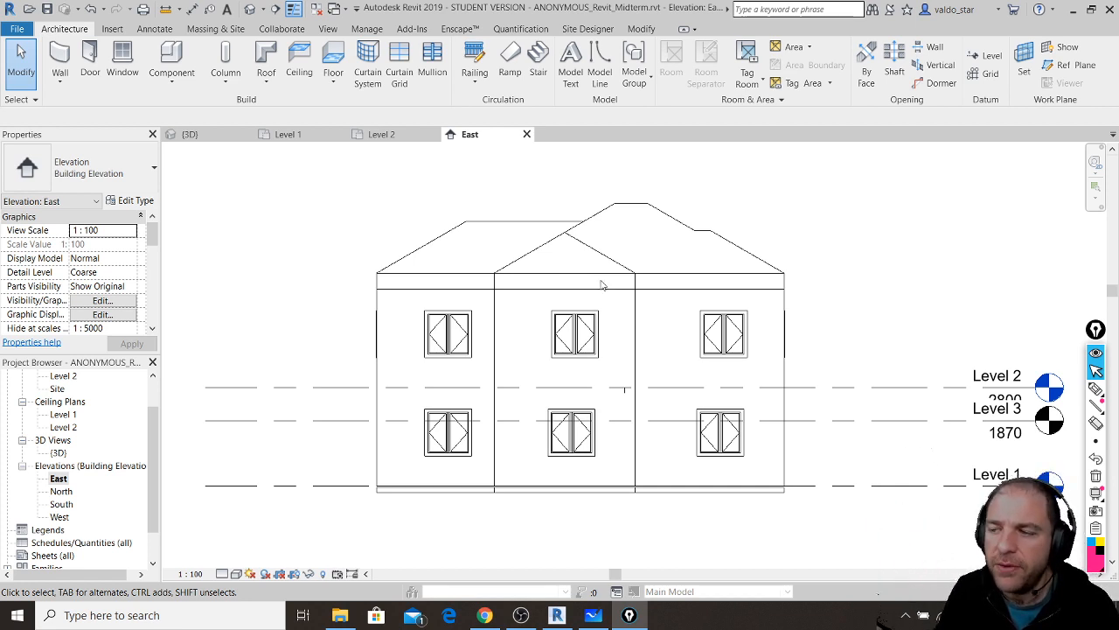
# - Open the North, South and West elevations in turn to examine each facade
pyautogui.doubleClick(61, 492)
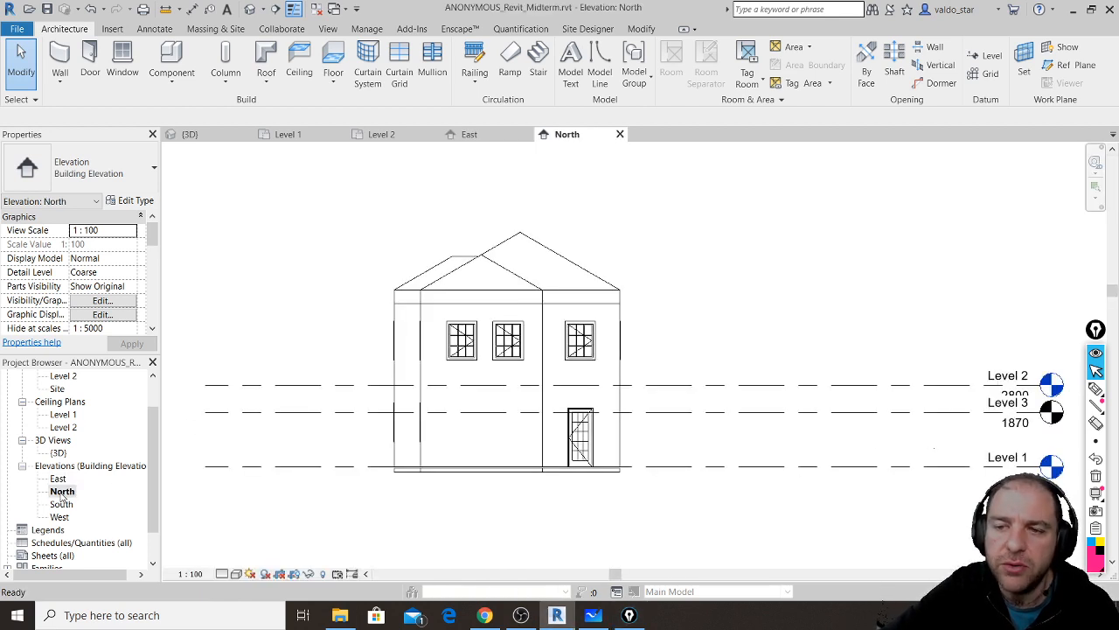
pyautogui.doubleClick(62, 505)
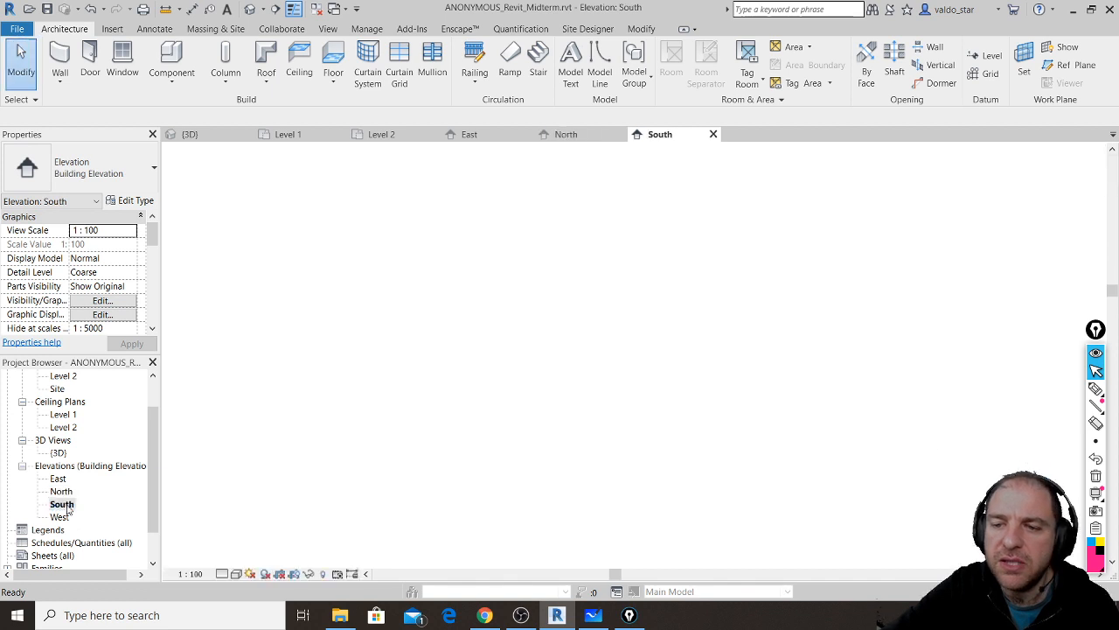
pyautogui.click(61, 516)
pyautogui.doubleClick(59, 516)
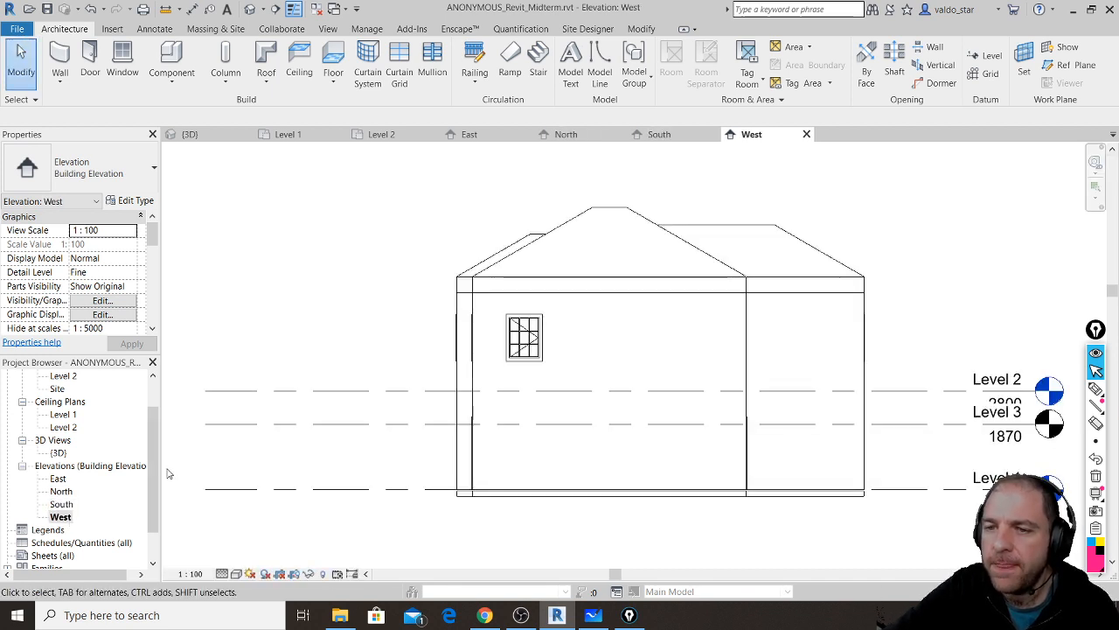
# - Return to the Level 1 floor plan and examine its layout
pyautogui.scroll(3, 96, 446)
pyautogui.doubleClick(75, 403)
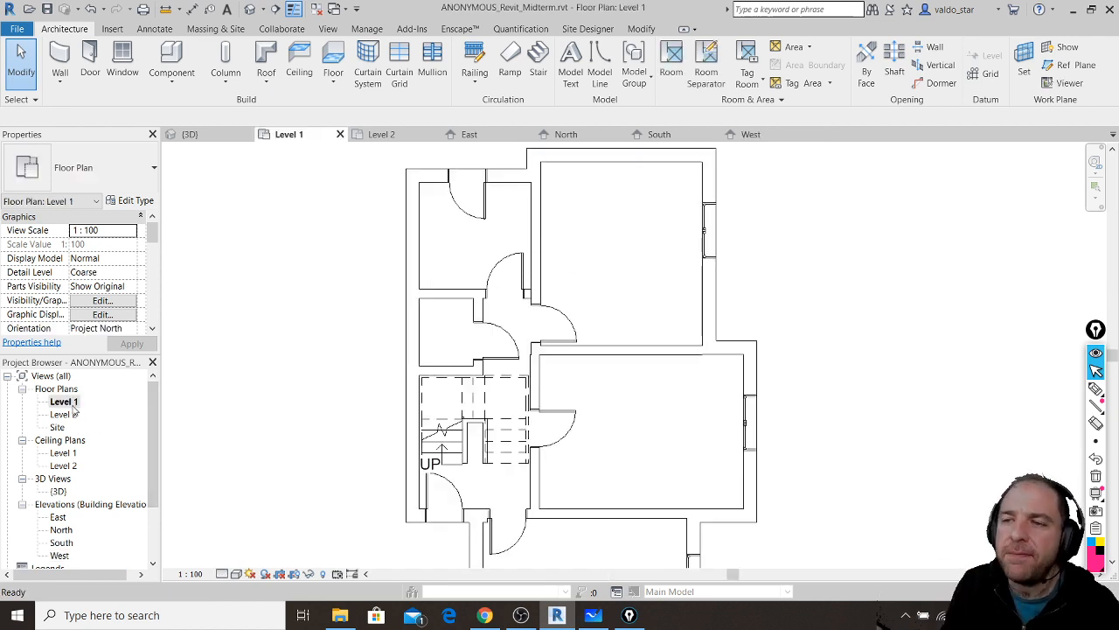
pyautogui.scroll(2, 608, 349)
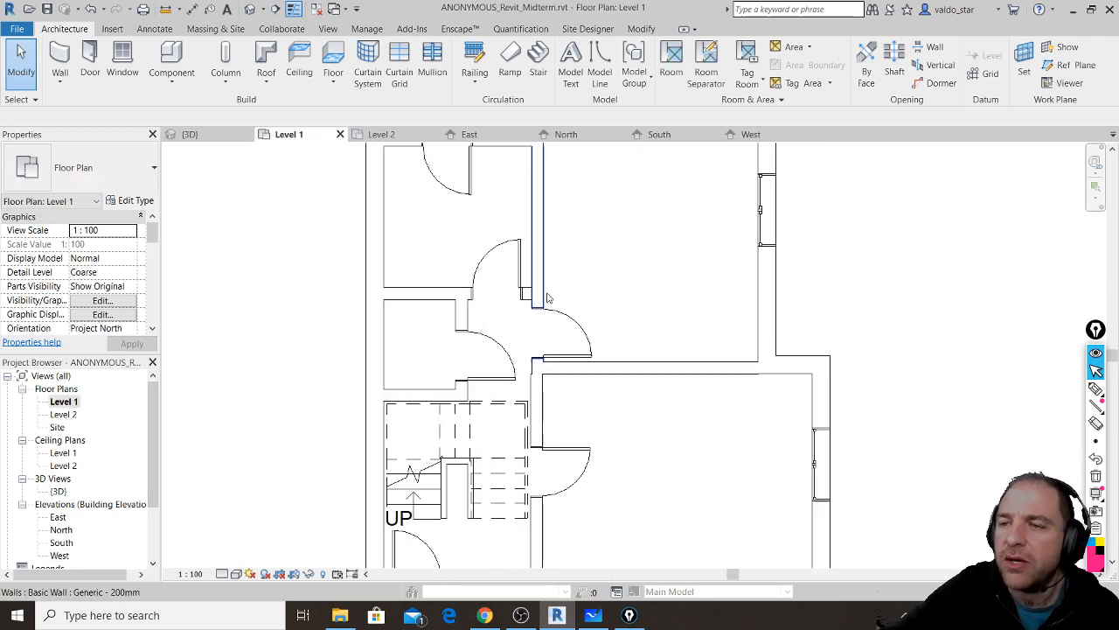
pyautogui.scroll(-4, 608, 349)
pyautogui.scroll(-2, 612, 332)
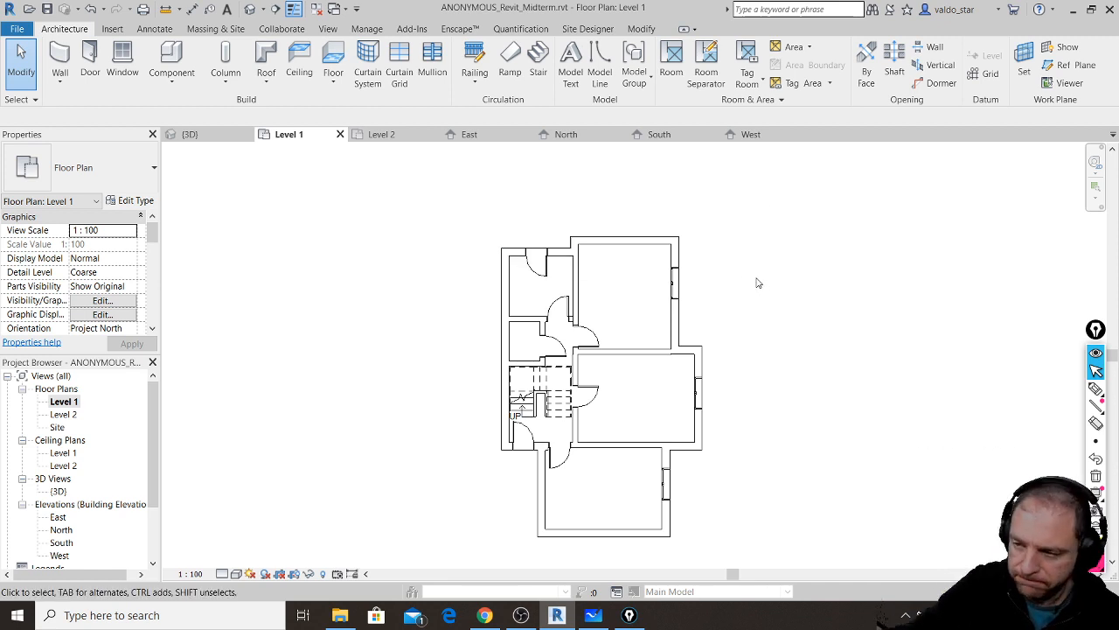
# - Sketch a slanted line beyond the plan's upper-right corner, with an arrow facing it and an eye symbol at the arrow's origin
pyautogui.click(1095, 388)
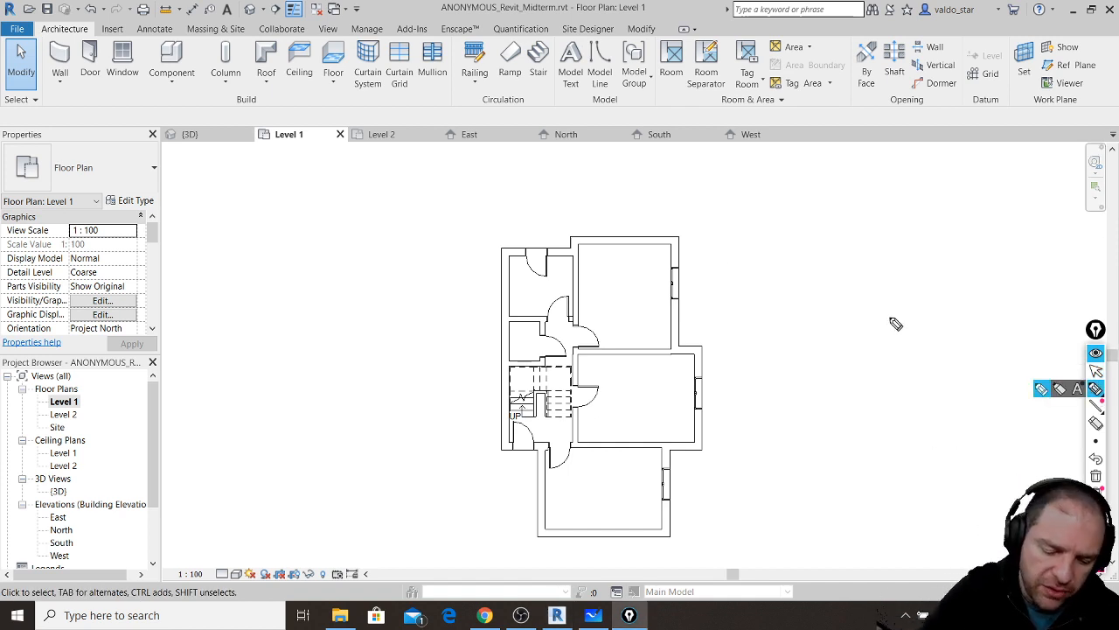
pyautogui.moveTo(704, 219)
pyautogui.mouseDown()
pyautogui.moveTo(757, 292)
pyautogui.moveTo(718, 238)
pyautogui.mouseUp()
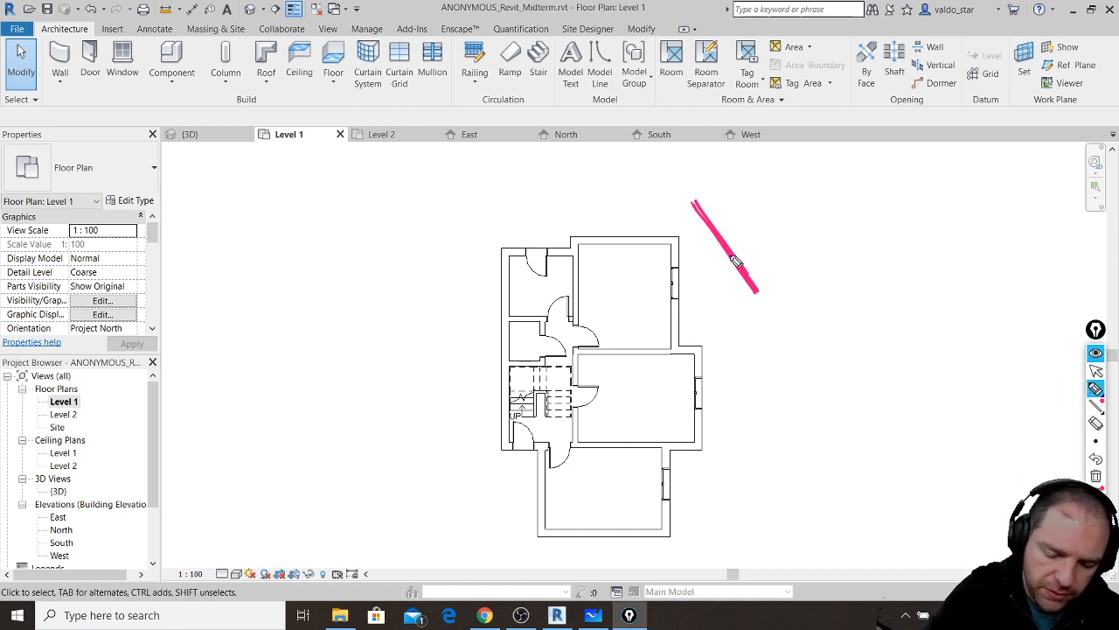
pyautogui.moveTo(764, 204); pyautogui.dragTo(724, 234)
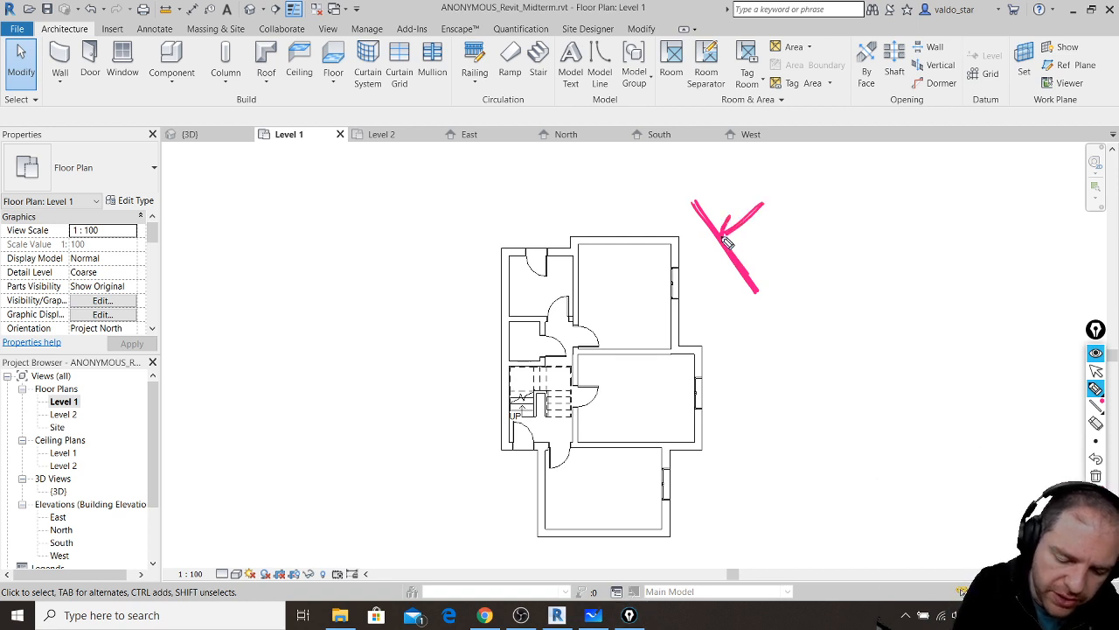
pyautogui.moveTo(799, 183)
pyautogui.mouseDown()
pyautogui.moveTo(791, 199)
pyautogui.moveTo(811, 192)
pyautogui.moveTo(796, 187)
pyautogui.moveTo(803, 196)
pyautogui.mouseUp()
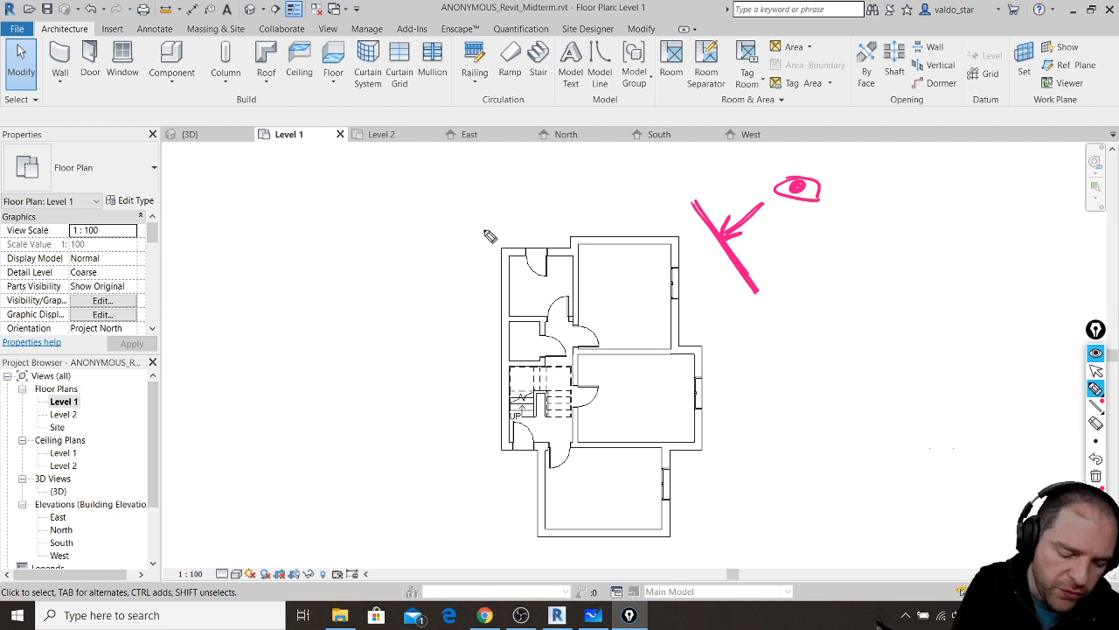
# - Sketch slanted lines with facing arrows at the plan's upper-left and lower-left corners, then clear the markup and leave drawing mode
pyautogui.moveTo(490, 218); pyautogui.dragTo(436, 321)
pyautogui.moveTo(418, 247); pyautogui.dragTo(456, 259)
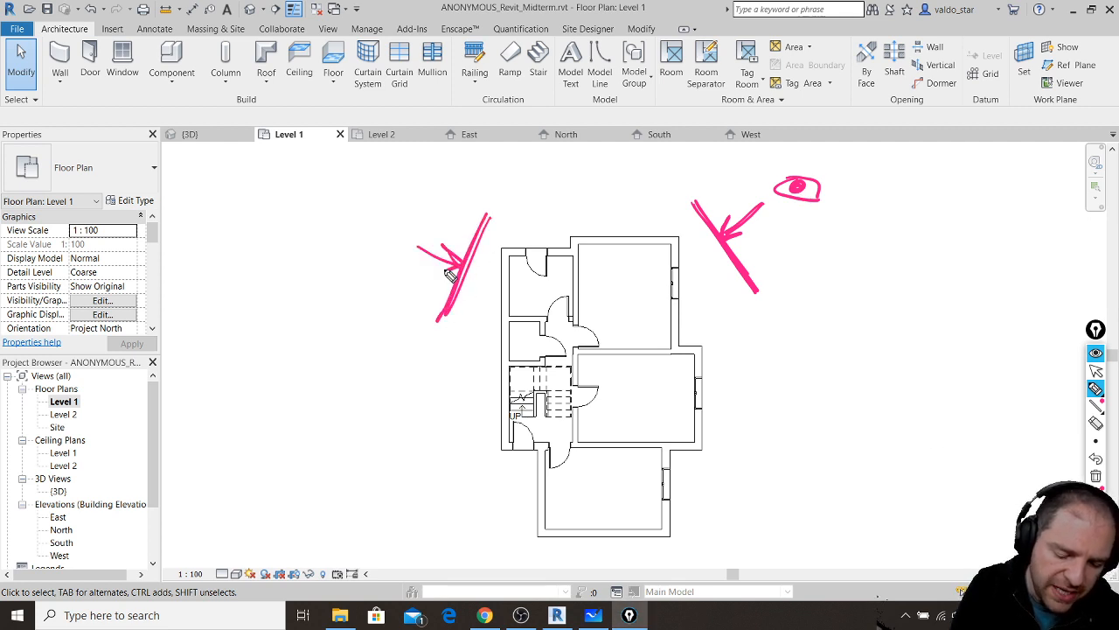
pyautogui.moveTo(439, 479); pyautogui.dragTo(525, 542)
pyautogui.moveTo(448, 555); pyautogui.dragTo(487, 523)
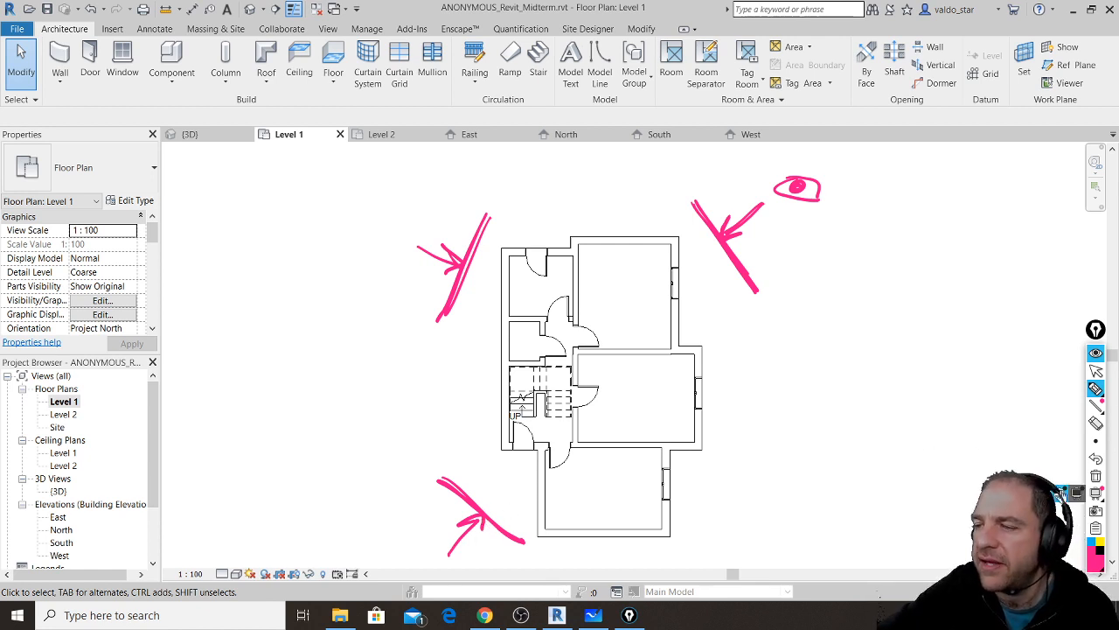
pyautogui.click(1097, 477)
pyautogui.click(1096, 372)
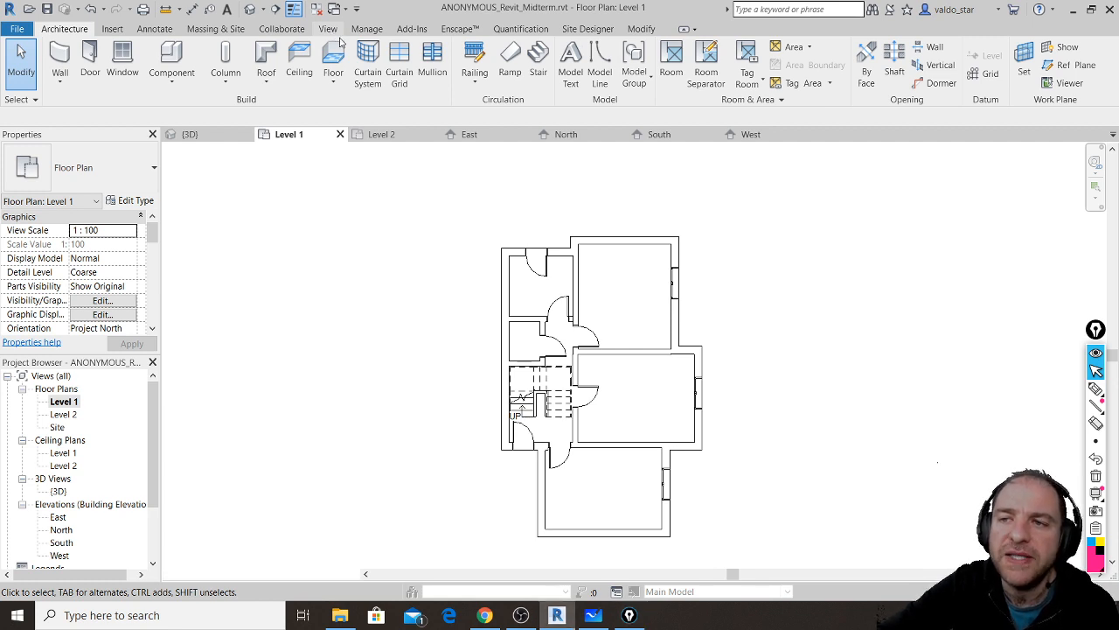
# - Display the view creation commands and outline the Elevation command in red with the pen
pyautogui.click(329, 29)
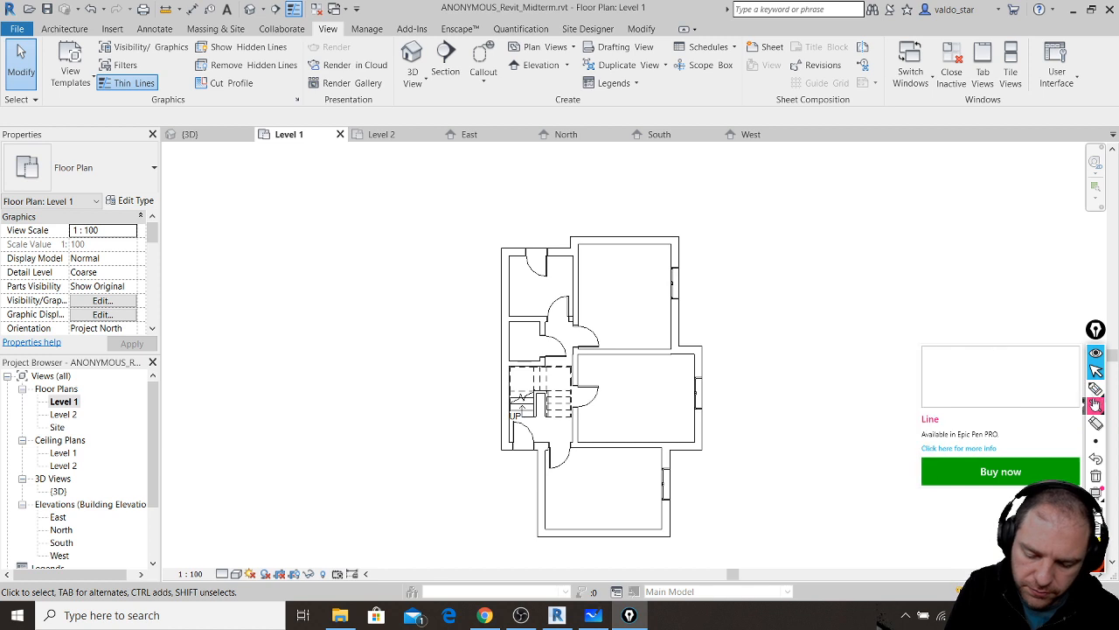
pyautogui.click(1094, 390)
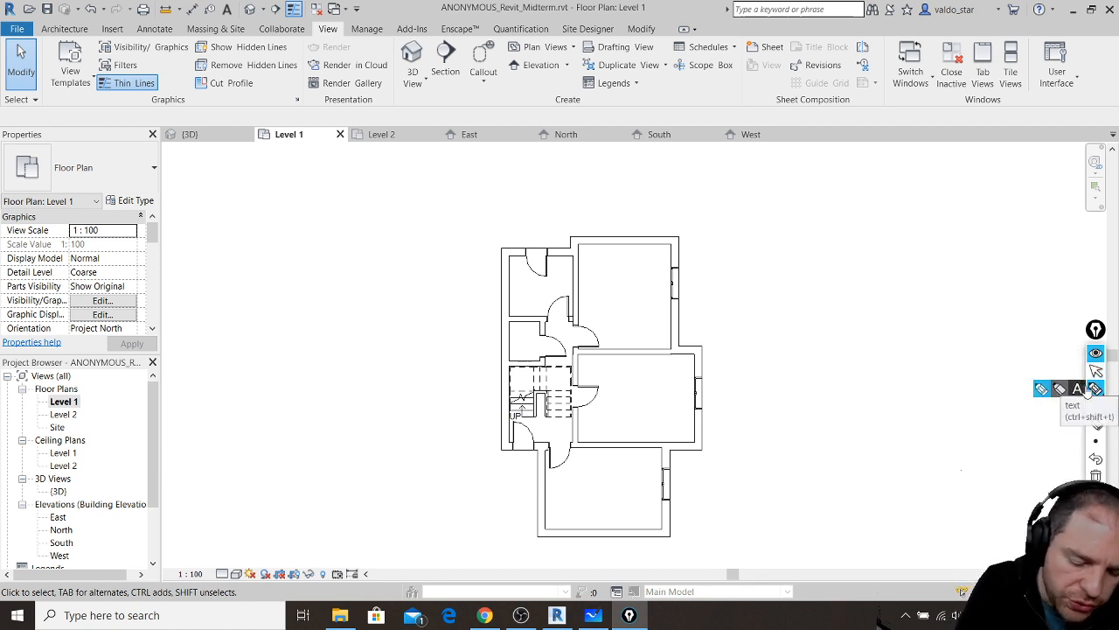
pyautogui.moveTo(509, 53)
pyautogui.mouseDown()
pyautogui.moveTo(507, 70)
pyautogui.moveTo(576, 78)
pyautogui.moveTo(566, 46)
pyautogui.moveTo(521, 77)
pyautogui.moveTo(583, 83)
pyautogui.mouseUp()
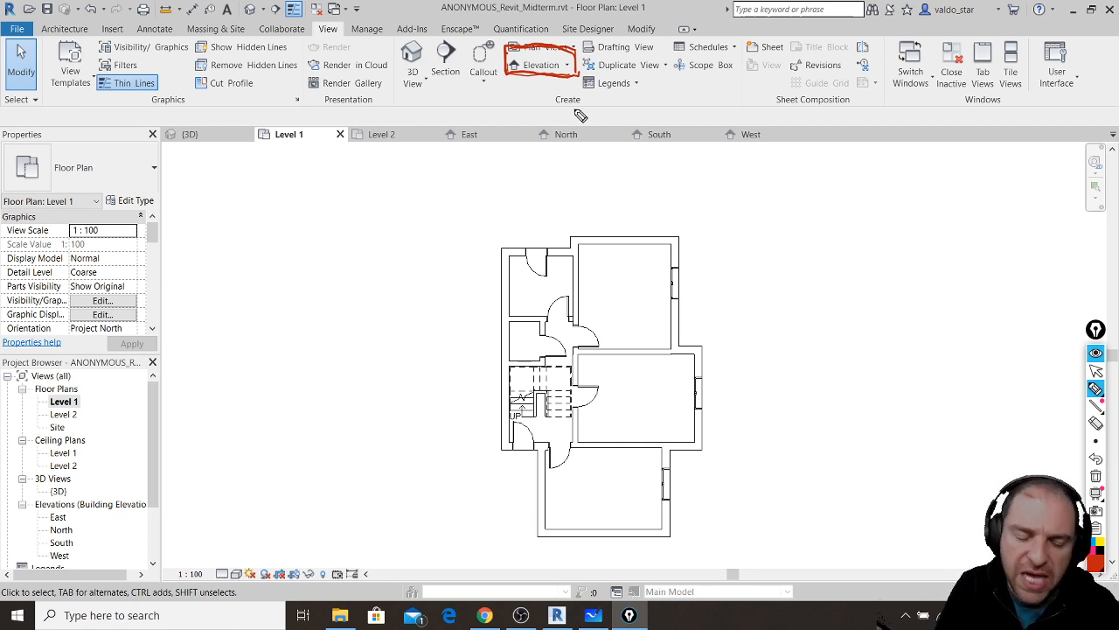
pyautogui.moveTo(437, 50)
pyautogui.mouseDown()
pyautogui.moveTo(432, 91)
pyautogui.moveTo(462, 63)
pyautogui.moveTo(441, 33)
pyautogui.moveTo(472, 80)
pyautogui.moveTo(443, 37)
pyautogui.moveTo(433, 79)
pyautogui.mouseUp()
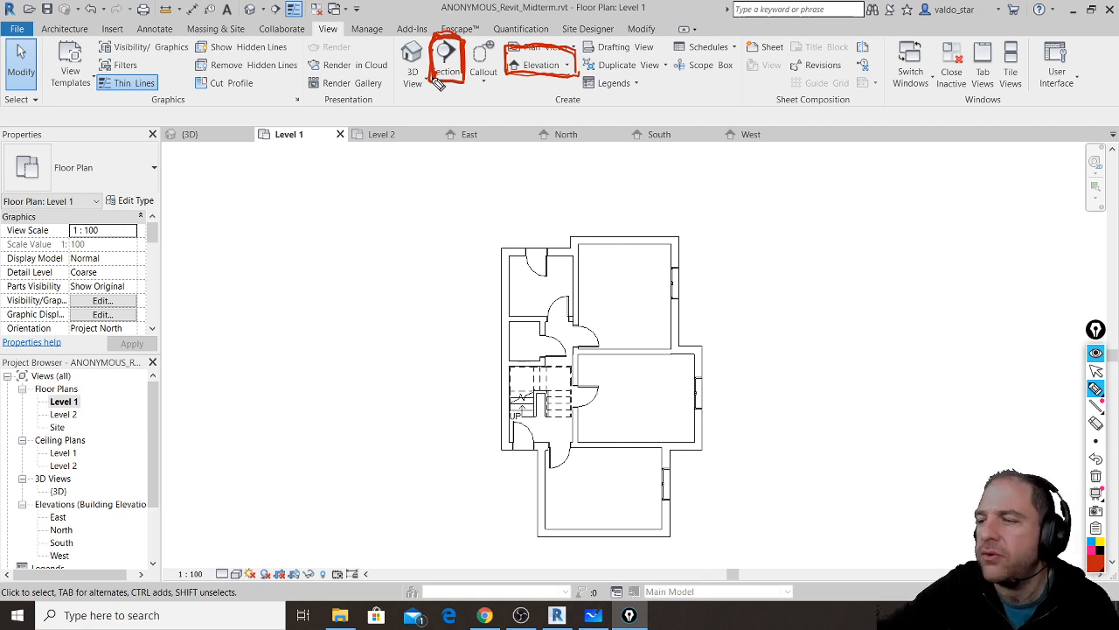
pyautogui.click(1101, 477)
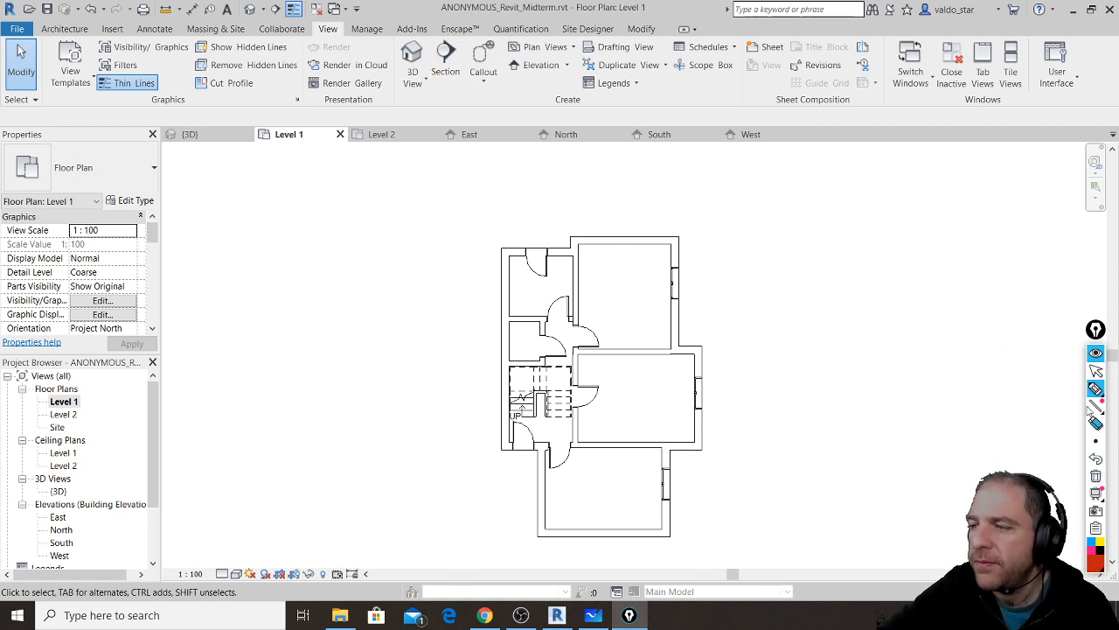
pyautogui.click(1095, 370)
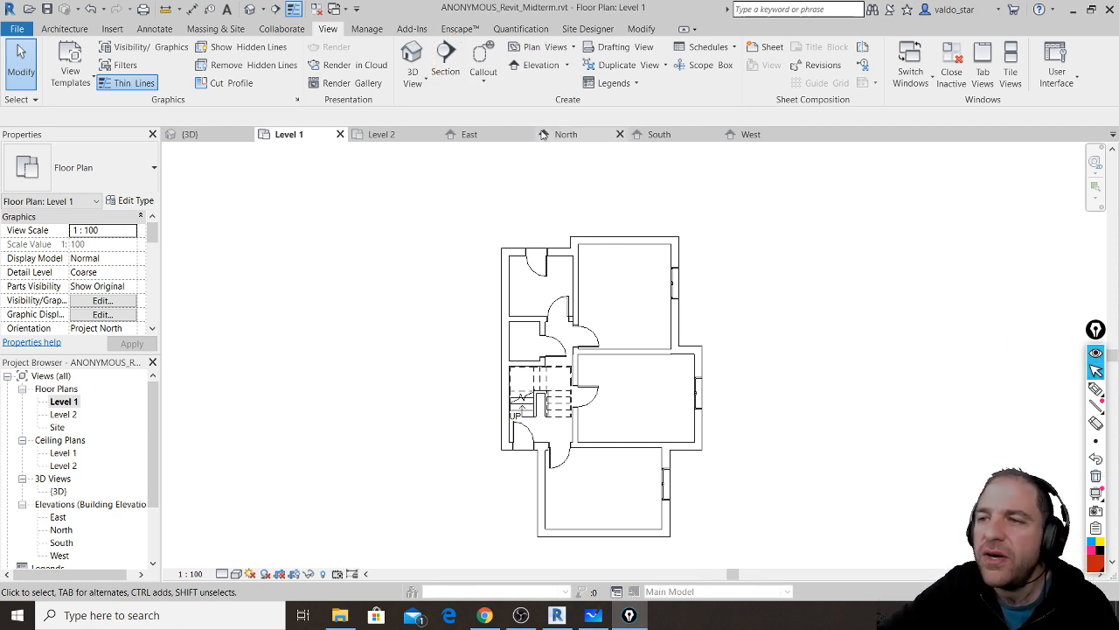
# - Place two building elevation markers on the Level 1 plan facing the house, one east of it and one west of it
pyautogui.click(541, 65)
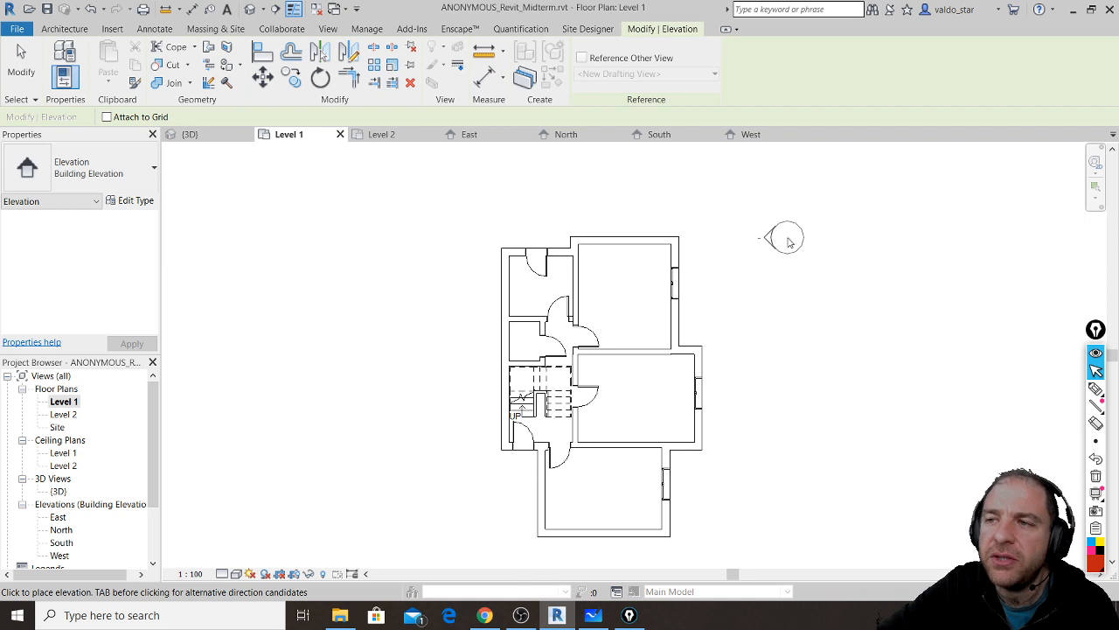
pyautogui.moveTo(782, 238)
pyautogui.mouseDown(button='middle')
pyautogui.moveTo(775, 288)
pyautogui.moveTo(744, 316)
pyautogui.mouseUp(button='middle')
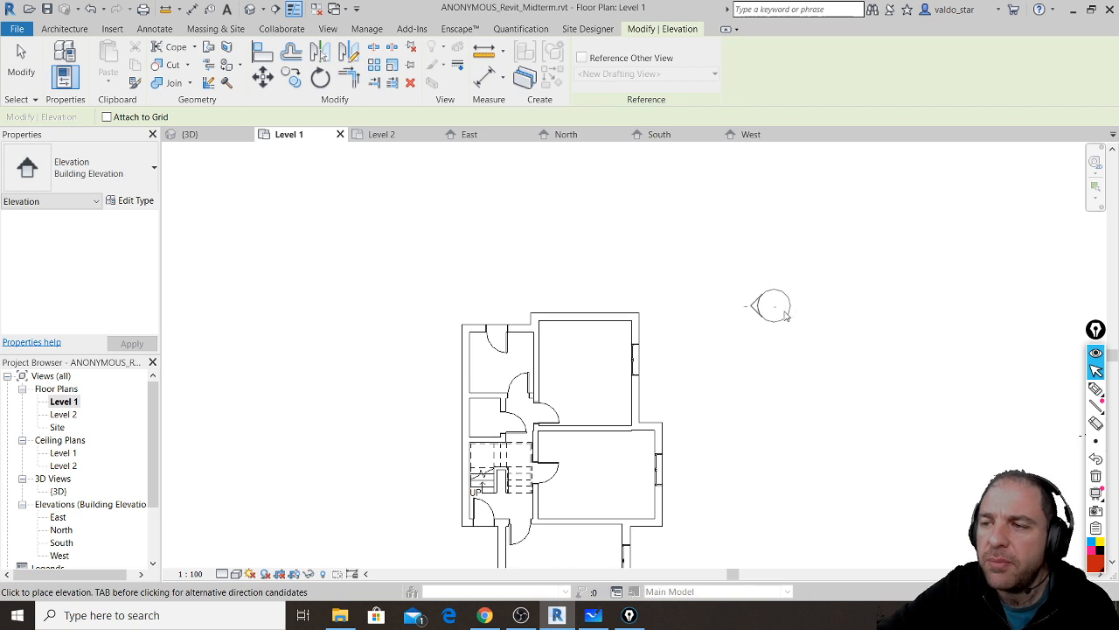
pyautogui.click(778, 306)
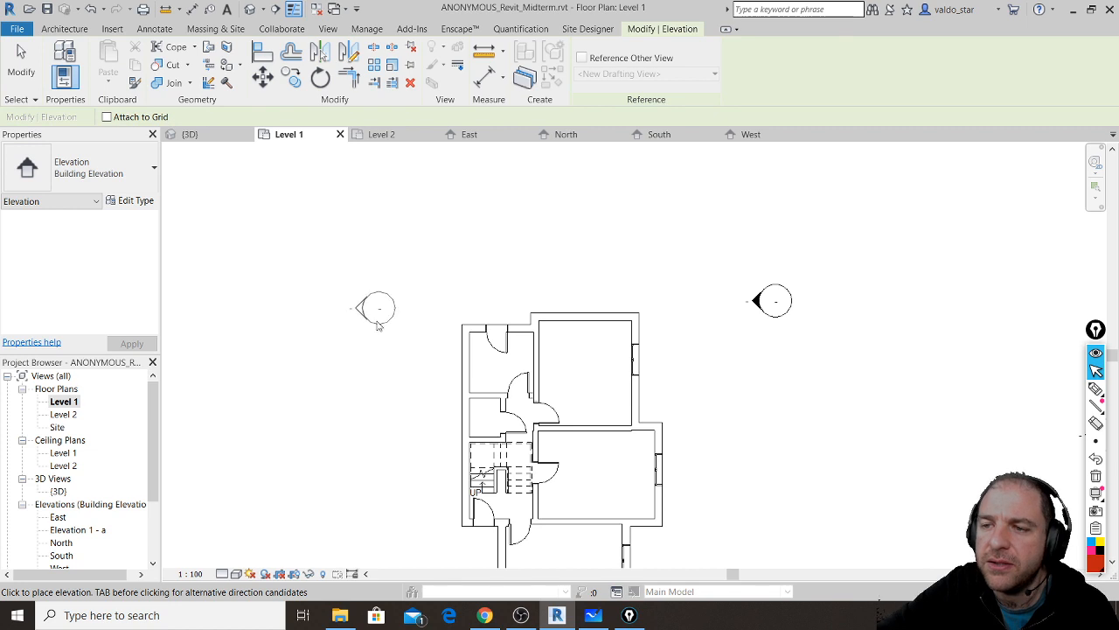
pyautogui.click(362, 359)
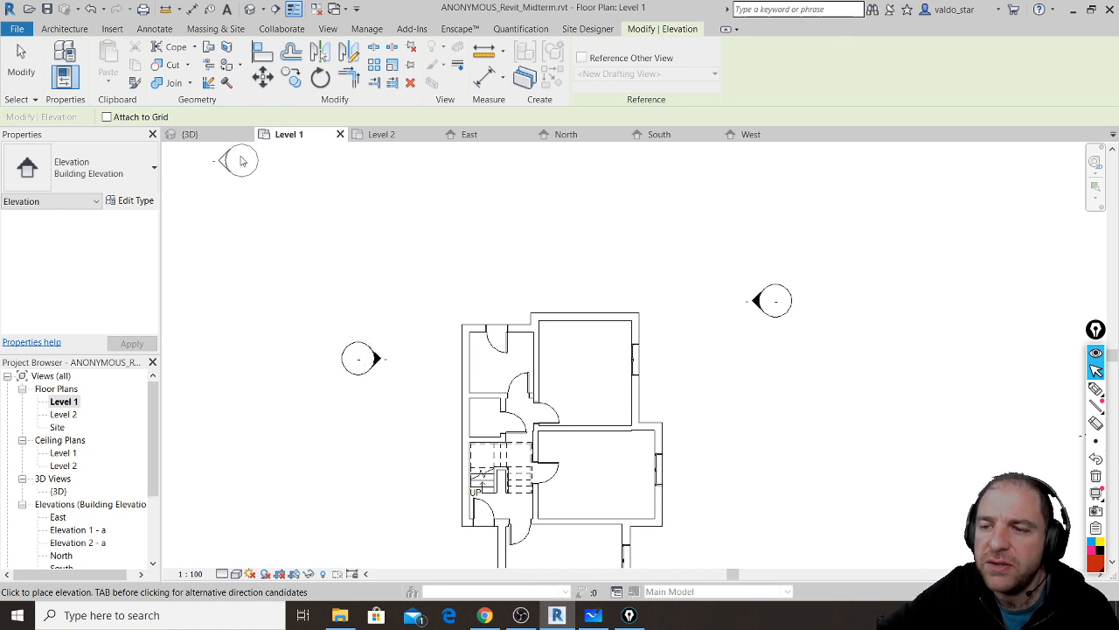
pyautogui.click(24, 61)
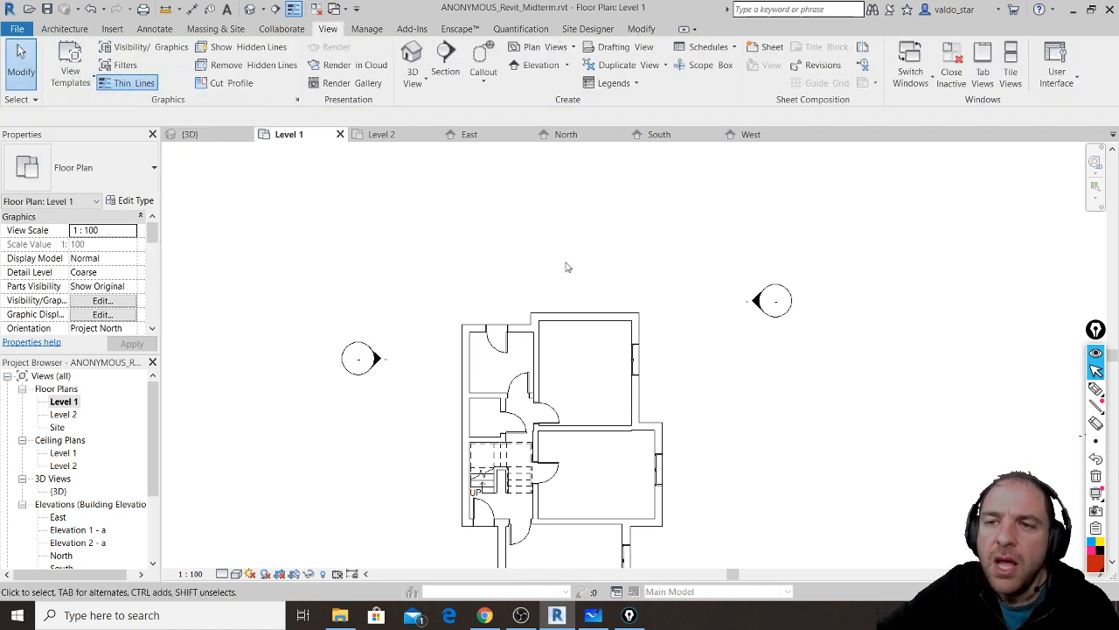
# - Move the eastern elevation marker farther away from the house and rotate it counterclockwise to an oblique angle
pyautogui.click(788, 298)
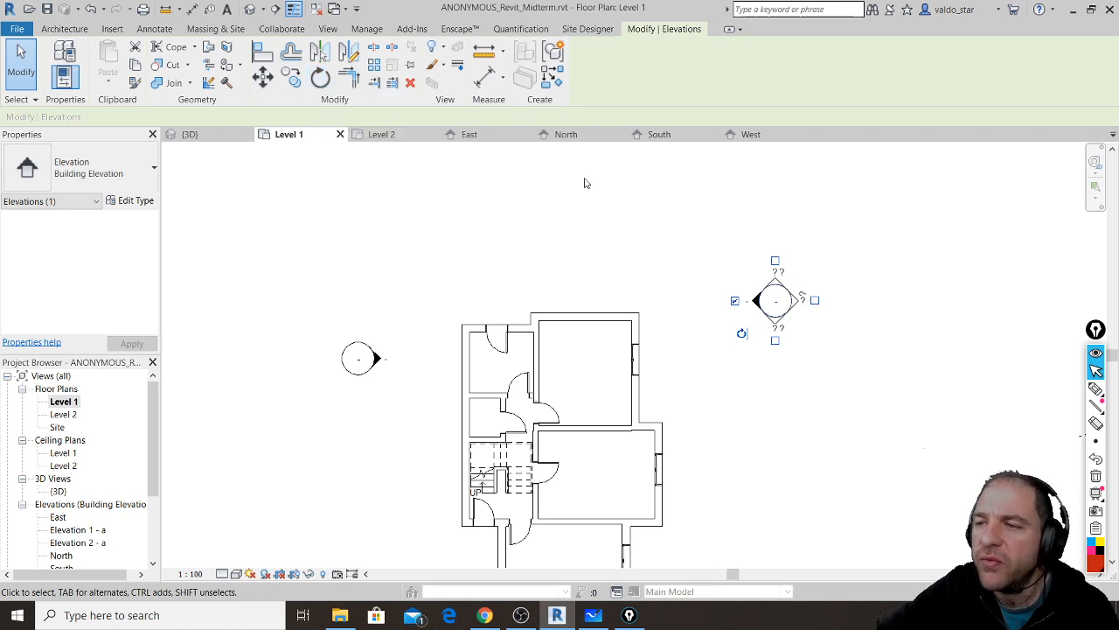
pyautogui.click(263, 77)
pyautogui.click(773, 306)
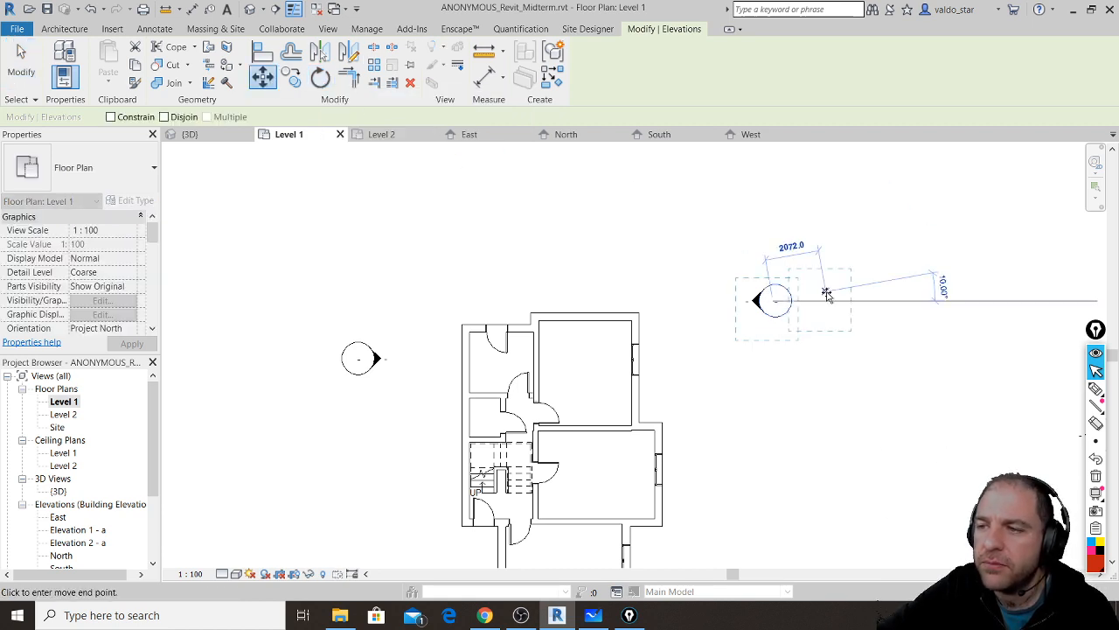
pyautogui.click(877, 377)
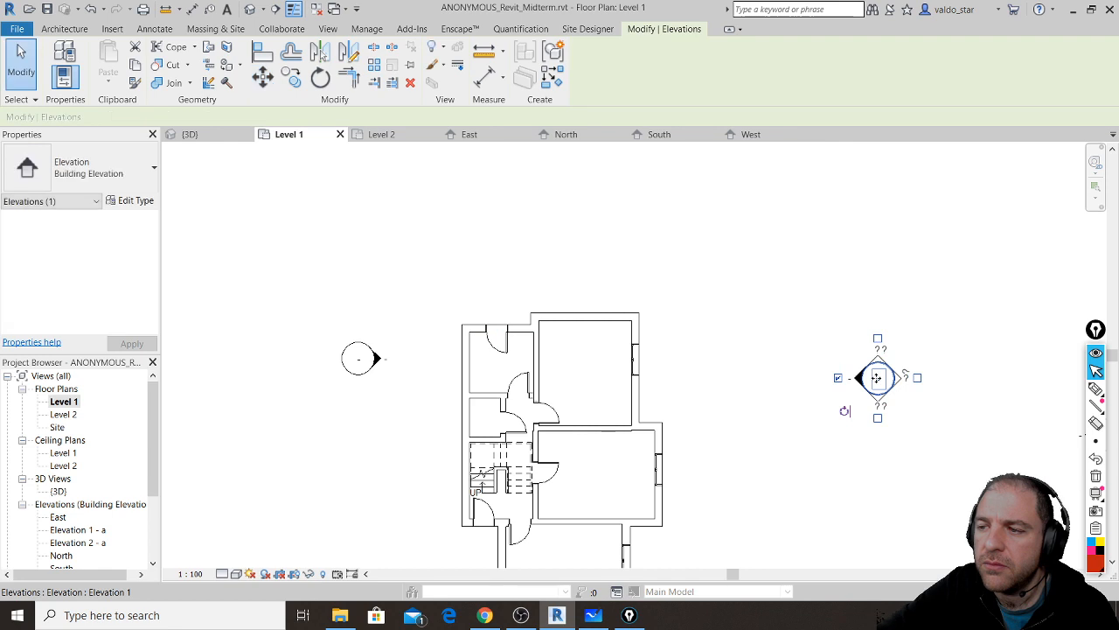
pyautogui.click(320, 78)
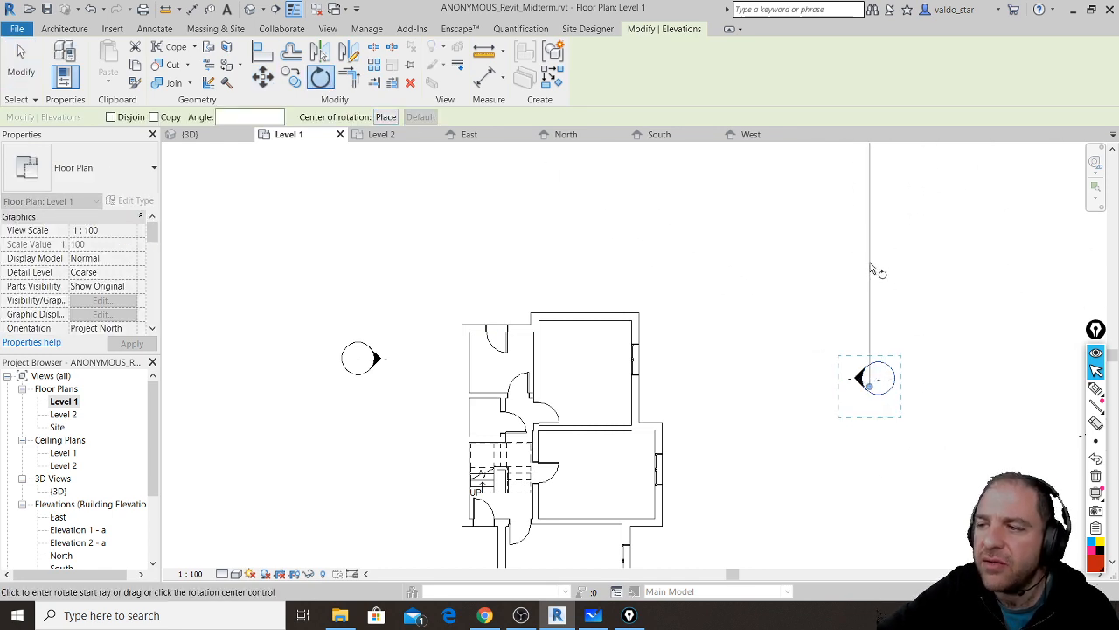
pyautogui.click(865, 264)
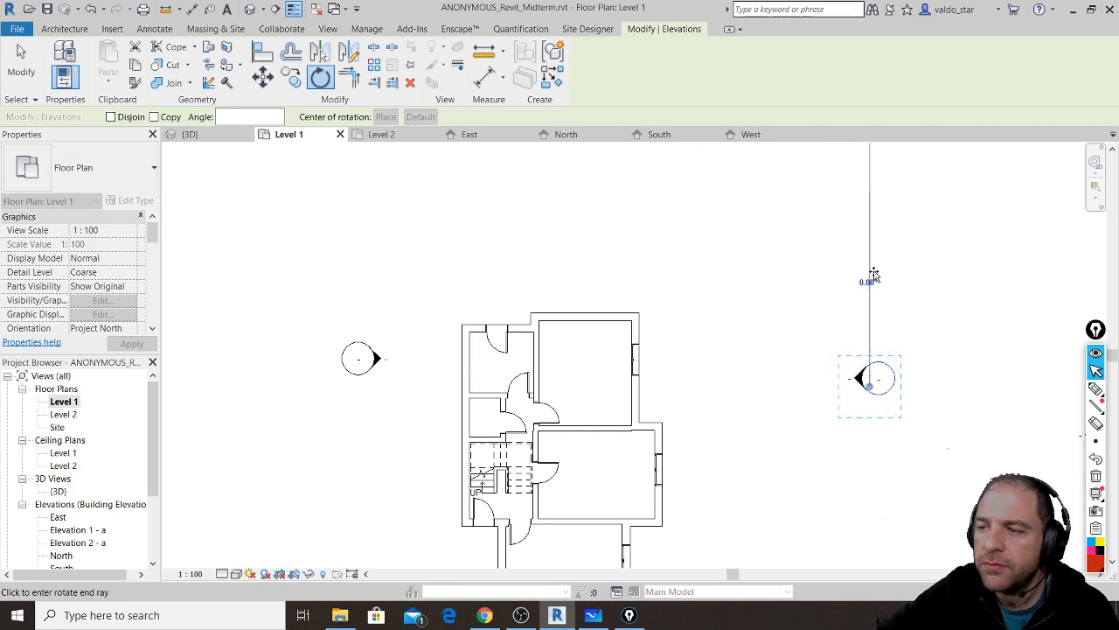
pyautogui.click(789, 262)
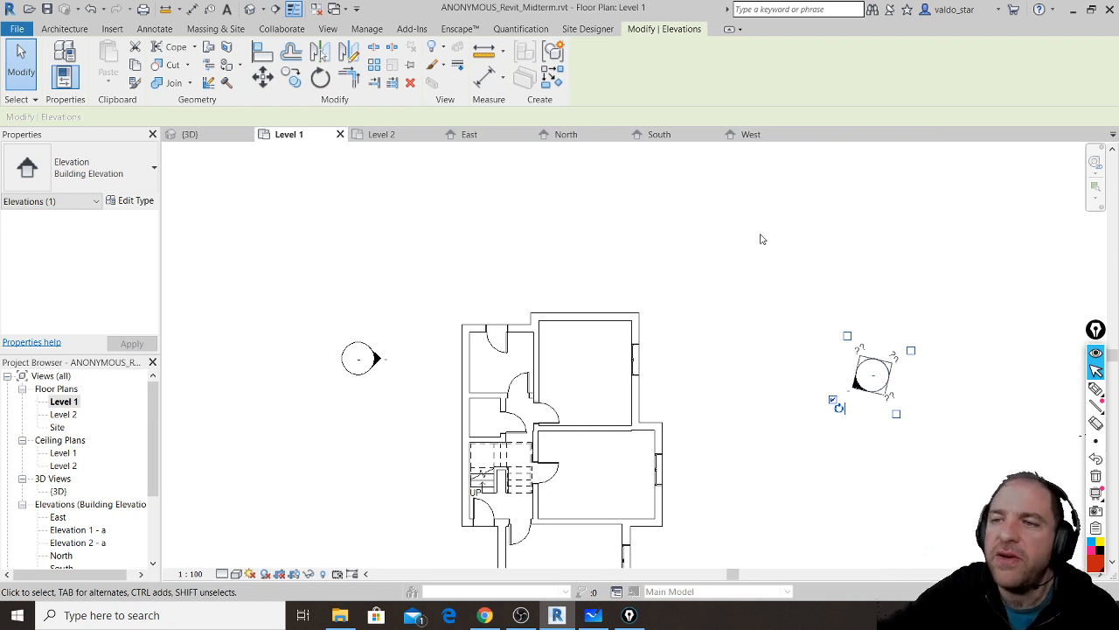
# - Move the rotated elevation marker to the northeast of the house and rotate it further counterclockwise
pyautogui.press('m')
pyautogui.press('v')
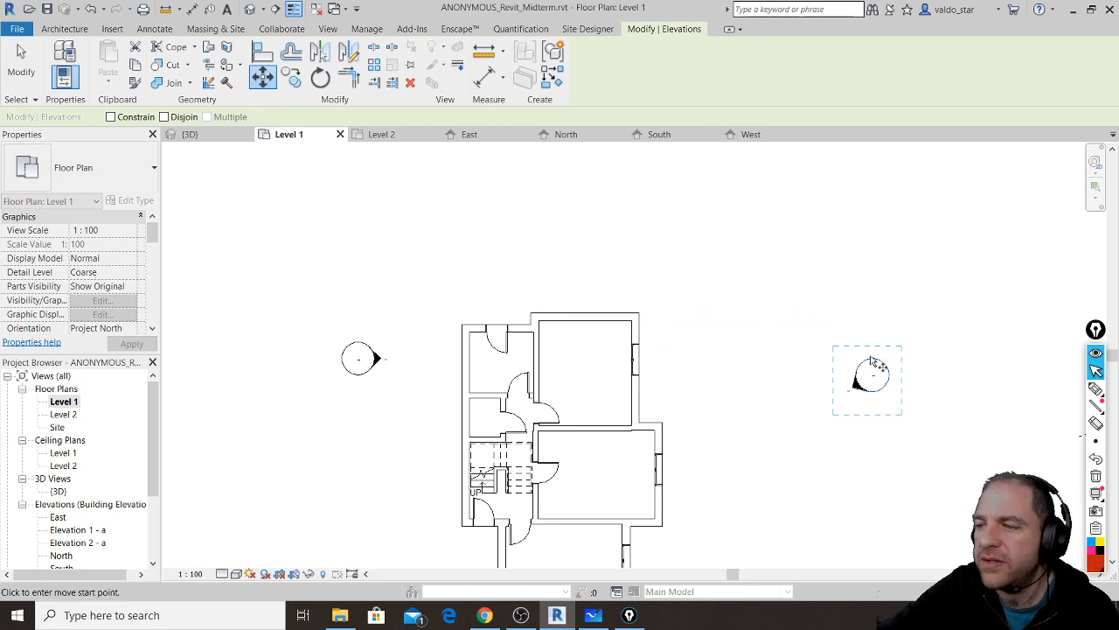
pyautogui.click(872, 377)
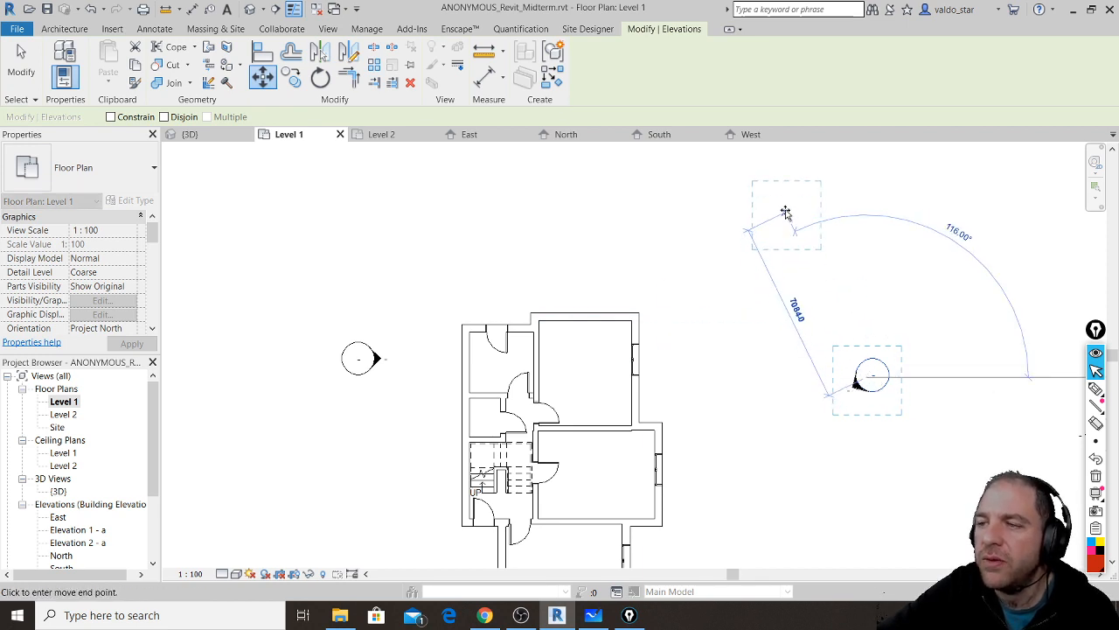
pyautogui.click(786, 201)
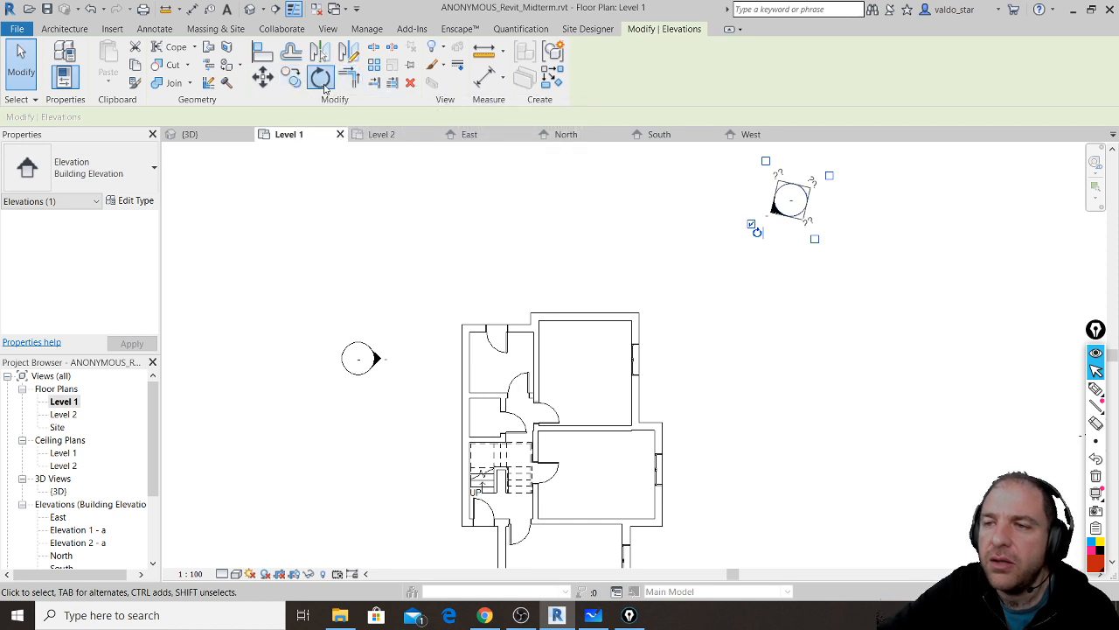
pyautogui.click(320, 77)
pyautogui.click(682, 207)
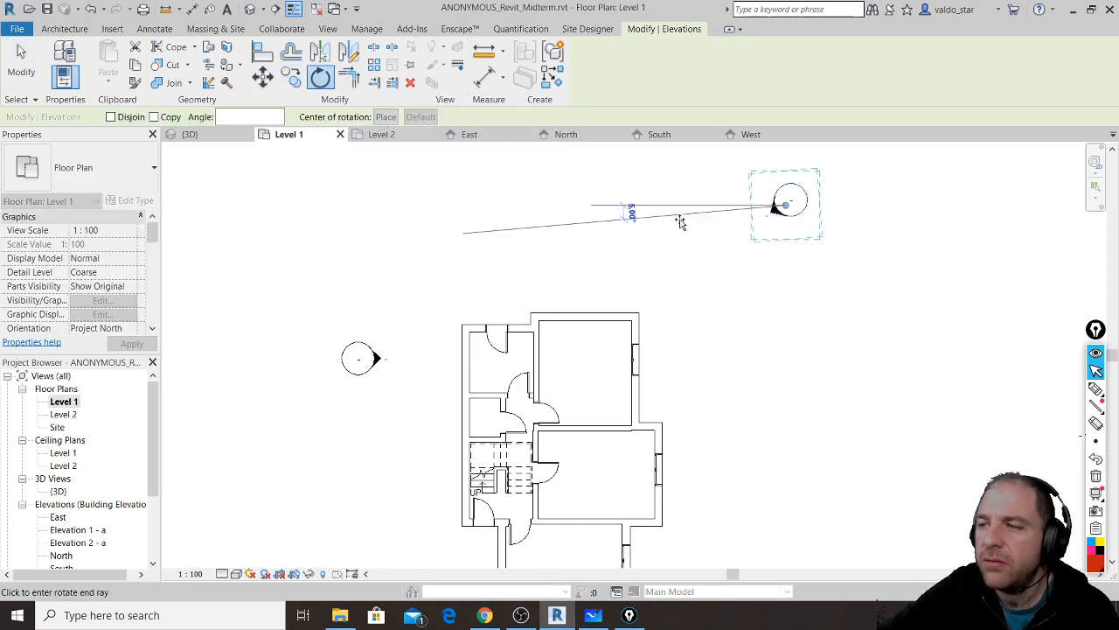
pyautogui.click(687, 252)
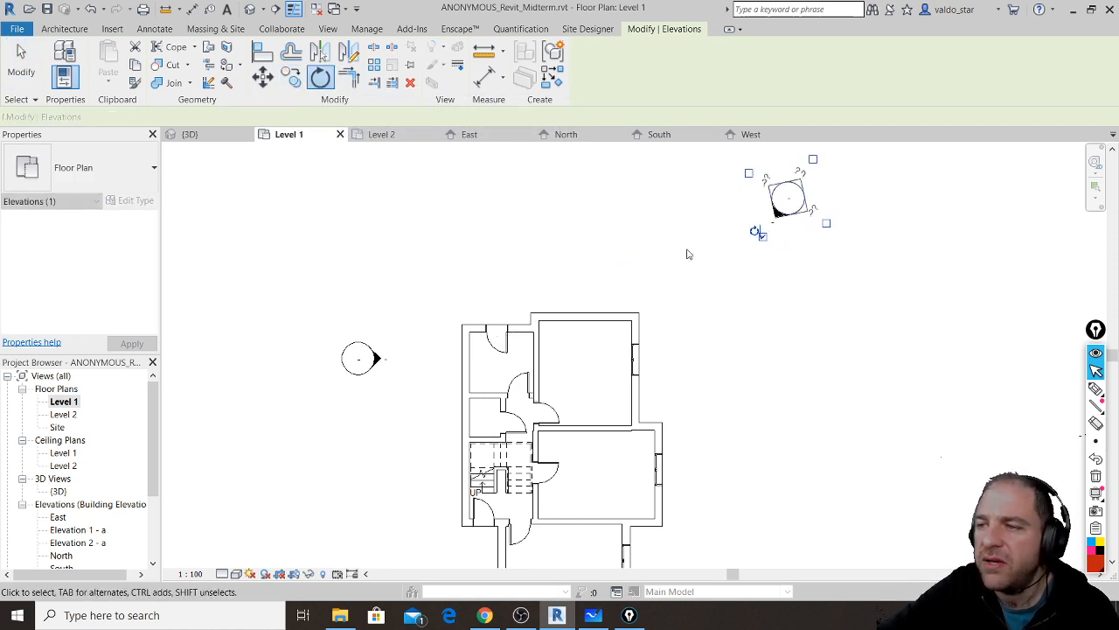
pyautogui.click(420, 258)
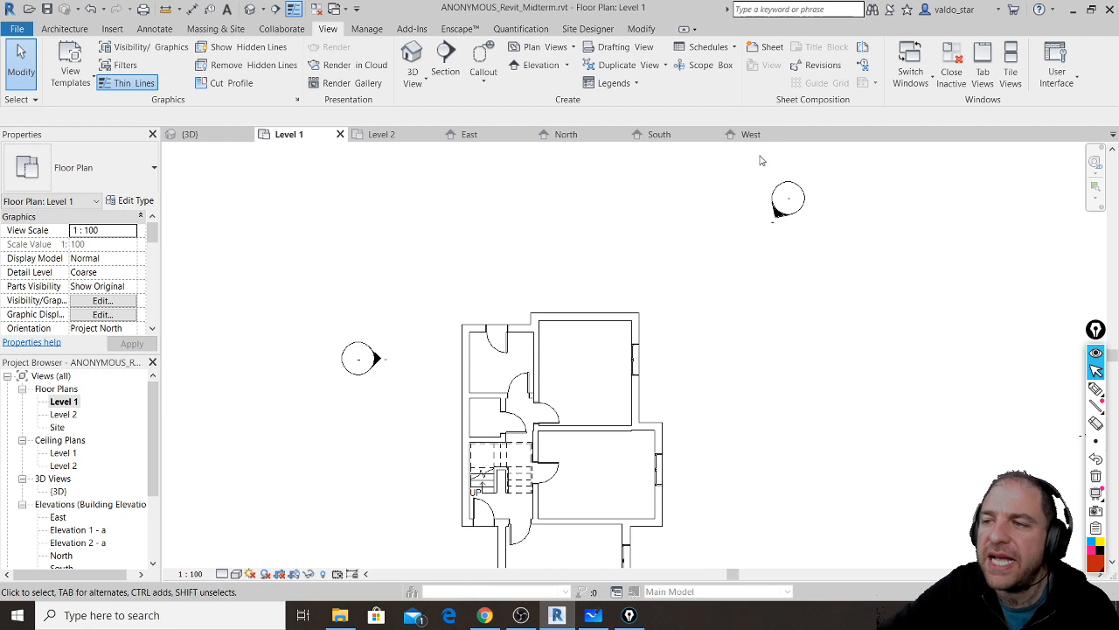
# - Inspect both elevation markers on the plan, including the view extent and direction options of the western one
pyautogui.click(785, 183)
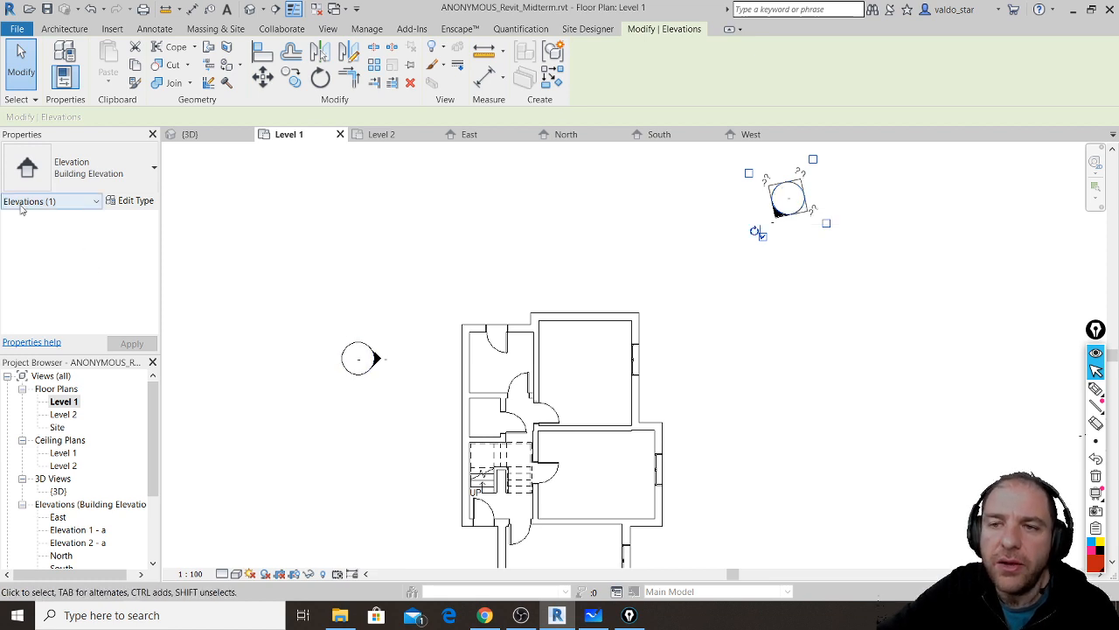
pyautogui.click(352, 355)
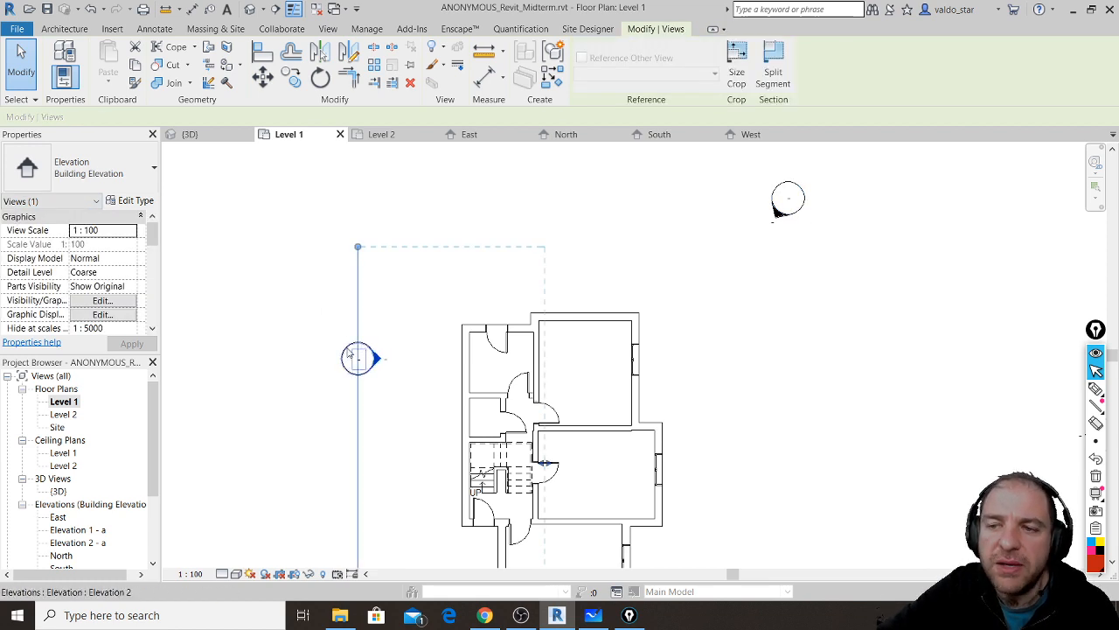
pyautogui.click(349, 356)
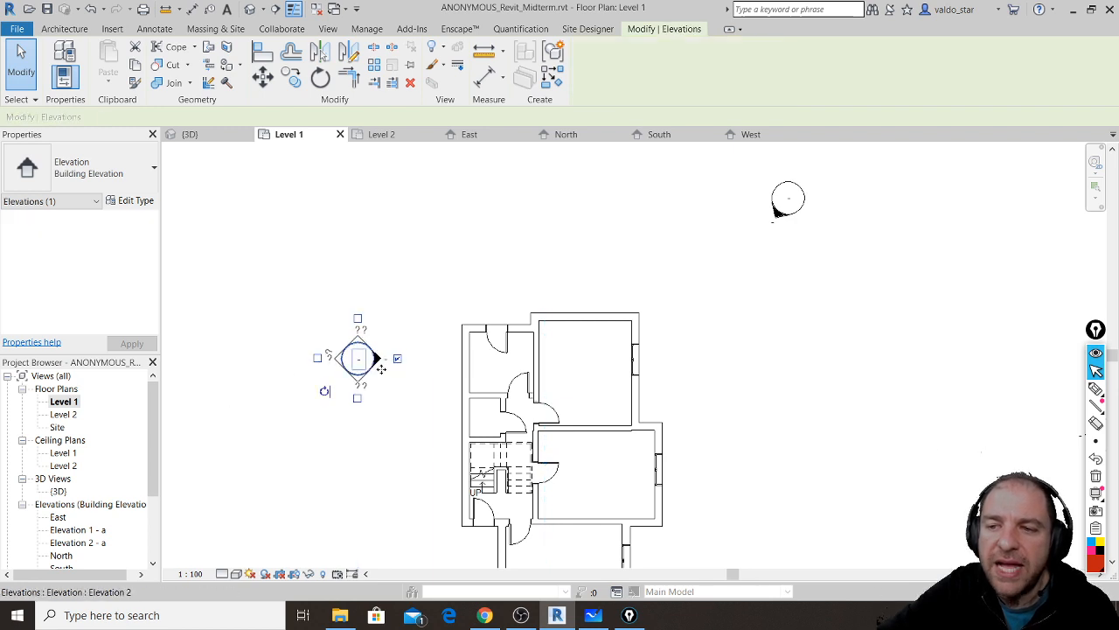
pyautogui.moveTo(260, 408); pyautogui.dragTo(270, 340, button='middle')
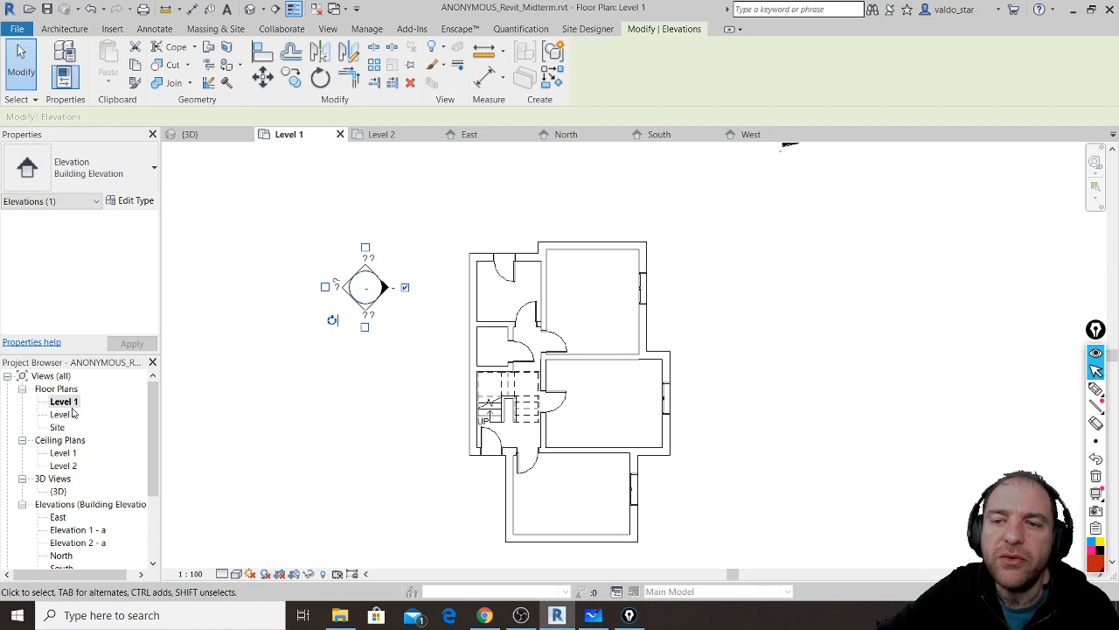
# - Find the two new elevations among the project views, open Elevation 1 - a and select its crop region
pyautogui.moveTo(154, 453); pyautogui.dragTo(153, 504)
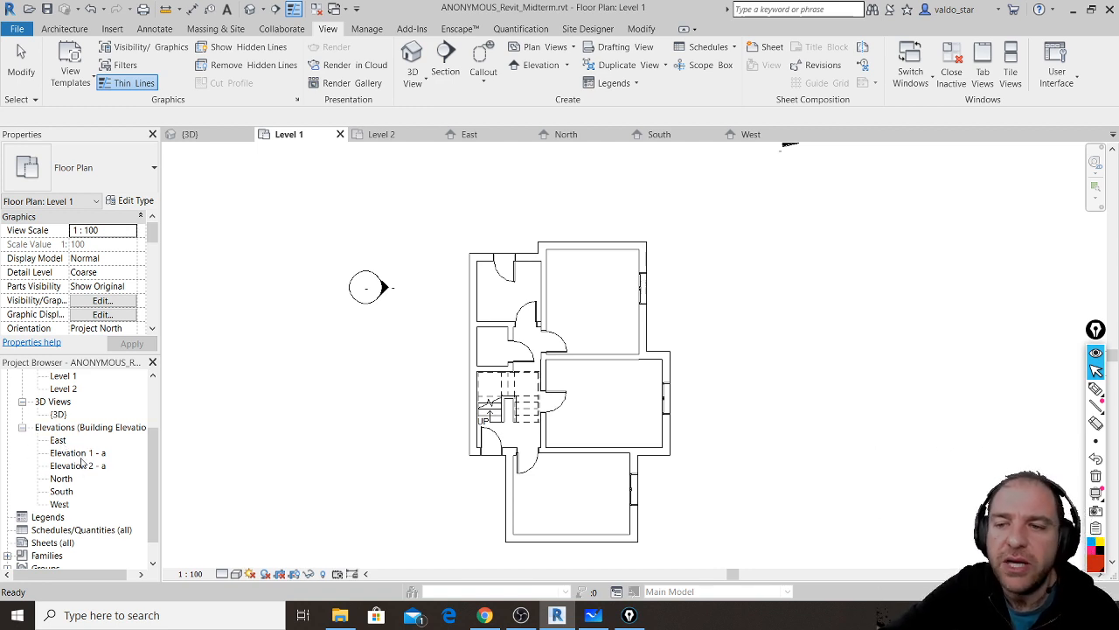
pyautogui.click(81, 455)
pyautogui.click(84, 467)
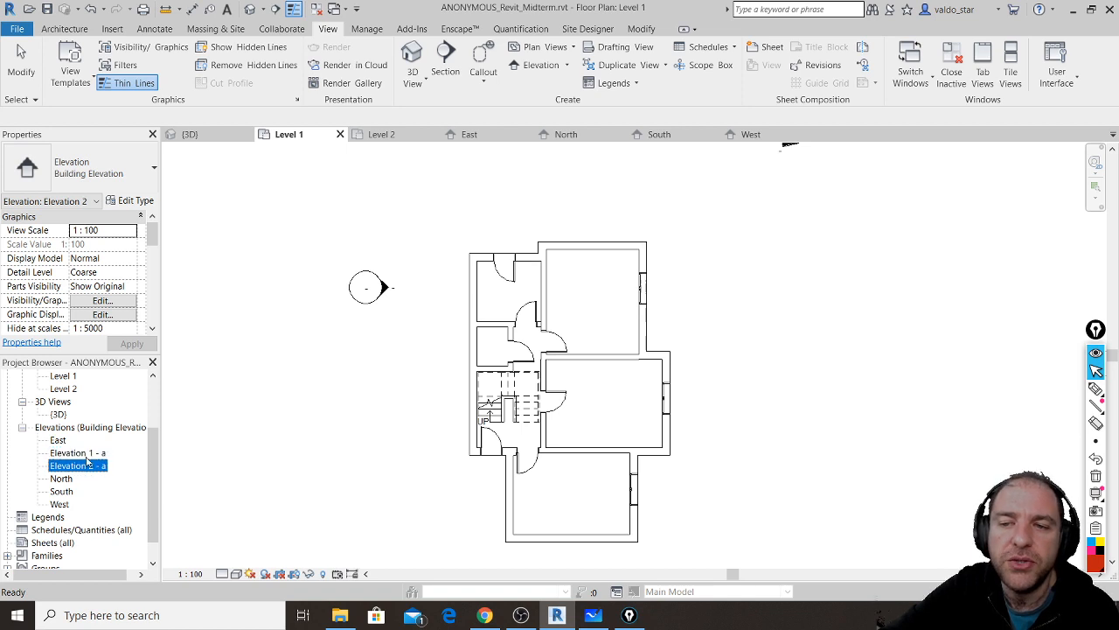
pyautogui.click(86, 457)
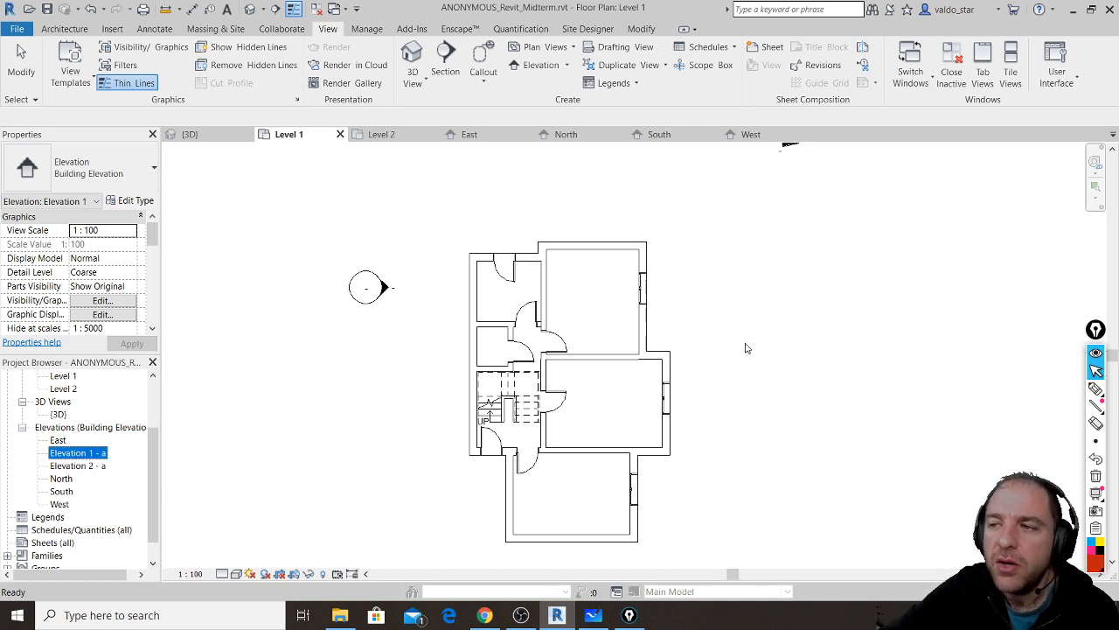
pyautogui.scroll(1, 746, 345)
pyautogui.click(98, 470)
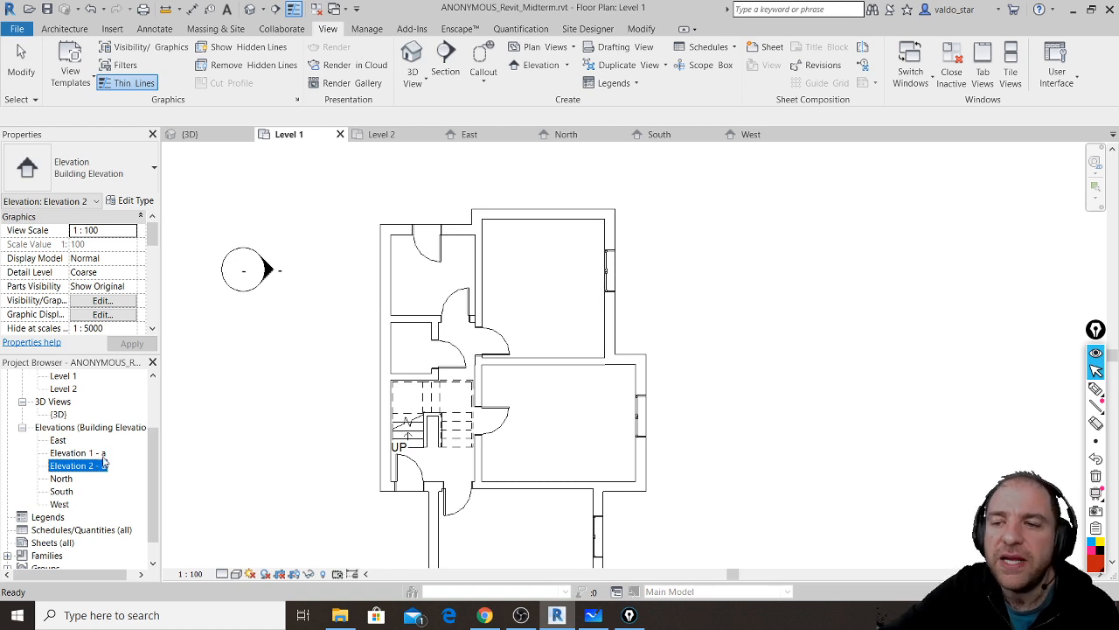
pyautogui.doubleClick(100, 456)
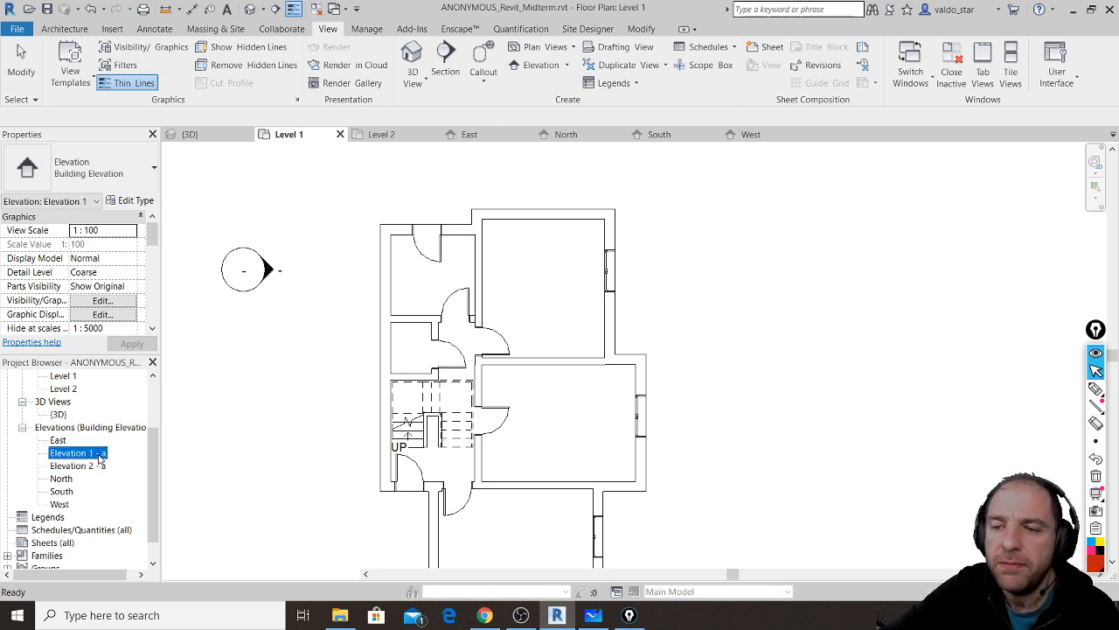
pyautogui.scroll(-2, 554, 370)
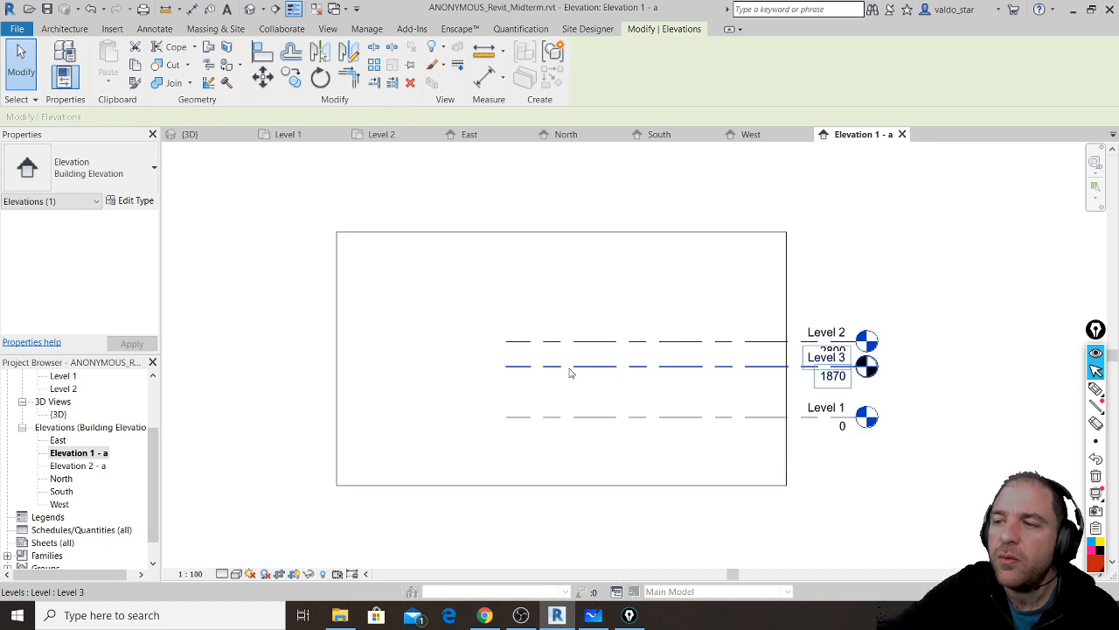
pyautogui.click(785, 292)
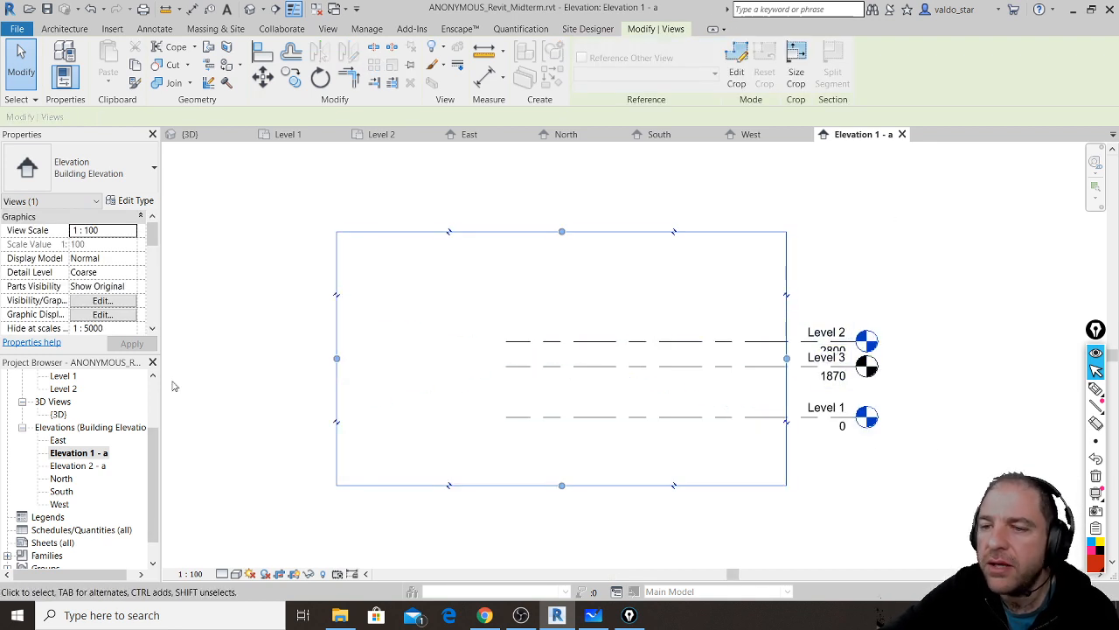
# - Open the Elevation 2 - a view and select its crop region boundary
pyautogui.doubleClick(88, 466)
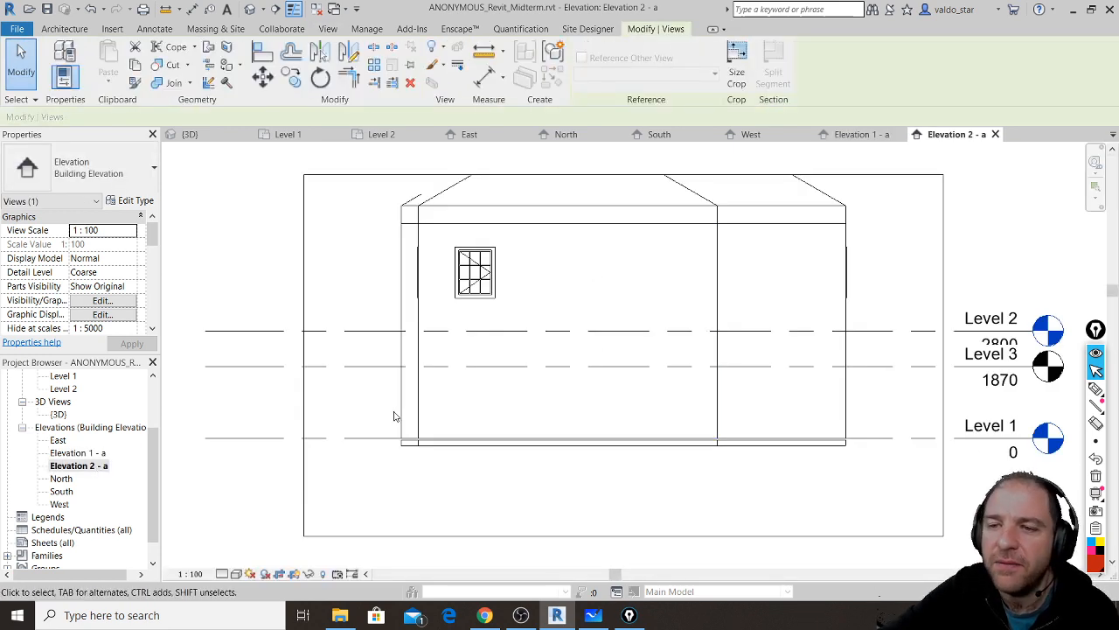
pyautogui.moveTo(648, 233)
pyautogui.mouseDown(button='middle')
pyautogui.moveTo(651, 271)
pyautogui.moveTo(655, 219)
pyautogui.moveTo(652, 251)
pyautogui.mouseUp(button='middle')
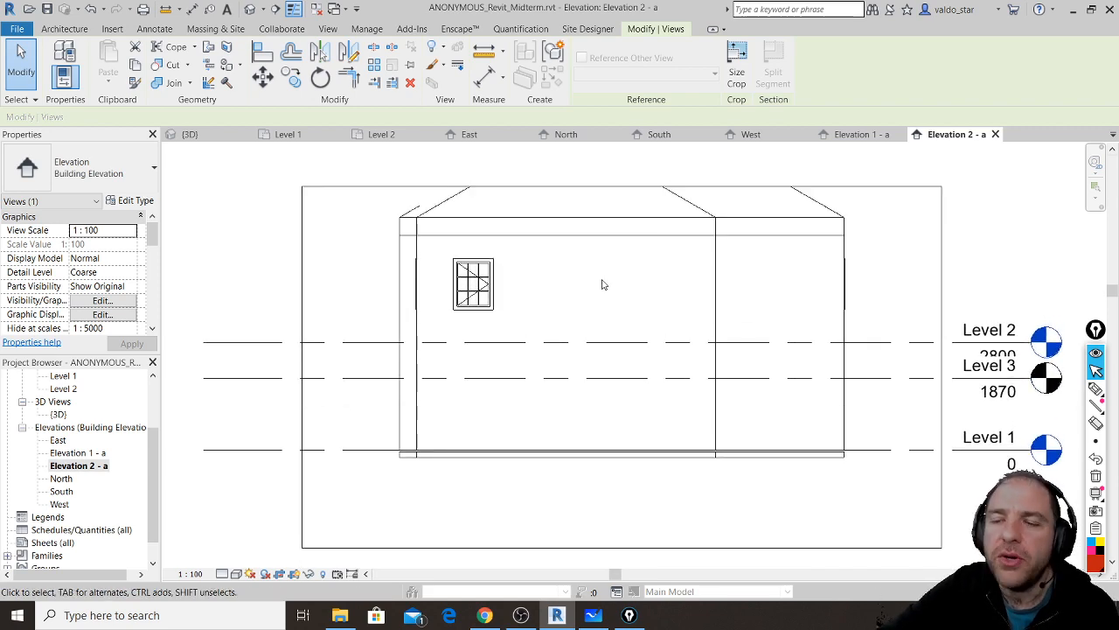
pyautogui.click(375, 187)
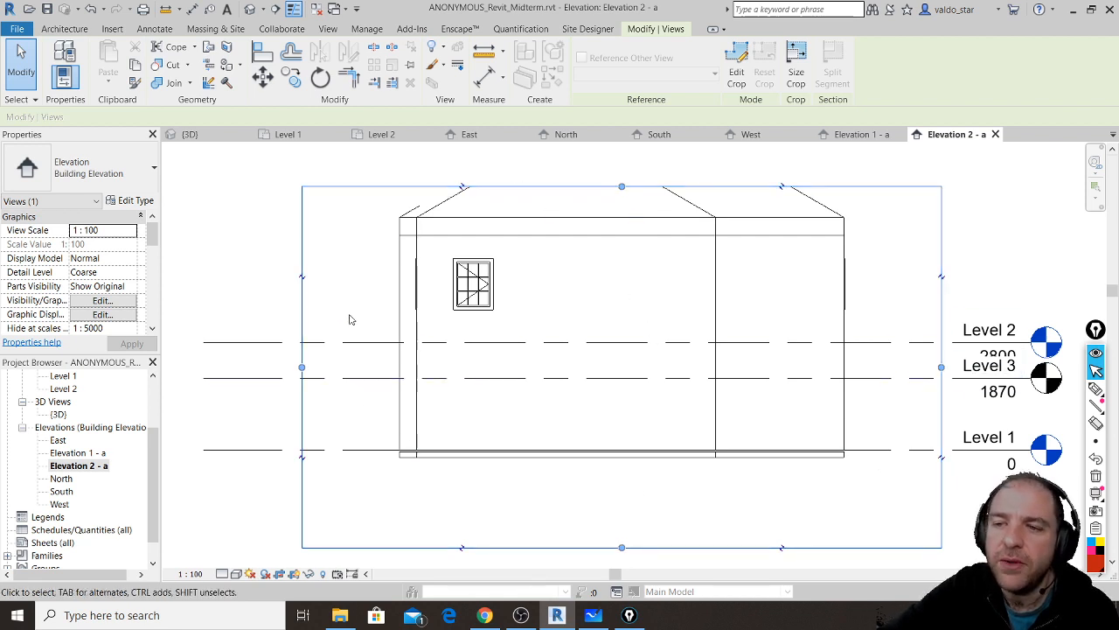
pyautogui.click(367, 173)
pyautogui.click(357, 186)
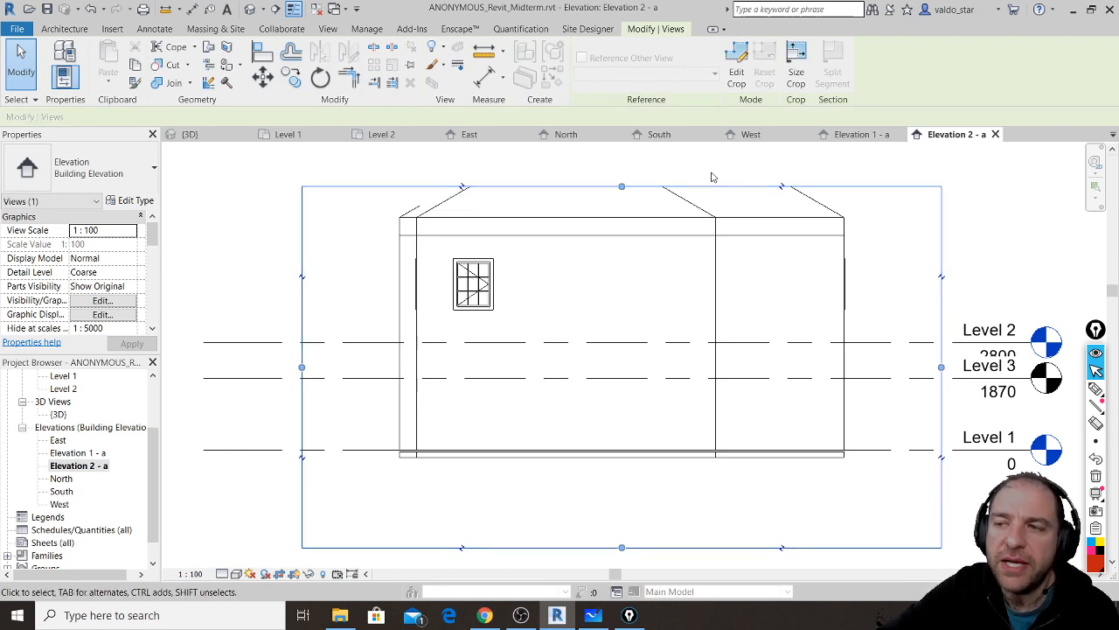
# - Adjust the Elevation 2 - a crop region: raise its top above the roof, lift its bottom to just below the house and narrow its right side
pyautogui.moveTo(621, 186); pyautogui.dragTo(622, 159)
pyautogui.moveTo(628, 204); pyautogui.dragTo(622, 155)
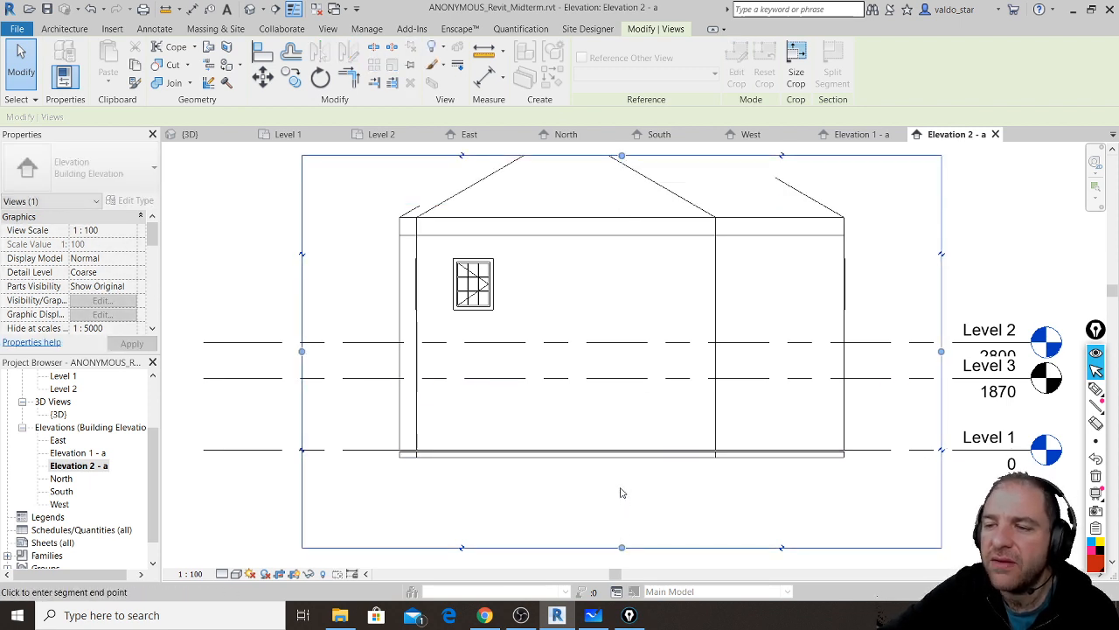
pyautogui.moveTo(621, 492); pyautogui.dragTo(622, 468)
pyautogui.moveTo(642, 344); pyautogui.dragTo(648, 399, button='middle')
pyautogui.moveTo(612, 210); pyautogui.dragTo(614, 163)
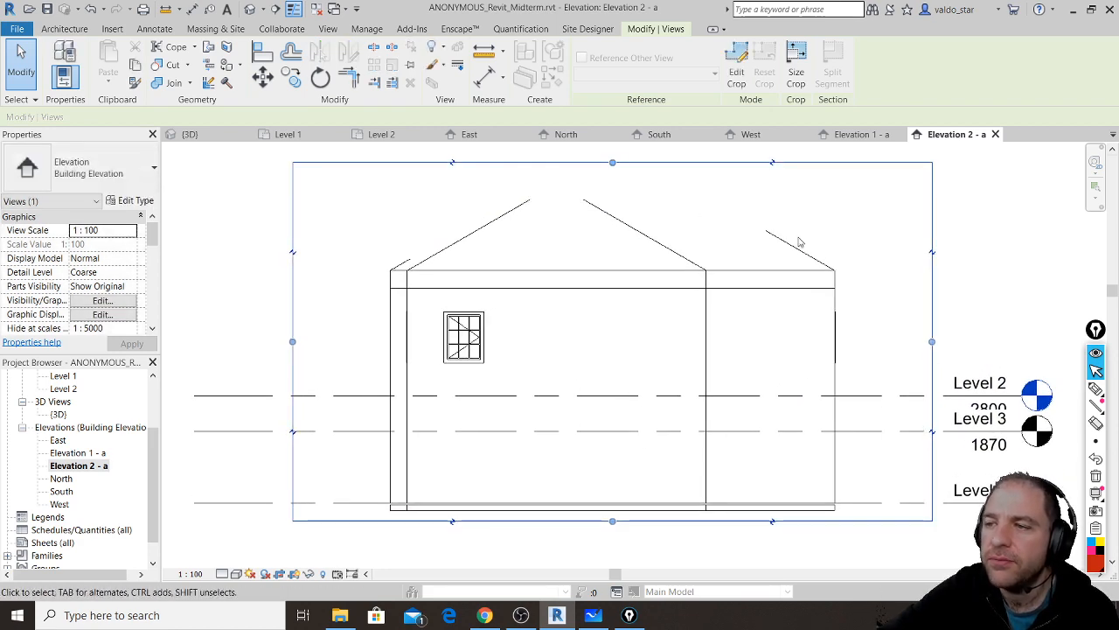
pyautogui.moveTo(933, 341); pyautogui.dragTo(891, 341)
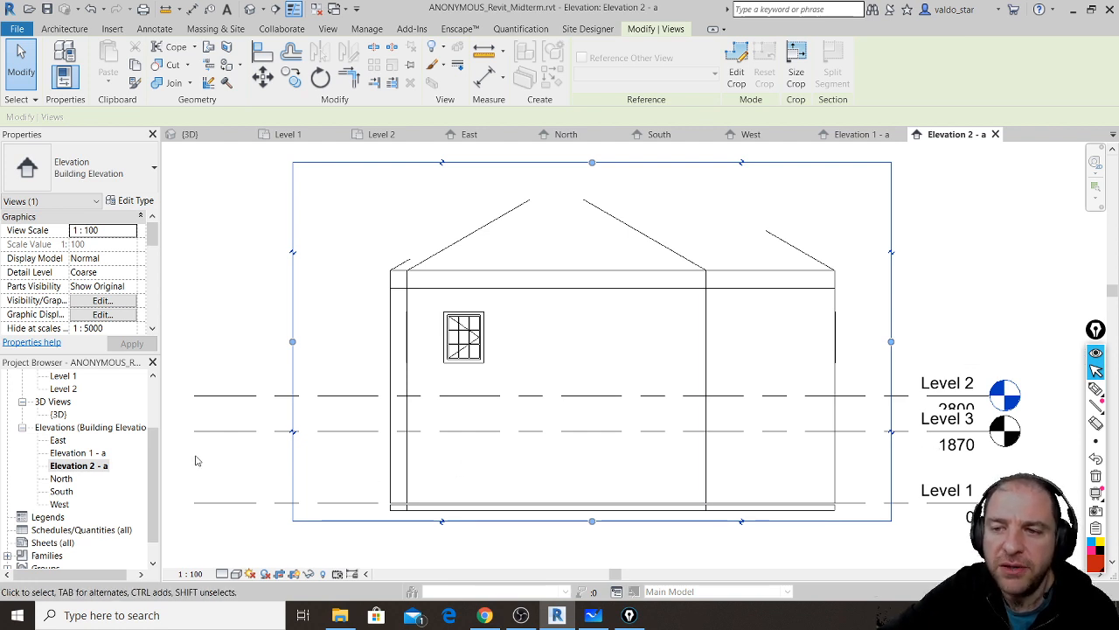
# - Open the Level 1 floor plan and display the view extent of the elevation marker west of the house
pyautogui.moveTo(156, 491)
pyautogui.mouseDown()
pyautogui.moveTo(158, 462)
pyautogui.moveTo(162, 475)
pyautogui.mouseUp()
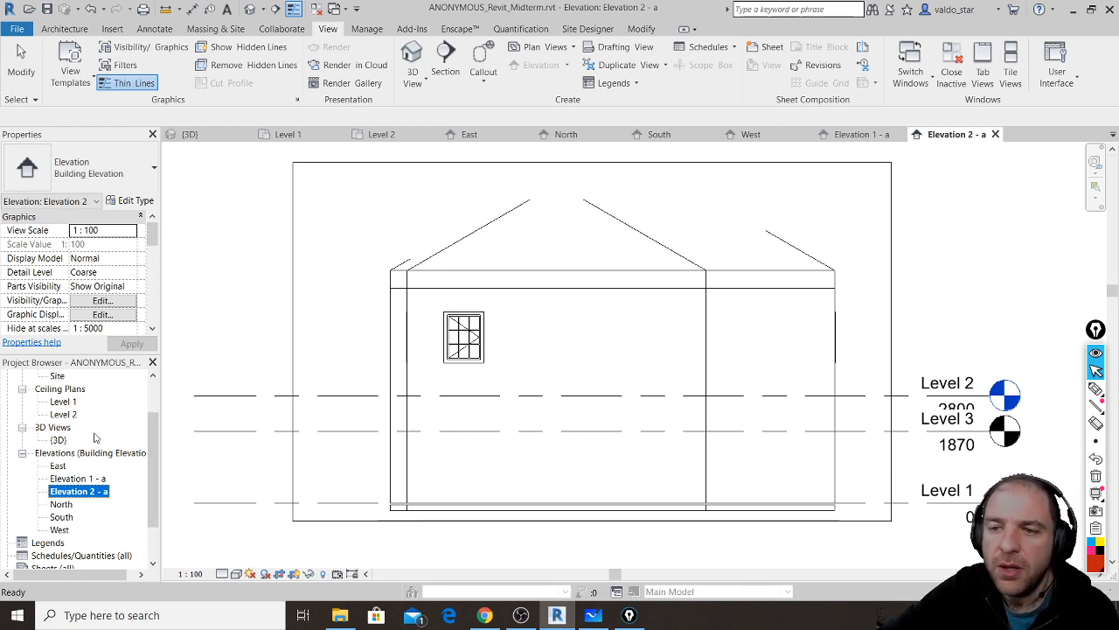
pyautogui.scroll(2, 97, 437)
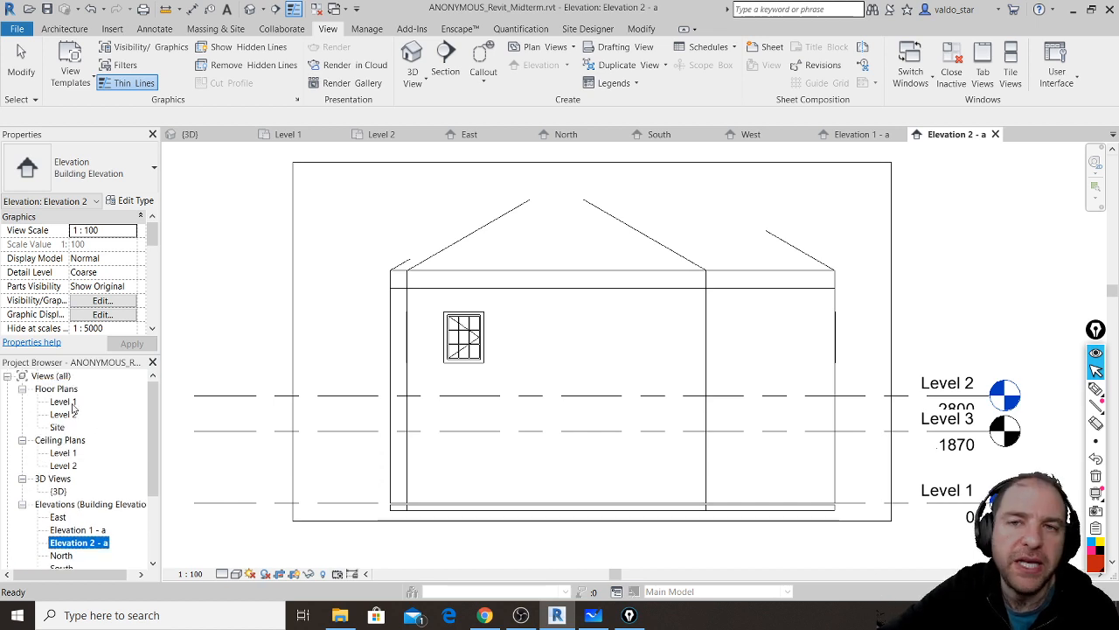
pyautogui.doubleClick(70, 403)
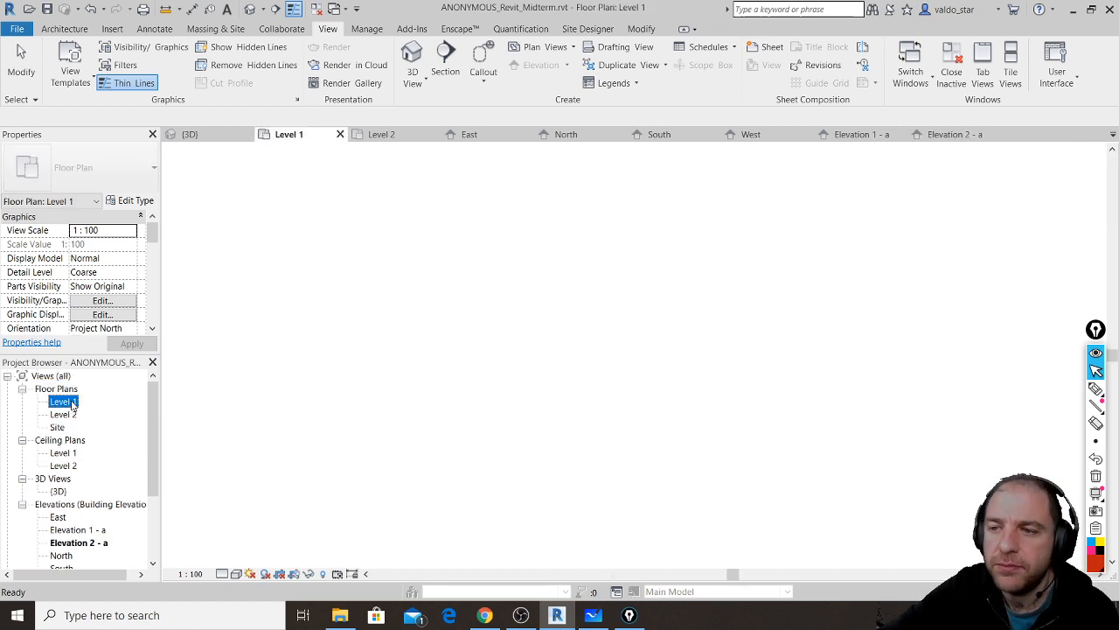
pyautogui.scroll(-4, 376, 296)
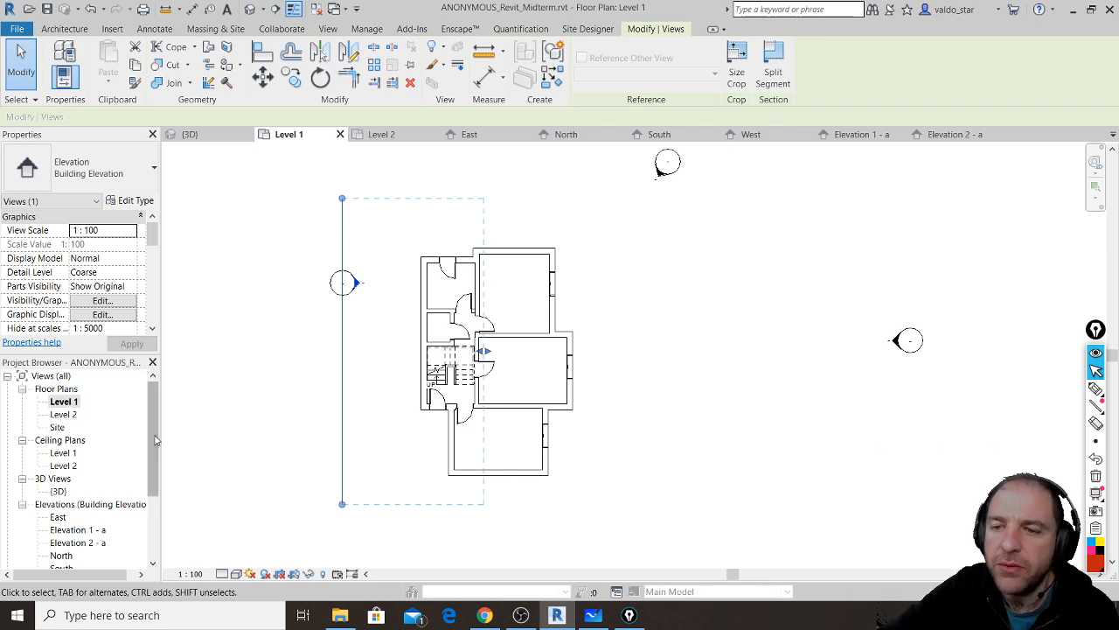
pyautogui.moveTo(342, 239); pyautogui.dragTo(344, 245)
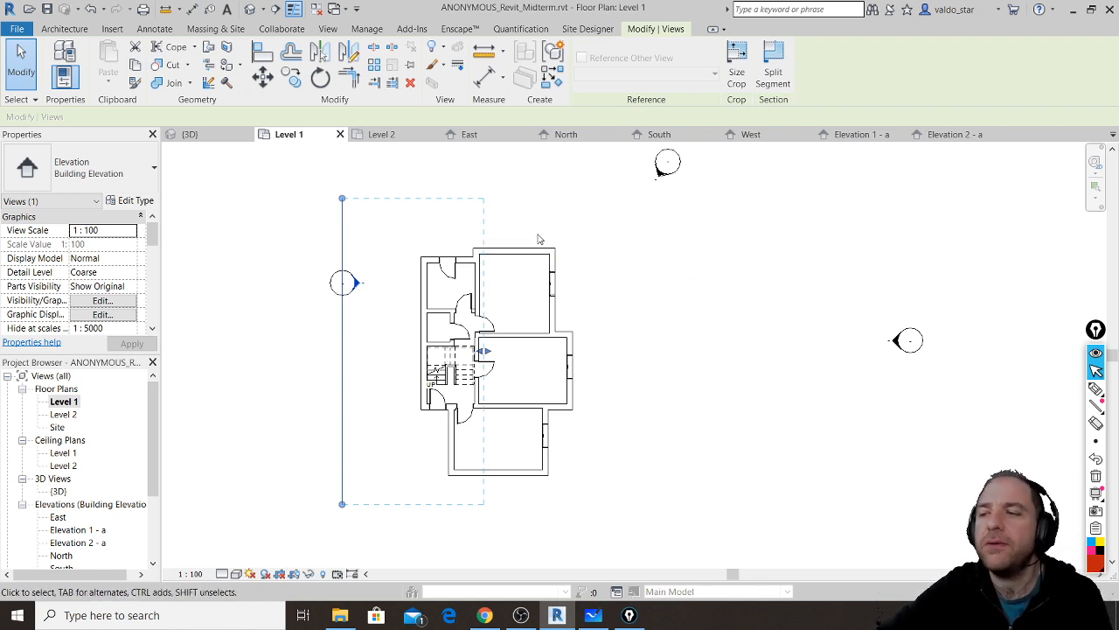
# - Annotate the plan with the word CLIPPING and sketch a pink eye and direction arrow at the western elevation marker
pyautogui.click(1096, 389)
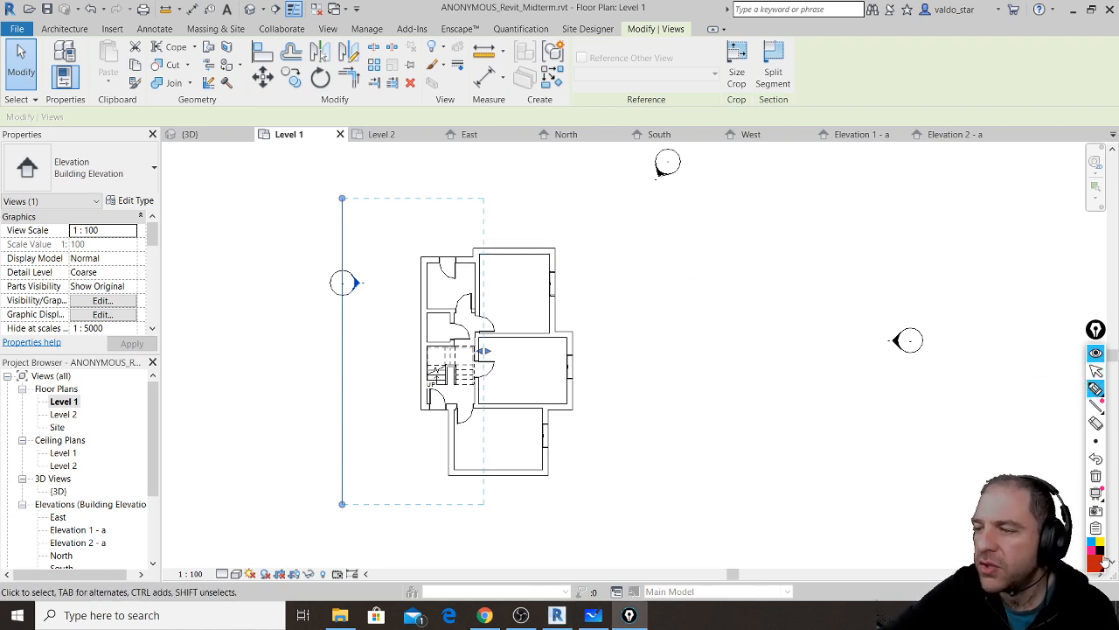
pyautogui.moveTo(522, 208)
pyautogui.mouseDown()
pyautogui.moveTo(520, 226)
pyautogui.moveTo(564, 229)
pyautogui.moveTo(586, 230)
pyautogui.moveTo(600, 206)
pyautogui.moveTo(586, 217)
pyautogui.moveTo(605, 229)
pyautogui.moveTo(668, 229)
pyautogui.moveTo(670, 198)
pyautogui.moveTo(697, 225)
pyautogui.moveTo(686, 215)
pyautogui.mouseUp()
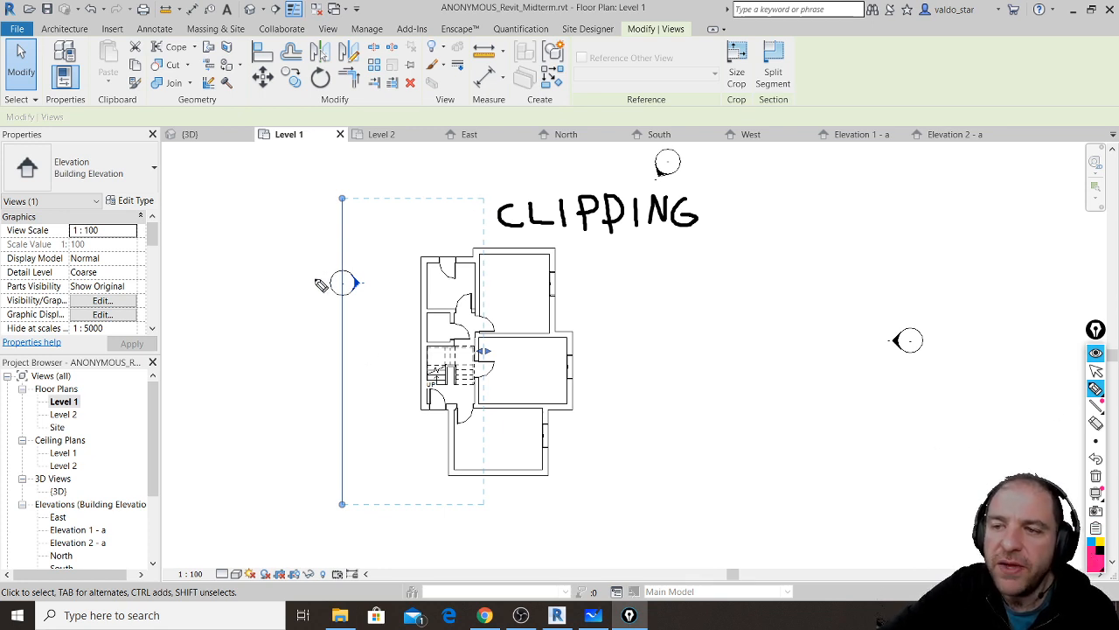
pyautogui.moveTo(317, 281)
pyautogui.mouseDown()
pyautogui.moveTo(357, 281)
pyautogui.moveTo(324, 287)
pyautogui.moveTo(343, 297)
pyautogui.moveTo(348, 280)
pyautogui.moveTo(354, 303)
pyautogui.moveTo(382, 303)
pyautogui.moveTo(375, 313)
pyautogui.mouseUp()
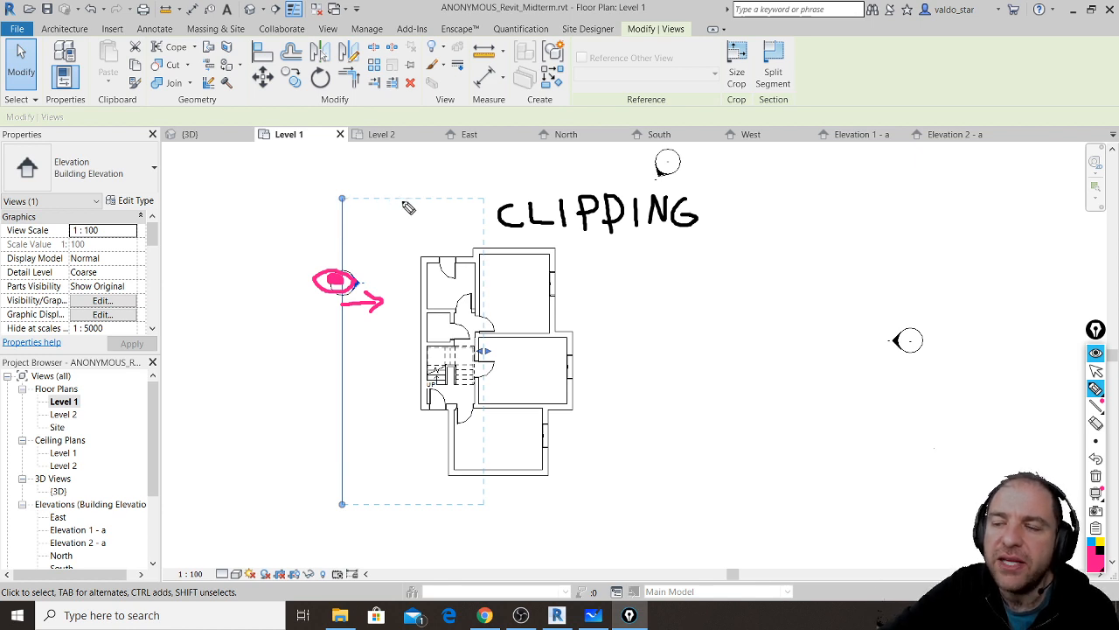
# - Hatch the western elevation's view extent with diagonal pink annotation strokes
pyautogui.moveTo(415, 205)
pyautogui.mouseDown()
pyautogui.moveTo(386, 240)
pyautogui.moveTo(399, 288)
pyautogui.mouseUp()
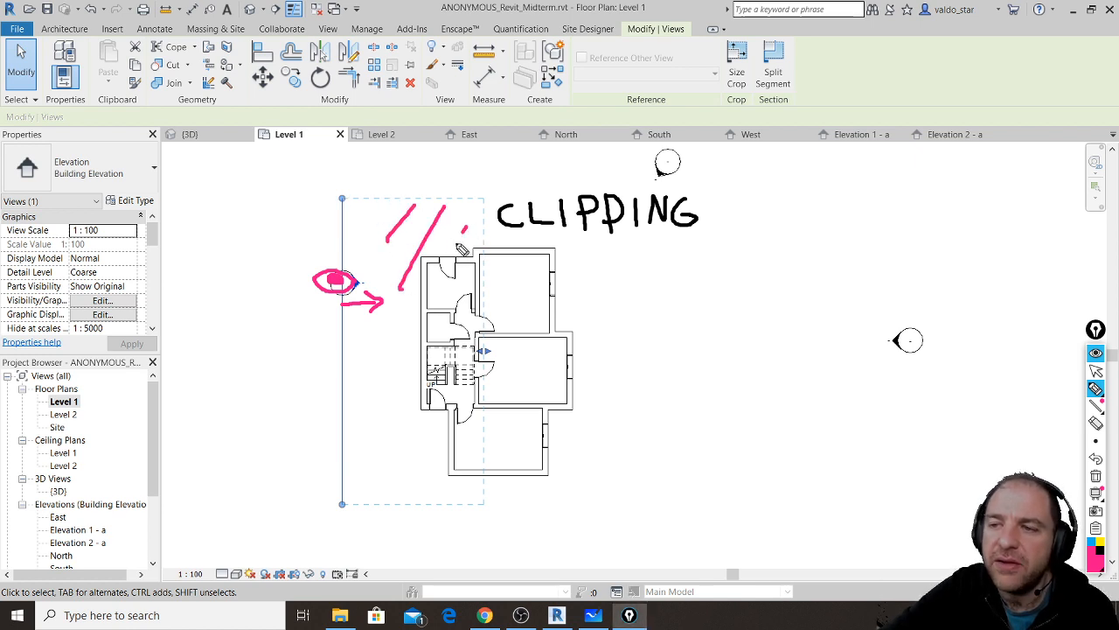
pyautogui.moveTo(468, 227); pyautogui.dragTo(376, 360)
pyautogui.moveTo(459, 306); pyautogui.dragTo(375, 430)
pyautogui.moveTo(466, 378); pyautogui.dragTo(383, 468)
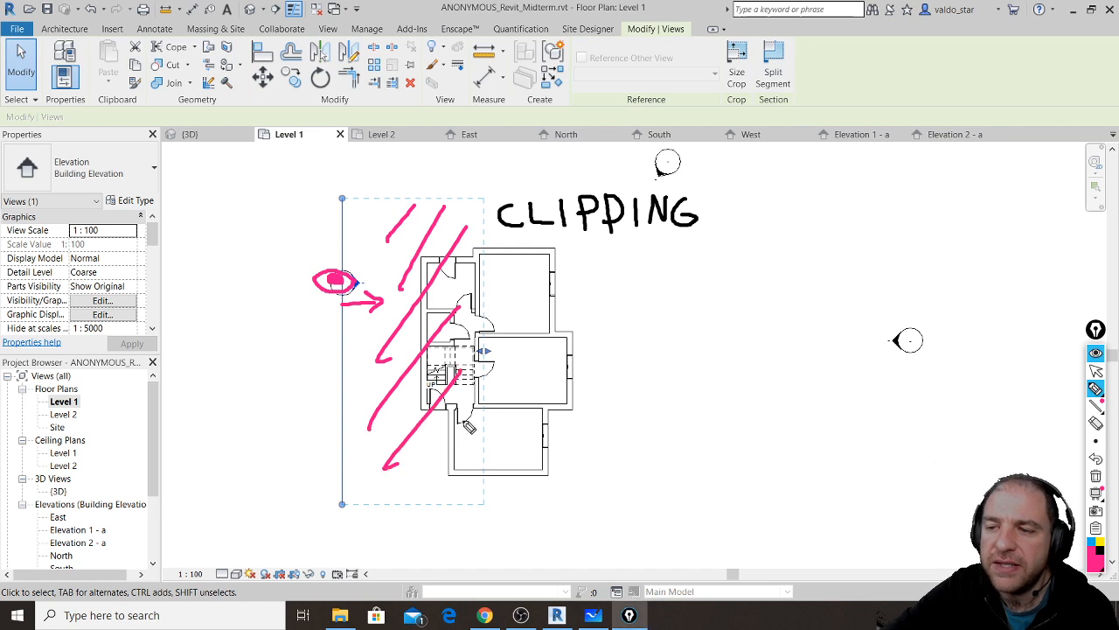
pyautogui.moveTo(465, 423); pyautogui.dragTo(415, 472)
pyautogui.moveTo(468, 447); pyautogui.dragTo(438, 477)
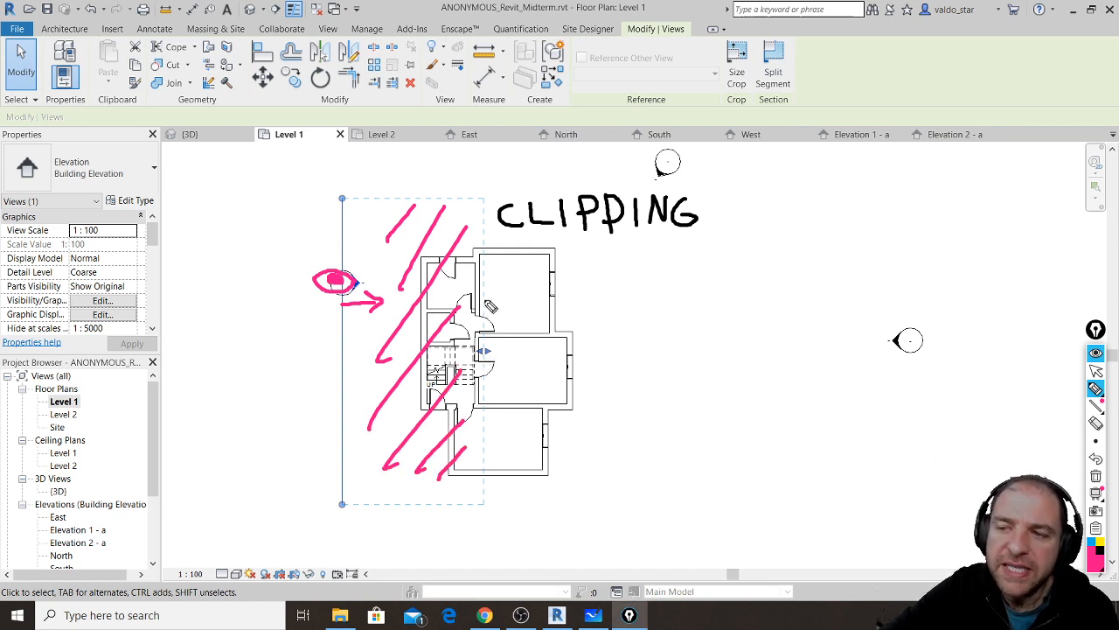
# - Trace the far clip line and both side edges of the view extent with dashed pink strokes and clear all annotations
pyautogui.moveTo(483, 174); pyautogui.dragTo(486, 522)
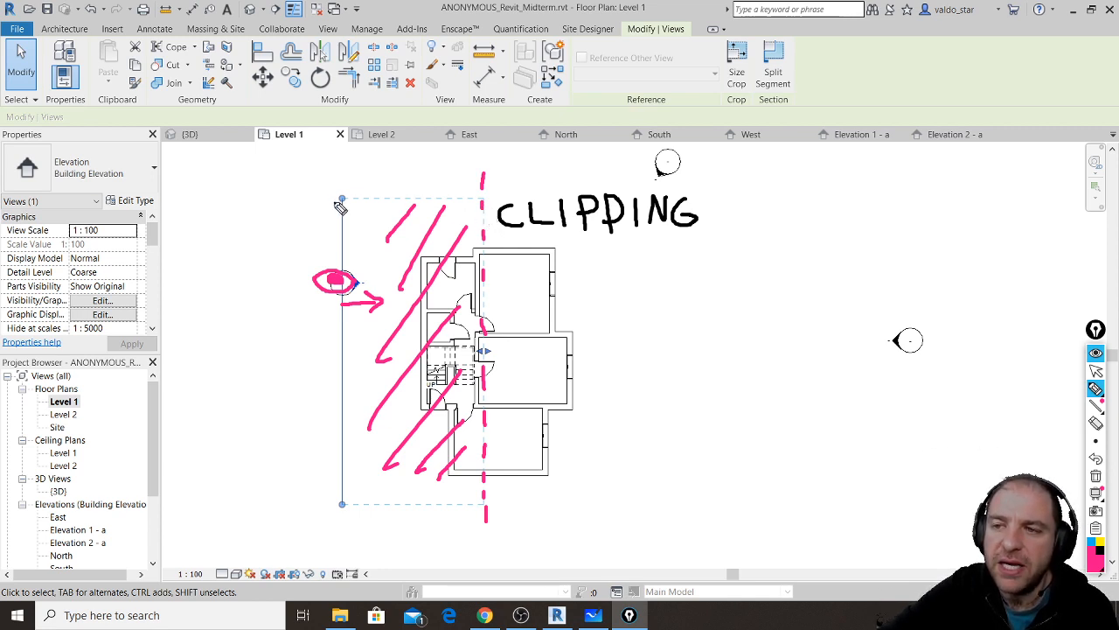
pyautogui.moveTo(340, 207); pyautogui.dragTo(495, 208)
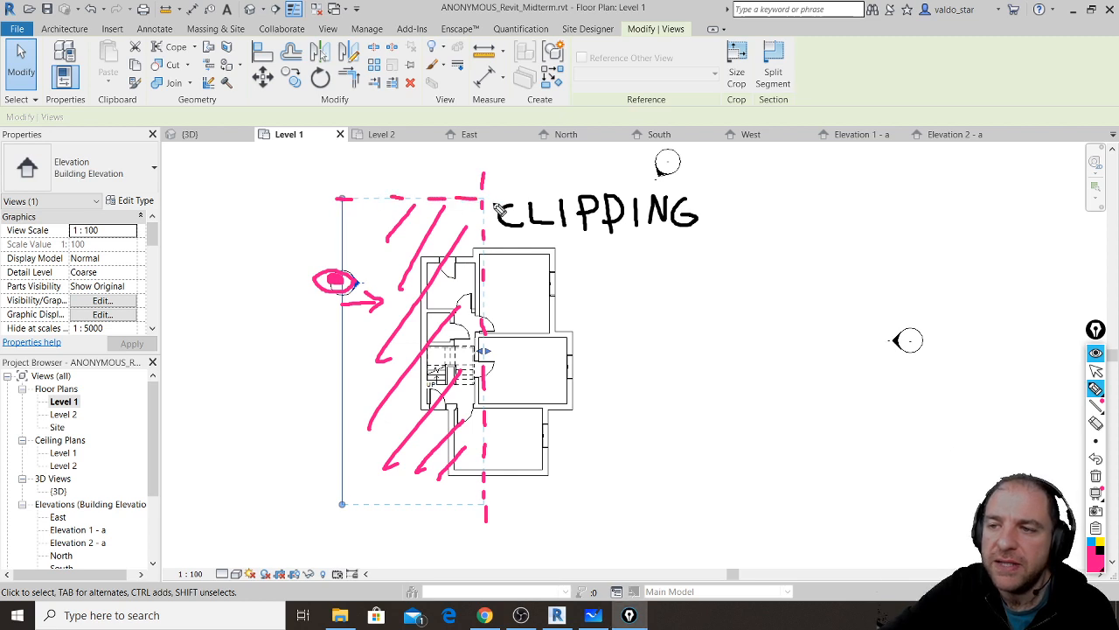
pyautogui.moveTo(346, 504); pyautogui.dragTo(498, 503)
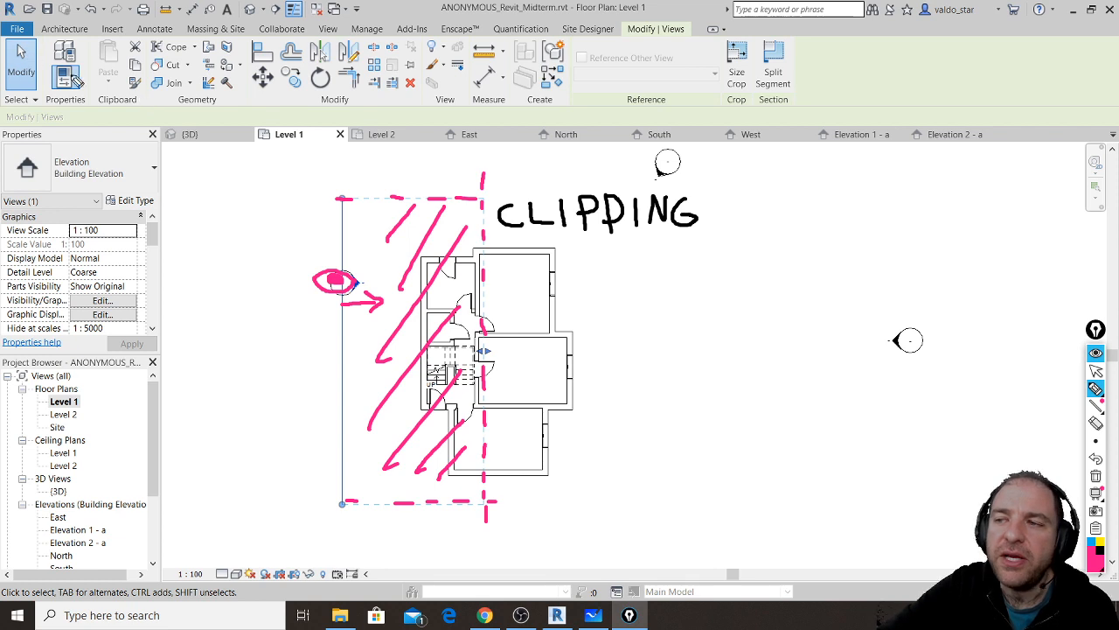
pyautogui.click(1095, 370)
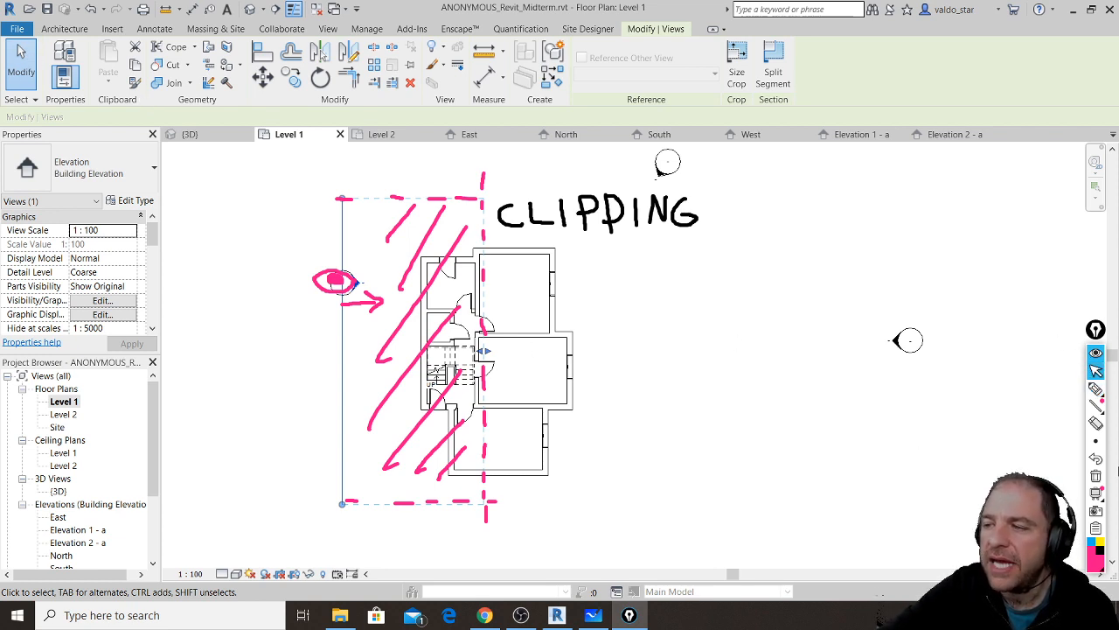
pyautogui.click(1095, 477)
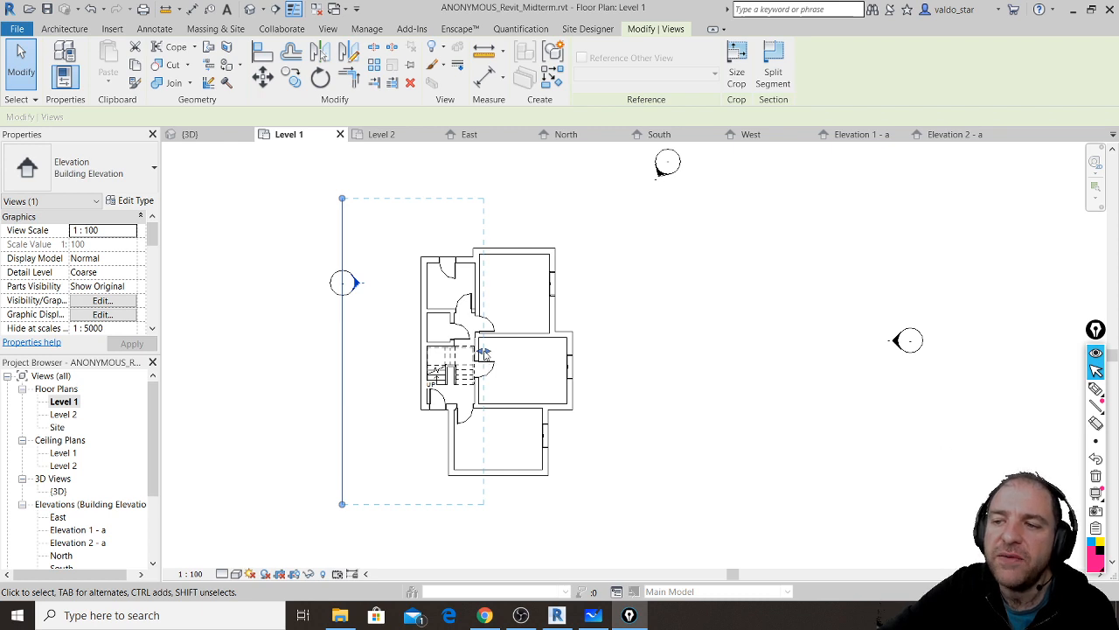
# - Extend the western elevation's far clip beyond the house's east wall and check the roof in Elevation 2 - a
pyautogui.moveTo(485, 352); pyautogui.dragTo(585, 352)
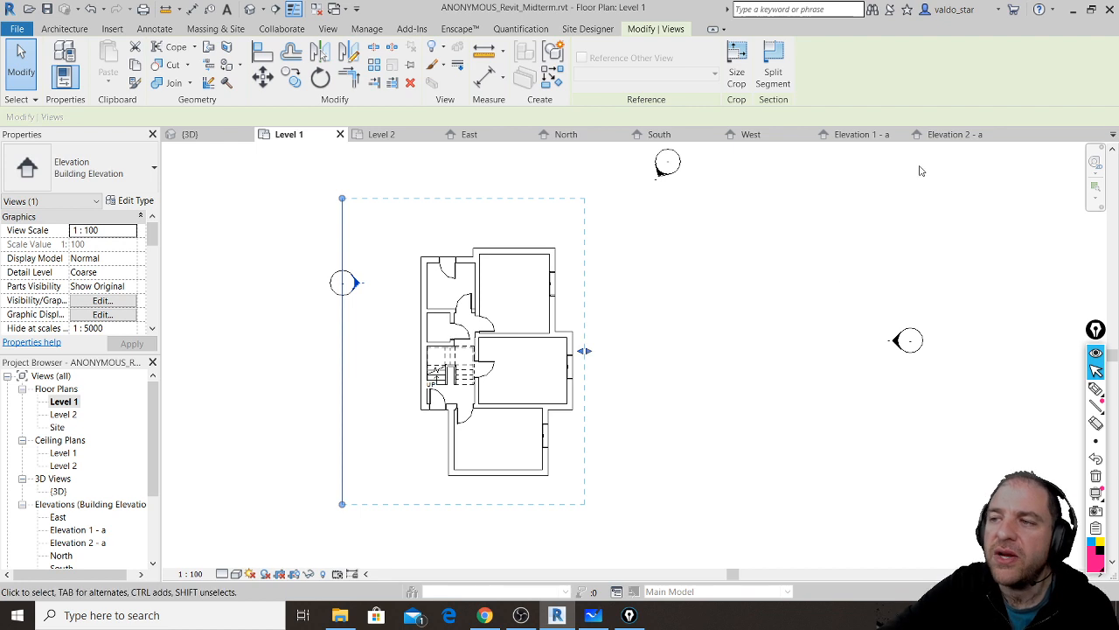
pyautogui.click(955, 134)
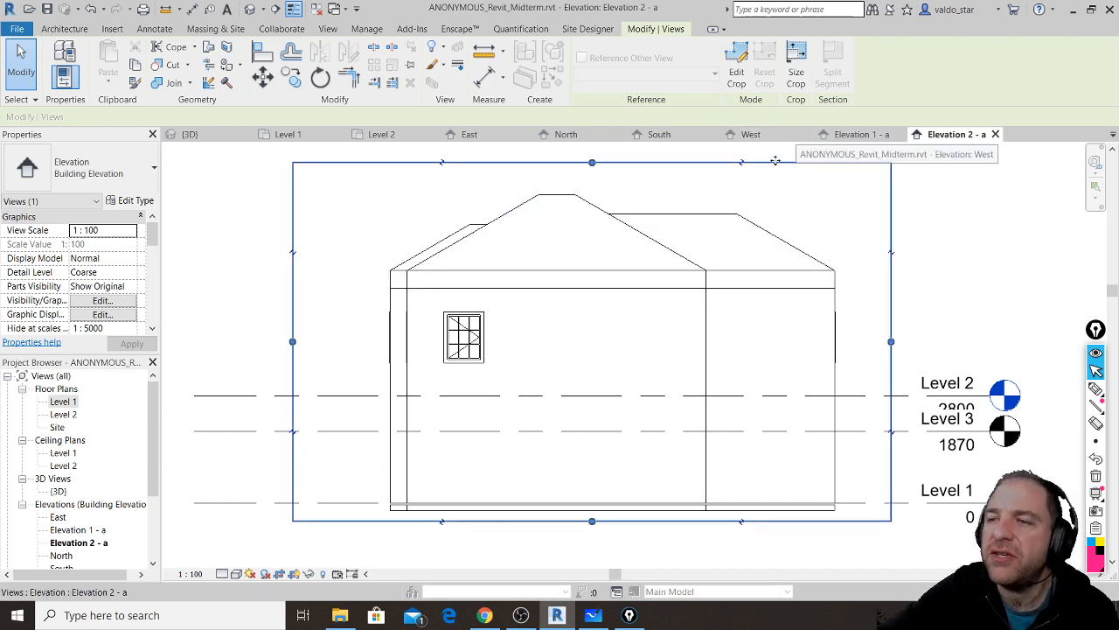
# - Close the Level 1, Level 2, East, North, South and West views and display Elevation 1 - a
pyautogui.click(341, 133)
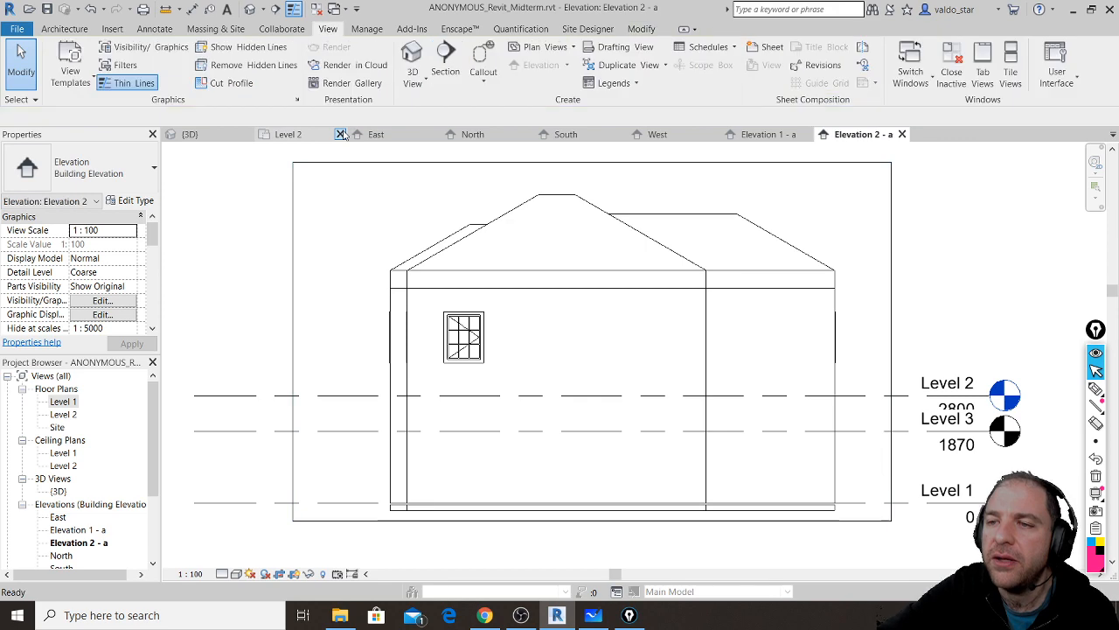
pyautogui.click(341, 134)
pyautogui.click(341, 134)
pyautogui.click(341, 133)
pyautogui.click(341, 134)
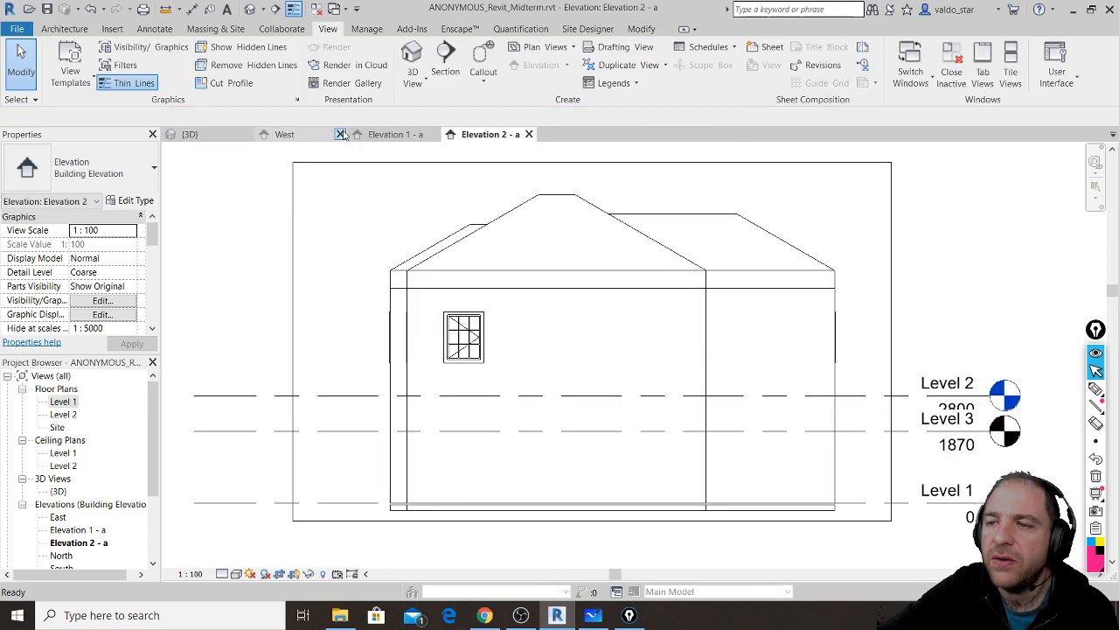
pyautogui.click(341, 134)
pyautogui.click(301, 135)
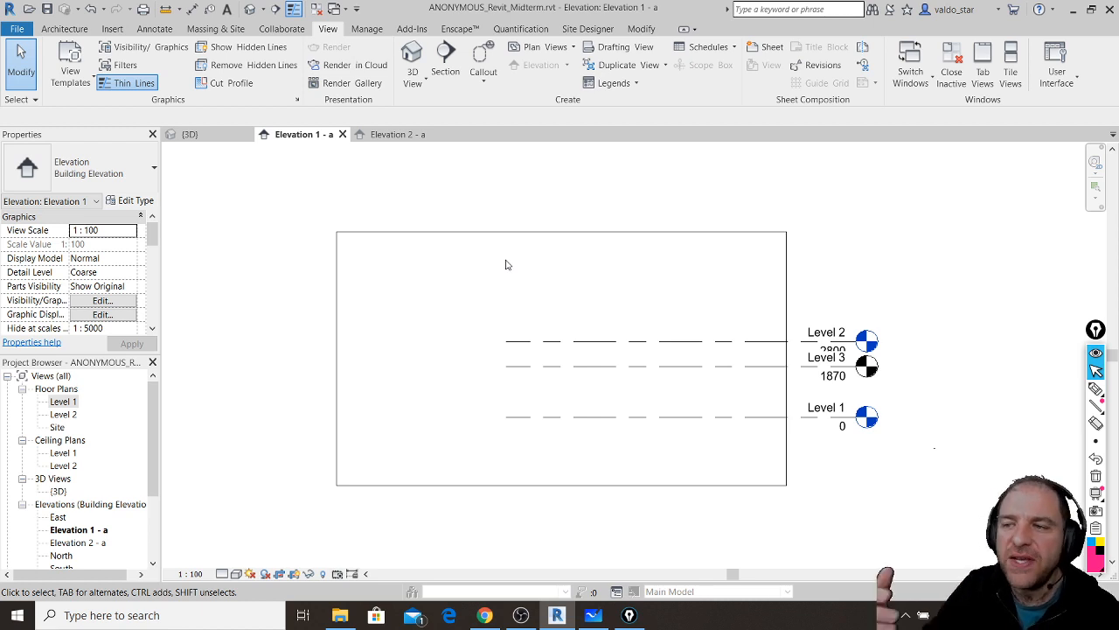
# - View the house in 3D, reopen the Level 1 plan and move the Elevation 1 - a view line beside its northeast marker
pyautogui.click(218, 141)
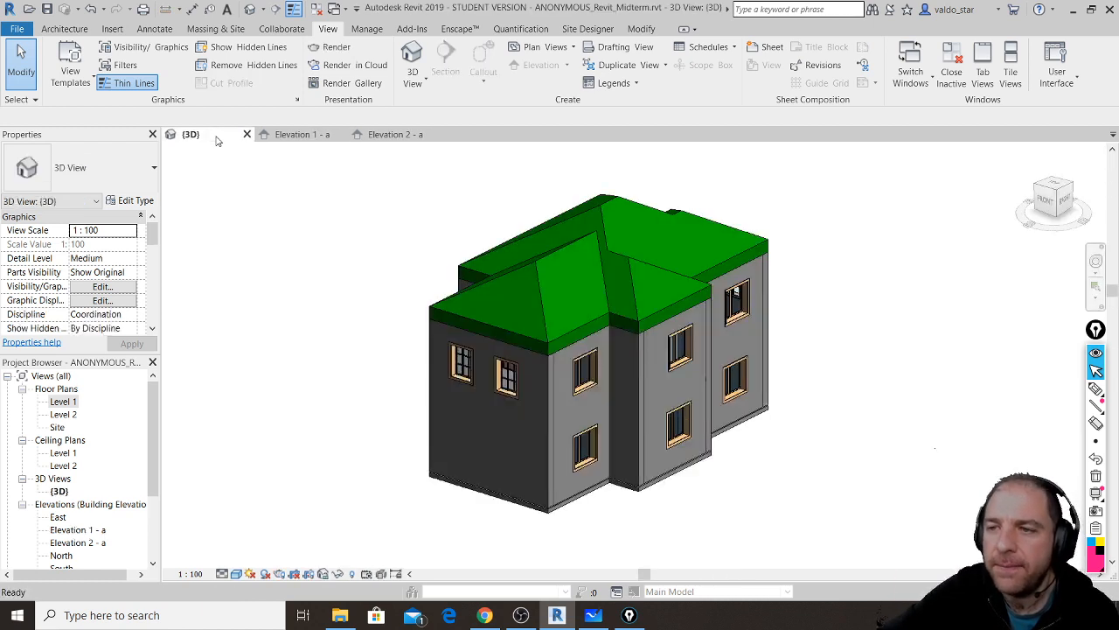
pyautogui.doubleClick(63, 401)
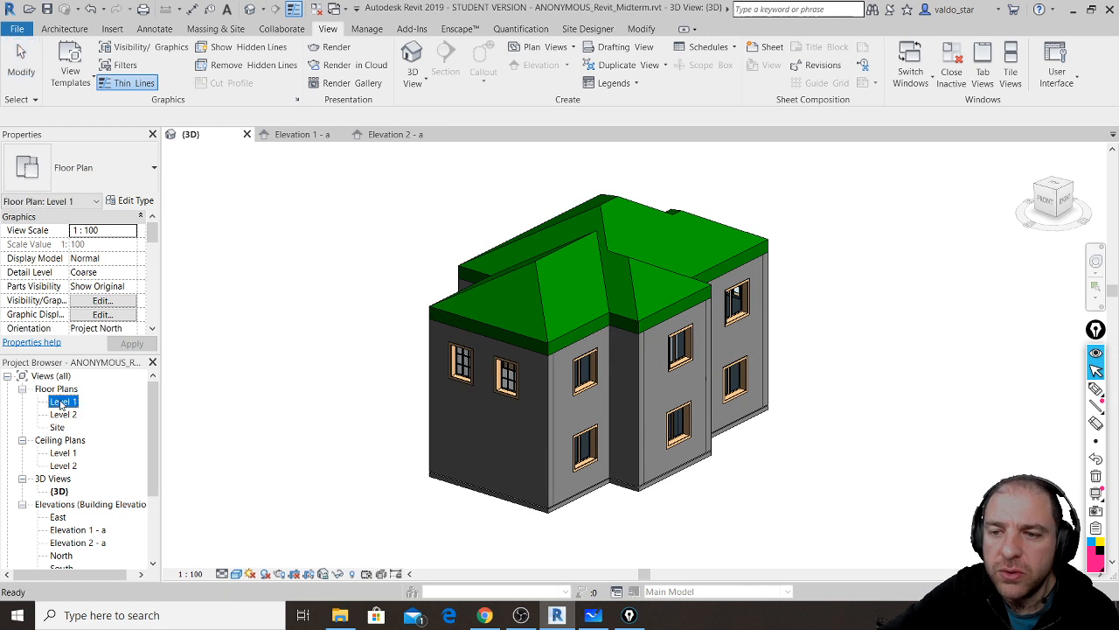
pyautogui.scroll(3, 717, 333)
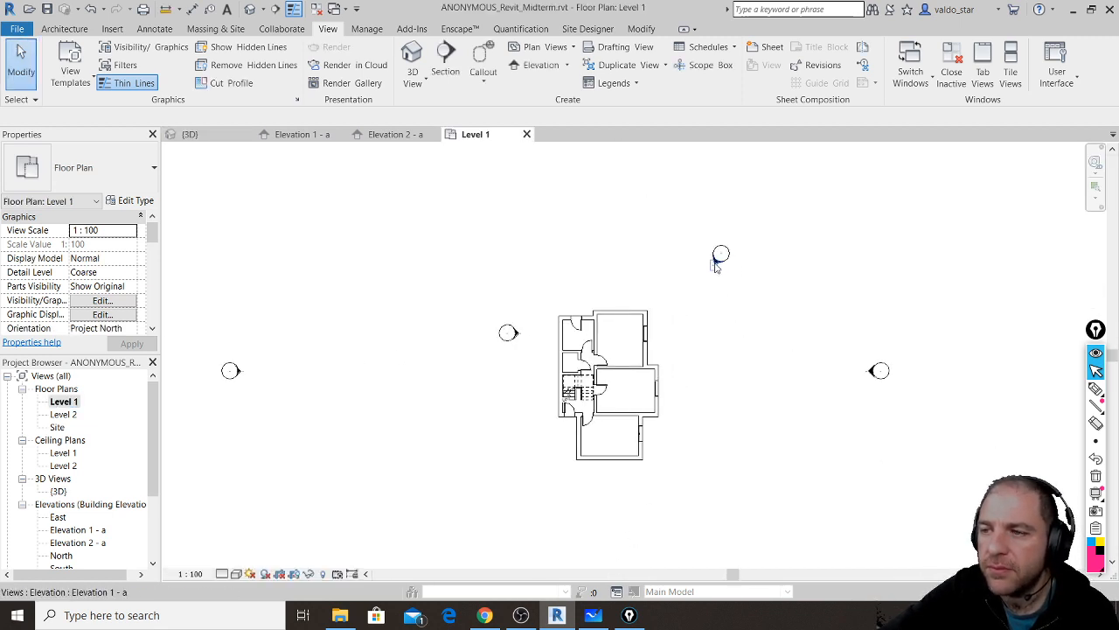
pyautogui.click(715, 265)
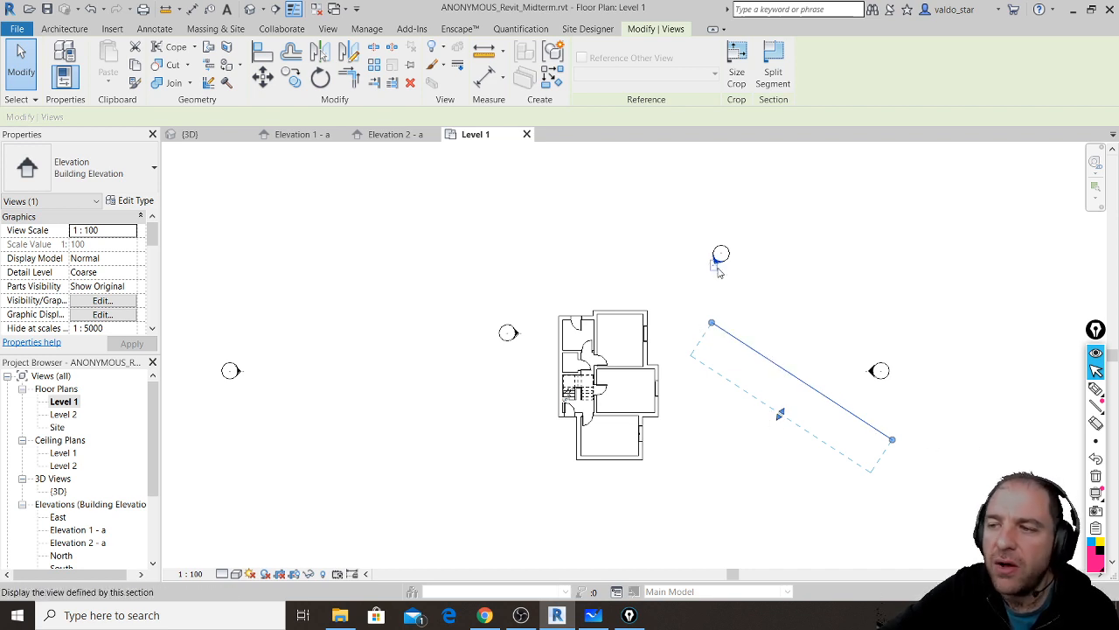
pyautogui.moveTo(782, 369); pyautogui.dragTo(691, 256)
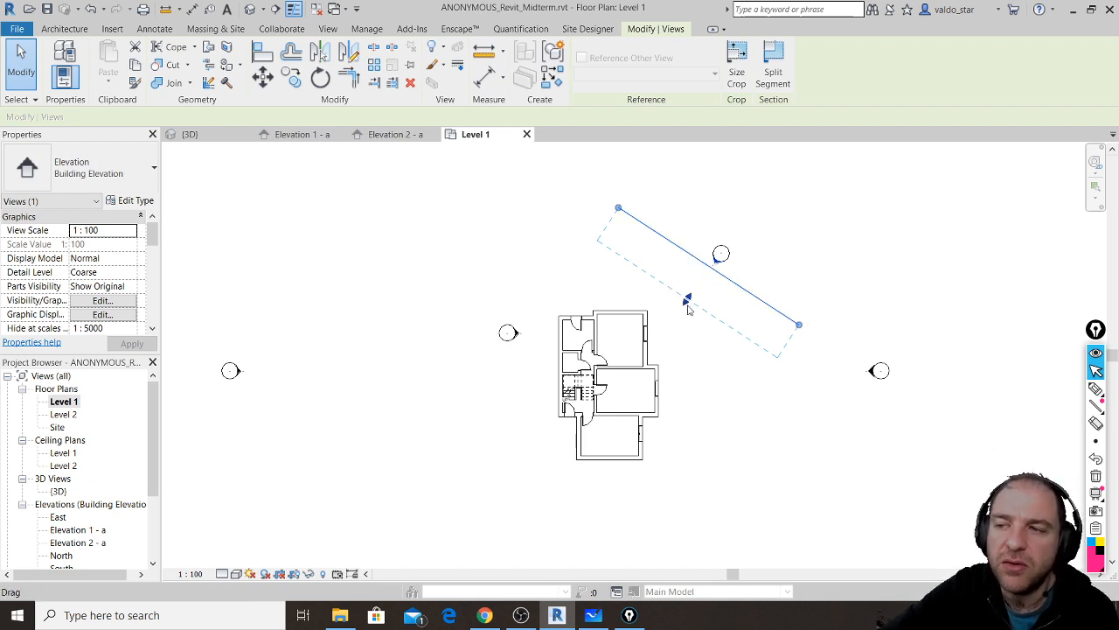
# - Extend the far clip of Elevation 1 - a to just cut the house's northeast corner, check that elevation and return to Level 1
pyautogui.scroll(3, 683, 311)
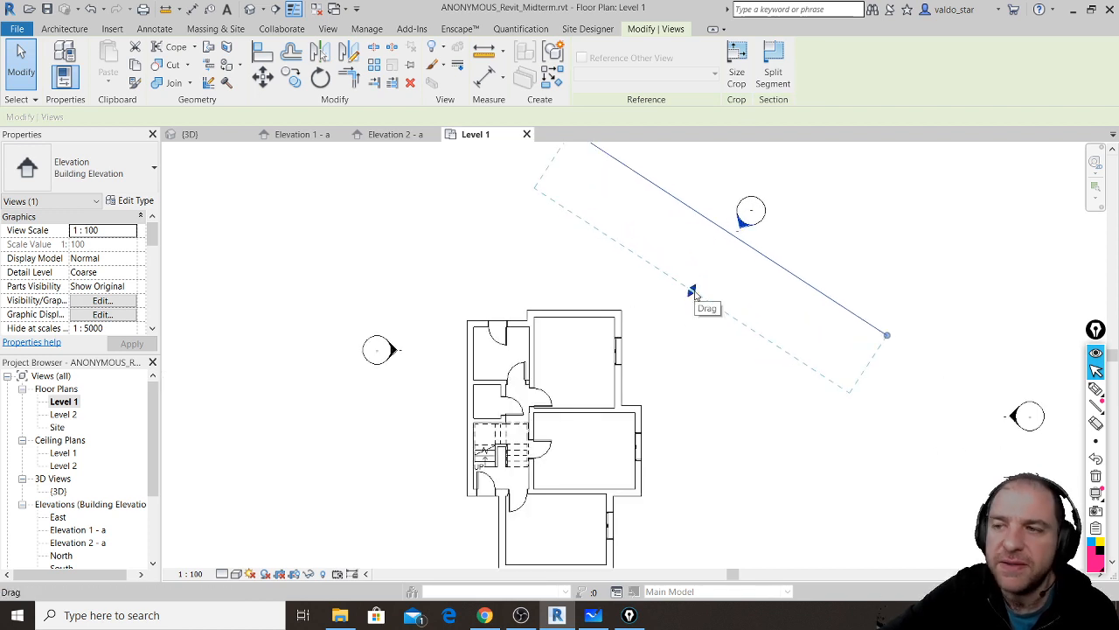
pyautogui.moveTo(692, 293); pyautogui.dragTo(655, 335)
pyautogui.scroll(4, 643, 328)
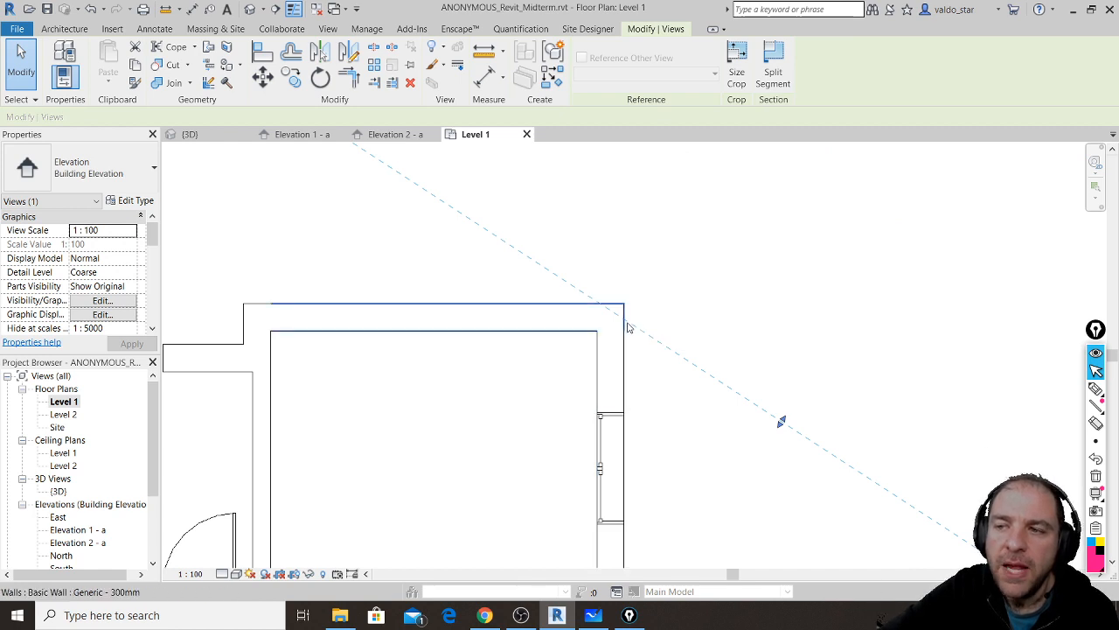
pyautogui.scroll(-5, 626, 331)
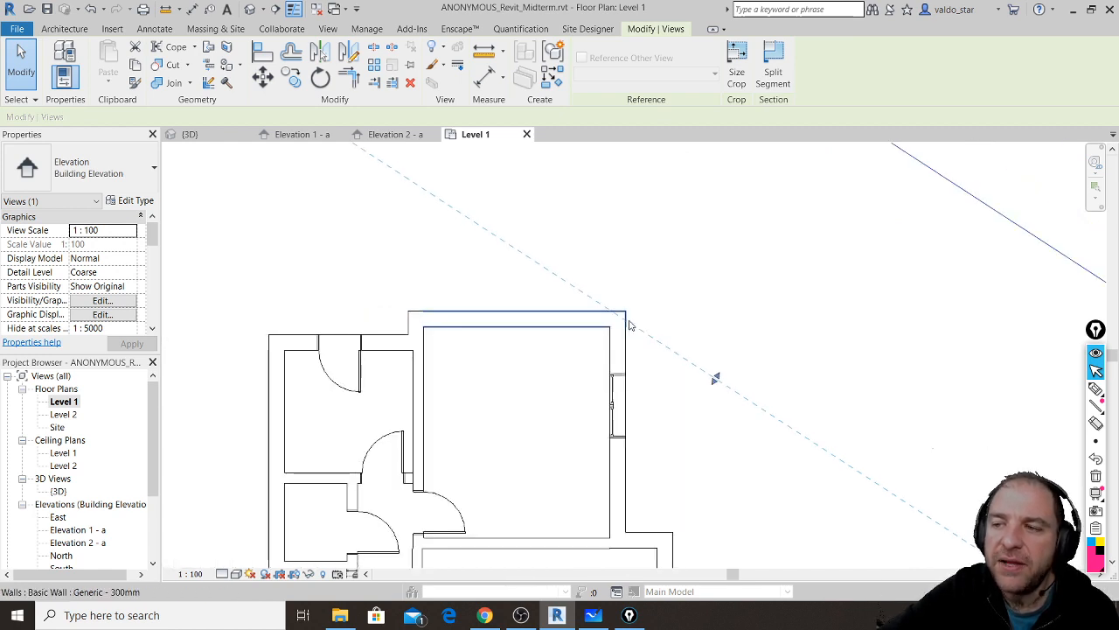
pyautogui.click(299, 133)
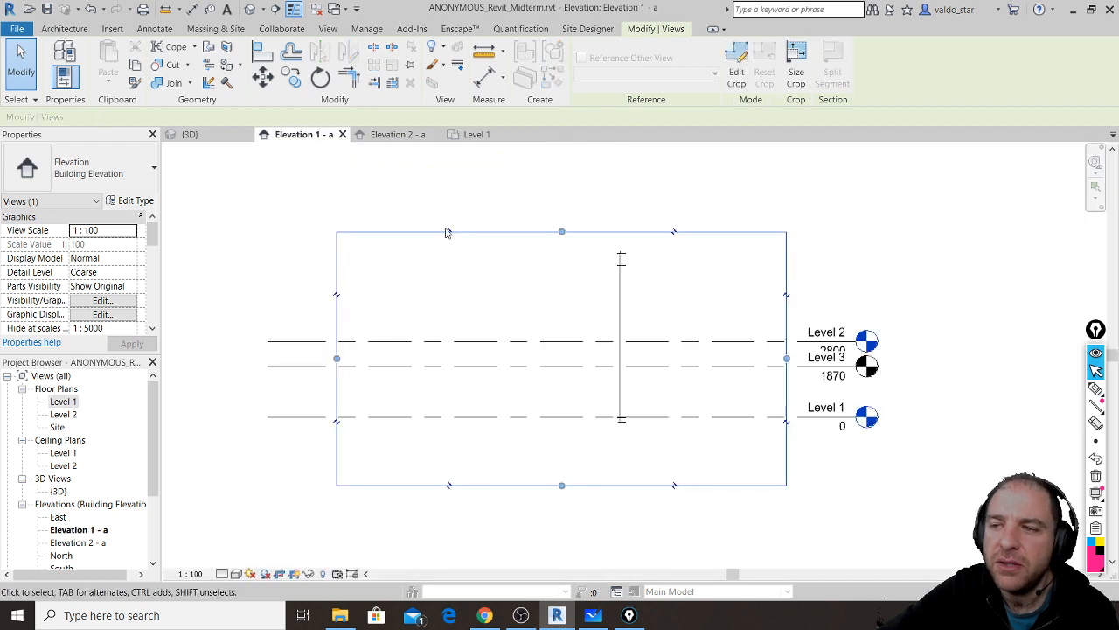
pyautogui.scroll(3, 634, 310)
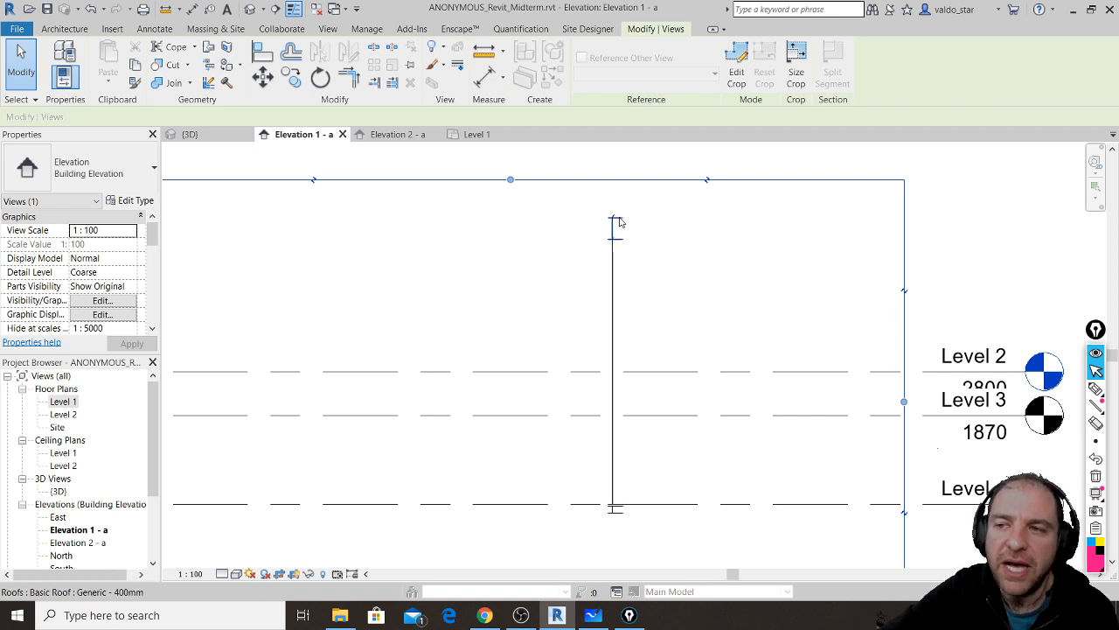
pyautogui.click(485, 144)
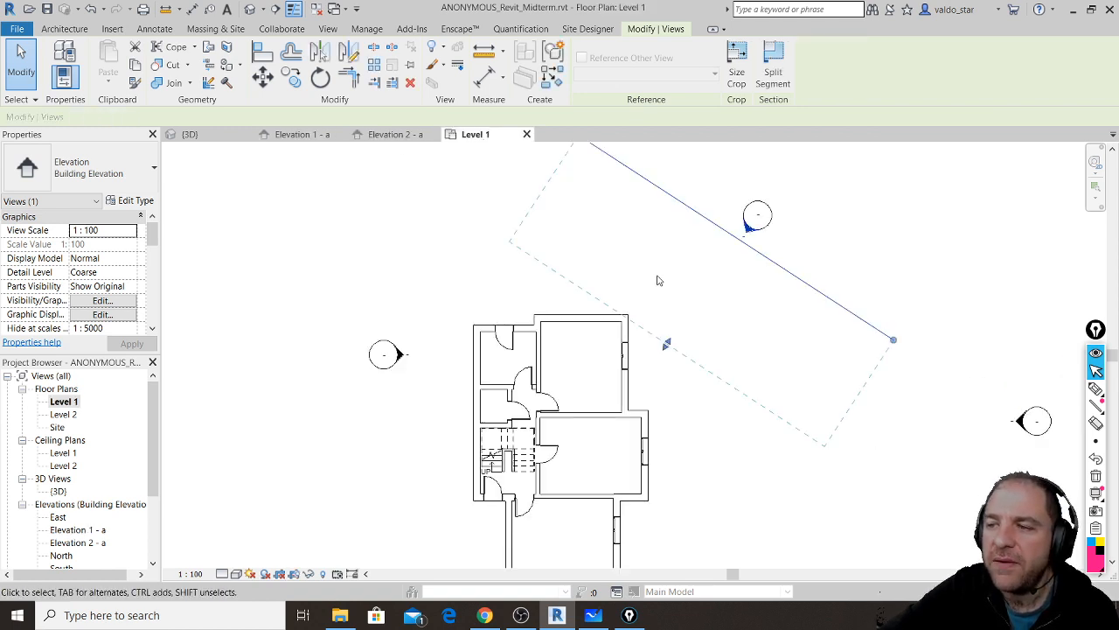
# - Extend the far clip of Elevation 1 - a to the middle of the house, check that elevation and return to Level 1
pyautogui.scroll(-2, 657, 280)
pyautogui.moveTo(661, 329); pyautogui.dragTo(622, 383)
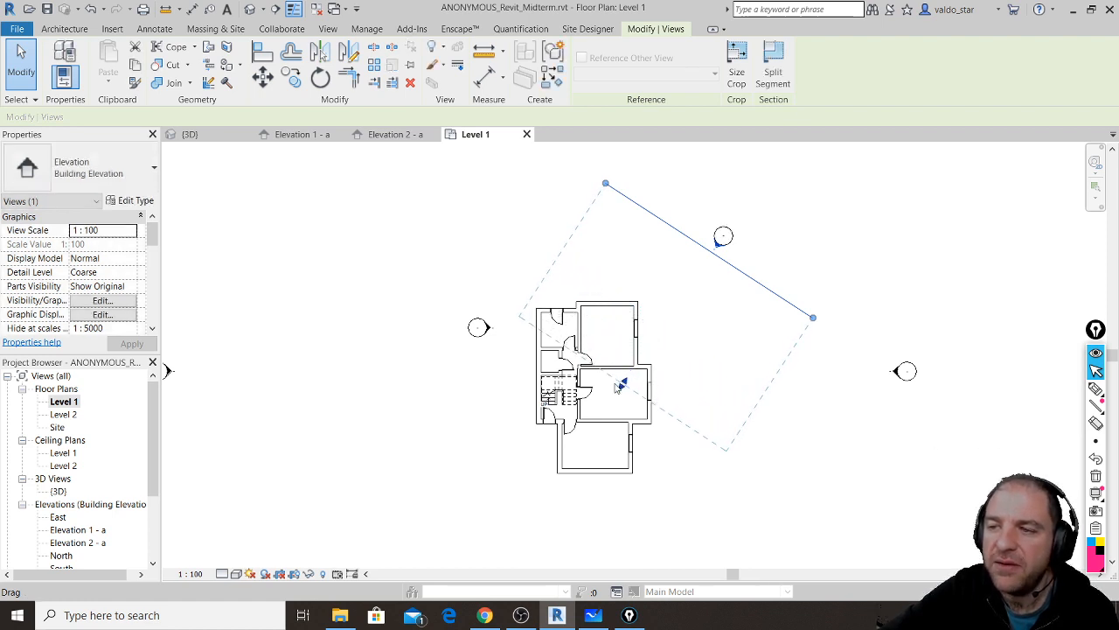
pyautogui.click(302, 134)
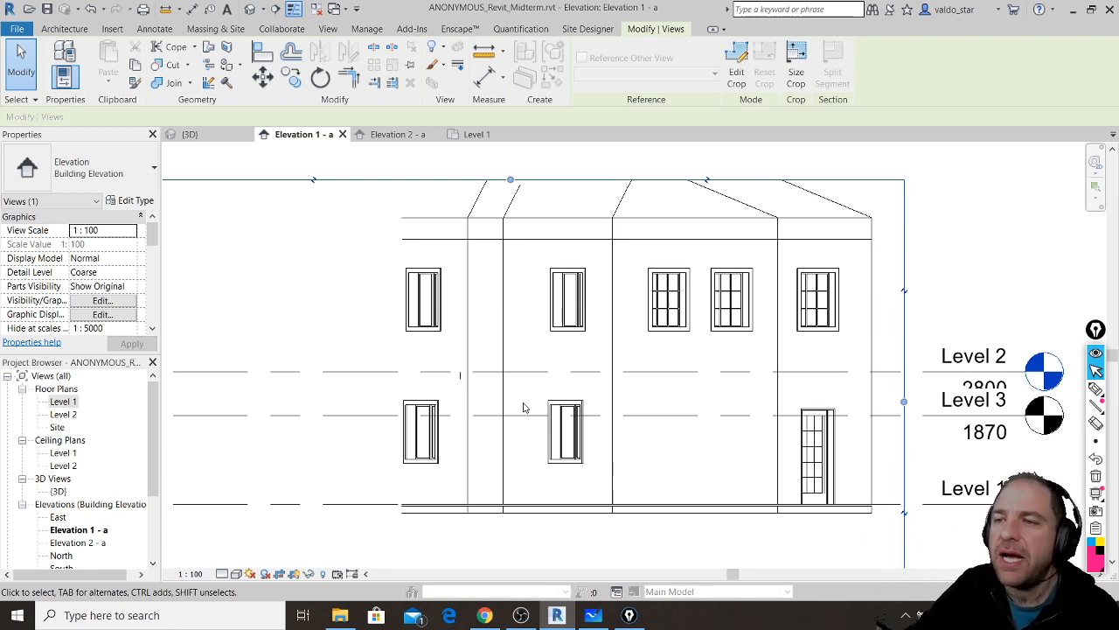
pyautogui.click(472, 136)
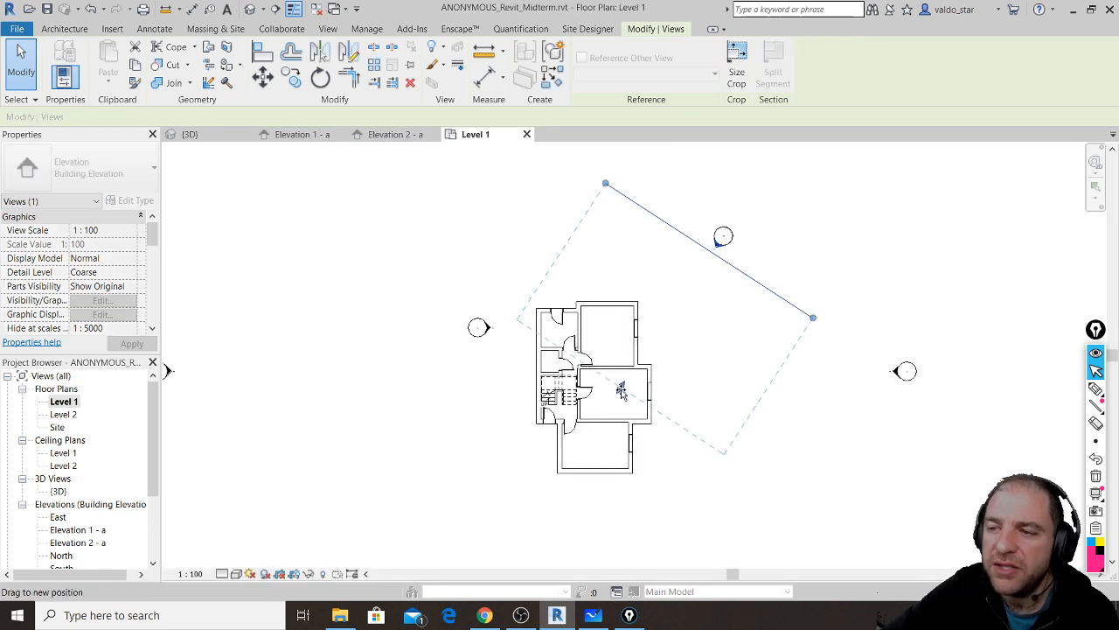
# - Extend the far clip of Elevation 1 - a past the house's southwest corner and raise the elevation's upper crop edge above the roof
pyautogui.moveTo(621, 391); pyautogui.dragTo(553, 484)
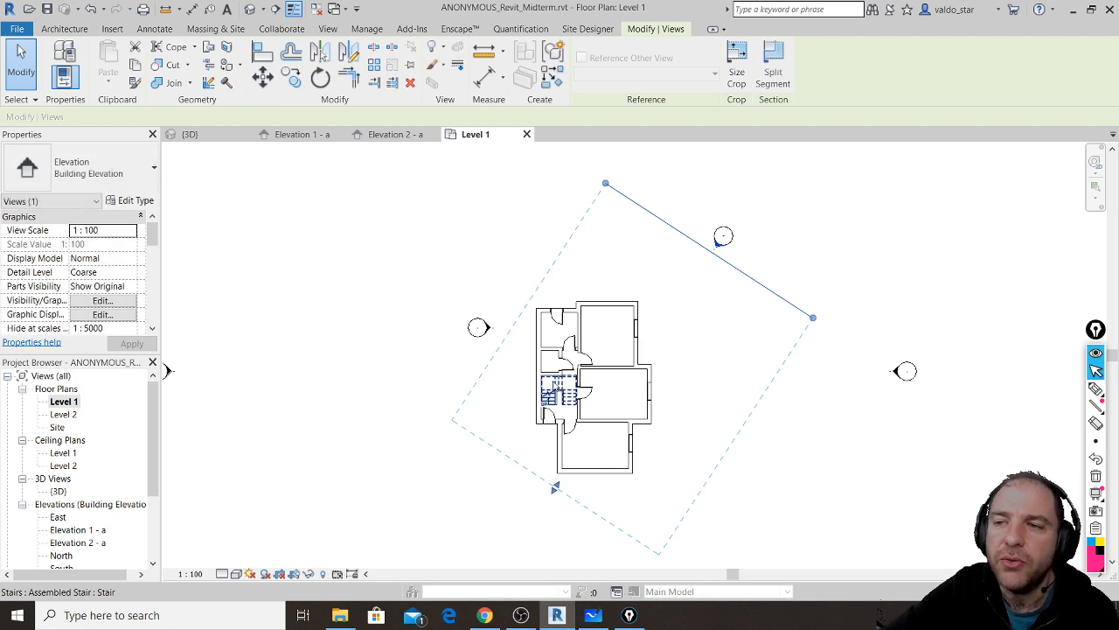
pyautogui.click(298, 136)
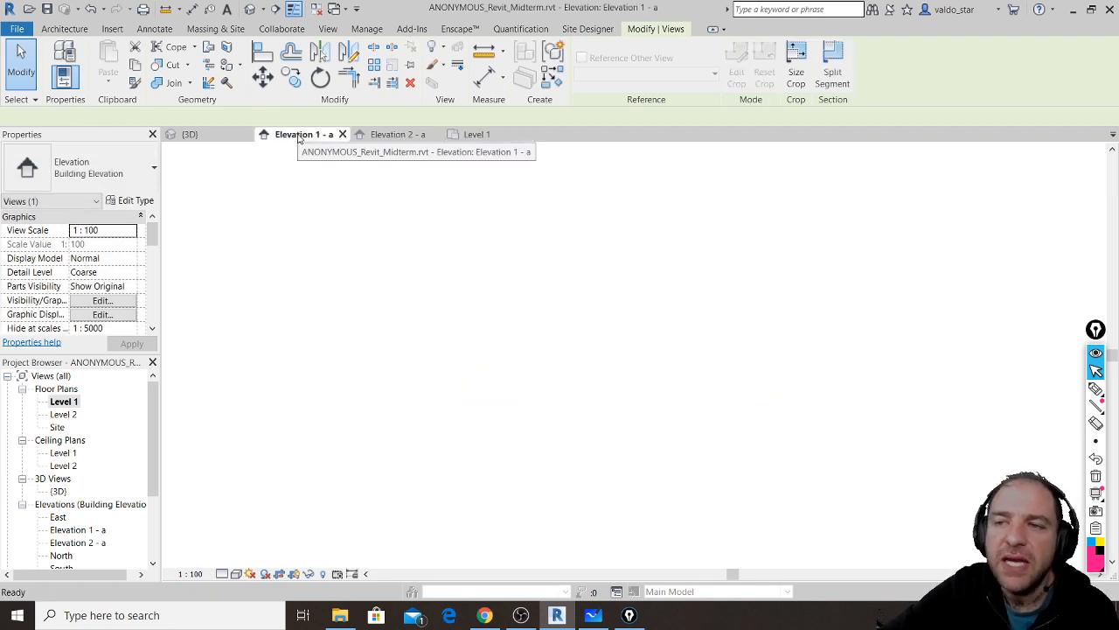
pyautogui.scroll(-3, 516, 341)
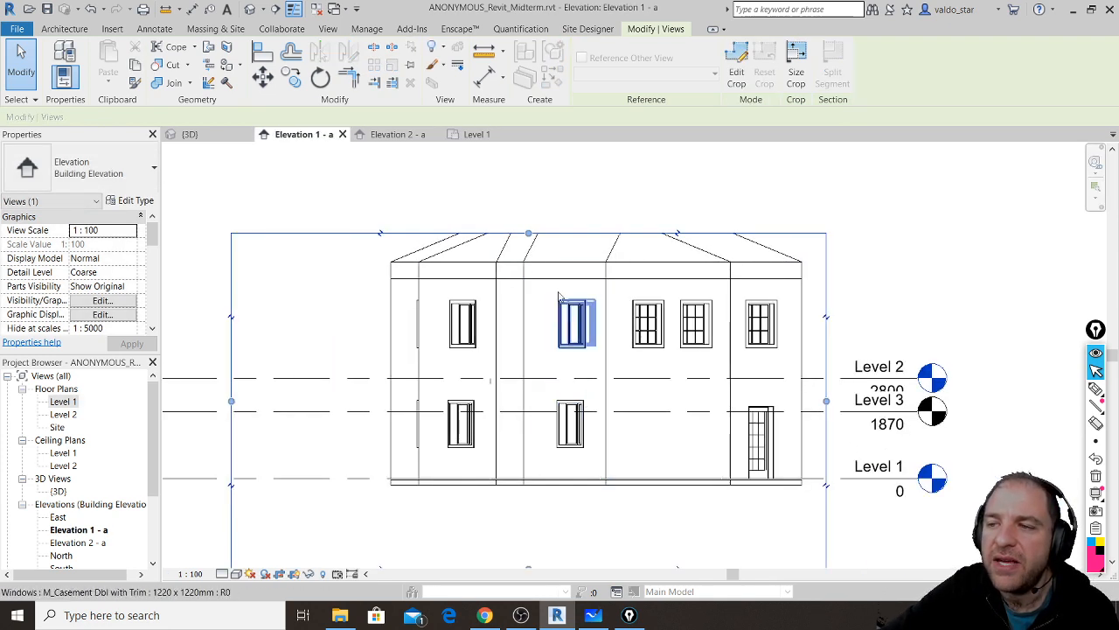
pyautogui.moveTo(529, 233); pyautogui.dragTo(528, 177)
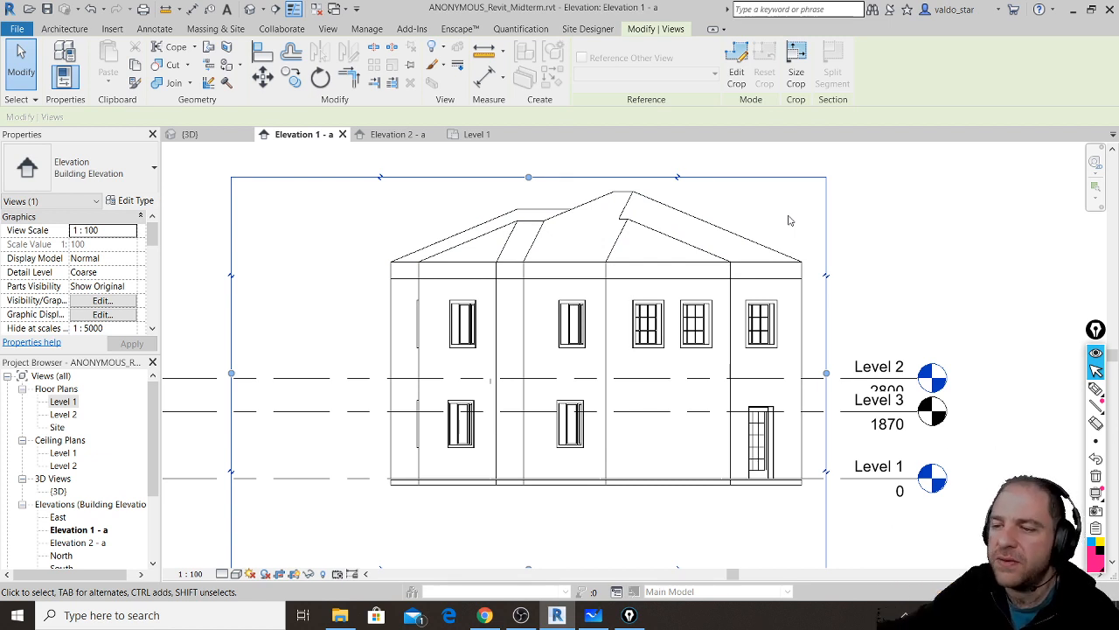
# - Switch to the YouTube live chat in Chrome to read the messages, and return to Revit
pyautogui.click(485, 614)
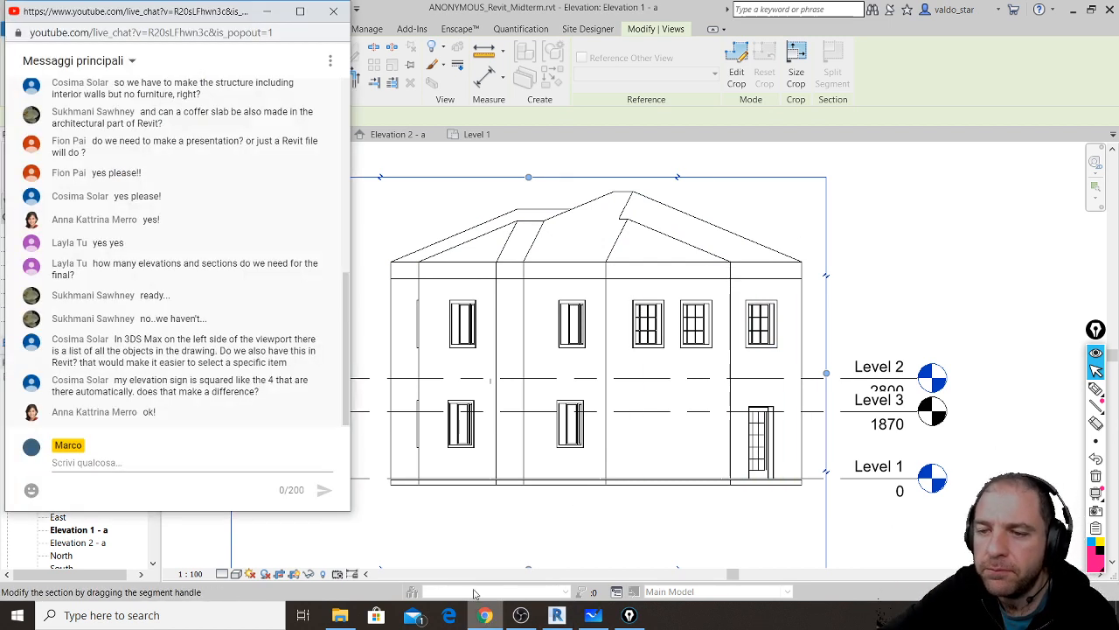
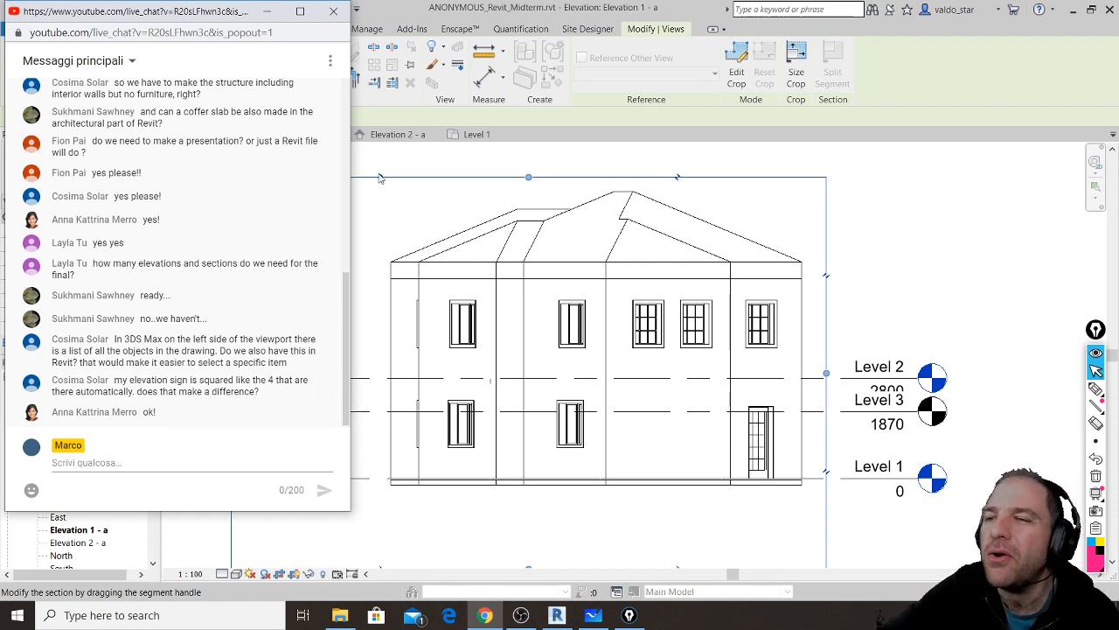
pyautogui.click(480, 6)
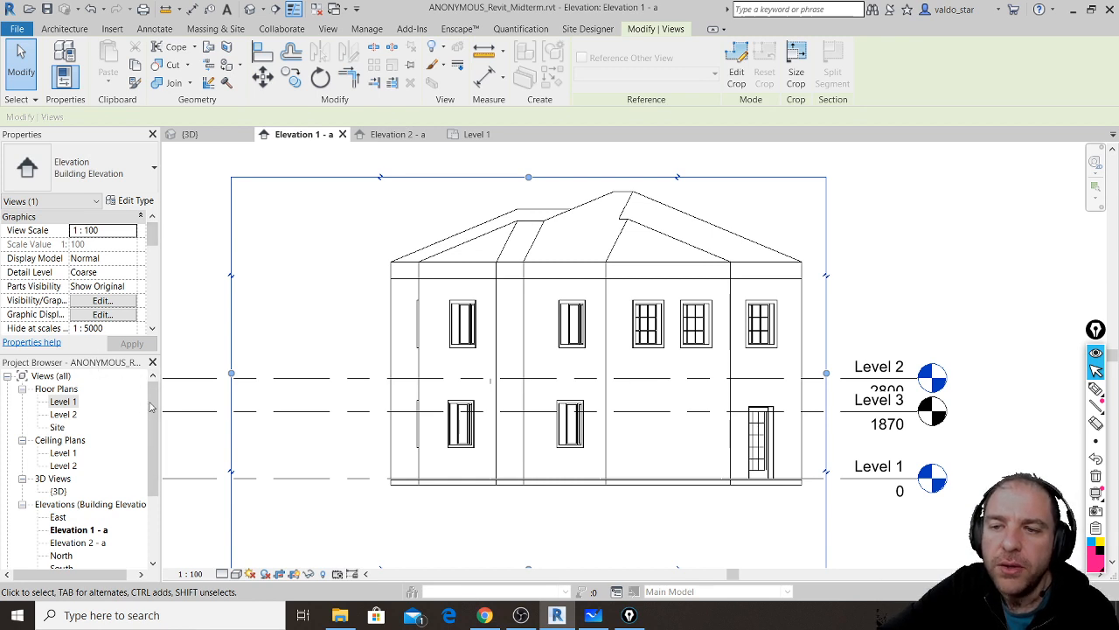
# - Expand Families in the project browser down to the Basic Wall types under Walls
pyautogui.moveTo(153, 406); pyautogui.dragTo(154, 467)
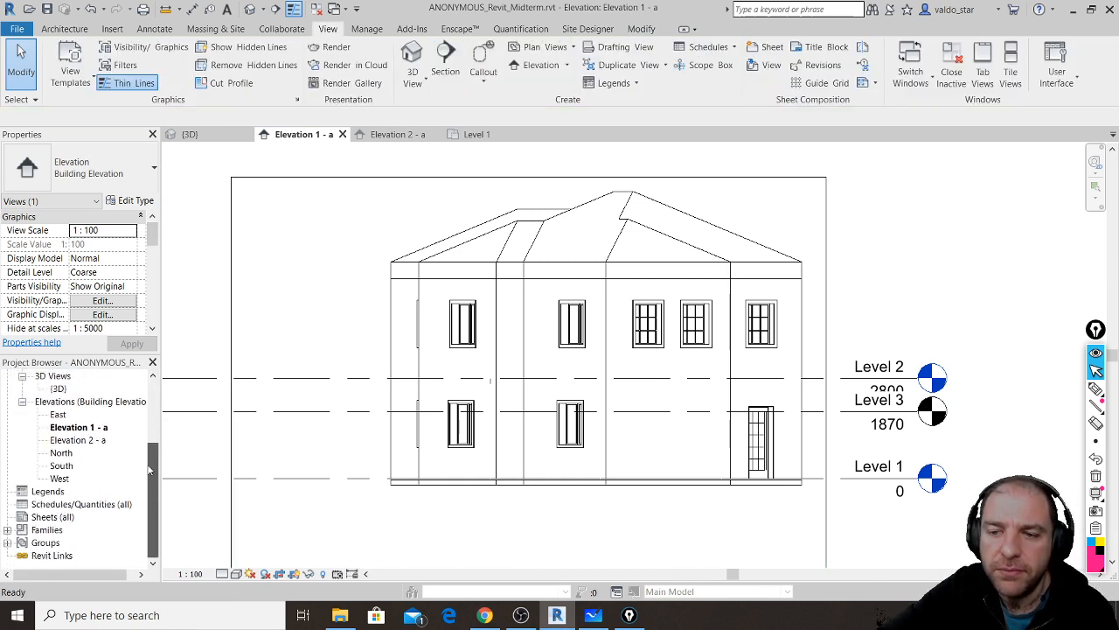
pyautogui.click(7, 530)
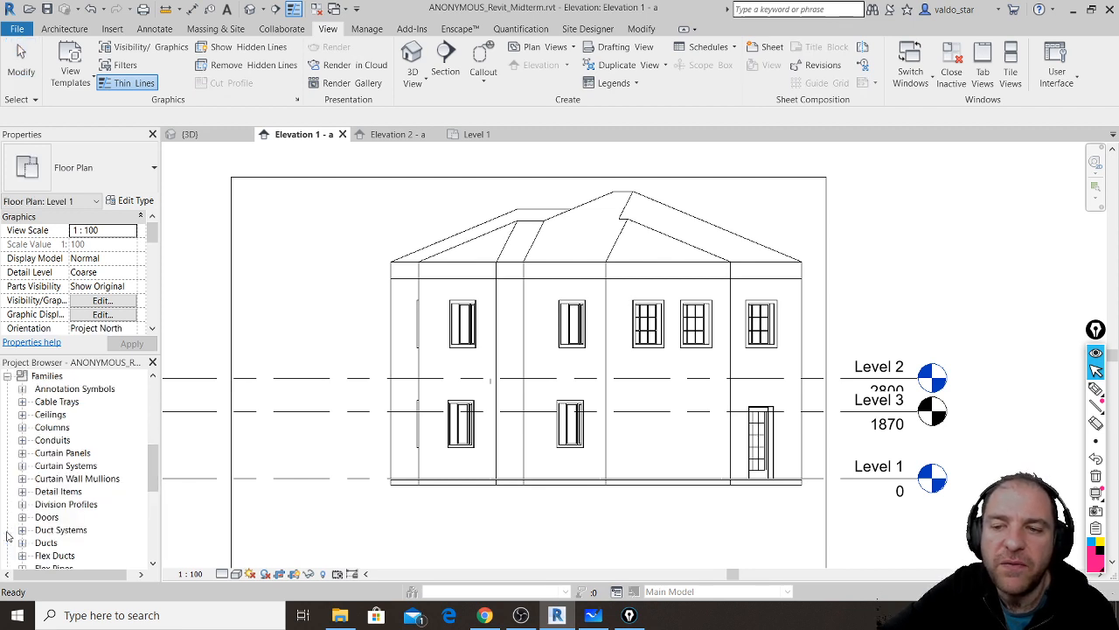
pyautogui.scroll(-8, 35, 422)
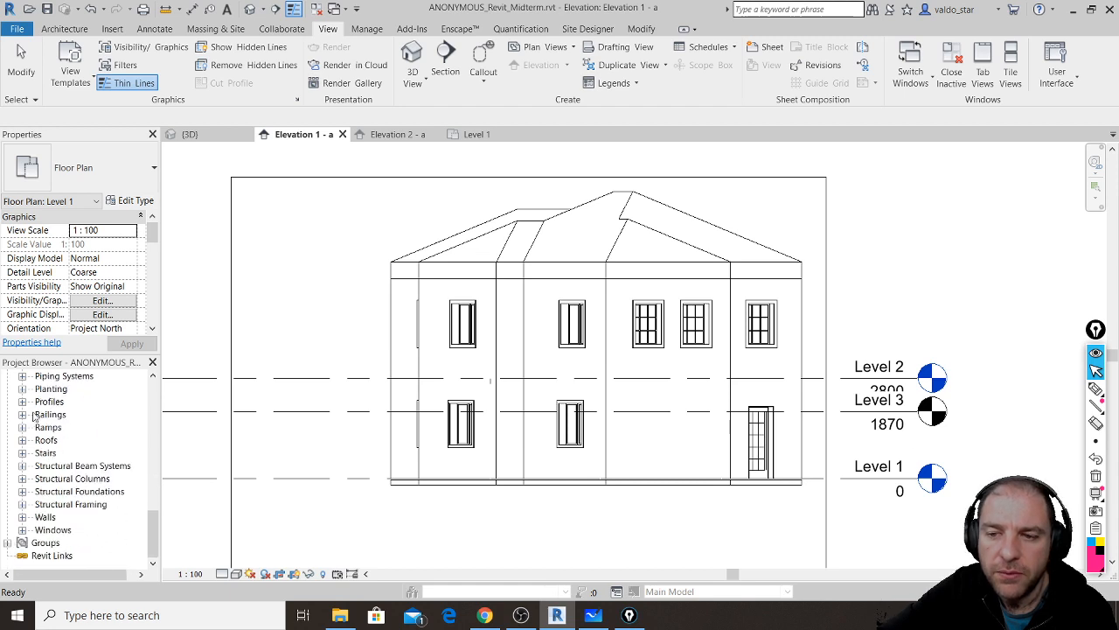
pyautogui.click(22, 517)
pyautogui.scroll(-3, 54, 442)
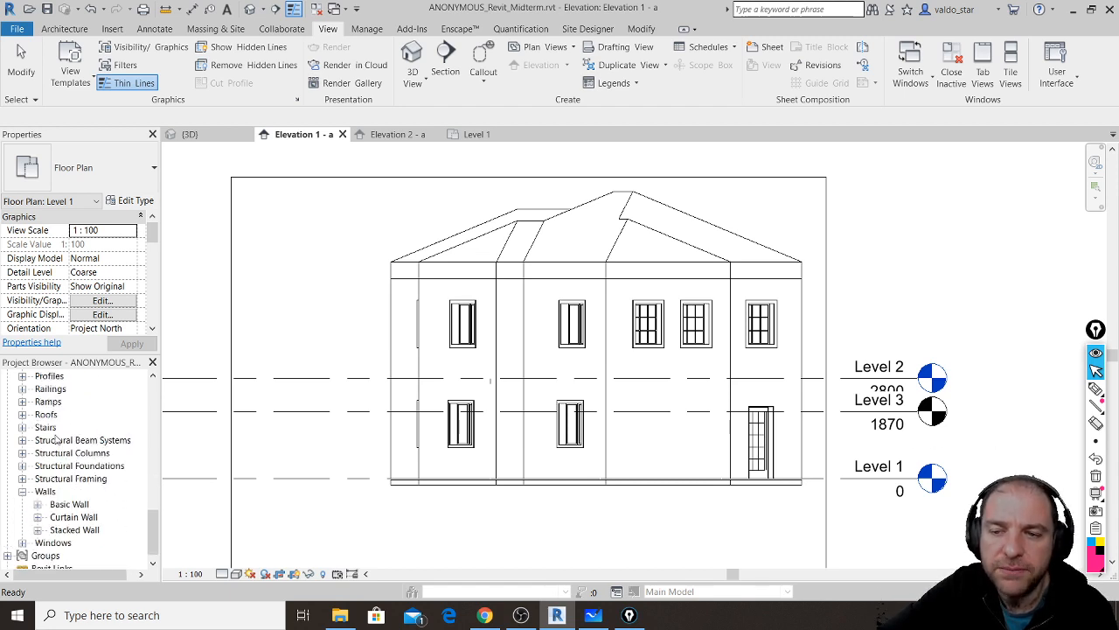
pyautogui.click(38, 498)
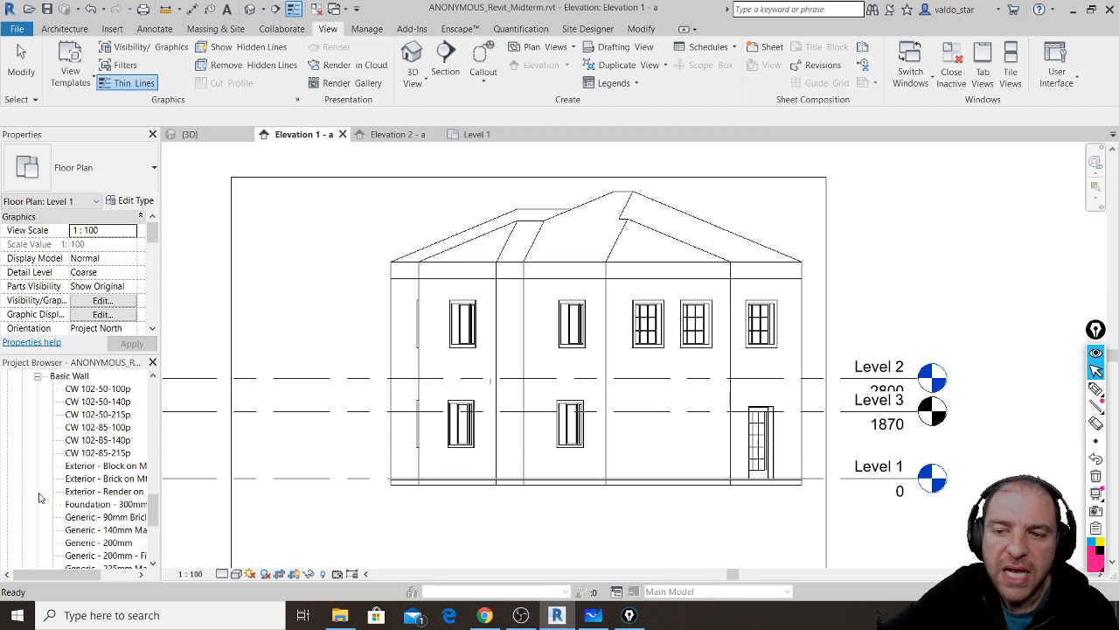
# - Look through the Basic Wall types, including the CW, Exterior and Generic - 90mm Brick walls, and collapse the Walls category
pyautogui.click(105, 388)
pyautogui.click(107, 402)
pyautogui.click(110, 415)
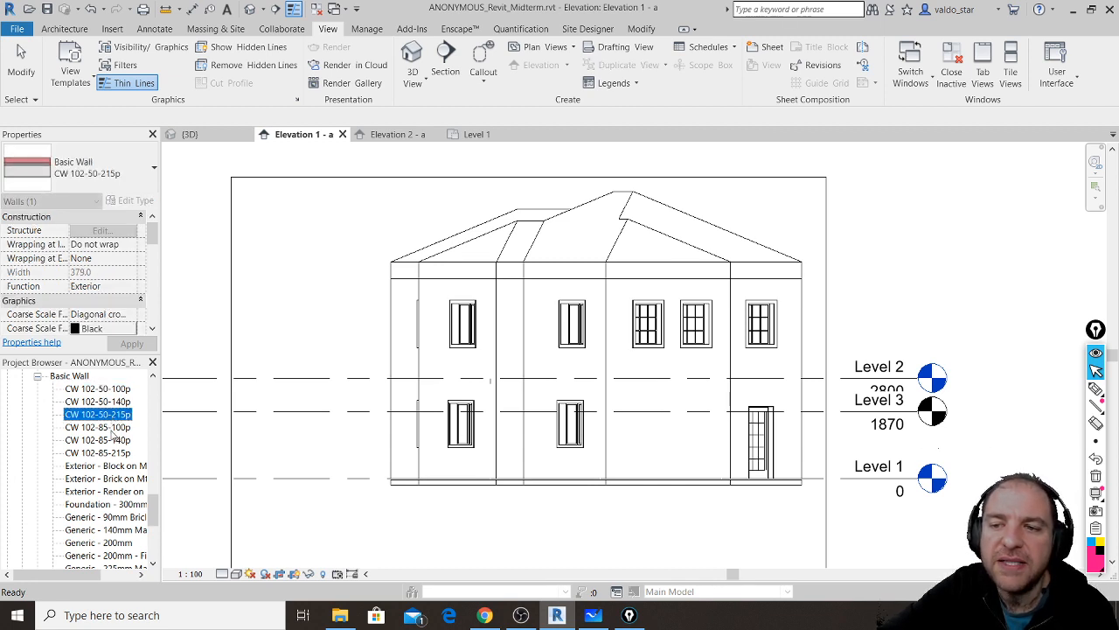
pyautogui.click(109, 427)
pyautogui.click(111, 440)
pyautogui.click(108, 465)
pyautogui.click(109, 491)
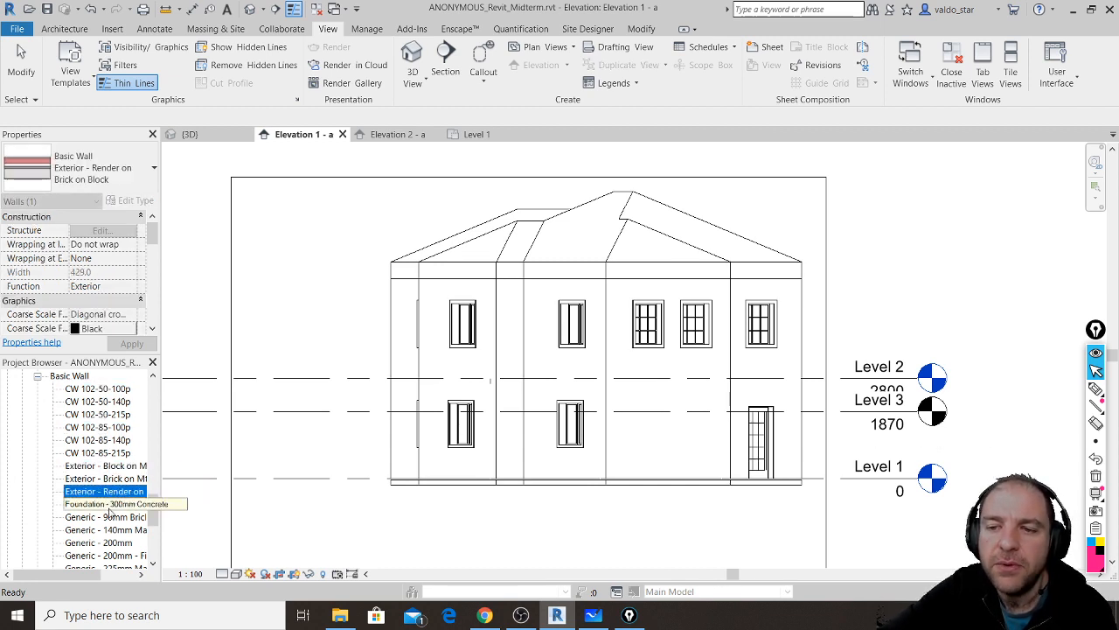
pyautogui.click(110, 515)
pyautogui.scroll(-7, 111, 511)
pyautogui.scroll(-8, 112, 509)
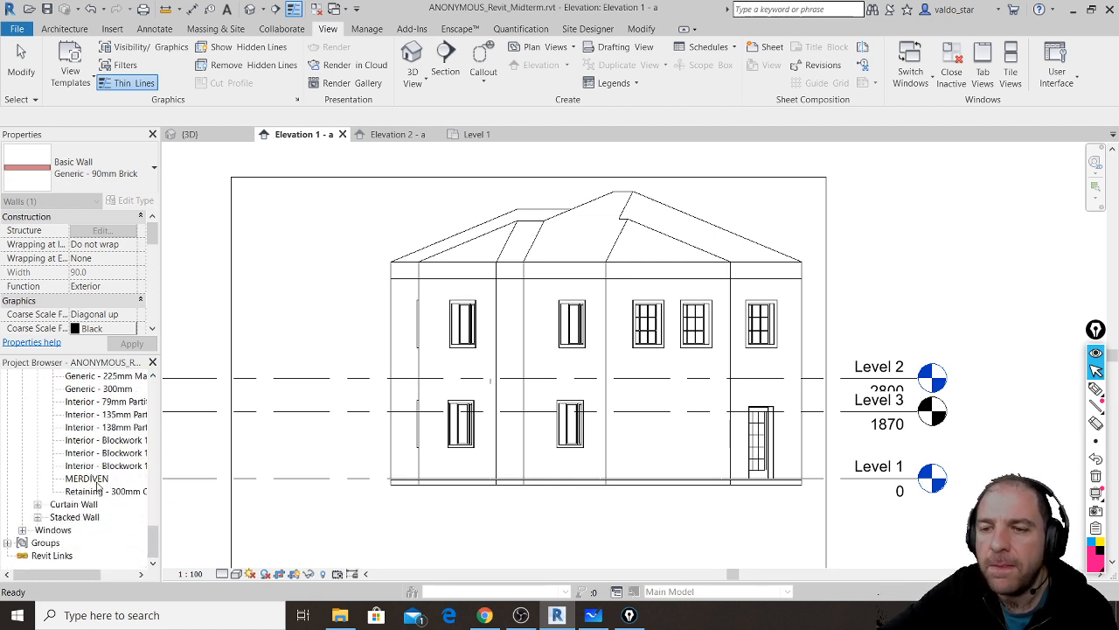
pyautogui.scroll(8, 99, 488)
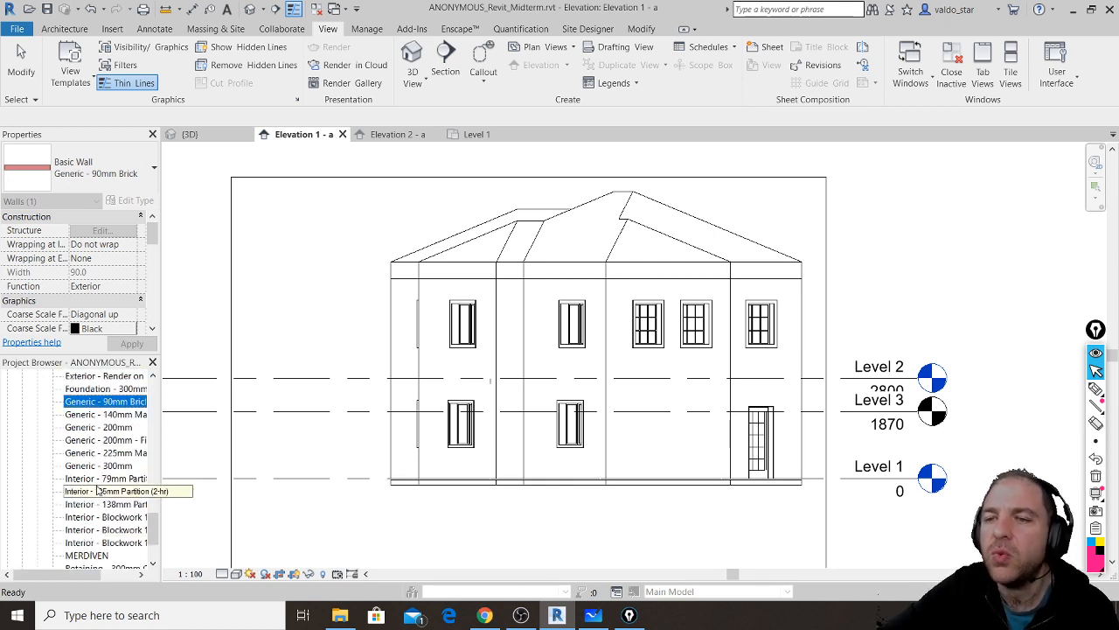
pyautogui.scroll(10, 99, 491)
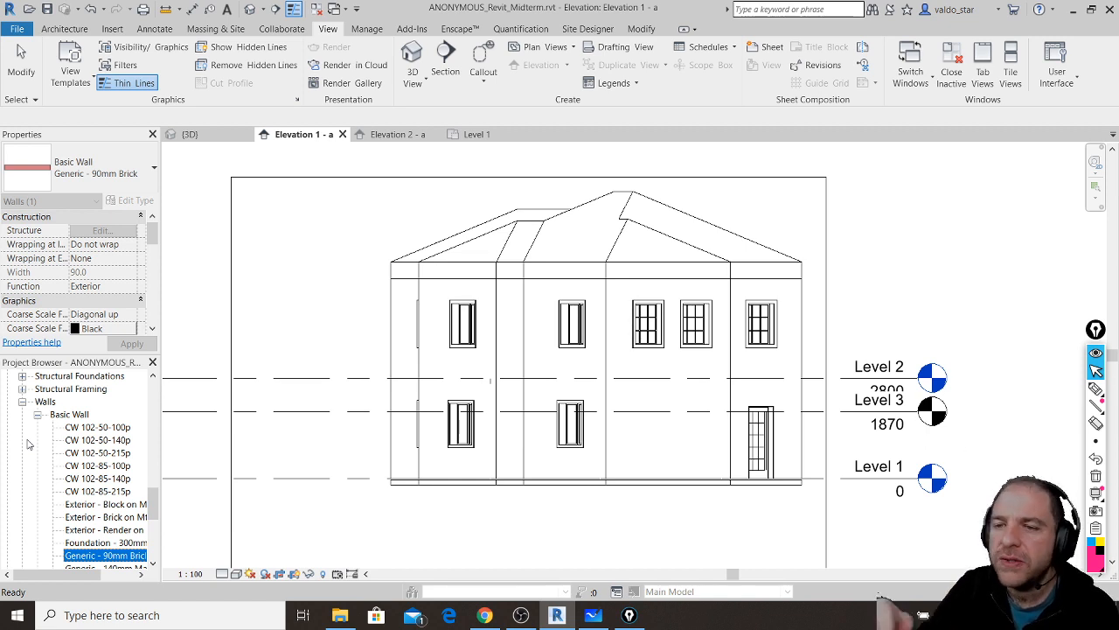
pyautogui.click(23, 403)
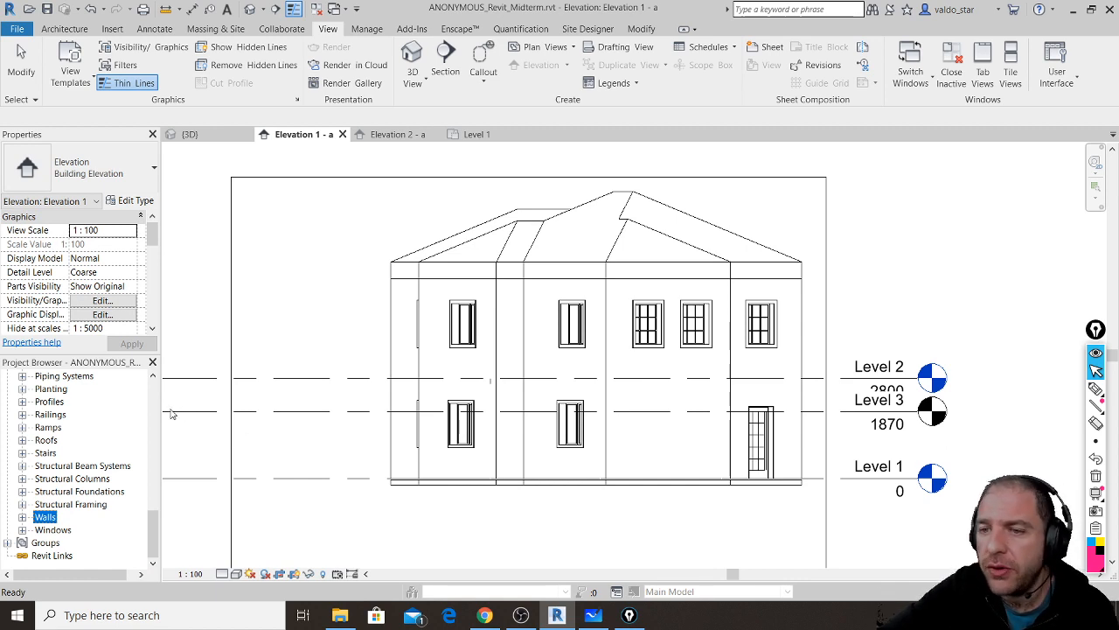
# - Reopen the Level 1 floor plan and create a straight north-south building section through the house's eastern rooms, looking east
pyautogui.moveTo(155, 524); pyautogui.dragTo(168, 397)
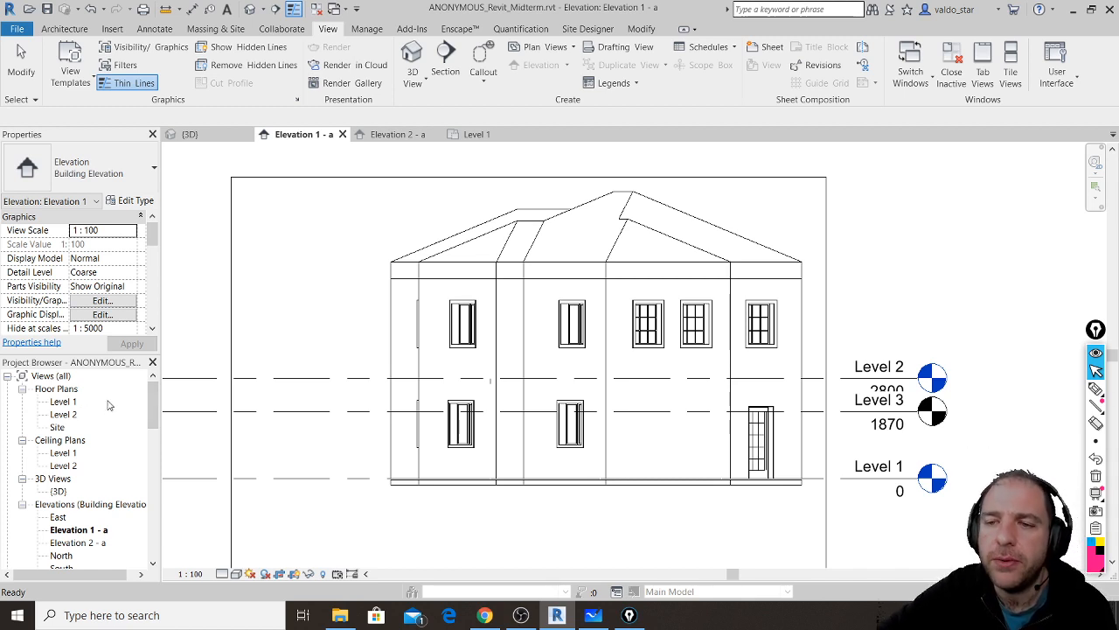
pyautogui.doubleClick(63, 403)
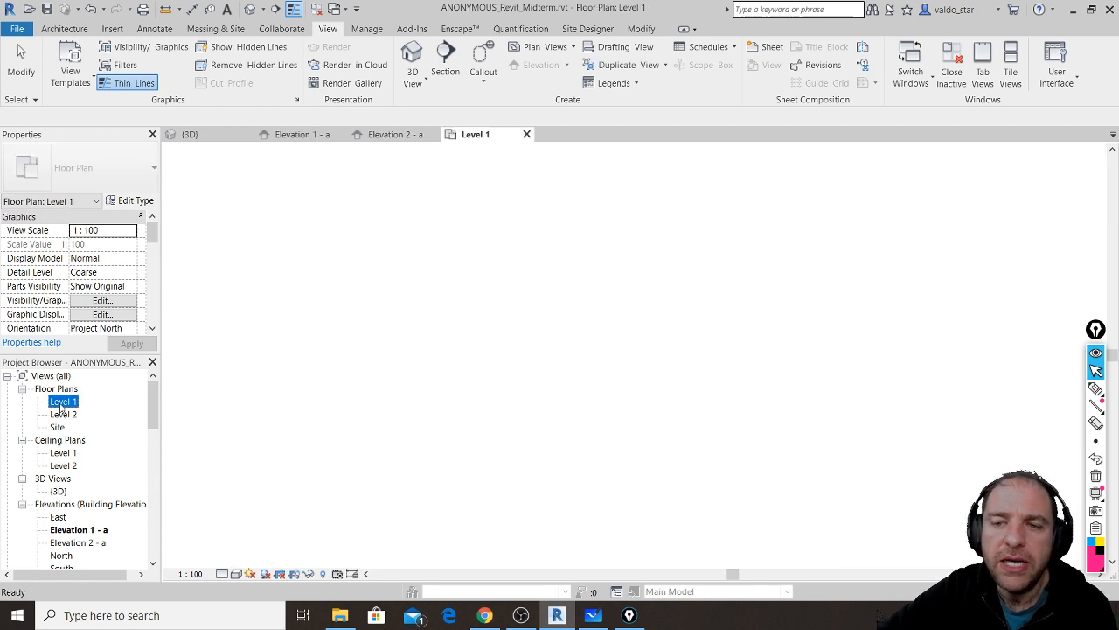
pyautogui.click(328, 29)
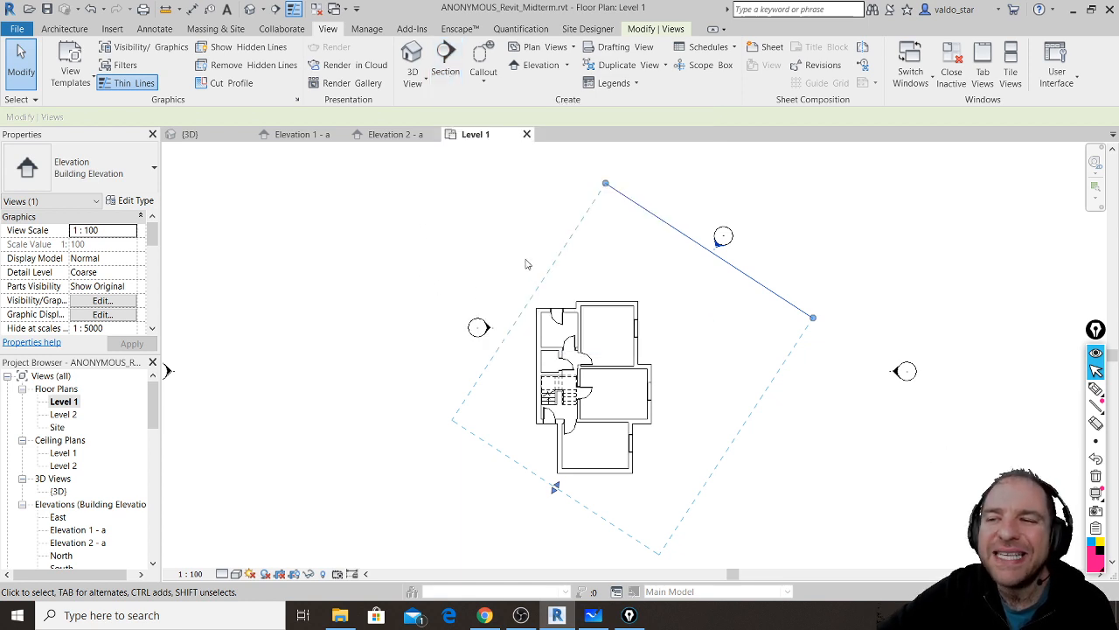
pyautogui.click(451, 66)
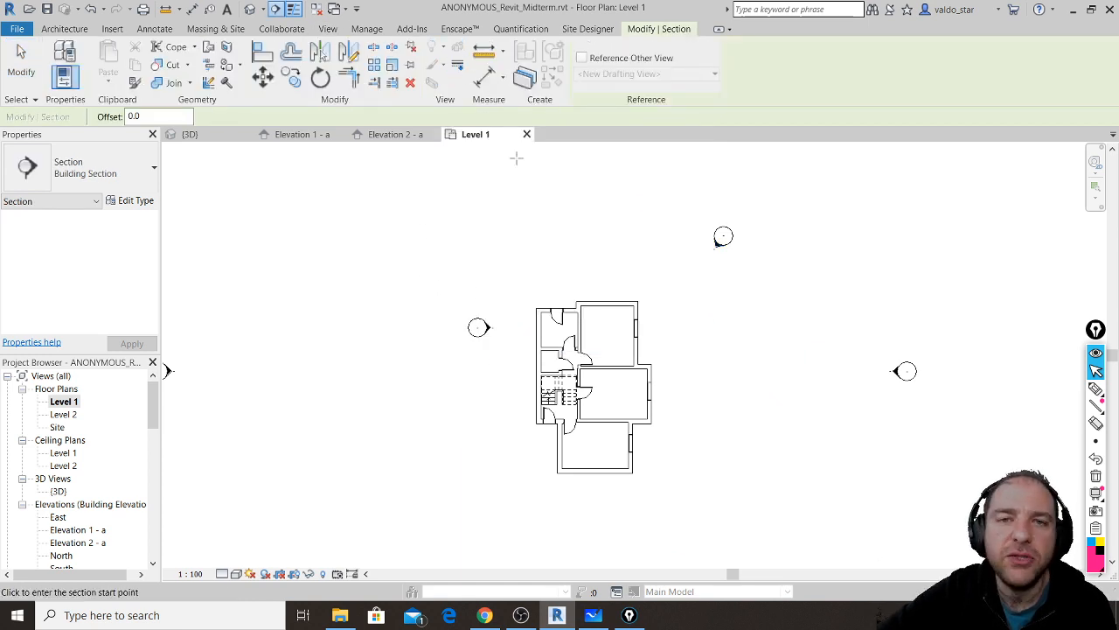
pyautogui.scroll(3, 599, 271)
pyautogui.scroll(1, 574, 248)
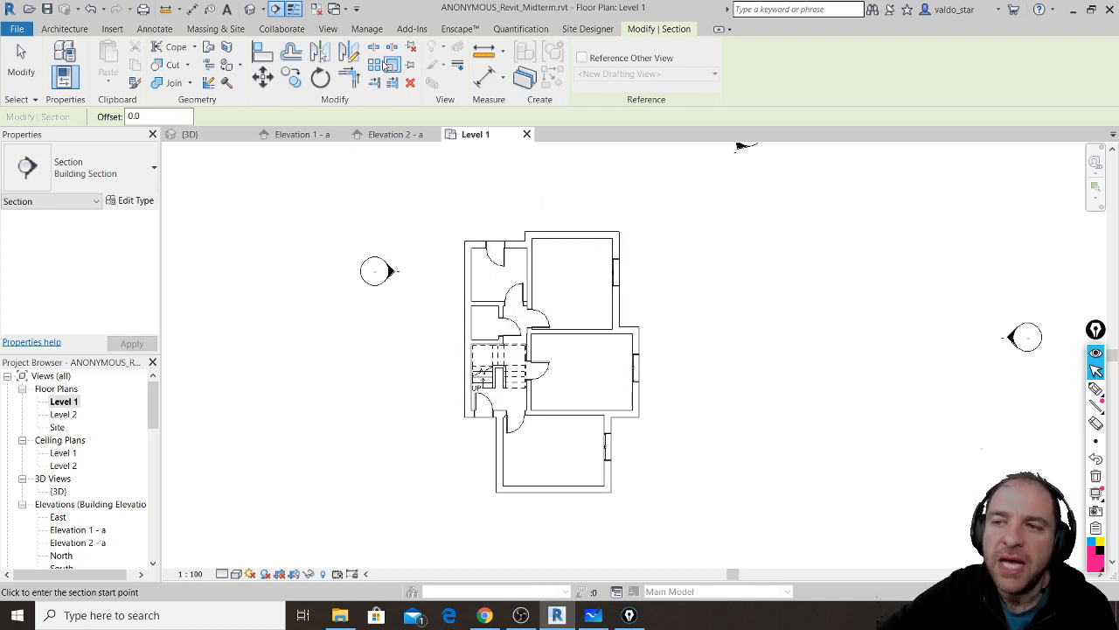
pyautogui.click(563, 202)
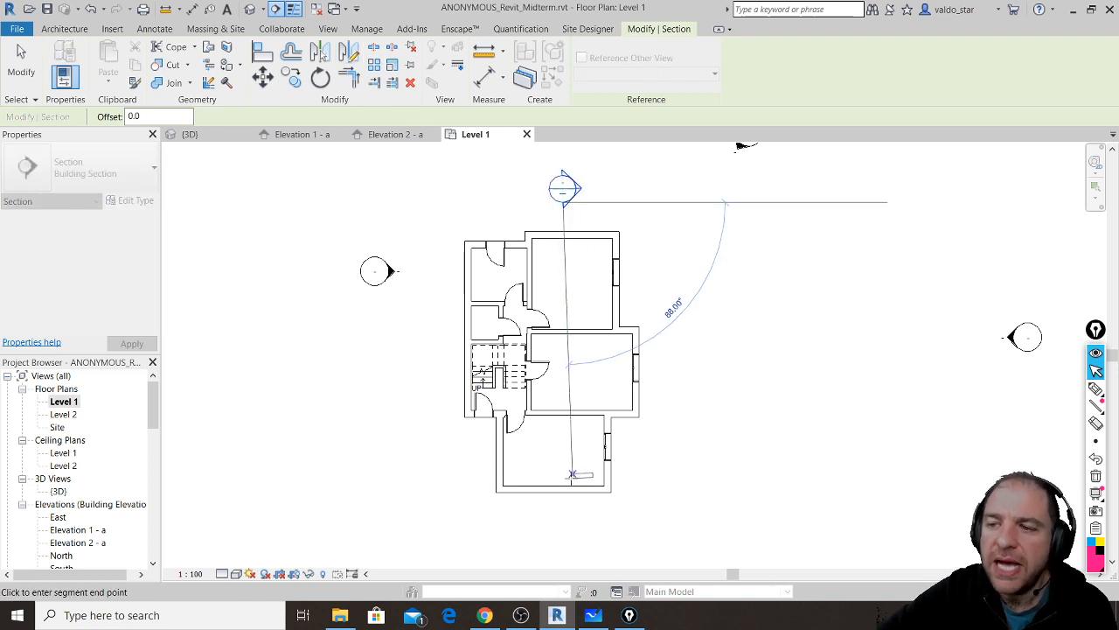
pyautogui.click(563, 525)
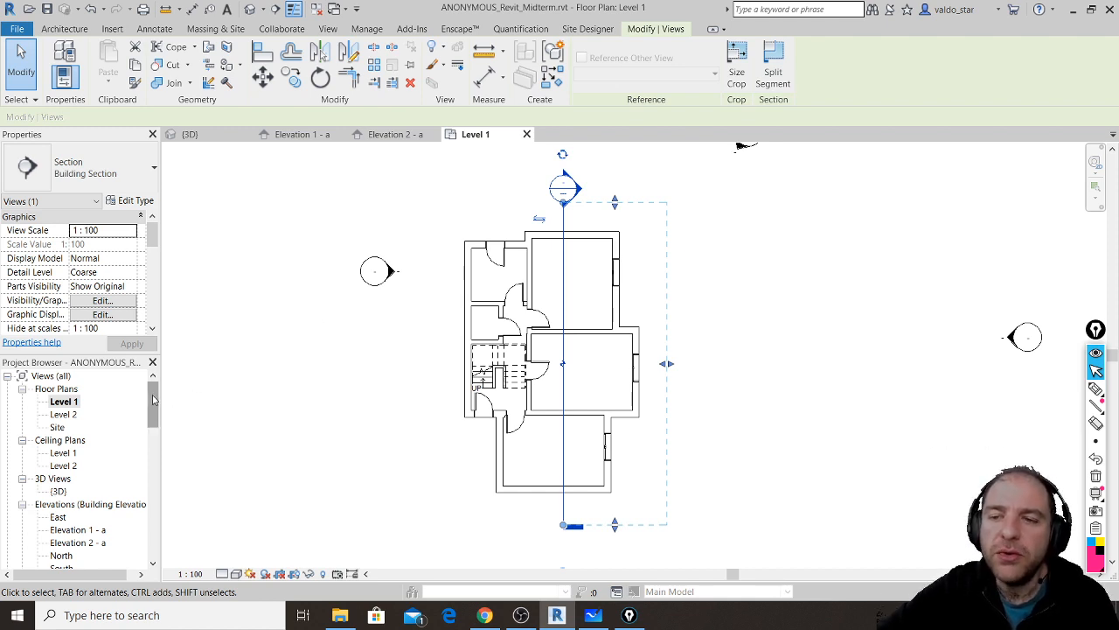
pyautogui.press('Escape')
# - Open the Section 1 view from the building sections and examine the cut roof, walls and windows
pyautogui.moveTo(153, 399); pyautogui.dragTo(154, 429)
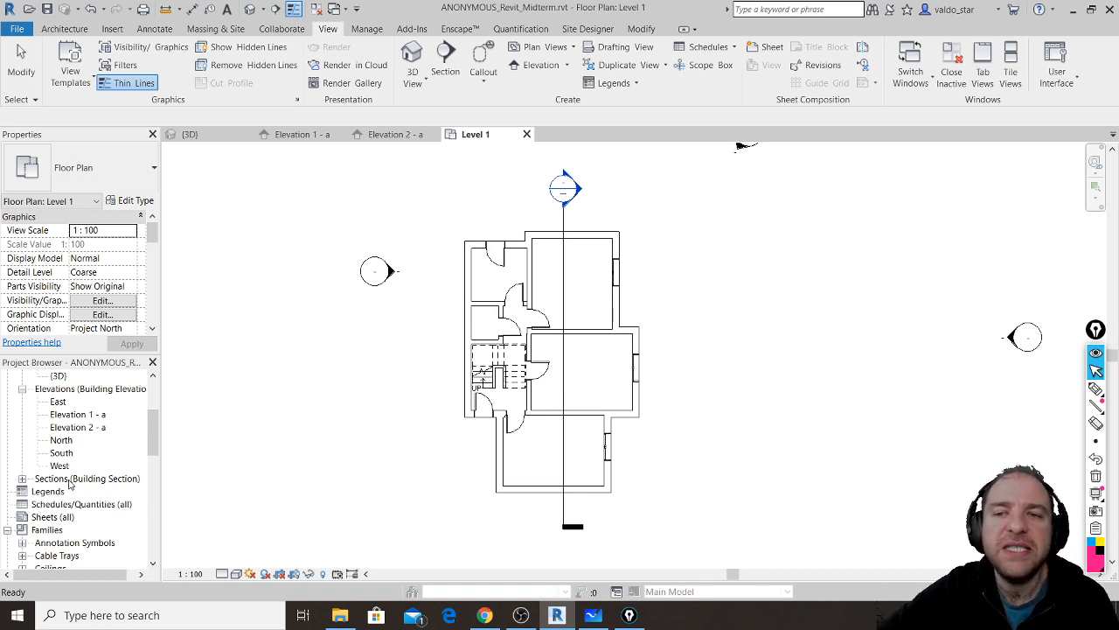
pyautogui.click(22, 479)
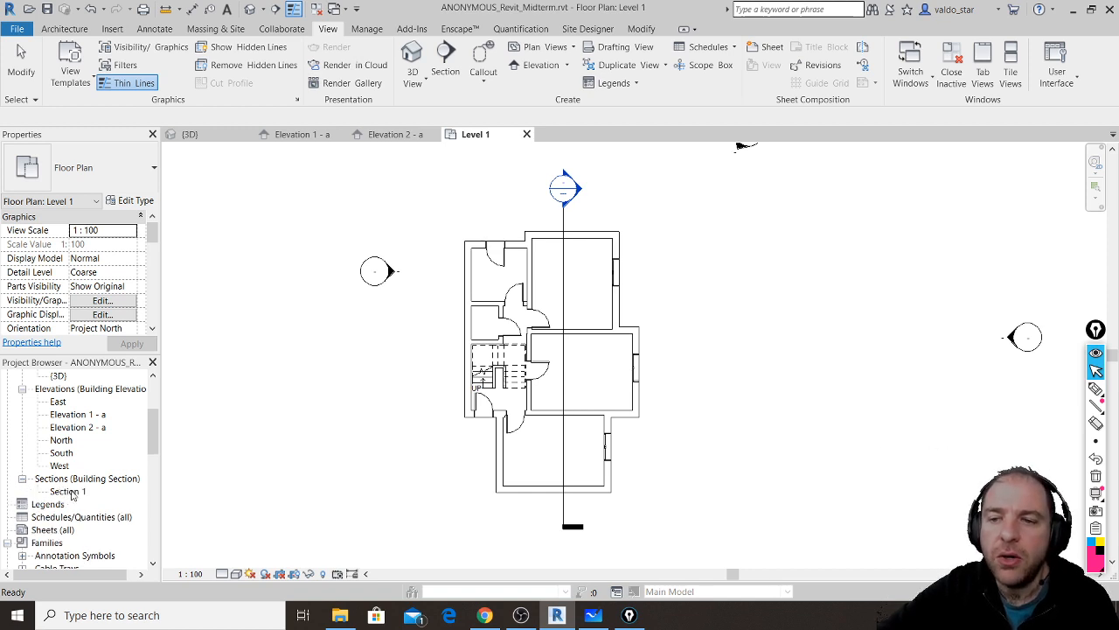
pyautogui.click(70, 491)
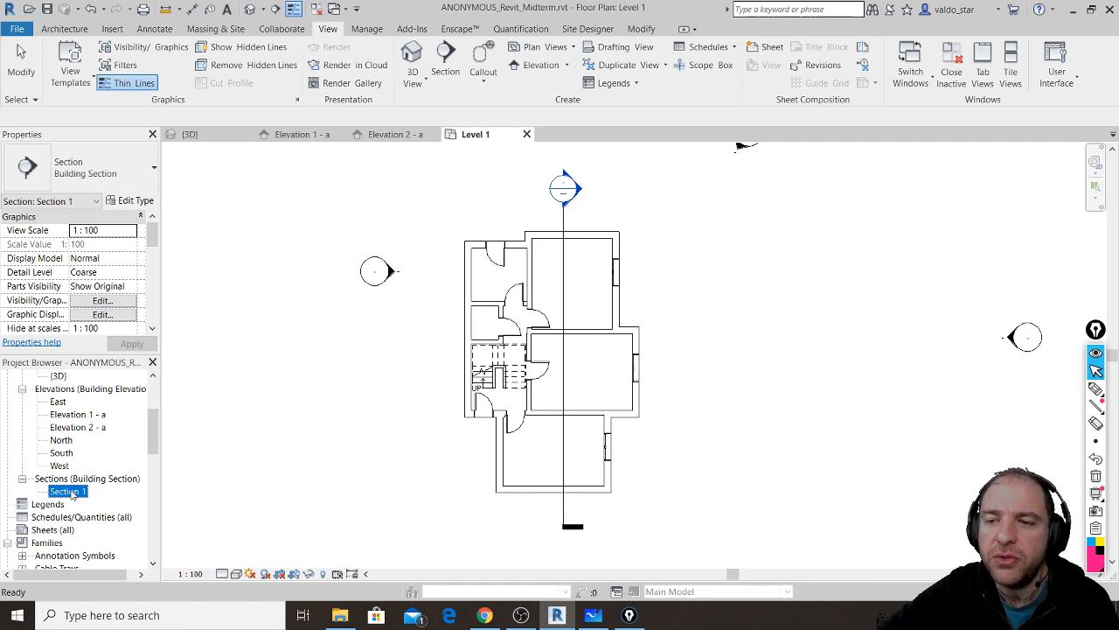
pyautogui.doubleClick(70, 492)
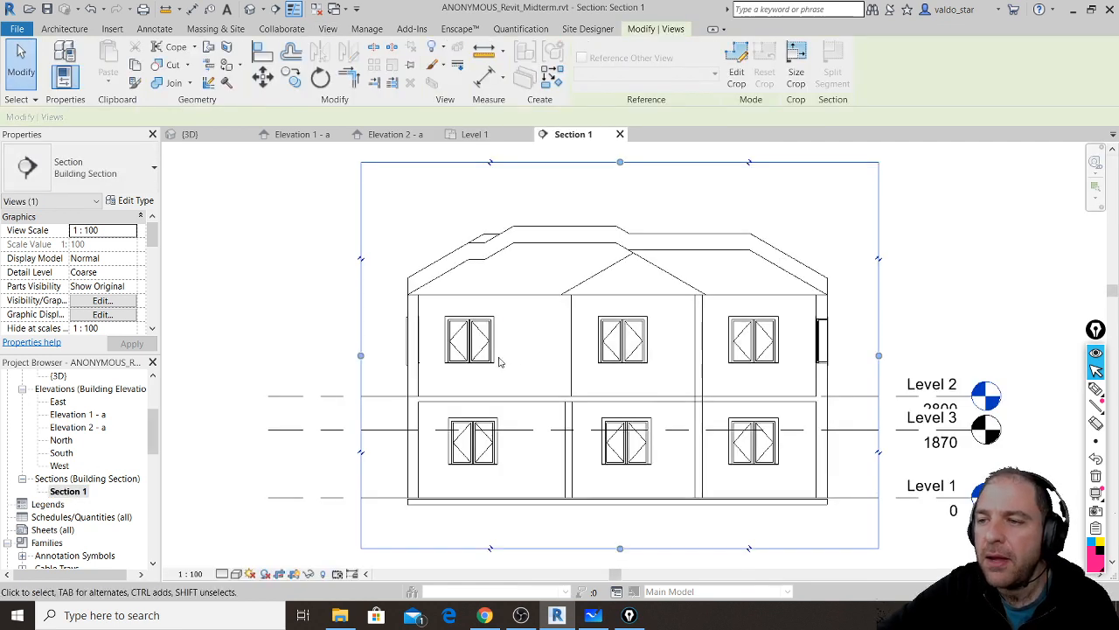
pyautogui.scroll(2, 824, 313)
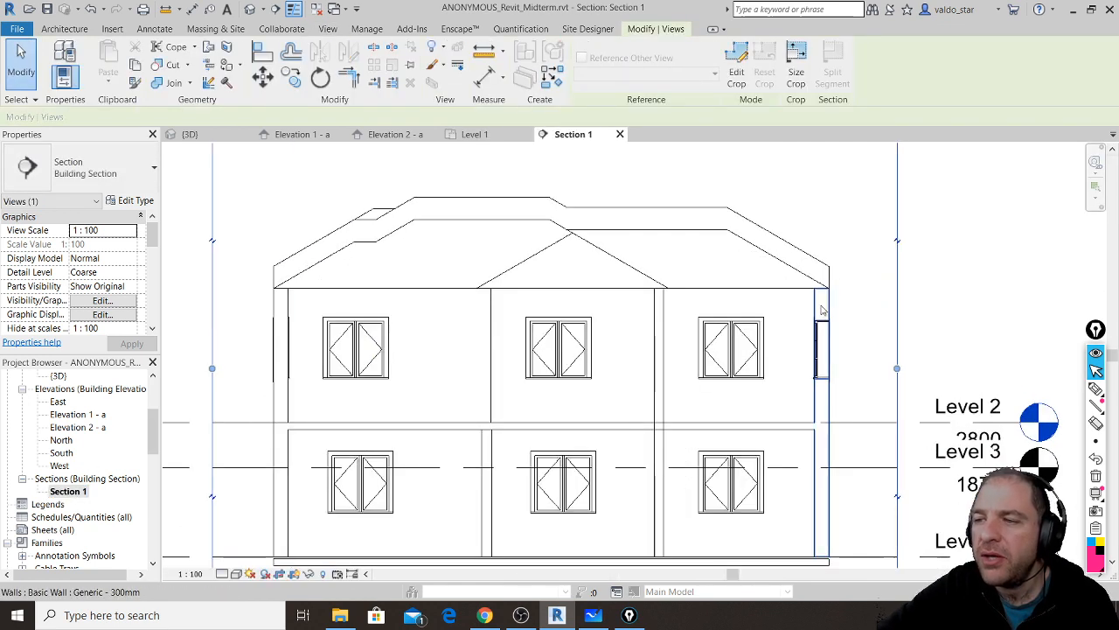
pyautogui.scroll(1, 822, 311)
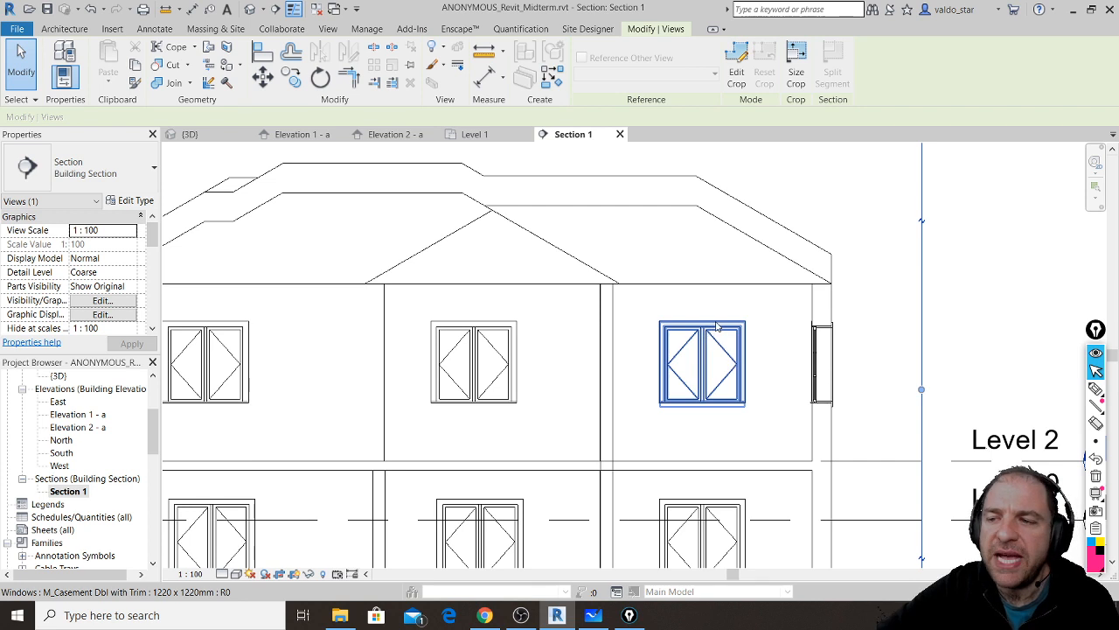
pyautogui.scroll(-1, 732, 324)
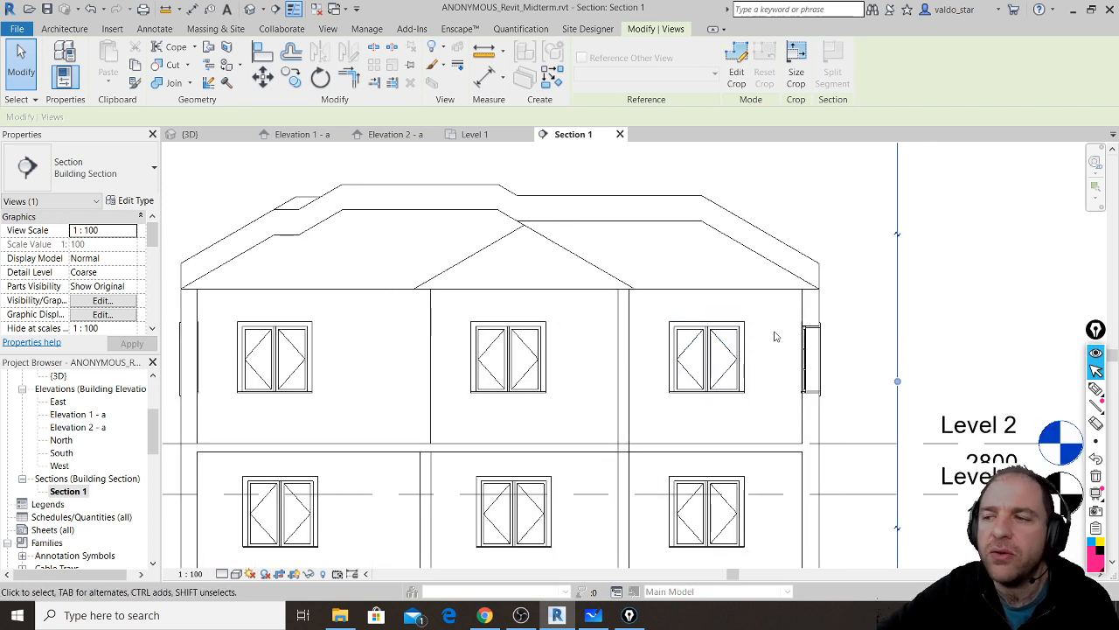
# - Select the Generic - 400mm roof in Section 1 and examine its eave above the north exterior wall
pyautogui.scroll(-1, 744, 342)
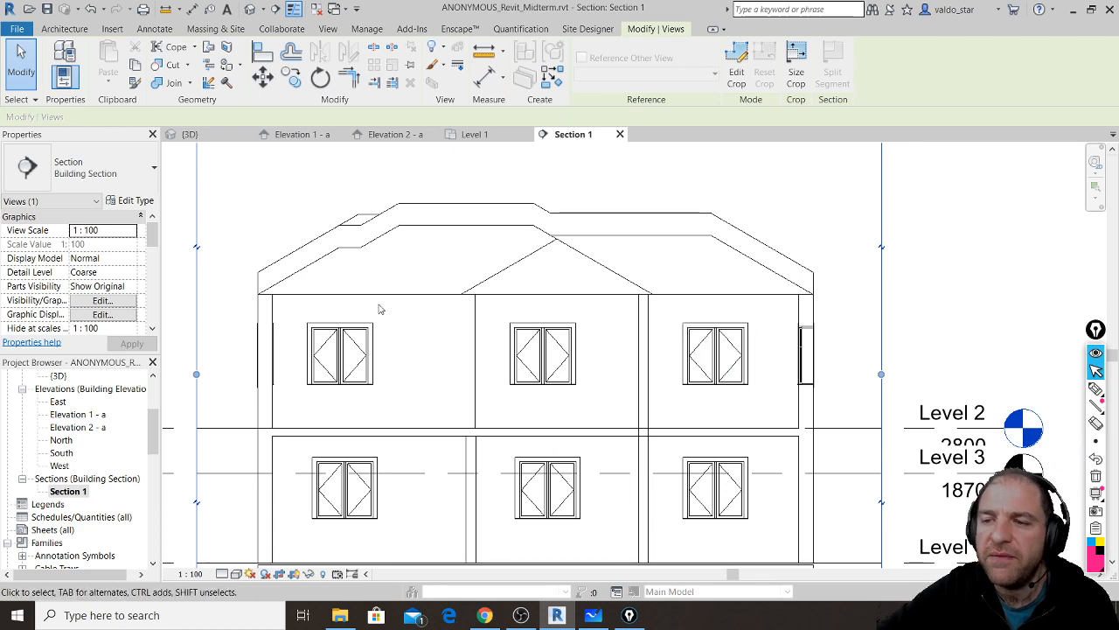
pyautogui.scroll(5, 264, 288)
pyautogui.scroll(1, 265, 291)
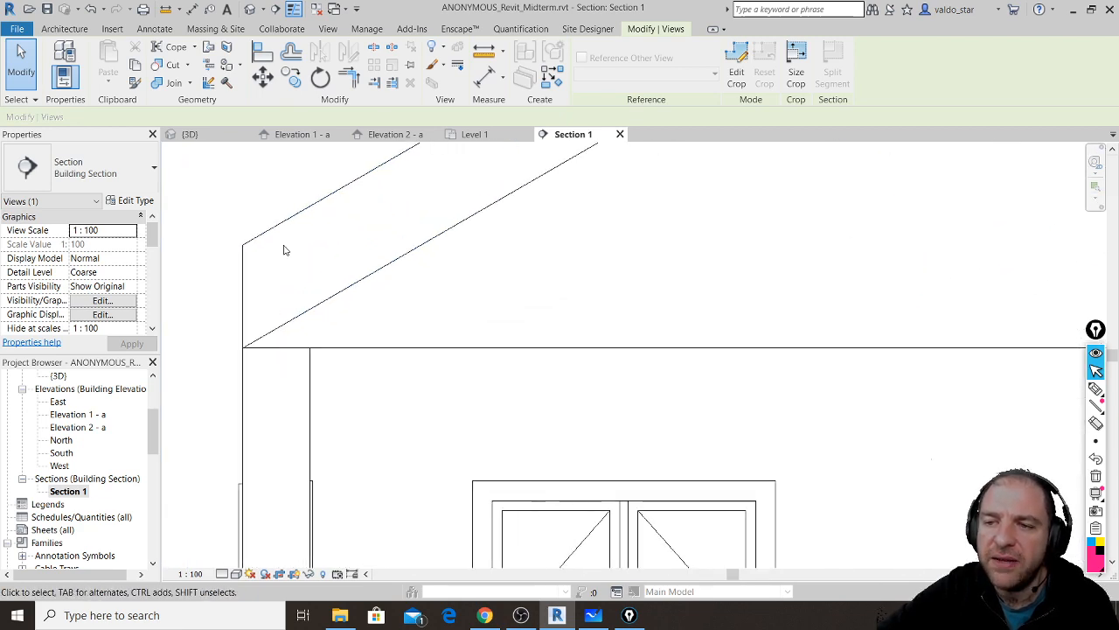
pyautogui.click(291, 226)
pyautogui.scroll(-1, 477, 280)
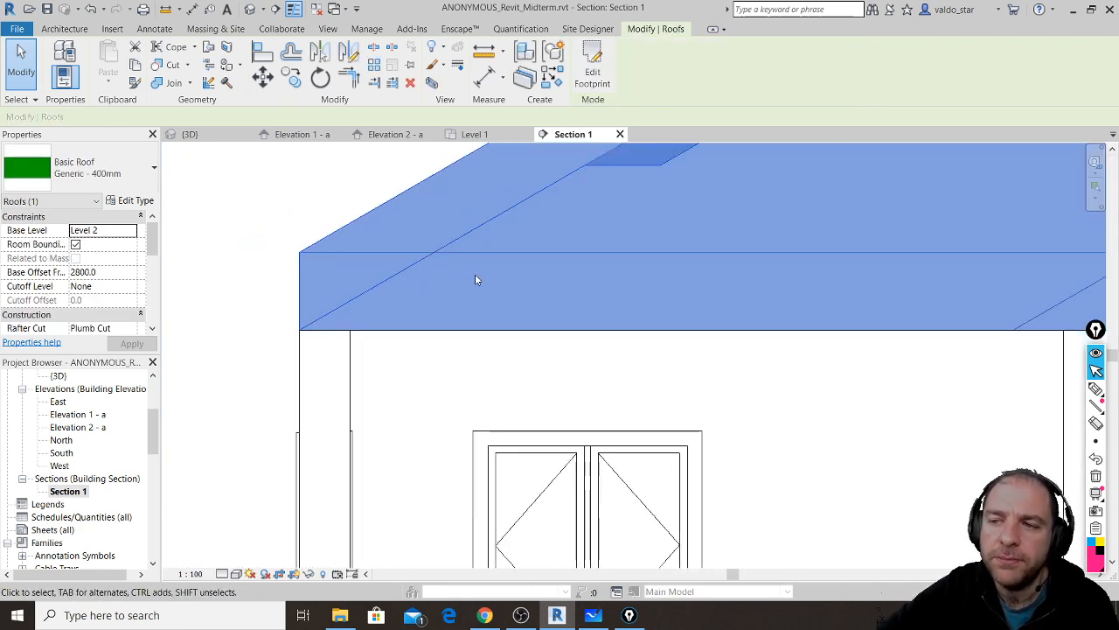
pyautogui.scroll(-1, 475, 280)
pyautogui.scroll(-1, 475, 273)
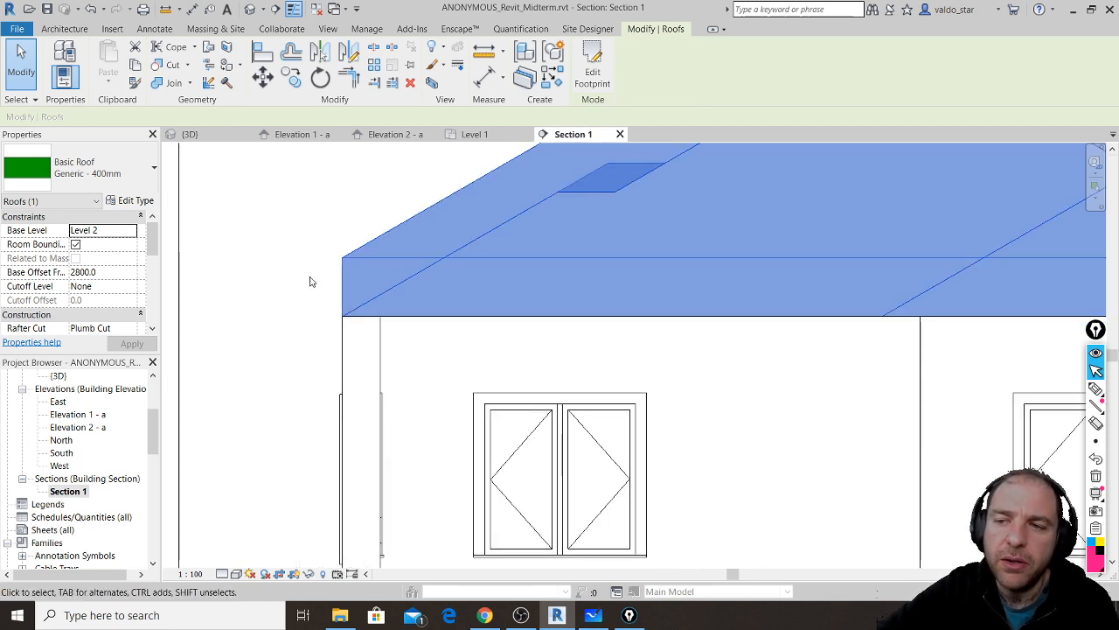
pyautogui.click(292, 349)
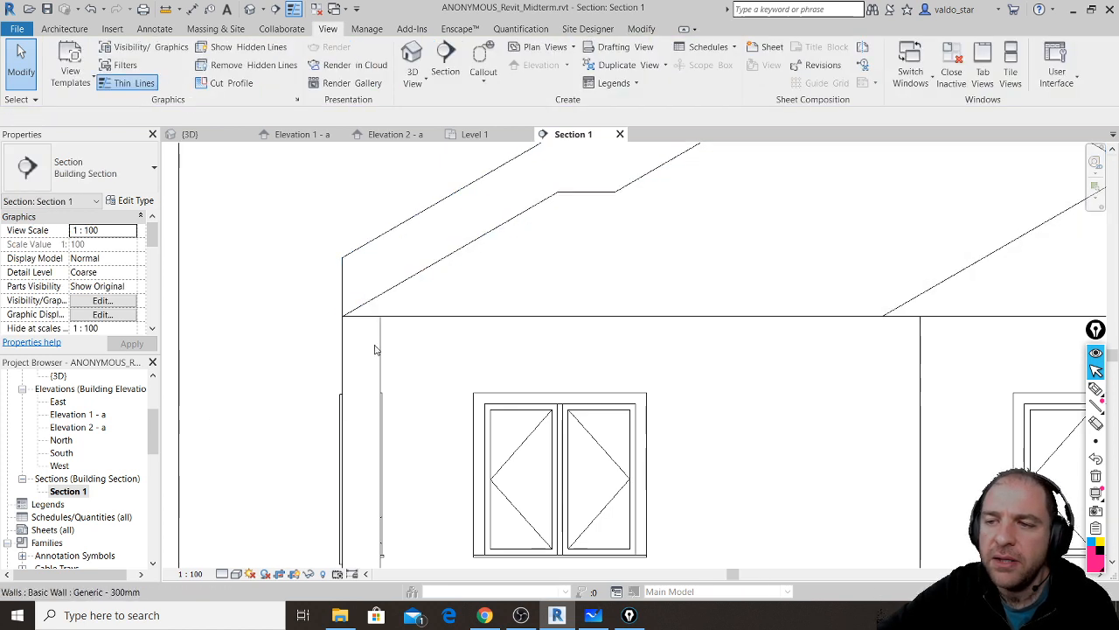
# - Select the Generic - 300mm north exterior wall and inspect how its top meets the roof's underside
pyautogui.click(382, 350)
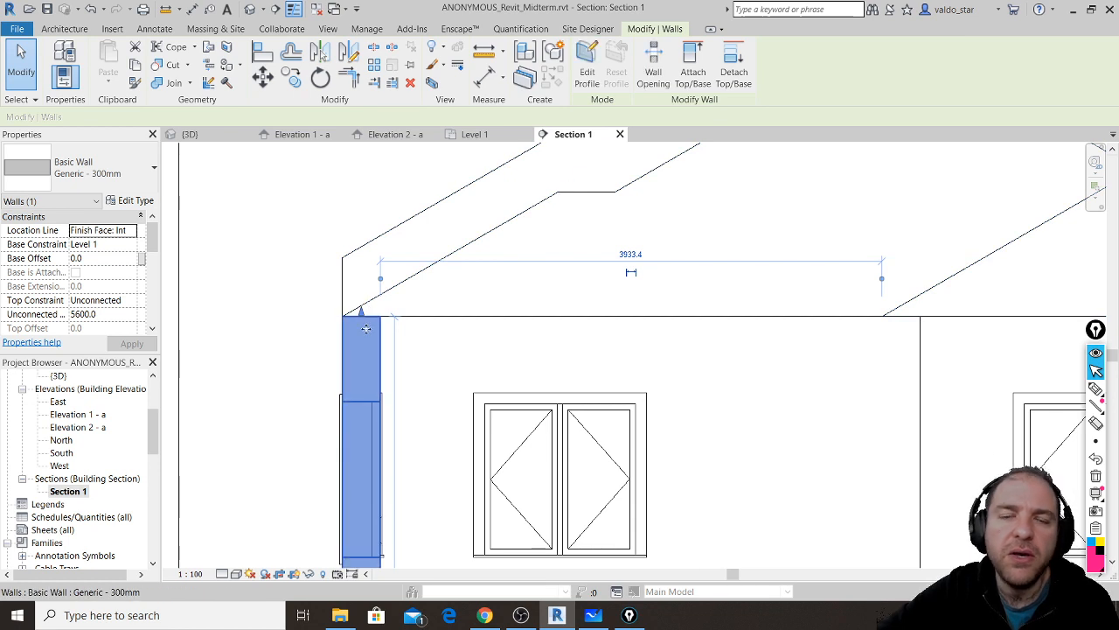
pyautogui.press('Escape')
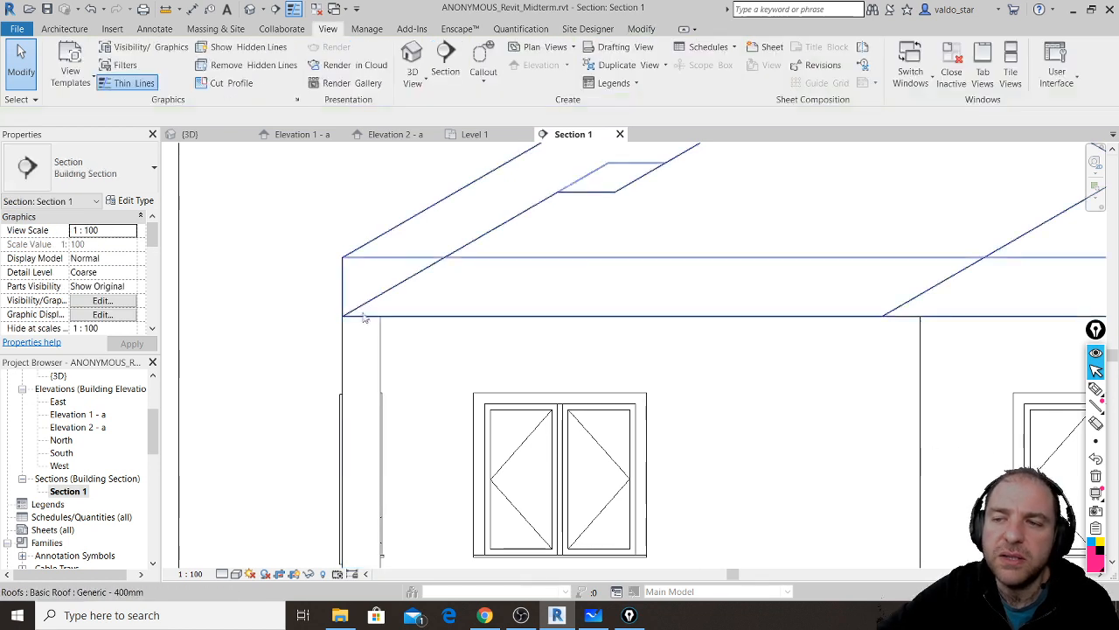
pyautogui.scroll(3, 374, 310)
pyautogui.click(374, 303)
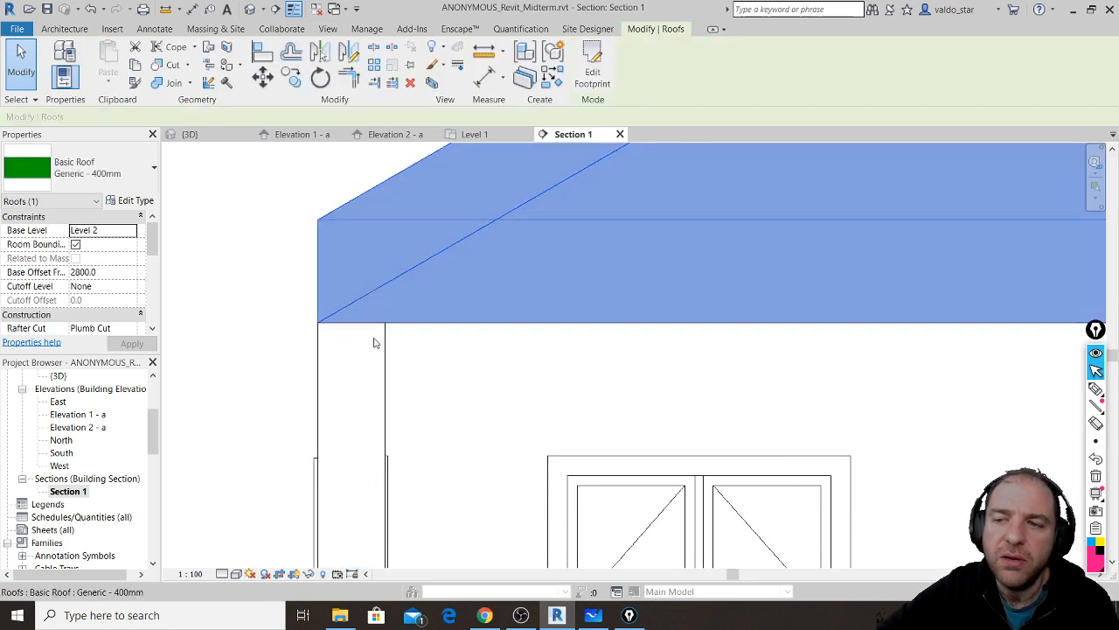
pyautogui.click(376, 325)
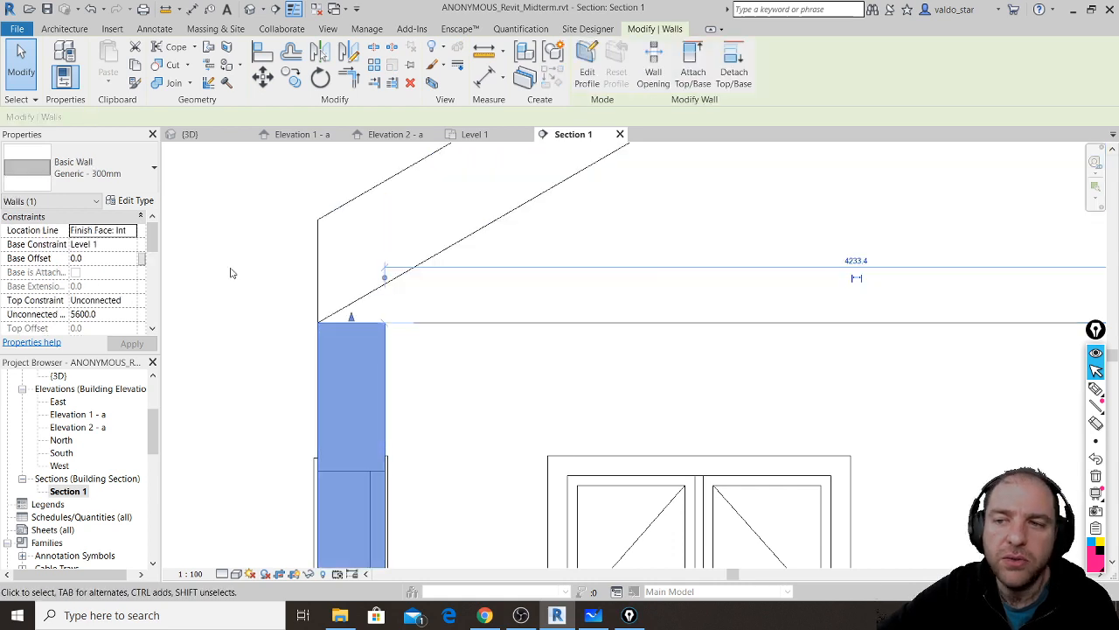
pyautogui.scroll(-3, 231, 273)
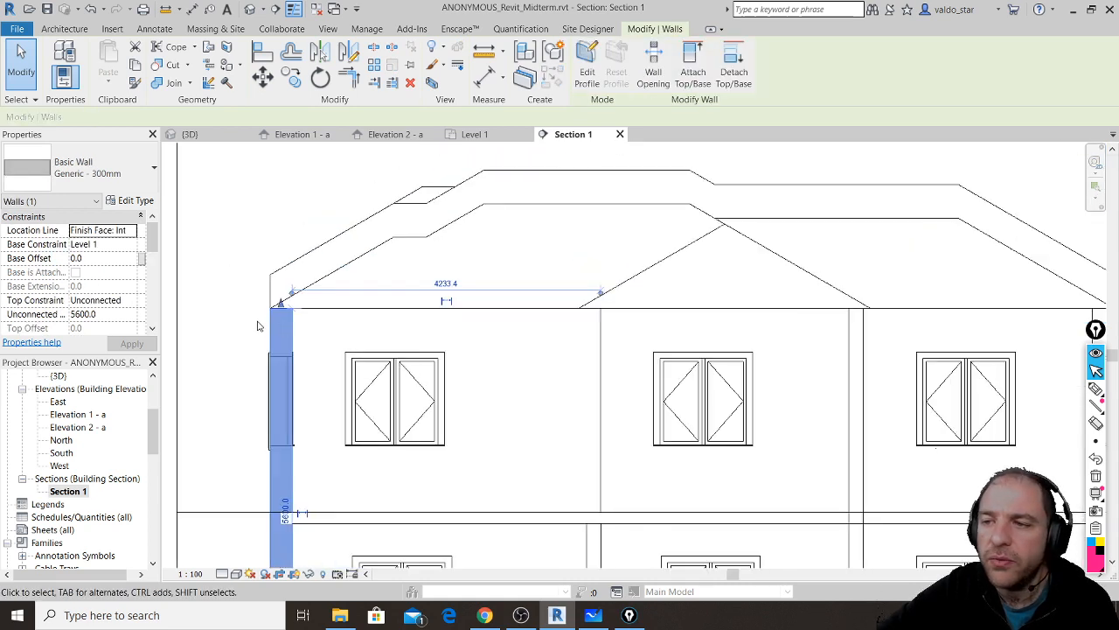
# - Inspect the tops of the Generic - 200mm interior wall and the south exterior wall where they meet the roof
pyautogui.click(855, 331)
pyautogui.scroll(2, 878, 308)
pyautogui.scroll(2, 879, 307)
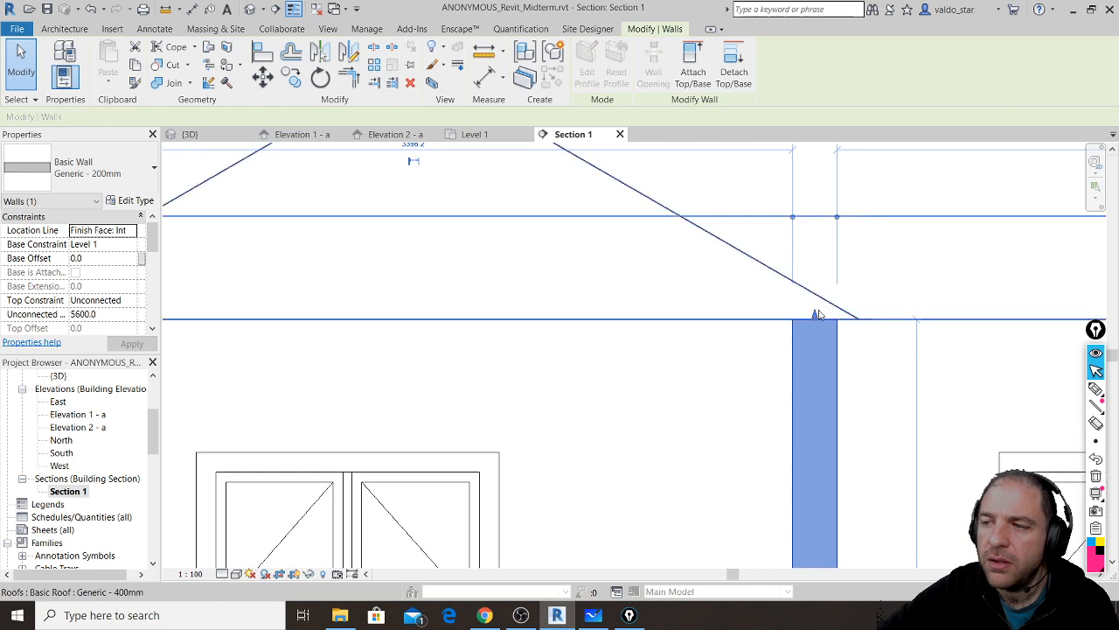
pyautogui.scroll(-2, 634, 344)
pyautogui.scroll(-2, 634, 343)
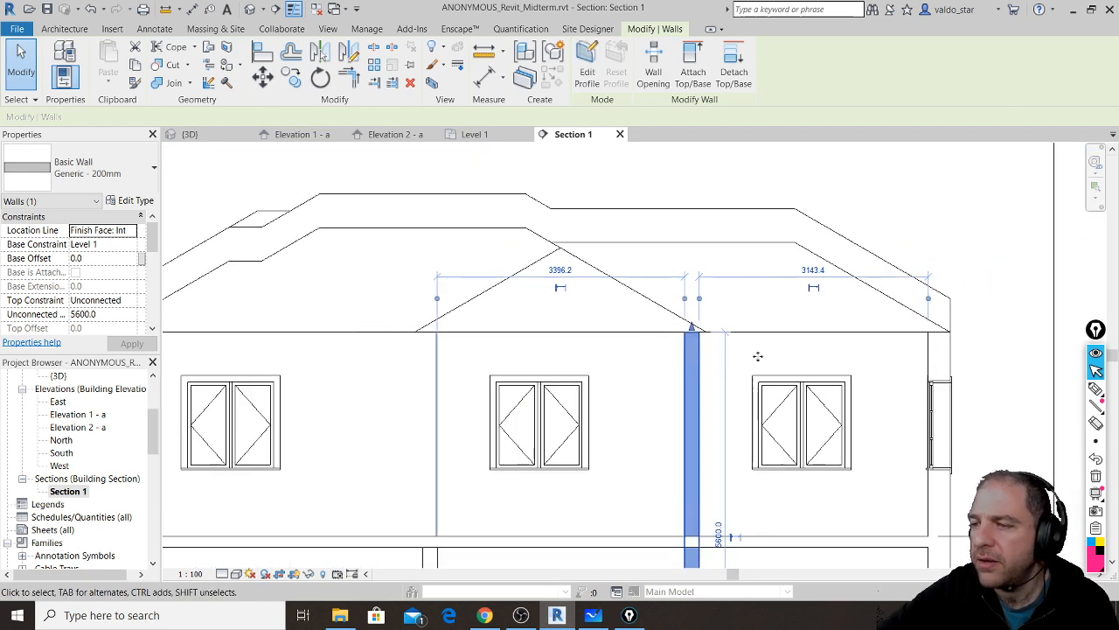
pyautogui.click(940, 347)
pyautogui.scroll(4, 940, 347)
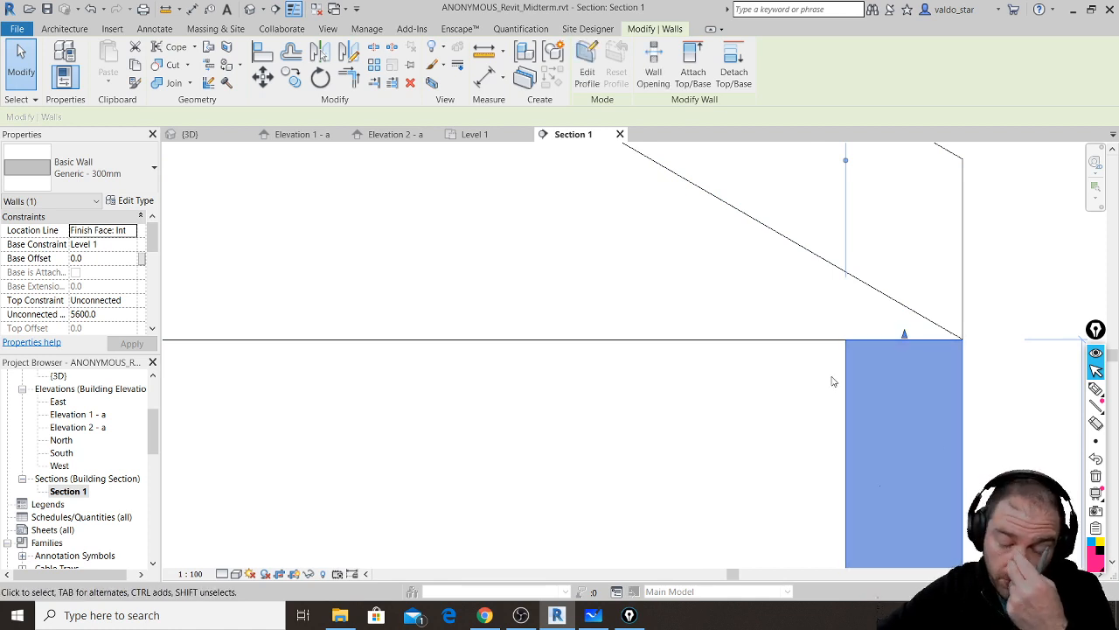
pyautogui.scroll(-3, 874, 352)
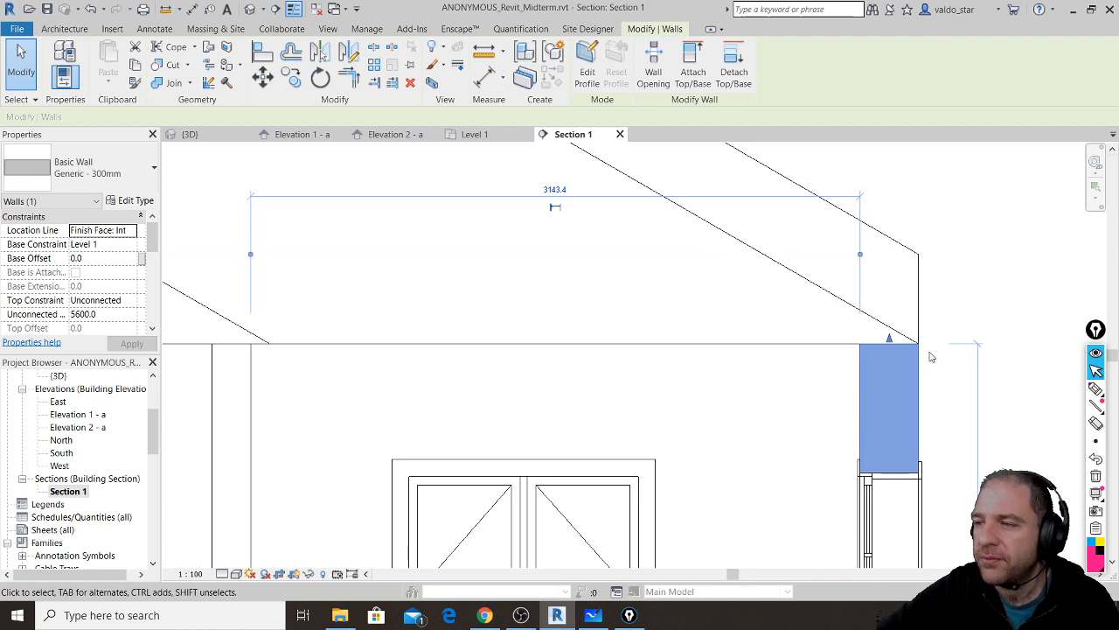
pyautogui.scroll(-3, 929, 358)
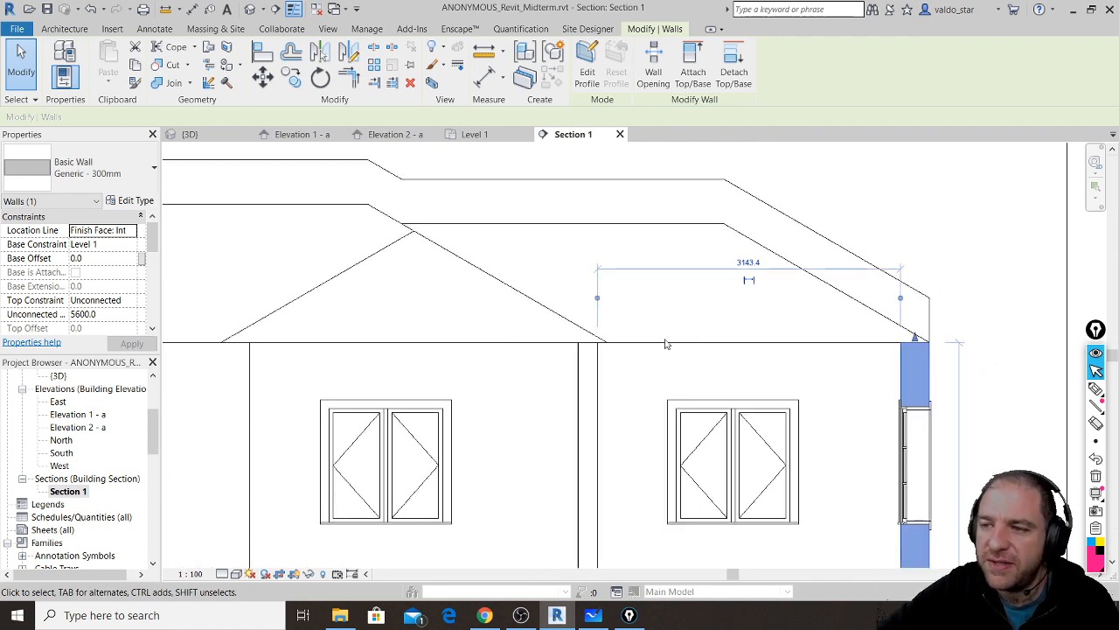
pyautogui.click(588, 350)
pyautogui.scroll(3, 588, 348)
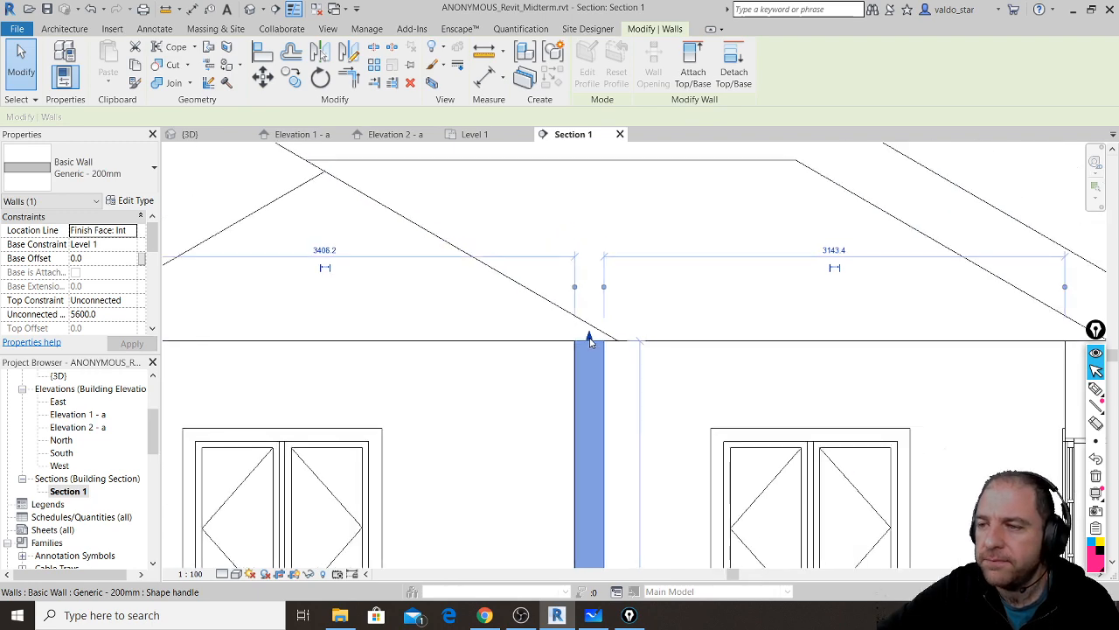
pyautogui.scroll(-4, 589, 341)
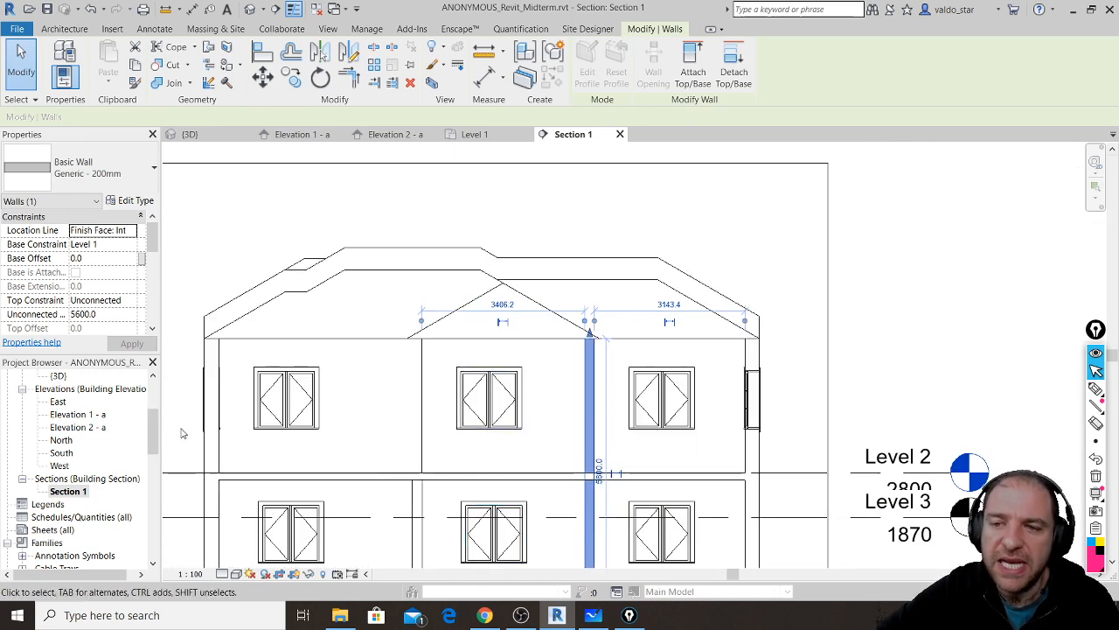
# - Reopen the Level 1 floor plan and create a straight west-east building section just south of the stairs, looking north
pyautogui.moveTo(153, 430); pyautogui.dragTo(154, 390)
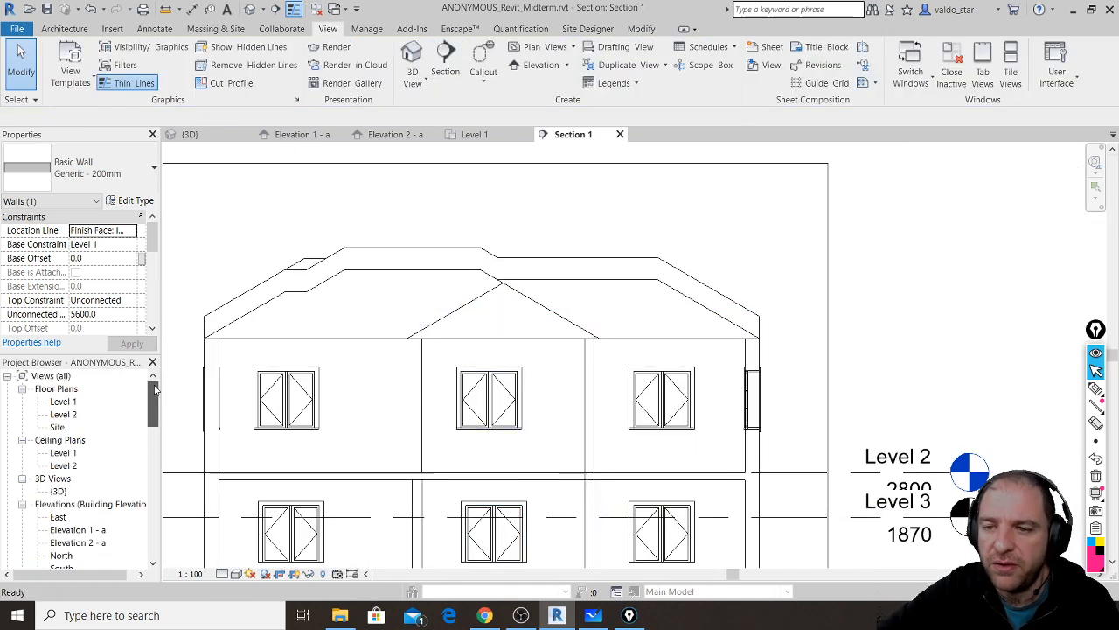
pyautogui.doubleClick(63, 401)
pyautogui.click(662, 290)
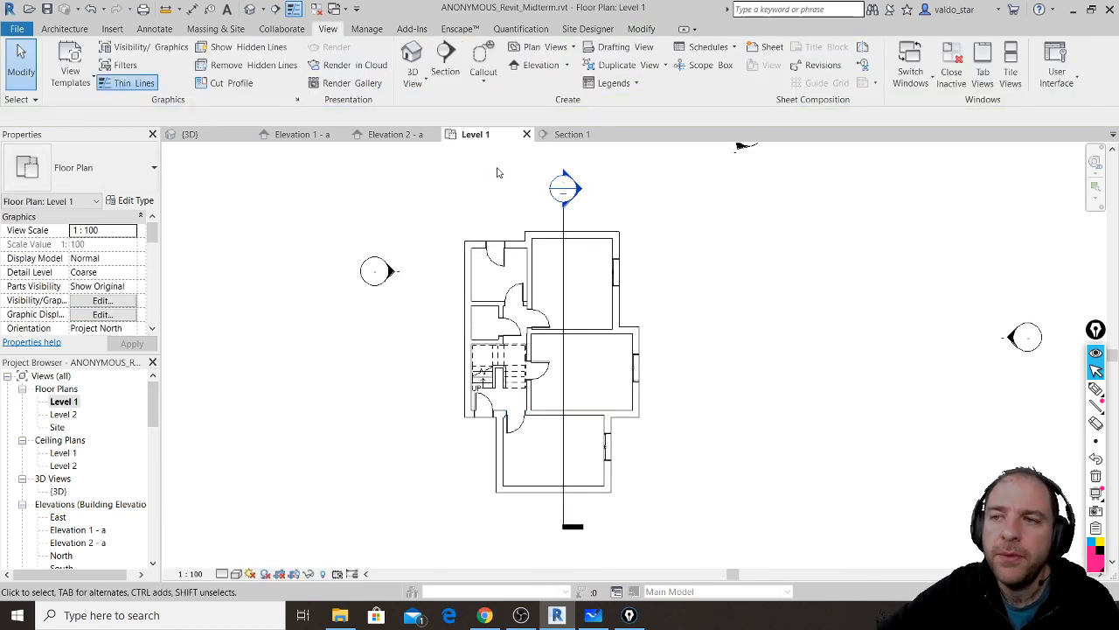
pyautogui.click(447, 55)
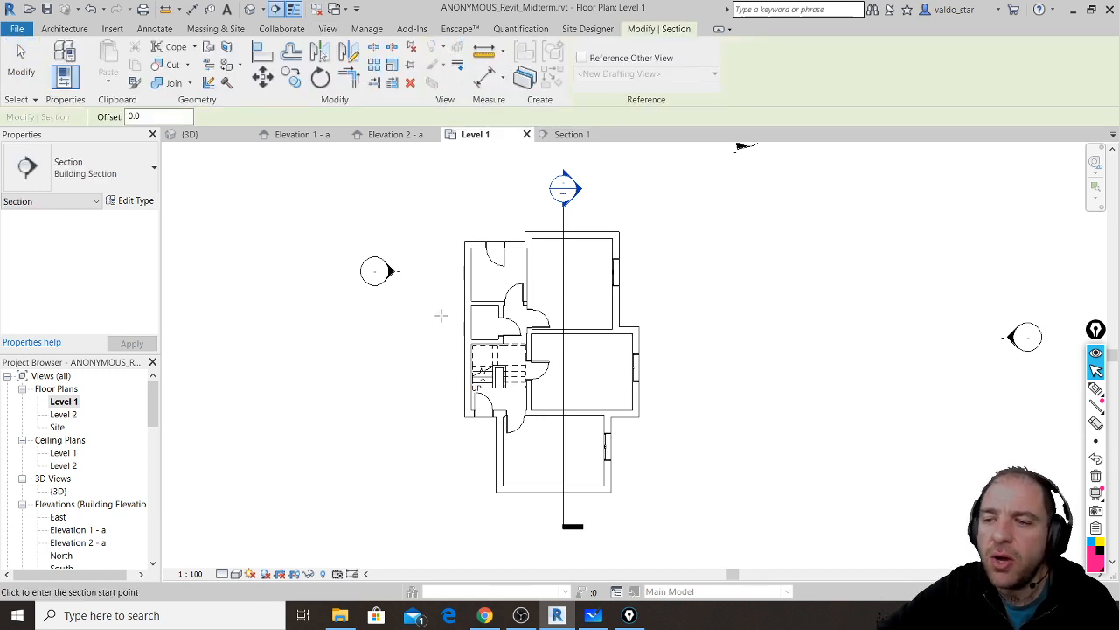
pyautogui.click(436, 394)
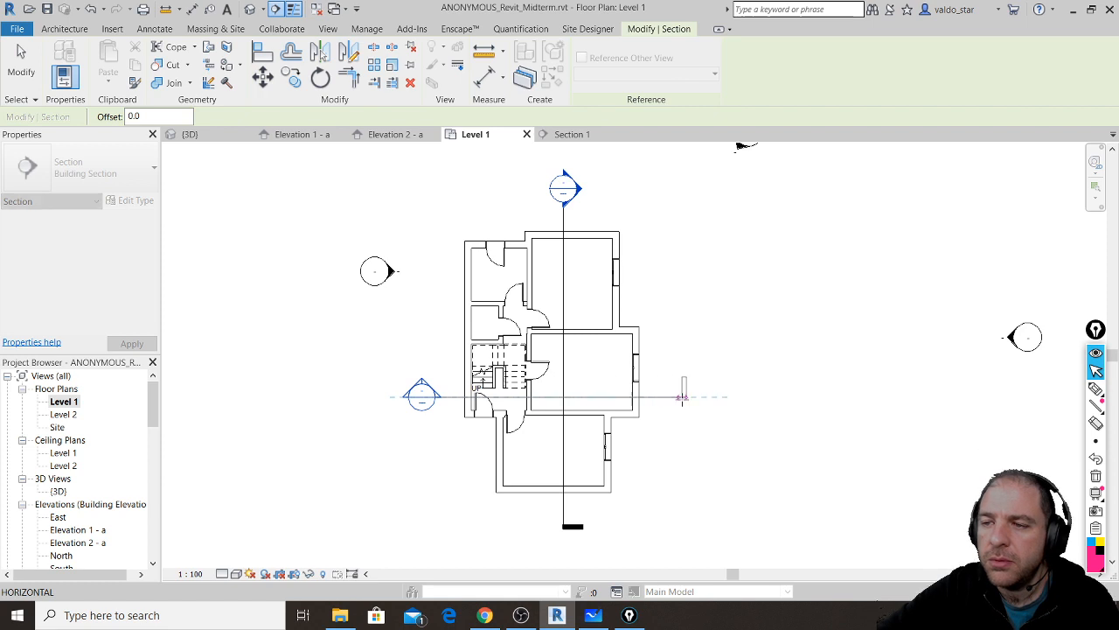
pyautogui.click(682, 397)
pyautogui.press('Escape')
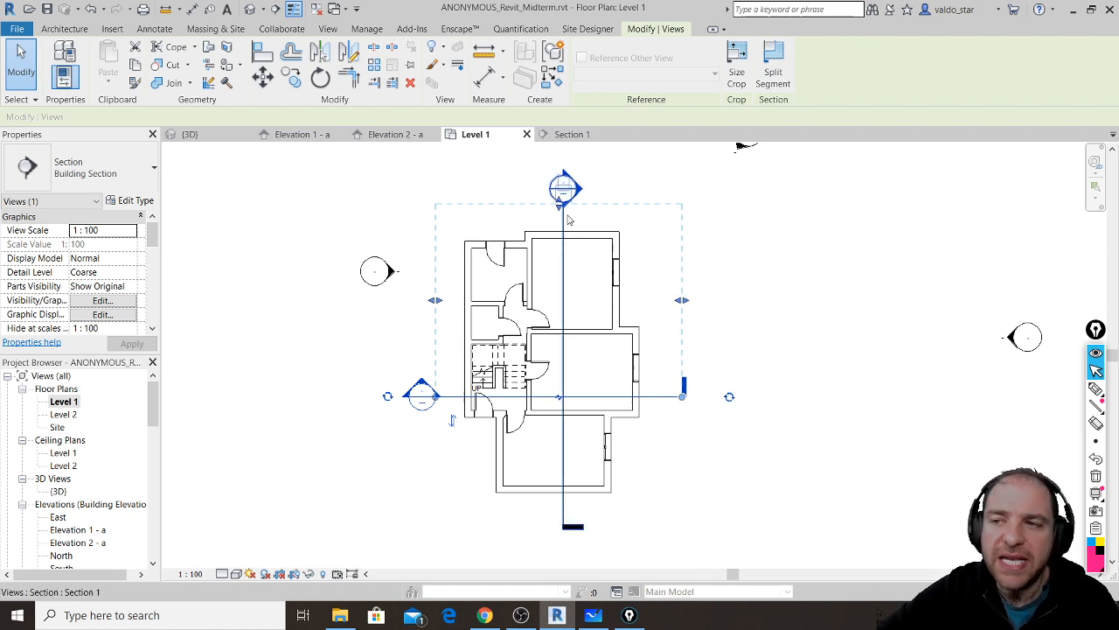
# - Pull the new section's view depth in to just beyond the house's north wall and show a section head at its east end
pyautogui.moveTo(568, 220)
pyautogui.mouseDown()
pyautogui.moveTo(577, 320)
pyautogui.moveTo(583, 226)
pyautogui.mouseUp()
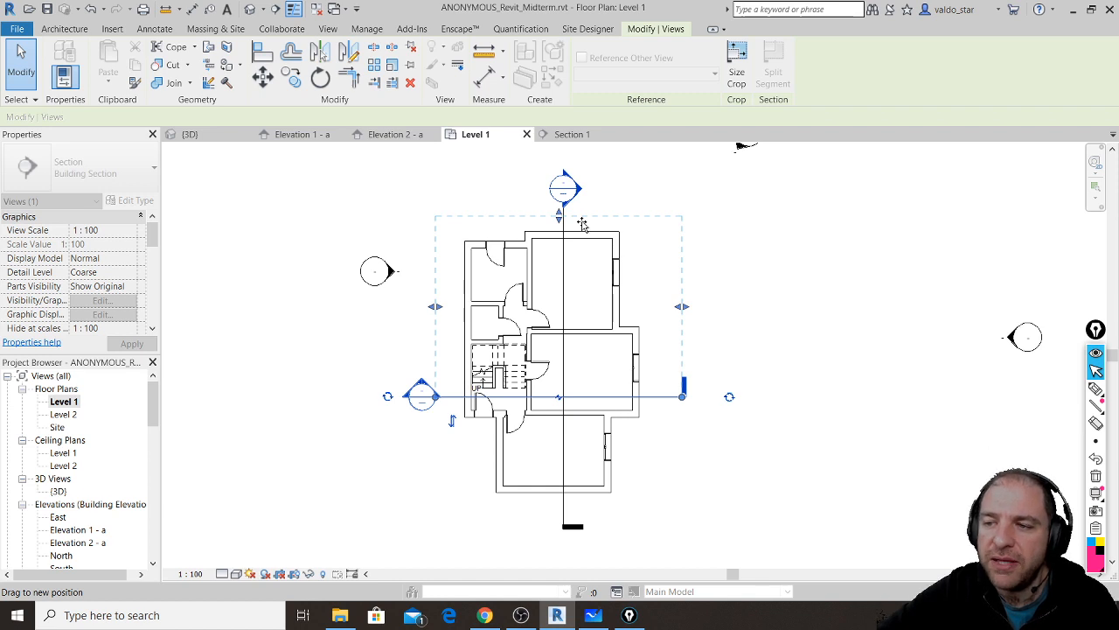
pyautogui.moveTo(582, 225); pyautogui.dragTo(582, 225)
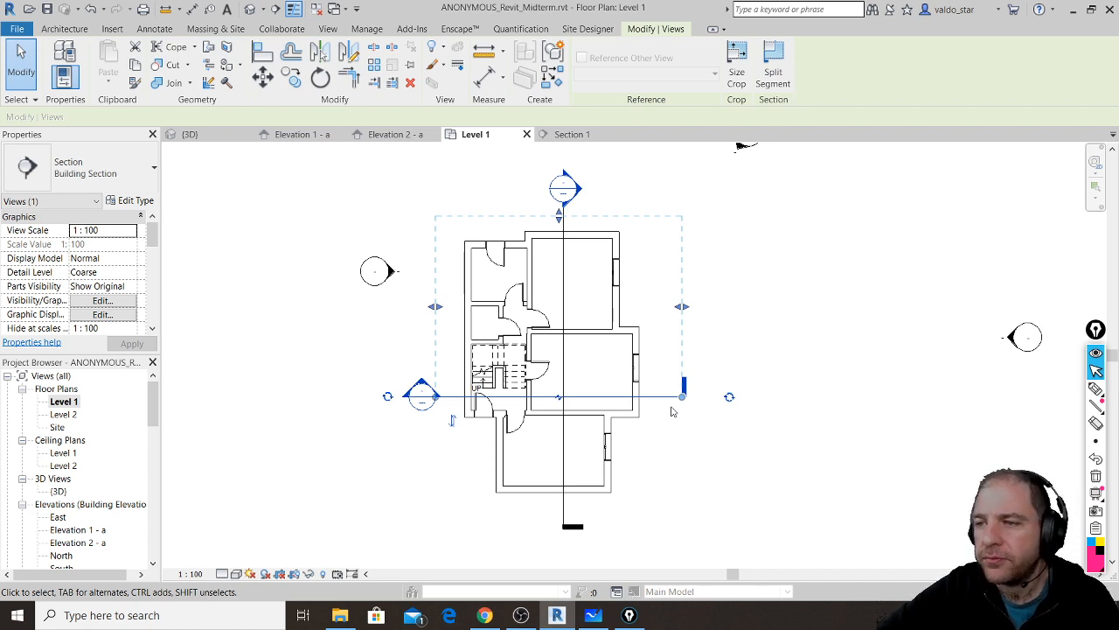
pyautogui.scroll(2, 718, 442)
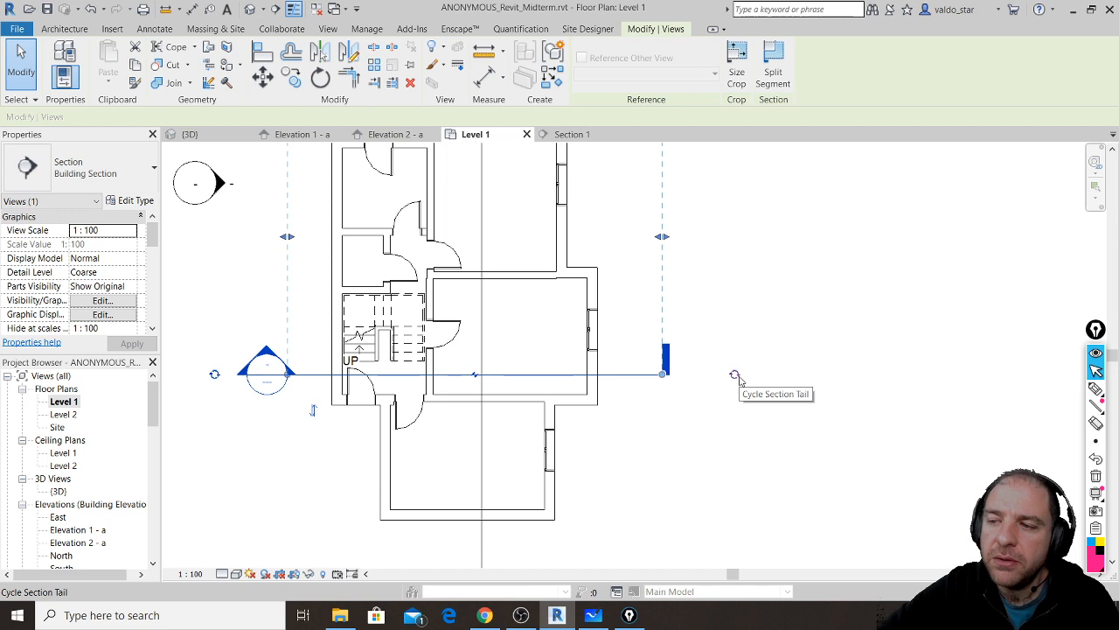
pyautogui.click(734, 374)
pyautogui.click(735, 374)
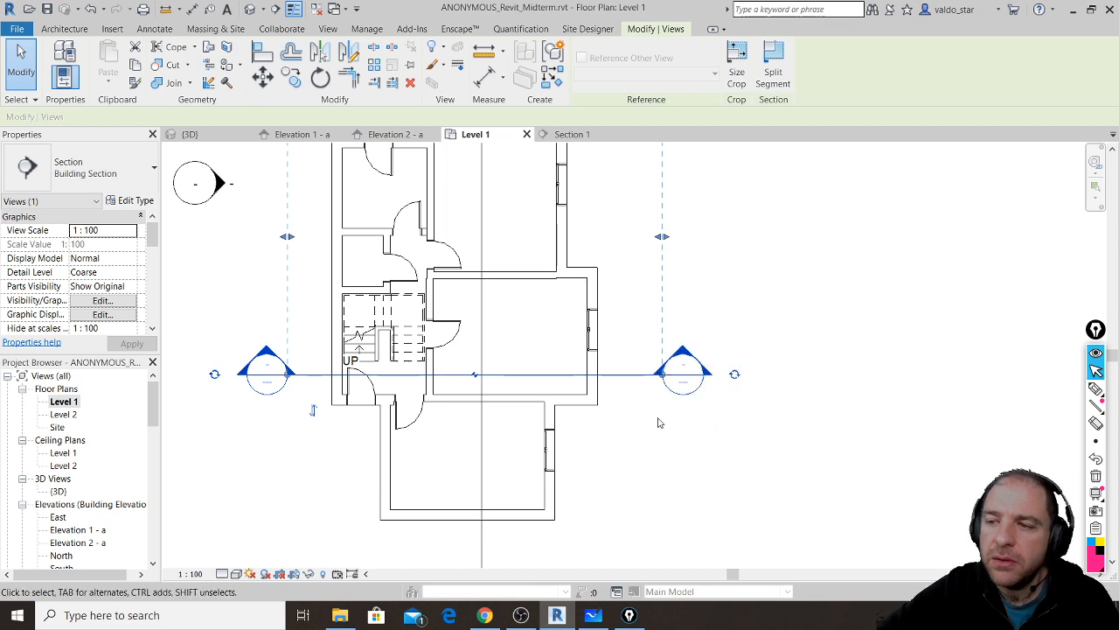
# - Flip the west-east section's viewing direction to the south and back to the north
pyautogui.scroll(-1, 322, 411)
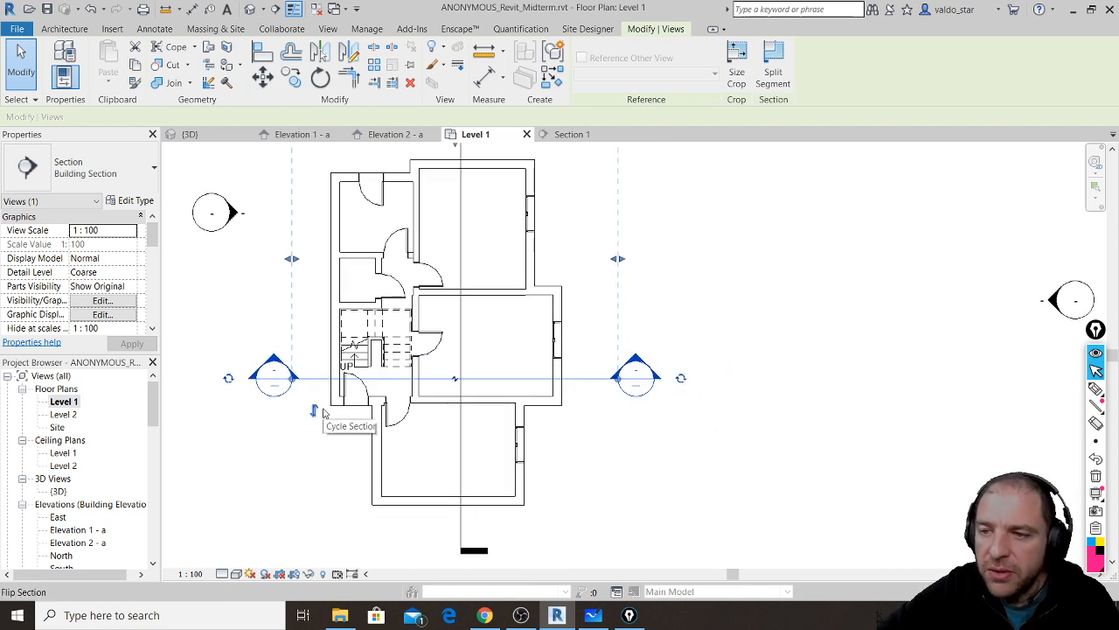
pyautogui.click(316, 410)
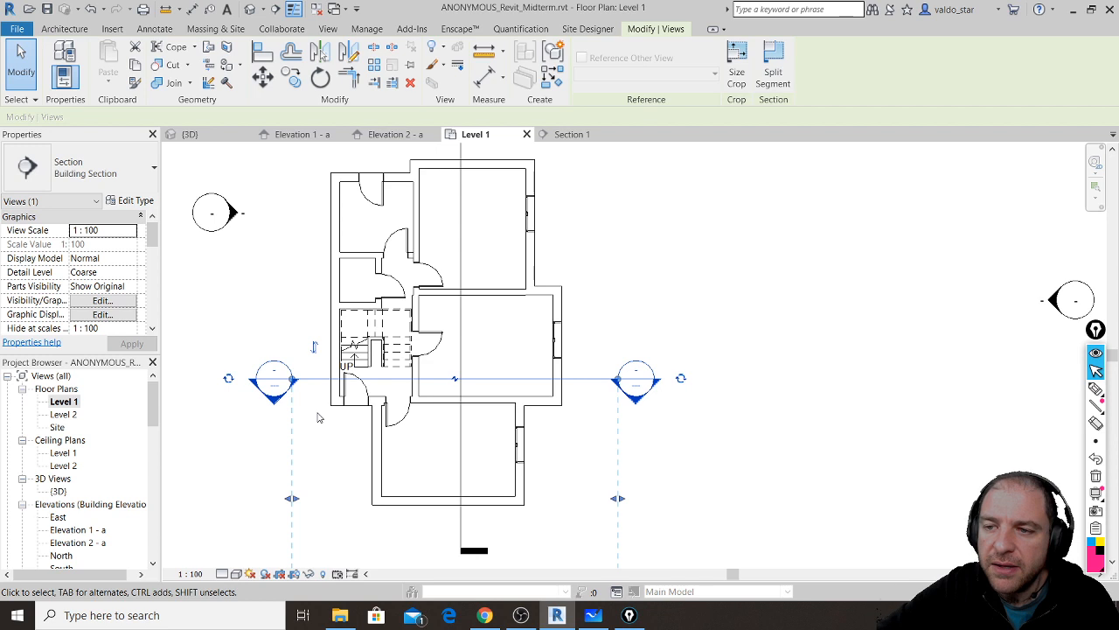
pyautogui.click(314, 346)
pyautogui.click(315, 413)
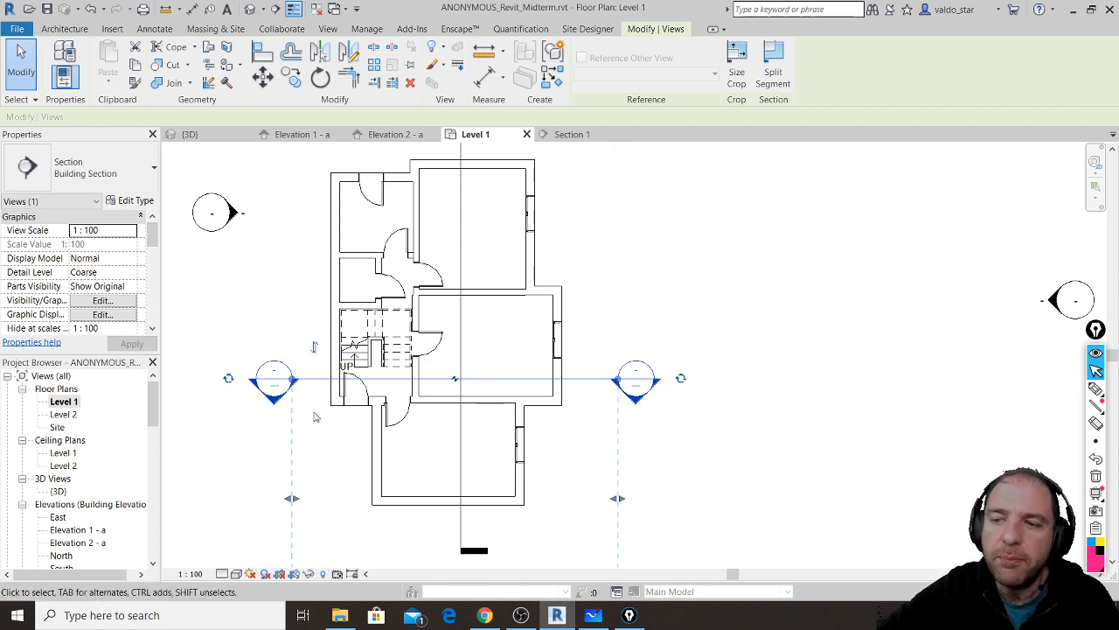
pyautogui.click(320, 356)
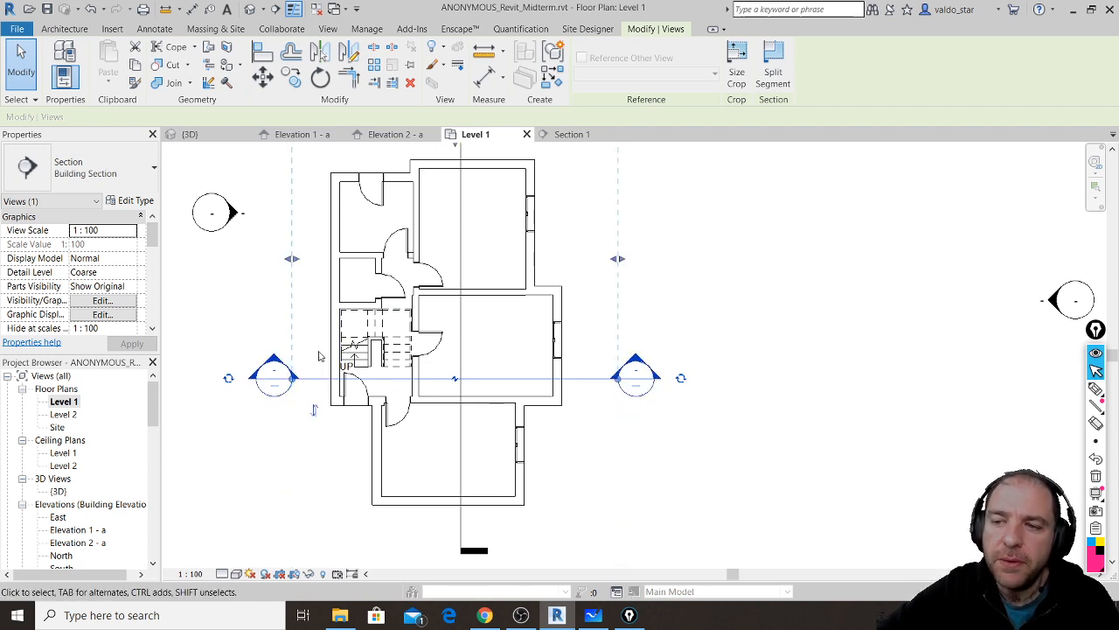
pyautogui.click(316, 412)
pyautogui.click(315, 348)
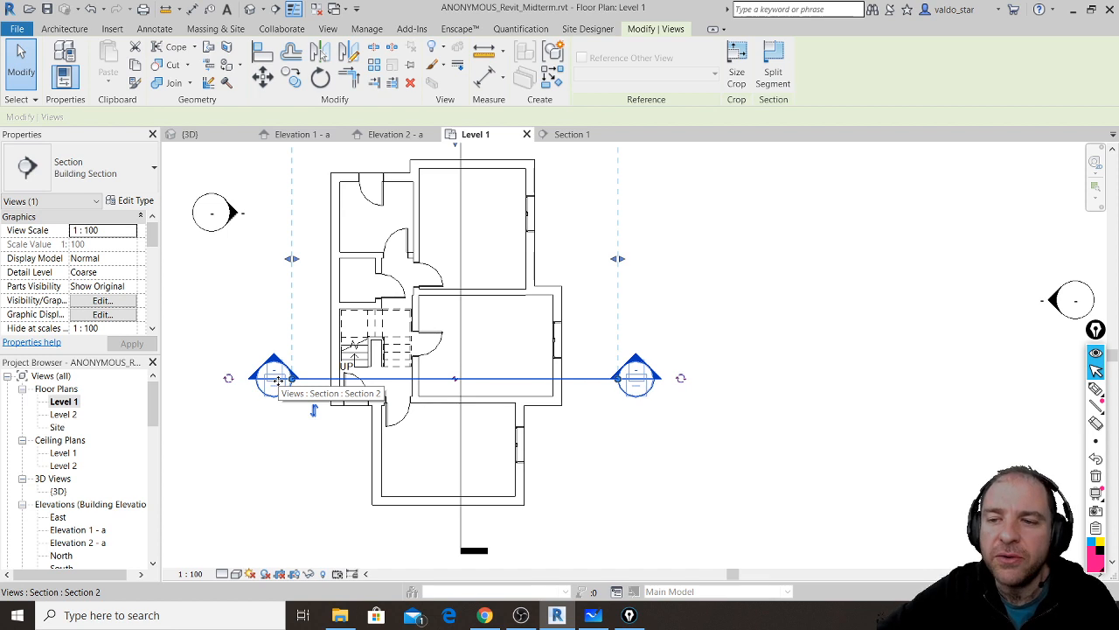
# - Open the Section 2 view from the building sections and examine the stairs, railing, doors and roof
pyautogui.click(216, 405)
pyautogui.moveTo(155, 393); pyautogui.dragTo(154, 424)
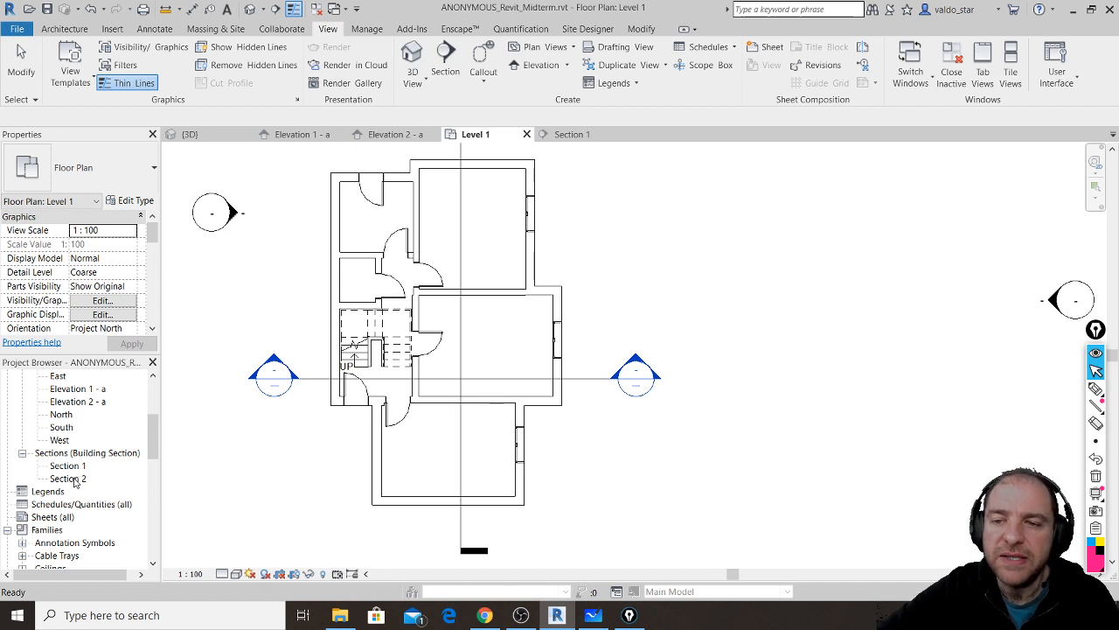
pyautogui.doubleClick(70, 479)
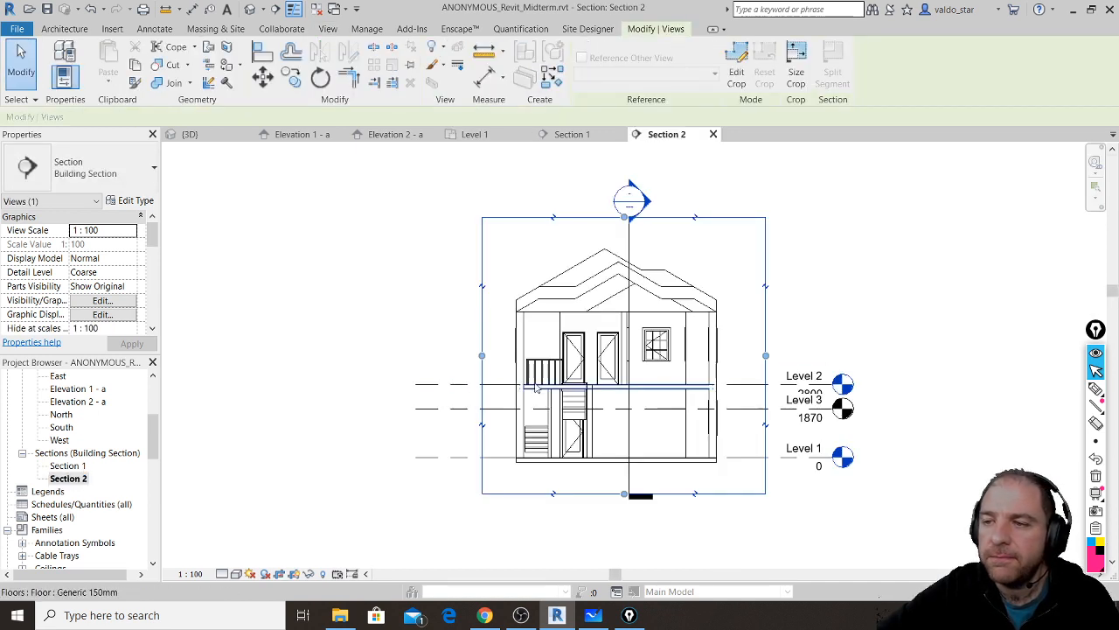
pyautogui.scroll(3, 633, 405)
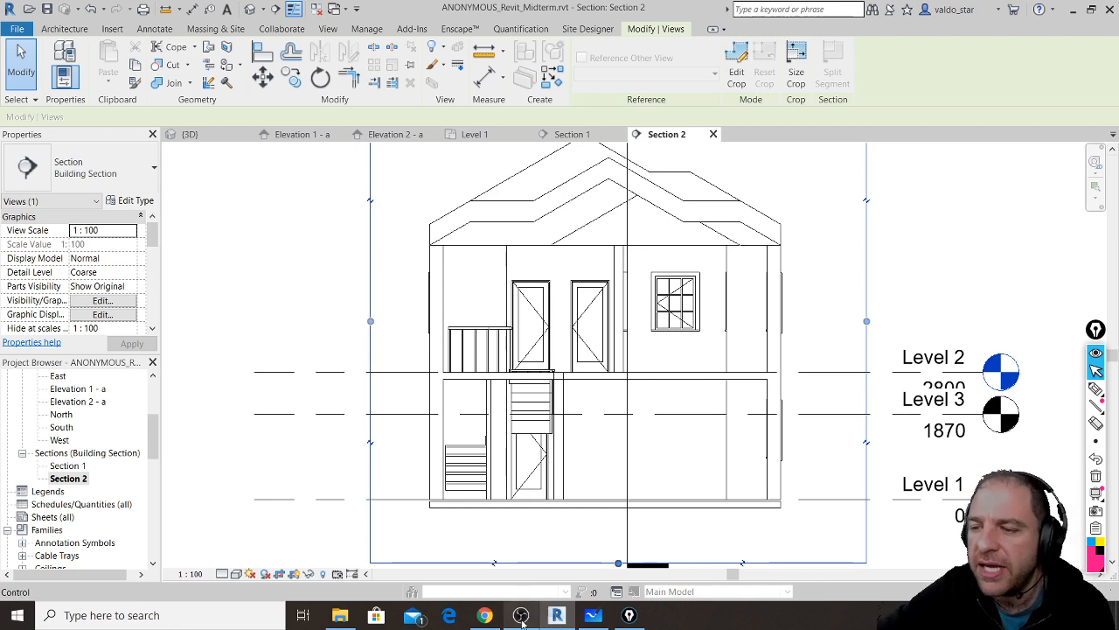
# - Switch to the YouTube live chat window in Chrome to read the latest messages
pyautogui.click(484, 615)
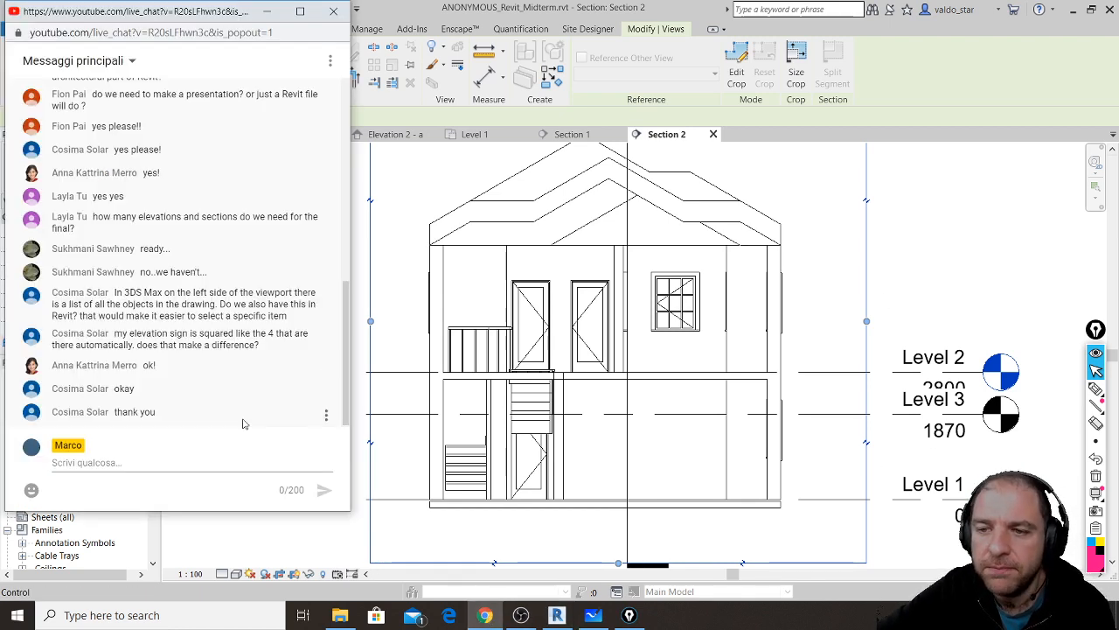
# - Switch back from the live chat to Revit and open the Level 1 floor plan, showing the whole house
pyautogui.moveTo(210, 513); pyautogui.dragTo(214, 529)
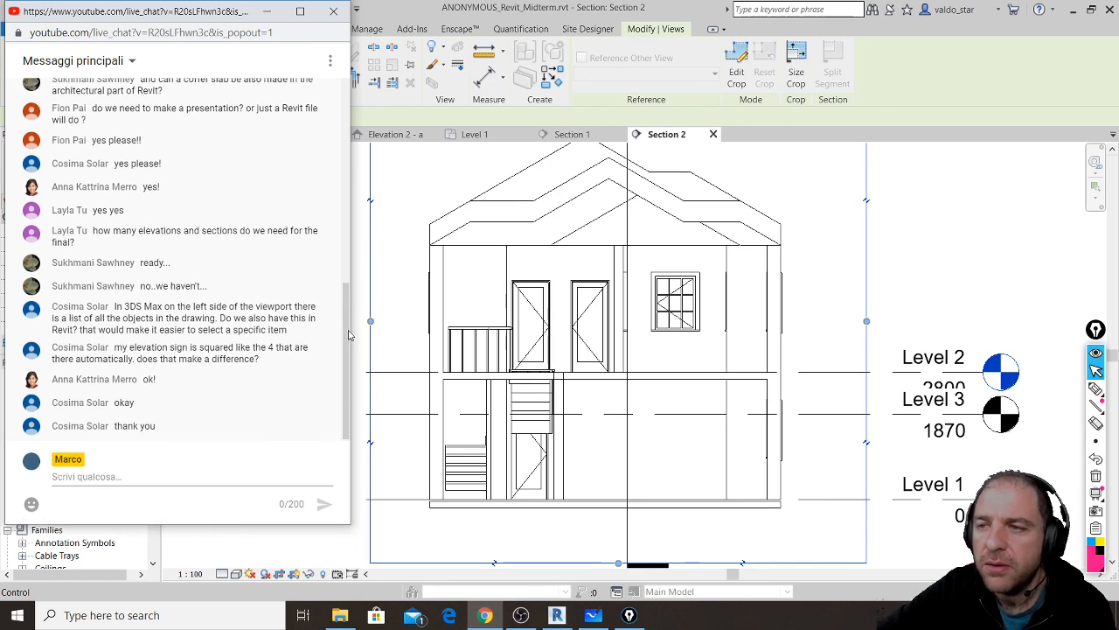
pyautogui.click(552, 6)
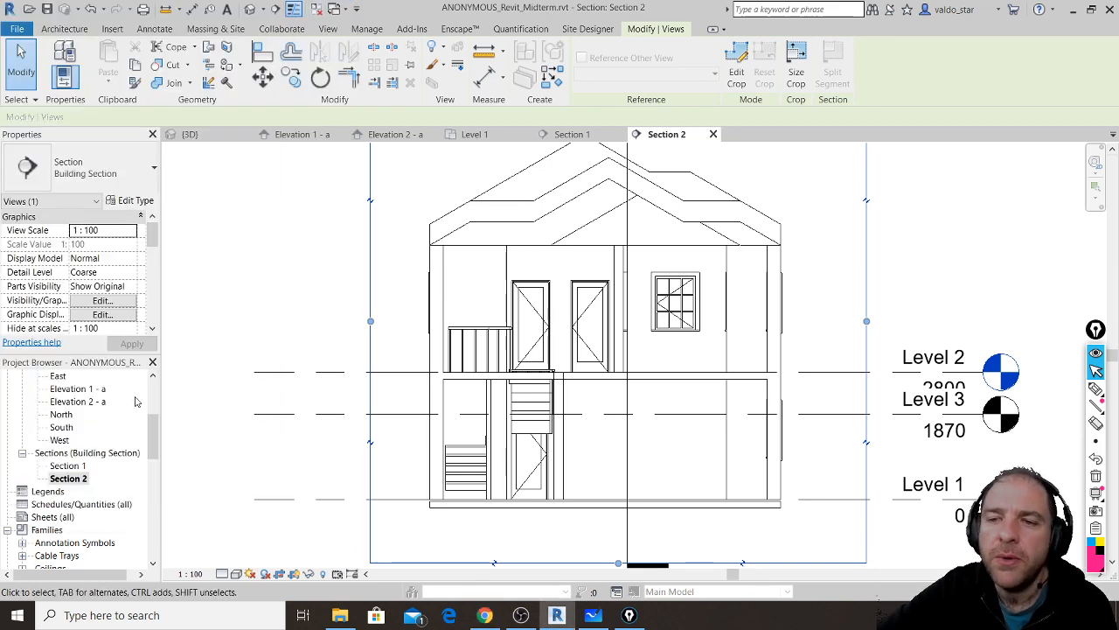
pyautogui.scroll(4, 118, 433)
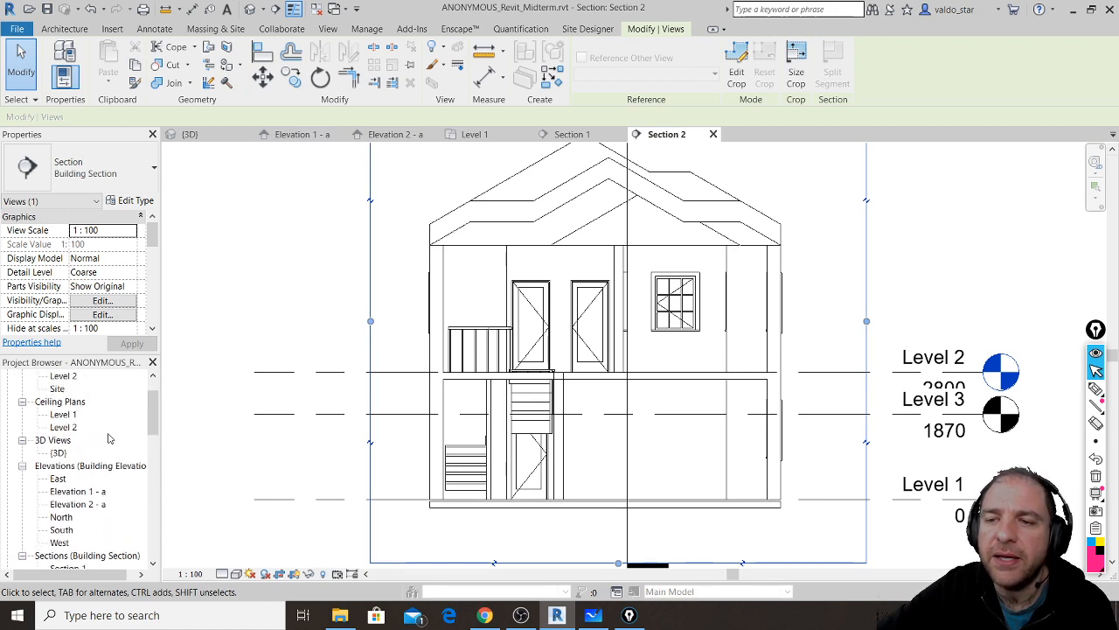
pyautogui.scroll(2, 74, 404)
pyautogui.doubleClick(65, 403)
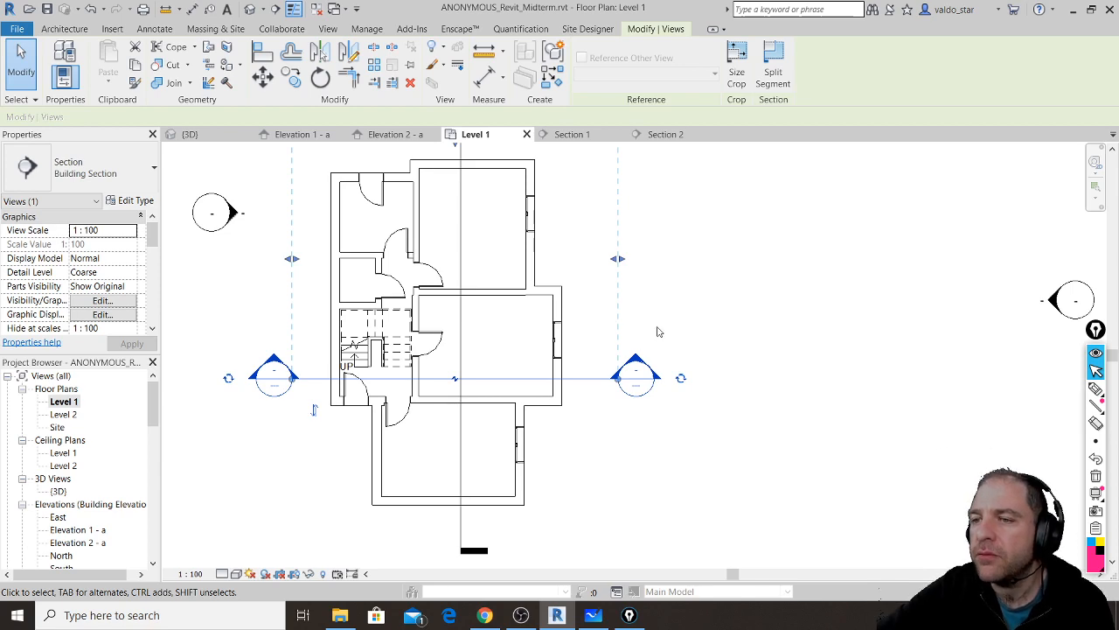
pyautogui.moveTo(659, 331); pyautogui.dragTo(780, 388, button='middle')
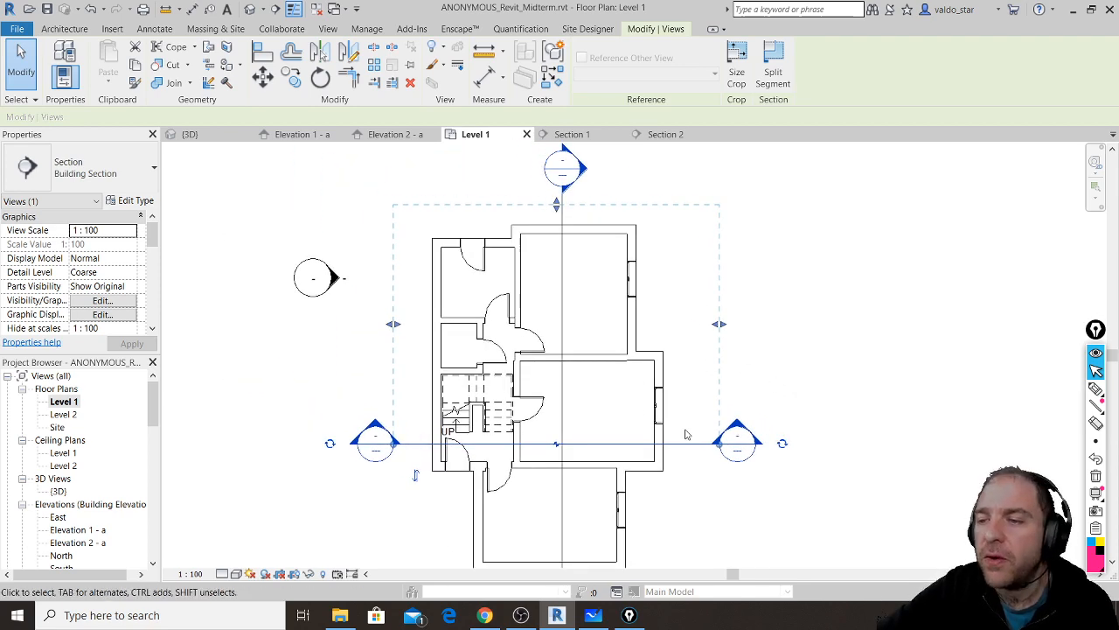
pyautogui.moveTo(686, 434); pyautogui.dragTo(679, 392, button='middle')
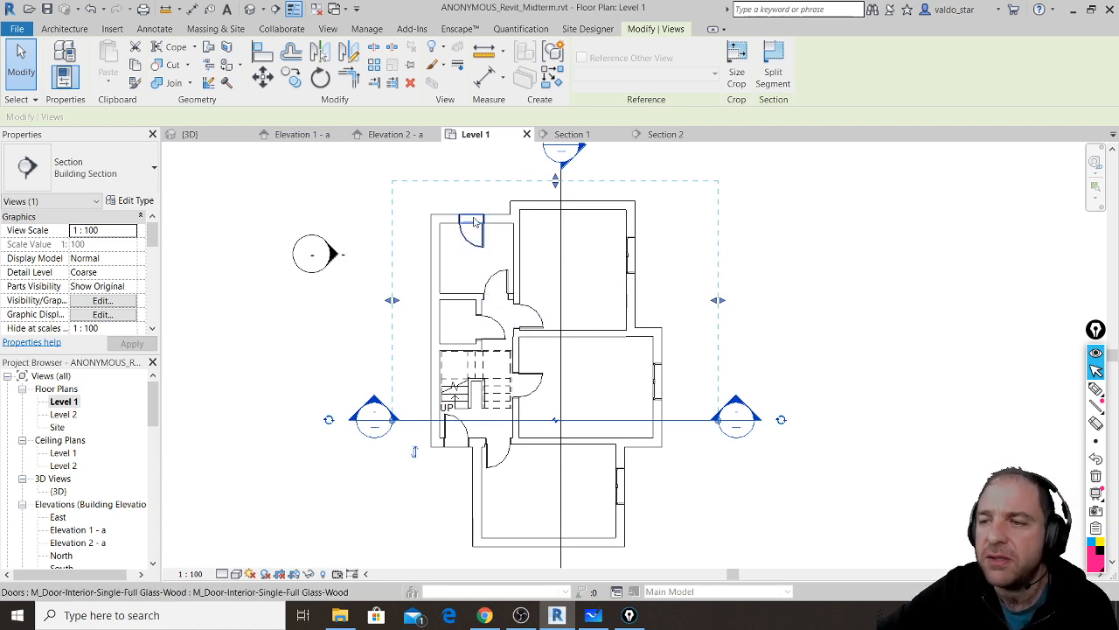
pyautogui.scroll(2, 472, 205)
pyautogui.scroll(-3, 477, 224)
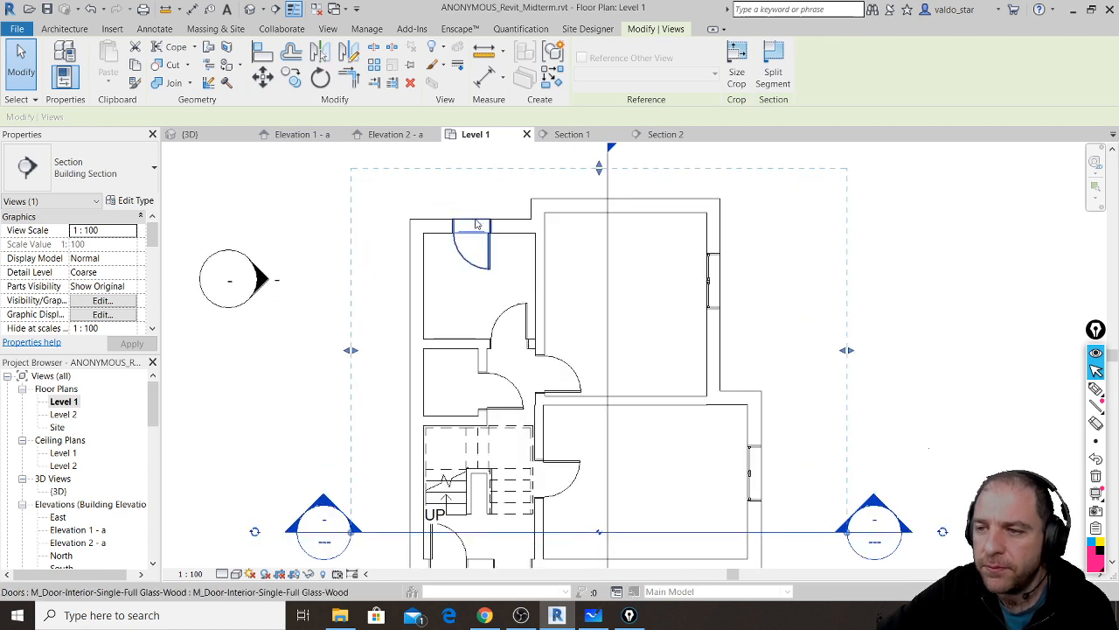
pyautogui.moveTo(527, 253); pyautogui.dragTo(514, 255, button='middle')
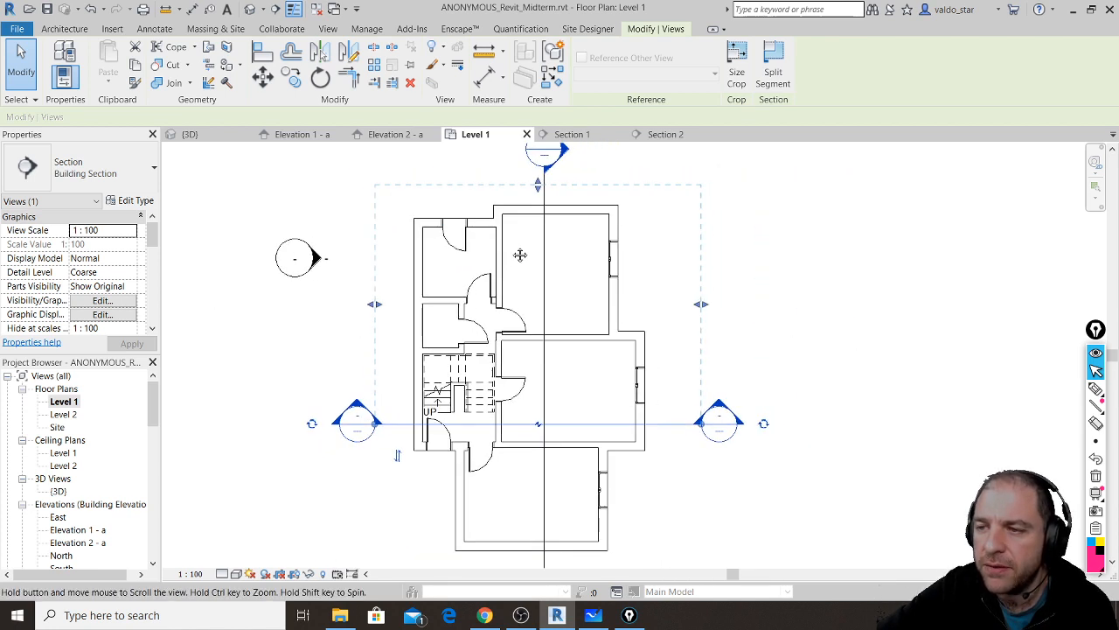
# - Sketch a straight north-south cut with the screen pen through two interior doors, facing east, marking them and crossing out the missed north exterior door
pyautogui.click(1096, 389)
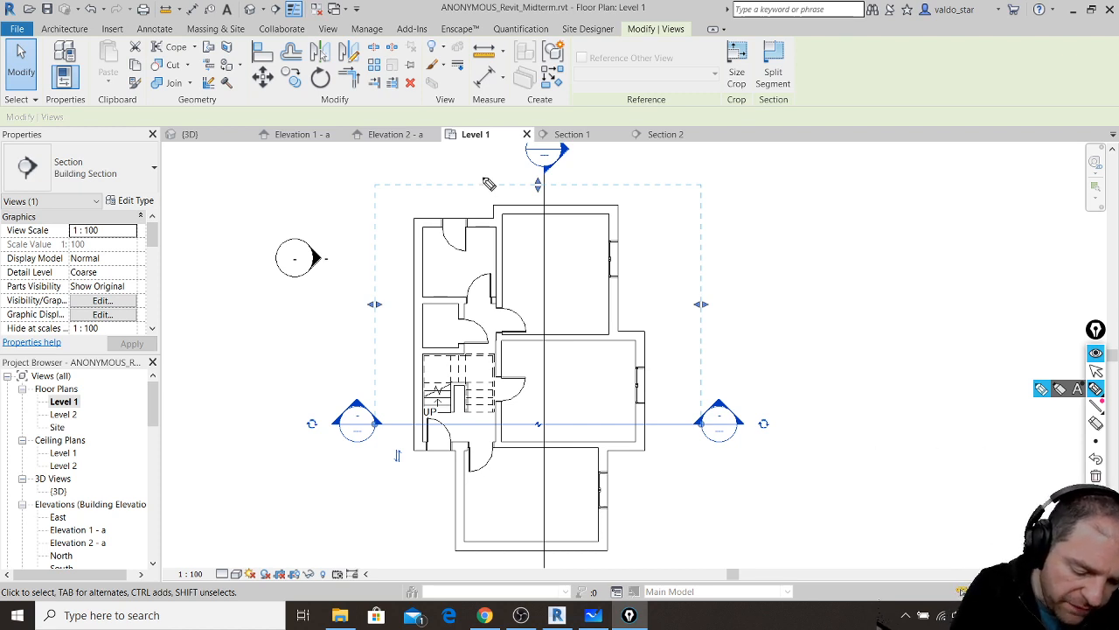
pyautogui.moveTo(484, 175); pyautogui.dragTo(476, 589)
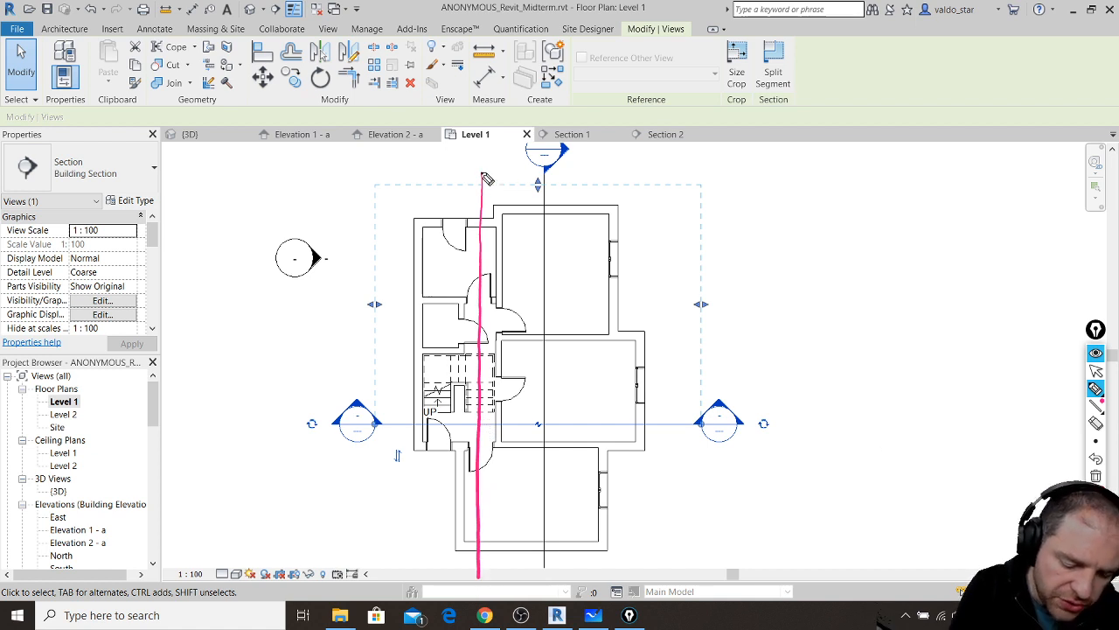
pyautogui.moveTo(475, 171); pyautogui.dragTo(498, 178)
pyautogui.moveTo(477, 573); pyautogui.dragTo(505, 571)
pyautogui.moveTo(498, 561); pyautogui.dragTo(498, 582)
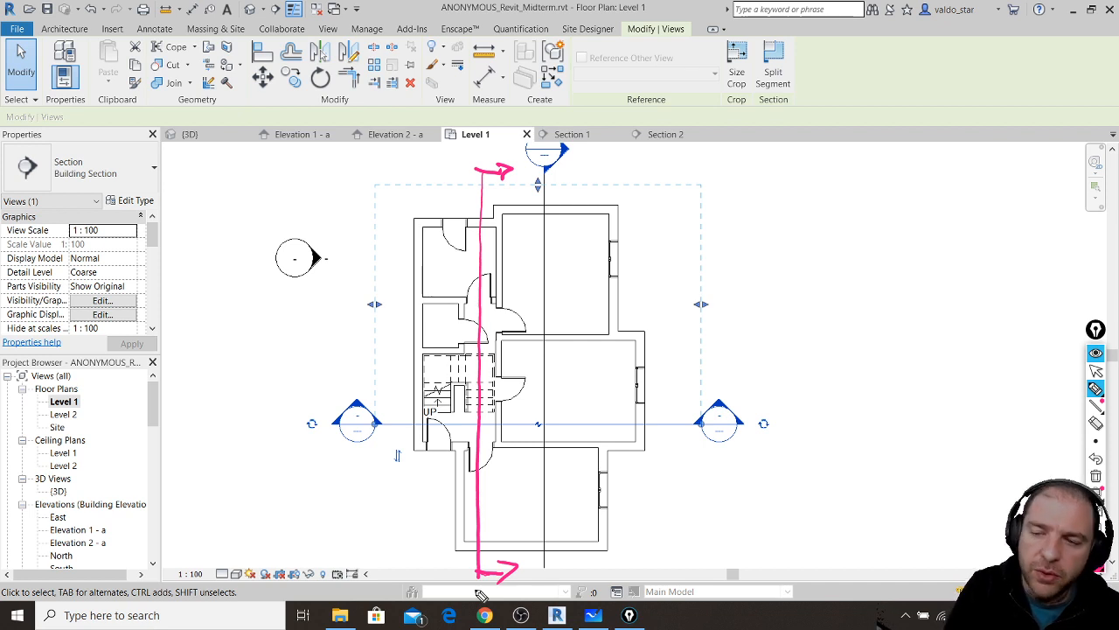
pyautogui.moveTo(483, 451)
pyautogui.mouseDown()
pyautogui.moveTo(475, 448)
pyautogui.moveTo(498, 448)
pyautogui.mouseUp()
pyautogui.moveTo(466, 298); pyautogui.dragTo(496, 298)
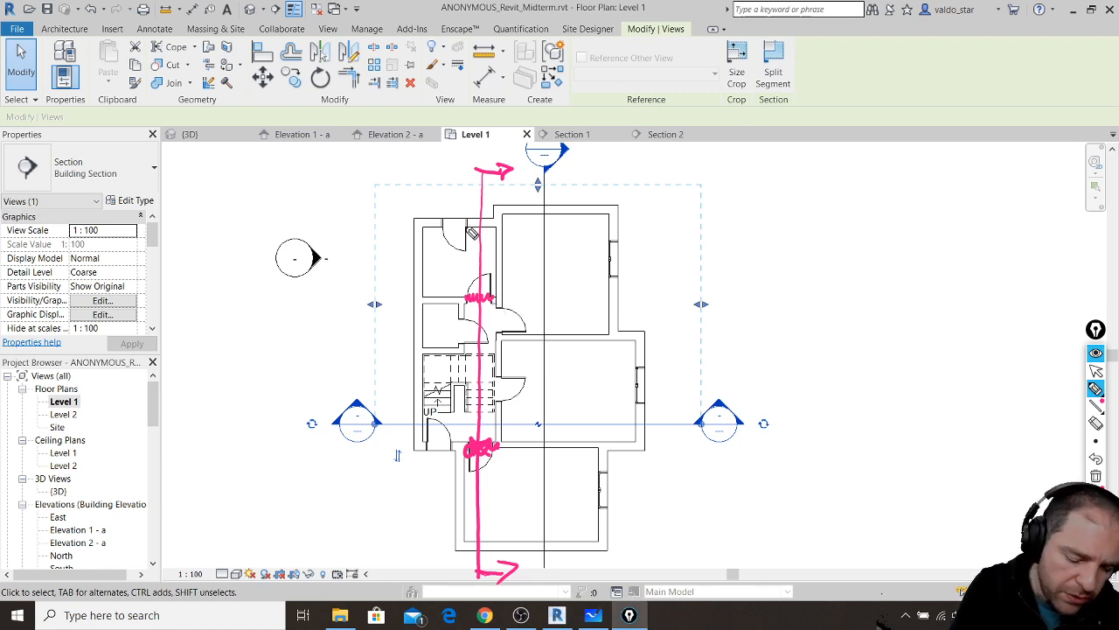
pyautogui.moveTo(443, 203)
pyautogui.mouseDown()
pyautogui.moveTo(474, 238)
pyautogui.moveTo(471, 194)
pyautogui.mouseUp()
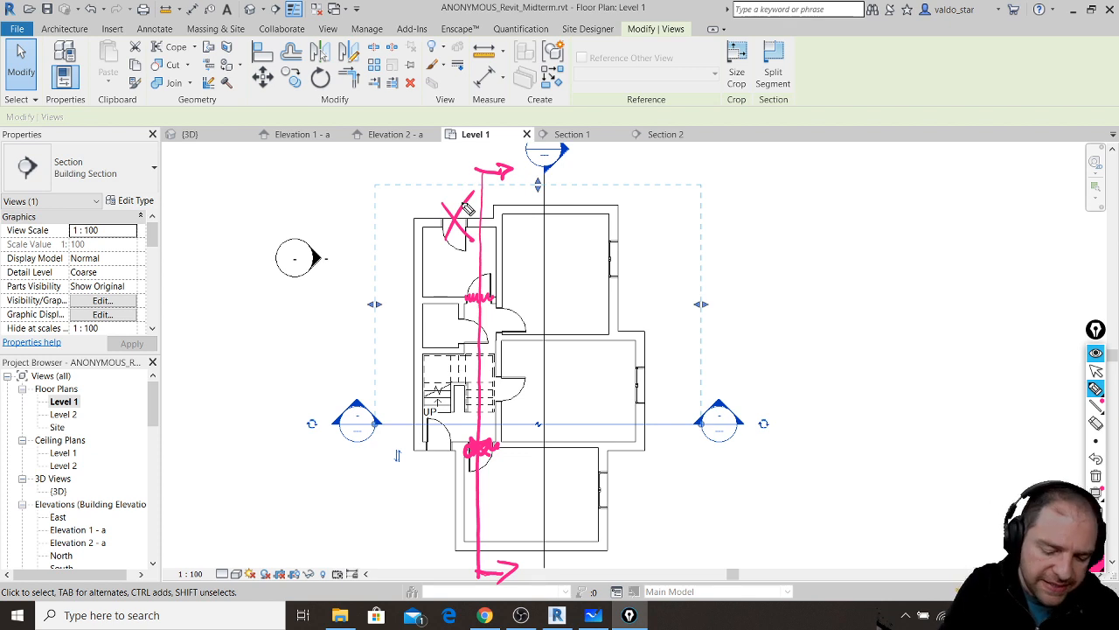
pyautogui.moveTo(467, 207)
pyautogui.mouseDown()
pyautogui.moveTo(450, 234)
pyautogui.moveTo(476, 432)
pyautogui.moveTo(456, 553)
pyautogui.moveTo(521, 556)
pyautogui.mouseUp()
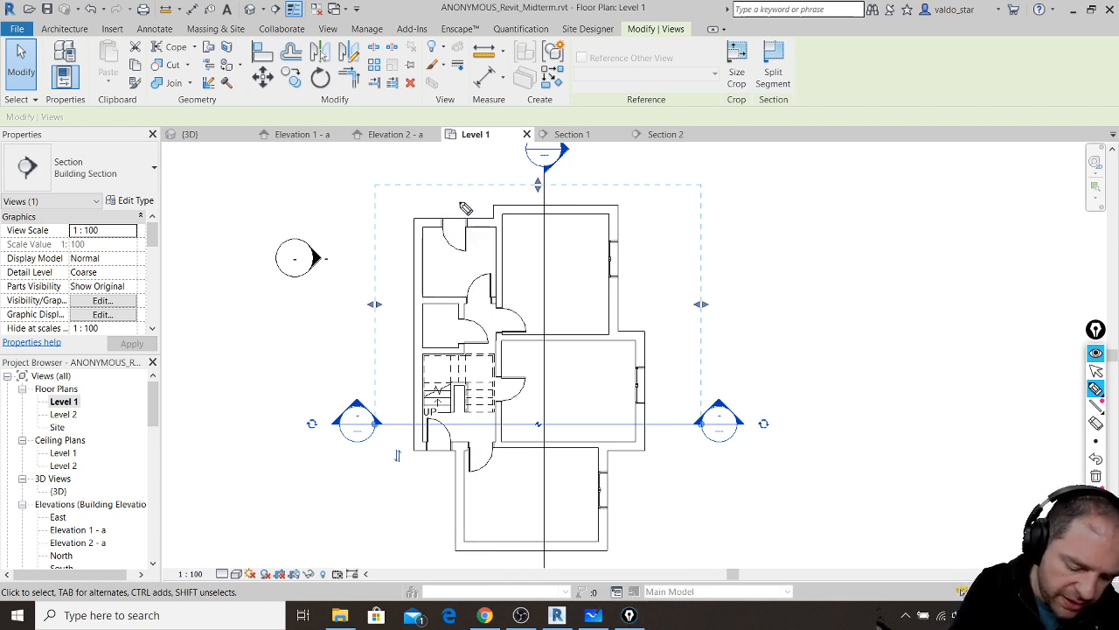
# - Sketch an alternative straight cut through the north exterior door and the door by the stairs, crossing out the two missed interior doors
pyautogui.moveTo(454, 195)
pyautogui.mouseDown()
pyautogui.moveTo(446, 502)
pyautogui.moveTo(481, 512)
pyautogui.mouseUp()
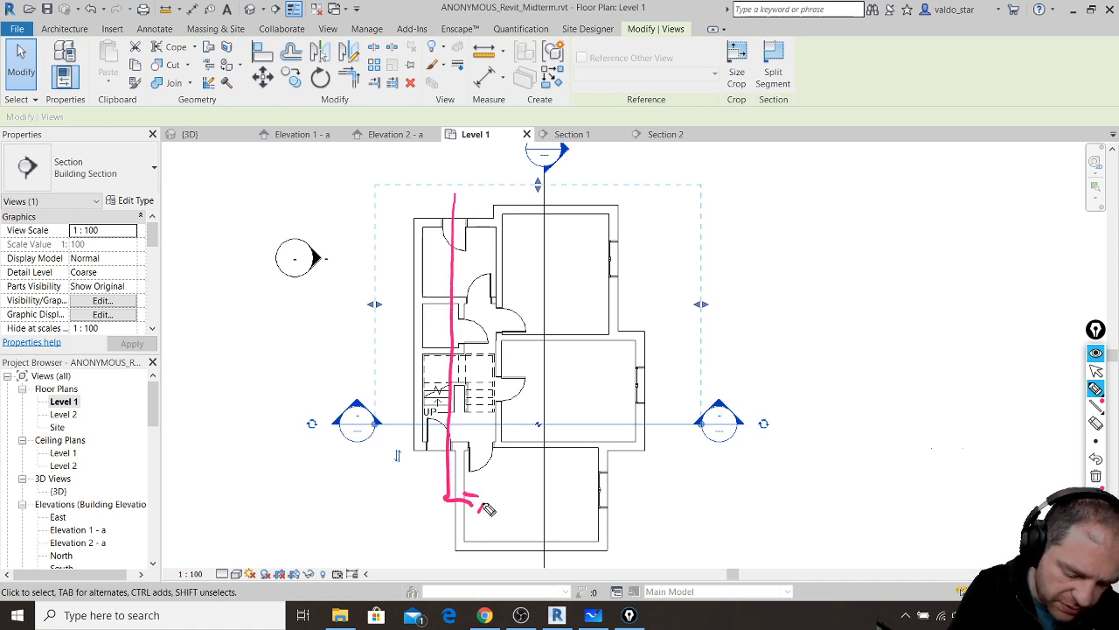
pyautogui.moveTo(455, 191)
pyautogui.mouseDown()
pyautogui.moveTo(463, 207)
pyautogui.moveTo(447, 218)
pyautogui.moveTo(468, 224)
pyautogui.mouseUp()
pyautogui.moveTo(495, 281); pyautogui.dragTo(500, 284)
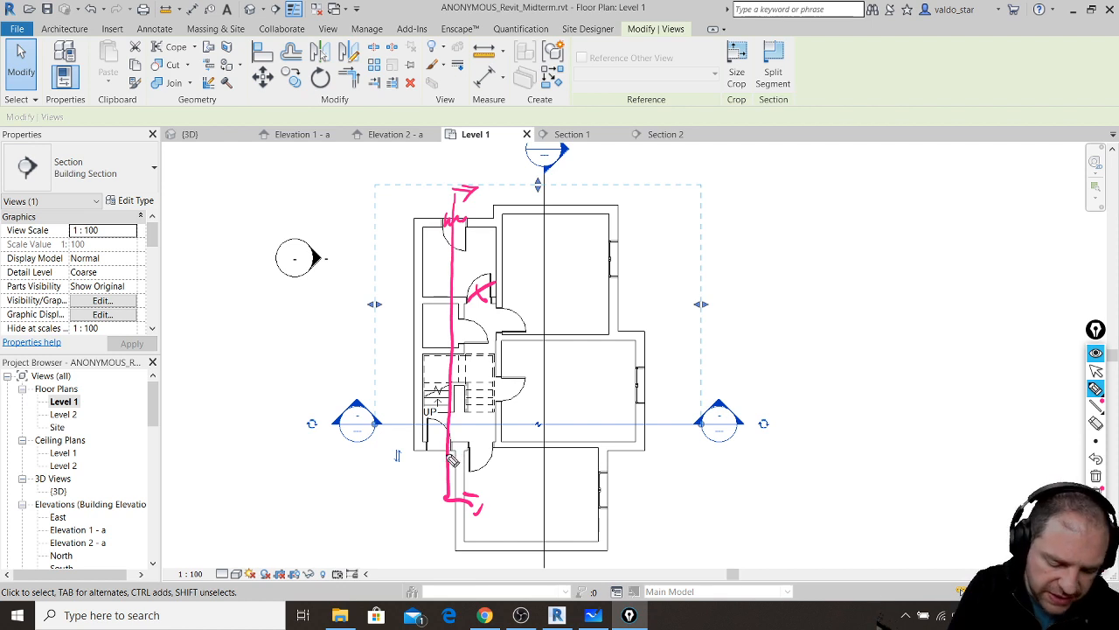
pyautogui.moveTo(430, 446)
pyautogui.mouseDown()
pyautogui.moveTo(493, 444)
pyautogui.moveTo(501, 421)
pyautogui.mouseUp()
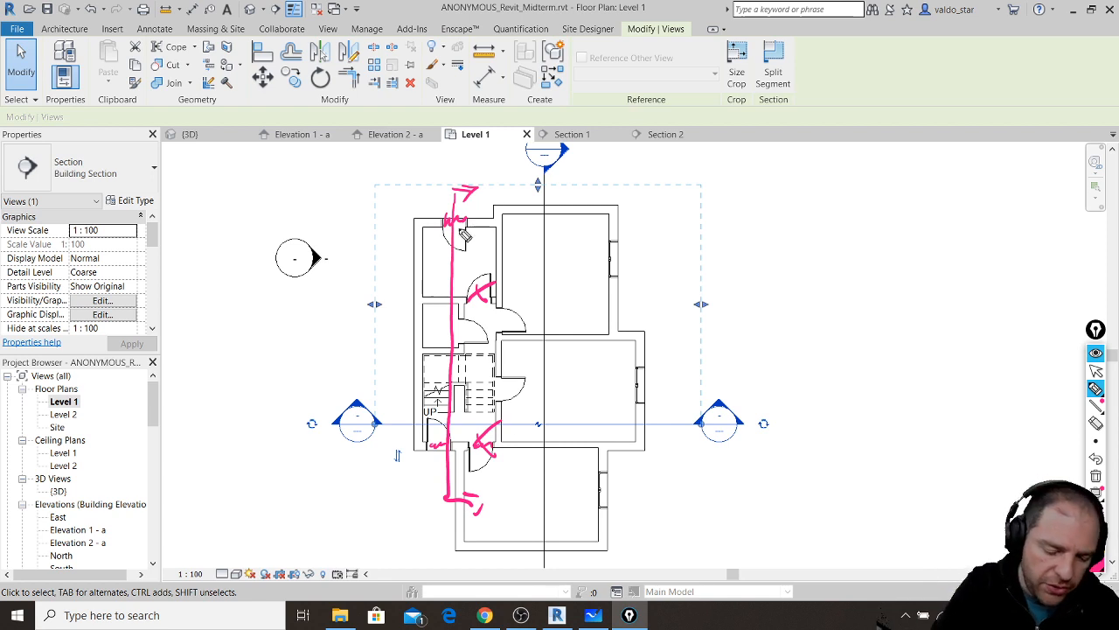
pyautogui.moveTo(460, 231)
pyautogui.mouseDown()
pyautogui.moveTo(464, 199)
pyautogui.moveTo(493, 434)
pyautogui.moveTo(411, 467)
pyautogui.moveTo(457, 501)
pyautogui.mouseUp()
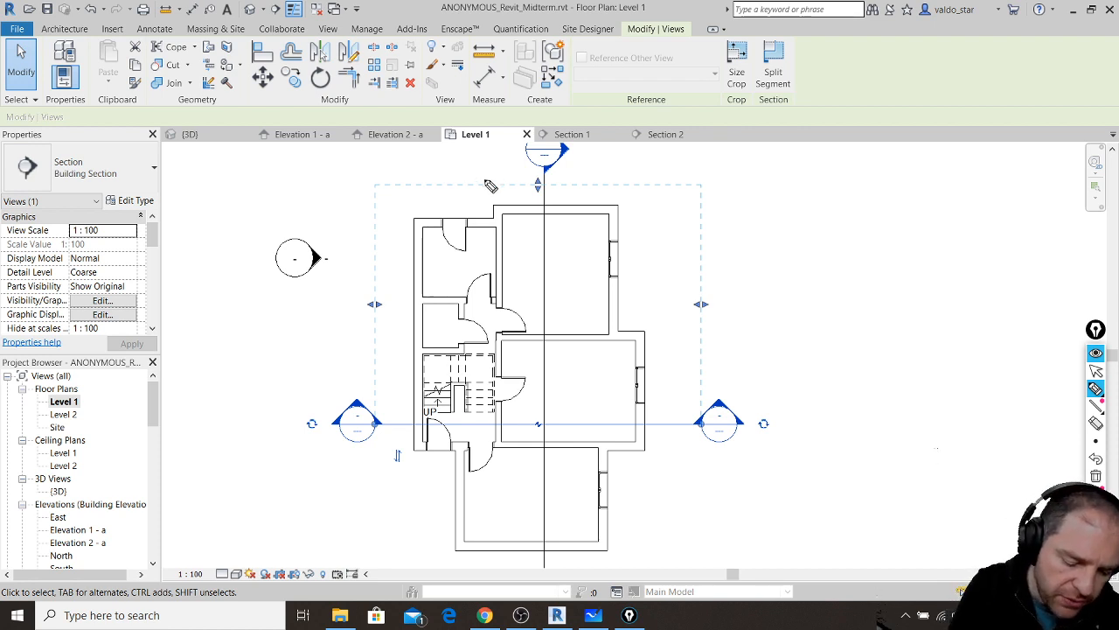
# - Sketch a stepped dash-dot cut facing east that jogs inside the northwest room to pass through all the doors, and clear the annotations
pyautogui.click(455, 170)
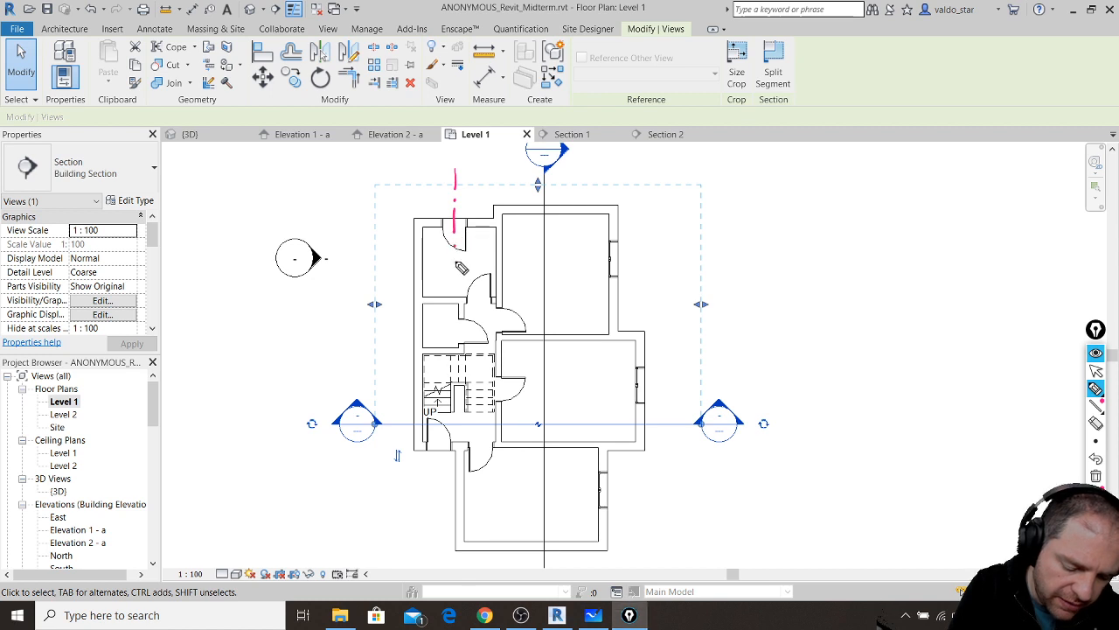
pyautogui.moveTo(454, 257)
pyautogui.mouseDown()
pyautogui.moveTo(453, 272)
pyautogui.moveTo(471, 271)
pyautogui.moveTo(479, 288)
pyautogui.moveTo(478, 560)
pyautogui.moveTo(522, 557)
pyautogui.moveTo(509, 564)
pyautogui.mouseUp()
pyautogui.moveTo(455, 167)
pyautogui.mouseDown()
pyautogui.moveTo(495, 163)
pyautogui.moveTo(490, 171)
pyautogui.mouseUp()
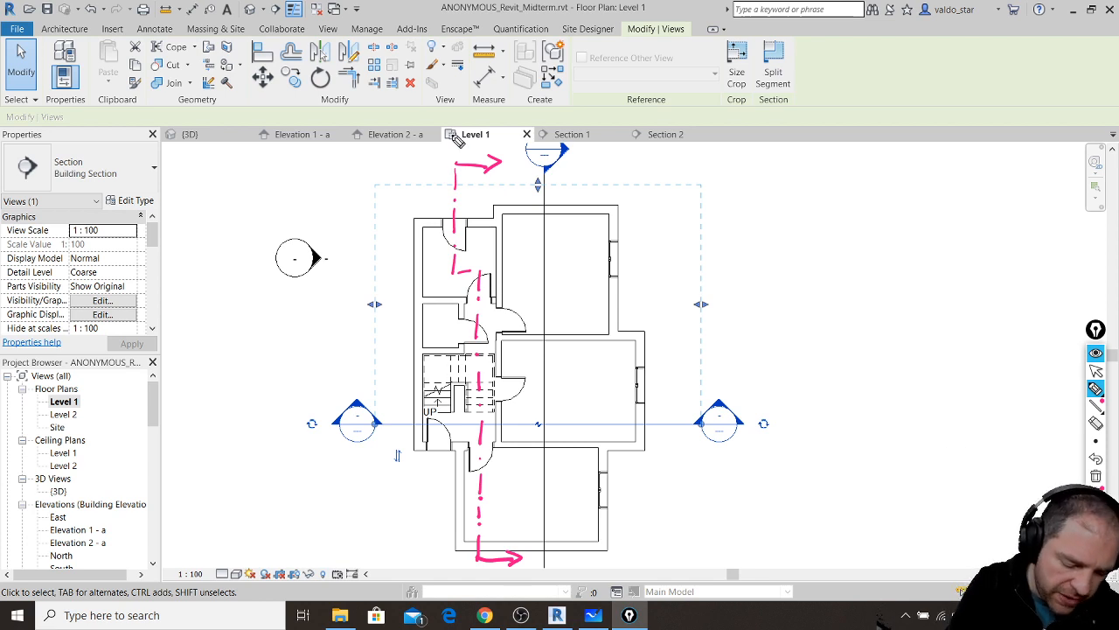
pyautogui.moveTo(457, 105); pyautogui.dragTo(447, 354)
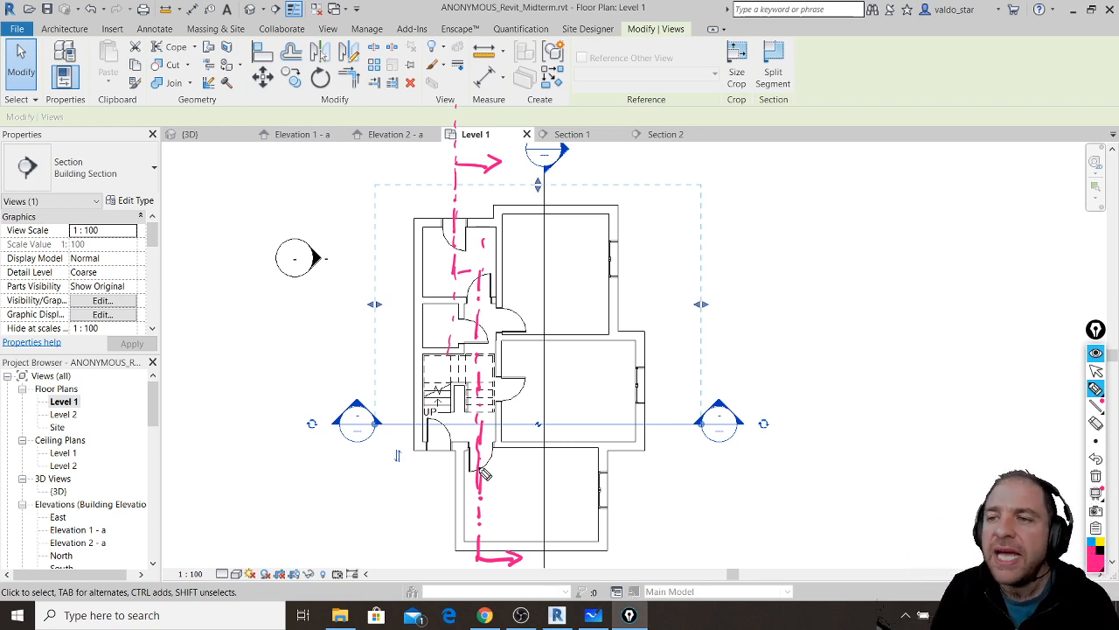
pyautogui.click(1096, 476)
pyautogui.click(1096, 370)
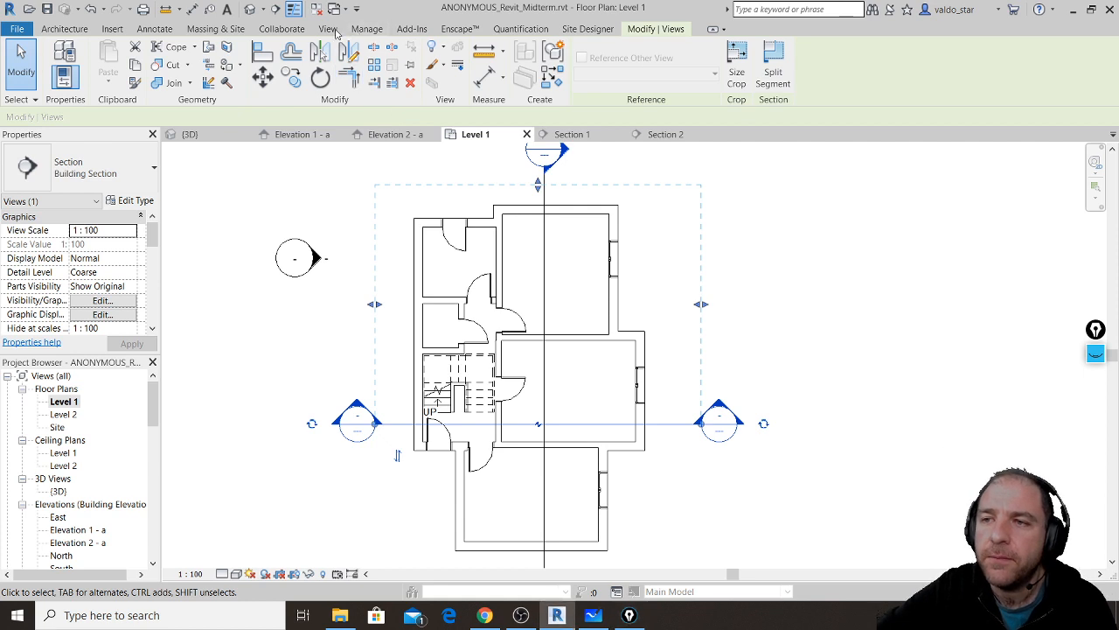
# - Create a vertical section through the interior doors and stairs, from north of the house to its south wall, looking east
pyautogui.click(333, 31)
pyautogui.click(445, 61)
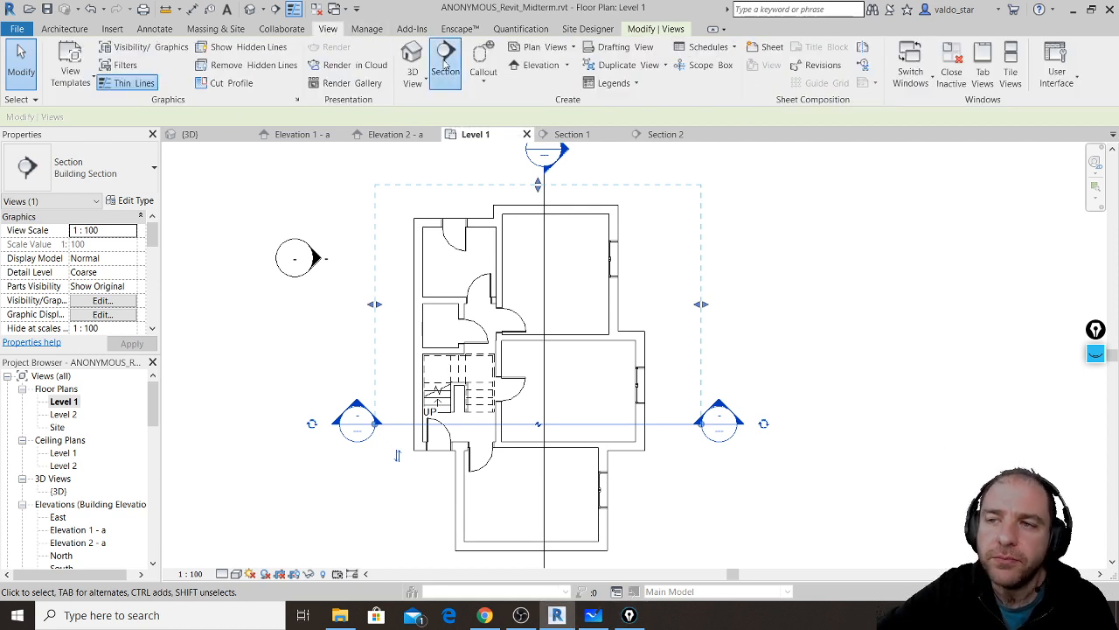
pyautogui.click(481, 150)
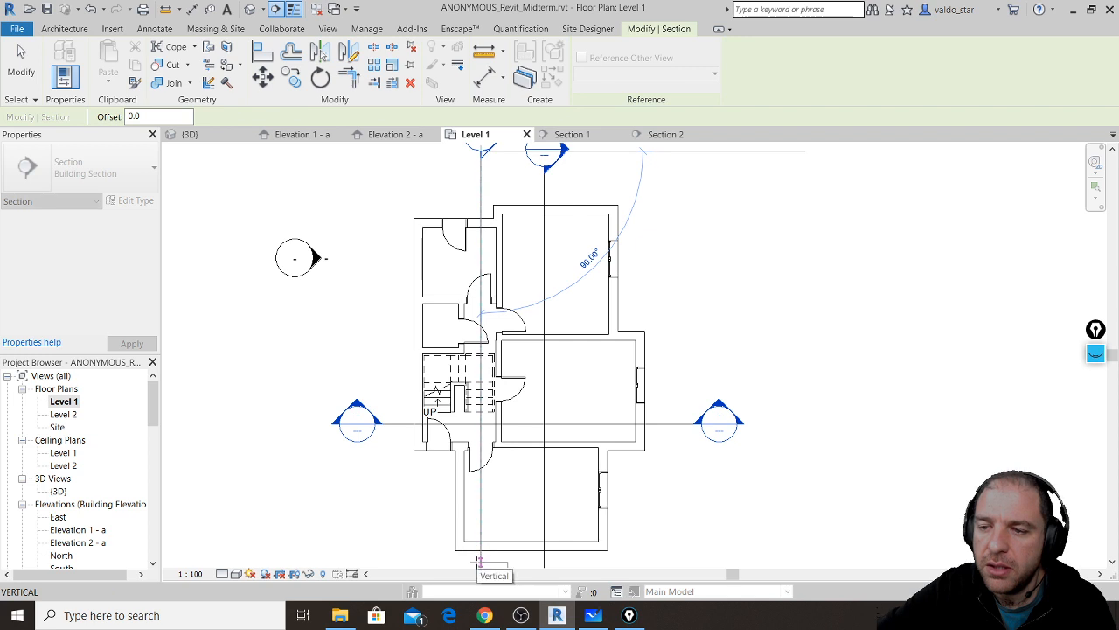
pyautogui.click(480, 551)
pyautogui.scroll(-1, 516, 448)
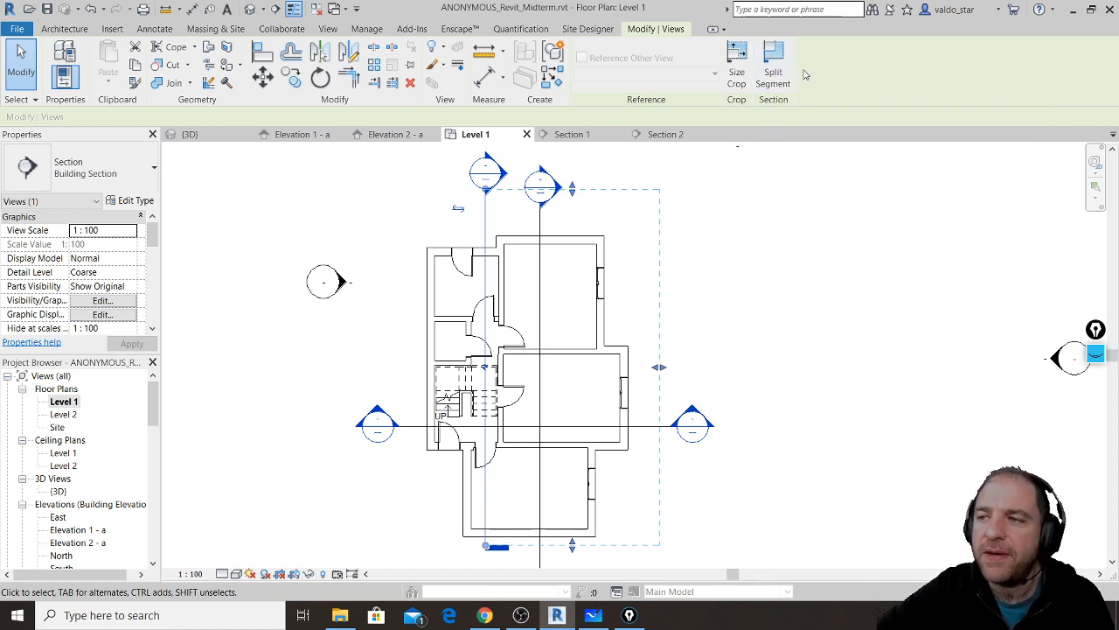
# - Draw an arrow with the screen pen pointing at the Split Segment command and return to the normal pointer
pyautogui.click(1096, 357)
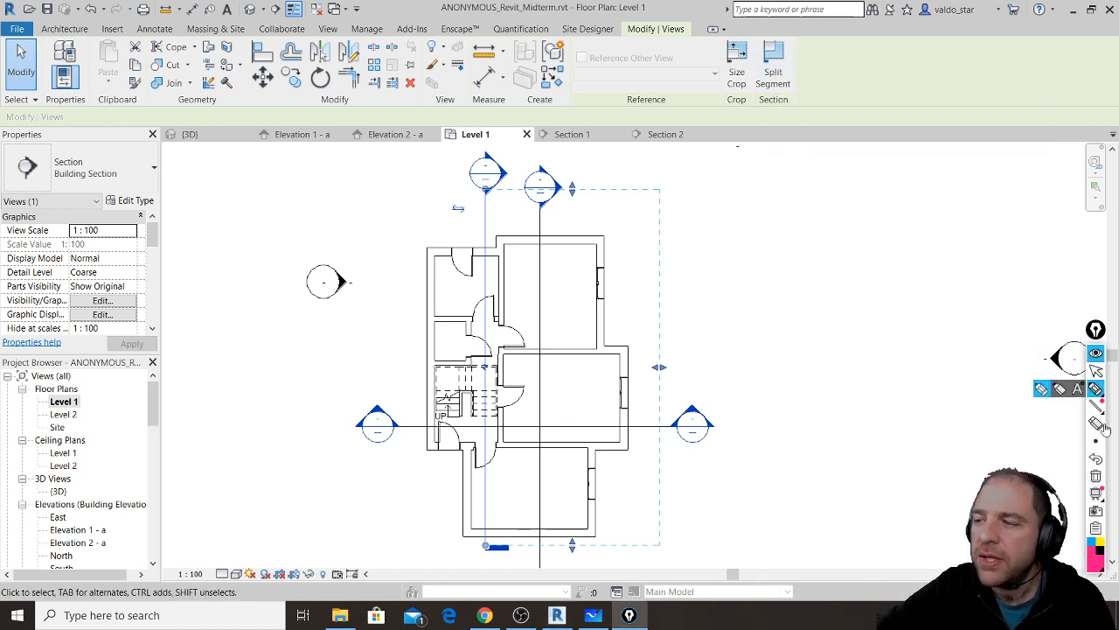
pyautogui.click(1096, 389)
pyautogui.moveTo(822, 185)
pyautogui.mouseDown()
pyautogui.moveTo(780, 96)
pyautogui.moveTo(787, 123)
pyautogui.moveTo(813, 114)
pyautogui.mouseUp()
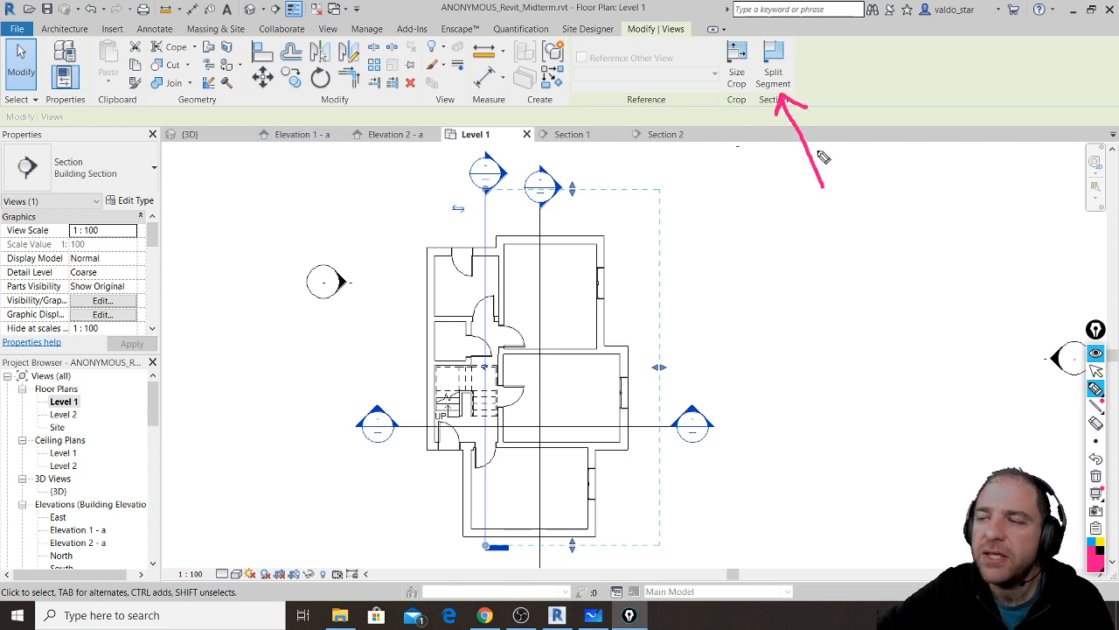
pyautogui.click(1097, 370)
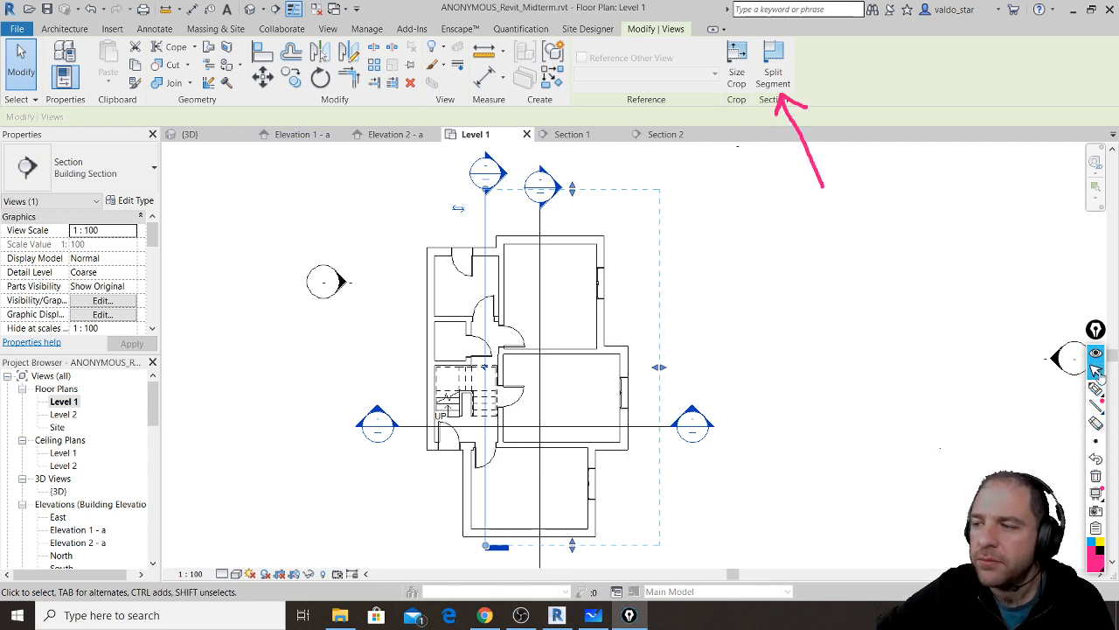
# - Split the new section line inside the northwest room with Split Segment, offset its southern part to the east, and exit the command
pyautogui.click(773, 70)
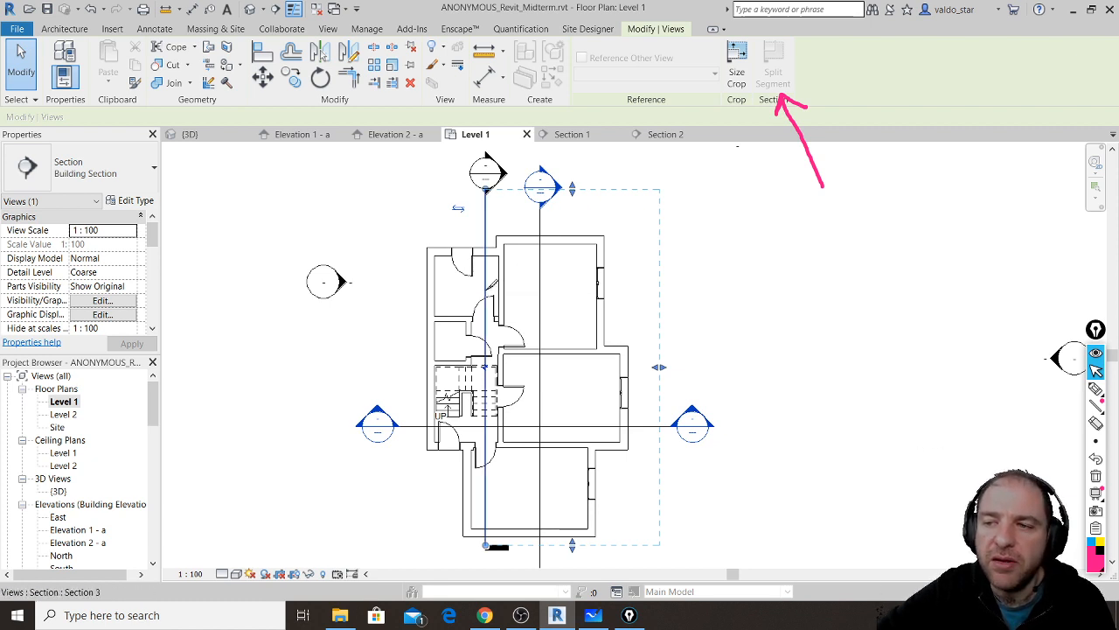
pyautogui.click(486, 287)
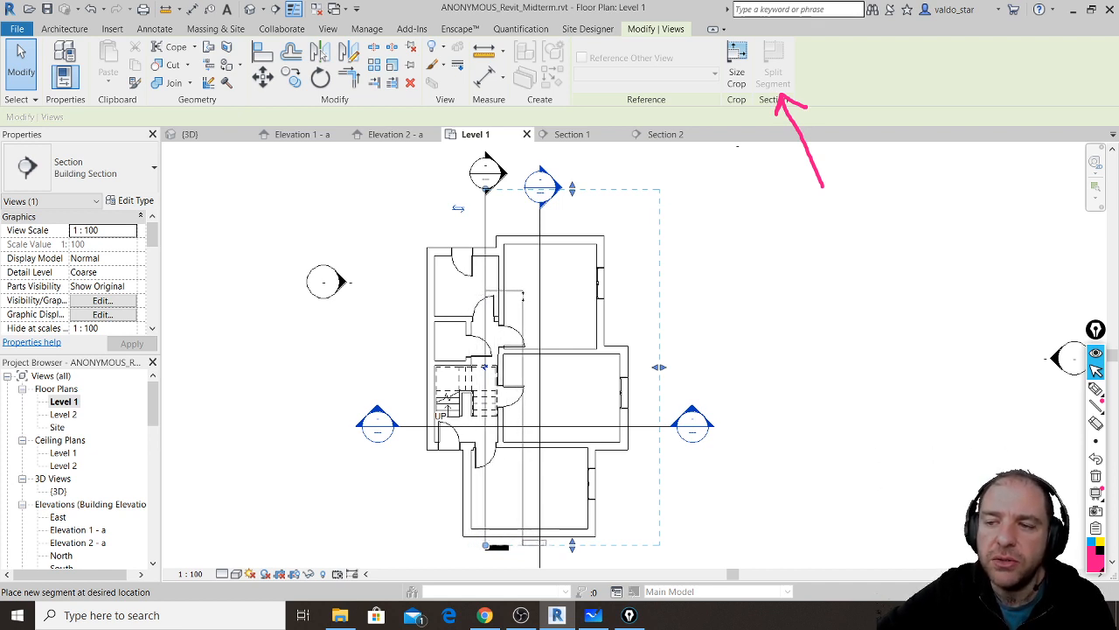
pyautogui.click(512, 297)
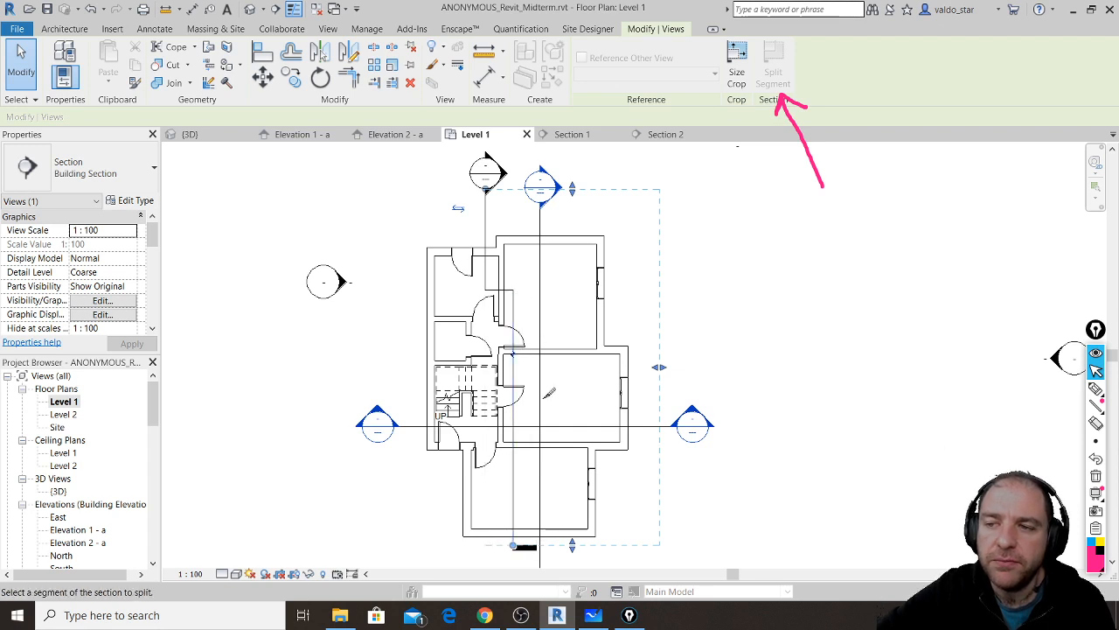
pyautogui.press('Escape')
pyautogui.press('Escape')
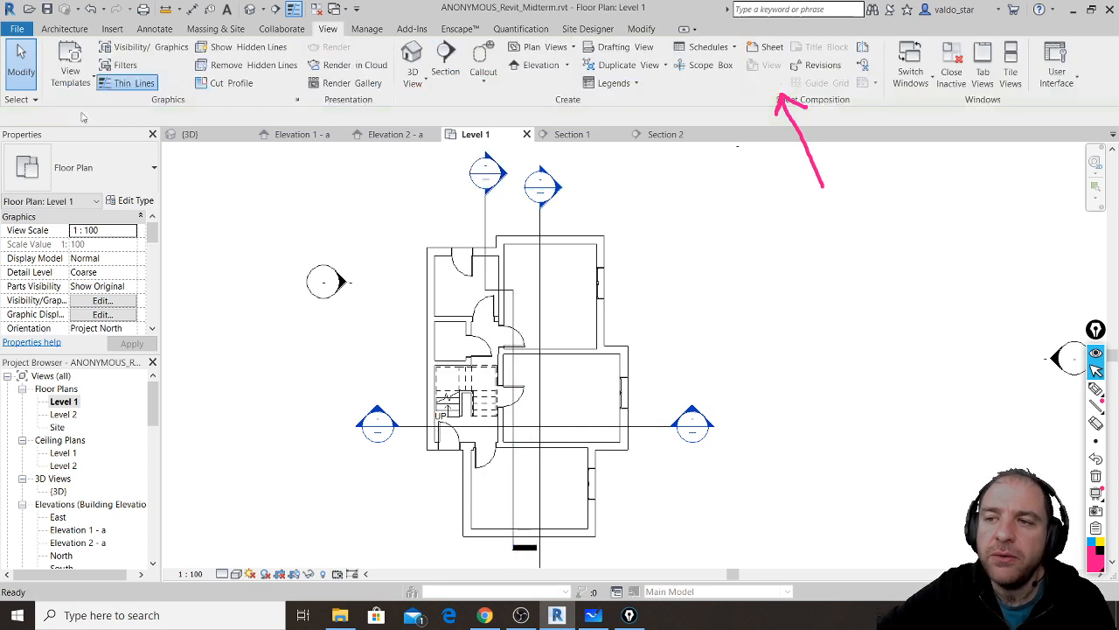
# - Move the split section's northern segment west through the exterior door and its southern segment west through the interior doors, fine-tuning the jog between them
pyautogui.click(486, 231)
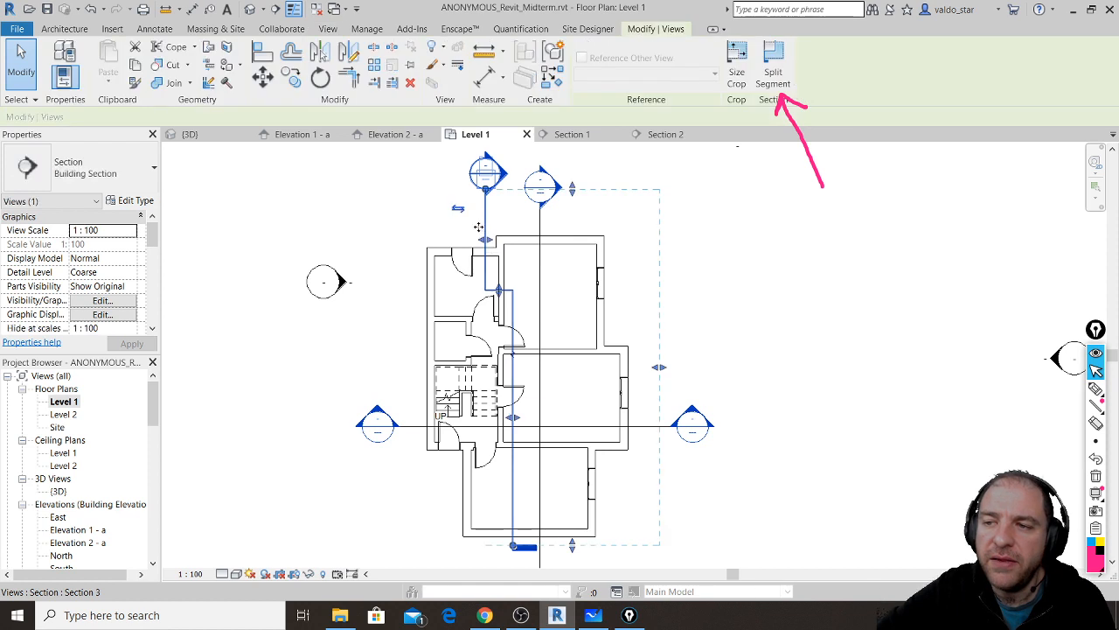
pyautogui.moveTo(486, 242); pyautogui.dragTo(464, 240)
pyautogui.moveTo(511, 420); pyautogui.dragTo(487, 418)
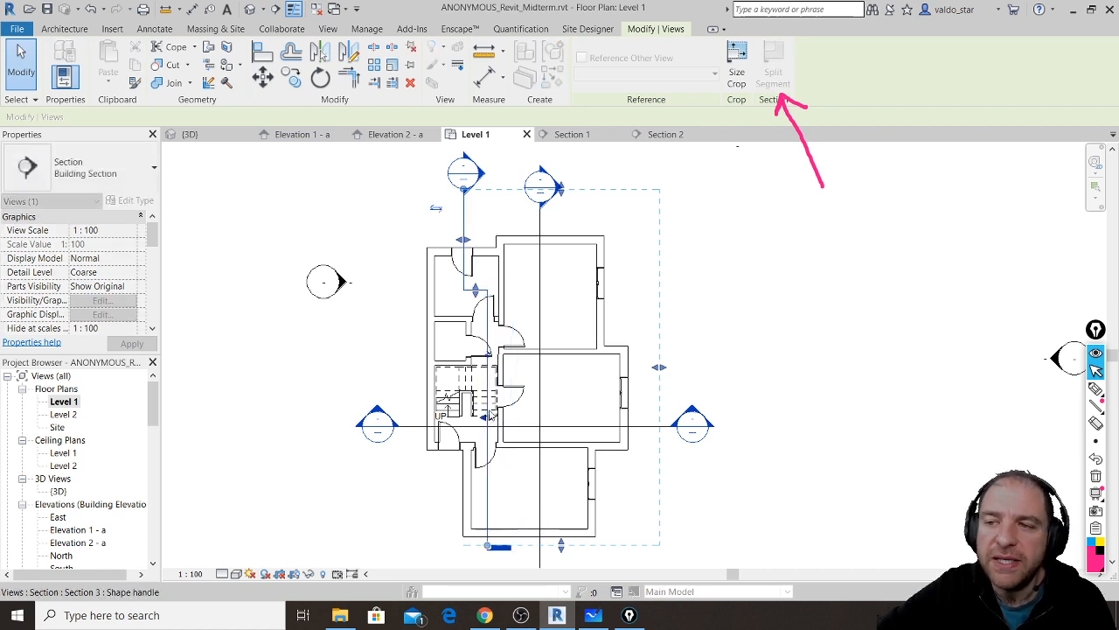
pyautogui.moveTo(476, 292)
pyautogui.mouseDown()
pyautogui.moveTo(476, 306)
pyautogui.moveTo(477, 289)
pyautogui.mouseUp()
pyautogui.click(782, 327)
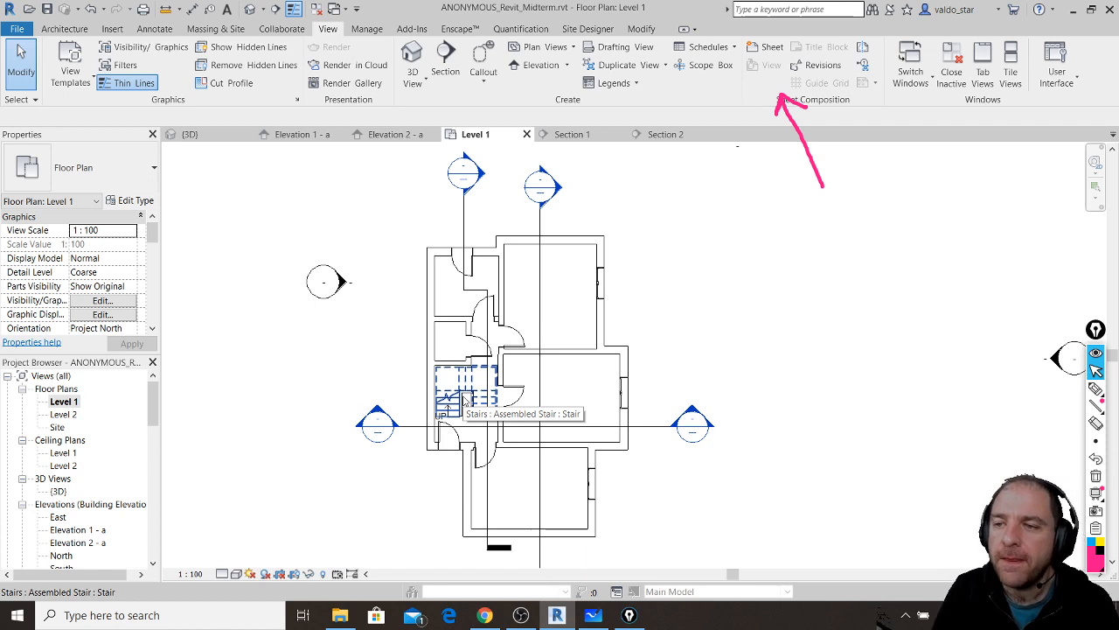
# - Open the Section 3 building section view to check the stepped cut through the house
pyautogui.scroll(-2, 70, 469)
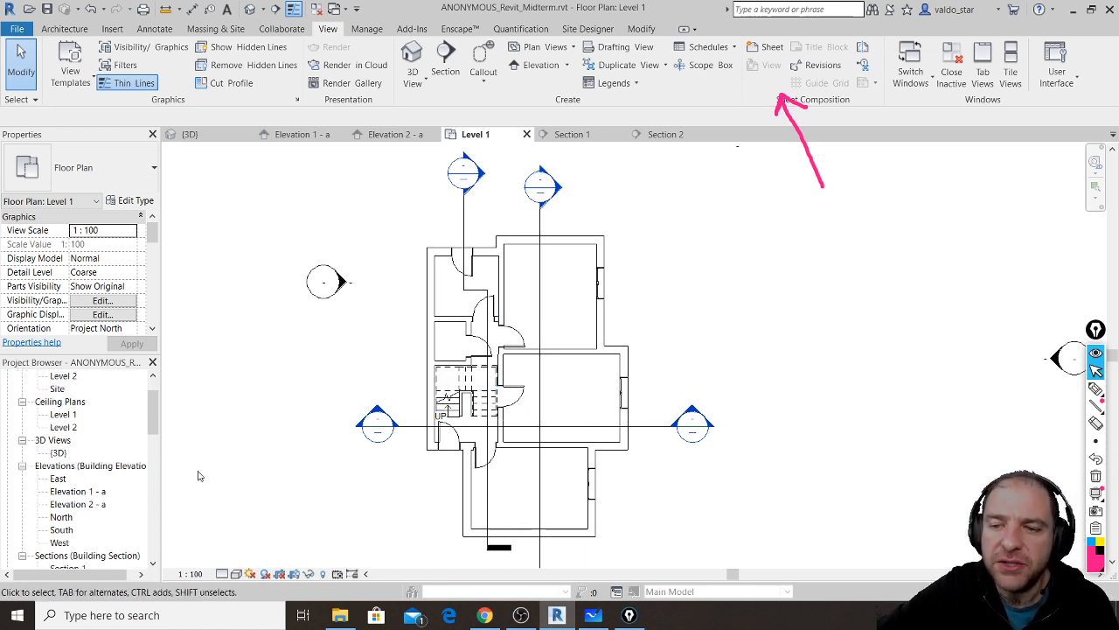
pyautogui.scroll(-3, 88, 490)
pyautogui.click(68, 504)
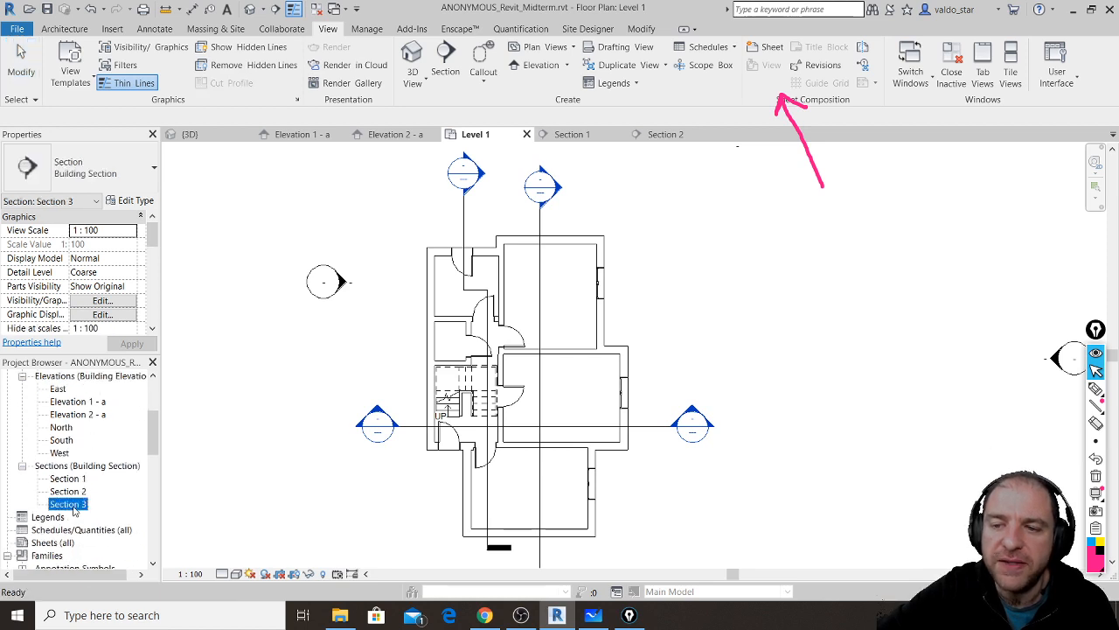
pyautogui.doubleClick(74, 507)
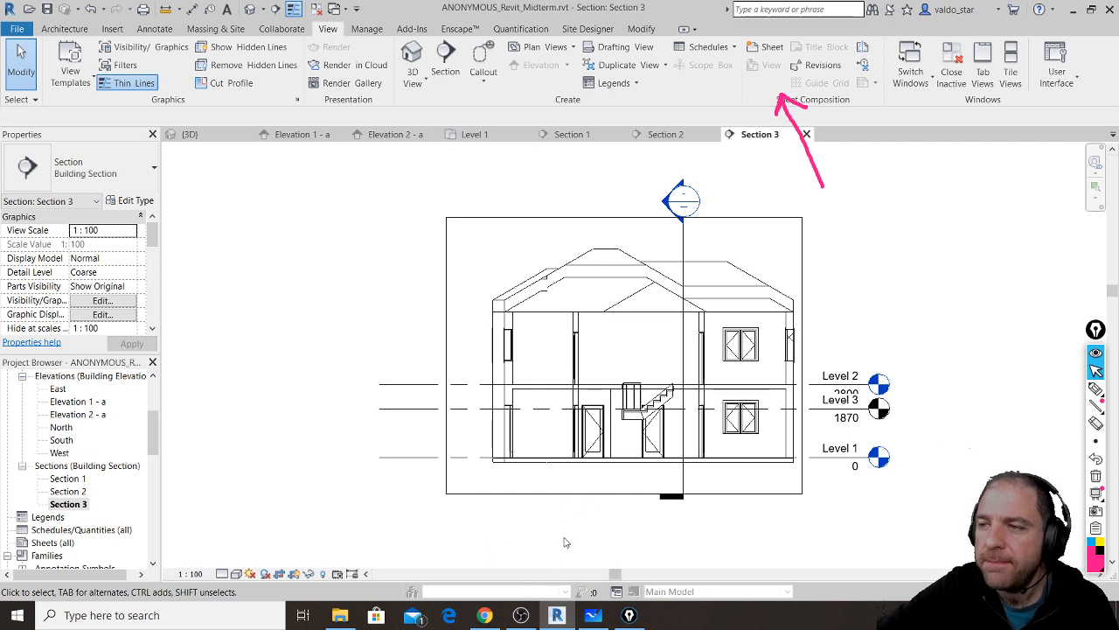
# - Clear the pen arrow from the screen, then check the YouTube live chat in Chrome and return to Revit
pyautogui.click(1096, 476)
pyautogui.click(1096, 371)
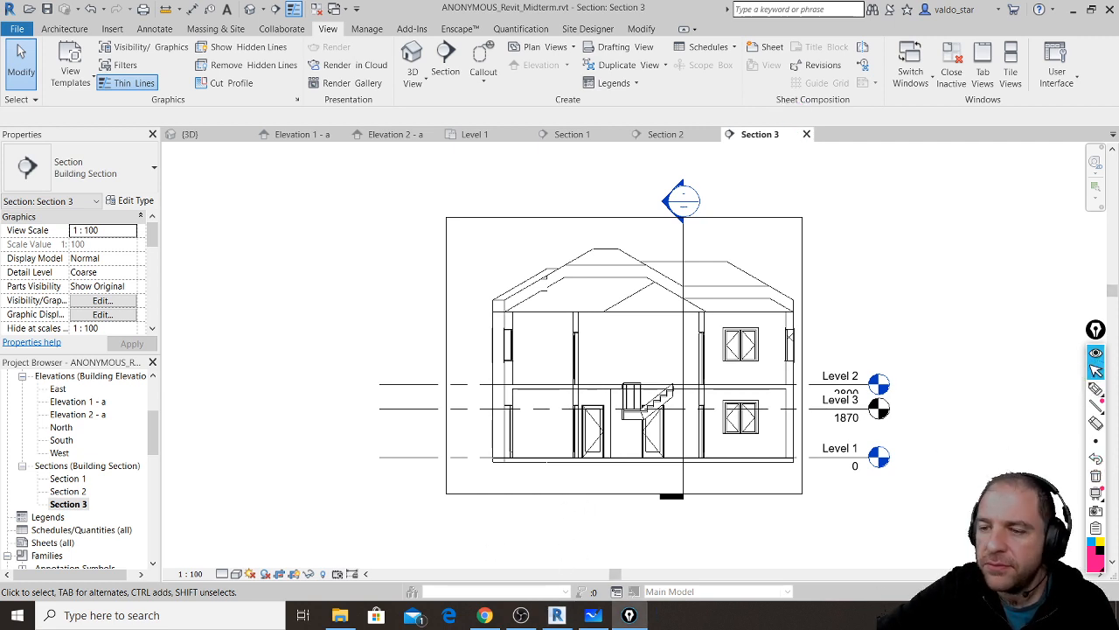
pyautogui.click(483, 617)
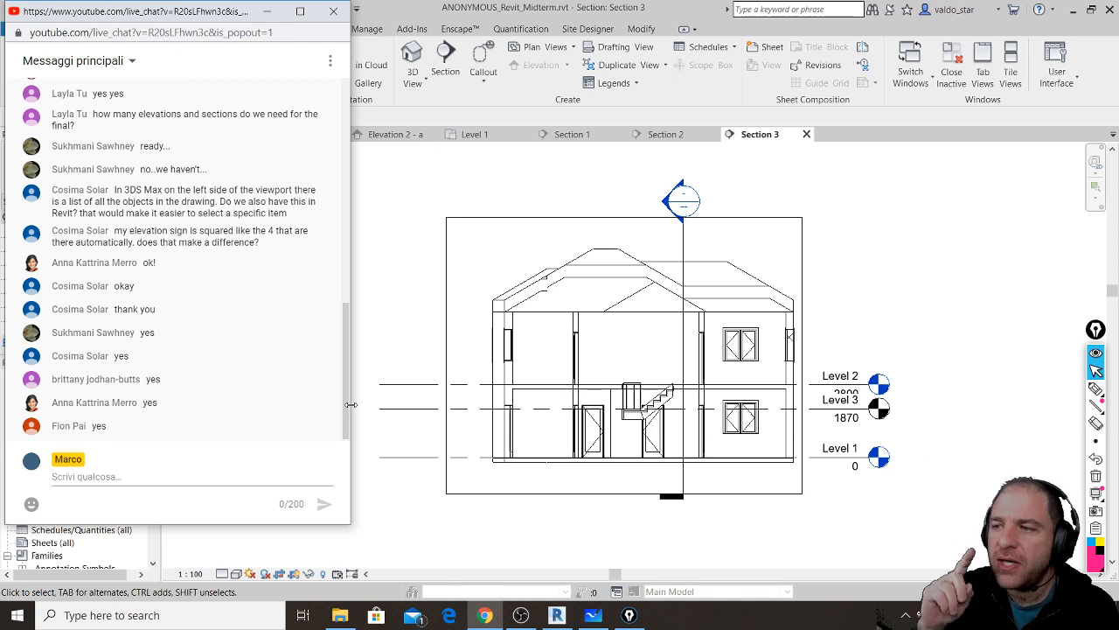
pyautogui.click(455, 184)
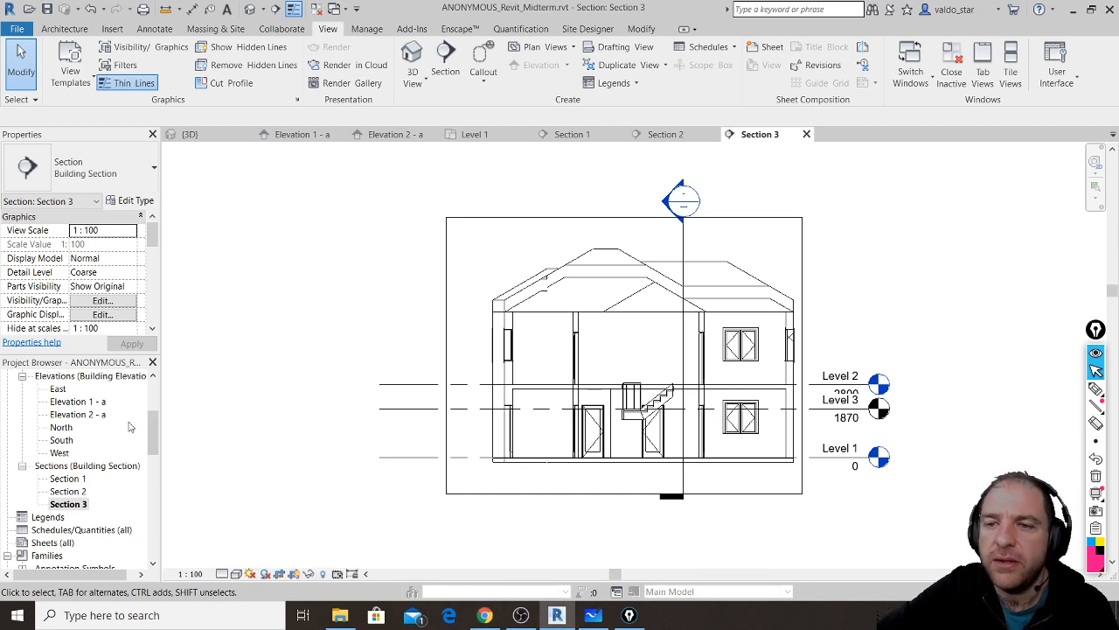
# - Reopen the Level 1 floor plan
pyautogui.scroll(3, 129, 428)
pyautogui.moveTo(154, 410); pyautogui.dragTo(153, 373)
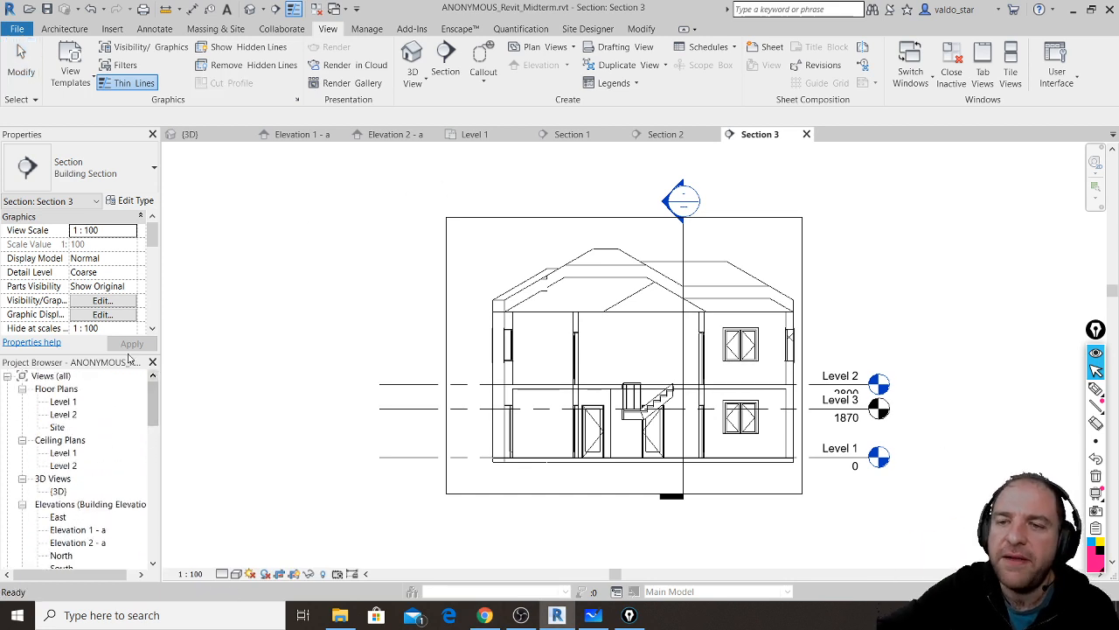
pyautogui.doubleClick(74, 404)
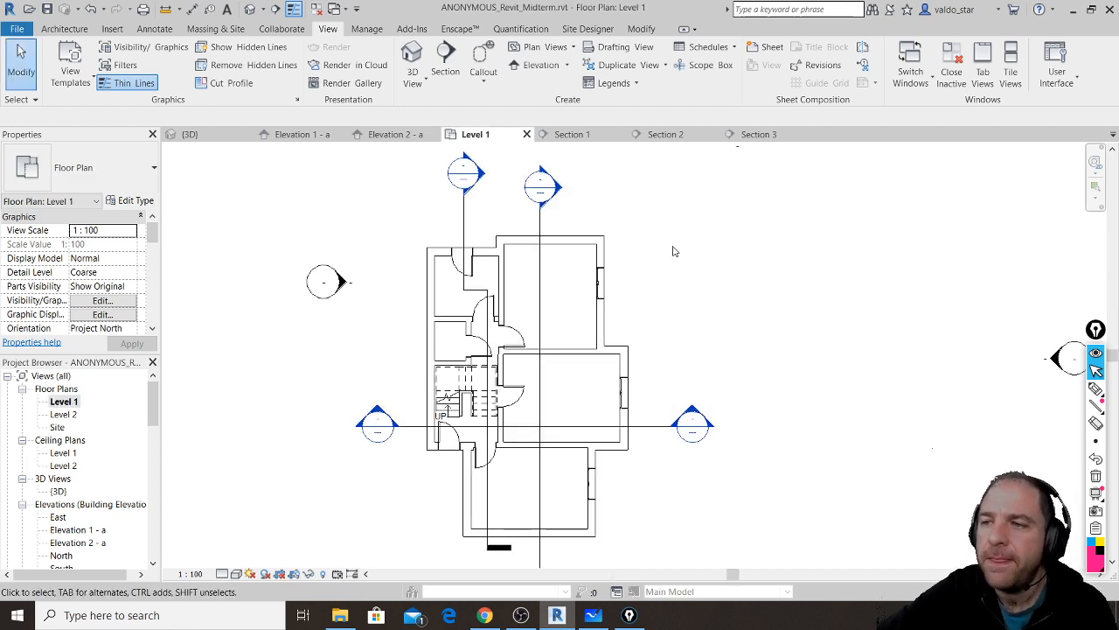
# - Examine the house exterior in the {3D} view, orbiting to inspect the casement windows, the glazed exterior door and the roof
pyautogui.click(214, 140)
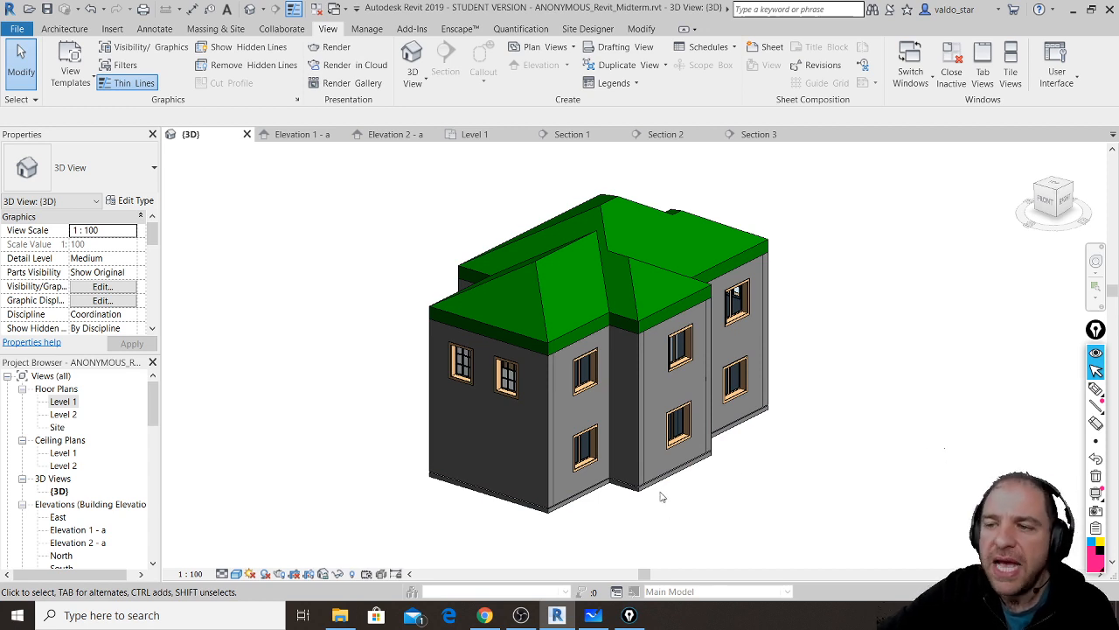
pyautogui.scroll(1, 626, 362)
pyautogui.scroll(10, 627, 359)
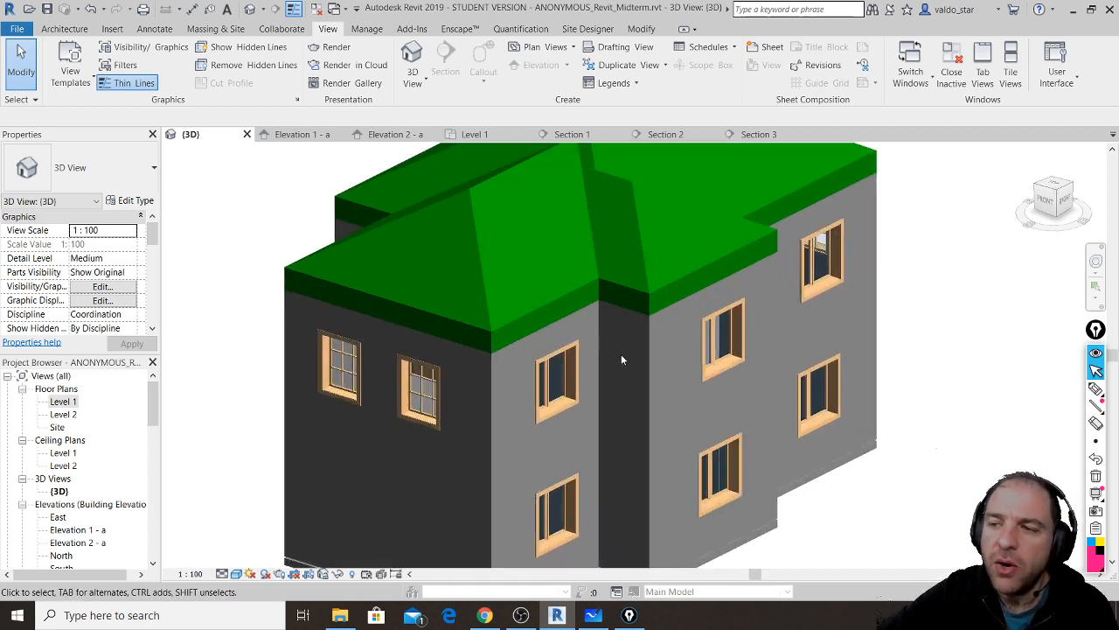
pyautogui.scroll(5, 611, 363)
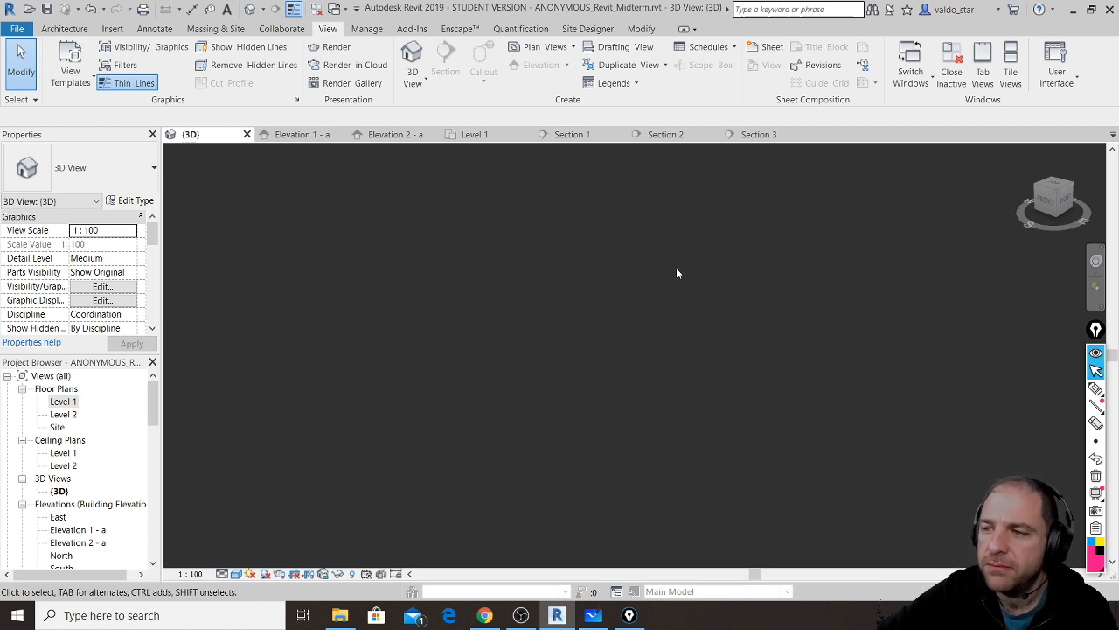
pyautogui.scroll(-10, 678, 271)
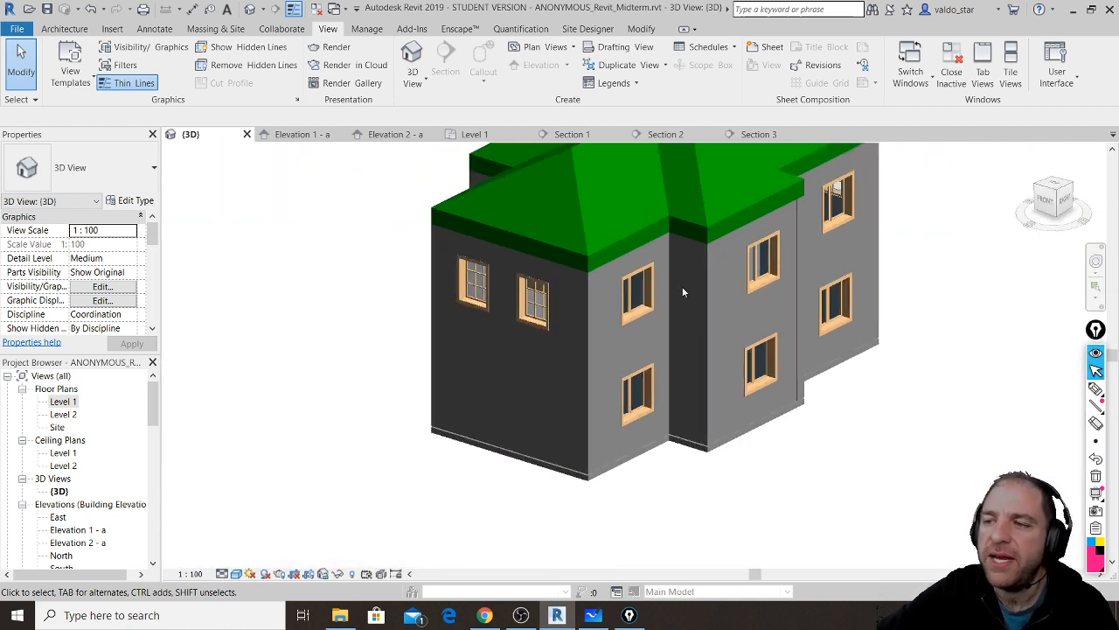
pyautogui.keyDown('shift'); pyautogui.moveTo(832, 403); pyautogui.dragTo(685, 395, button='middle'); pyautogui.keyUp('shift')
pyautogui.scroll(4, 704, 382)
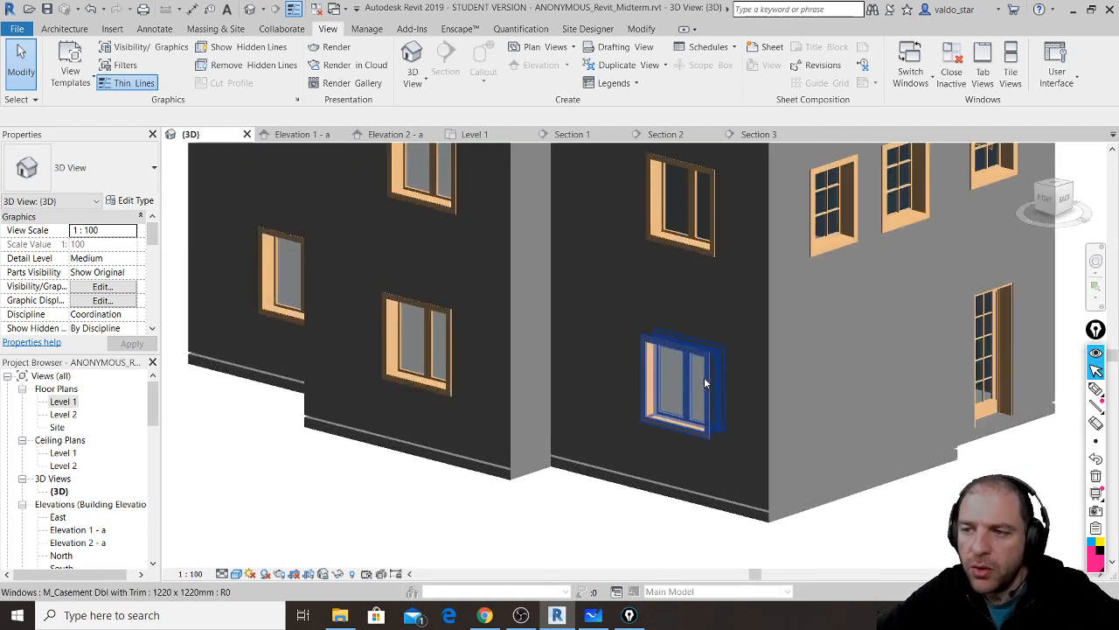
pyautogui.scroll(6, 691, 389)
pyautogui.scroll(-2, 687, 385)
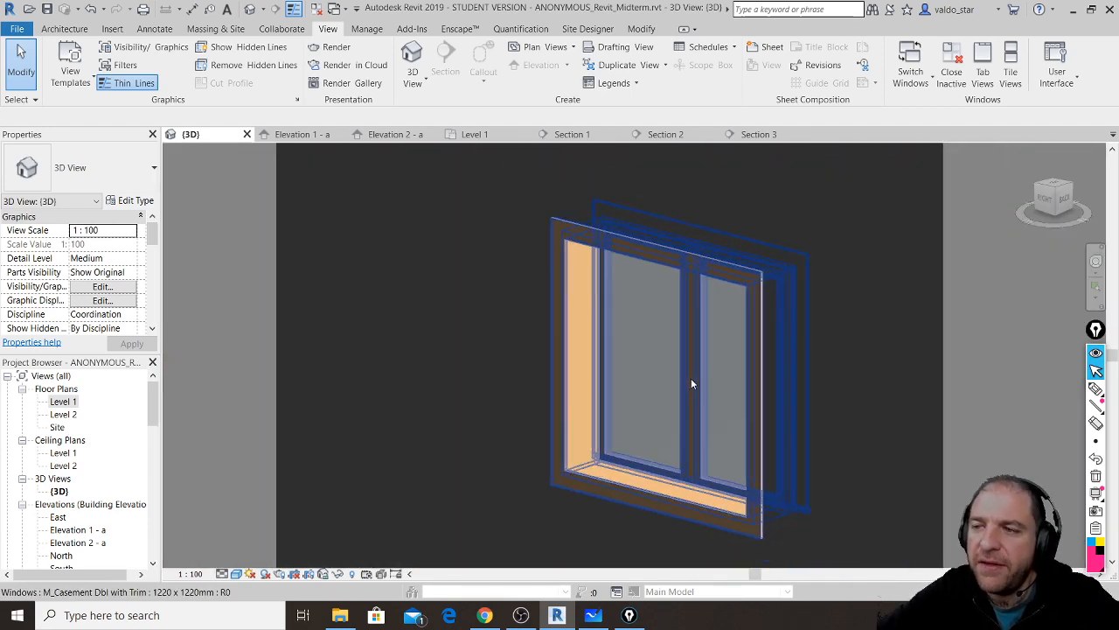
pyautogui.scroll(-8, 691, 383)
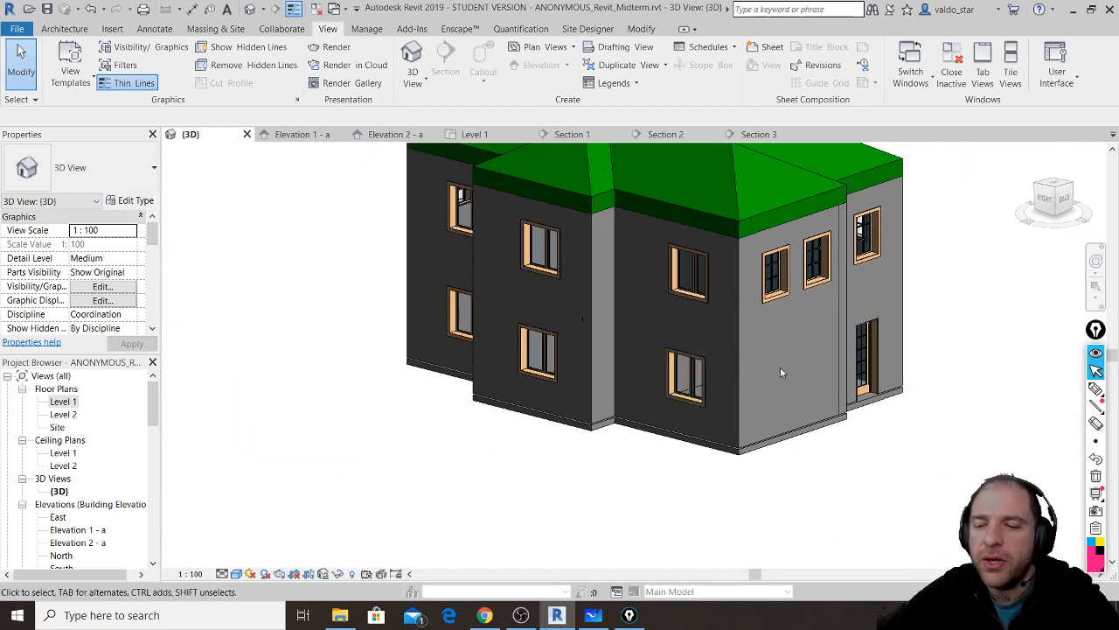
pyautogui.keyDown('shift'); pyautogui.moveTo(809, 371); pyautogui.dragTo(695, 407, button='middle'); pyautogui.keyUp('shift')
pyautogui.scroll(10, 695, 407)
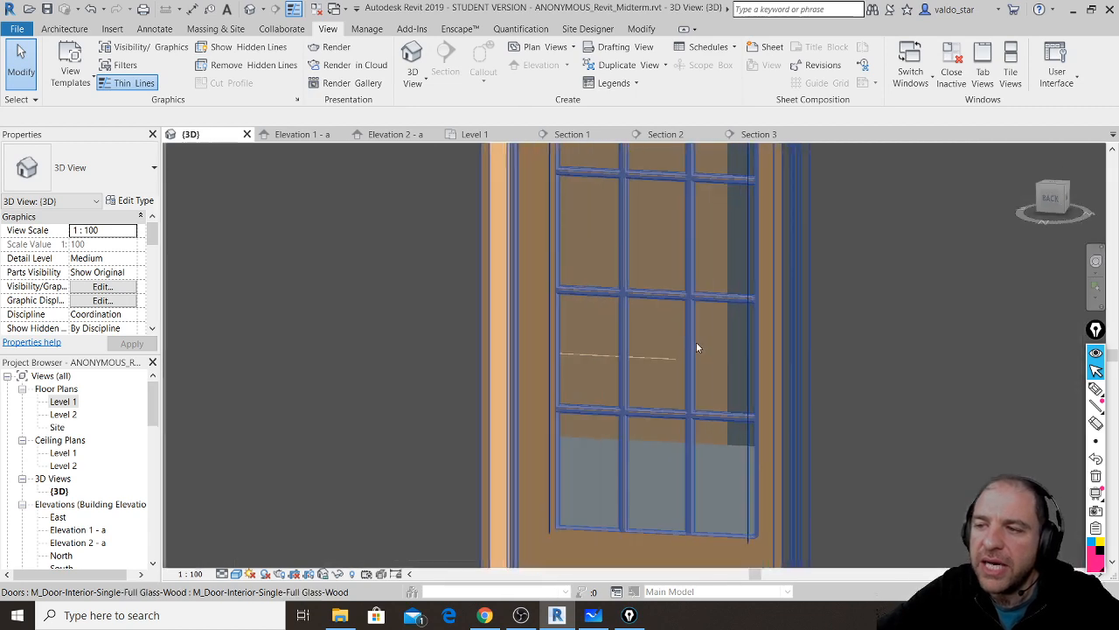
pyautogui.scroll(-8, 692, 345)
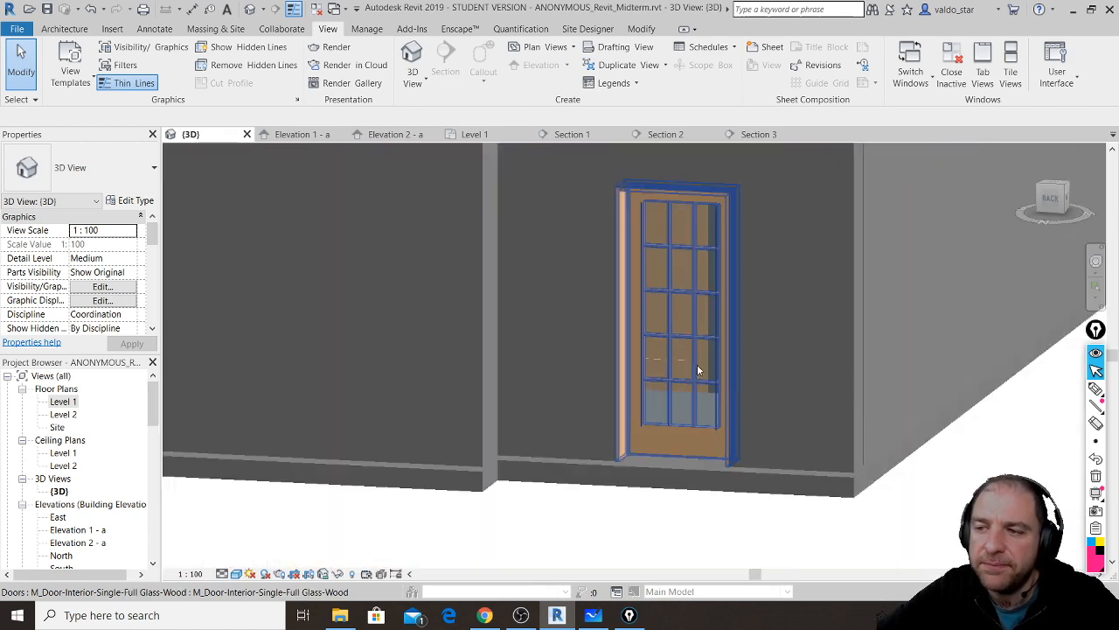
pyautogui.scroll(-5, 700, 371)
pyautogui.moveTo(767, 282); pyautogui.dragTo(751, 439, button='middle')
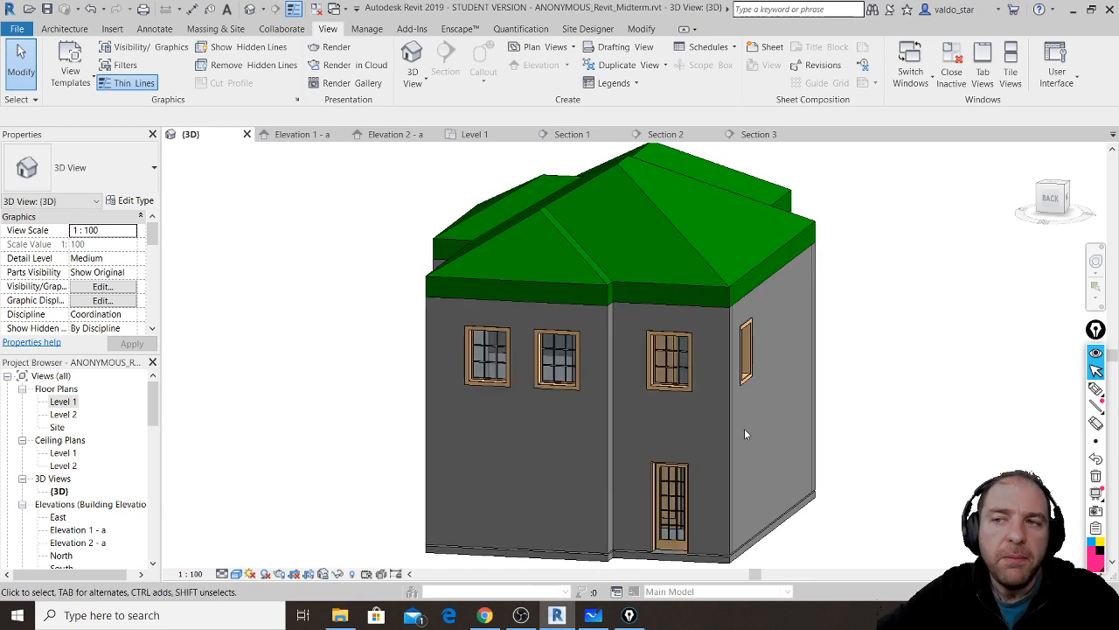
pyautogui.scroll(-2, 744, 429)
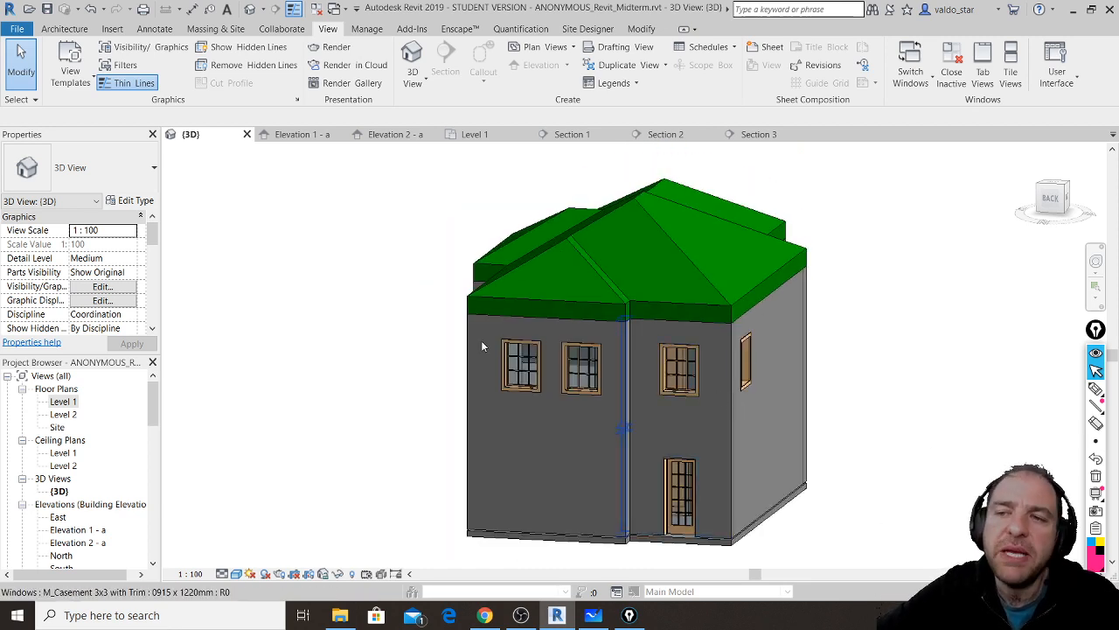
# - Place a perspective camera on Level 1 at the hallway's southern door, targeting a point north of the house beyond the stairs
pyautogui.click(489, 136)
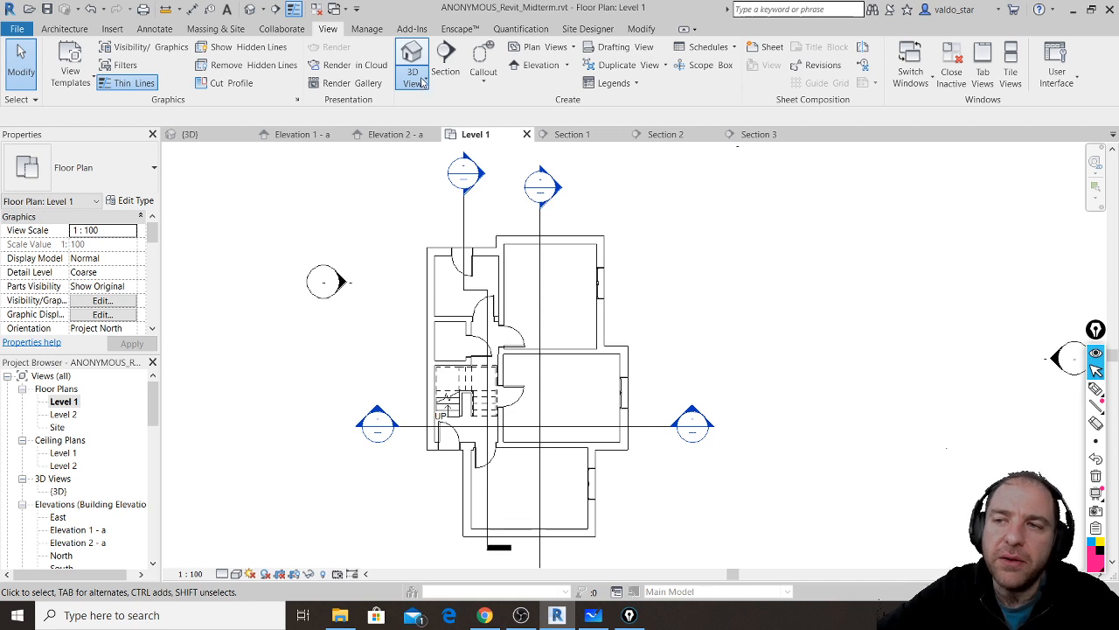
pyautogui.click(422, 82)
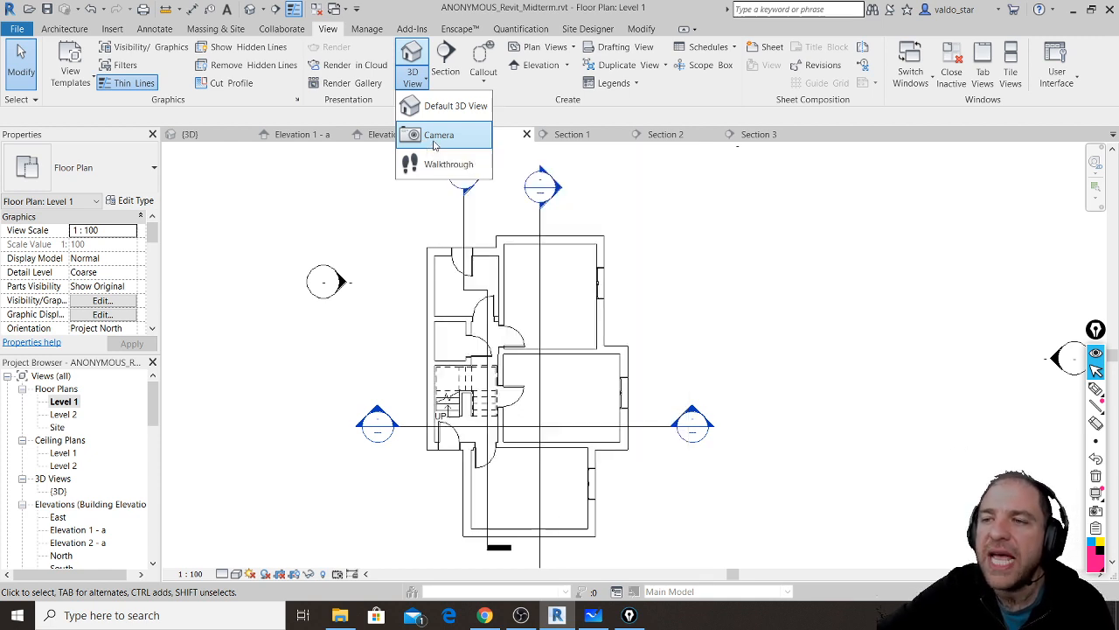
pyautogui.click(436, 140)
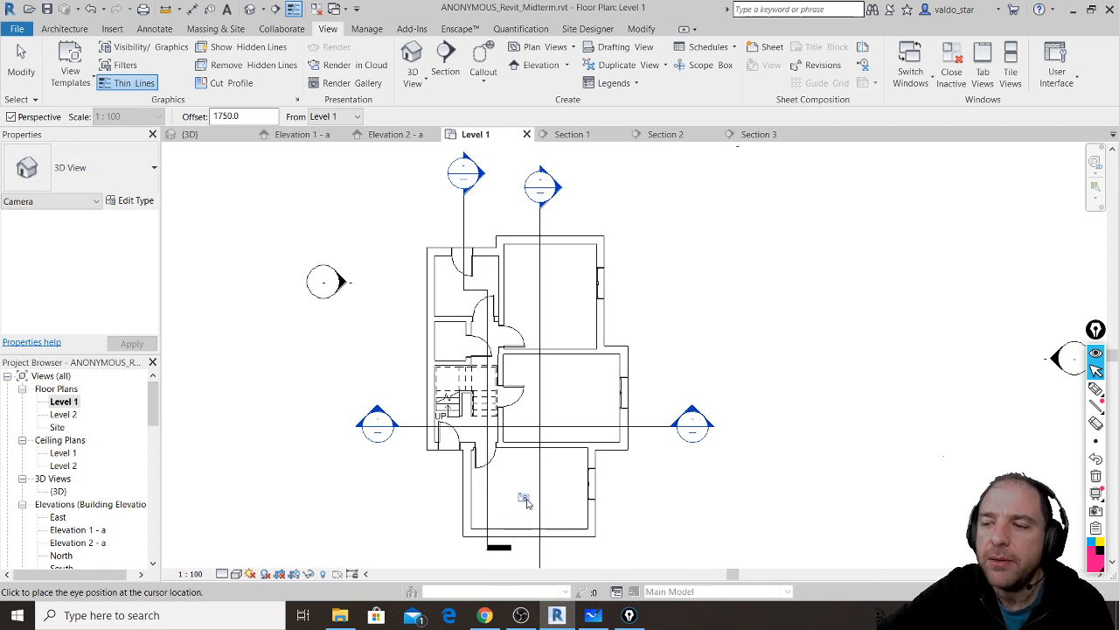
pyautogui.scroll(3, 485, 451)
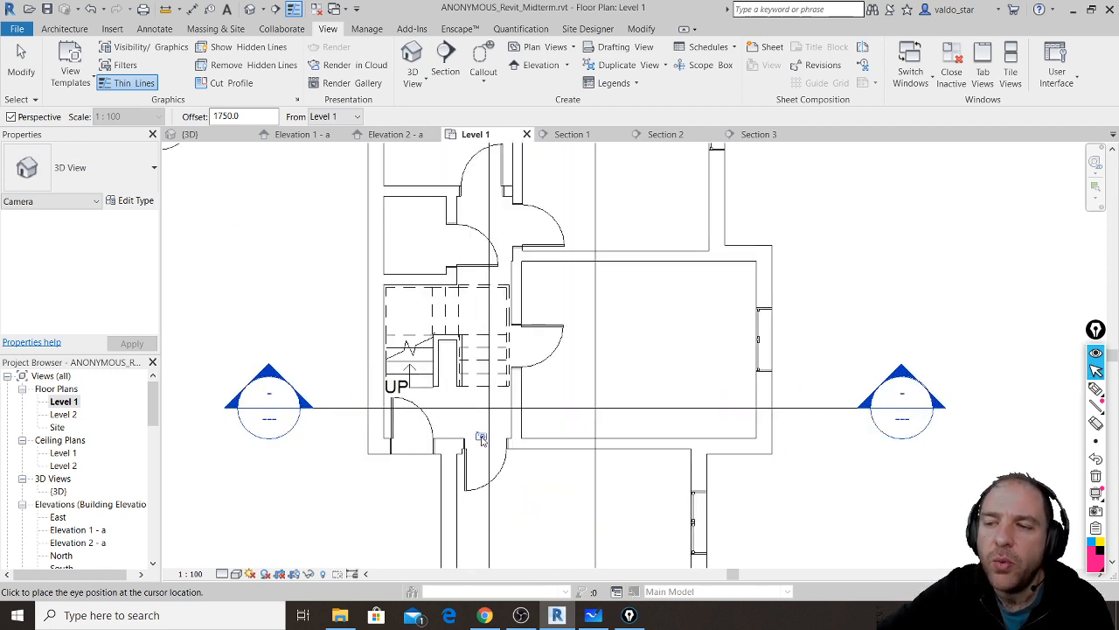
pyautogui.click(481, 437)
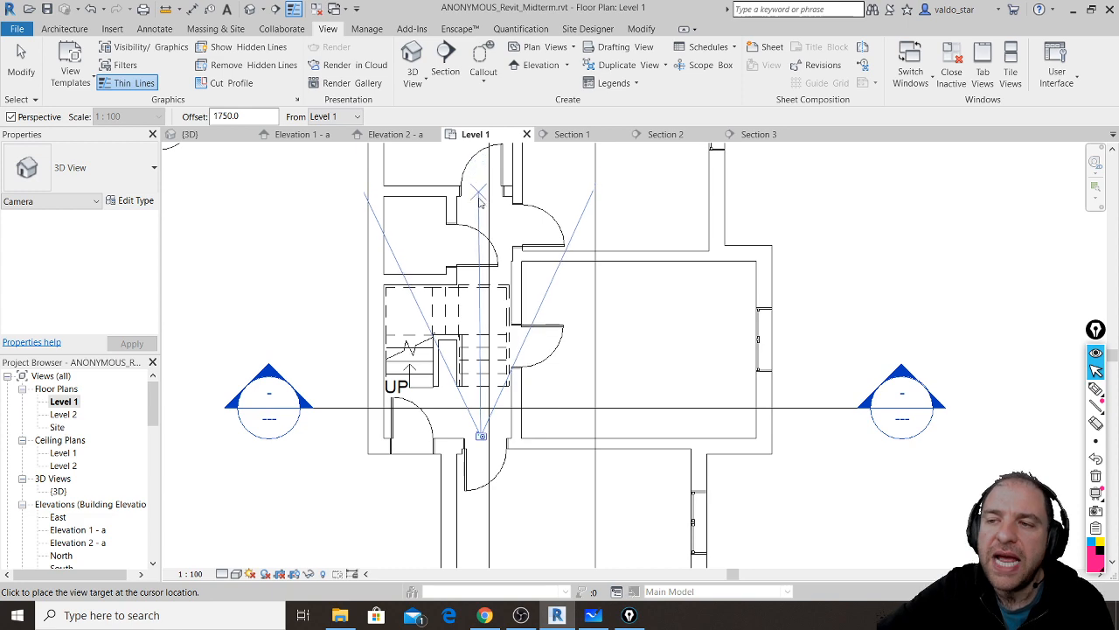
pyautogui.scroll(-2, 487, 250)
pyautogui.moveTo(490, 218); pyautogui.dragTo(499, 329, button='middle')
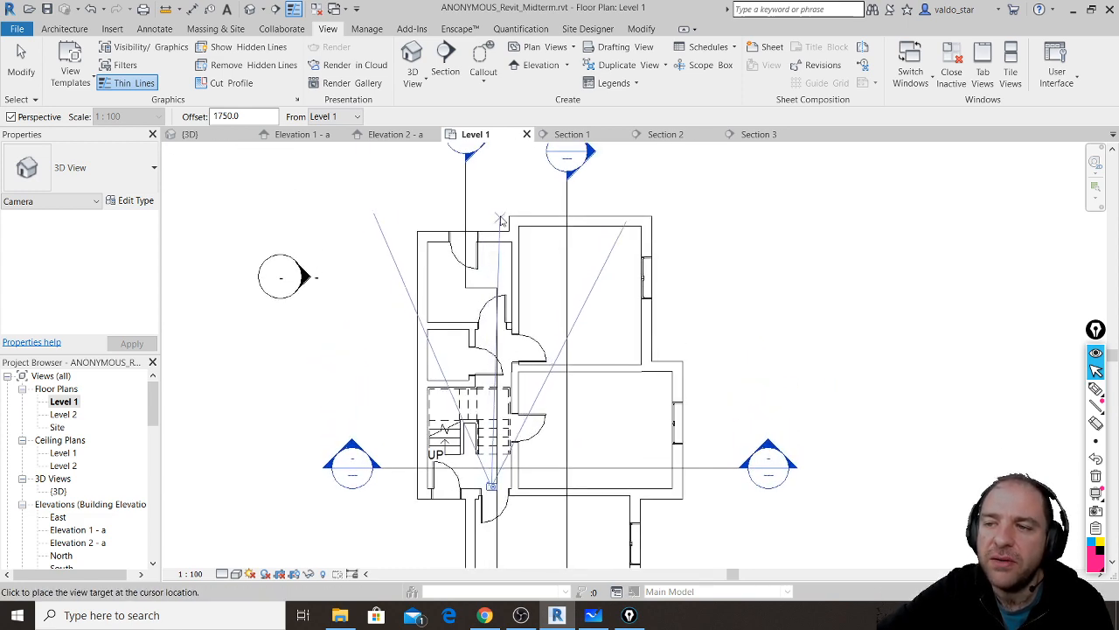
pyautogui.click(500, 202)
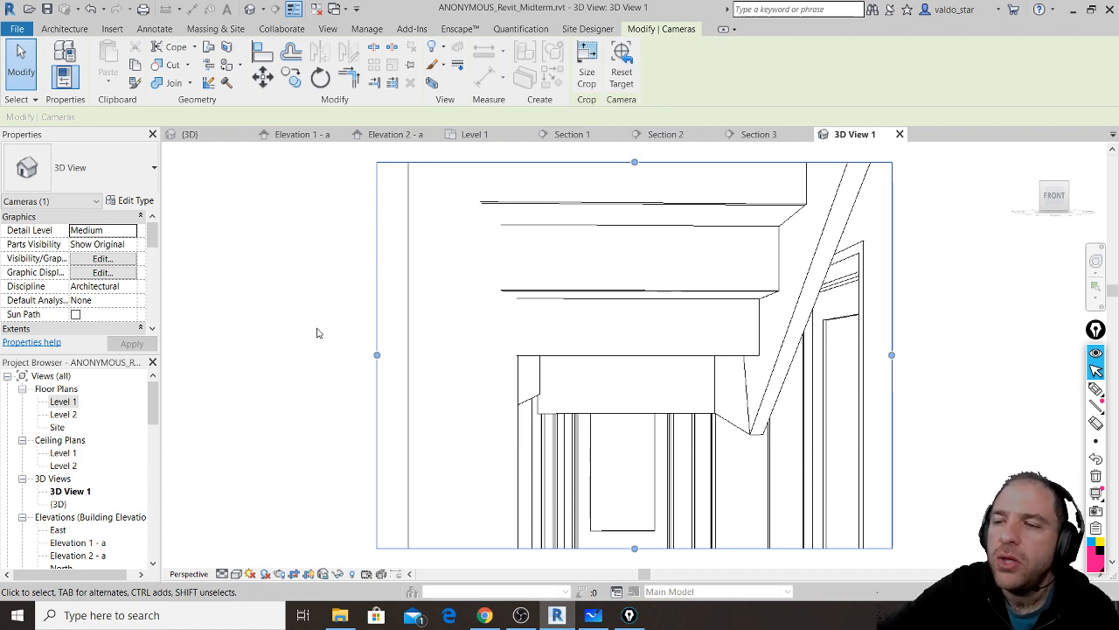
# - Enlarge the new camera view's crop region on all four sides to take in more of the stairs and hallway
pyautogui.scroll(-5, 357, 317)
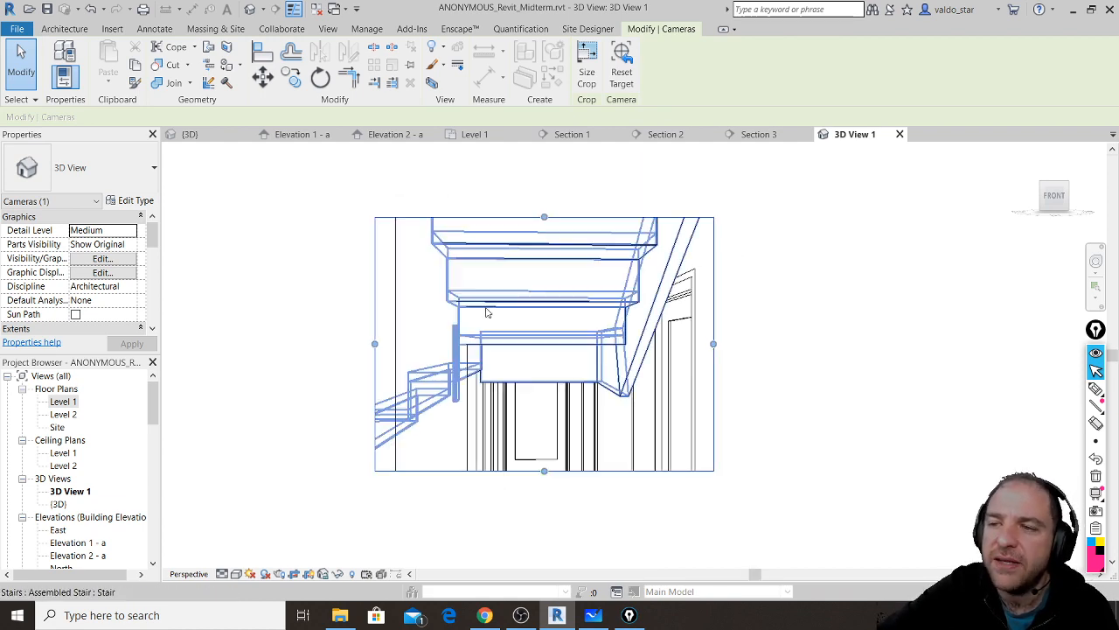
pyautogui.moveTo(495, 314); pyautogui.dragTo(547, 330, button='middle')
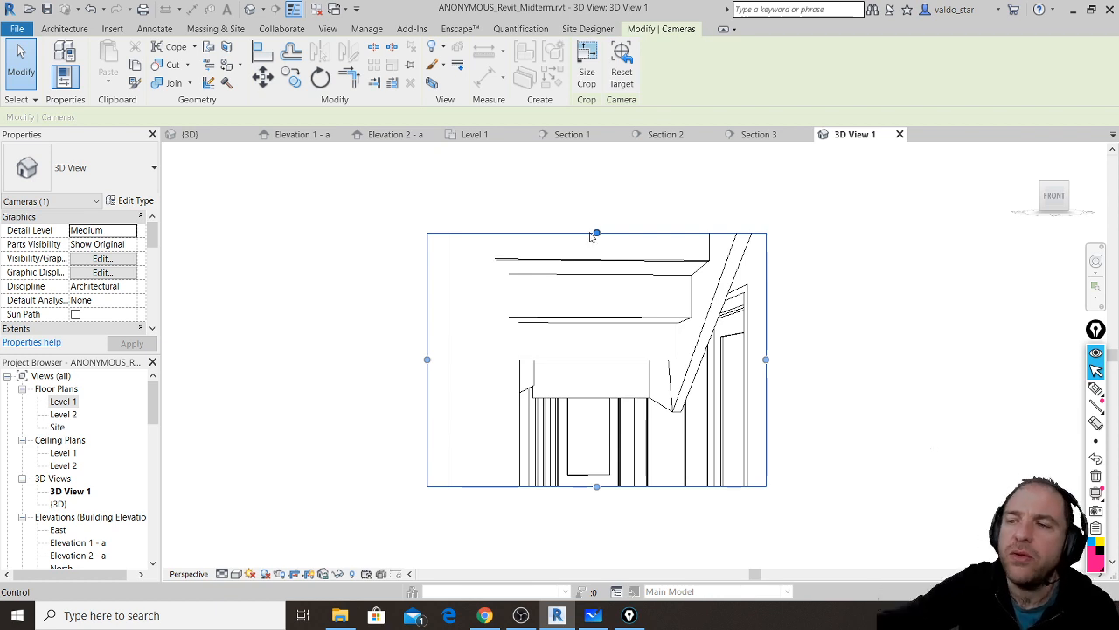
pyautogui.moveTo(427, 358); pyautogui.dragTo(281, 358)
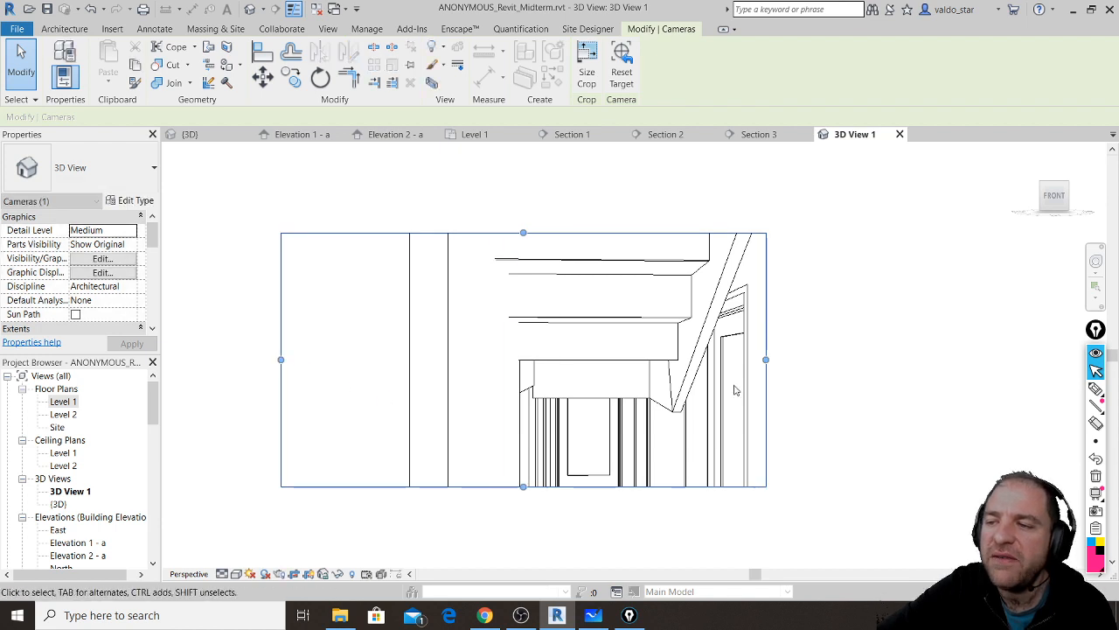
pyautogui.moveTo(766, 360); pyautogui.dragTo(959, 361)
pyautogui.moveTo(619, 486); pyautogui.dragTo(635, 568)
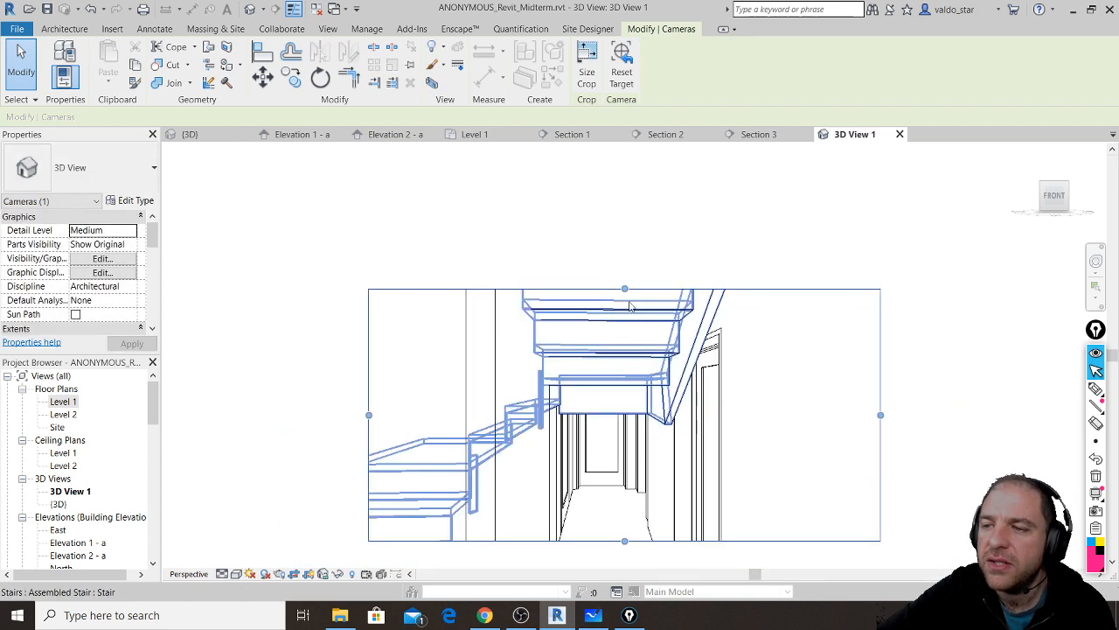
pyautogui.moveTo(624, 286); pyautogui.dragTo(624, 155)
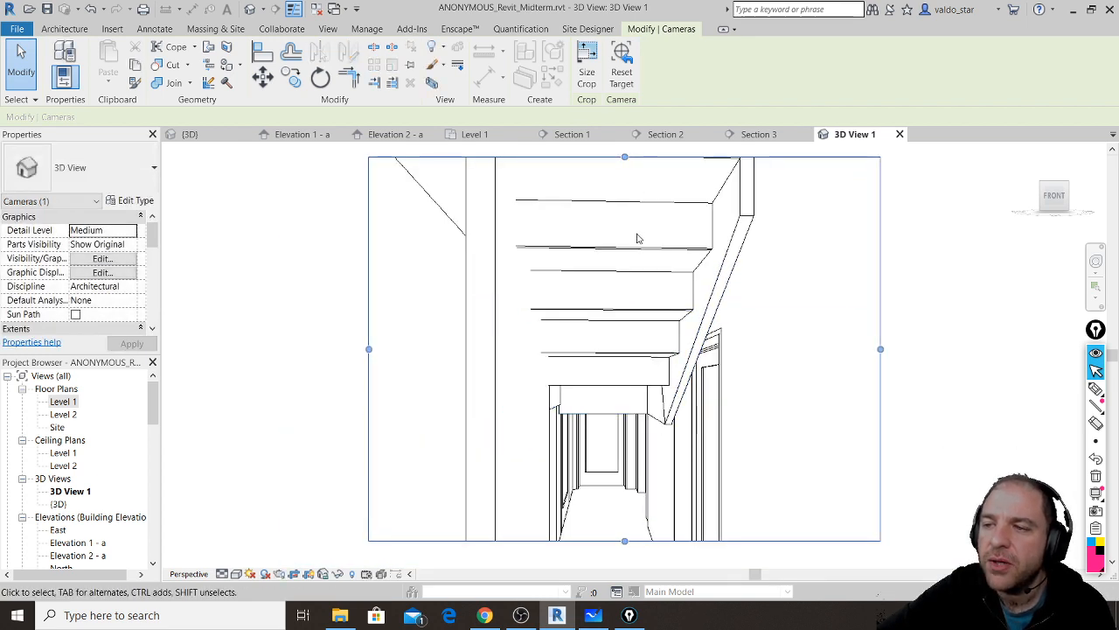
pyautogui.moveTo(629, 436); pyautogui.dragTo(630, 530)
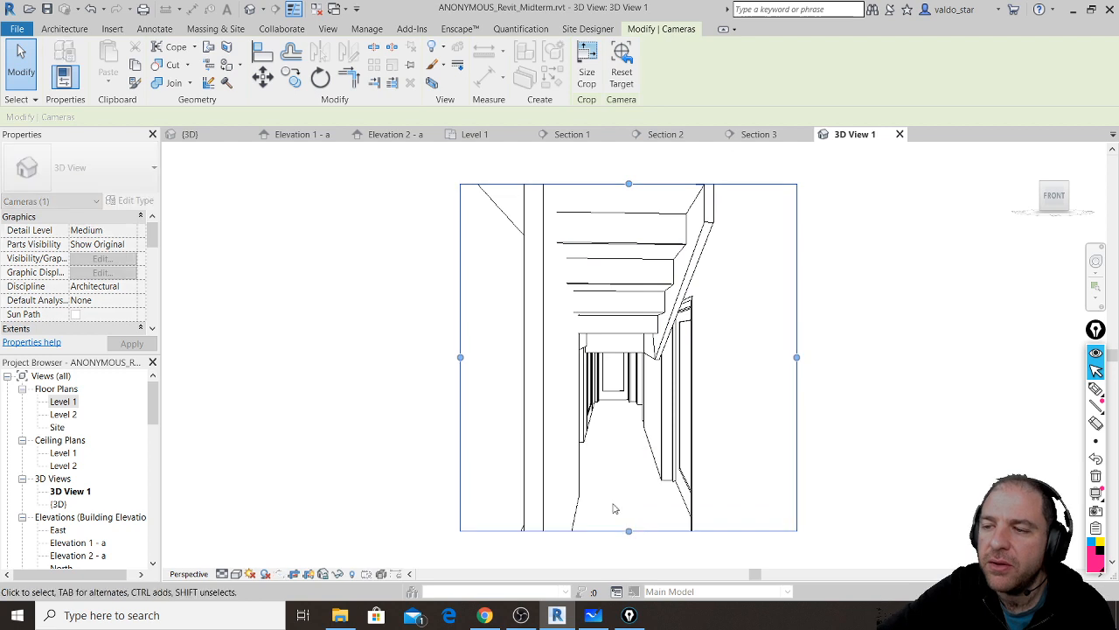
# - Extend the camera view's crop further, mostly toward the stairs, to include the lower stair flight, floor and ceiling opening
pyautogui.moveTo(460, 356); pyautogui.dragTo(272, 358)
pyautogui.moveTo(796, 357); pyautogui.dragTo(865, 357)
pyautogui.moveTo(273, 358); pyautogui.dragTo(213, 357)
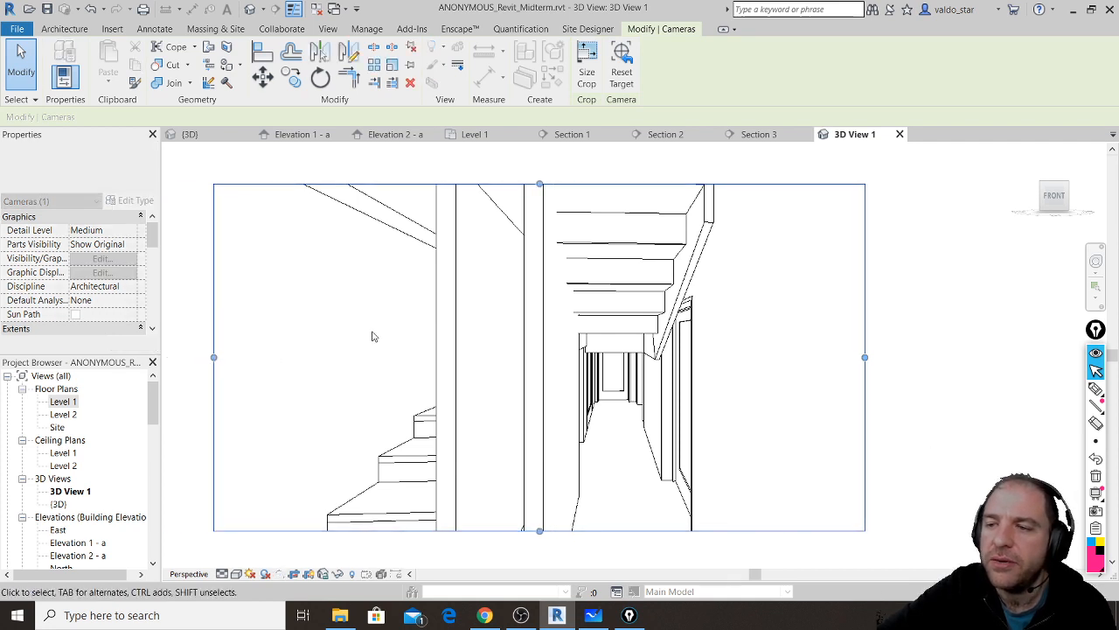
pyautogui.scroll(-2, 448, 337)
pyautogui.moveTo(508, 461); pyautogui.dragTo(510, 509)
pyautogui.moveTo(508, 234); pyautogui.dragTo(508, 177)
pyautogui.moveTo(293, 343); pyautogui.dragTo(202, 344)
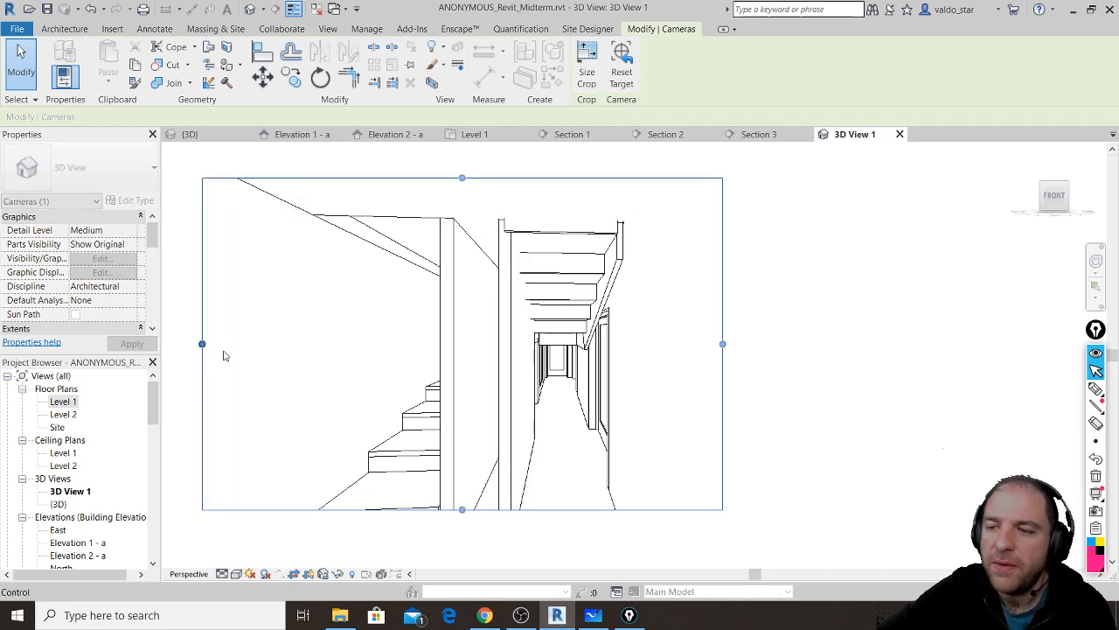
pyautogui.moveTo(462, 509); pyautogui.dragTo(462, 555)
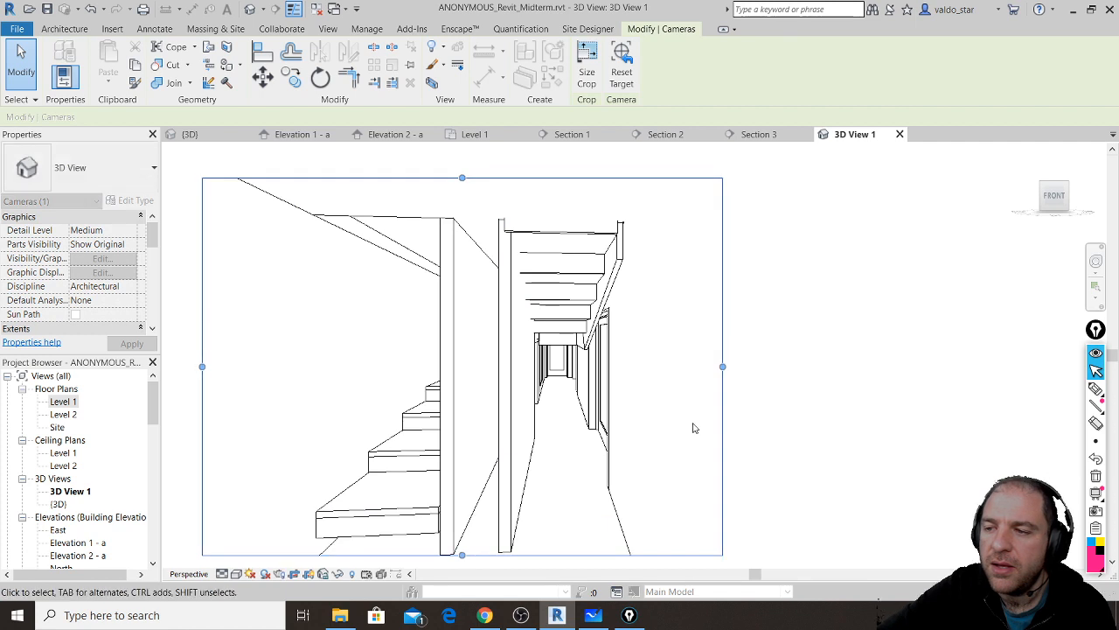
# - Widen 3D View 1's crop on the side away from the stairs and, on Level 1, pull its camera's far clip closer to the house
pyautogui.moveTo(723, 367); pyautogui.dragTo(825, 366)
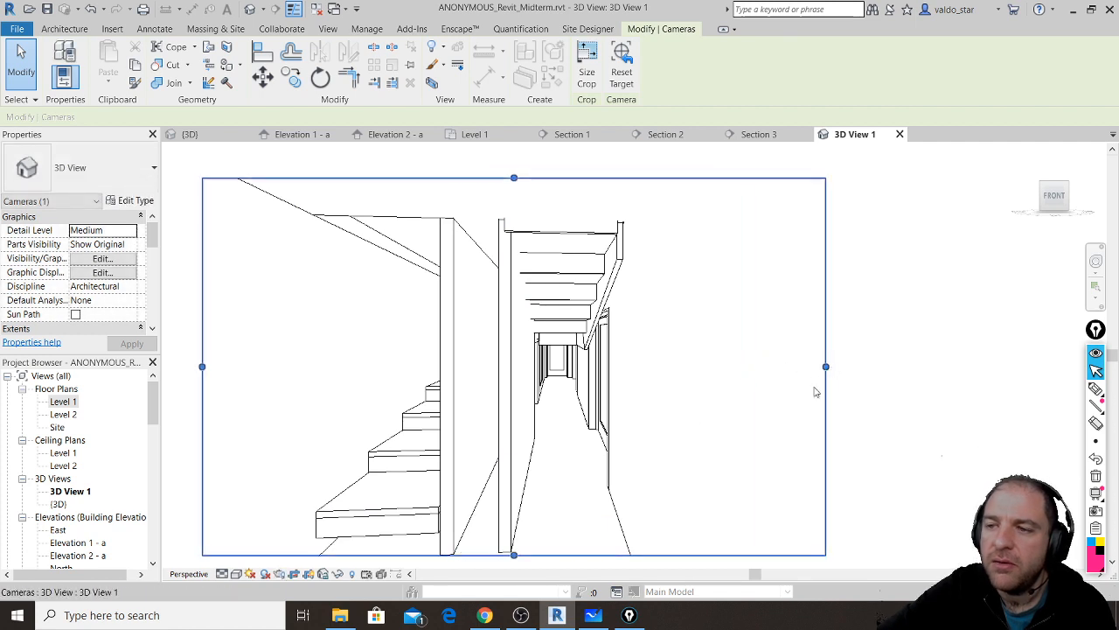
pyautogui.moveTo(576, 401); pyautogui.dragTo(672, 386, button='middle')
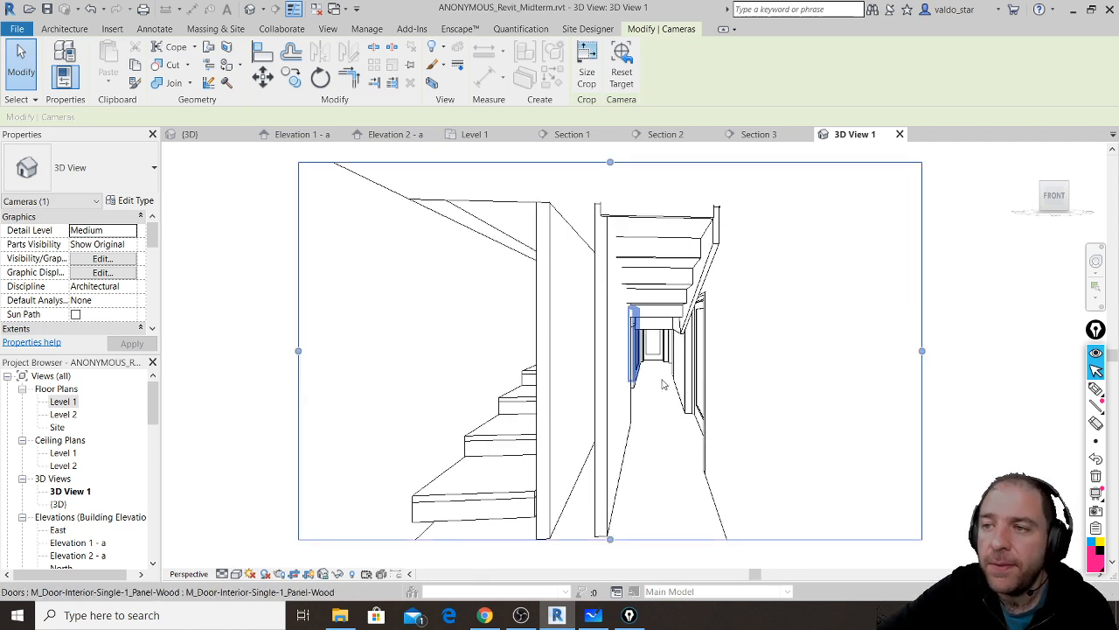
pyautogui.click(476, 135)
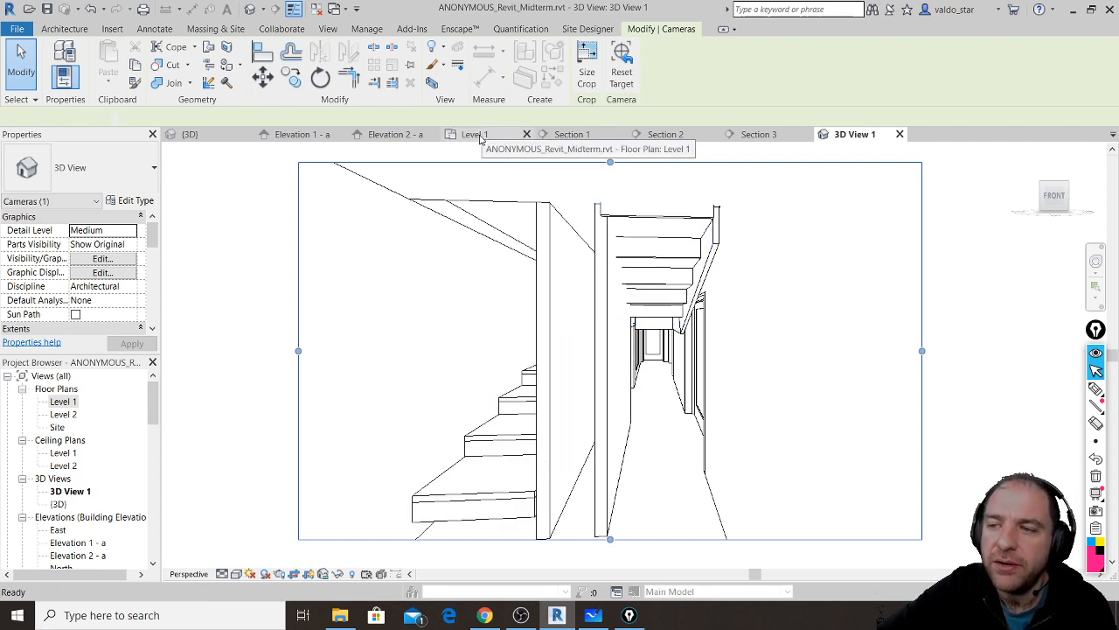
pyautogui.scroll(-4, 514, 393)
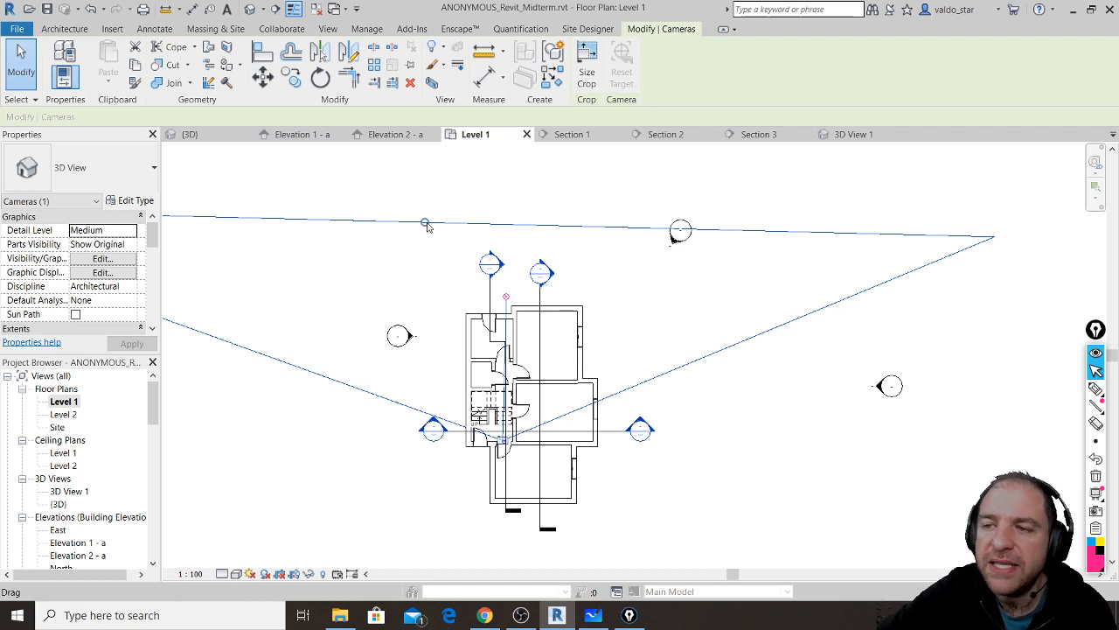
pyautogui.moveTo(425, 222); pyautogui.dragTo(437, 253)
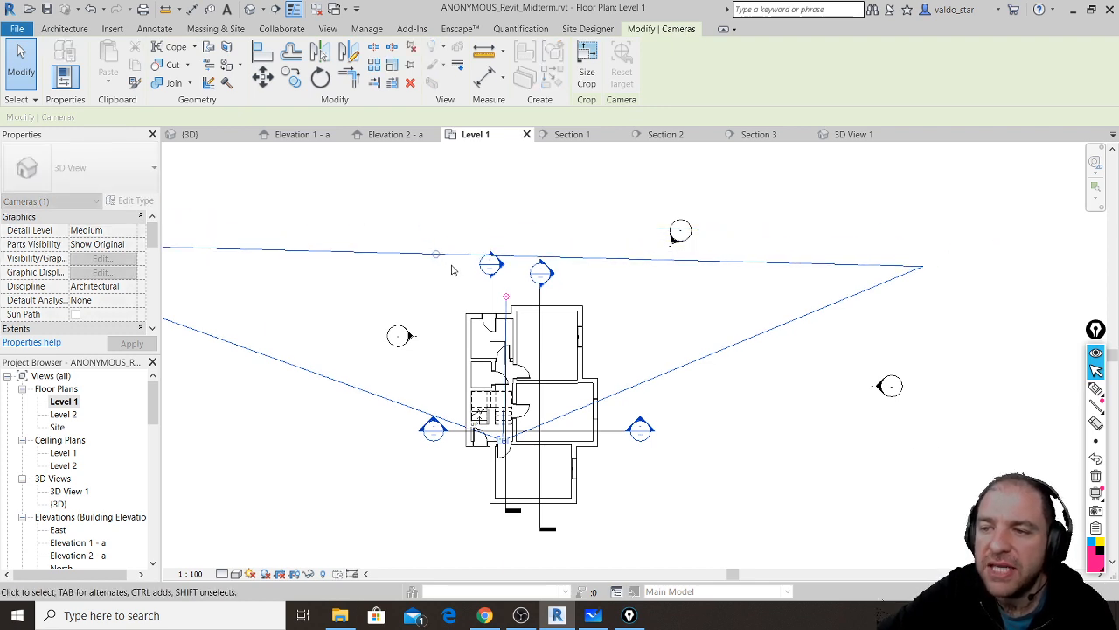
# - Reposition 3D View 1's camera at the entrance door beside the stairs, target it into the northern large room, and check the resulting view
pyautogui.moveTo(508, 299)
pyautogui.mouseDown()
pyautogui.moveTo(493, 294)
pyautogui.moveTo(482, 253)
pyautogui.moveTo(457, 292)
pyautogui.moveTo(526, 310)
pyautogui.moveTo(463, 295)
pyautogui.moveTo(514, 313)
pyautogui.mouseUp()
pyautogui.scroll(2, 499, 465)
pyautogui.scroll(2, 512, 446)
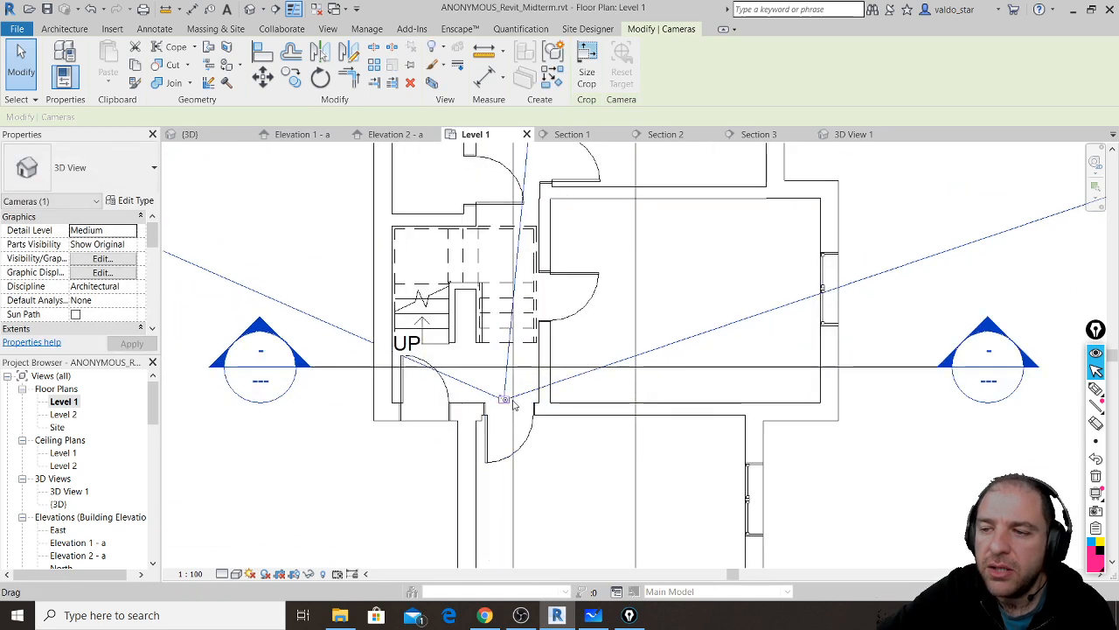
pyautogui.moveTo(506, 398); pyautogui.dragTo(417, 402)
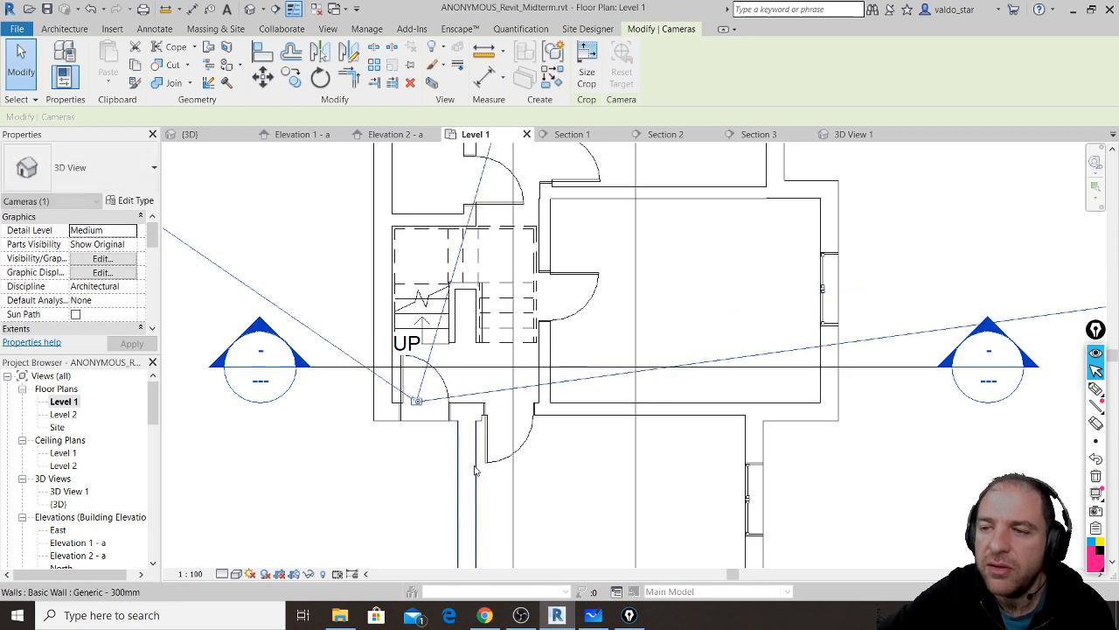
pyautogui.scroll(-3, 478, 502)
pyautogui.moveTo(514, 233); pyautogui.dragTo(533, 245)
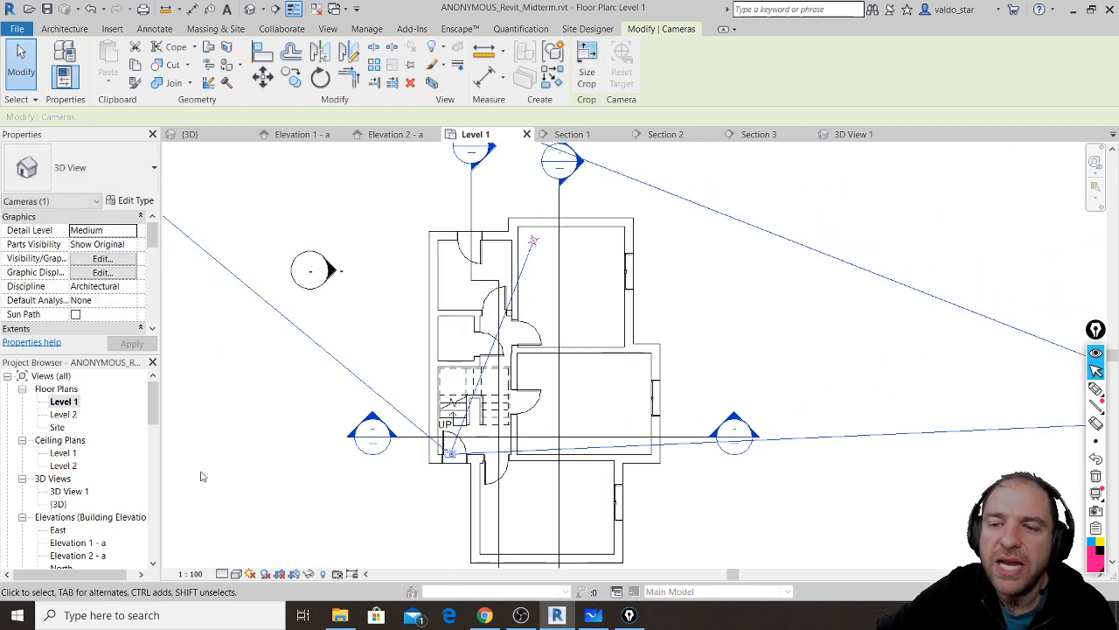
pyautogui.doubleClick(74, 493)
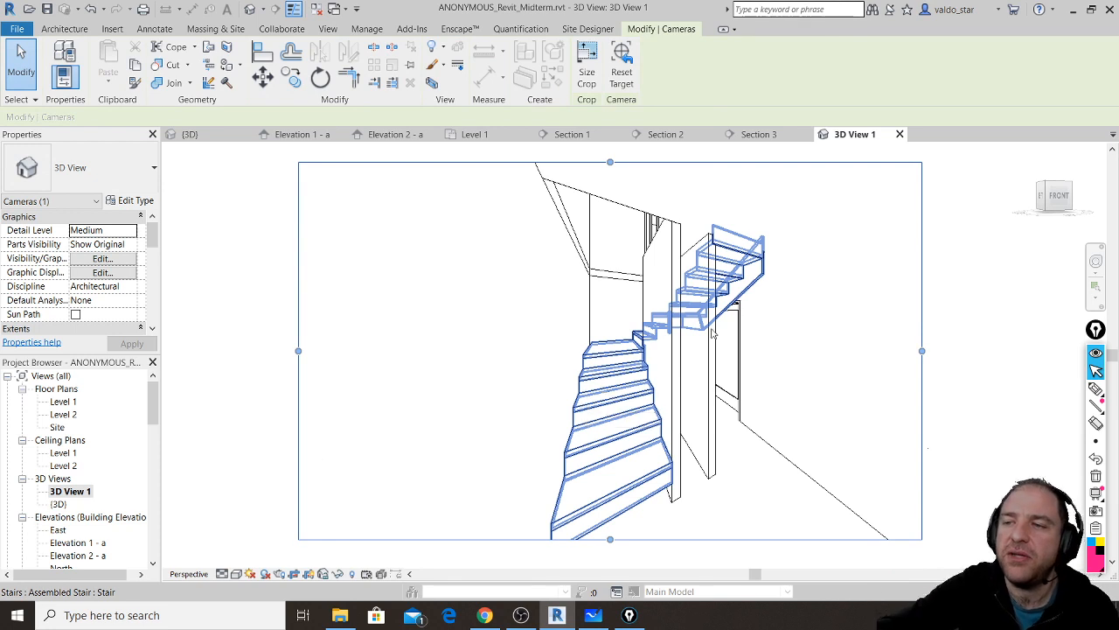
pyautogui.click(994, 388)
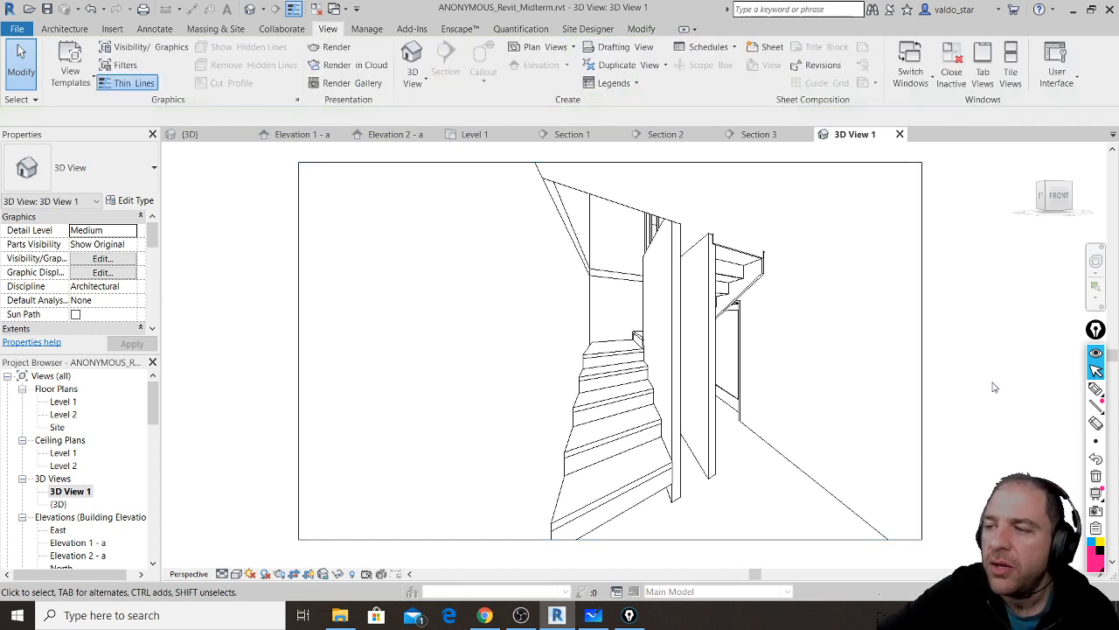
# - Place a perspective camera on Level 1 southeast of the house, targeting a point just outside its northwest corner, with a 1750.0 eye offset
pyautogui.doubleClick(64, 403)
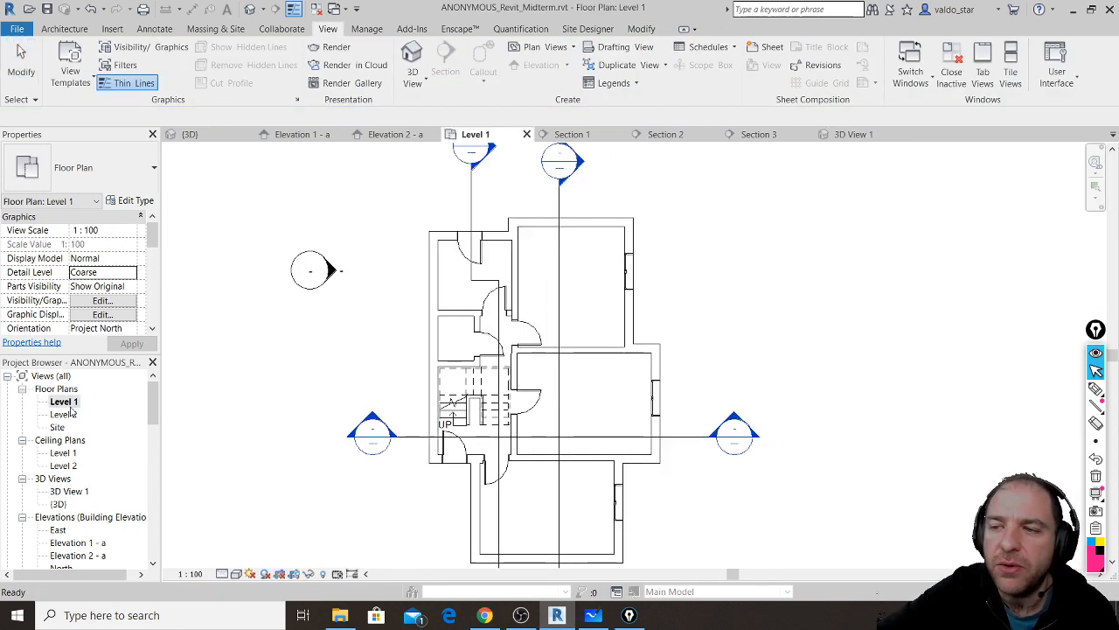
pyautogui.click(416, 80)
pyautogui.click(440, 137)
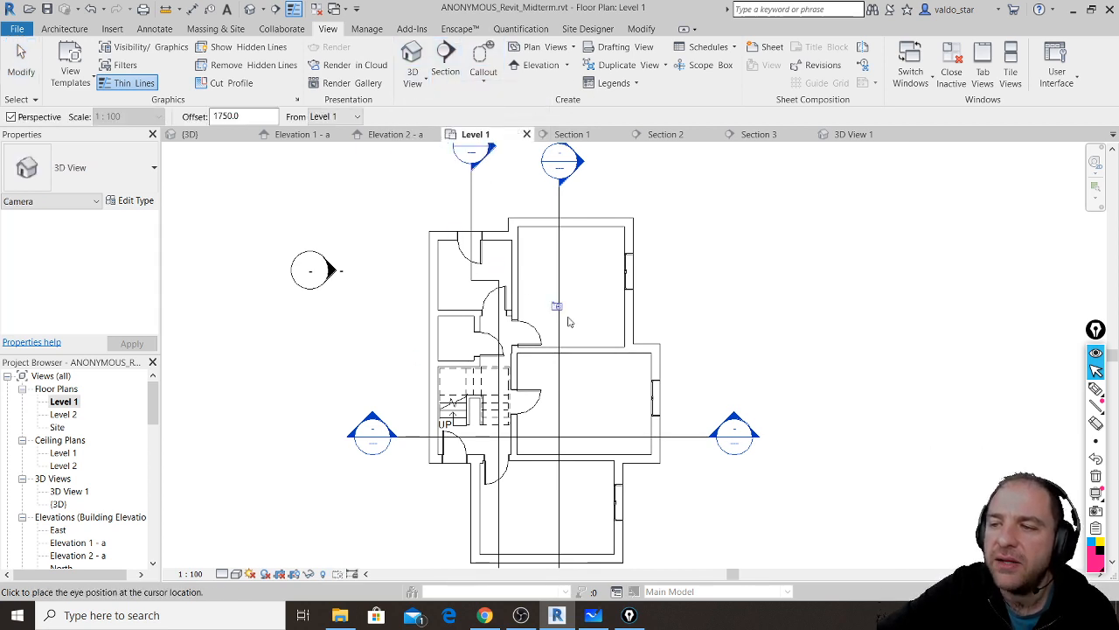
pyautogui.scroll(-4, 666, 487)
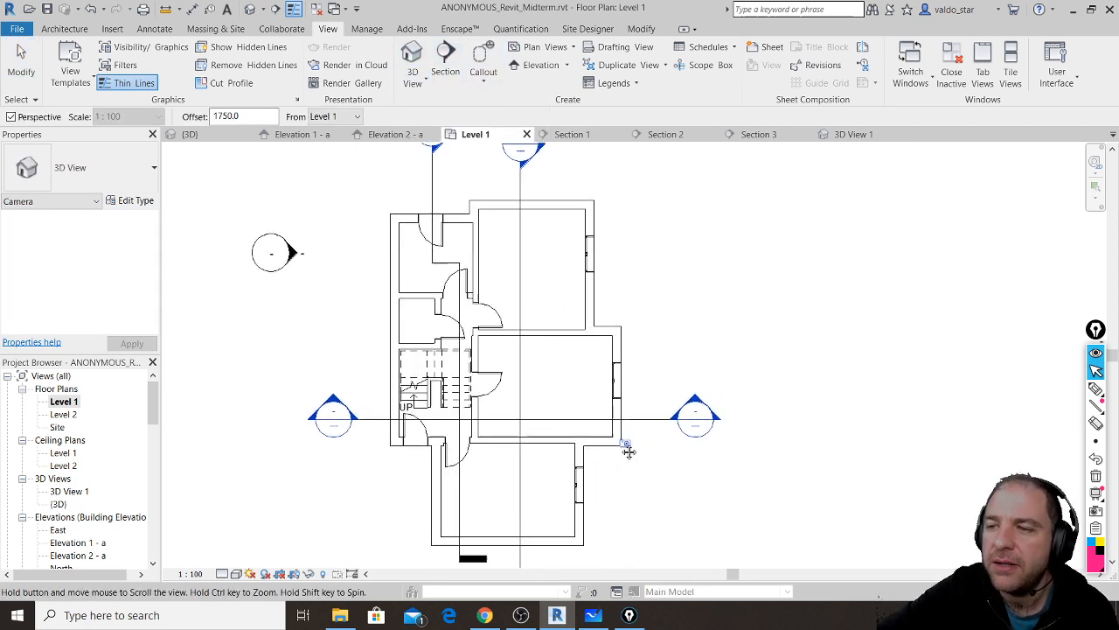
pyautogui.click(675, 532)
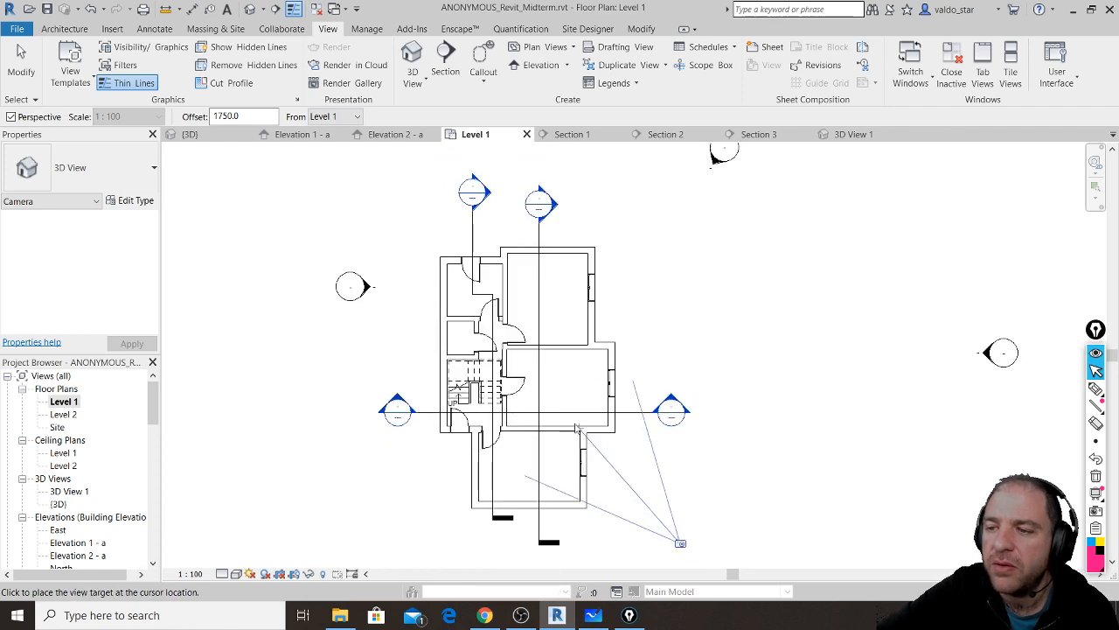
pyautogui.click(470, 306)
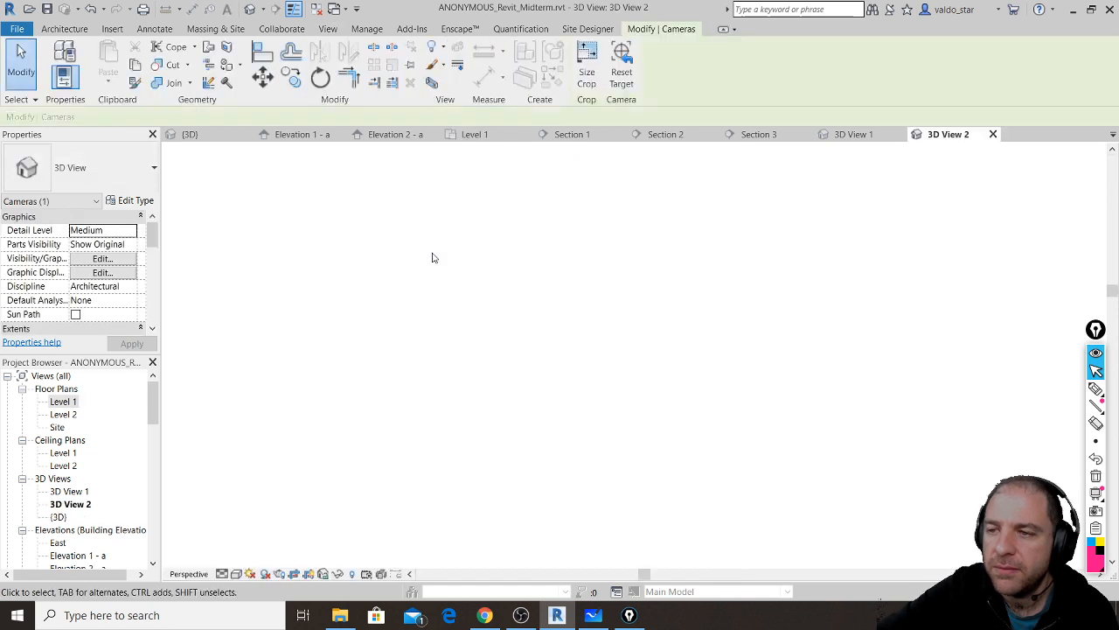
# - Enlarge 3D View 2's crop region on all four sides to frame the house exterior from base to roof
pyautogui.press('z')
pyautogui.press('o')
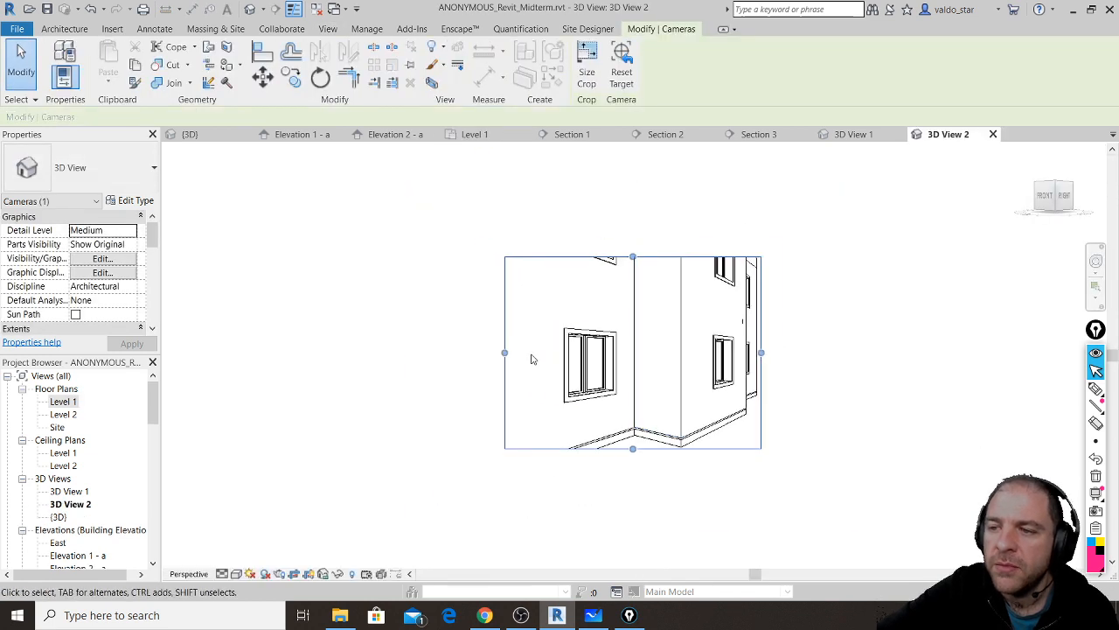
pyautogui.moveTo(503, 353); pyautogui.dragTo(312, 354)
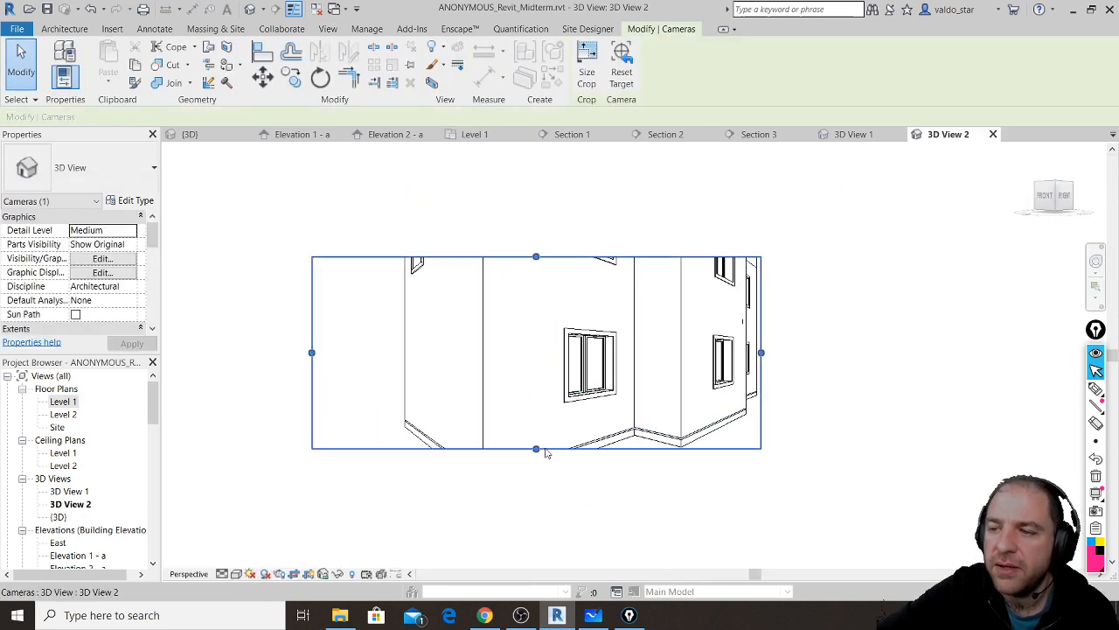
pyautogui.moveTo(536, 448); pyautogui.dragTo(537, 533)
pyautogui.moveTo(761, 394); pyautogui.dragTo(887, 394)
pyautogui.moveTo(599, 533); pyautogui.dragTo(610, 493)
pyautogui.moveTo(681, 355); pyautogui.dragTo(682, 442, button='middle')
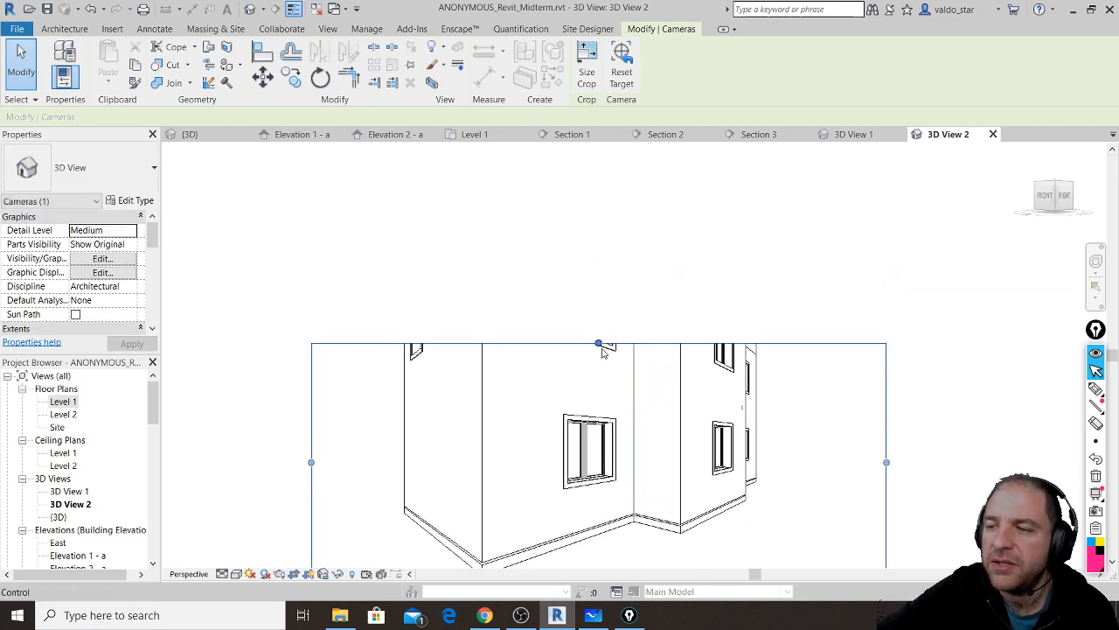
pyautogui.moveTo(599, 343); pyautogui.dragTo(607, 158)
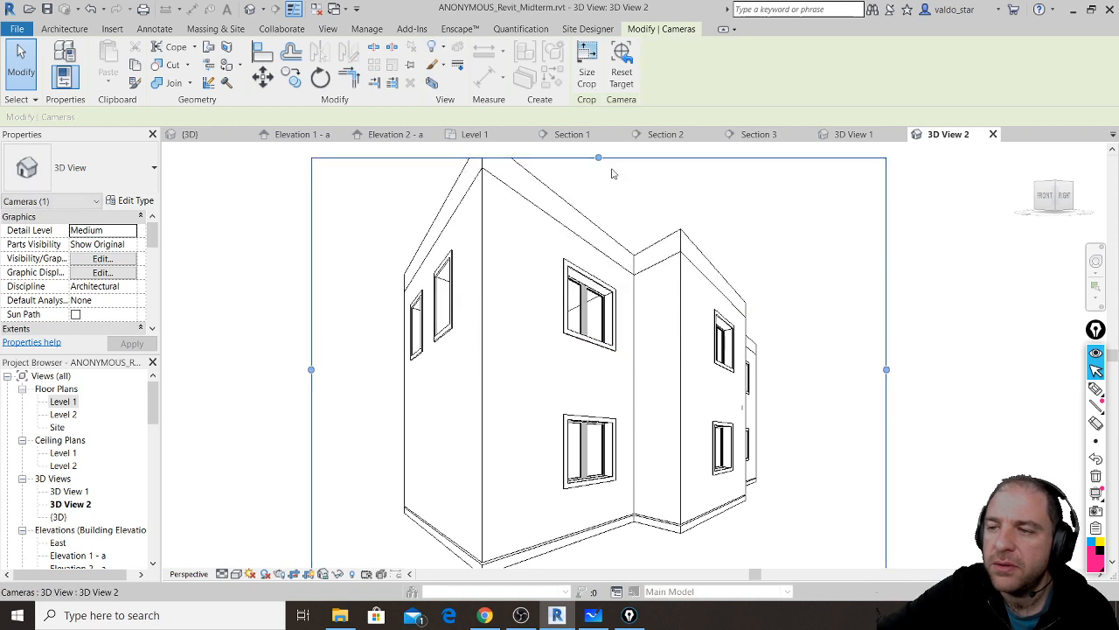
pyautogui.scroll(-1, 624, 236)
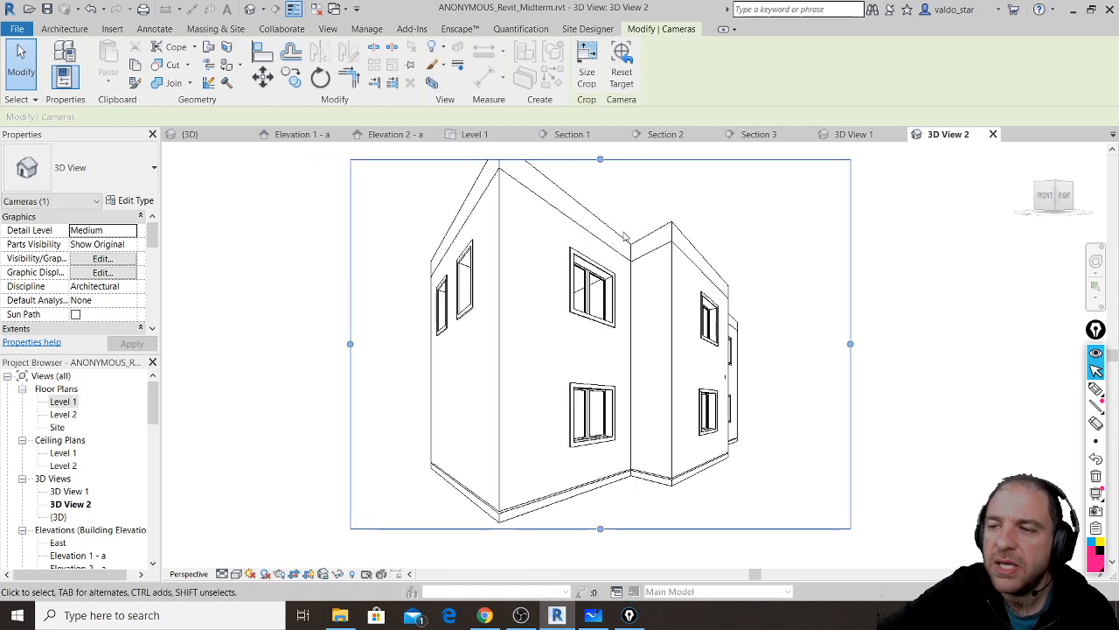
pyautogui.click(953, 317)
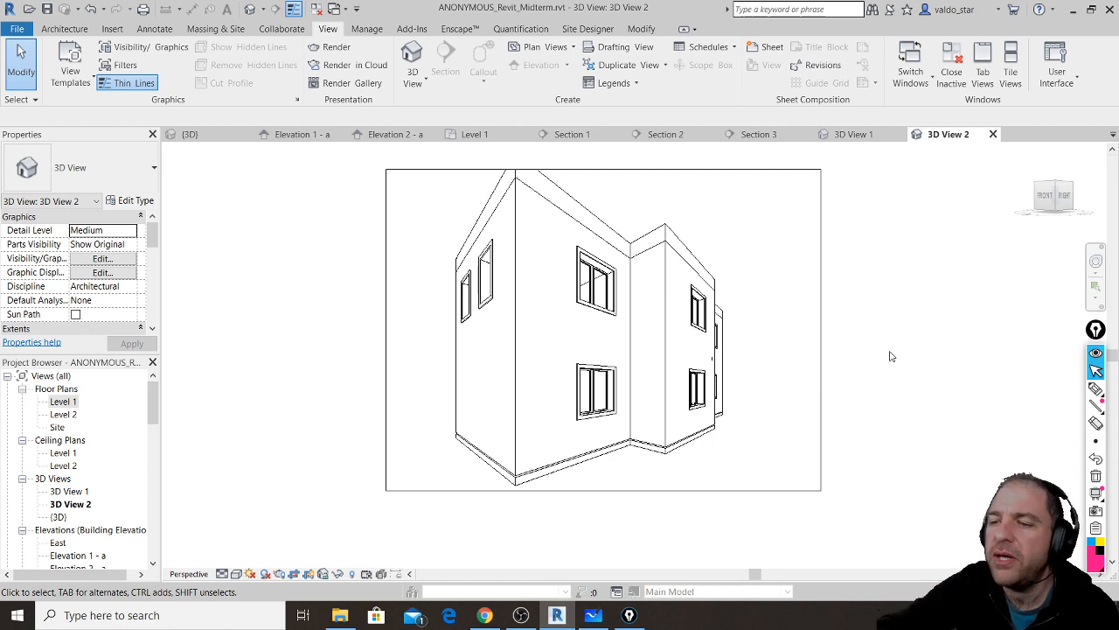
# - Switch to the YouTube live chat window to read the messages, and return to Revit
pyautogui.click(488, 618)
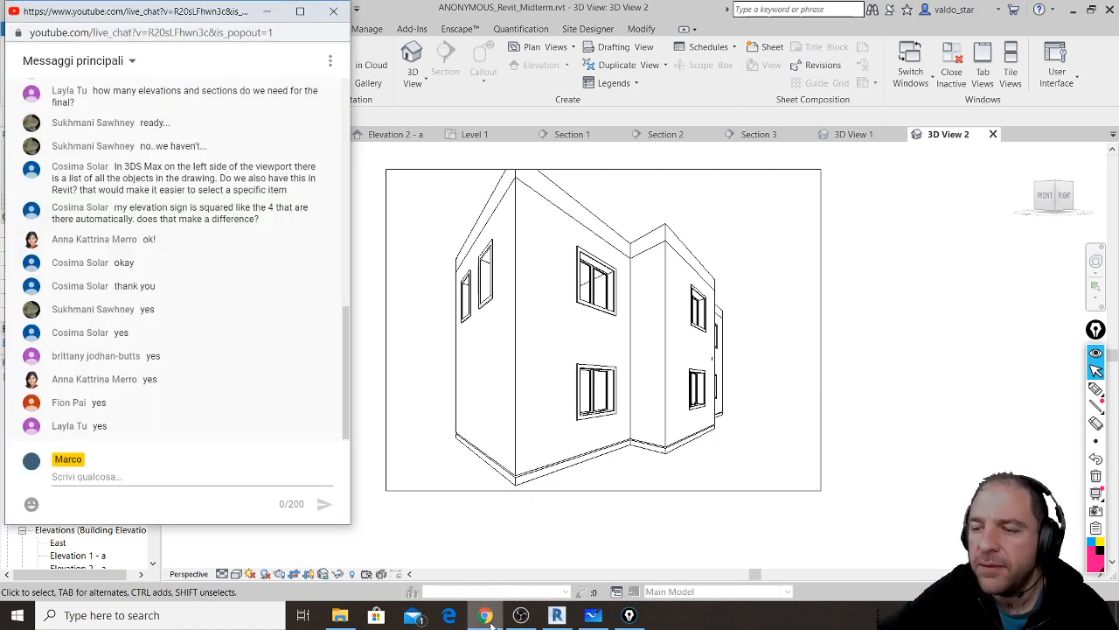
pyautogui.click(521, 540)
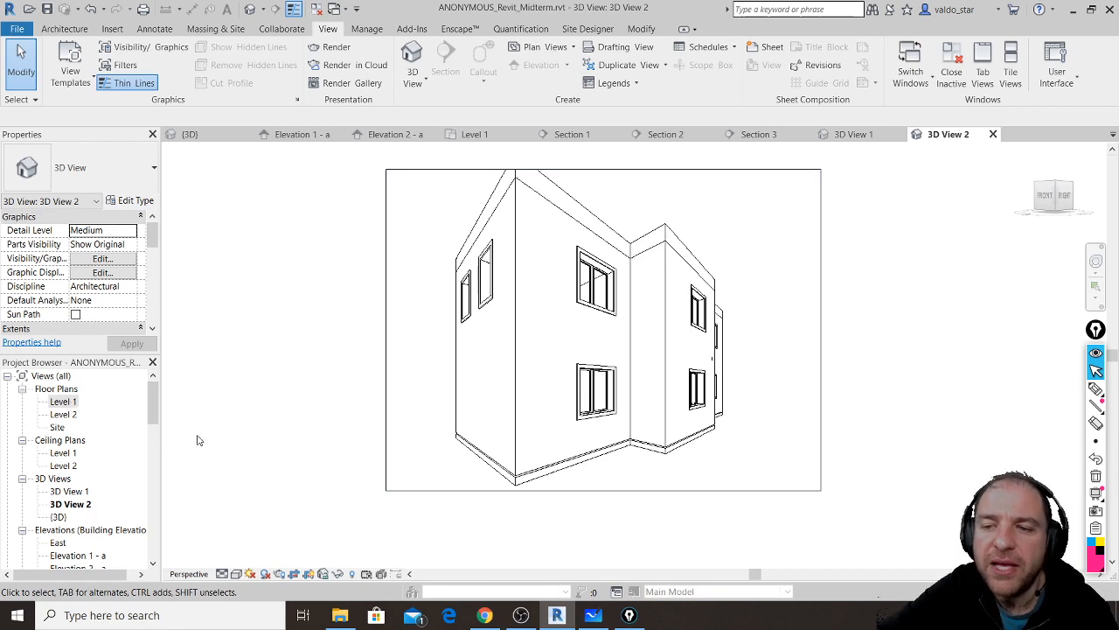
# - Show 3D View 1's camera on the Level 1 plan and move its target to the northern large room's north wall
pyautogui.doubleClick(65, 401)
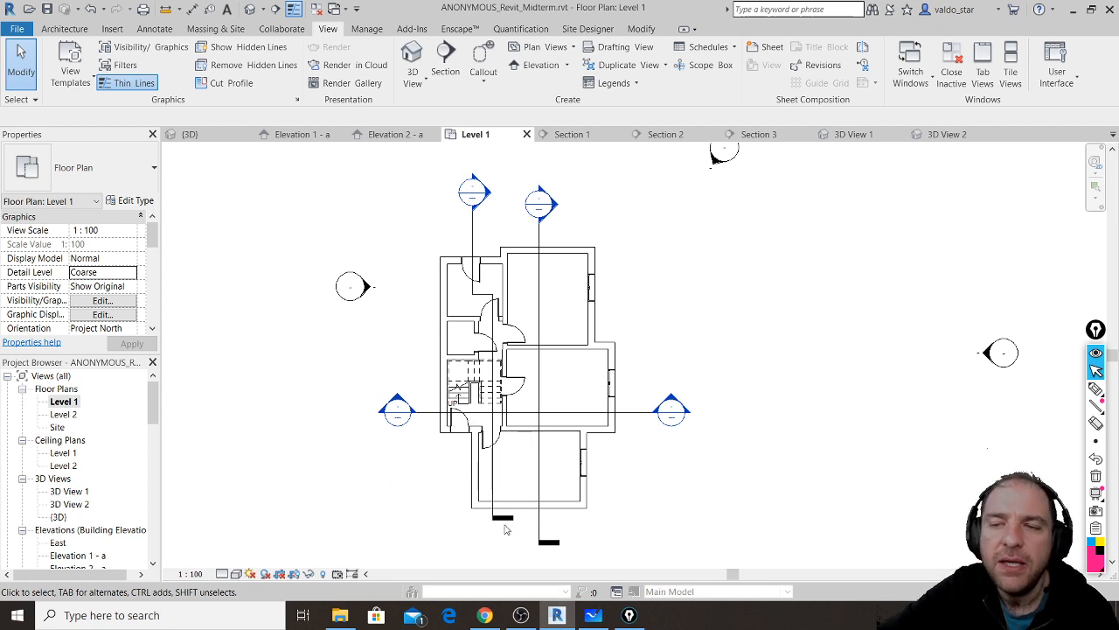
pyautogui.moveTo(563, 504); pyautogui.dragTo(573, 450, button='middle')
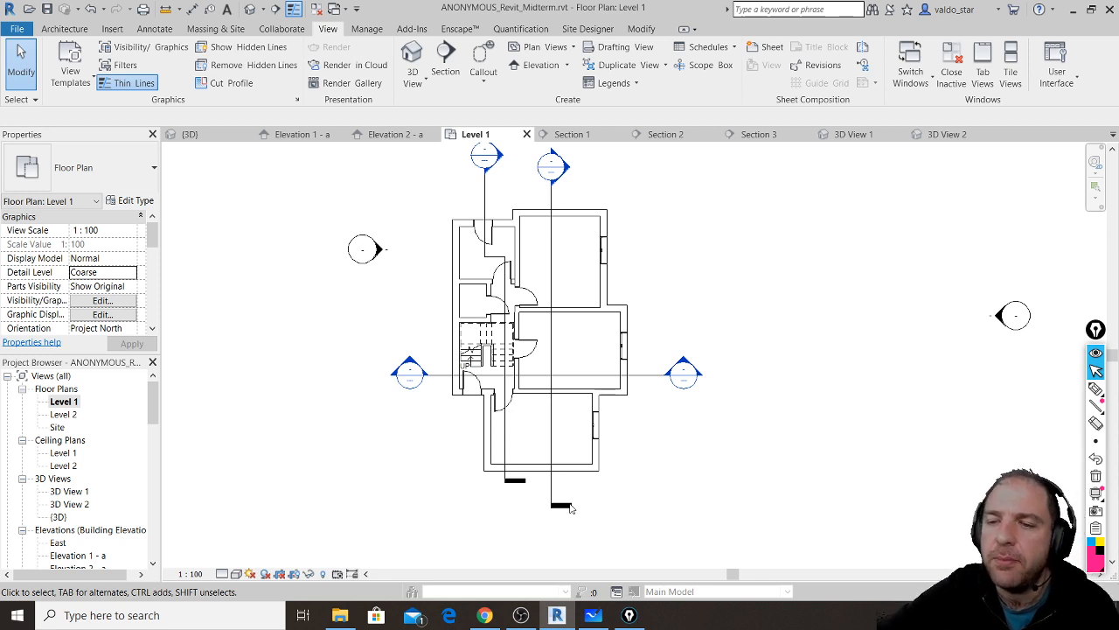
pyautogui.click(71, 494)
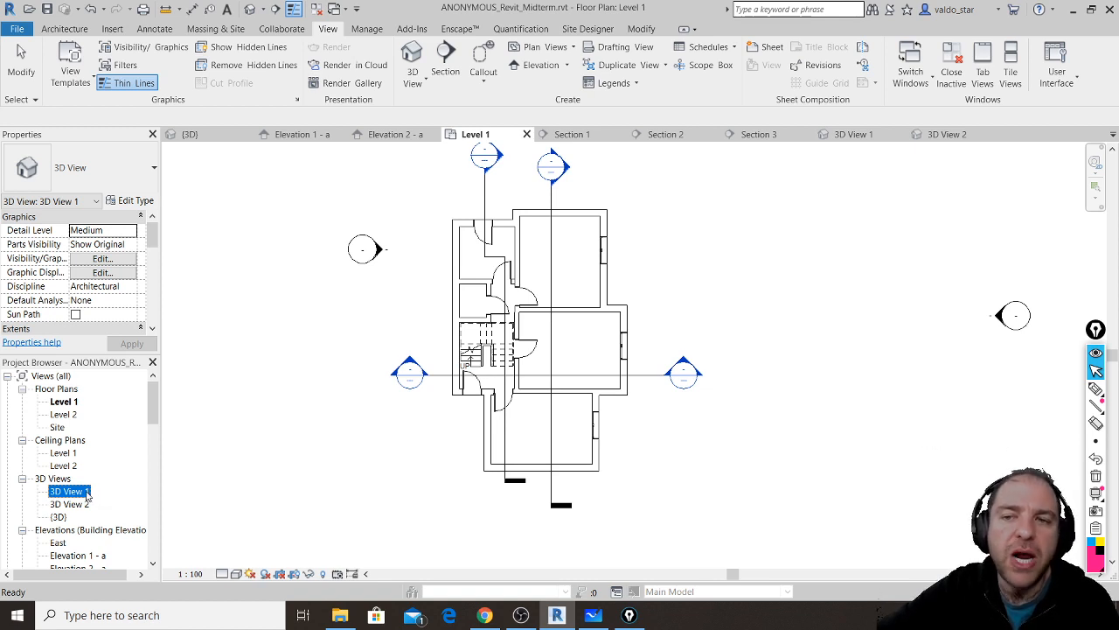
pyautogui.rightClick(86, 494)
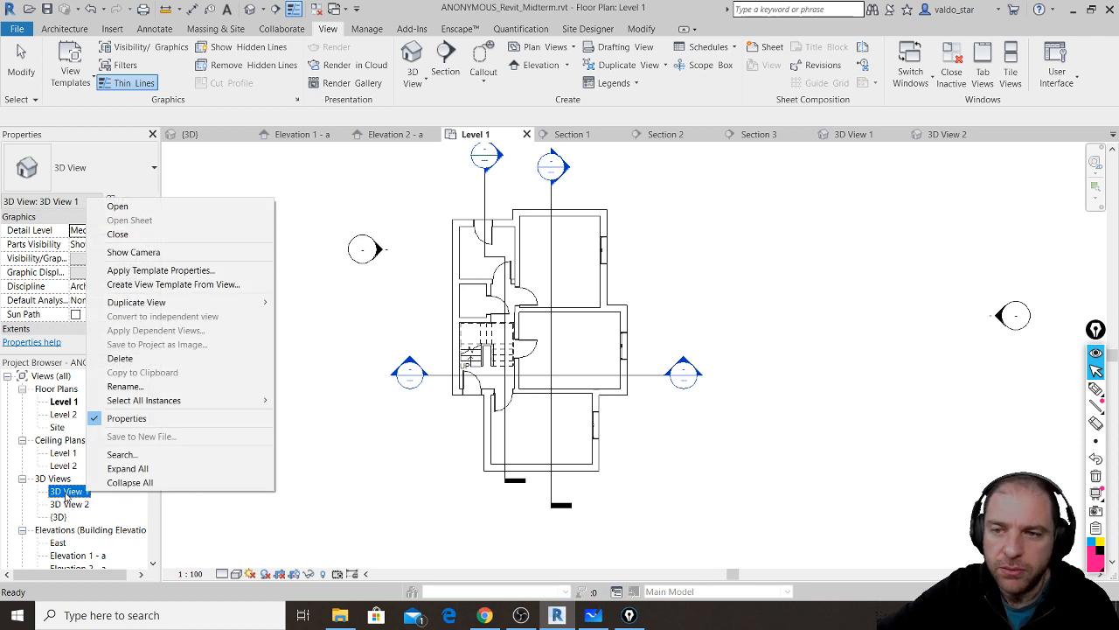
pyautogui.click(131, 253)
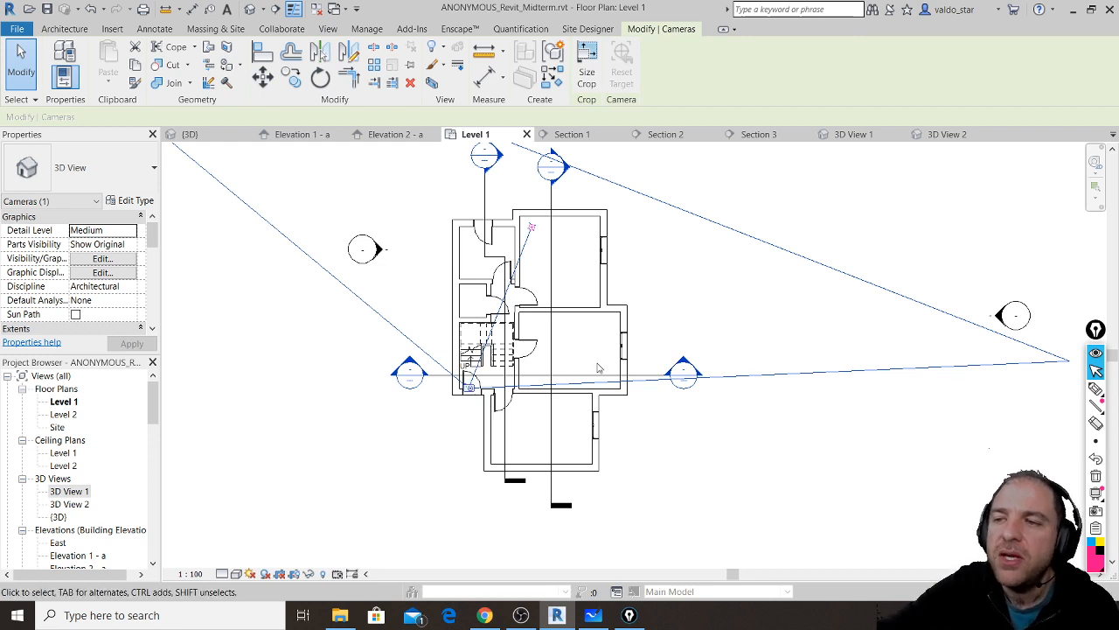
pyautogui.moveTo(533, 231)
pyautogui.mouseDown()
pyautogui.moveTo(538, 240)
pyautogui.moveTo(546, 213)
pyautogui.mouseUp()
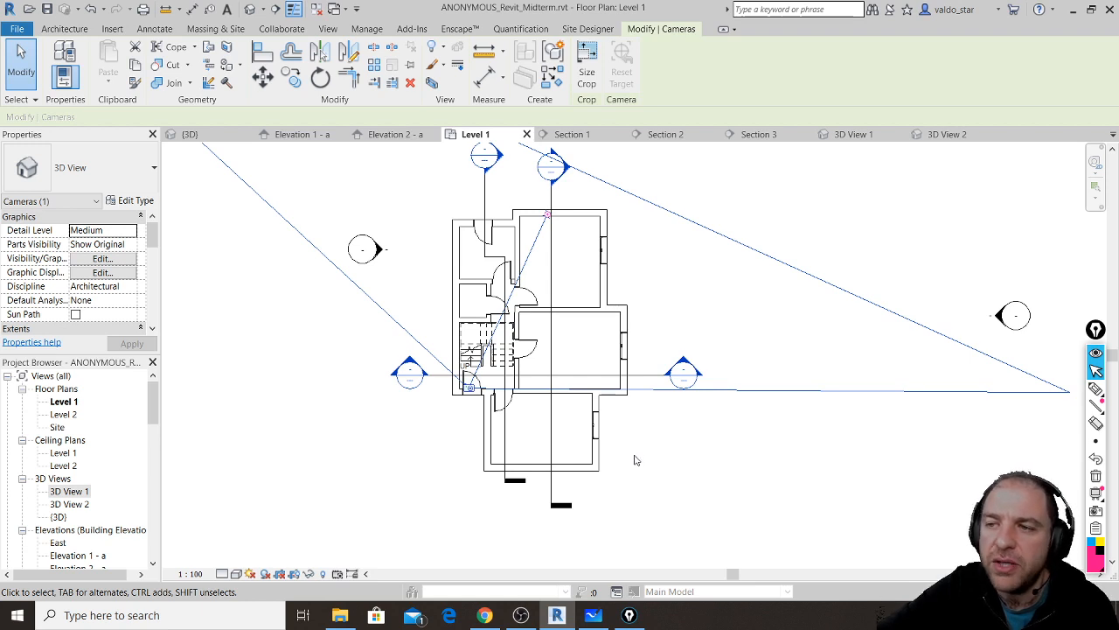
# - Show 3D View 2's camera on the Level 1 plan and pull its far clip boundary closer to the house
pyautogui.click(70, 505)
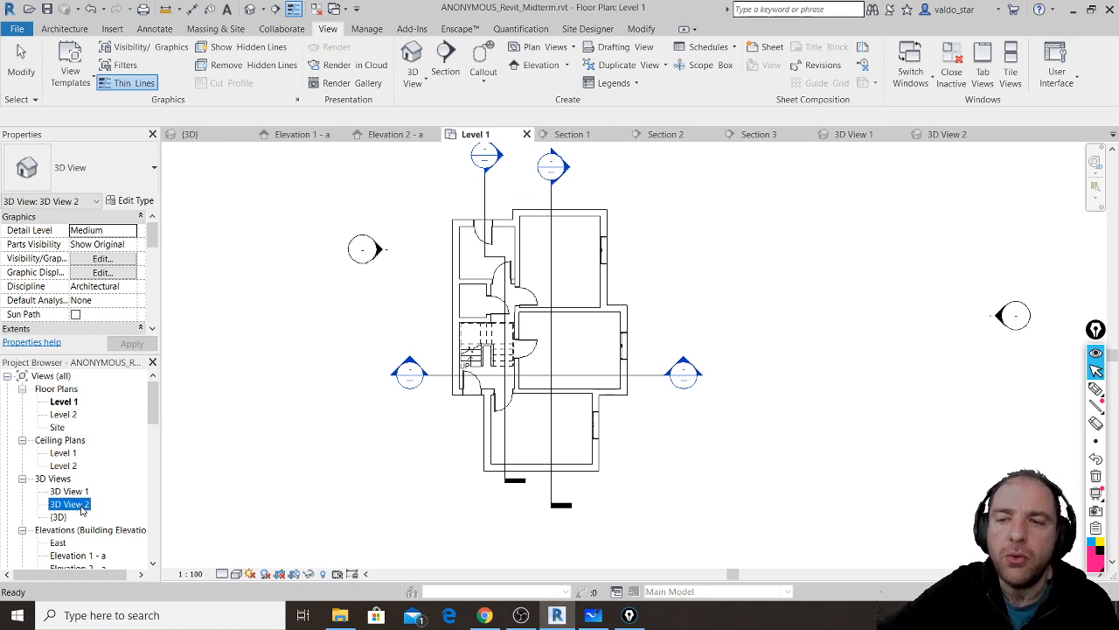
pyautogui.rightClick(81, 509)
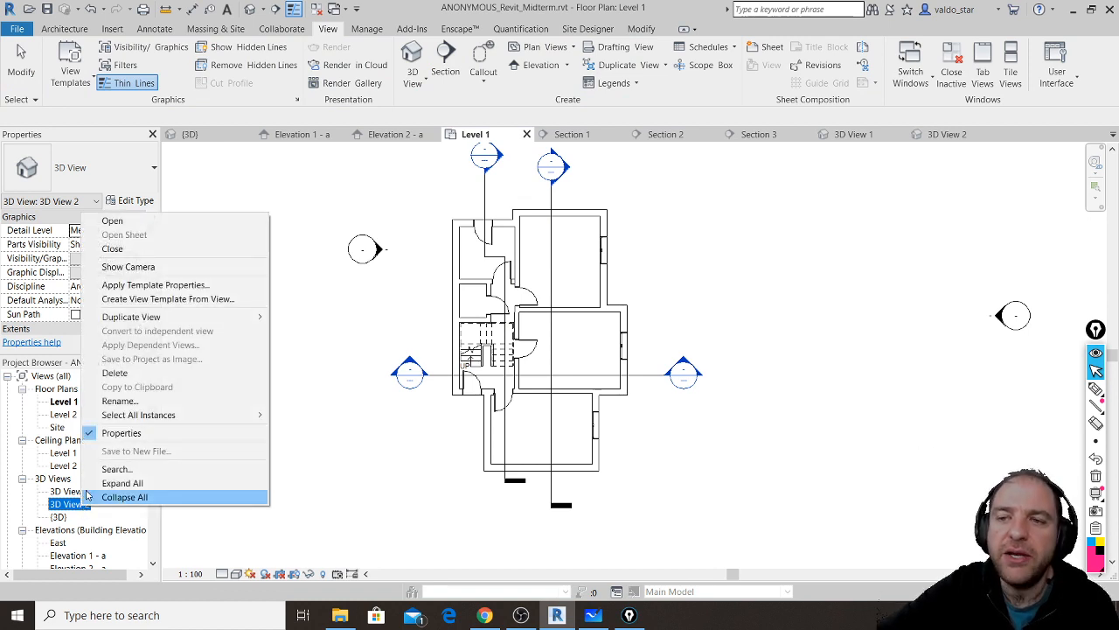
pyautogui.click(144, 269)
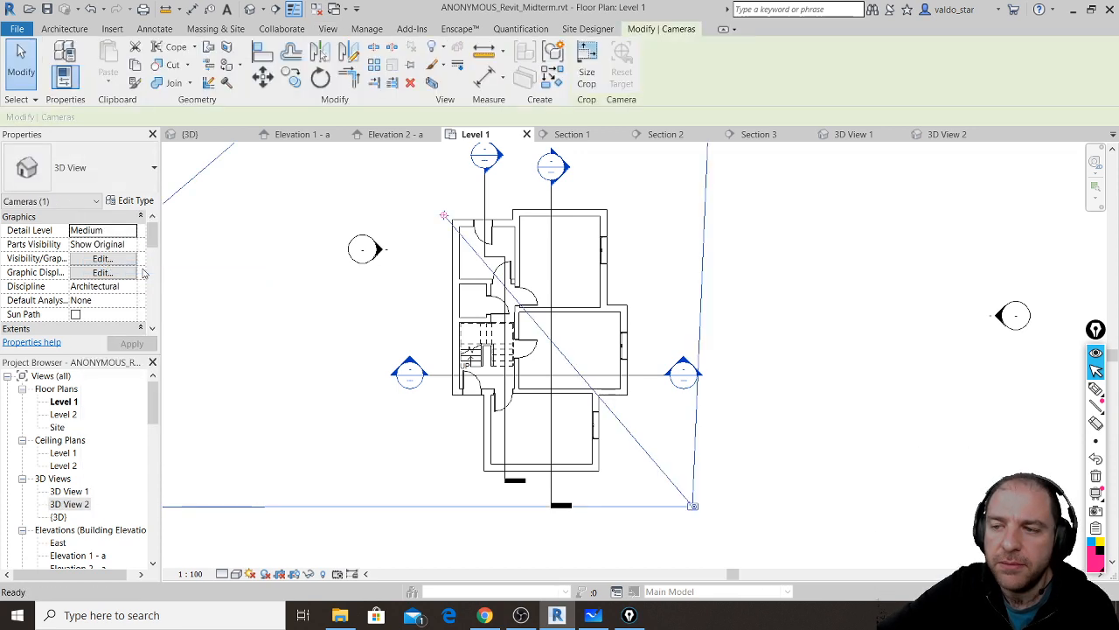
pyautogui.scroll(-3, 642, 402)
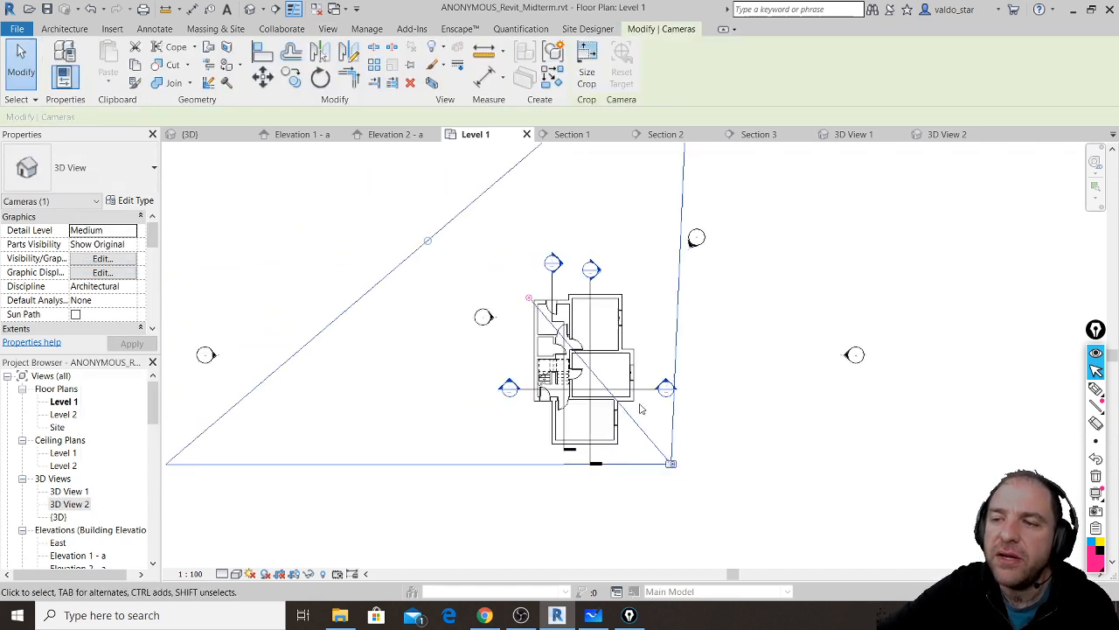
pyautogui.moveTo(428, 242); pyautogui.dragTo(474, 283)
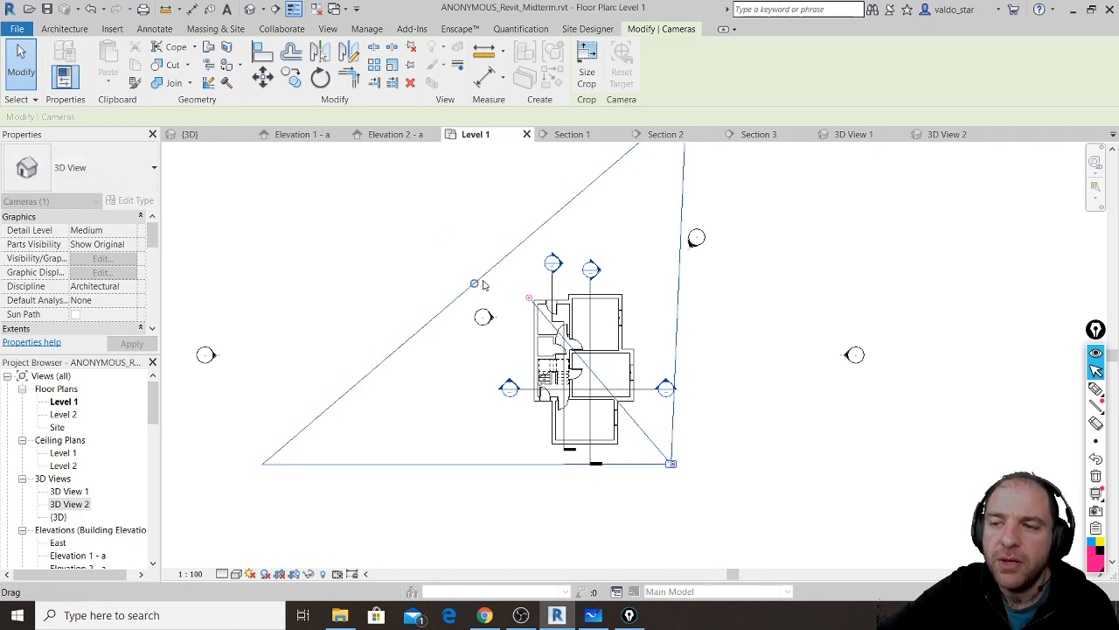
# - Move the 3D View 2 camera's target farther northwest, away from the house's northwest corner
pyautogui.scroll(5, 527, 299)
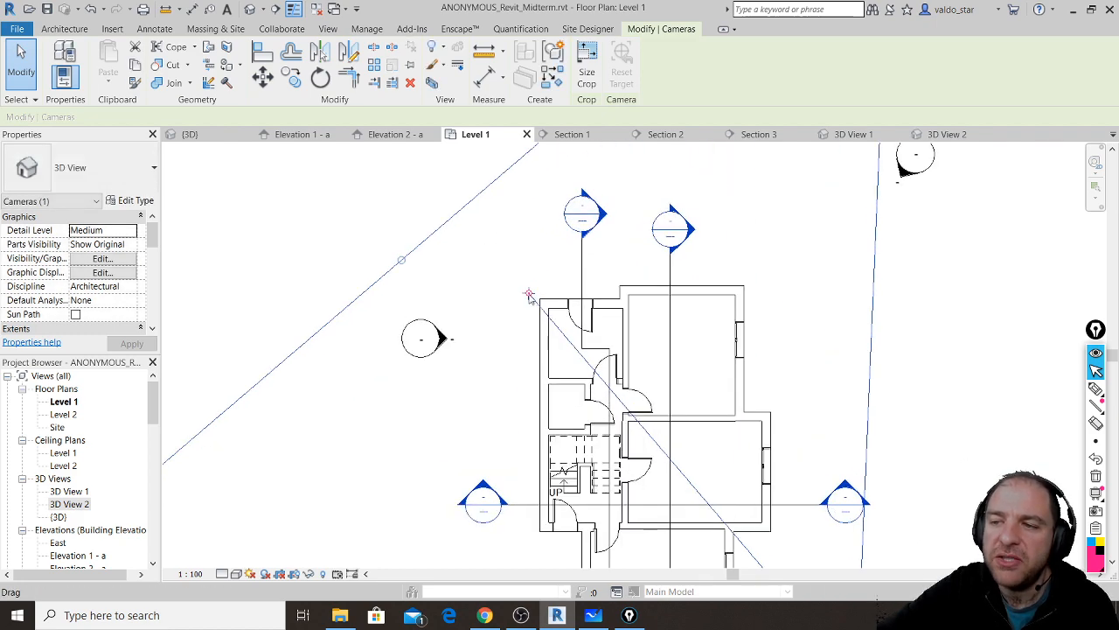
pyautogui.moveTo(526, 297)
pyautogui.mouseDown()
pyautogui.moveTo(532, 289)
pyautogui.moveTo(519, 287)
pyautogui.moveTo(536, 276)
pyautogui.moveTo(444, 270)
pyautogui.moveTo(455, 276)
pyautogui.moveTo(450, 264)
pyautogui.moveTo(464, 257)
pyautogui.mouseUp()
pyautogui.scroll(-3, 475, 263)
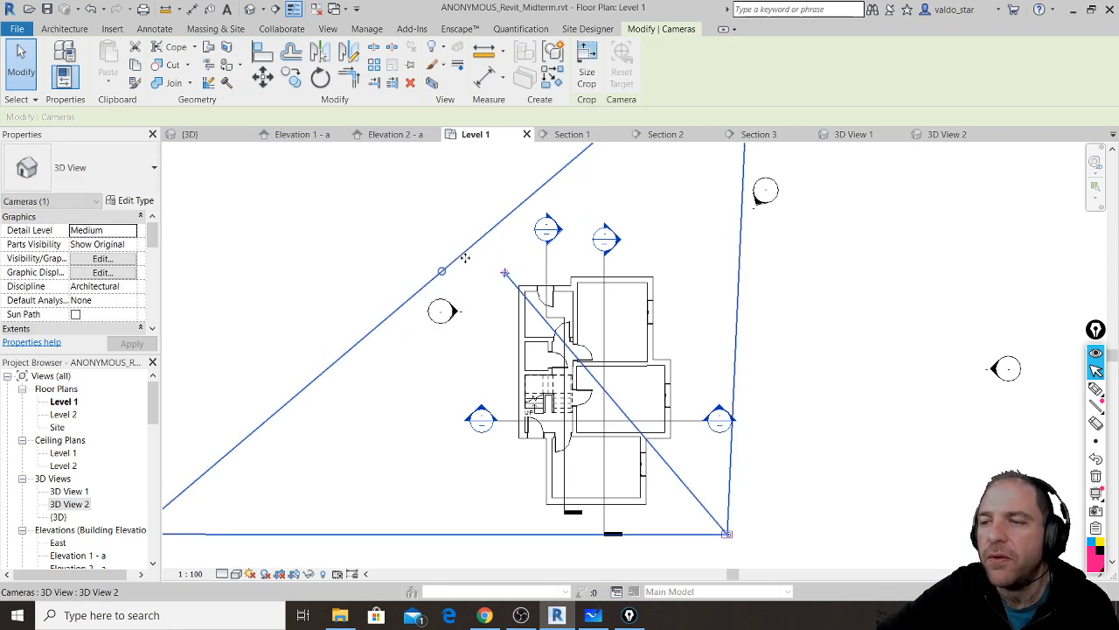
pyautogui.click(414, 262)
pyautogui.scroll(-1, 481, 295)
# - Show 3D View 2's camera again and, in its view, narrow the crop region's right side and extend its top to the house's highest corner
pyautogui.rightClick(69, 503)
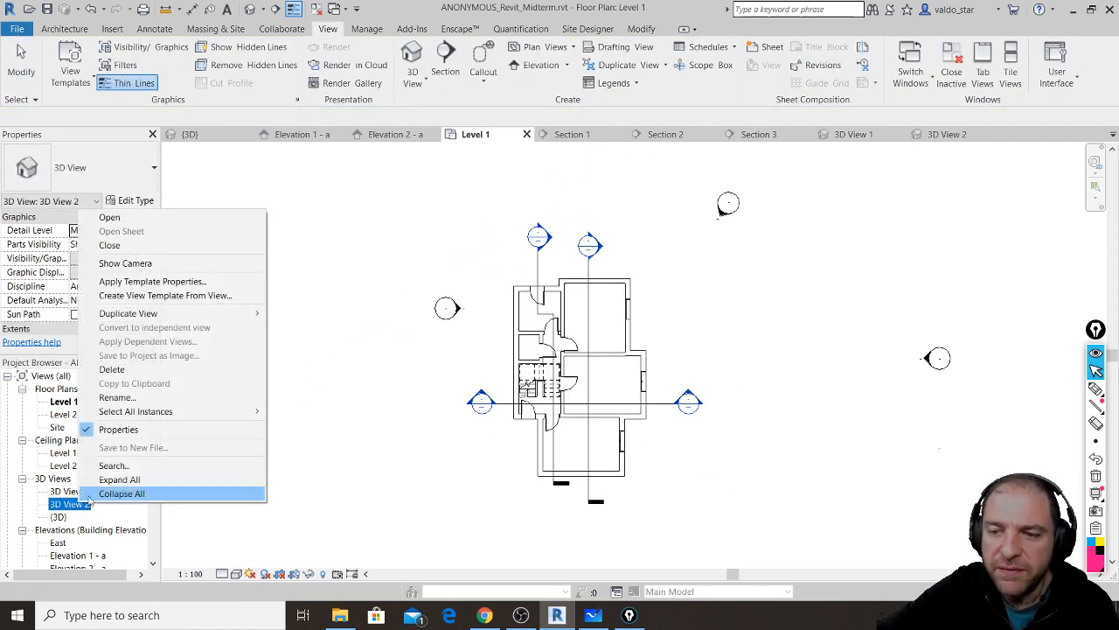
pyautogui.click(184, 263)
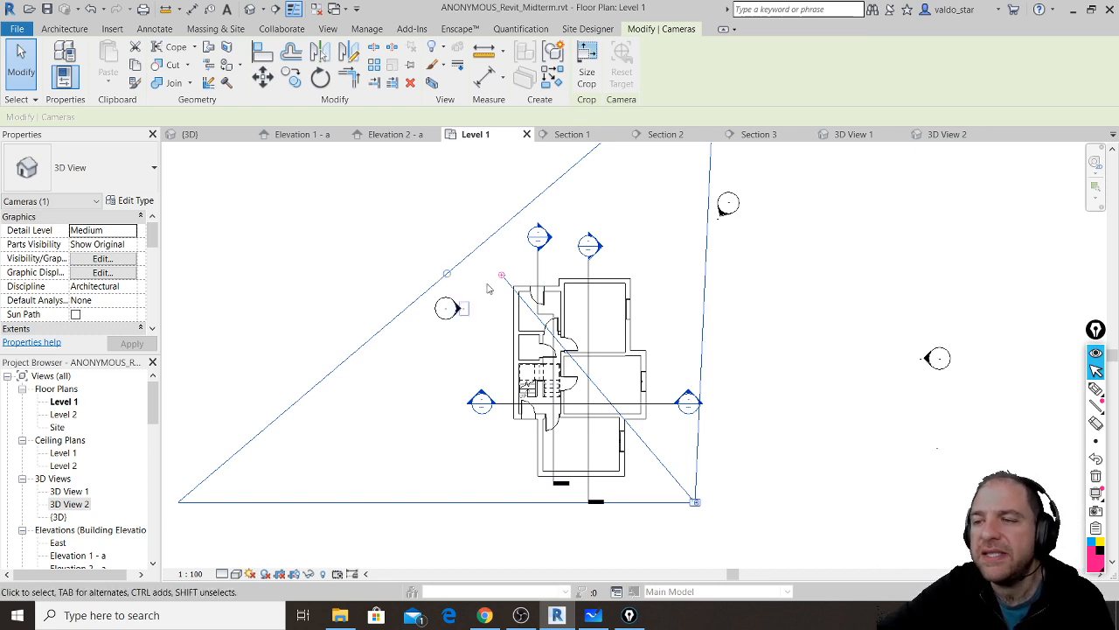
pyautogui.click(953, 136)
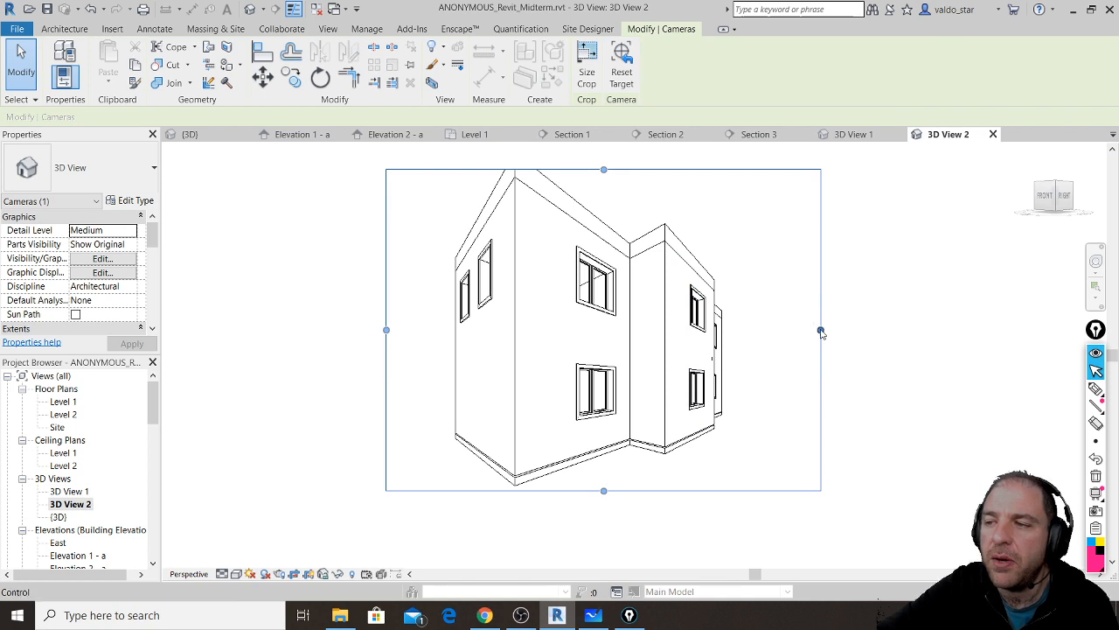
pyautogui.moveTo(820, 330); pyautogui.dragTo(734, 329)
pyautogui.moveTo(560, 168); pyautogui.dragTo(562, 153)
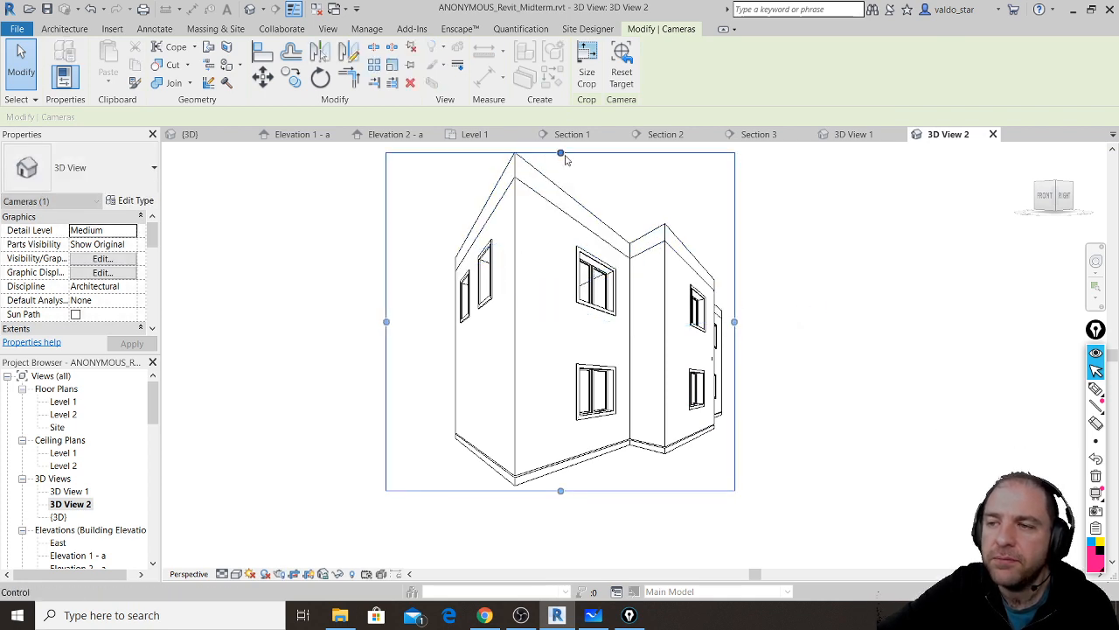
# - Switch to the YouTube live chat, narrow its window to read the messages, and return to Revit
pyautogui.click(486, 613)
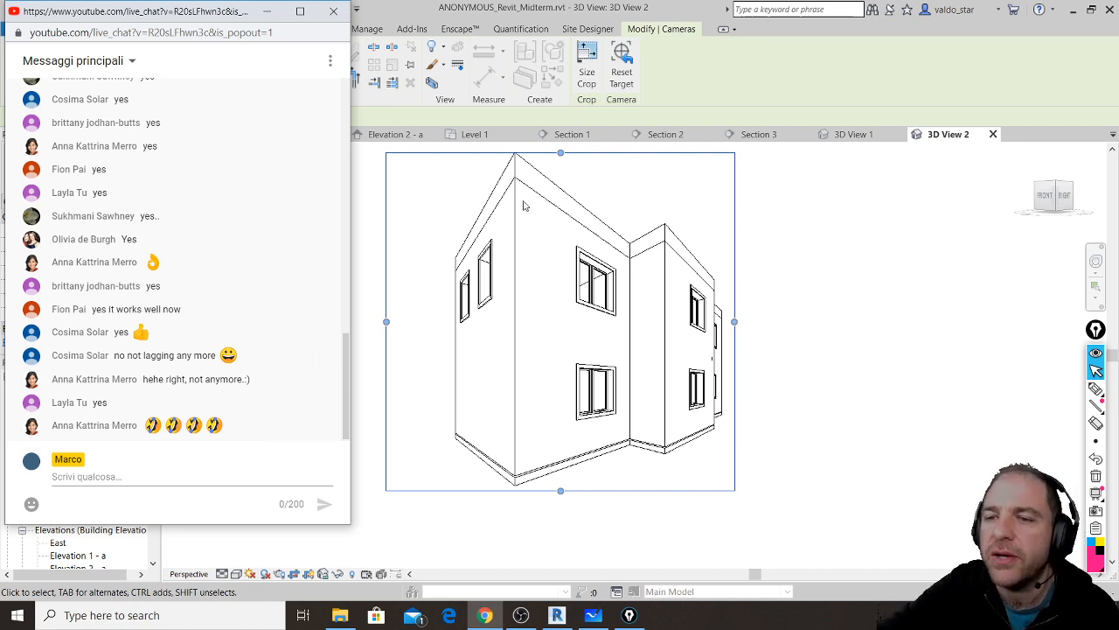
pyautogui.moveTo(350, 190); pyautogui.dragTo(232, 194)
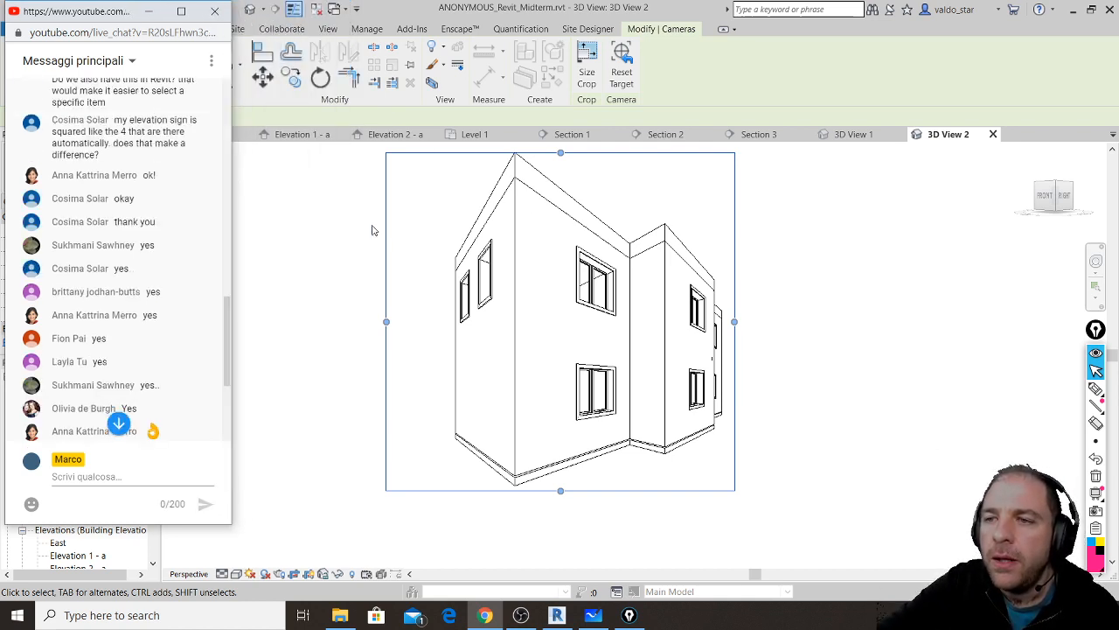
pyautogui.click(353, 271)
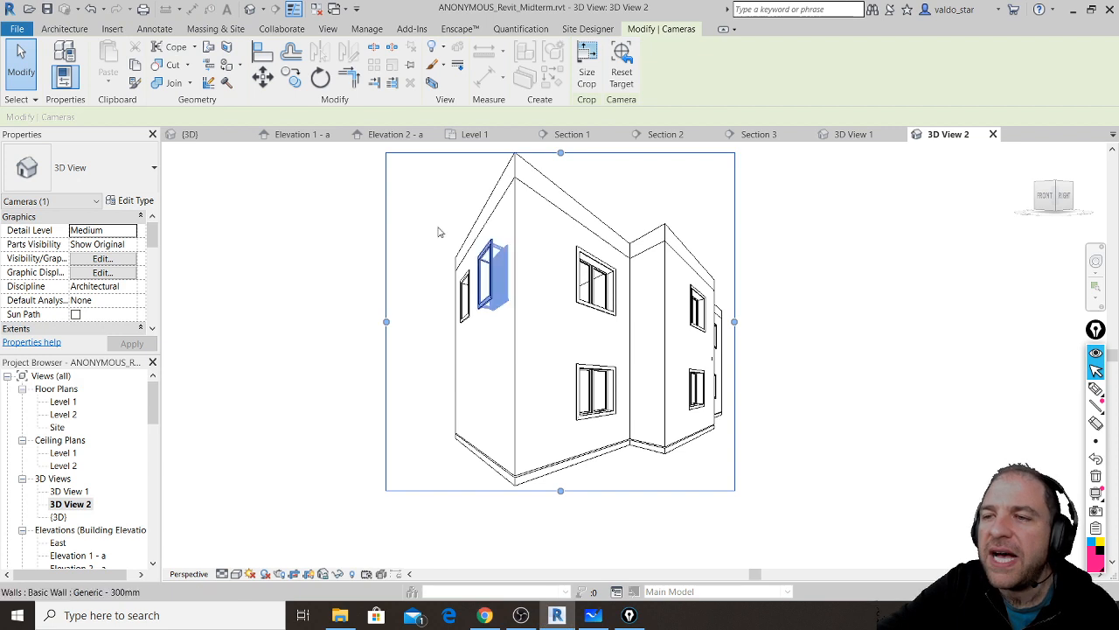
# - Open the {3D} view, deselect the camera, and orbit to view the house from its back-left corner
pyautogui.click(222, 140)
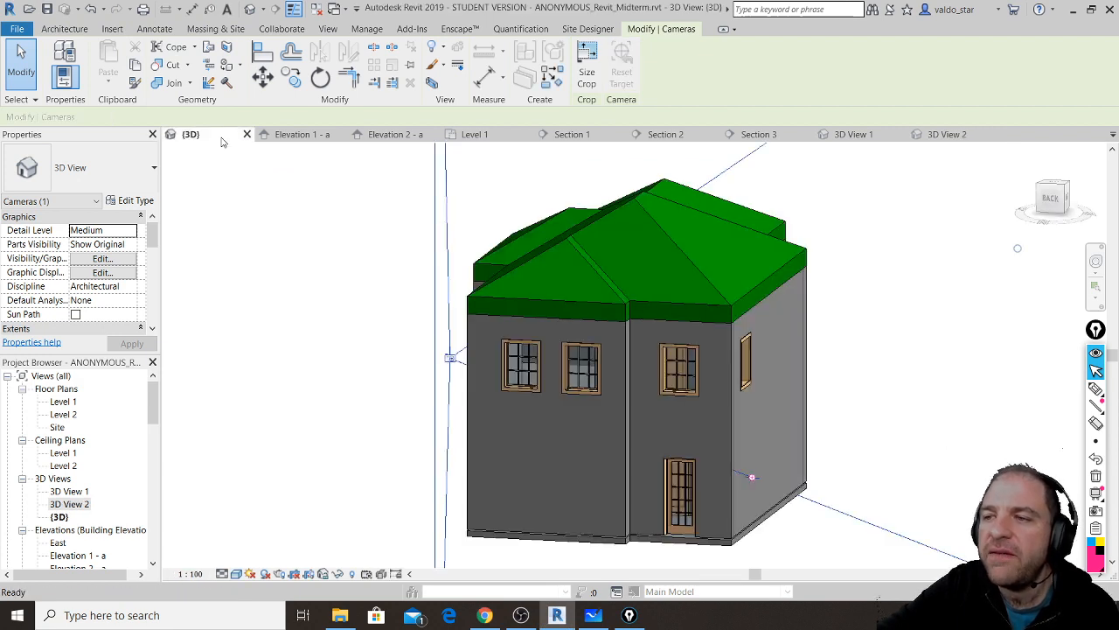
pyautogui.moveTo(924, 340); pyautogui.dragTo(862, 328, button='middle')
pyautogui.click(812, 327)
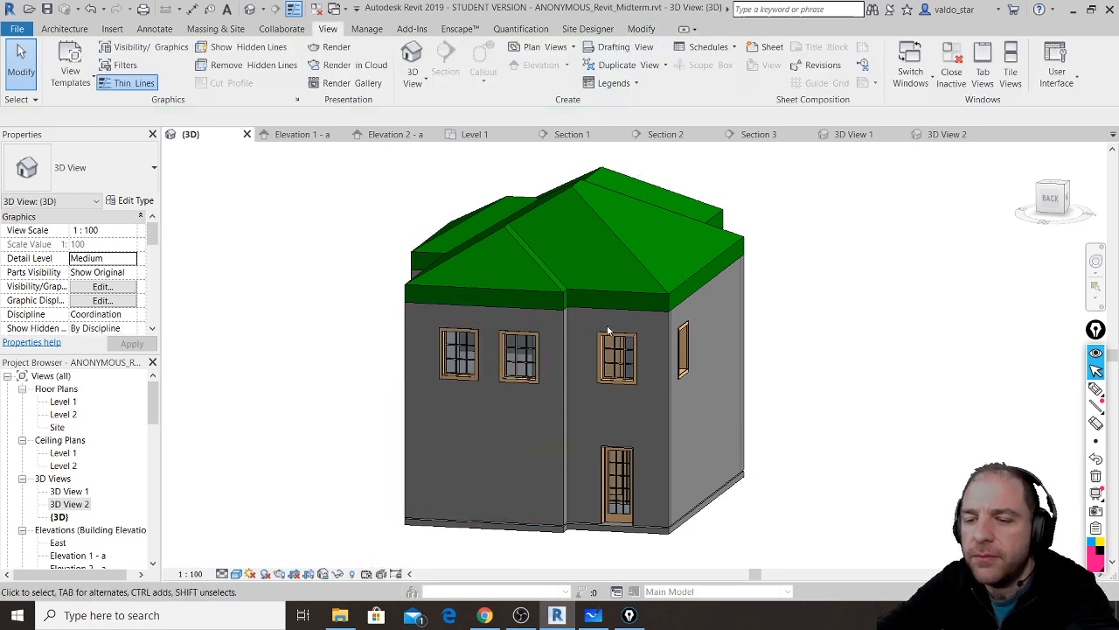
pyautogui.keyDown('shift'); pyautogui.moveTo(684, 348); pyautogui.dragTo(642, 353, button='middle'); pyautogui.keyUp('shift')
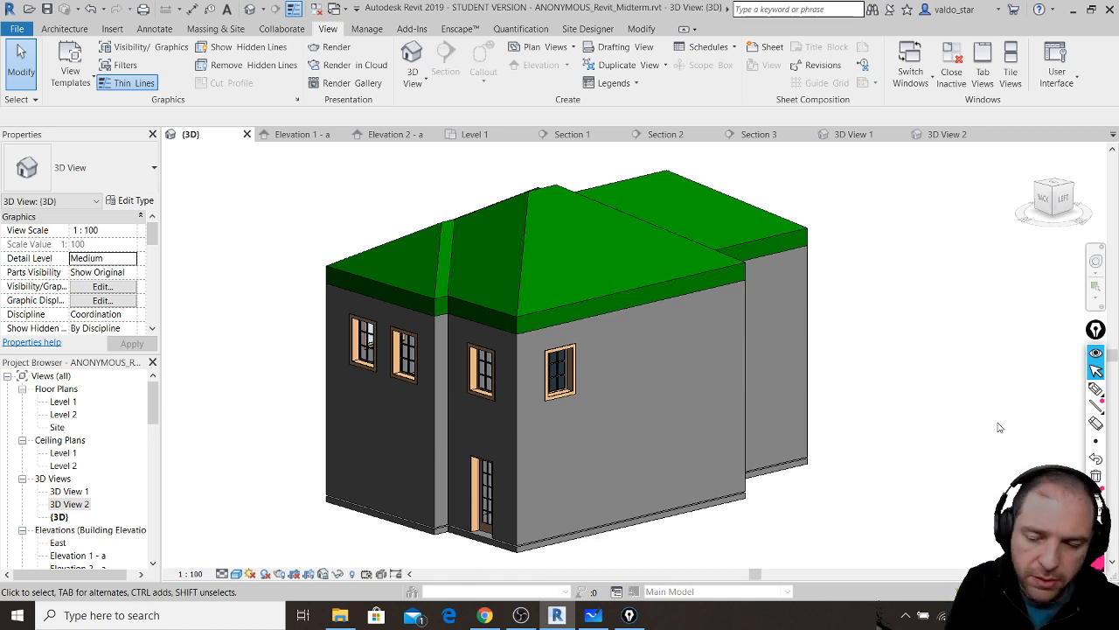
# - Mark a cut line around the house's walls at mid-height with the screen pen, clear the marks, and return to the pointer
pyautogui.hotkey('ctrl', 'shift', '4')
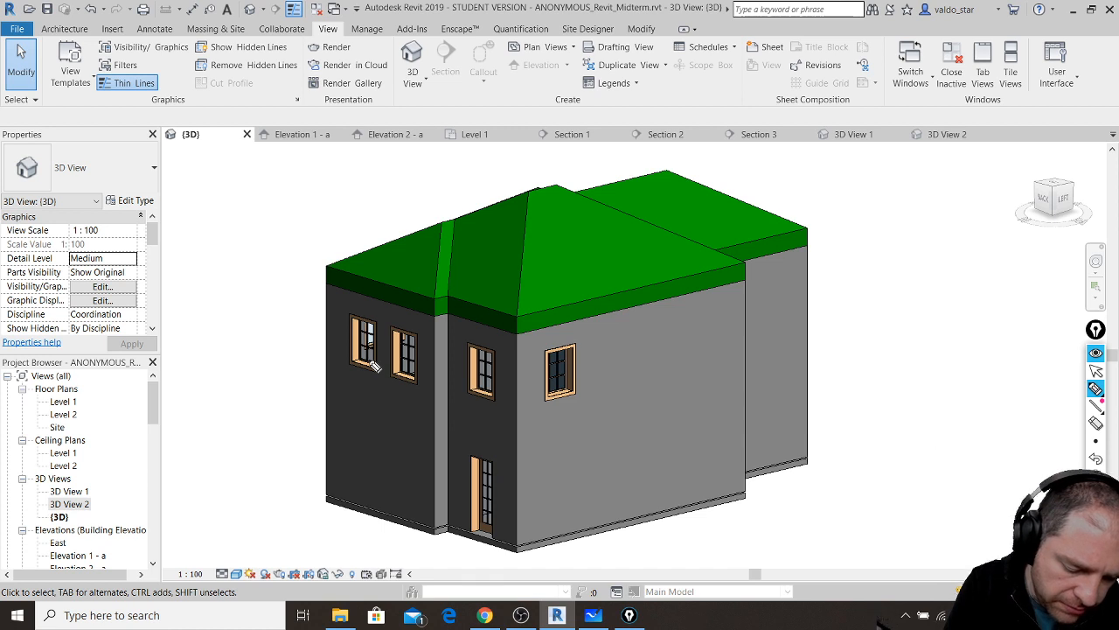
pyautogui.moveTo(323, 396)
pyautogui.mouseDown()
pyautogui.moveTo(517, 440)
pyautogui.moveTo(739, 388)
pyautogui.moveTo(731, 367)
pyautogui.moveTo(806, 346)
pyautogui.mouseUp()
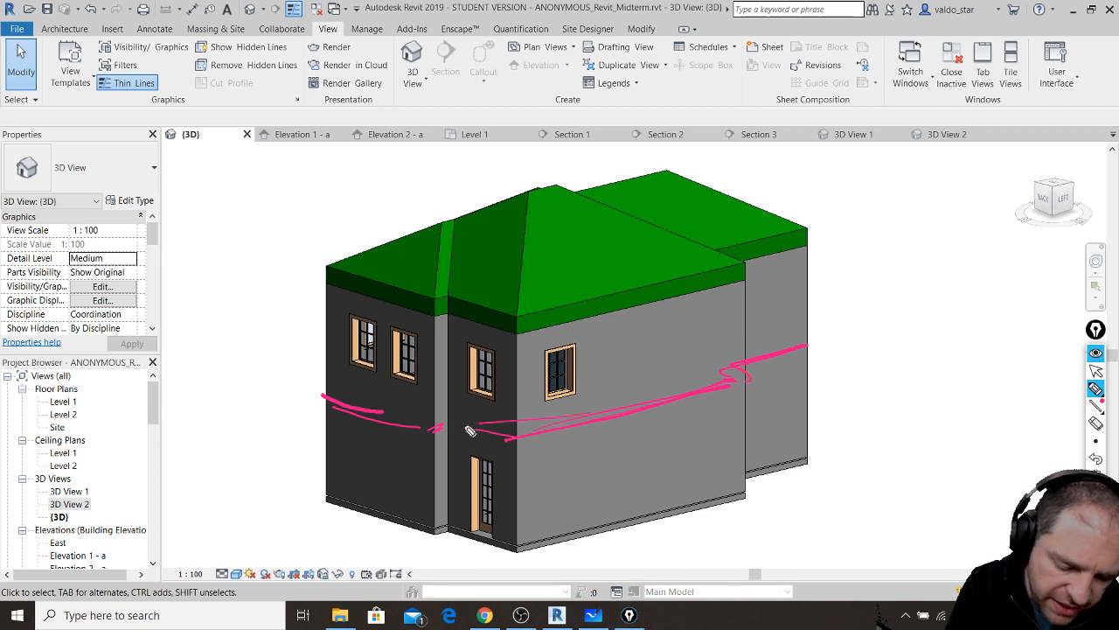
pyautogui.moveTo(352, 390)
pyautogui.mouseDown()
pyautogui.moveTo(603, 328)
pyautogui.moveTo(697, 319)
pyautogui.moveTo(807, 341)
pyautogui.mouseUp()
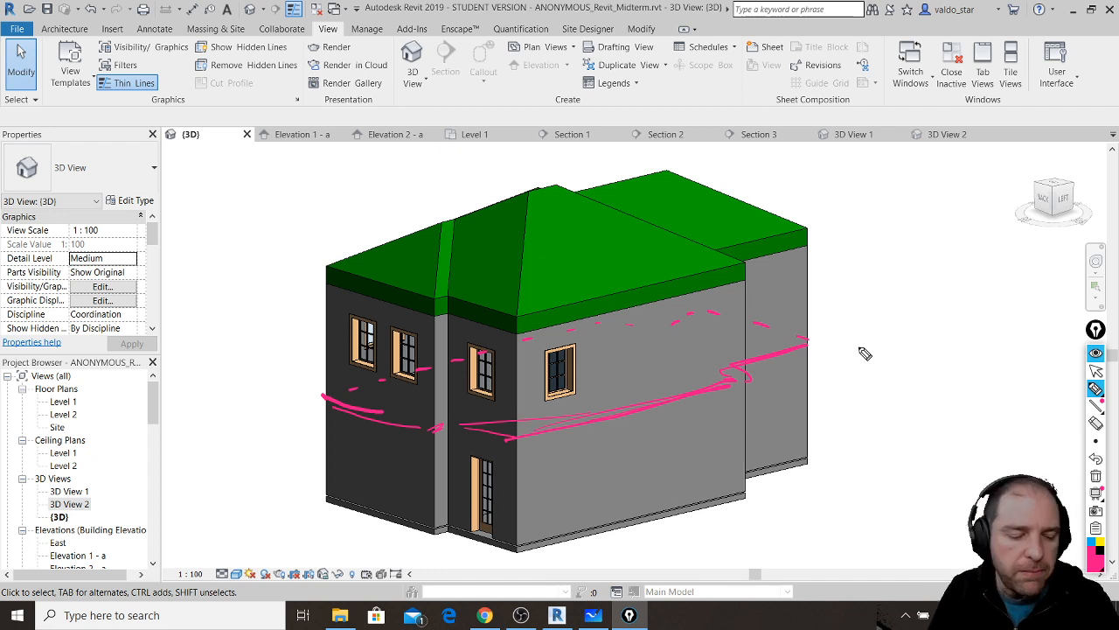
pyautogui.hotkey('ctrl', 'shift', '7')
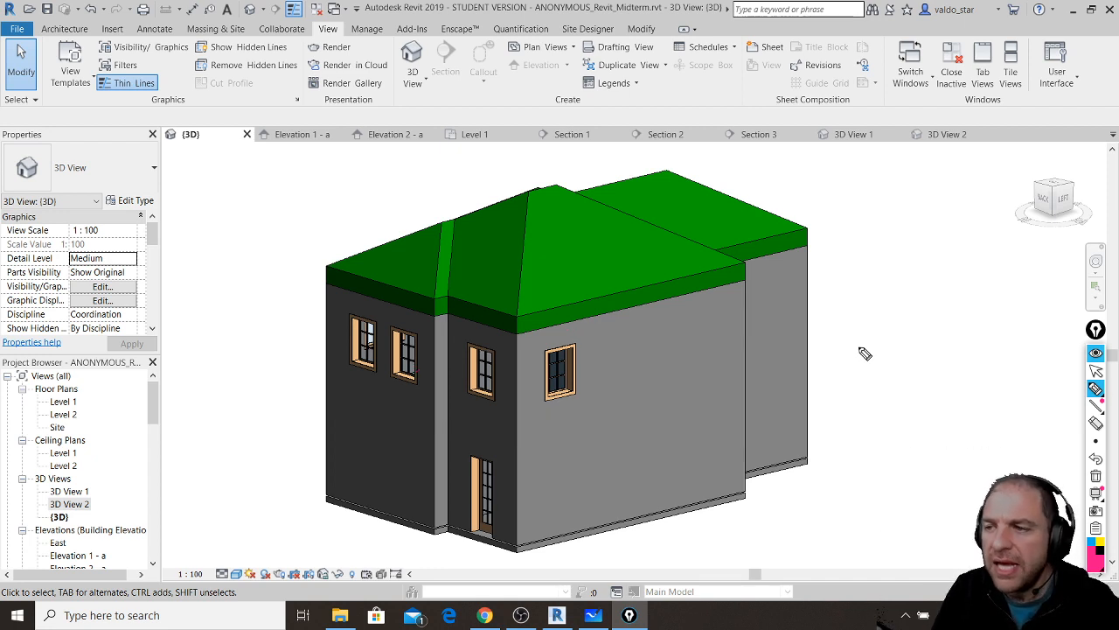
pyautogui.click(1095, 371)
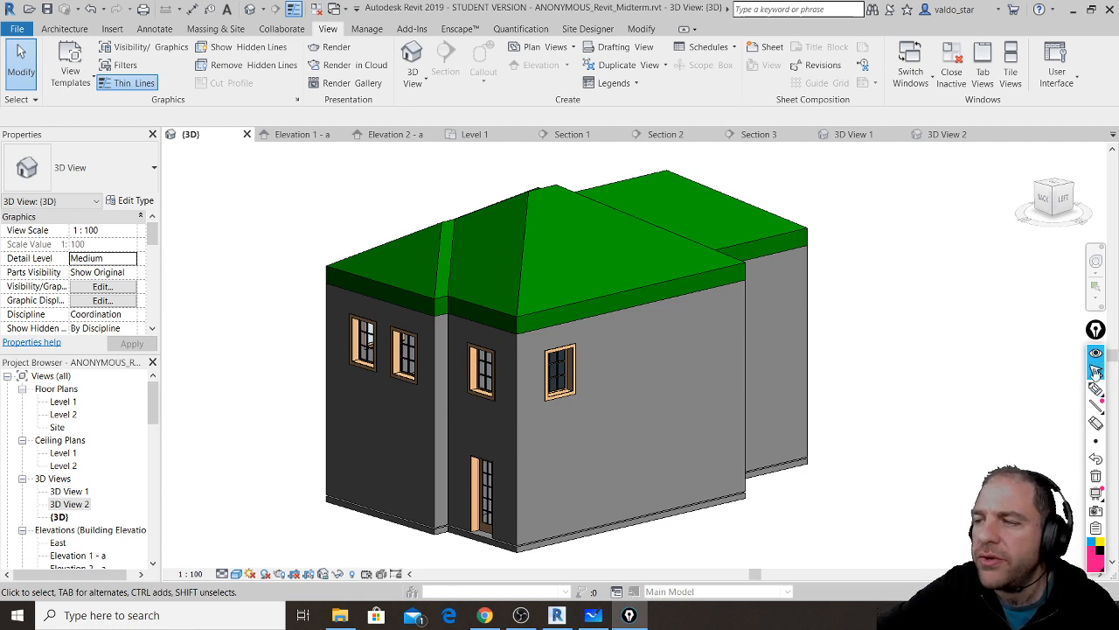
# - Hide the west wall of the house's southern wing in the {3D} view and select the exposed Level 2 floor
pyautogui.click(804, 299)
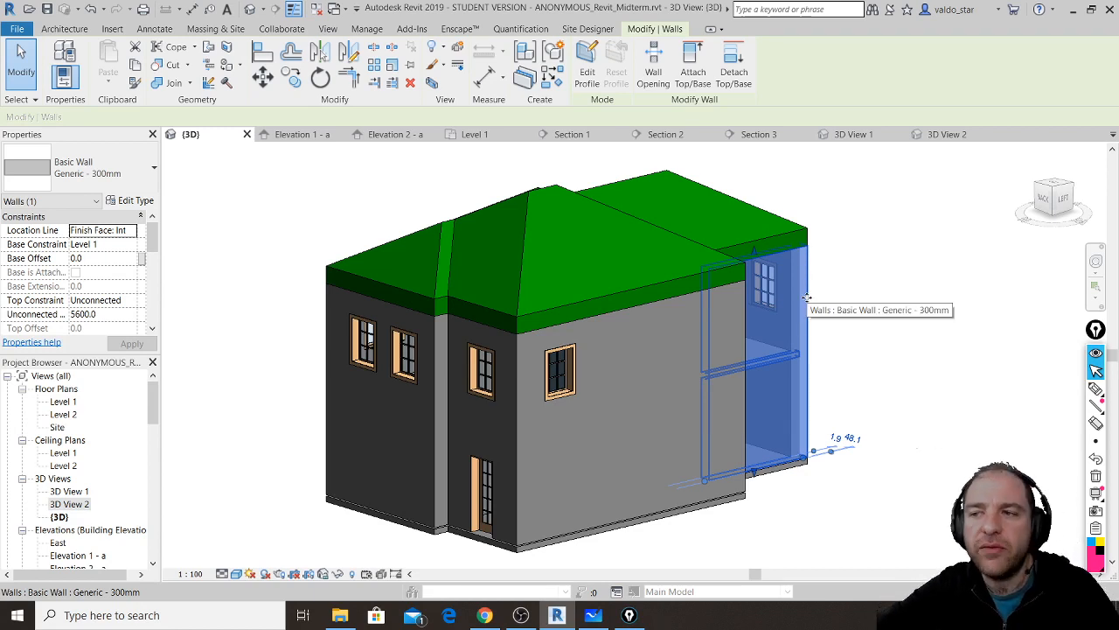
pyautogui.rightClick(807, 301)
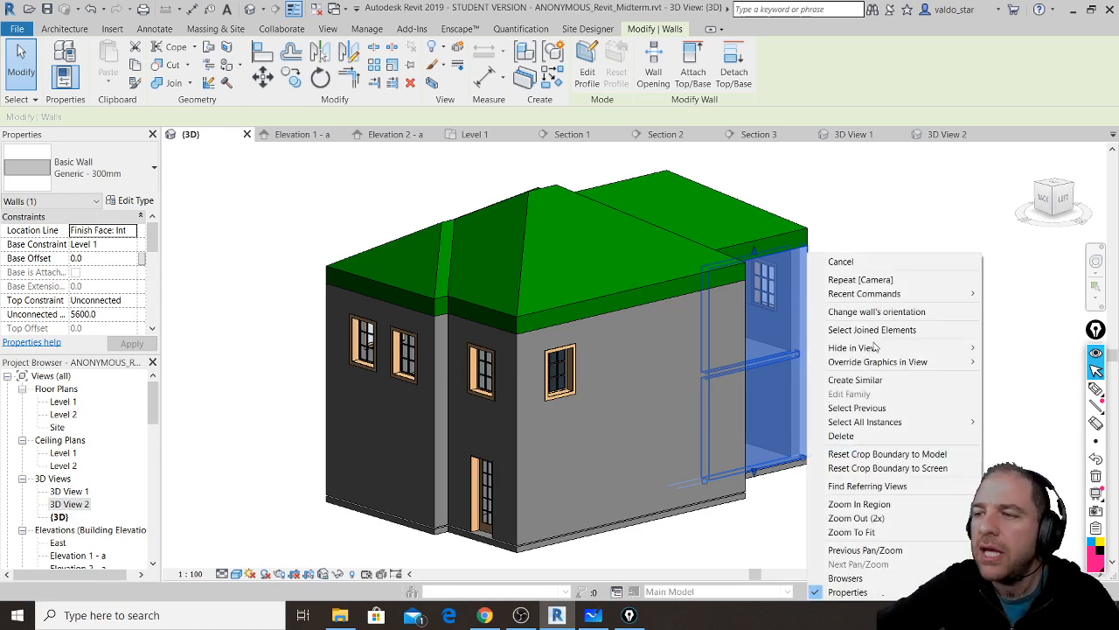
pyautogui.moveTo(879, 348)
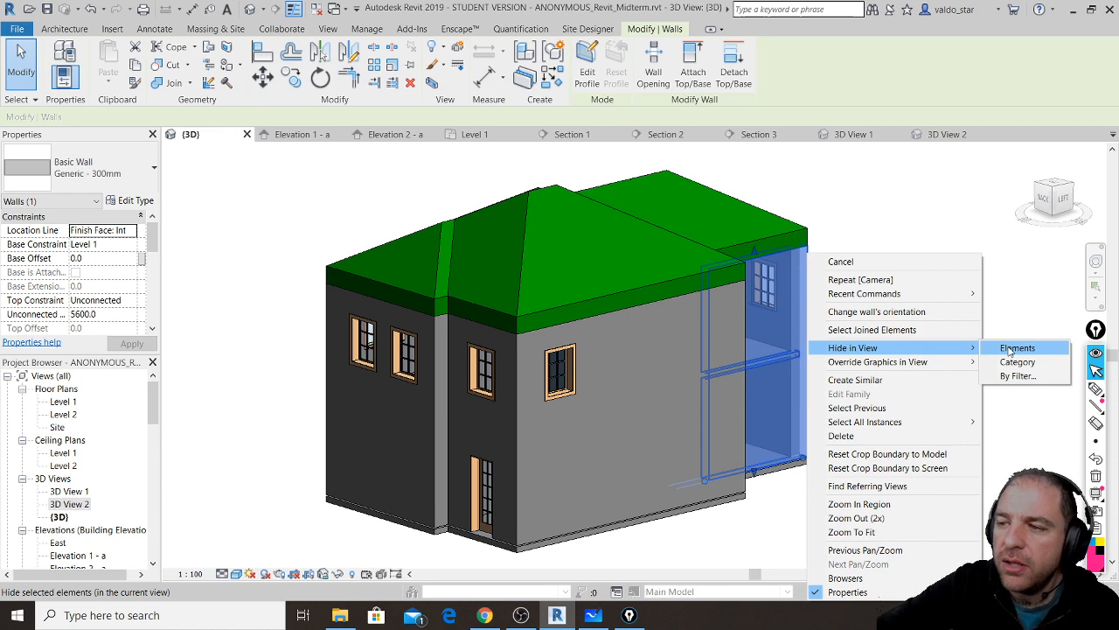
pyautogui.click(1013, 348)
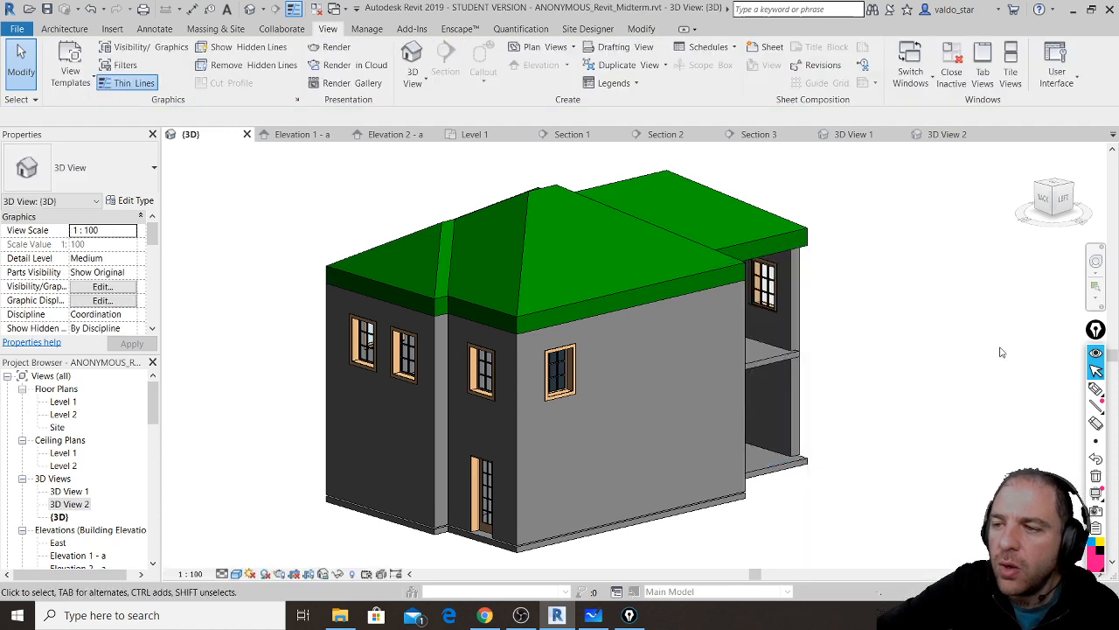
pyautogui.click(770, 367)
pyautogui.scroll(4, 787, 359)
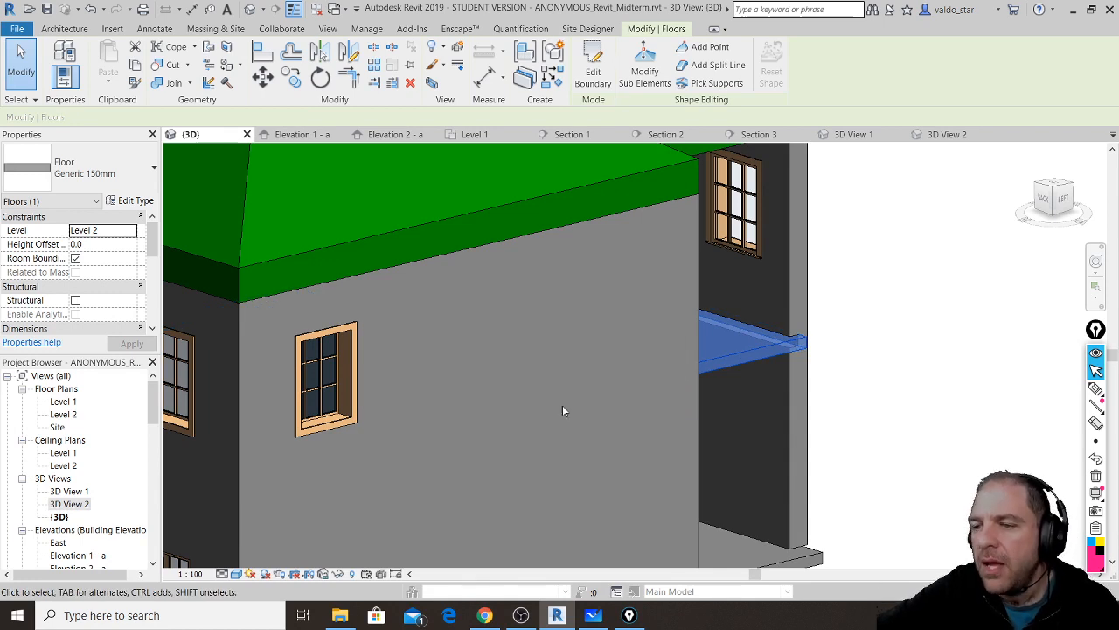
# - Reveal the hidden elements, unhide the southern wing's west wall, and leave the reveal mode
pyautogui.click(351, 574)
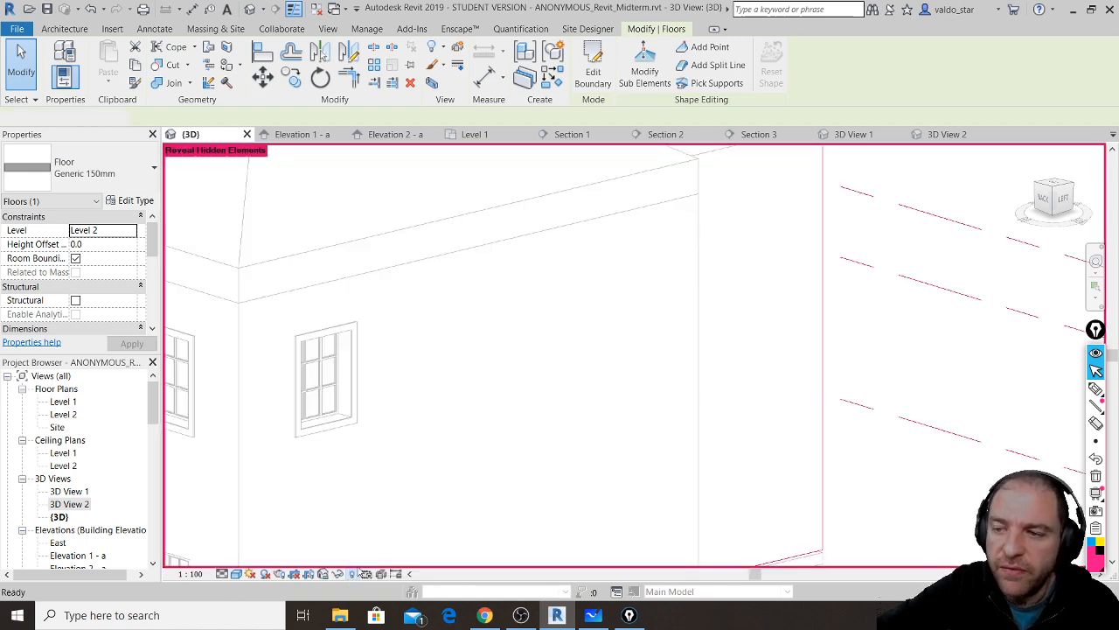
pyautogui.click(817, 267)
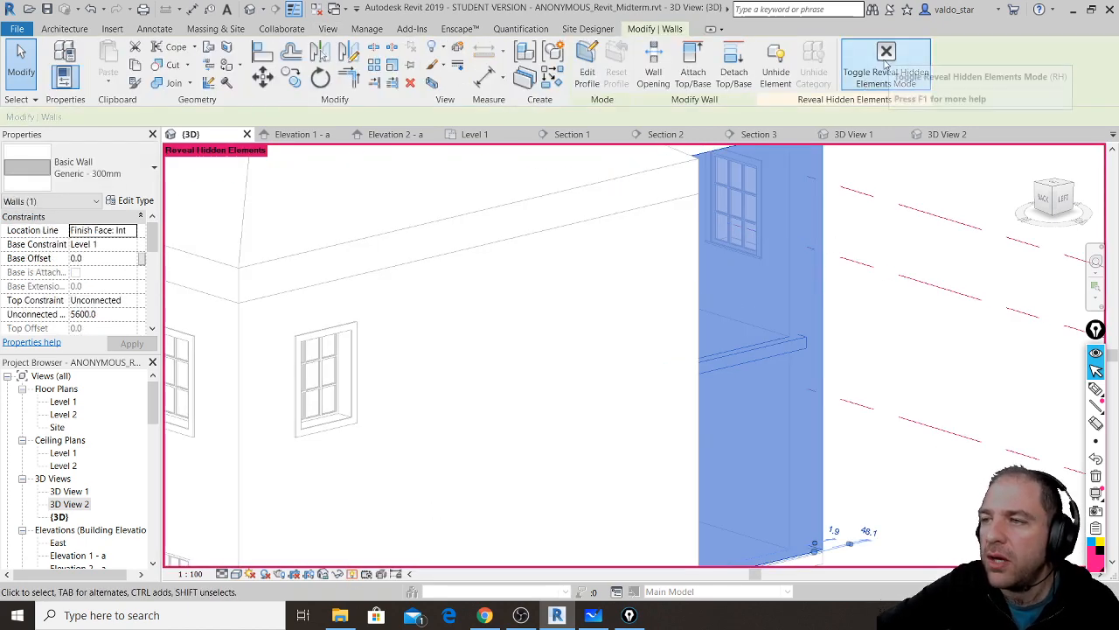
pyautogui.click(774, 69)
pyautogui.click(883, 63)
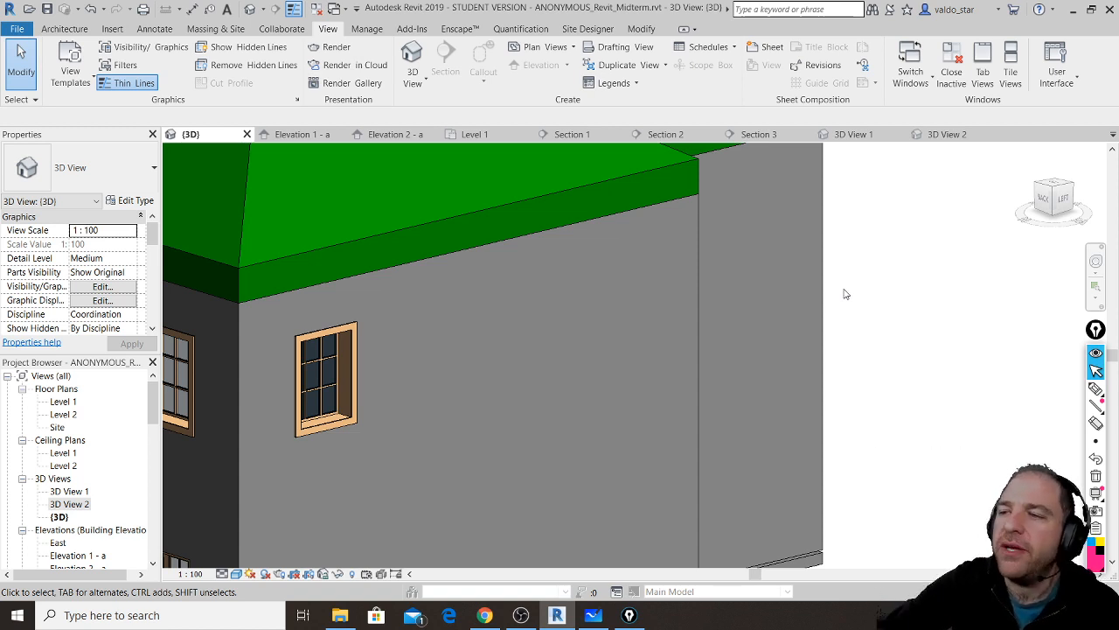
# - Select the walls, window and floor at the southern wing's outer corner in the {3D} view, mark the Filter tool with the screen pen, and clear the mark
pyautogui.scroll(-5, 845, 293)
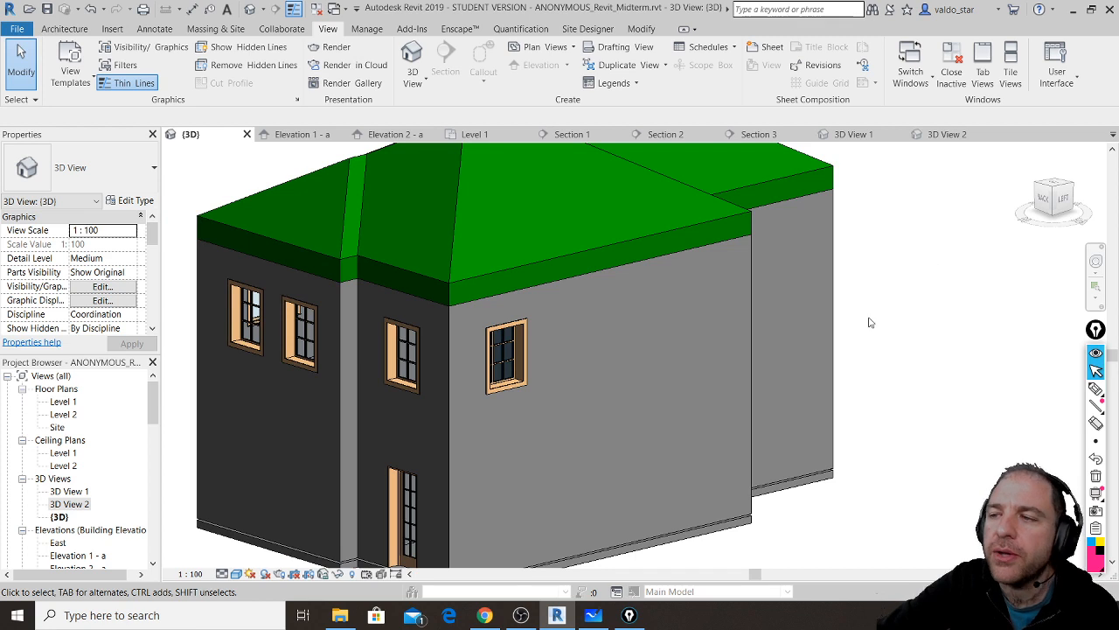
pyautogui.moveTo(900, 258); pyautogui.dragTo(742, 397)
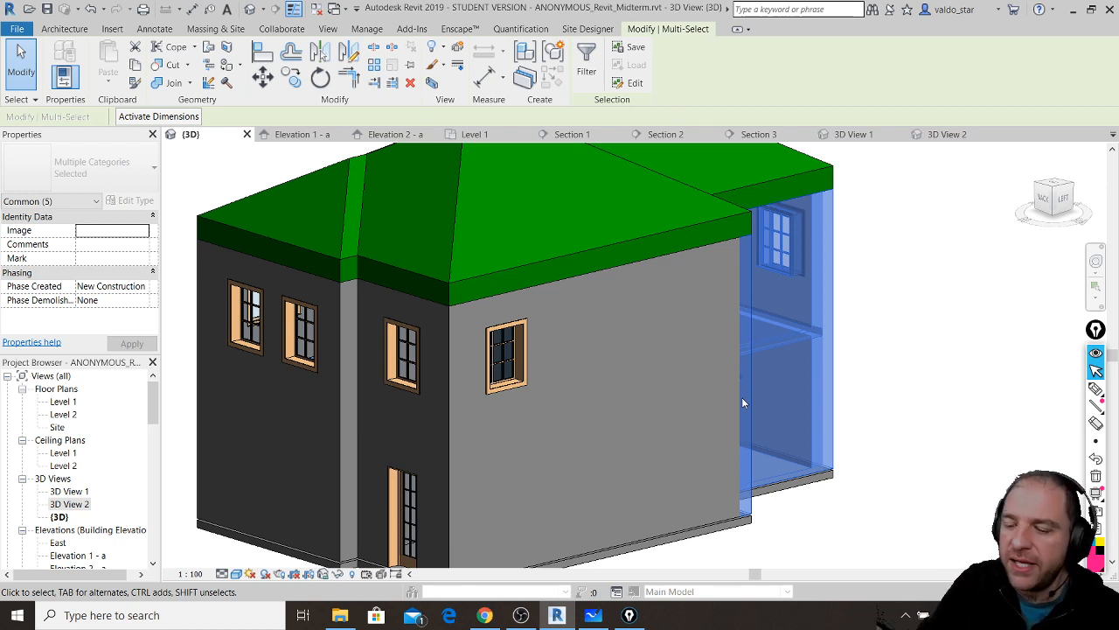
pyautogui.click(1093, 390)
pyautogui.moveTo(574, 24)
pyautogui.mouseDown()
pyautogui.moveTo(566, 87)
pyautogui.moveTo(616, 81)
pyautogui.moveTo(617, 16)
pyautogui.moveTo(568, 53)
pyautogui.moveTo(617, 87)
pyautogui.moveTo(615, 7)
pyautogui.mouseUp()
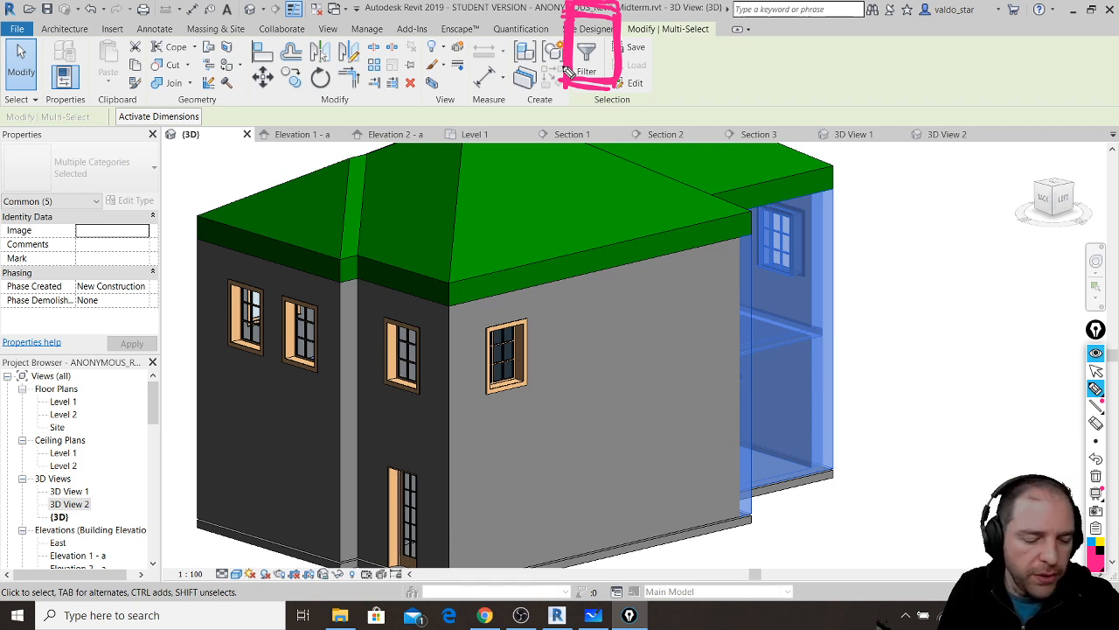
pyautogui.hotkey('ctrl', 'shift', '7')
pyautogui.hotkey('ctrl', 'shift', '1')
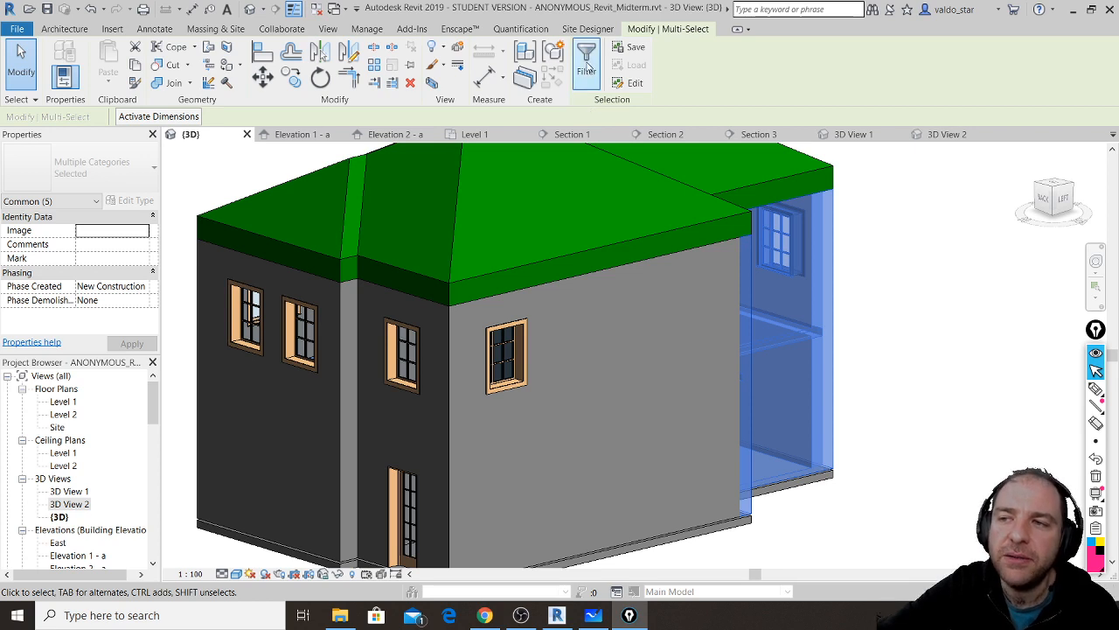
# - Filter the selection to exclude Walls and Windows, keeping only the Level 2 floor selected
pyautogui.click(587, 63)
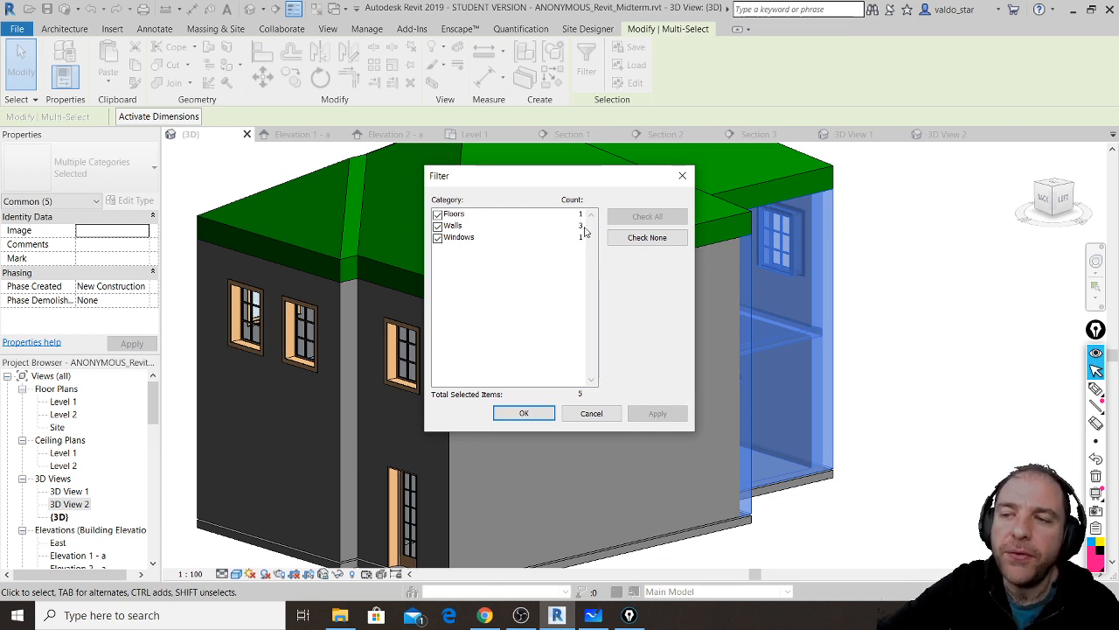
pyautogui.click(438, 225)
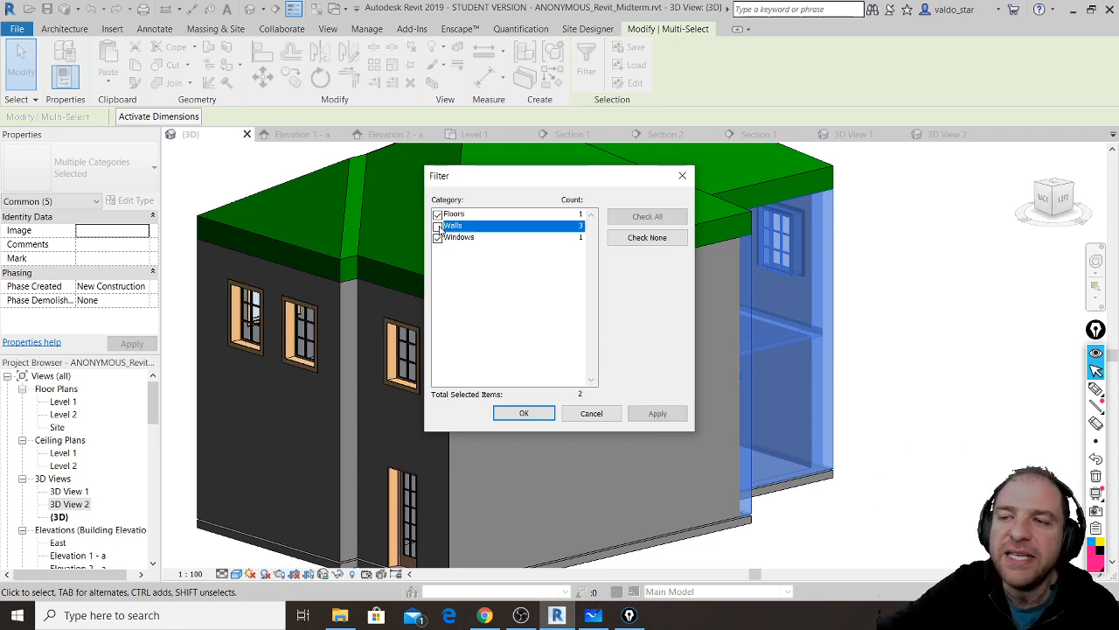
pyautogui.click(438, 238)
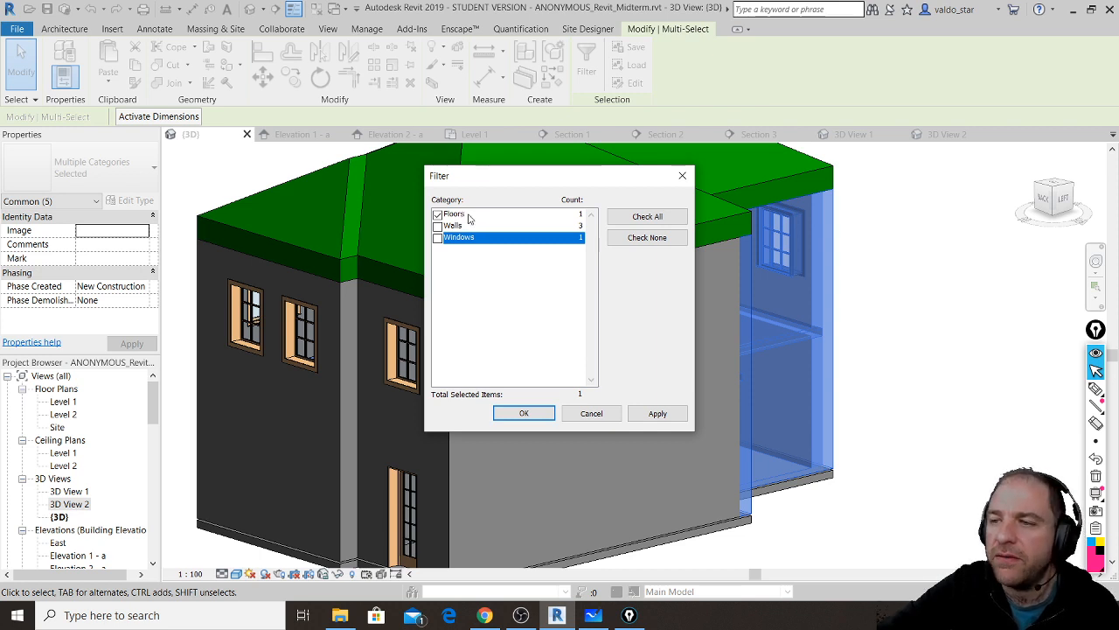
pyautogui.click(523, 414)
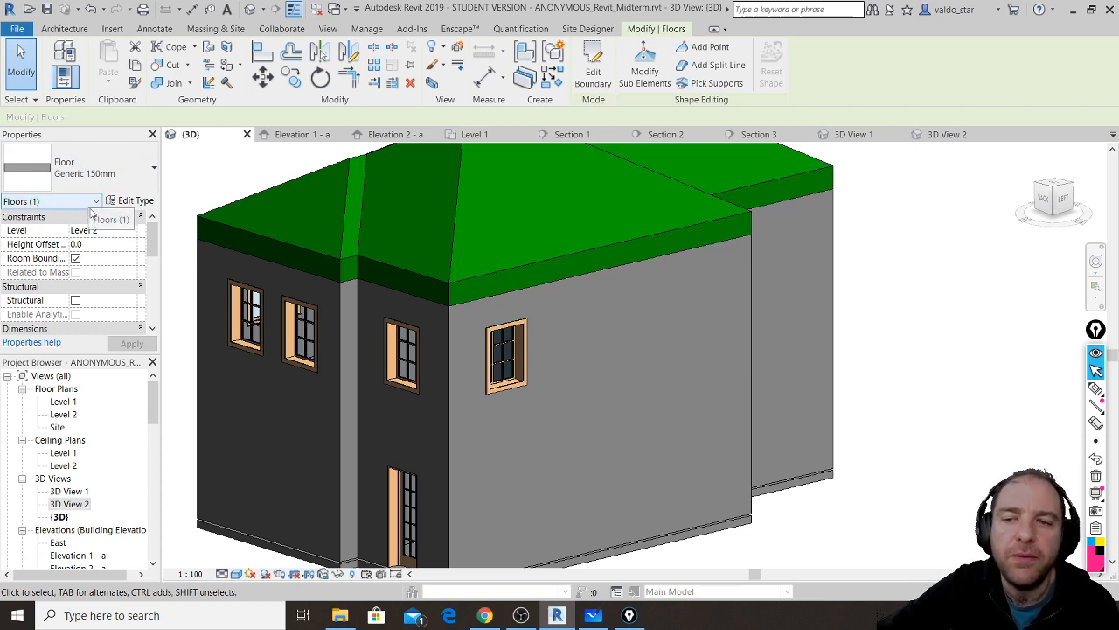
# - Set the {3D} view's visual style to Wireframe and turn off thin lines
pyautogui.click(236, 574)
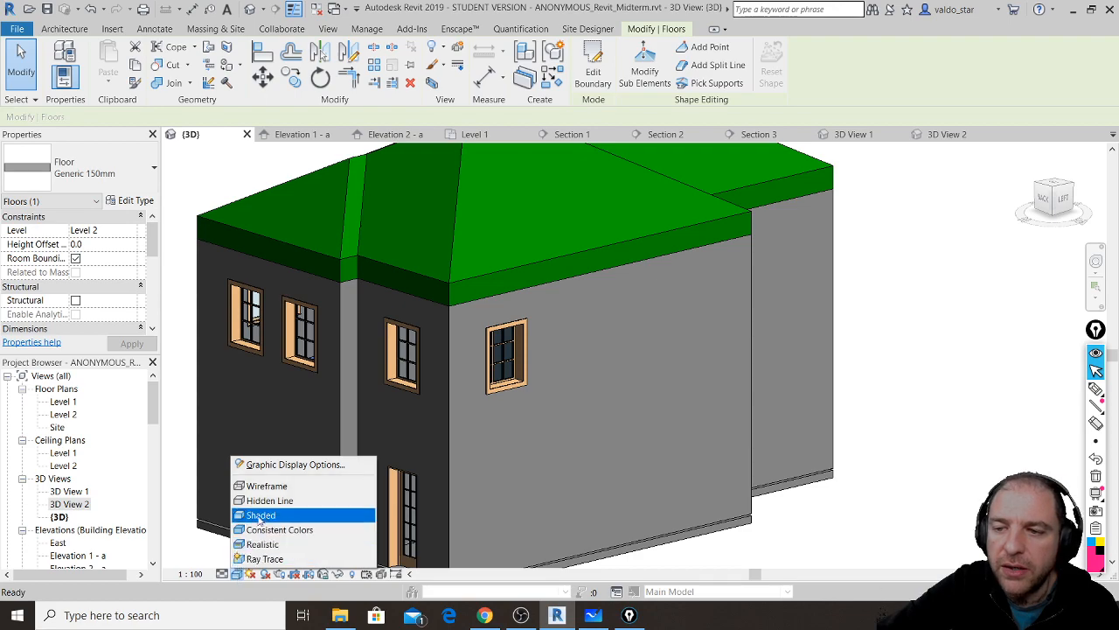
pyautogui.click(271, 486)
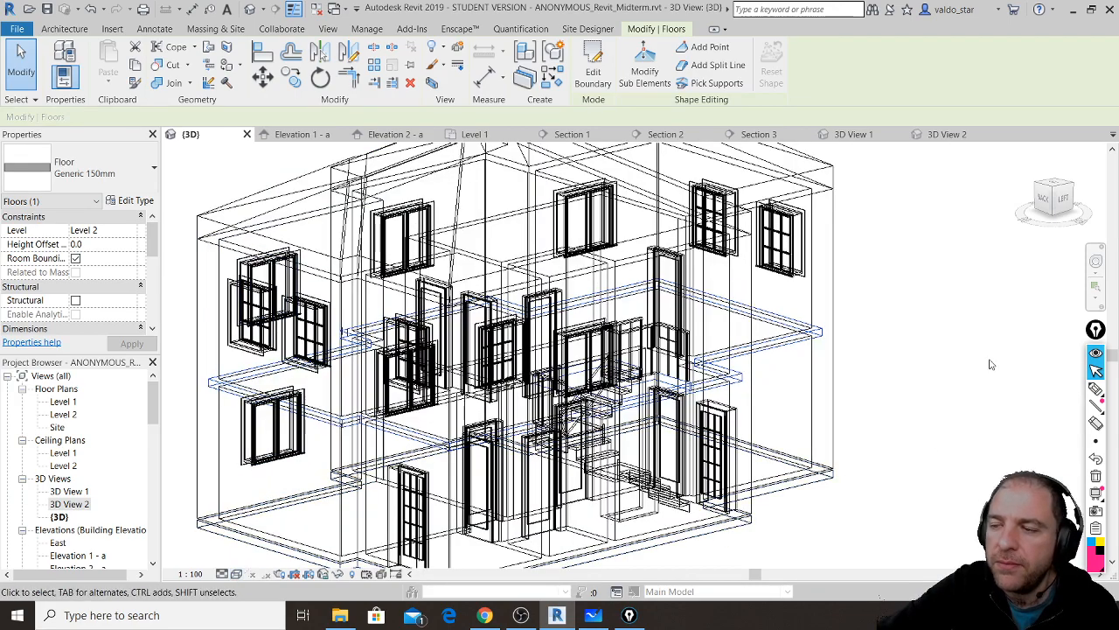
pyautogui.scroll(4, 891, 353)
pyautogui.scroll(2, 840, 341)
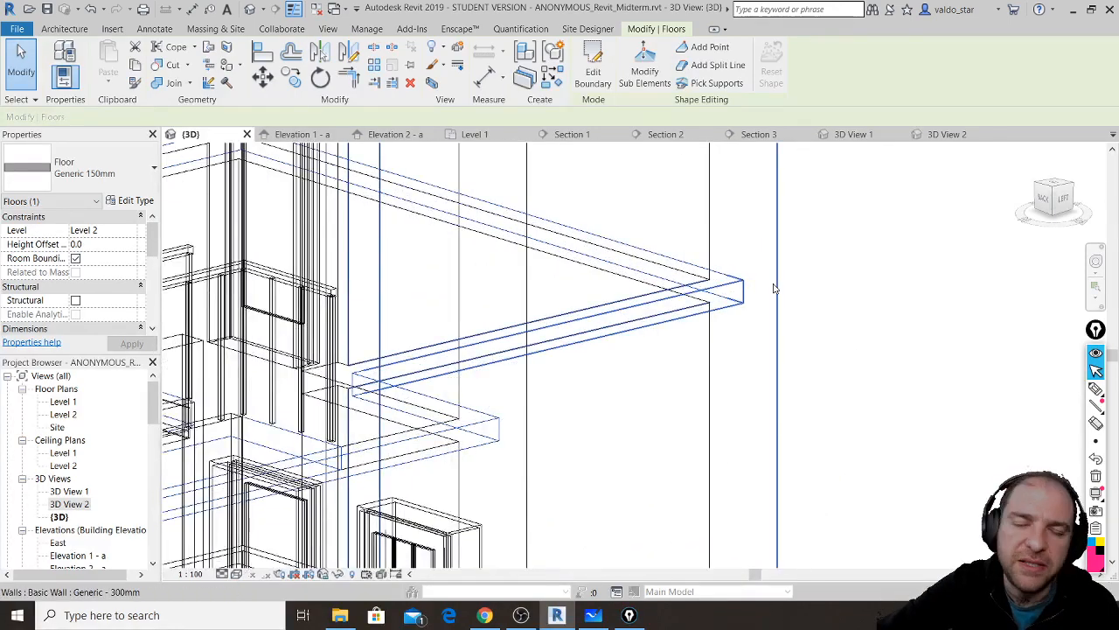
pyautogui.click(295, 10)
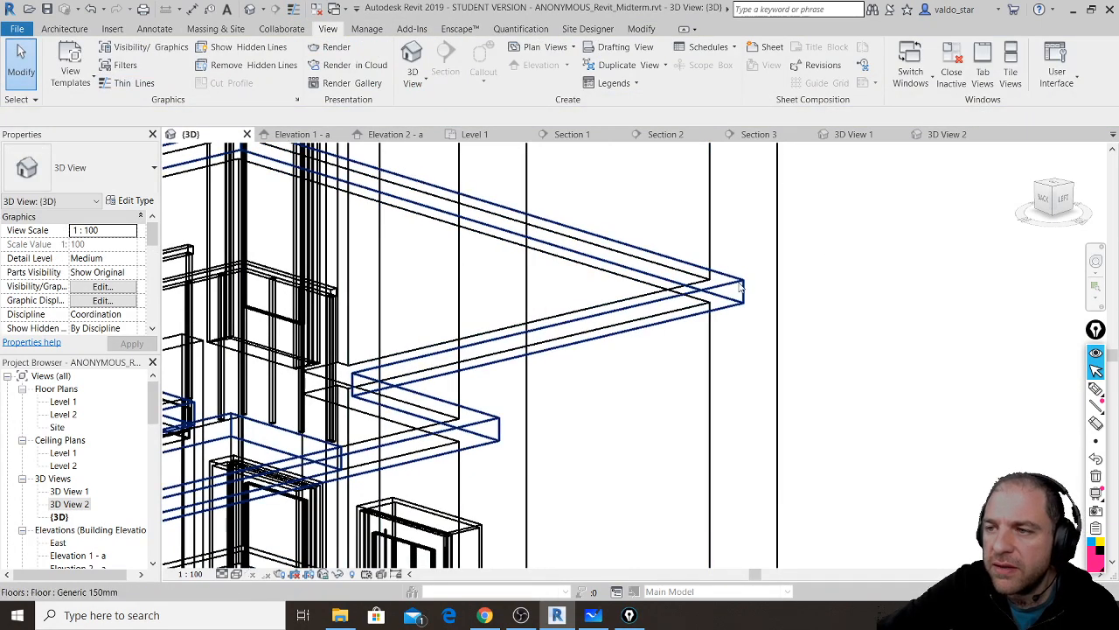
# - Select the elements crossing the Level 2 floor's corner in the southern wing and filter out Walls to keep only the floor
pyautogui.moveTo(866, 281); pyautogui.dragTo(637, 350)
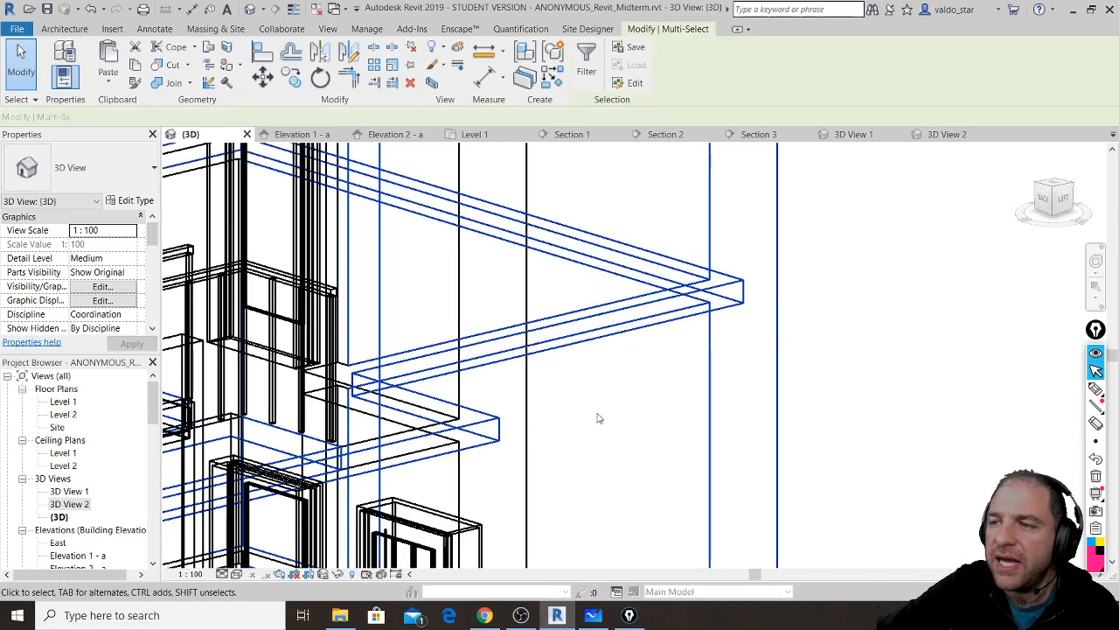
pyautogui.click(588, 56)
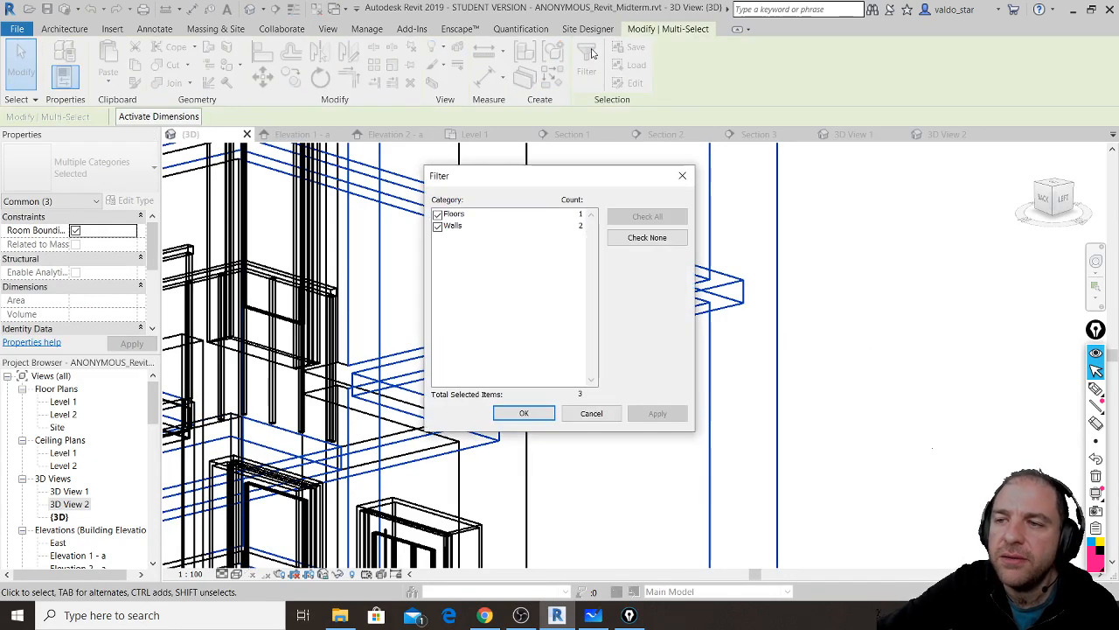
pyautogui.click(454, 226)
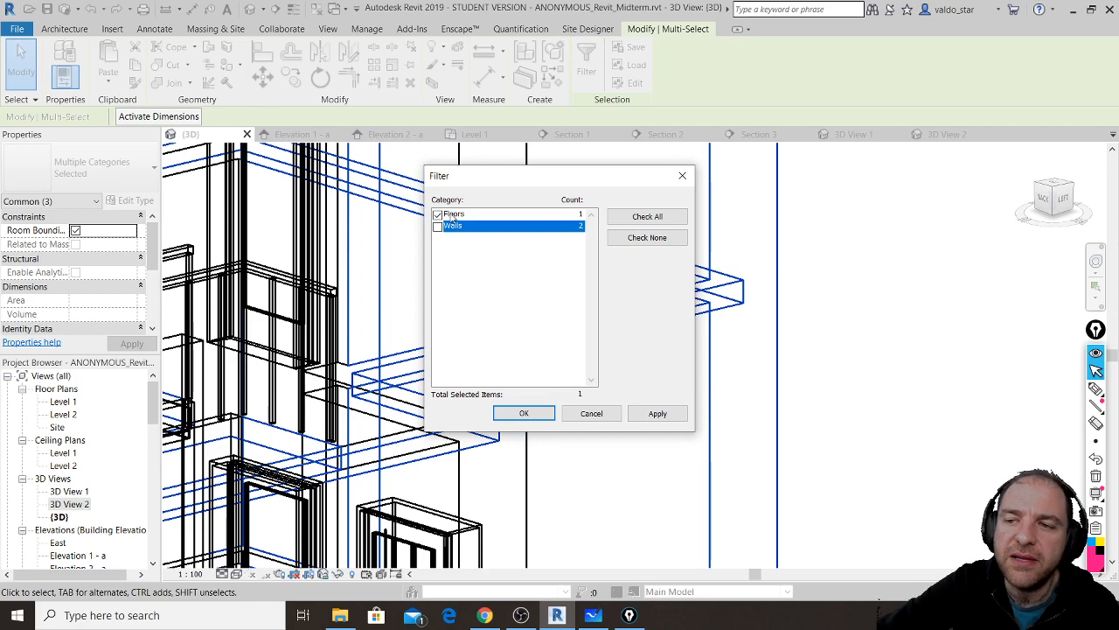
pyautogui.click(542, 414)
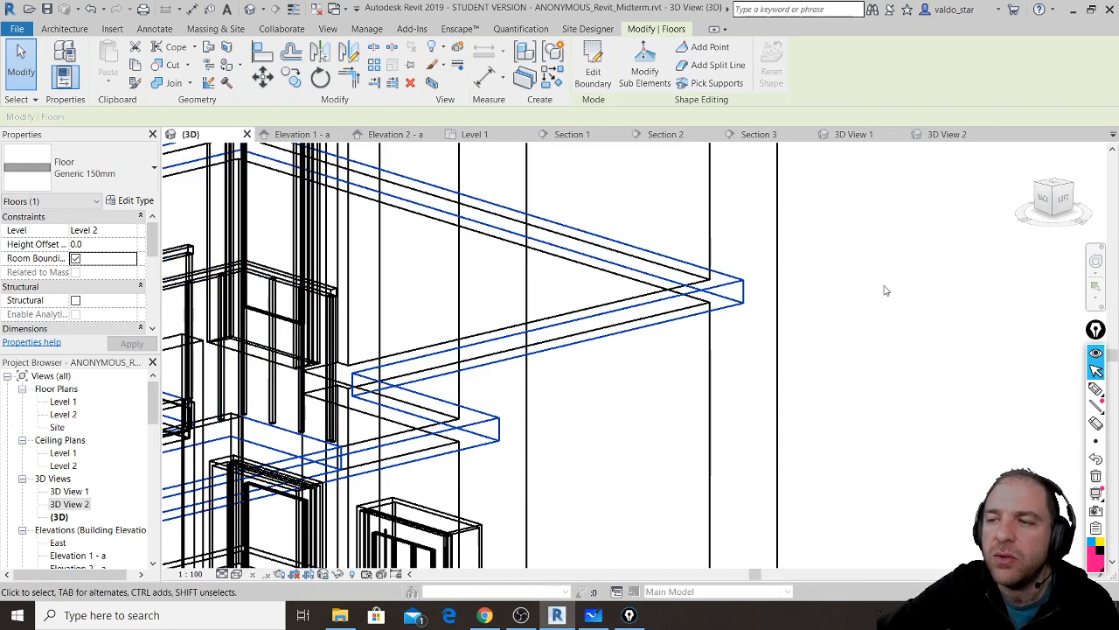
# - Set the {3D} view's visual style to Hidden Line
pyautogui.scroll(-4, 885, 290)
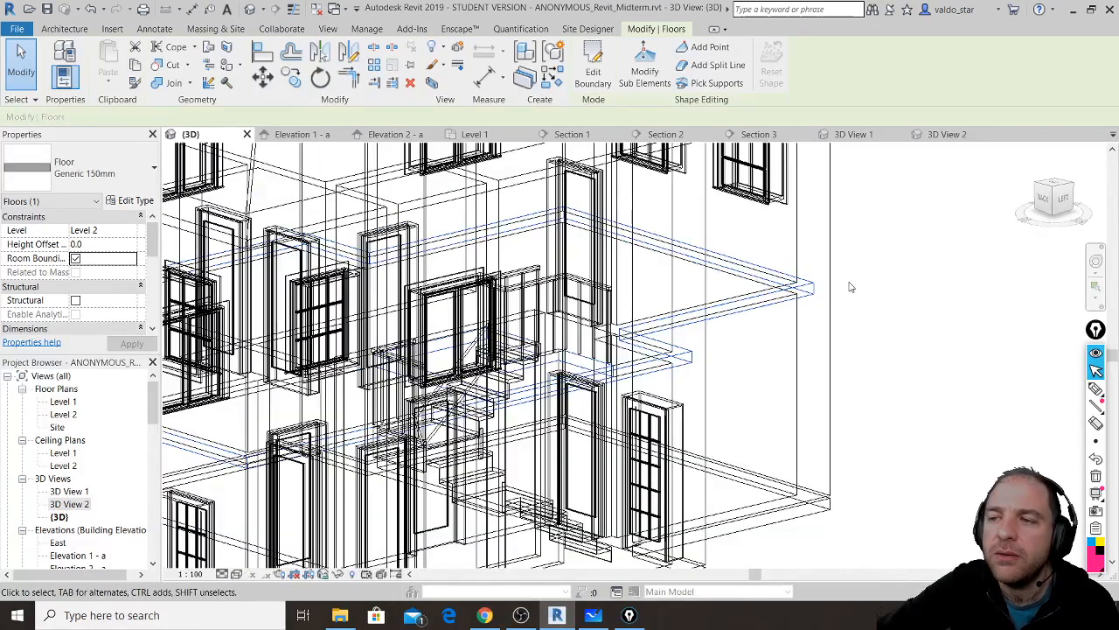
pyautogui.scroll(-2, 850, 287)
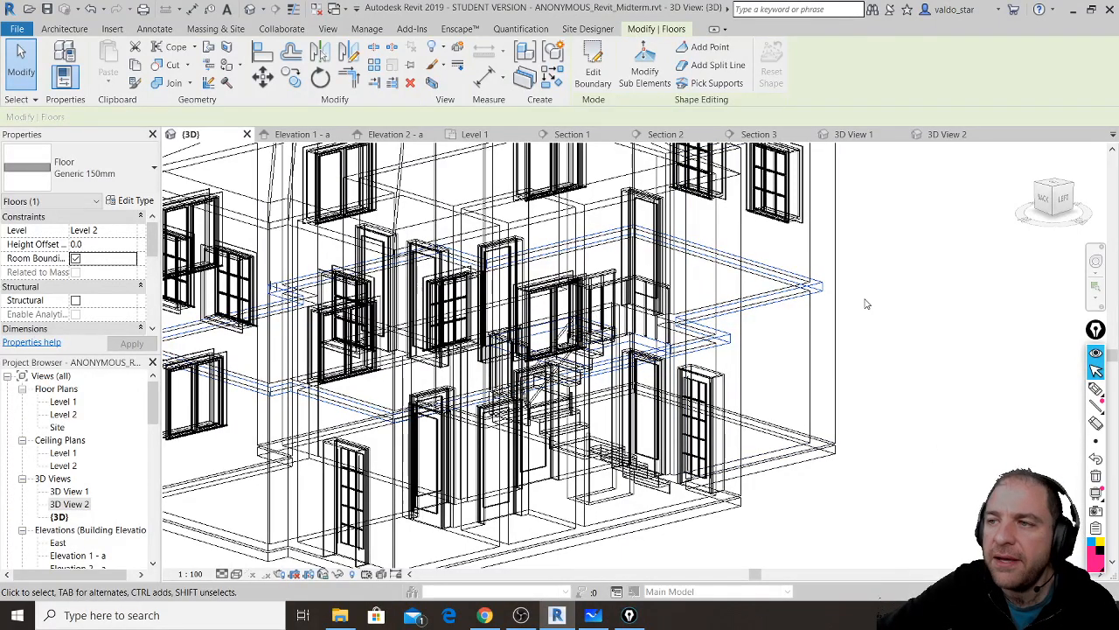
pyautogui.click(237, 573)
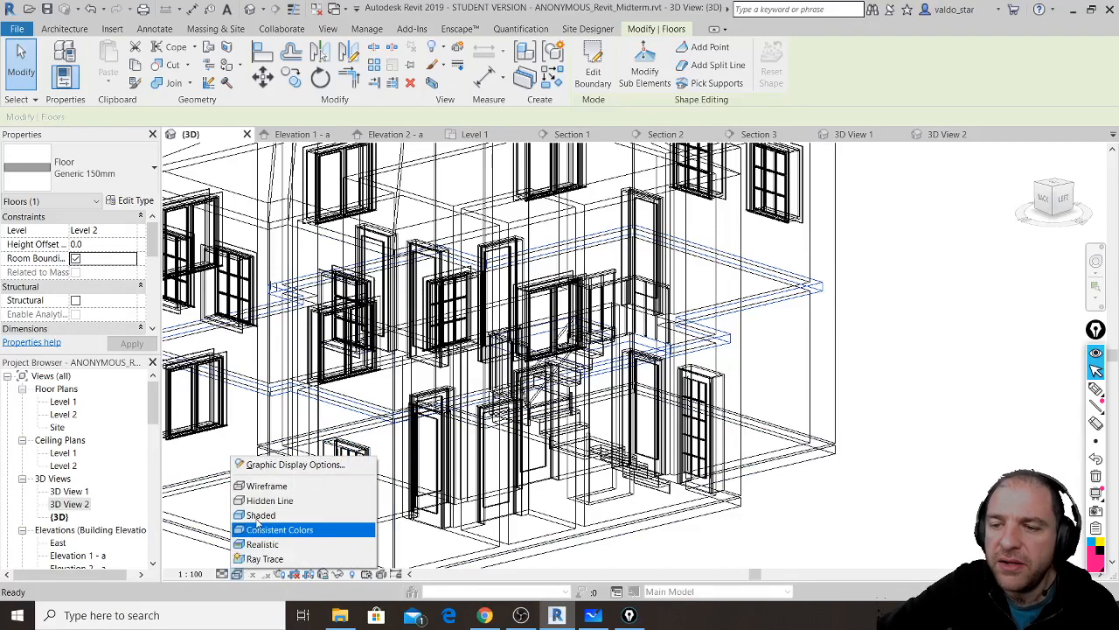
pyautogui.click(265, 500)
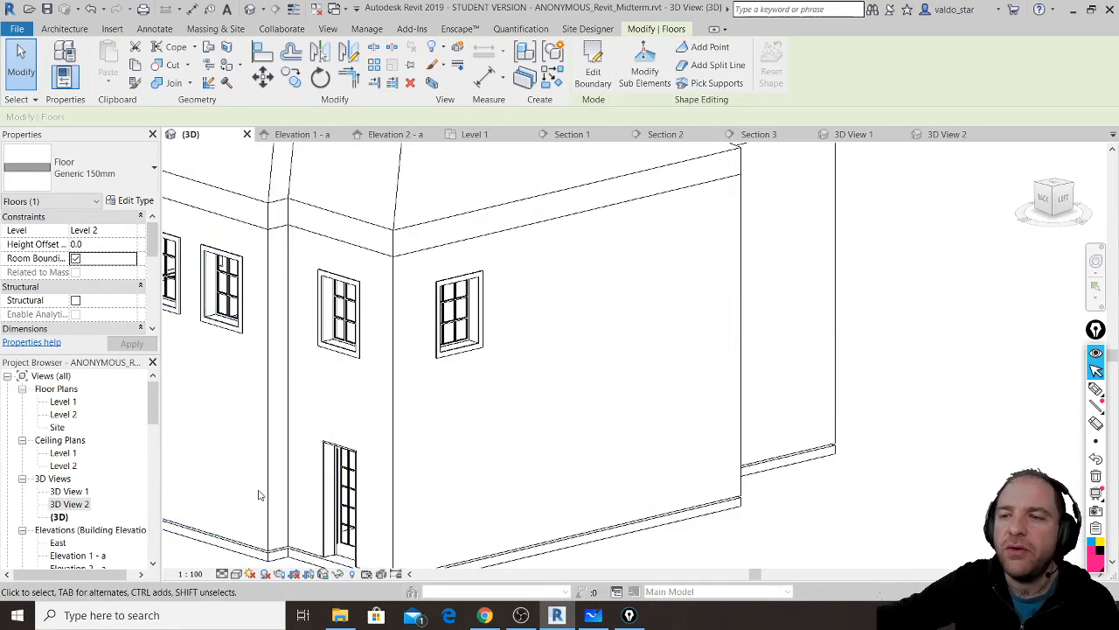
# - Open the Level 1 floor plan, deselect the Level 2 floor, and select the walls and floor at the building's northeast corner
pyautogui.click(482, 138)
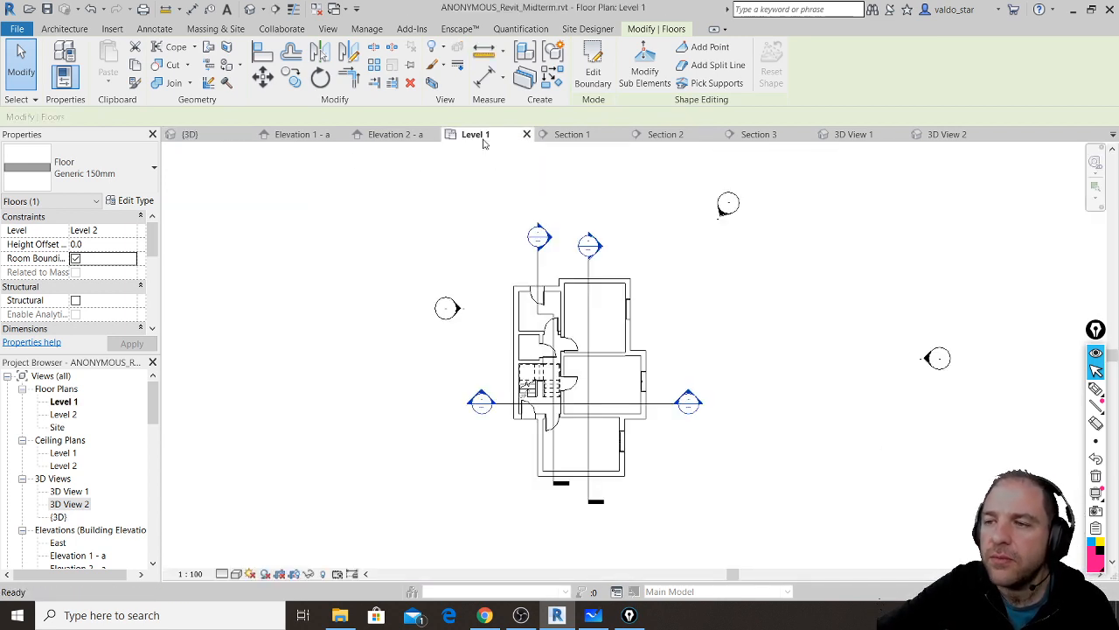
pyautogui.scroll(4, 604, 368)
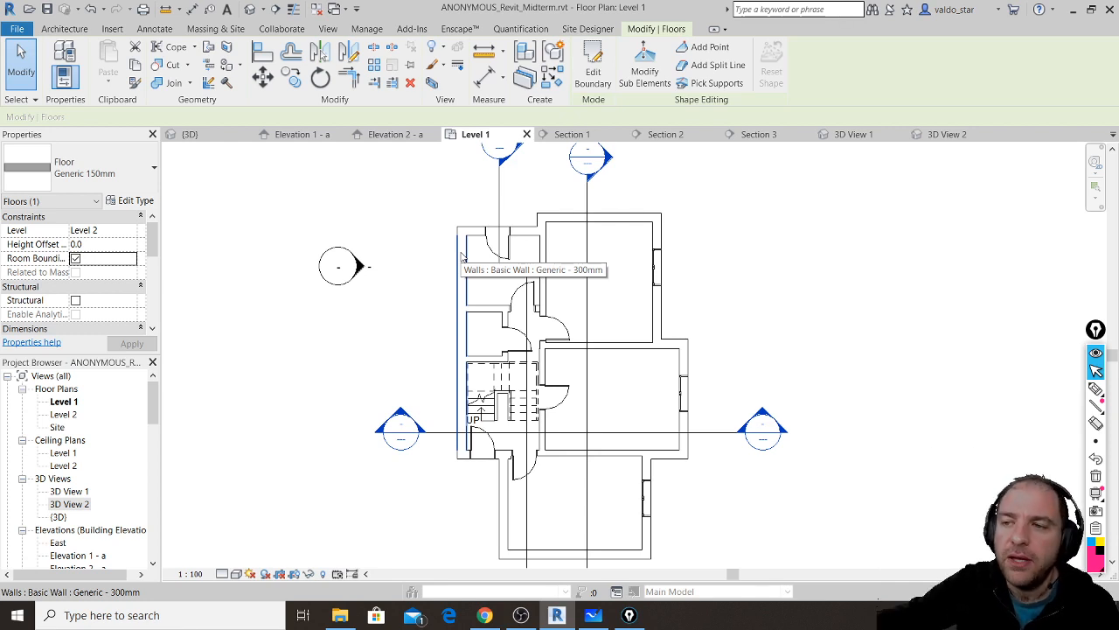
pyautogui.scroll(-1, 623, 203)
pyautogui.press('Escape')
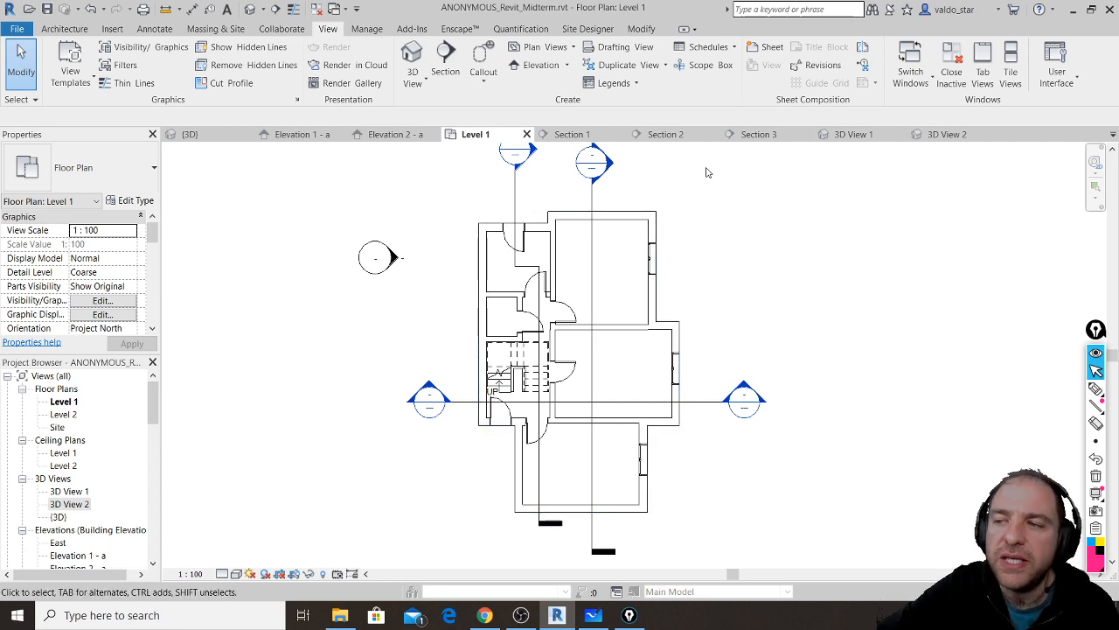
pyautogui.moveTo(708, 164); pyautogui.dragTo(626, 233)
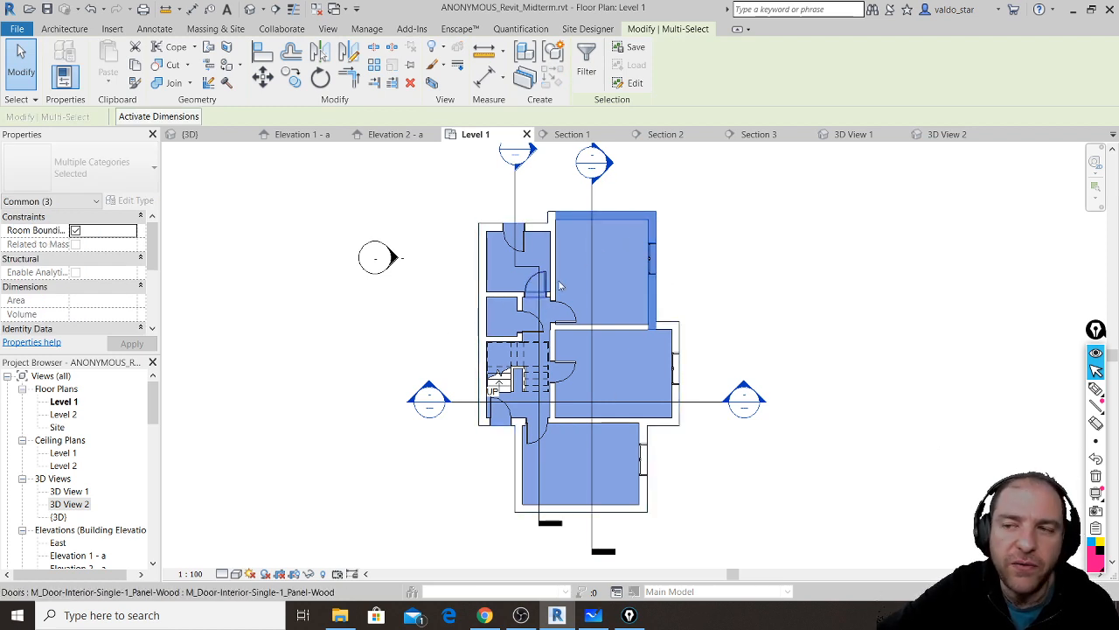
pyautogui.scroll(3, 651, 226)
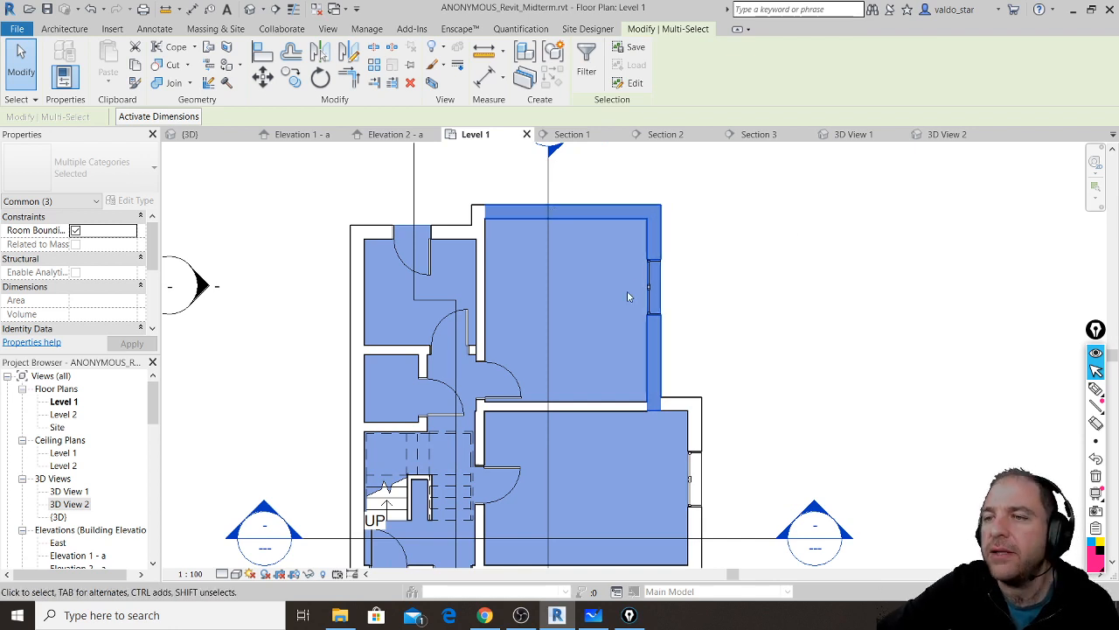
pyautogui.scroll(-1, 577, 277)
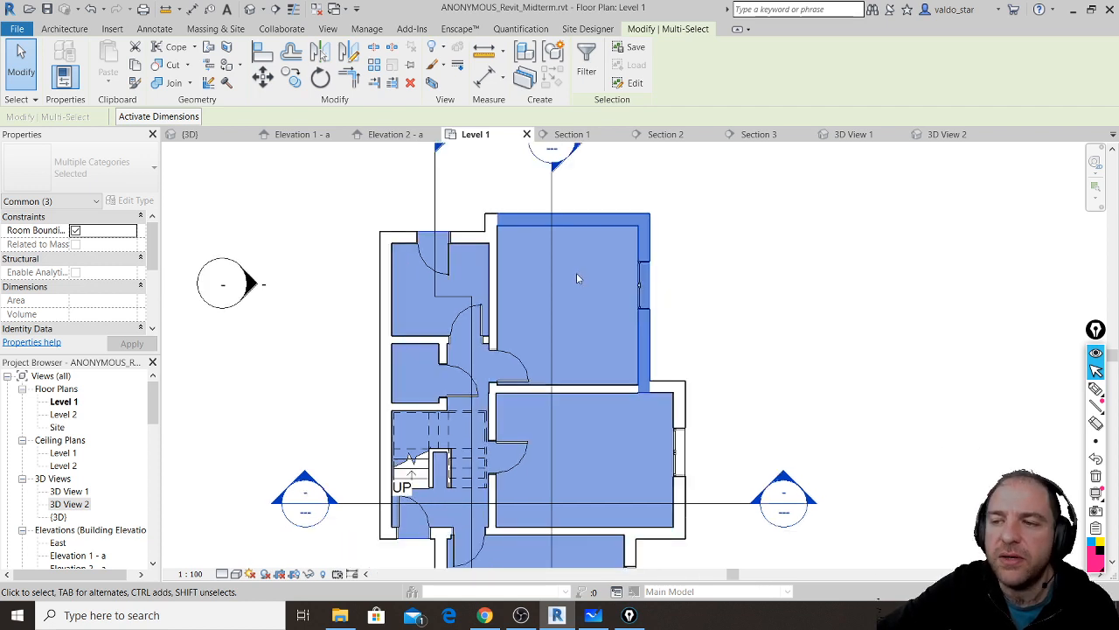
pyautogui.moveTo(670, 173); pyautogui.dragTo(608, 242)
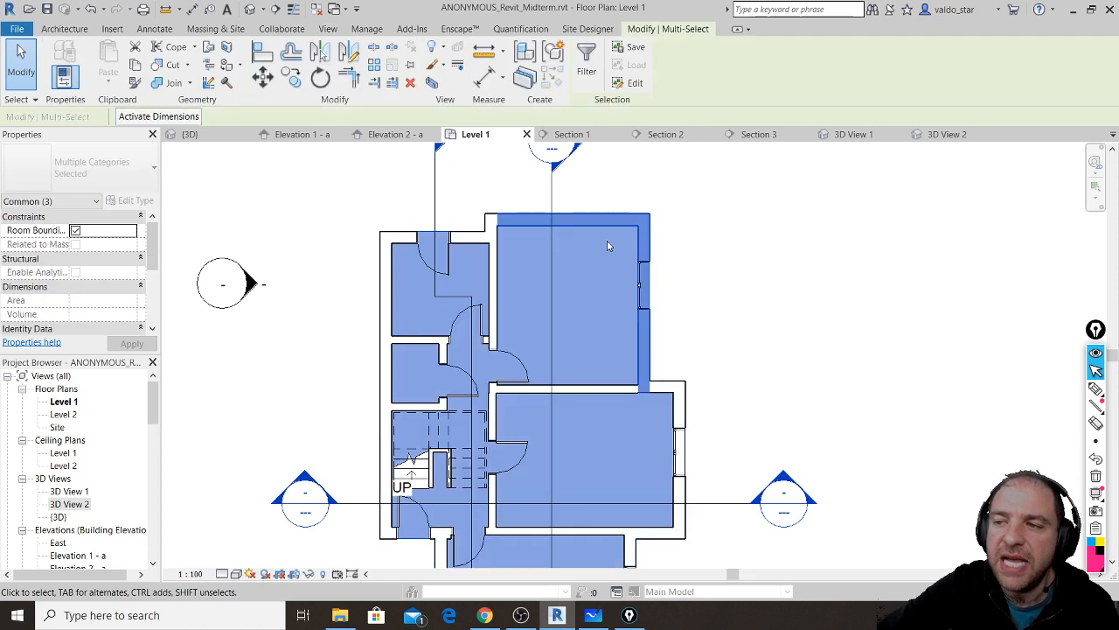
# - Filter out Walls so only the Level 1 floor is selected, and clear the selection
pyautogui.click(590, 67)
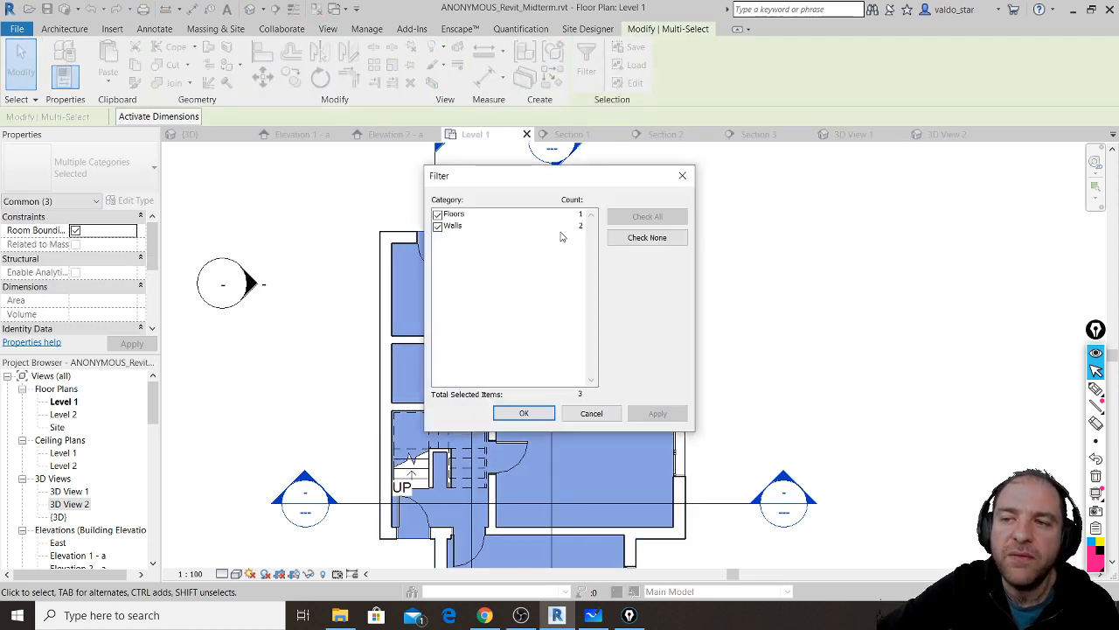
pyautogui.click(439, 227)
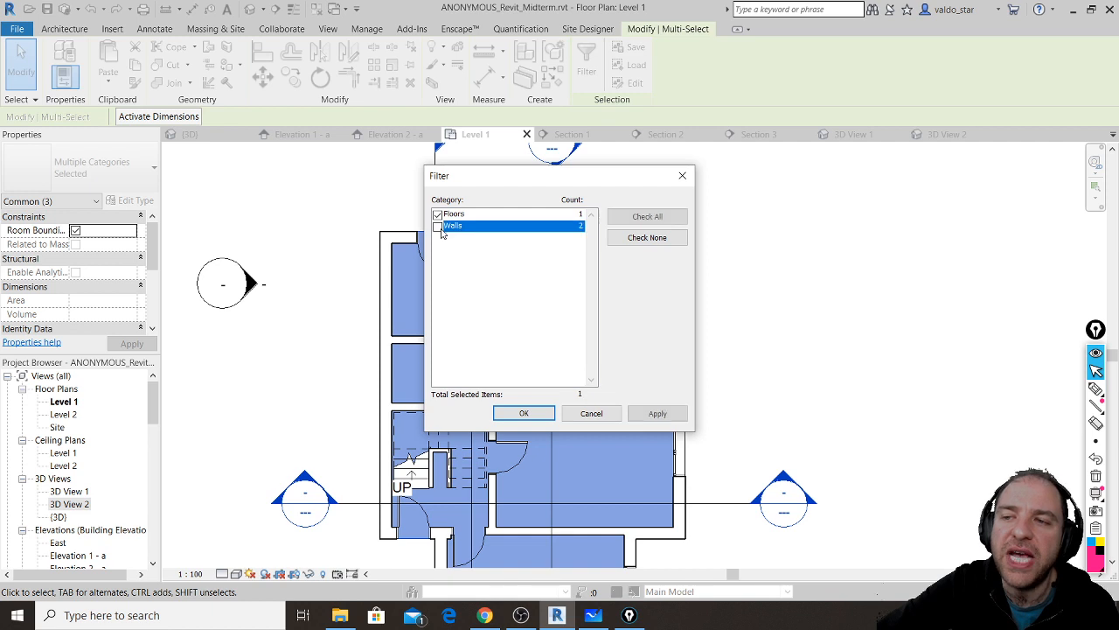
pyautogui.click(524, 414)
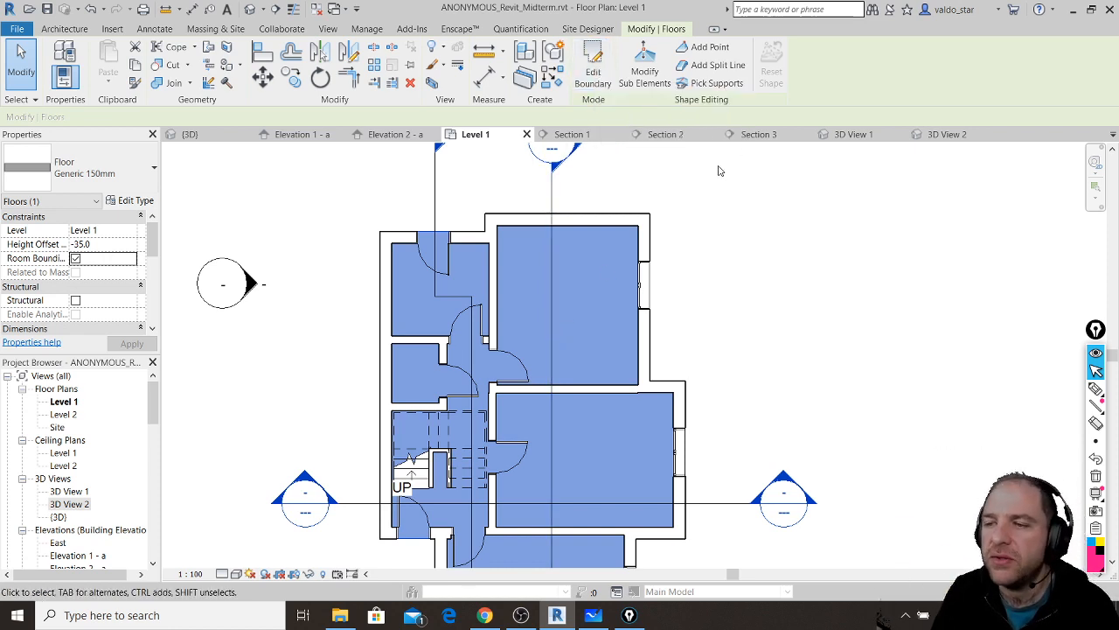
pyautogui.click(364, 379)
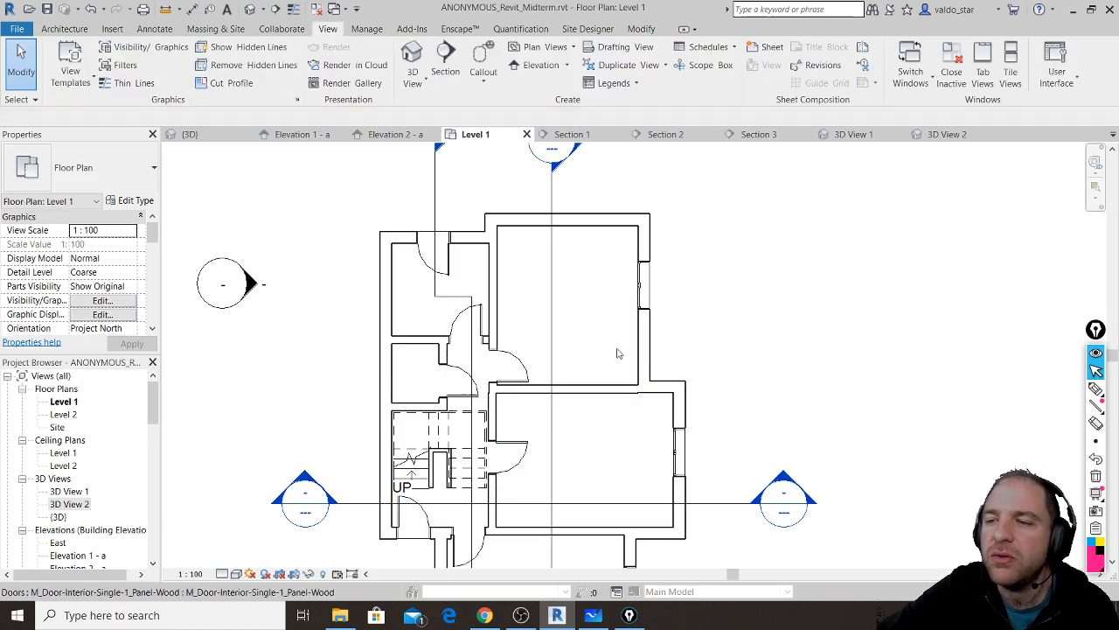
pyautogui.scroll(-2, 617, 339)
pyautogui.scroll(-1, 602, 340)
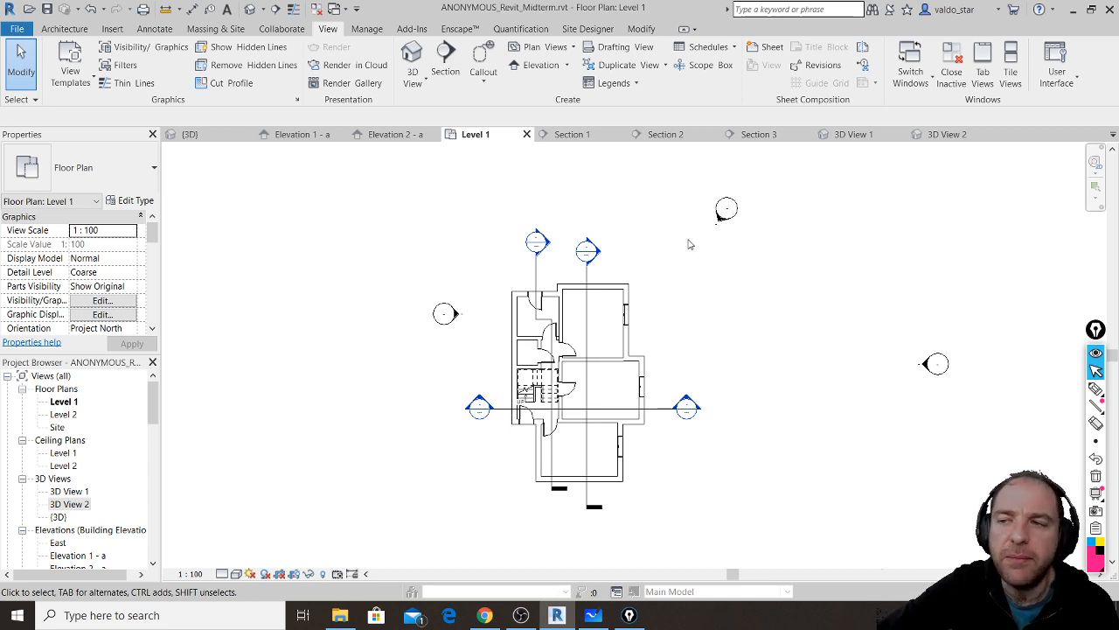
pyautogui.moveTo(676, 223); pyautogui.dragTo(490, 512)
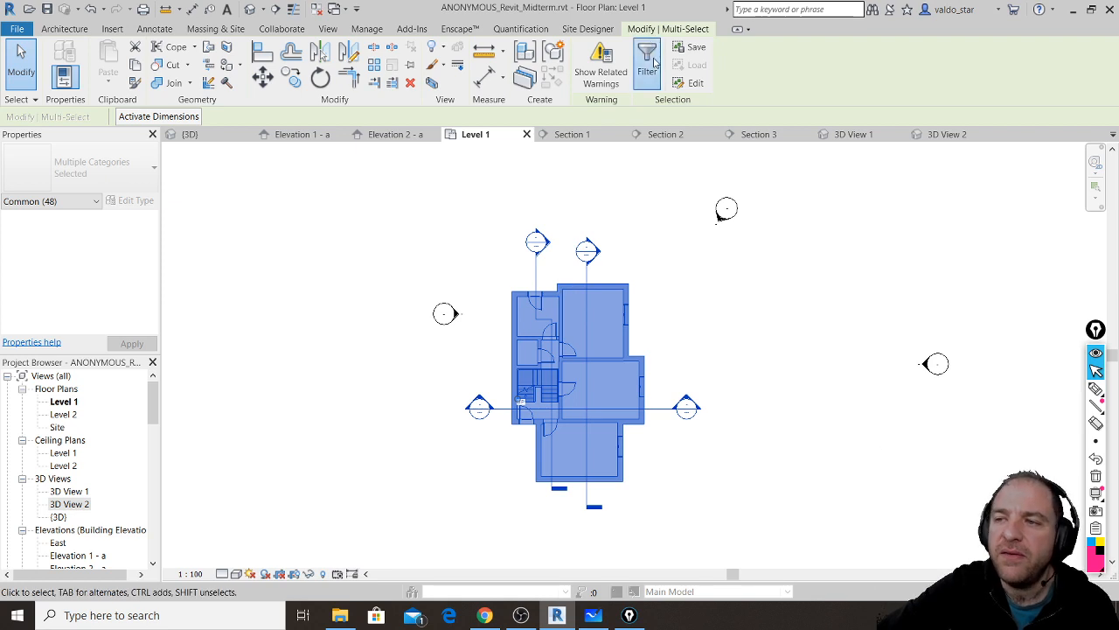
pyautogui.click(649, 68)
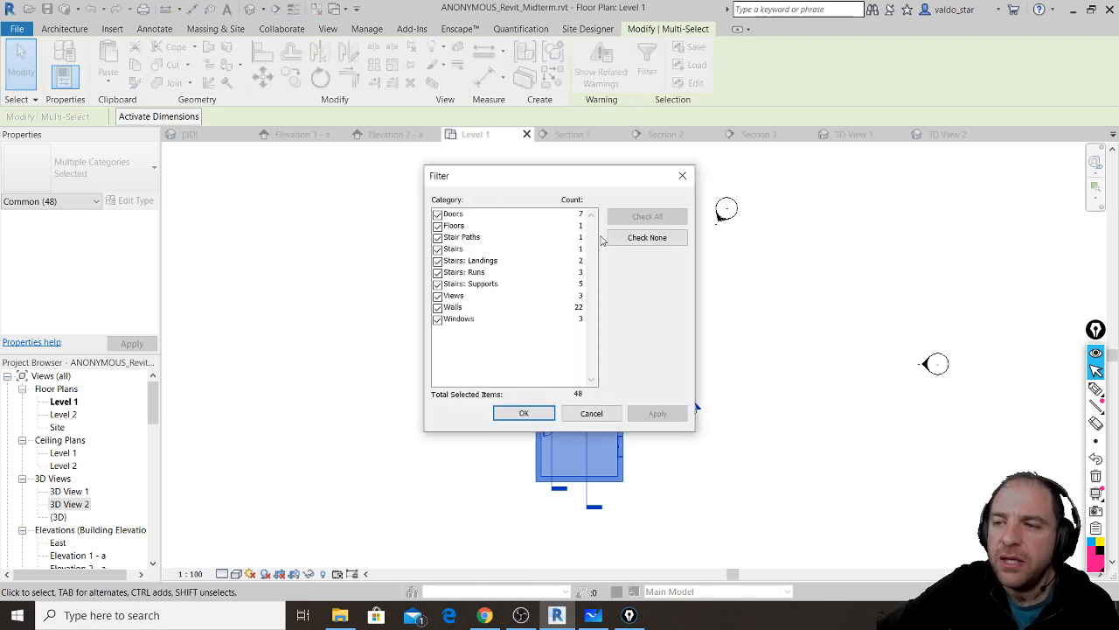
pyautogui.click(438, 214)
pyautogui.click(438, 226)
pyautogui.click(438, 237)
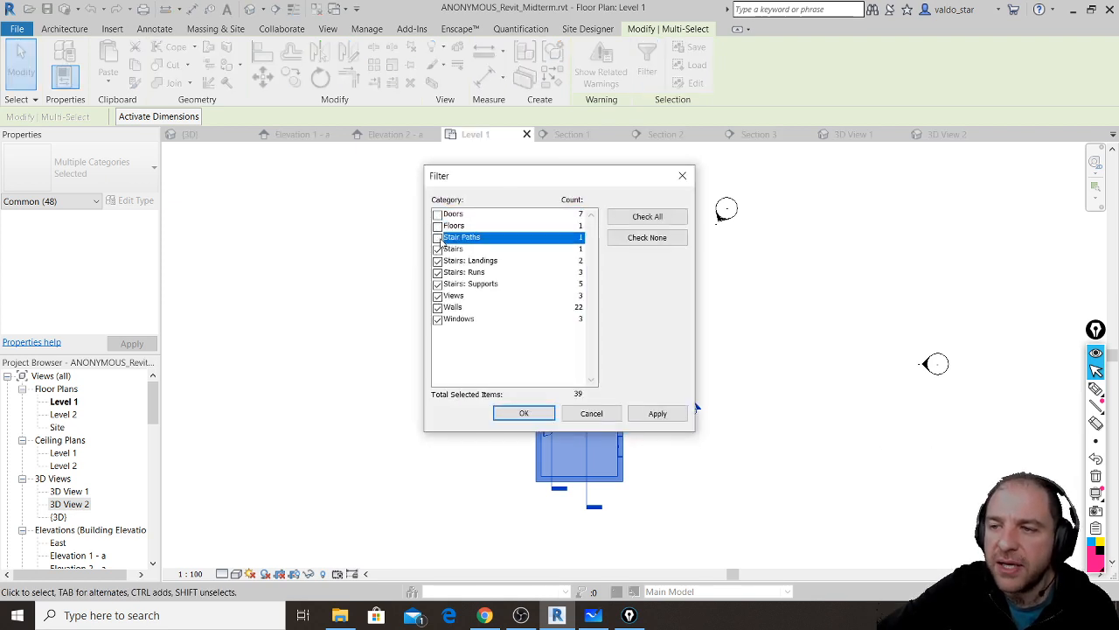
pyautogui.click(437, 249)
pyautogui.click(437, 260)
pyautogui.click(437, 272)
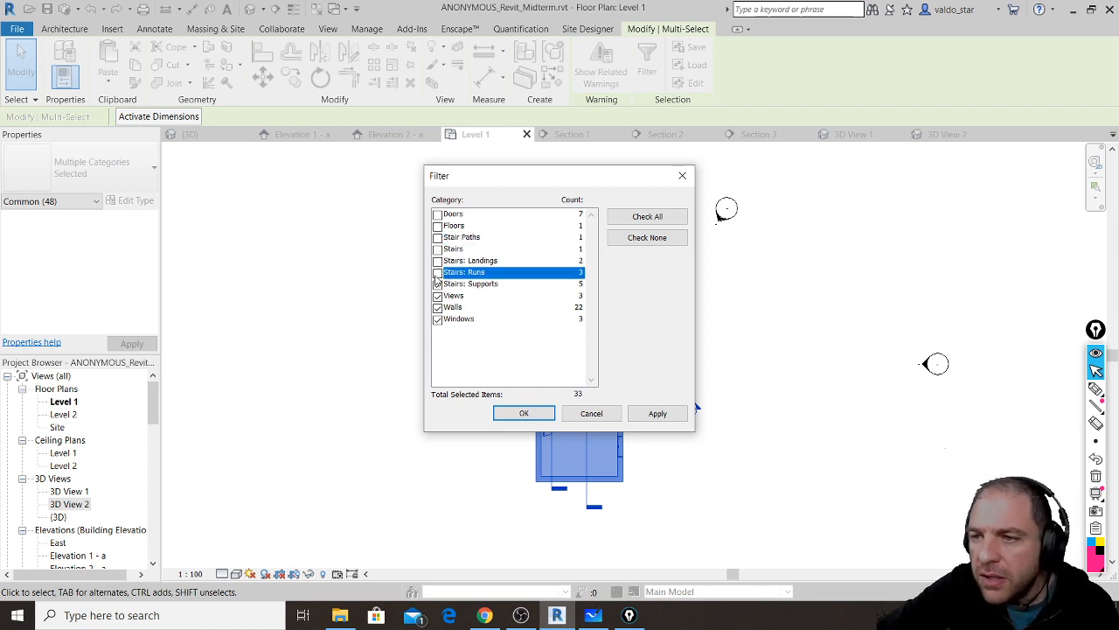
pyautogui.click(438, 284)
pyautogui.click(437, 295)
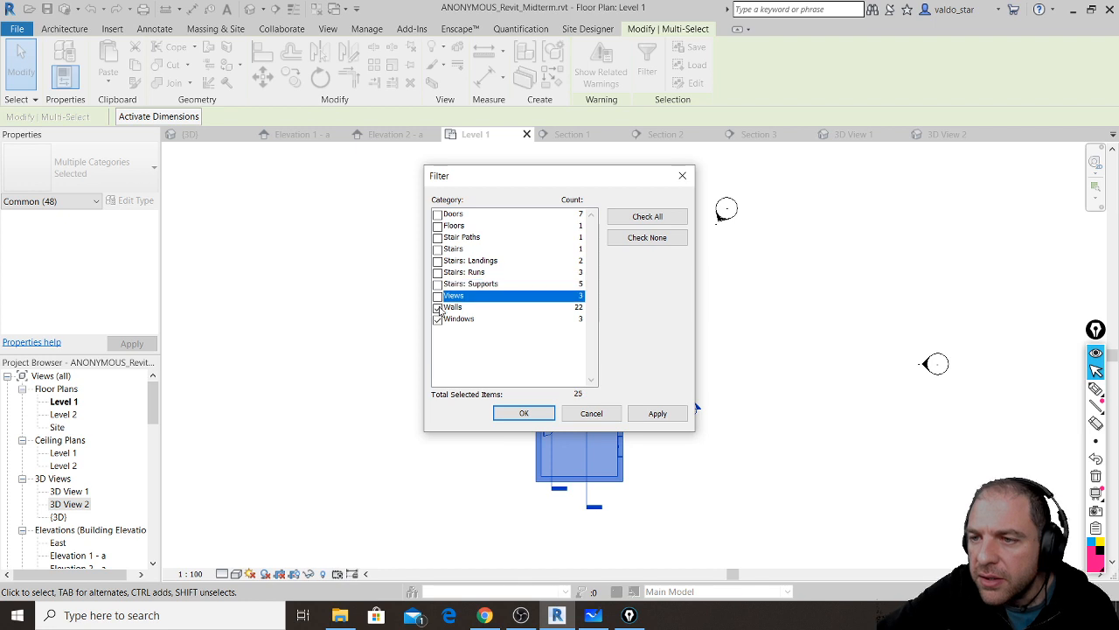
pyautogui.click(437, 307)
pyautogui.click(437, 319)
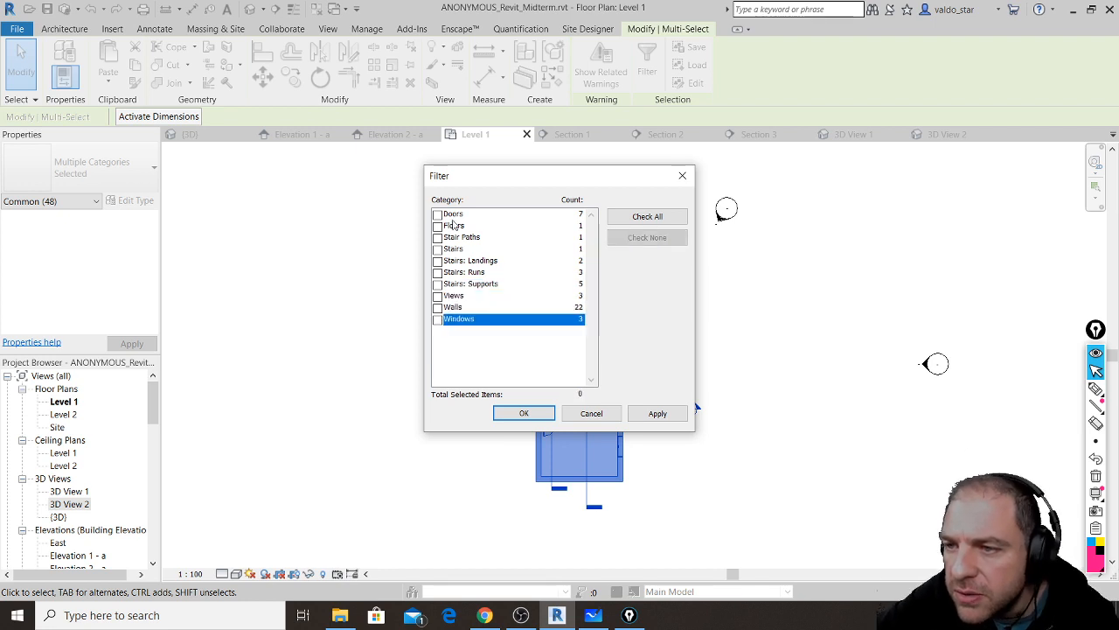
pyautogui.click(603, 414)
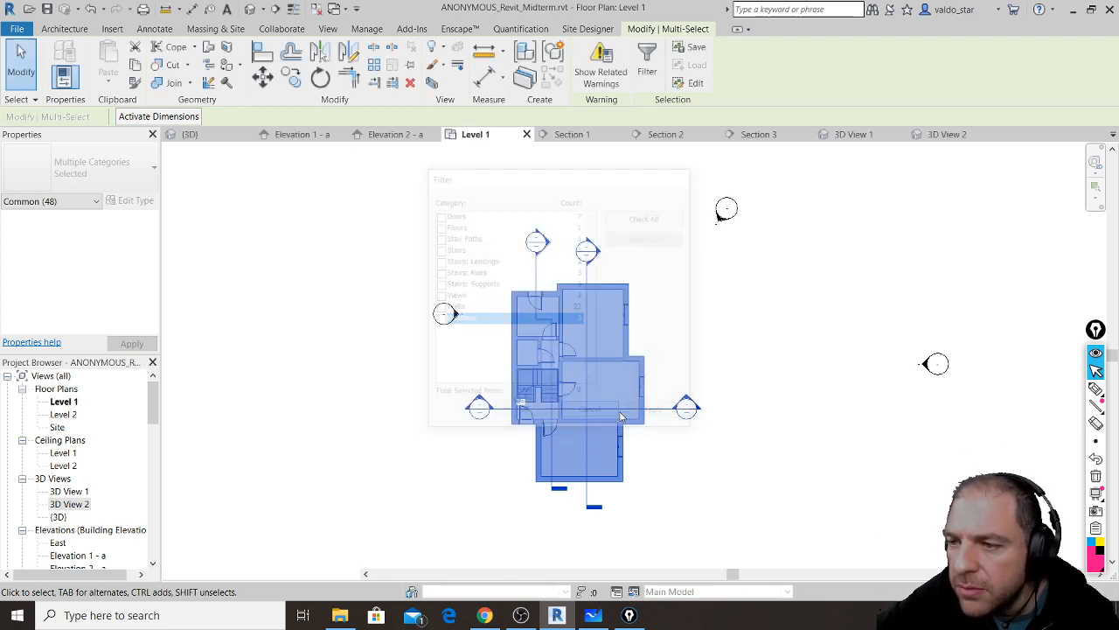
pyautogui.click(694, 344)
pyautogui.moveTo(639, 182); pyautogui.dragTo(497, 270)
pyautogui.click(657, 307)
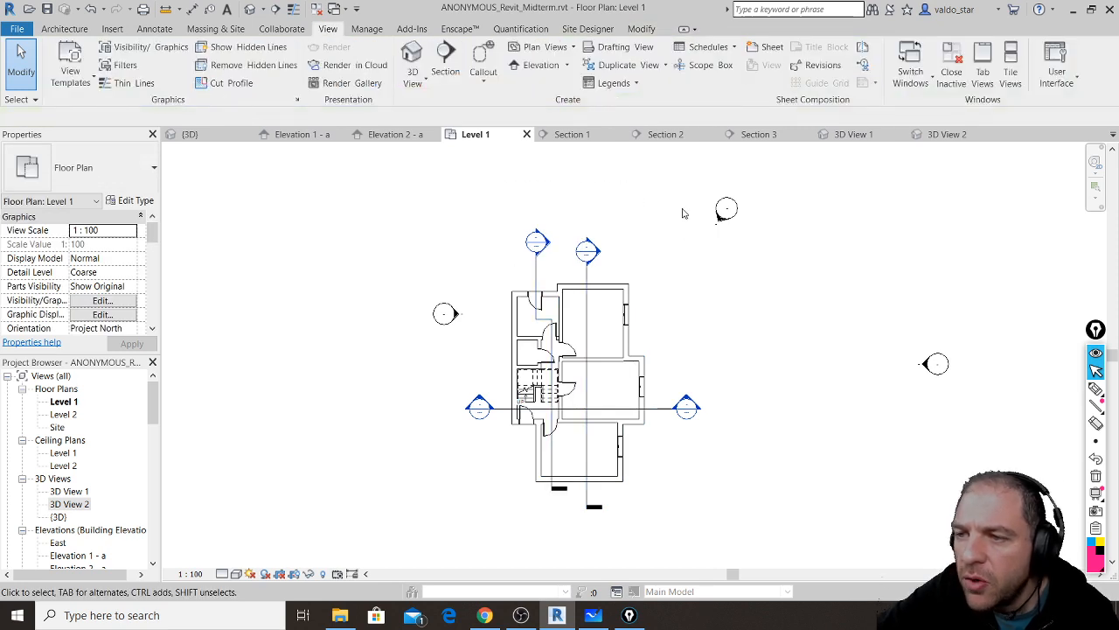
# - Select the whole house with its section lines in the Level 1 plan and filter out every category except Doors
pyautogui.moveTo(673, 190); pyautogui.dragTo(502, 516)
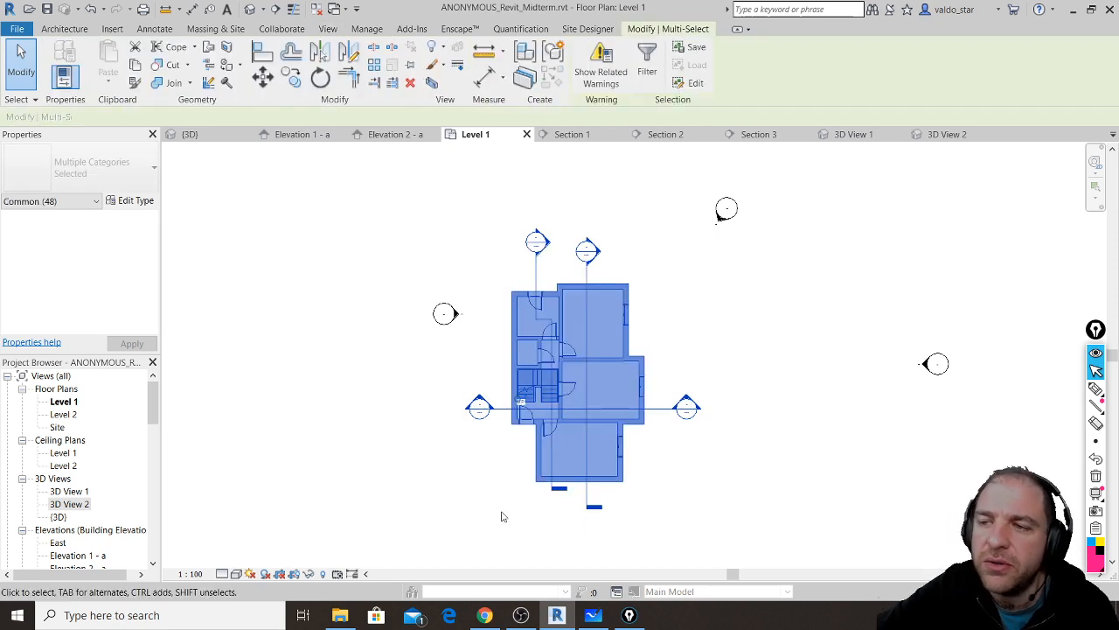
pyautogui.click(647, 62)
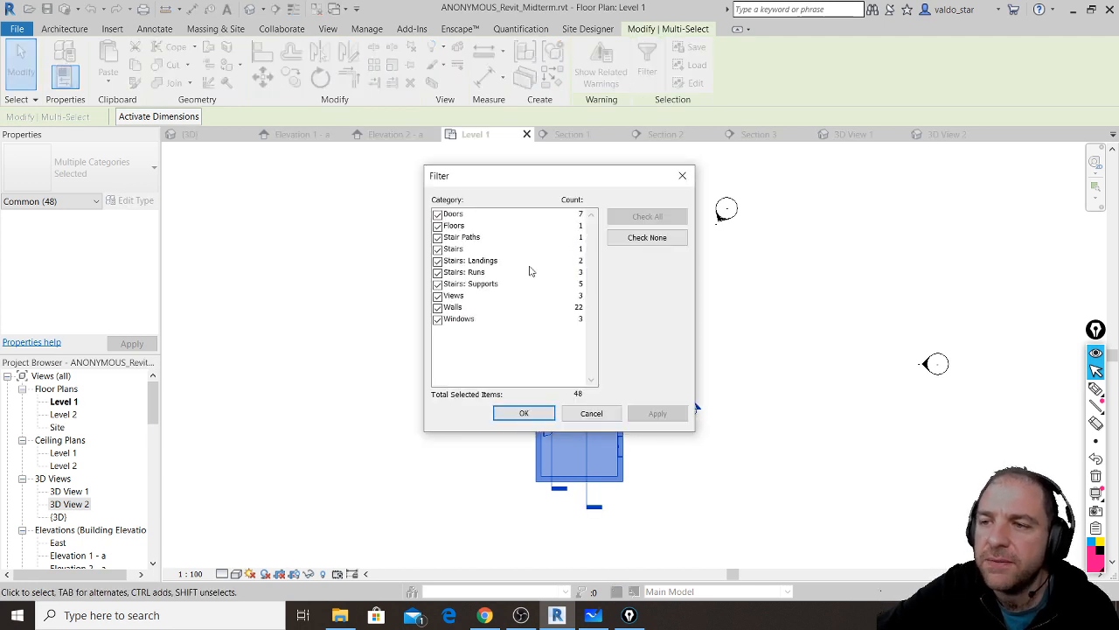
pyautogui.click(438, 226)
pyautogui.click(438, 237)
pyautogui.click(438, 248)
pyautogui.click(438, 261)
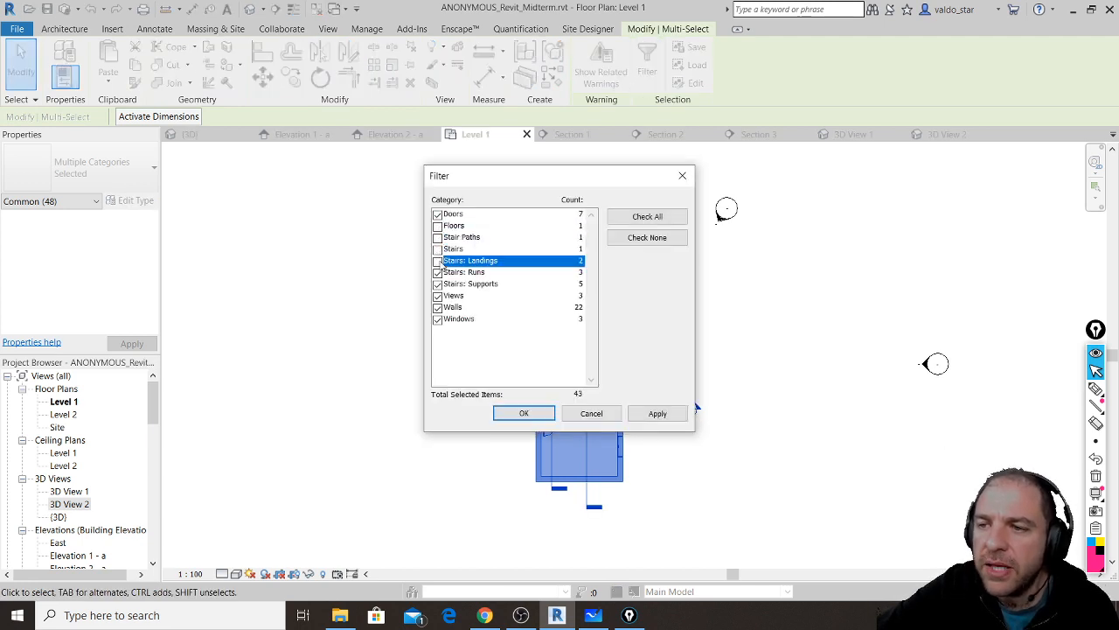
pyautogui.click(438, 272)
pyautogui.click(438, 283)
pyautogui.click(438, 296)
pyautogui.click(438, 307)
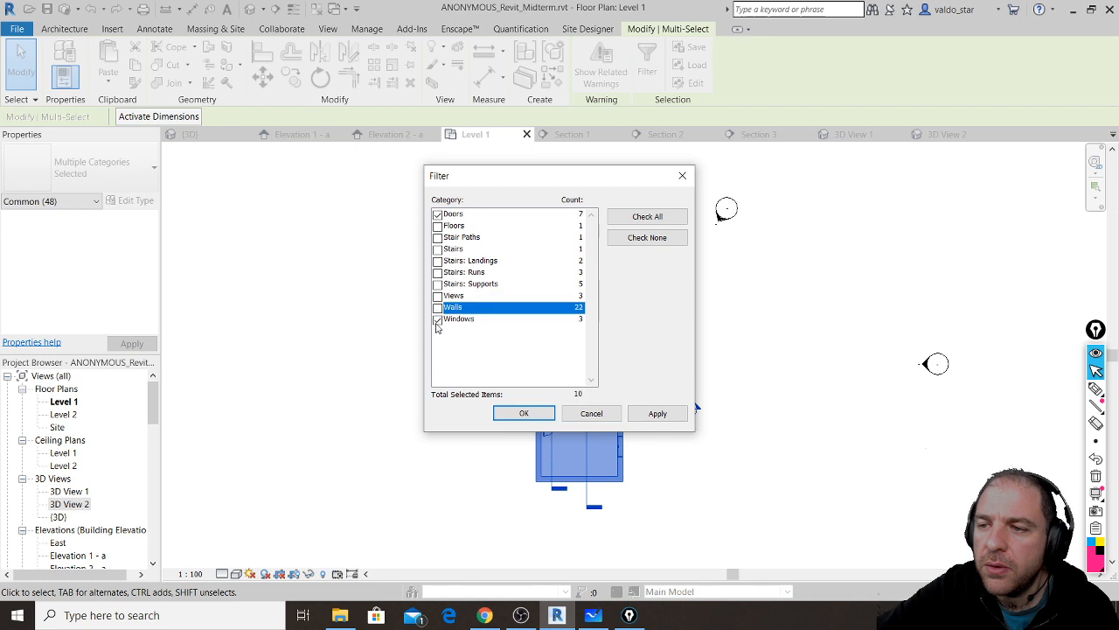
pyautogui.click(438, 318)
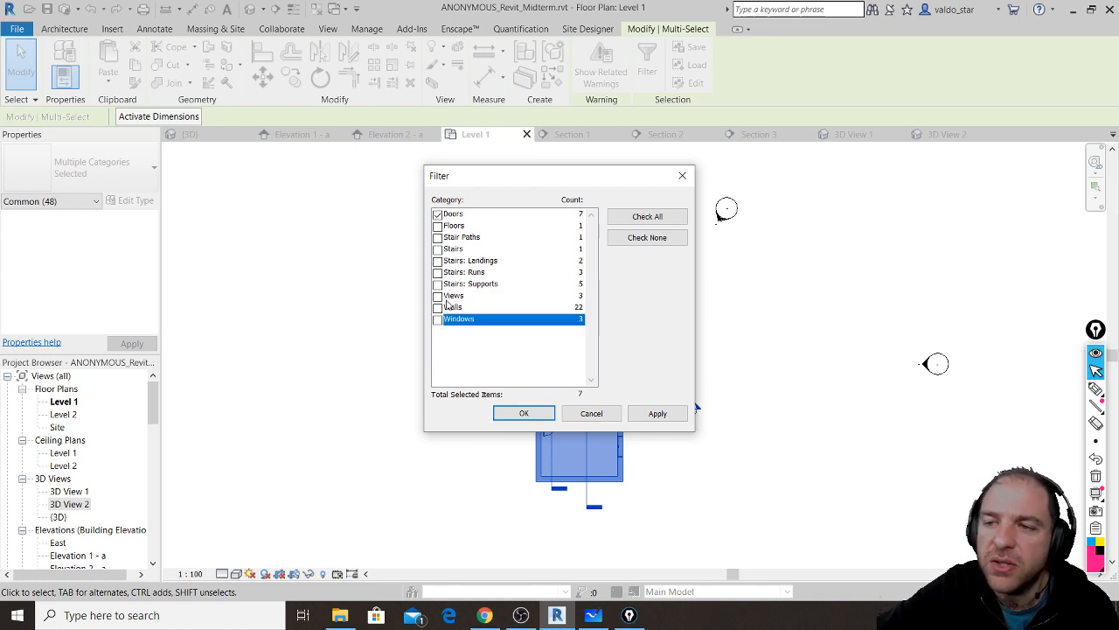
# - Switch the selection filter from Doors to Views only and delete the selected building sections
pyautogui.click(438, 214)
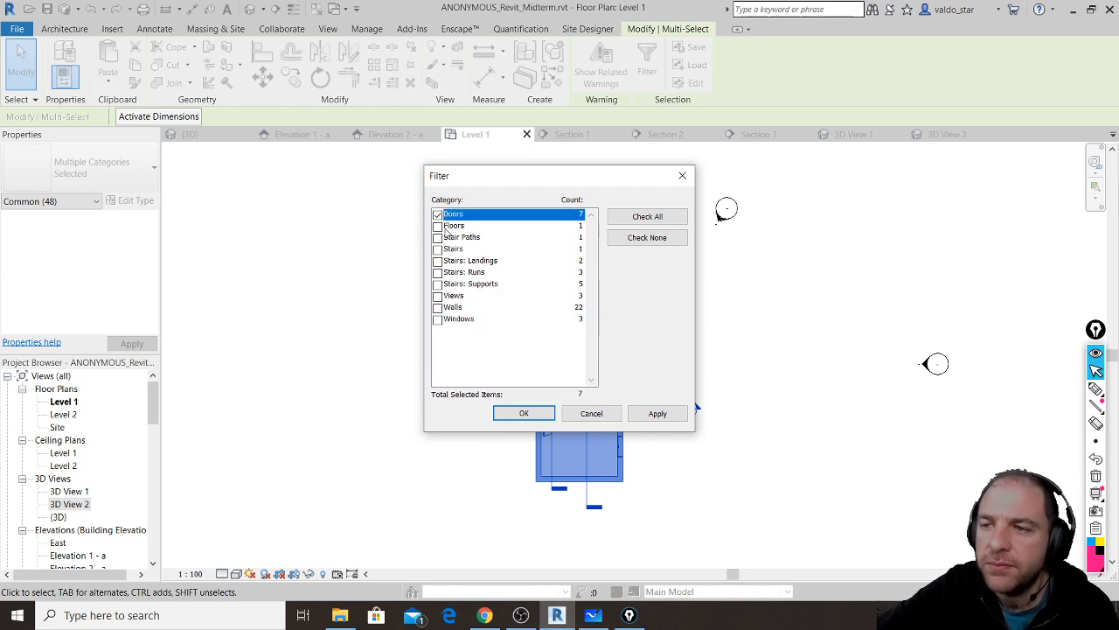
pyautogui.click(438, 295)
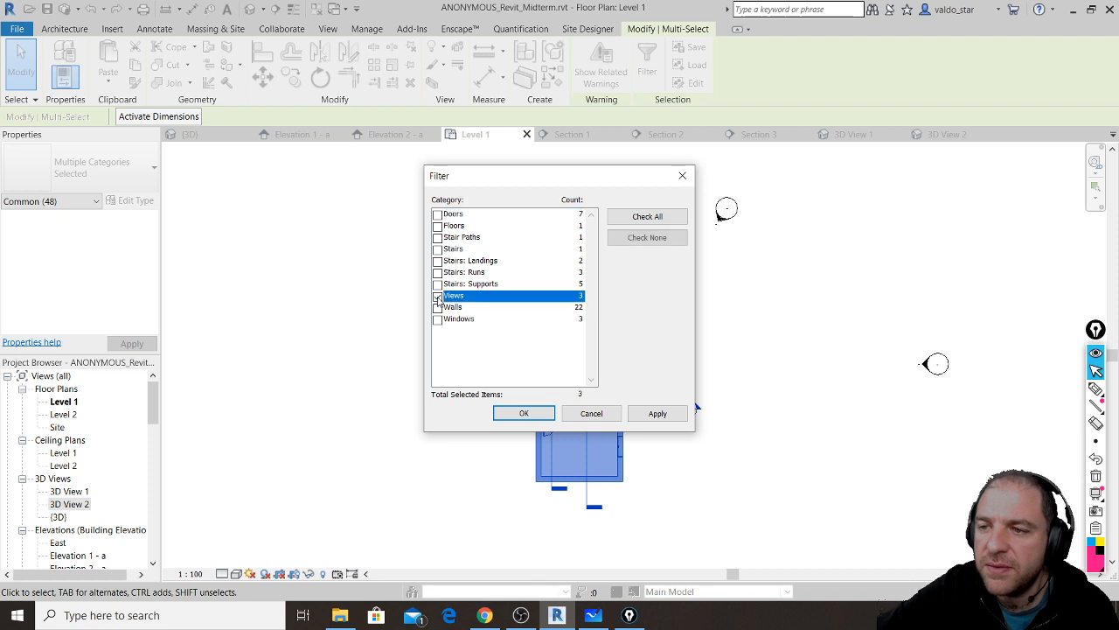
pyautogui.click(522, 415)
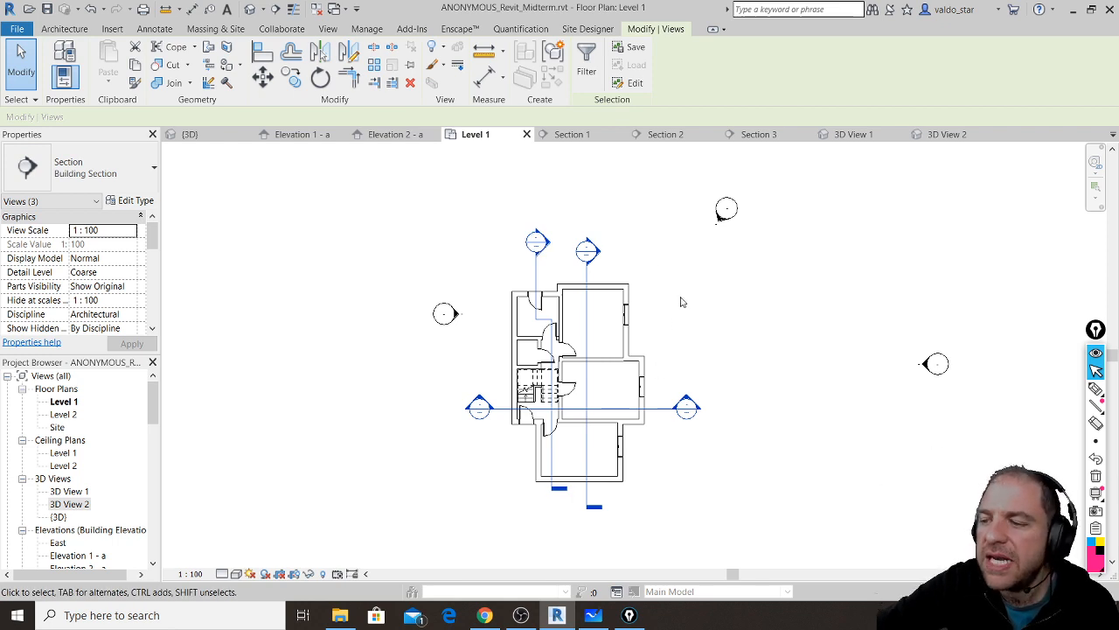
pyautogui.press('Delete')
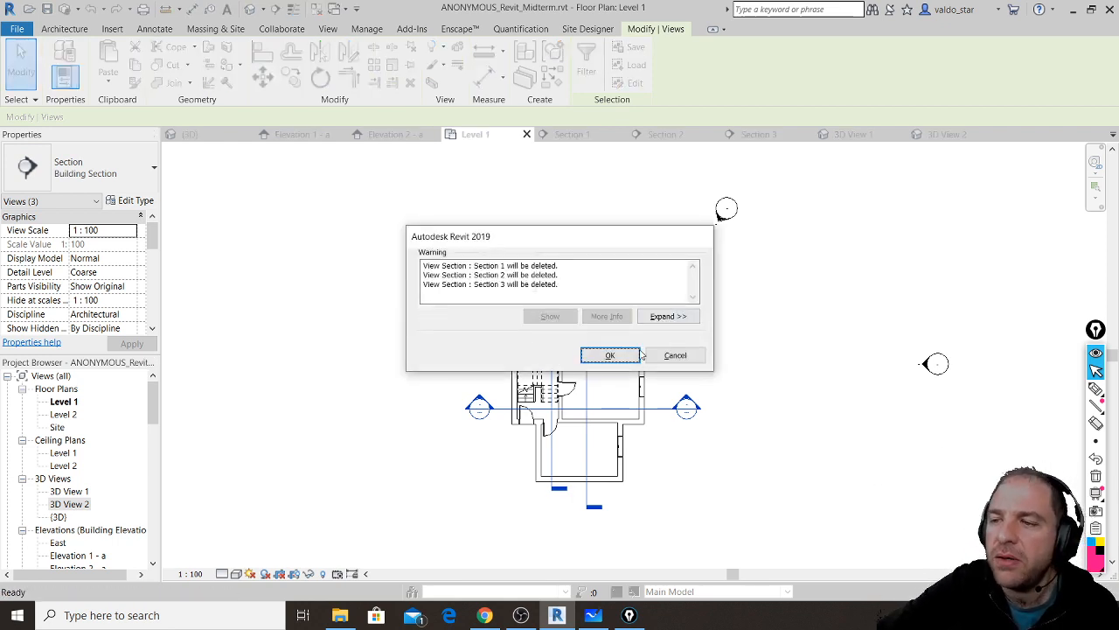
pyautogui.click(609, 355)
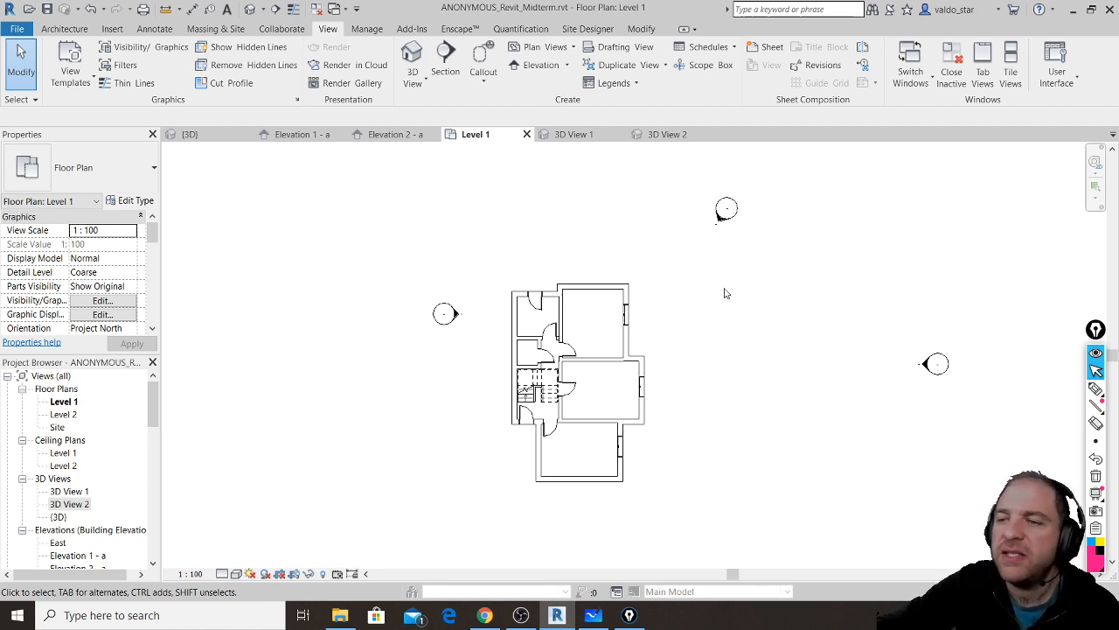
# - Switch to the YouTube live chat in Chrome and read the latest messages
pyautogui.click(484, 616)
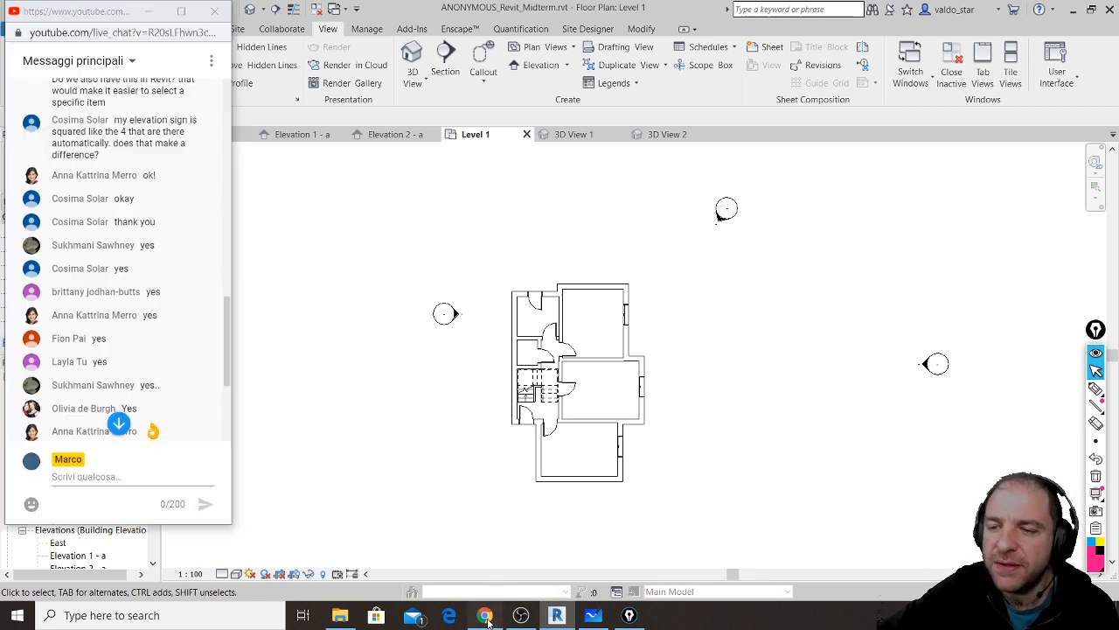
pyautogui.scroll(-5, 219, 306)
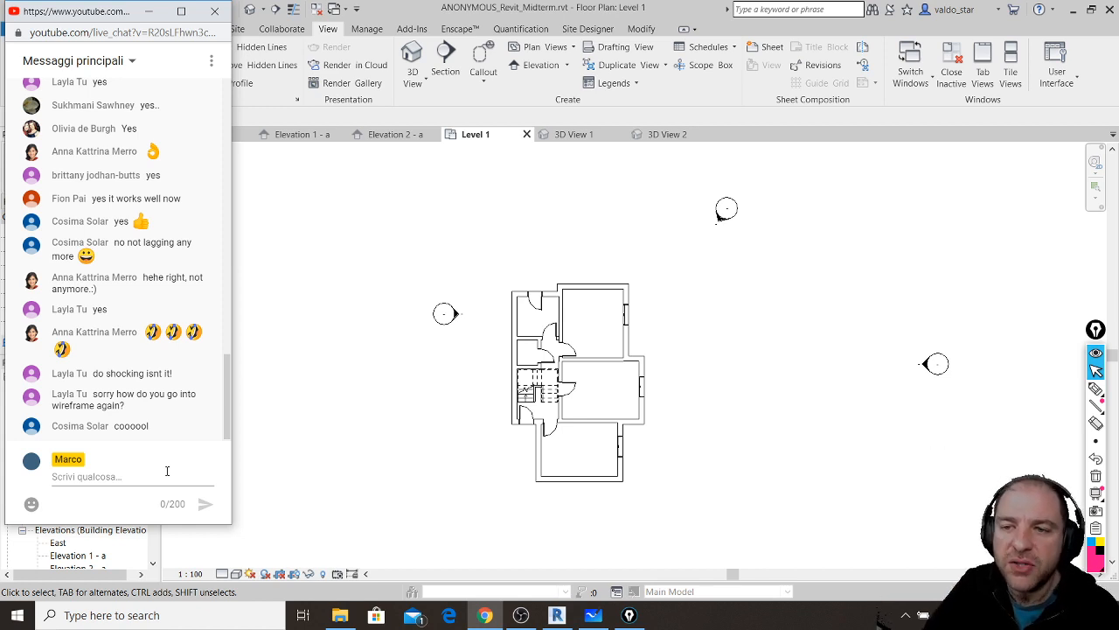
# - Open 3D View 1 in Revit, set its visual style to Wireframe, and return it to Hidden Line
pyautogui.click(571, 141)
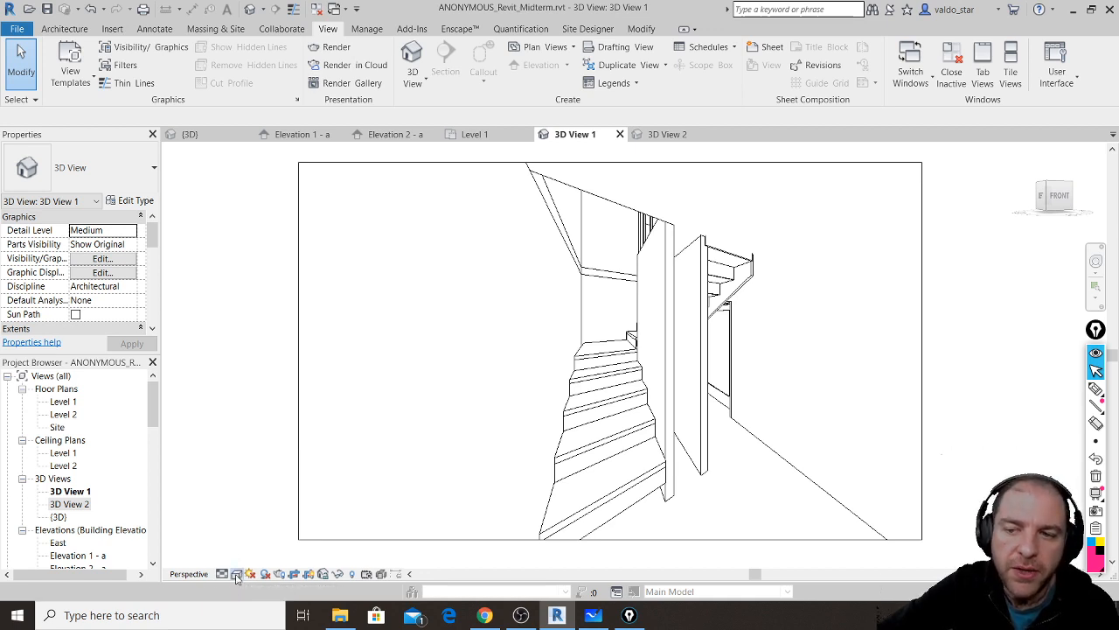
pyautogui.click(237, 576)
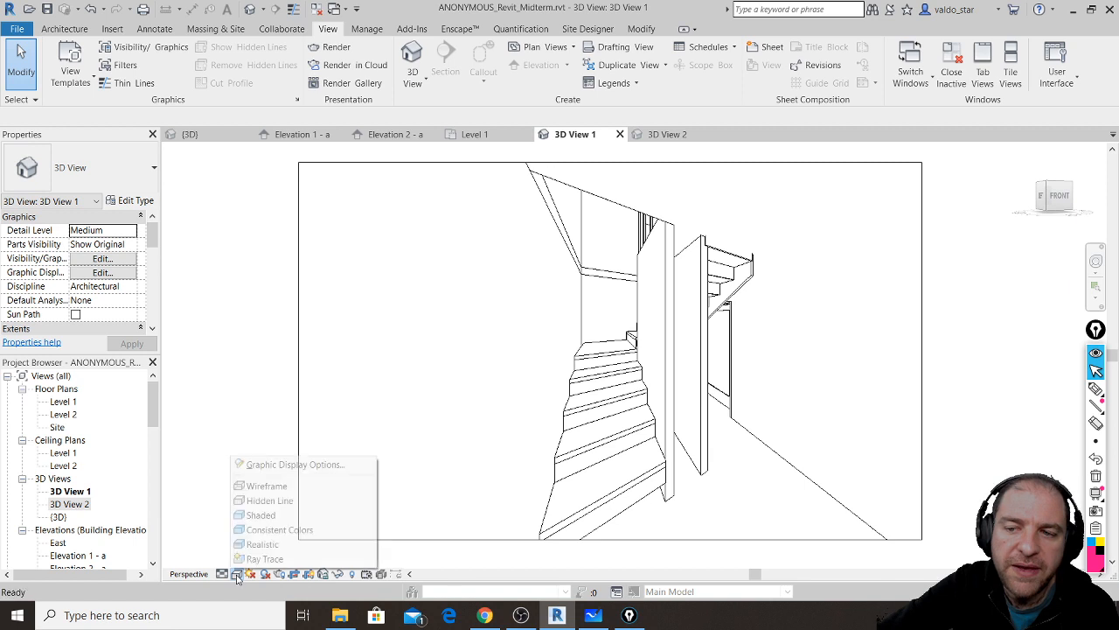
pyautogui.click(269, 490)
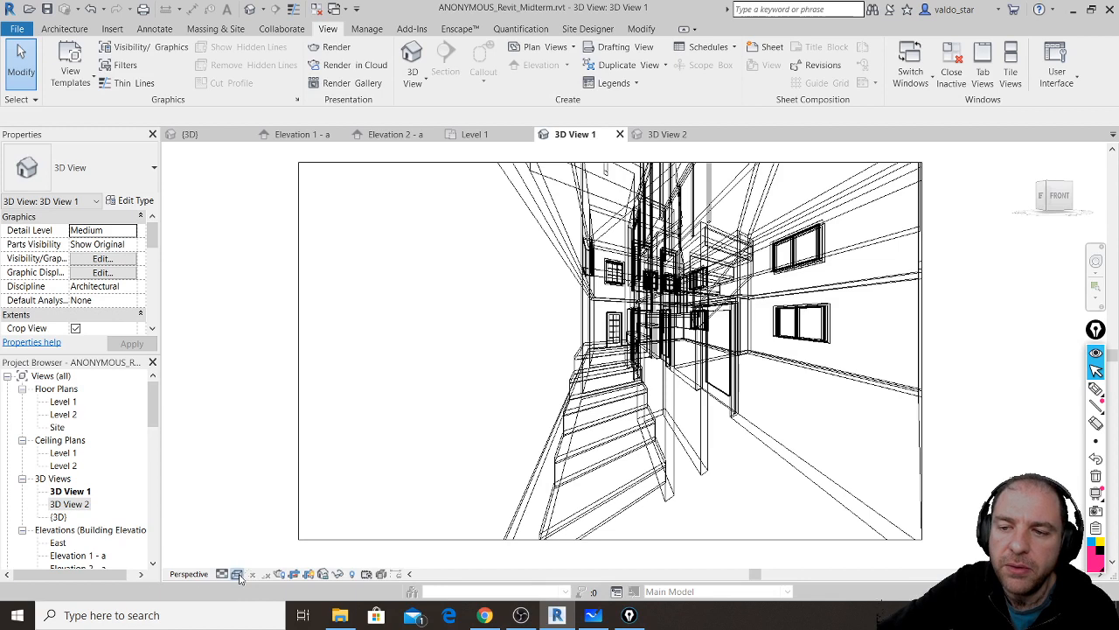
pyautogui.click(237, 573)
pyautogui.click(262, 500)
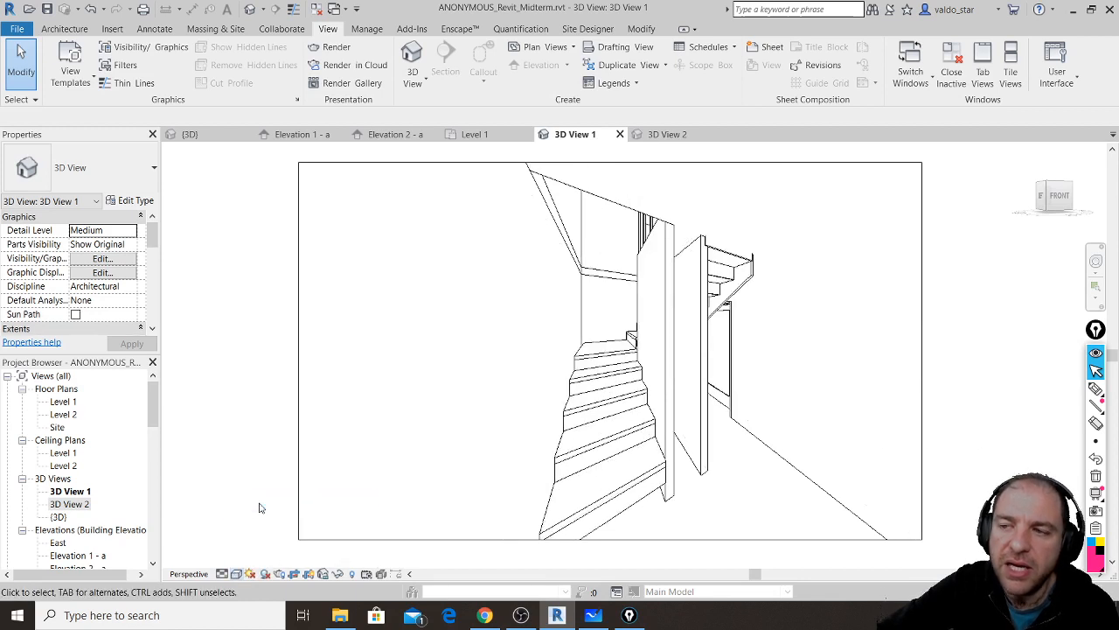
# - Set the stair perspective's visual style to Shaded, Consistent Colors and Realistic in turn
pyautogui.click(237, 573)
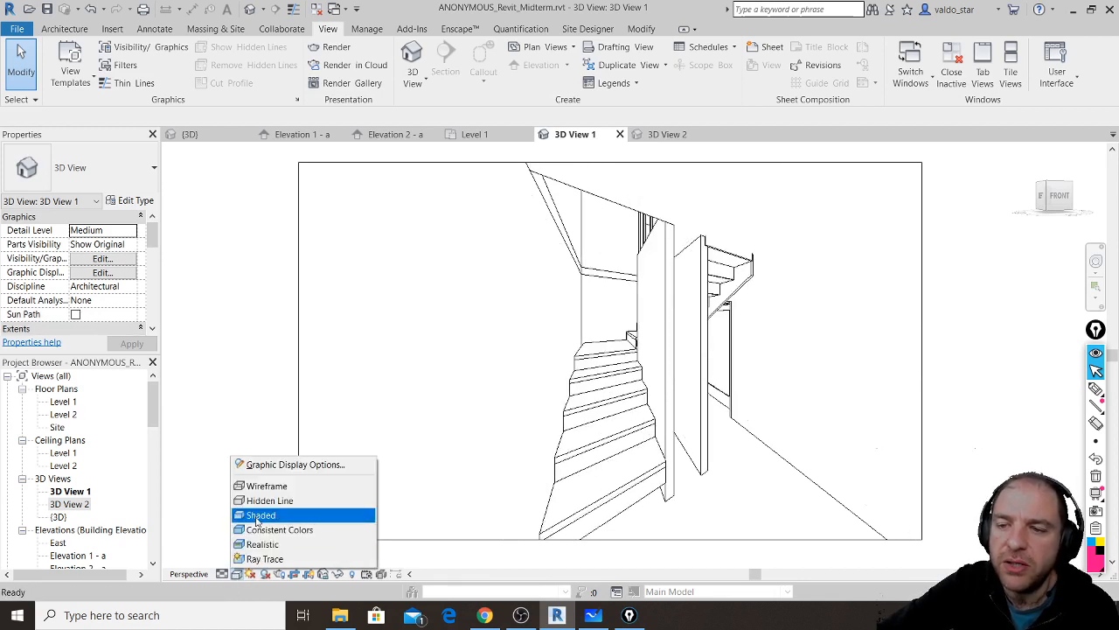
pyautogui.click(257, 516)
pyautogui.click(241, 570)
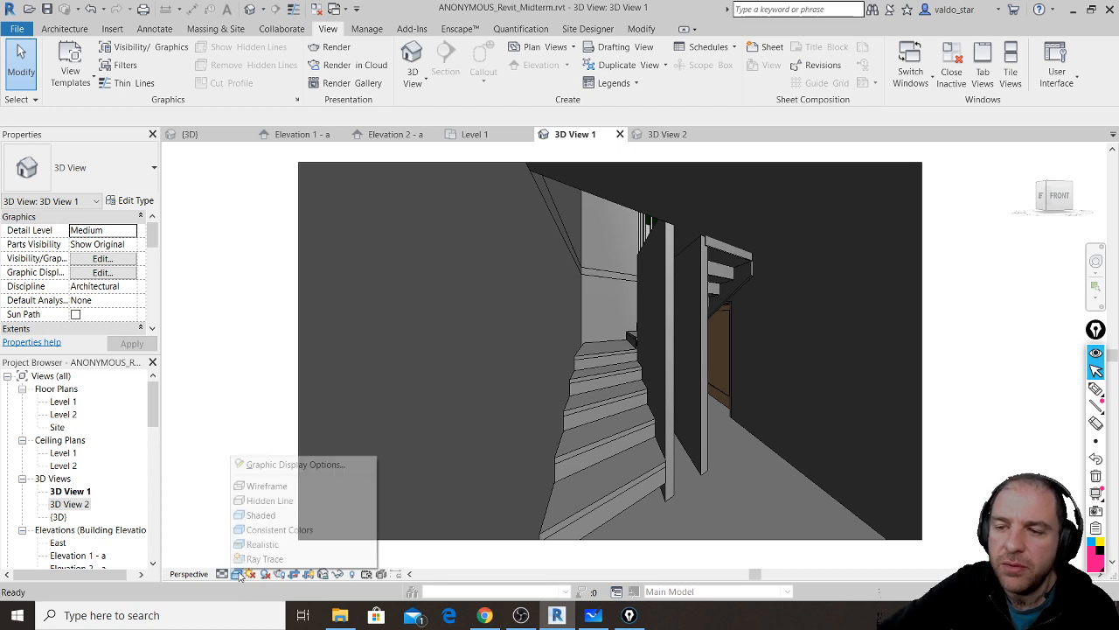
pyautogui.click(256, 529)
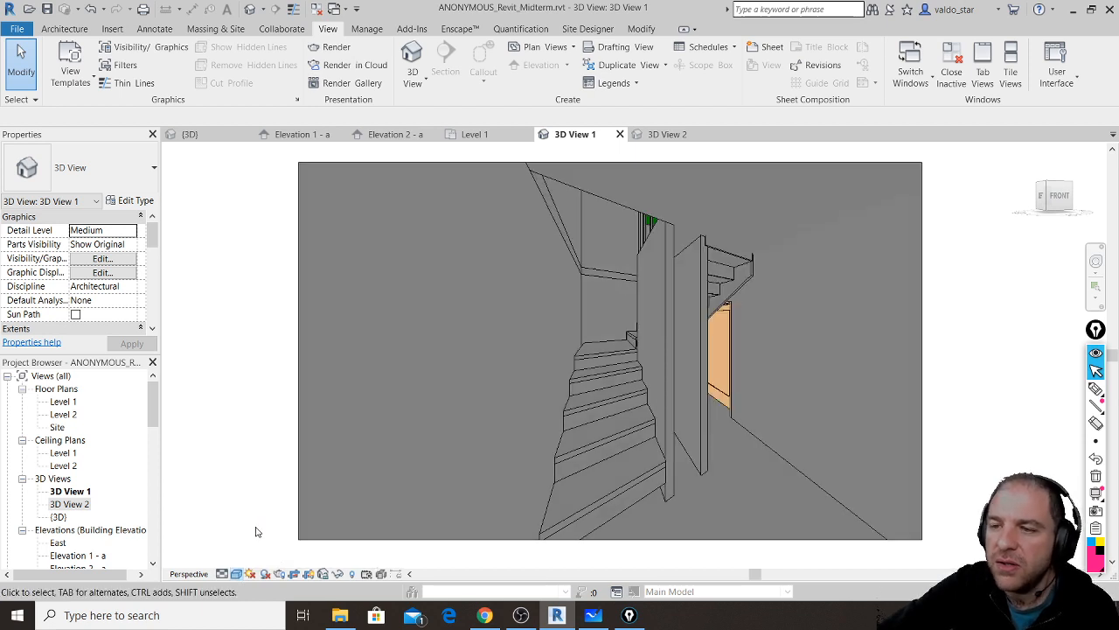
pyautogui.click(237, 574)
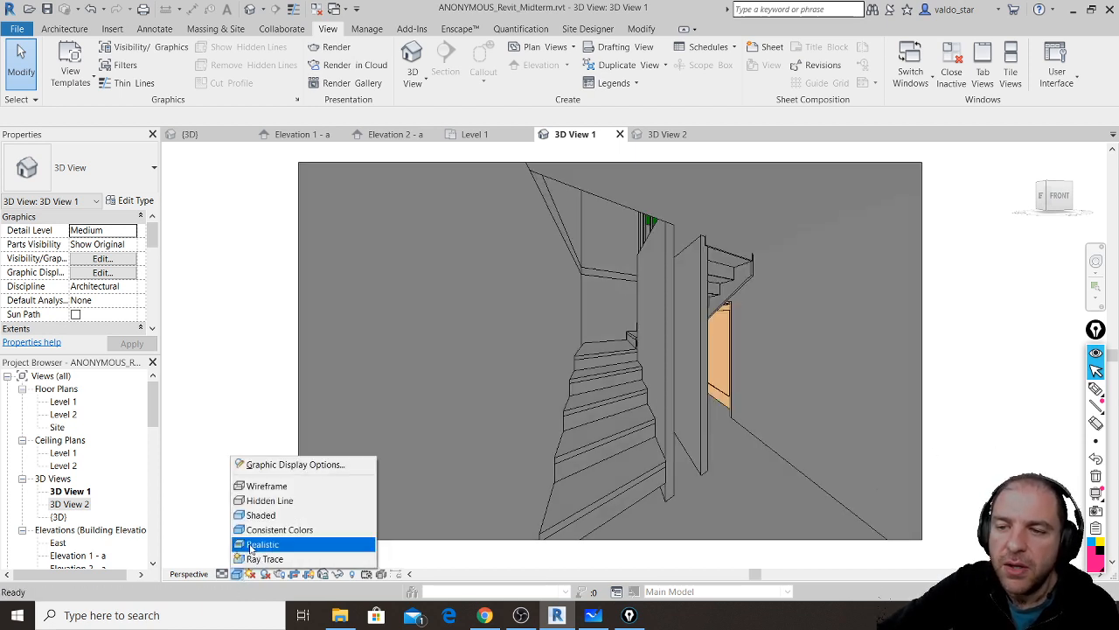
pyautogui.click(254, 544)
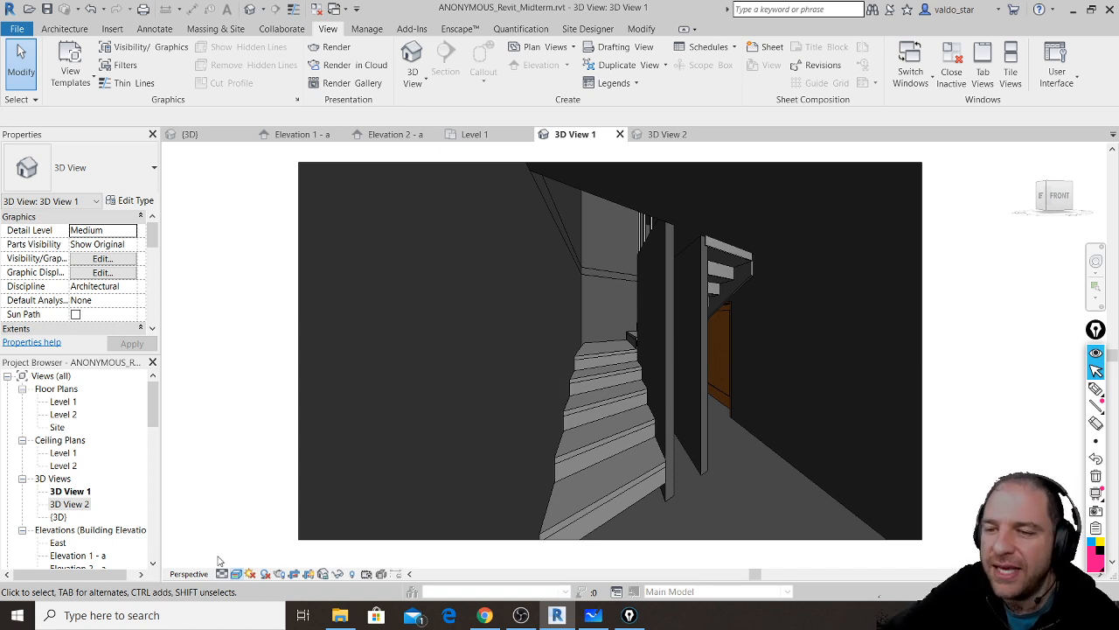
# - Compare Hidden Line with Wireframe in the stair perspective and leave the visual style on Hidden Line
pyautogui.click(236, 574)
pyautogui.click(252, 501)
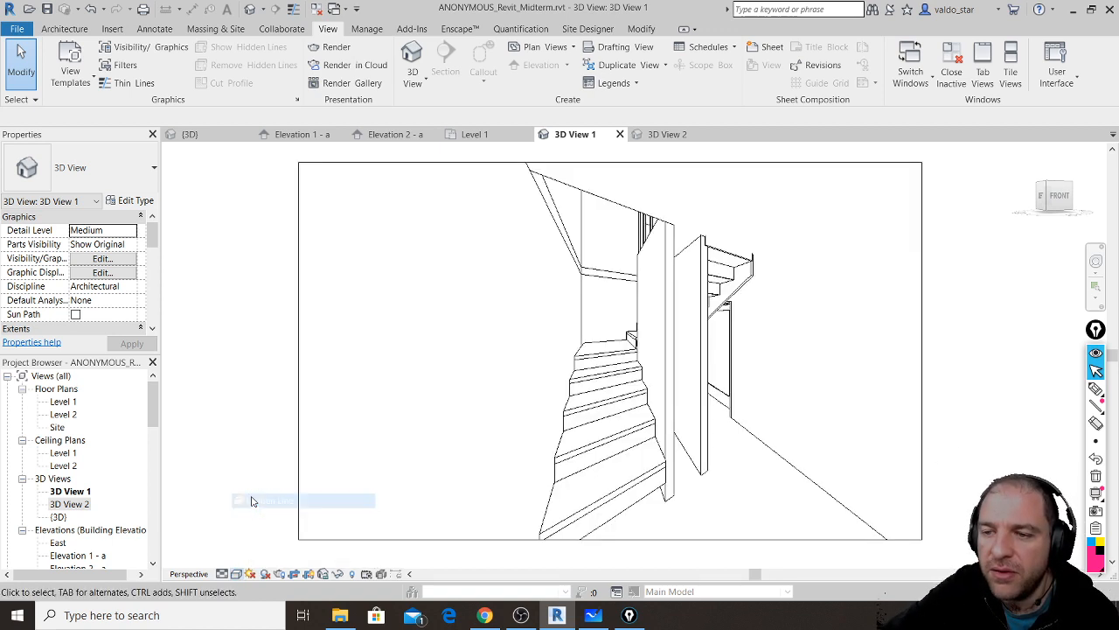
pyautogui.click(236, 573)
pyautogui.click(252, 486)
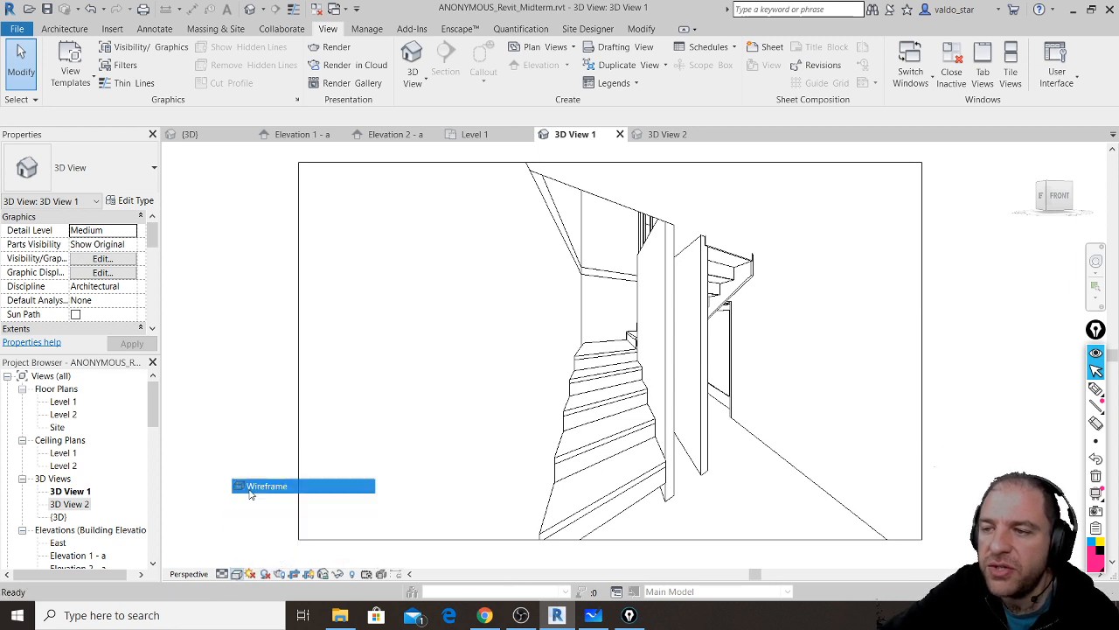
pyautogui.click(238, 573)
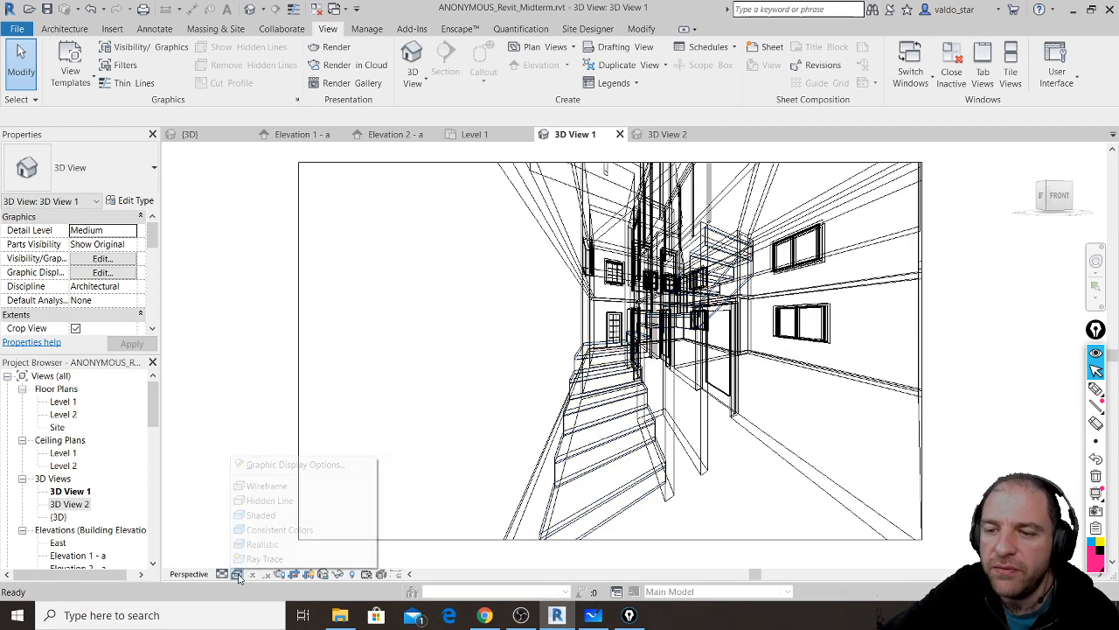
pyautogui.click(271, 501)
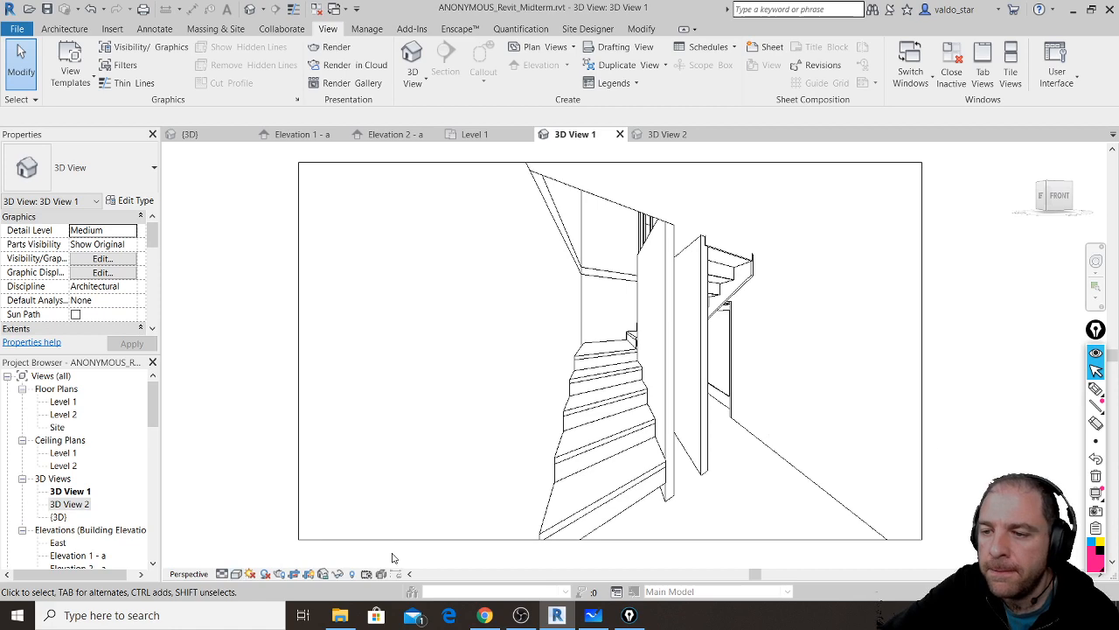
# - Open the project ANONYMOUS_Revitmidterm.rvt from the AUTOCAD MIDTERM TO CHECK folder
pyautogui.click(342, 619)
pyautogui.click(219, 128)
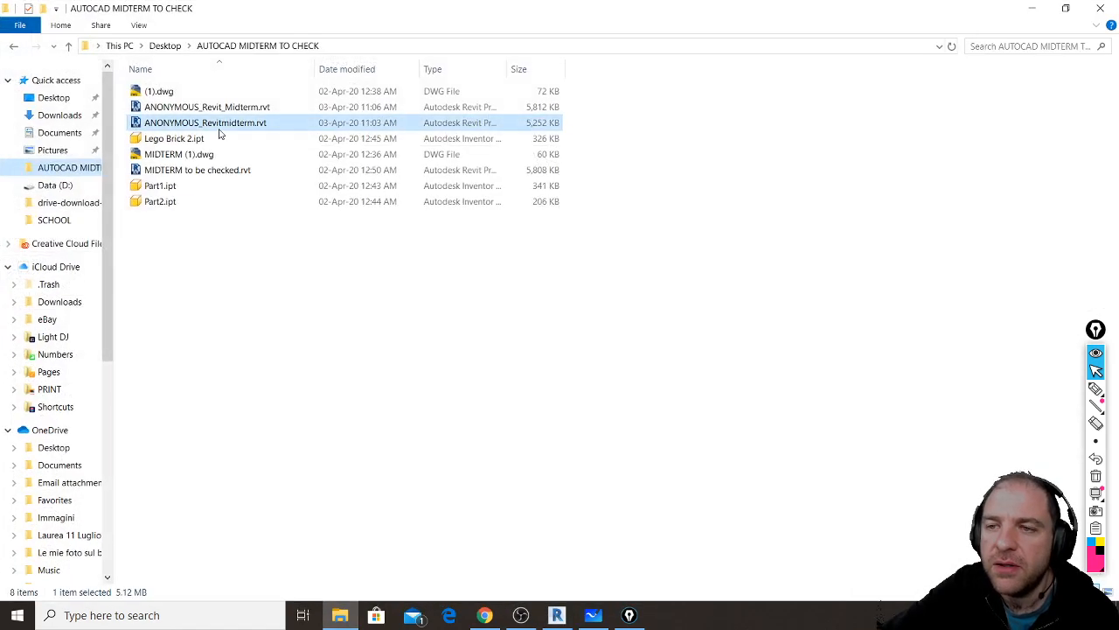
pyautogui.doubleClick(218, 129)
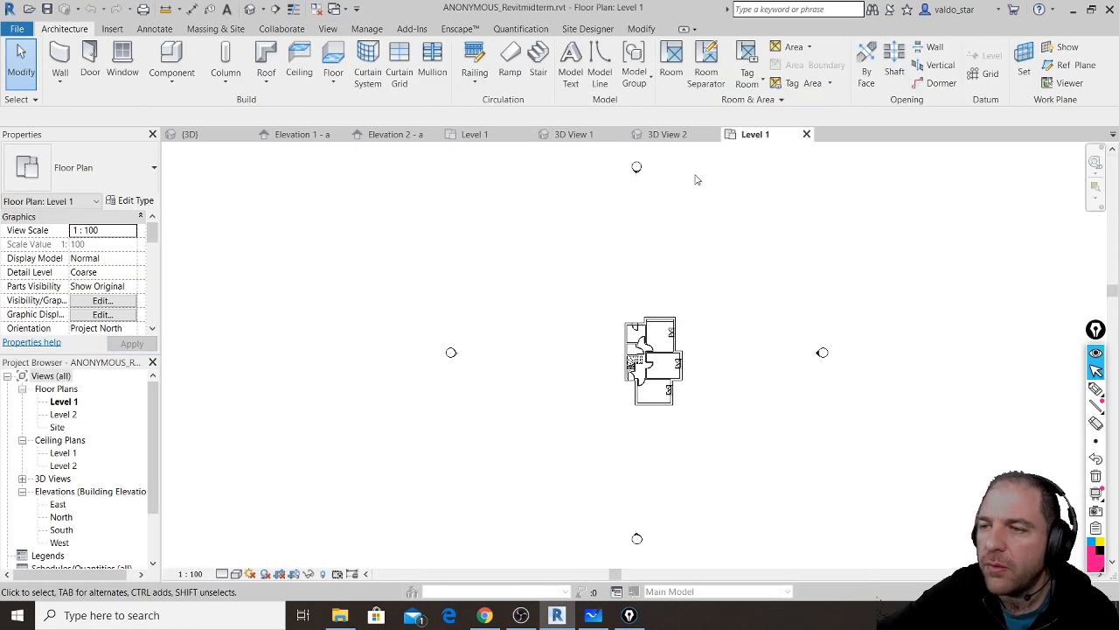
# - Turn on Thin Lines for the Level 1 floor plan of the house
pyautogui.scroll(2, 666, 332)
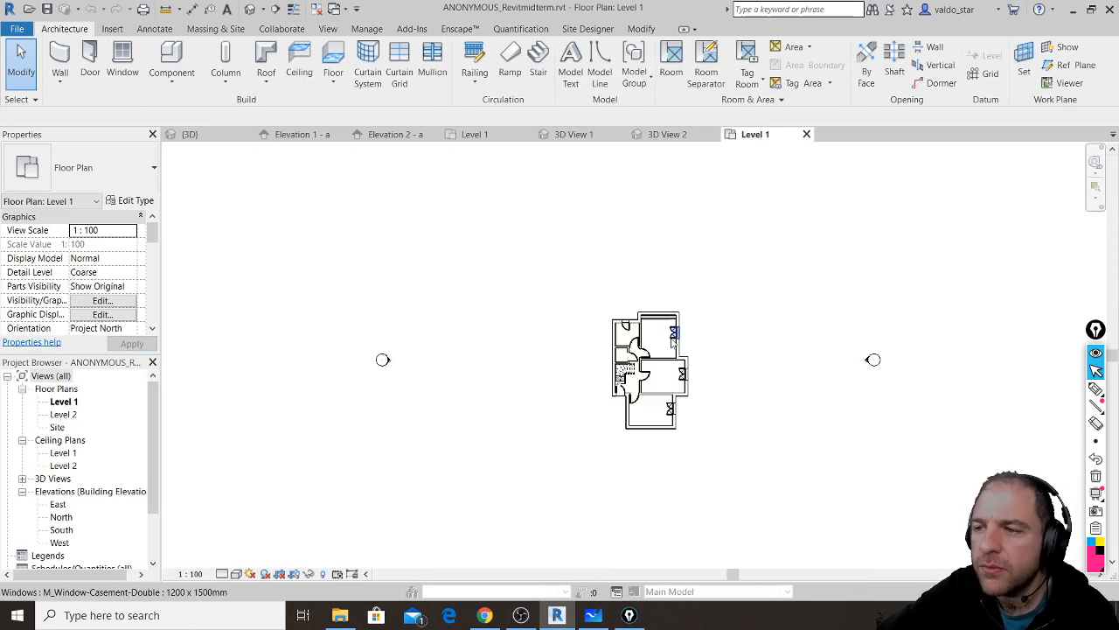
pyautogui.scroll(3, 700, 349)
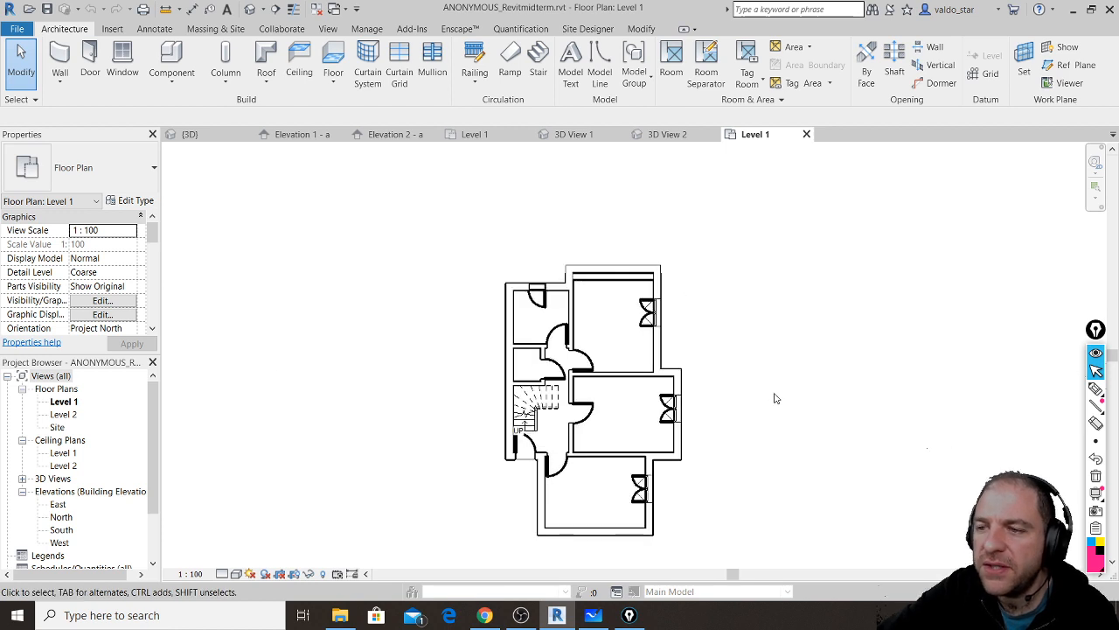
pyautogui.press('t')
pyautogui.press('l')
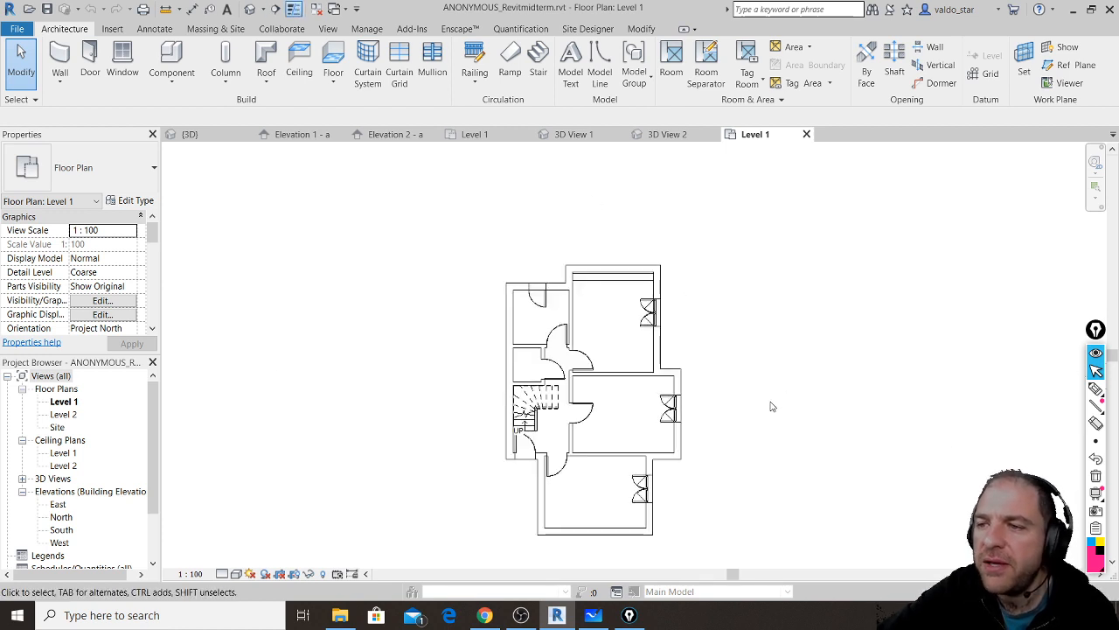
# - Read the latest YouTube live chat messages in Chrome, and return to Revit with the whole house shown in ANONYMOUS_Revit_Midterm.rvt's {3D} view
pyautogui.click(484, 615)
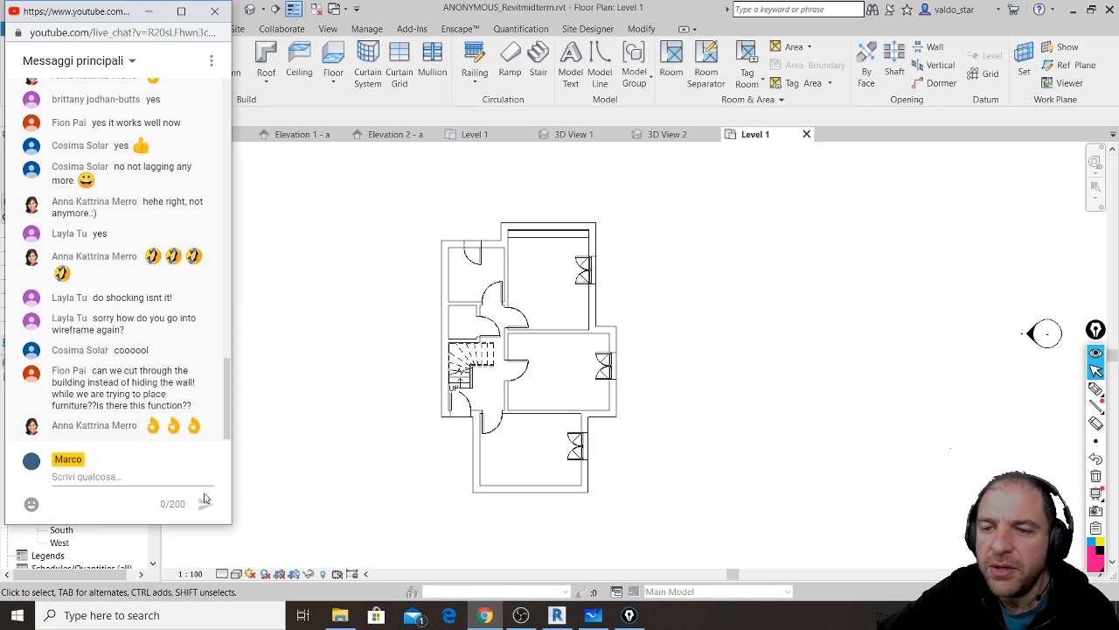
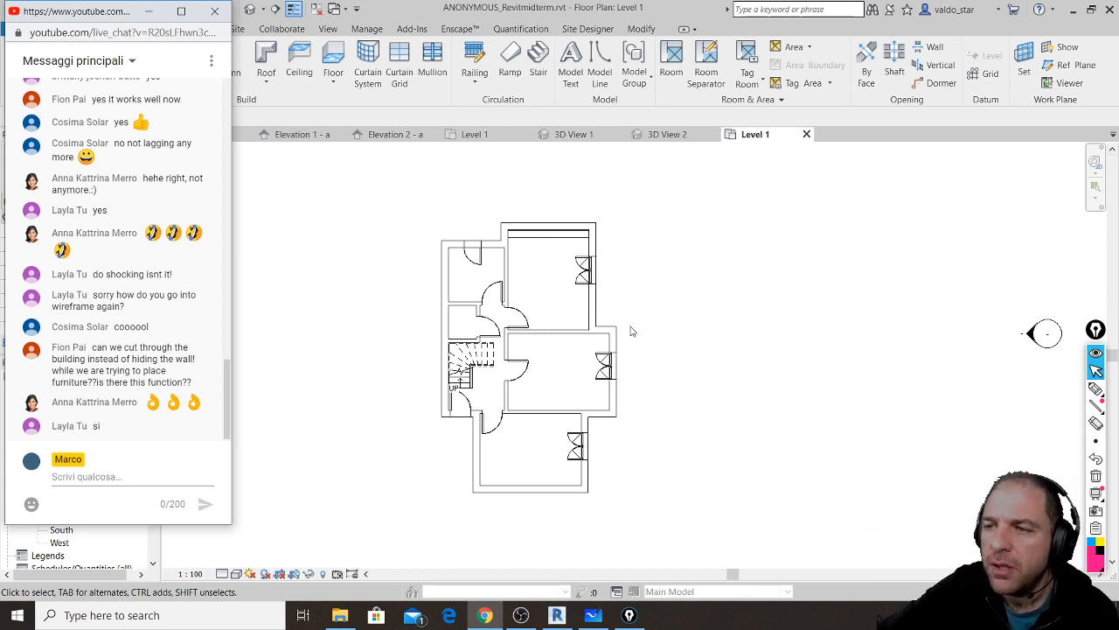
pyautogui.click(651, 292)
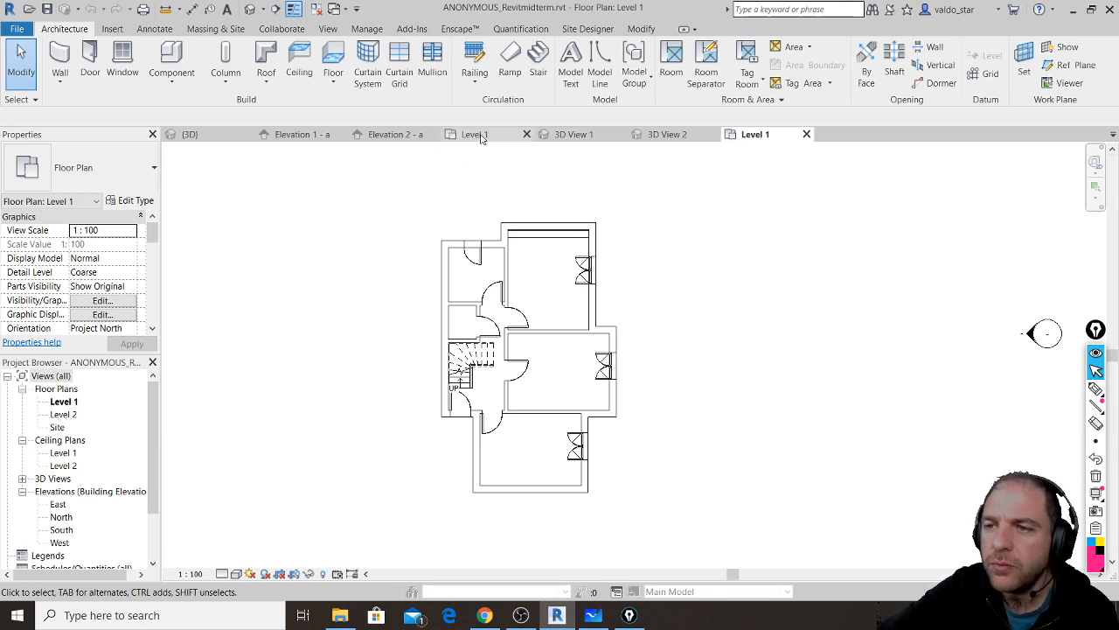
pyautogui.click(188, 134)
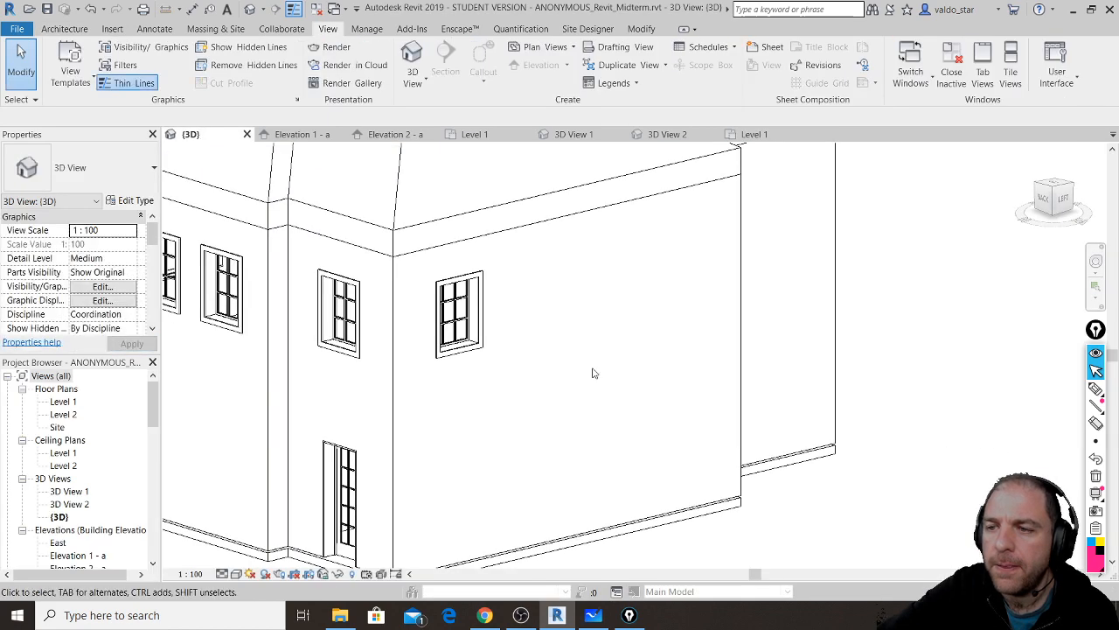
pyautogui.scroll(-4, 592, 373)
pyautogui.moveTo(543, 257); pyautogui.dragTo(565, 294, button='middle')
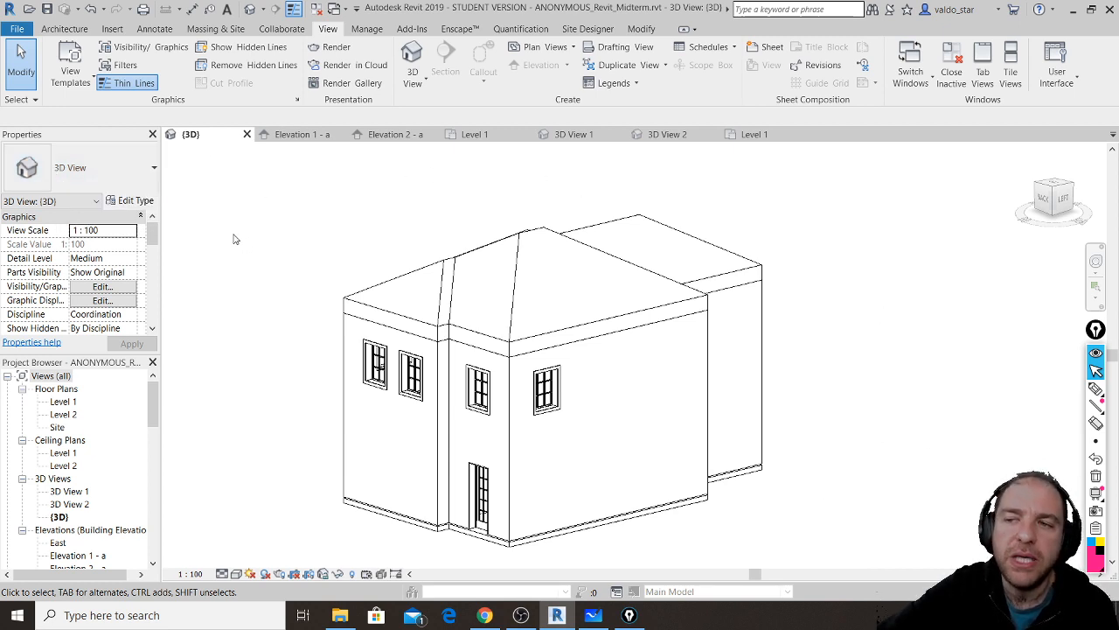
# - Clear the roof selection to show the {3D} view's properties and outline the Section Box option with the pink screen pen
pyautogui.click(547, 232)
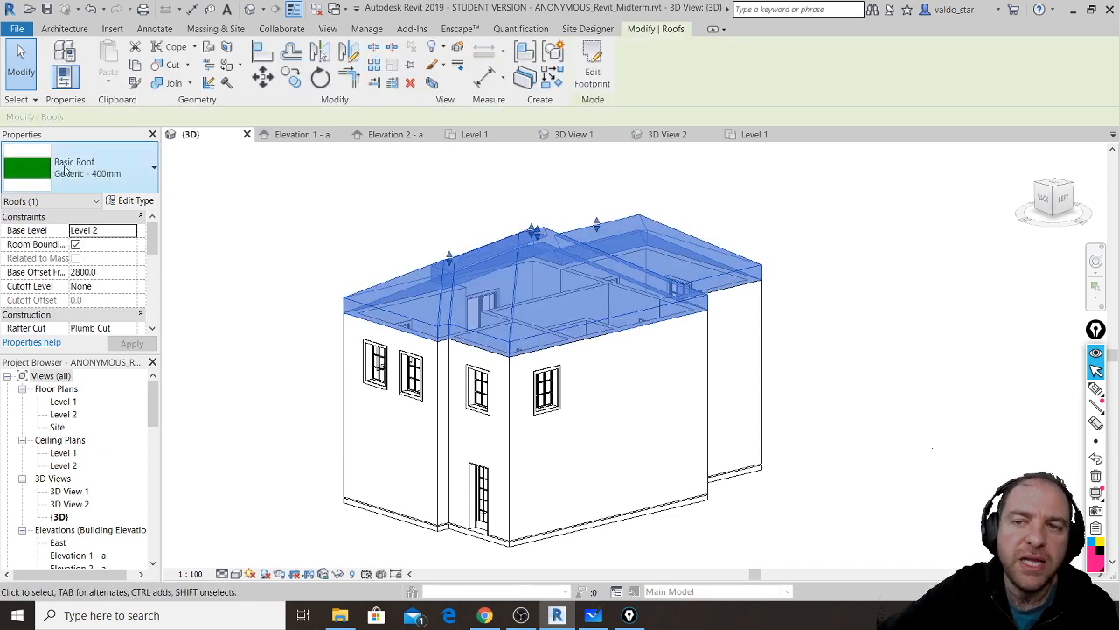
pyautogui.click(311, 232)
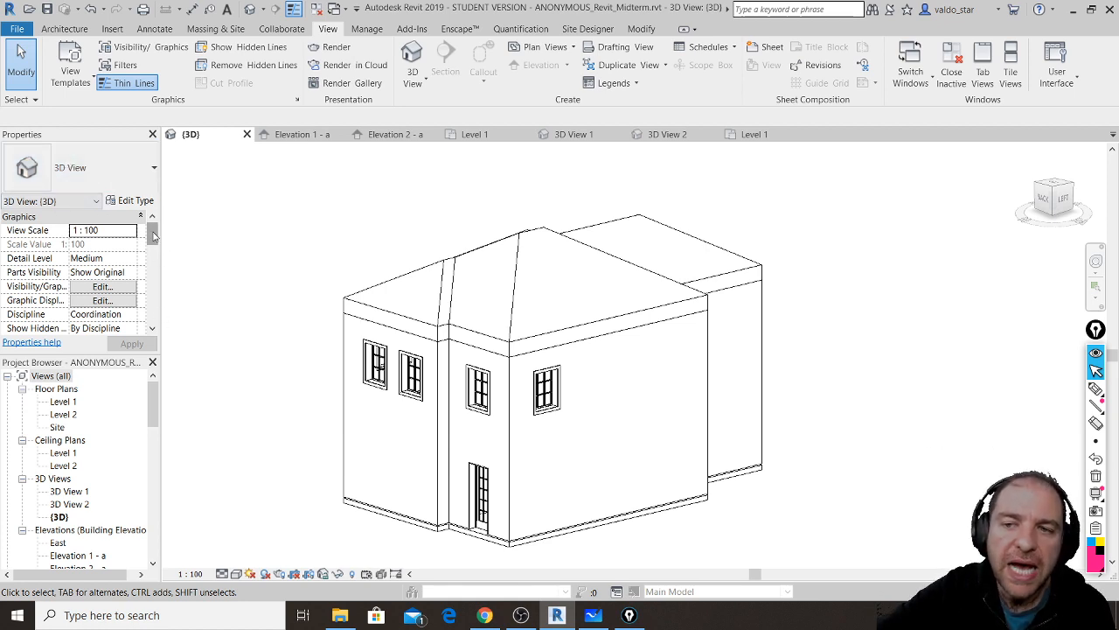
pyautogui.moveTo(154, 236); pyautogui.dragTo(158, 277)
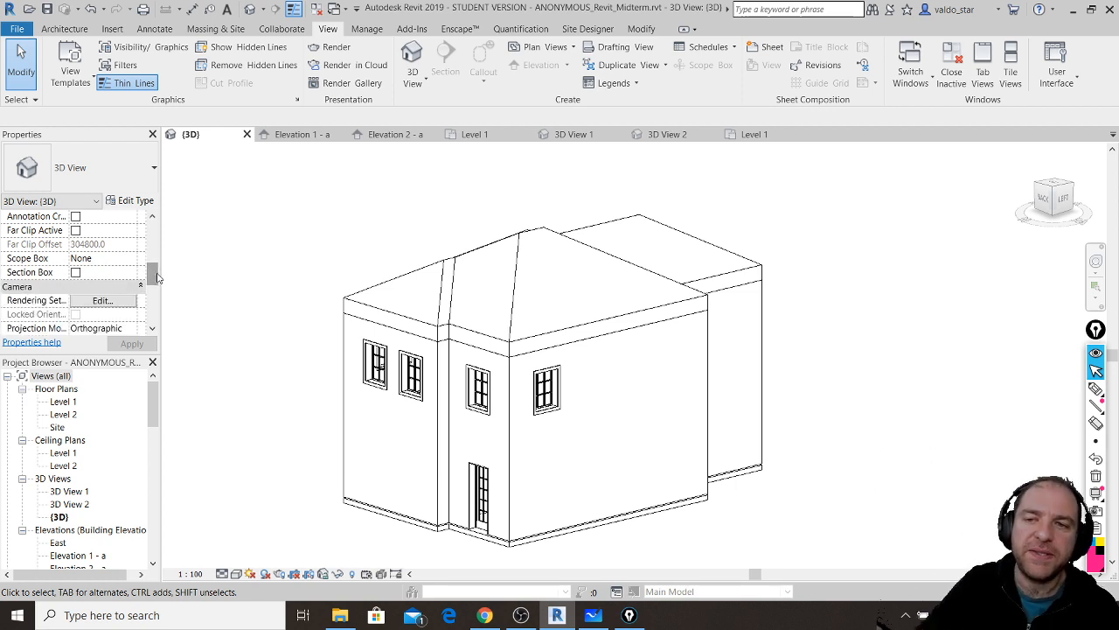
pyautogui.hotkey('ctrl', 'shift', '3')
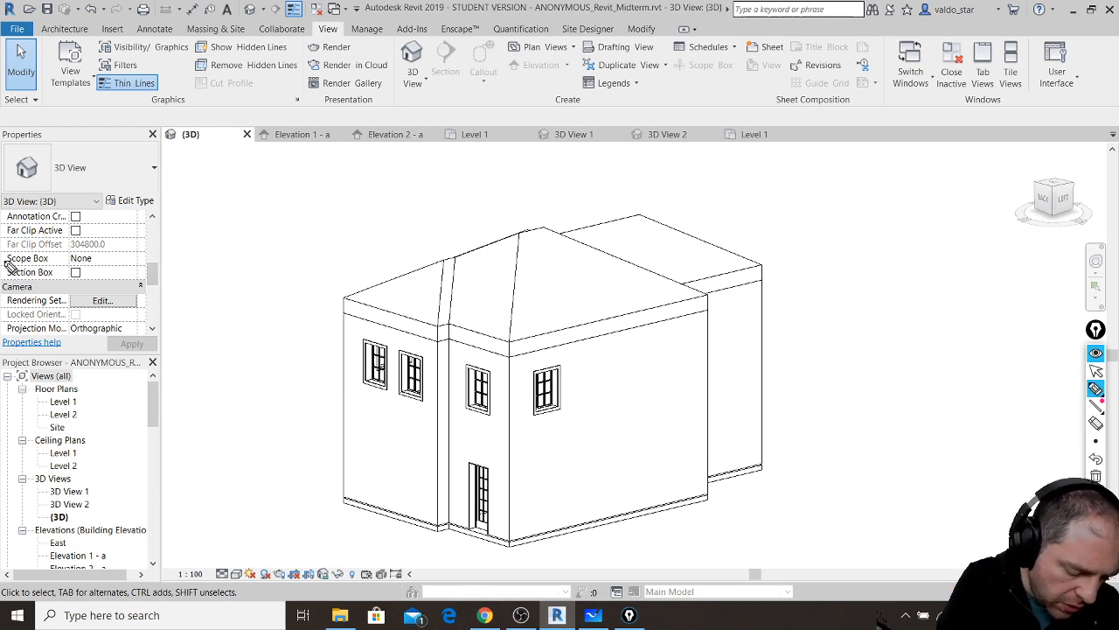
pyautogui.moveTo(1, 282)
pyautogui.mouseDown()
pyautogui.moveTo(27, 292)
pyautogui.moveTo(89, 284)
pyautogui.mouseUp()
pyautogui.moveTo(2, 256)
pyautogui.mouseDown()
pyautogui.moveTo(72, 256)
pyautogui.moveTo(91, 288)
pyautogui.mouseUp()
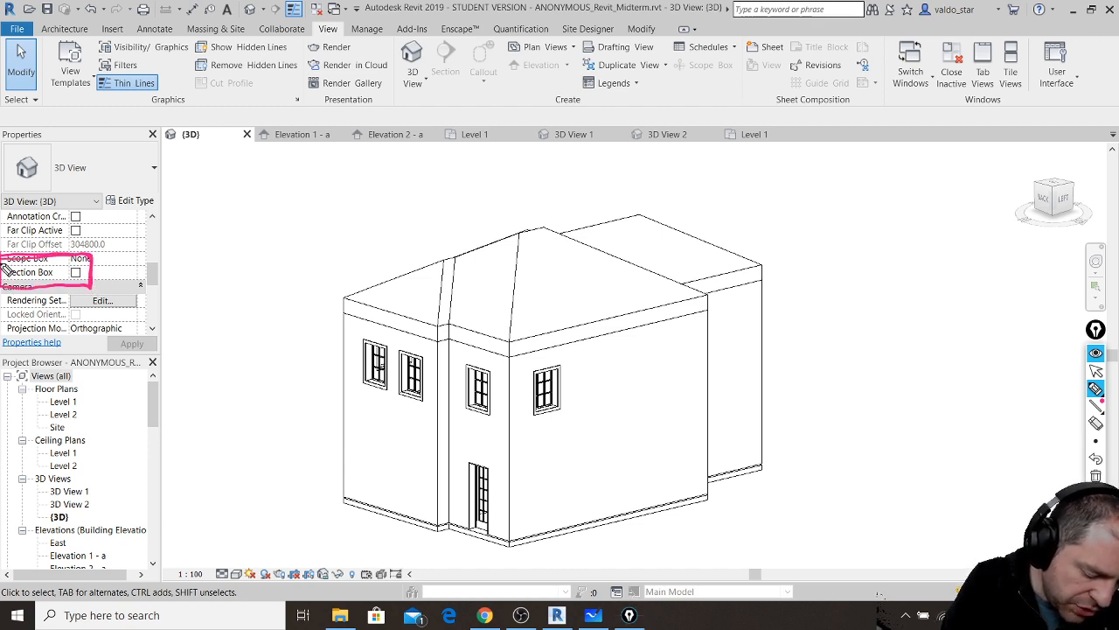
pyautogui.moveTo(2, 264)
pyautogui.mouseDown()
pyautogui.moveTo(40, 284)
pyautogui.moveTo(91, 282)
pyautogui.moveTo(71, 256)
pyautogui.moveTo(2, 259)
pyautogui.moveTo(87, 258)
pyautogui.moveTo(72, 293)
pyautogui.moveTo(4, 292)
pyautogui.moveTo(90, 291)
pyautogui.mouseUp()
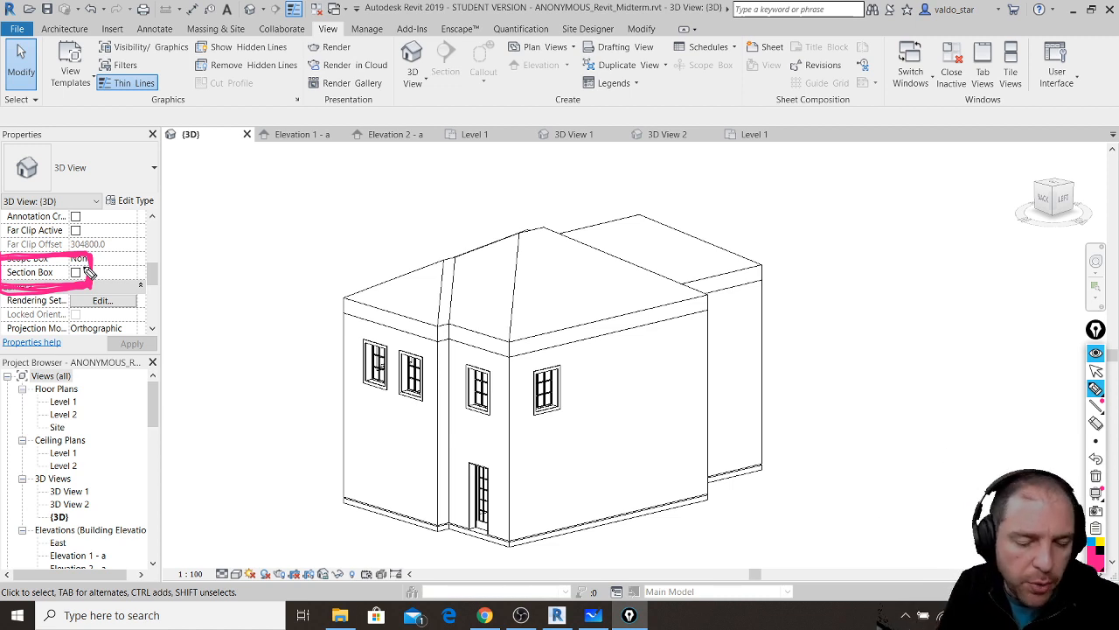
pyautogui.hotkey('ctrl', 'shift', '2')
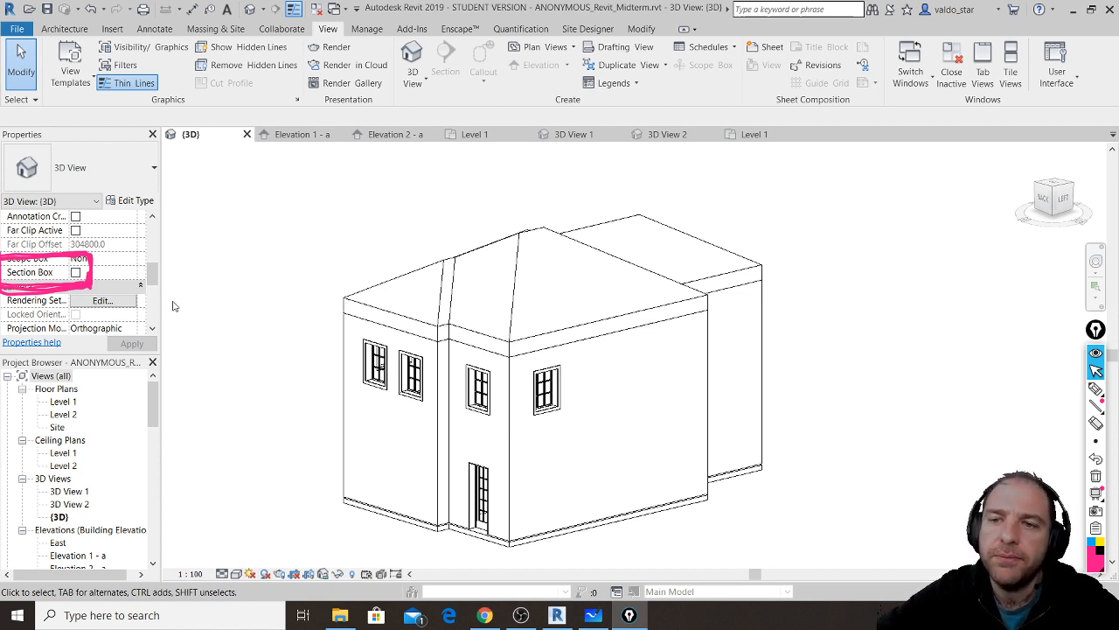
# - Enable the Section Box in the {3D} view and lower its upper face to cut the house through the upper-floor windows
pyautogui.click(75, 273)
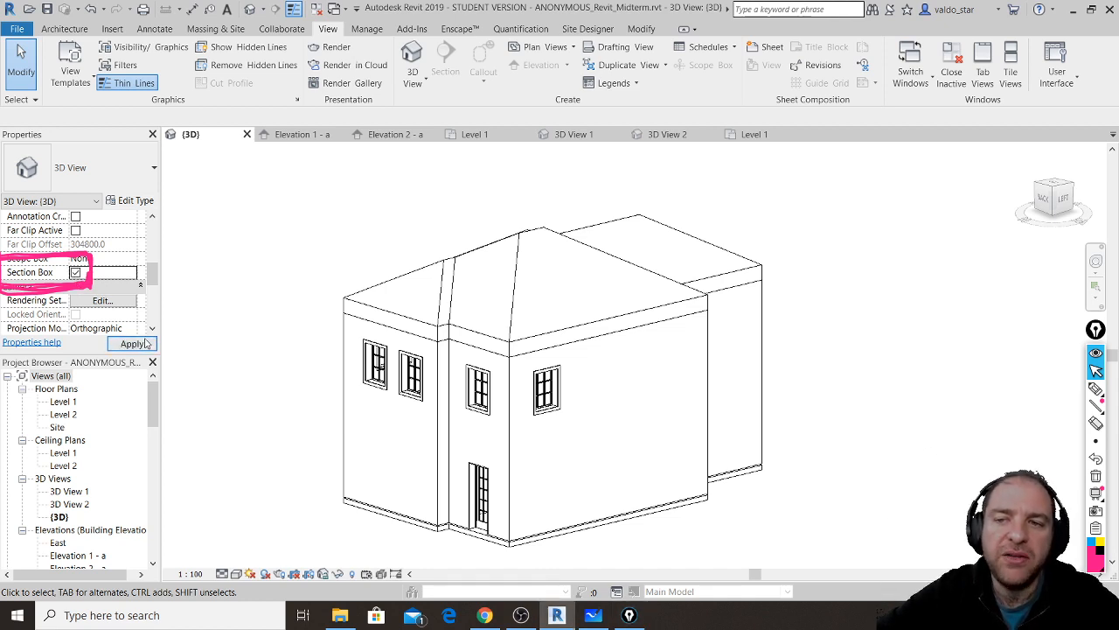
pyautogui.click(138, 345)
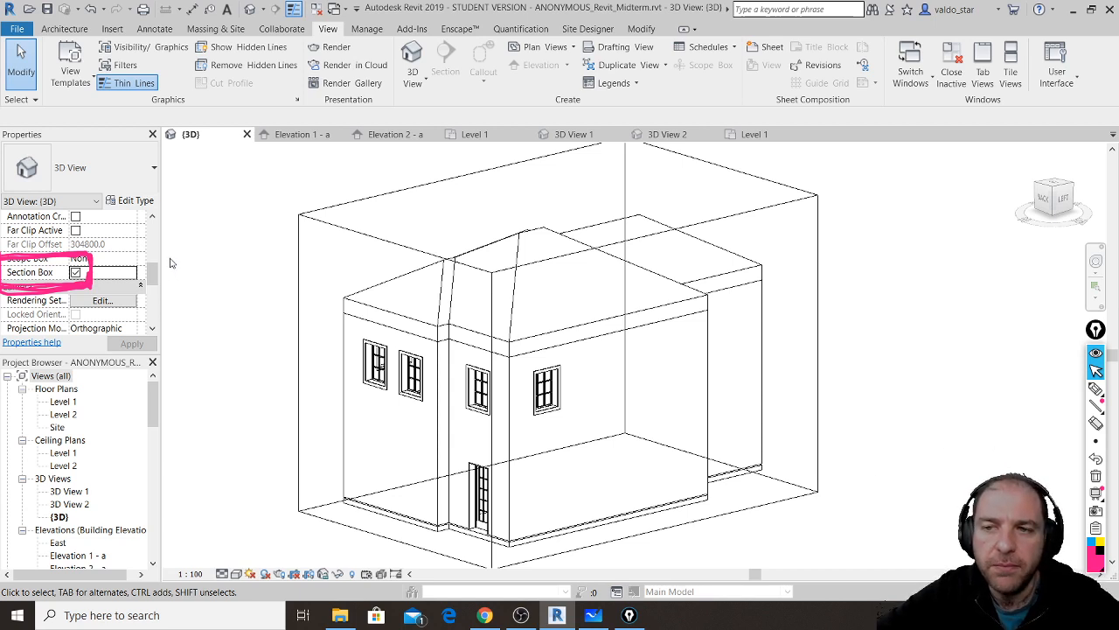
pyautogui.click(341, 204)
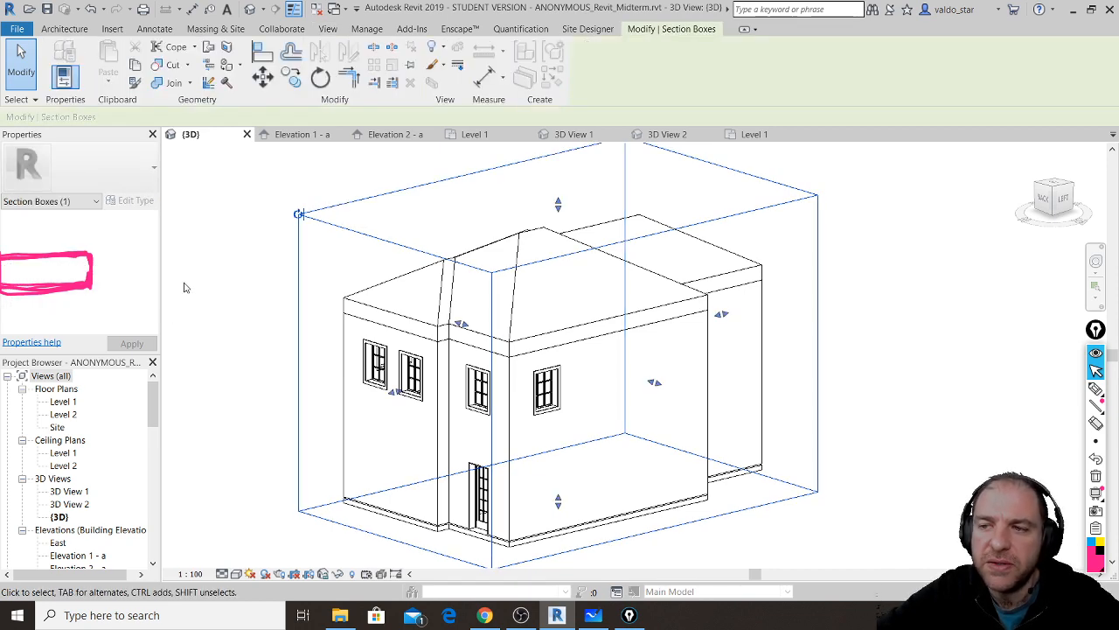
pyautogui.moveTo(285, 242); pyautogui.dragTo(287, 270, button='middle')
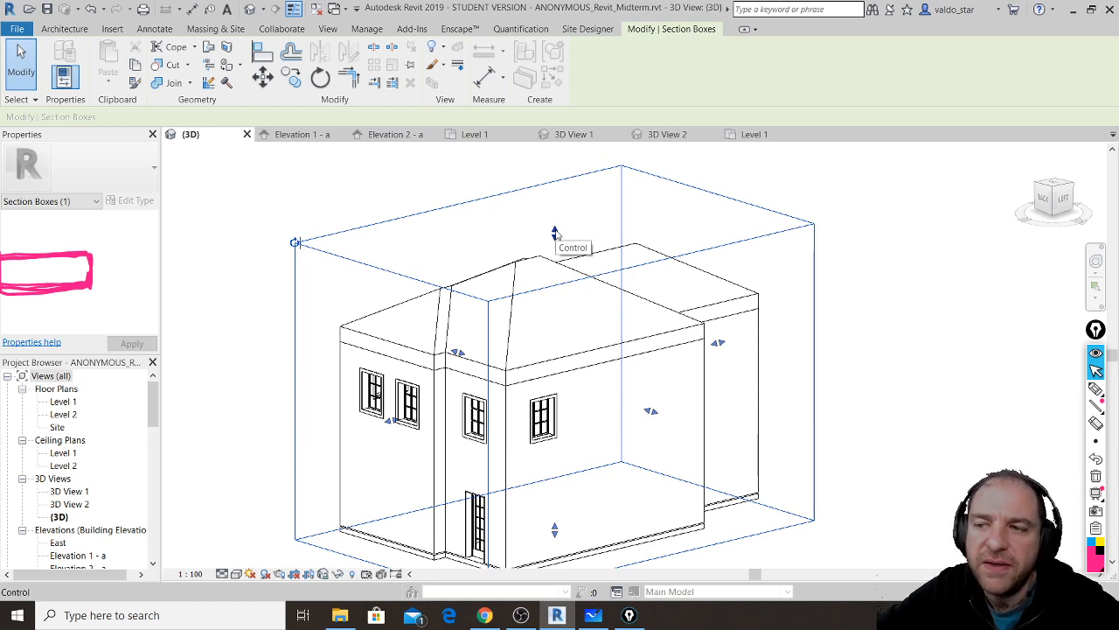
pyautogui.moveTo(554, 233); pyautogui.dragTo(571, 376)
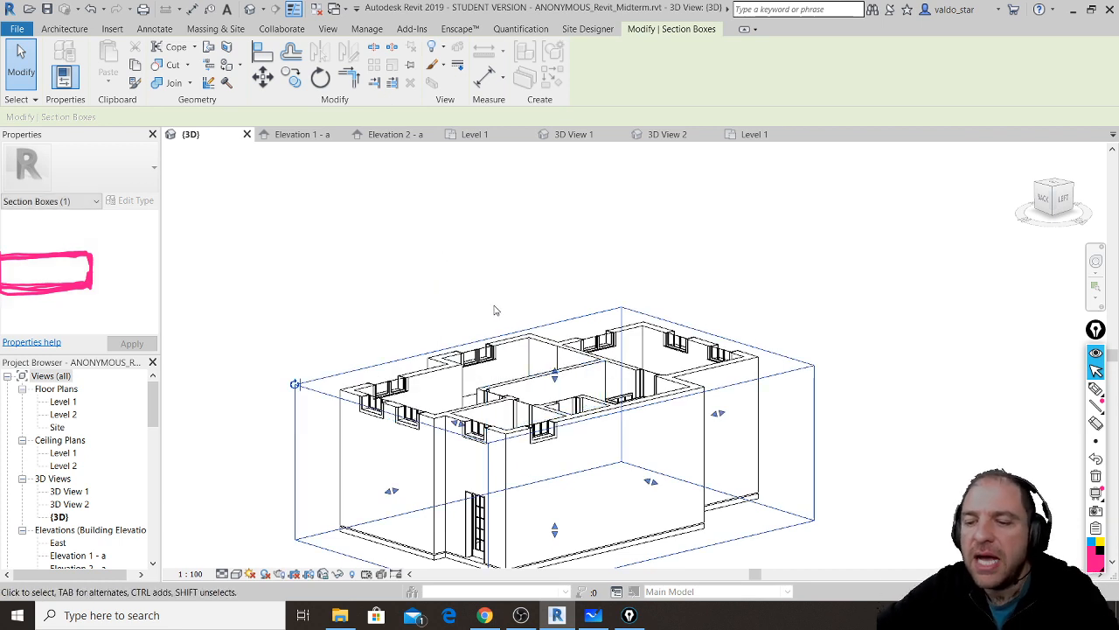
pyautogui.moveTo(500, 317); pyautogui.dragTo(595, 281, button='middle')
pyautogui.keyDown('shift'); pyautogui.moveTo(614, 378); pyautogui.dragTo(622, 388, button='middle'); pyautogui.keyUp('shift')
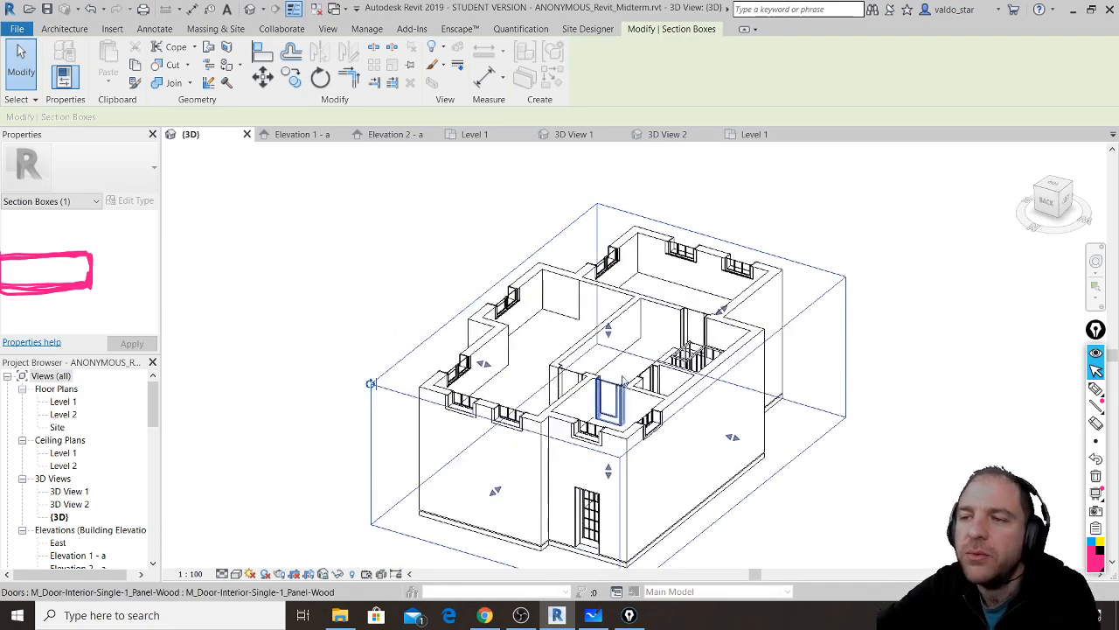
pyautogui.scroll(2, 616, 345)
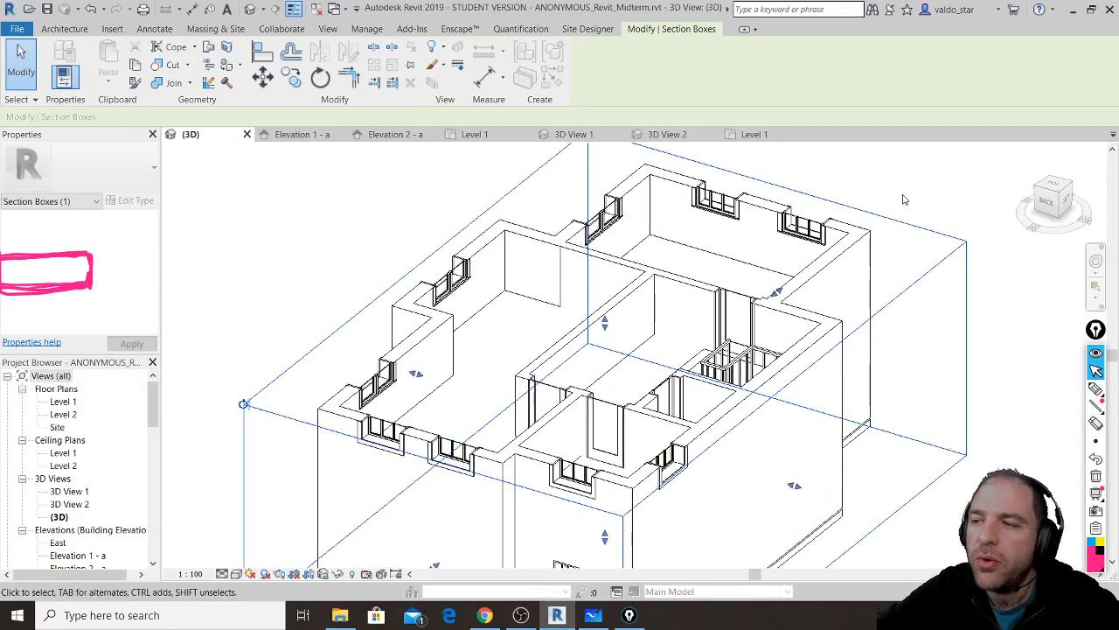
pyautogui.click(905, 199)
pyautogui.scroll(-1, 591, 255)
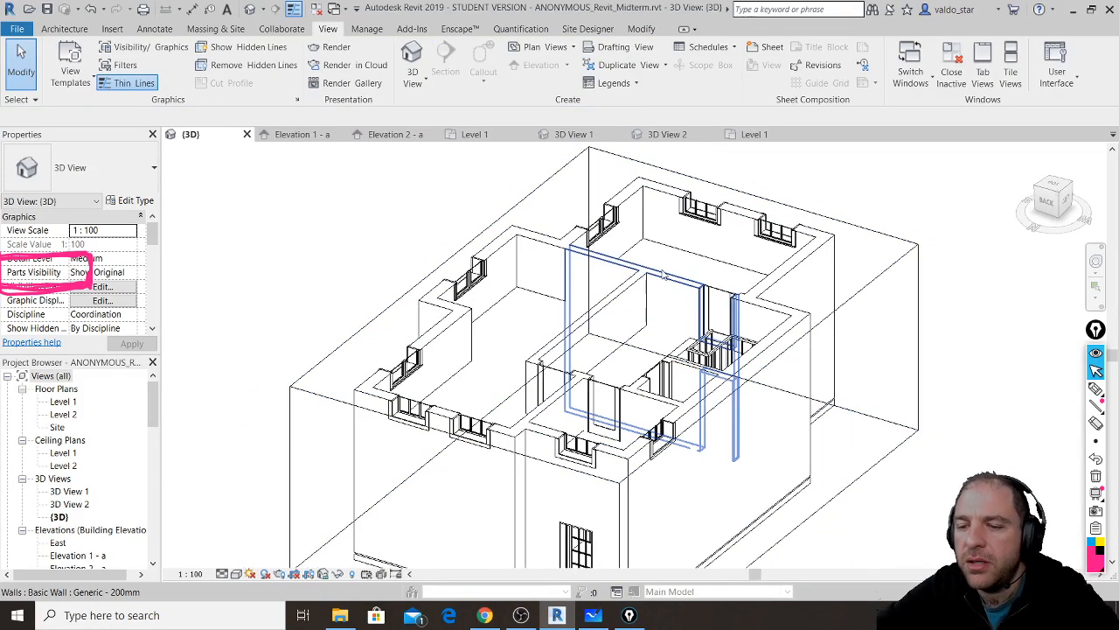
pyautogui.keyDown('shift'); pyautogui.moveTo(801, 295); pyautogui.dragTo(860, 262, button='middle'); pyautogui.keyUp('shift')
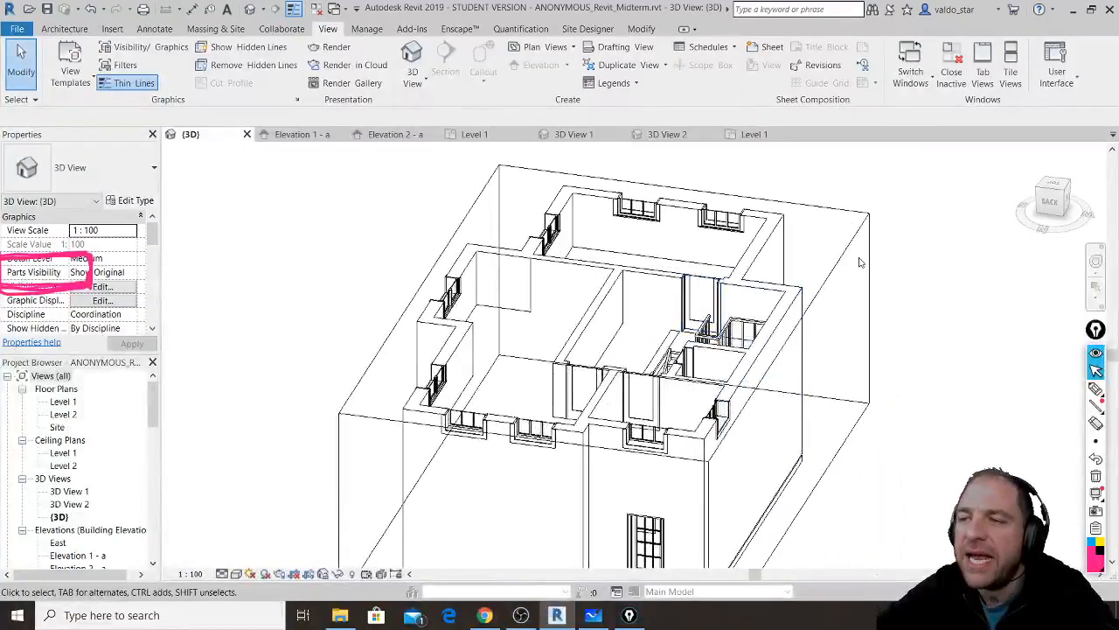
# - Pull the section box's side face inward past the outer wall beside the staircase to expose the stair and interior doors
pyautogui.click(868, 263)
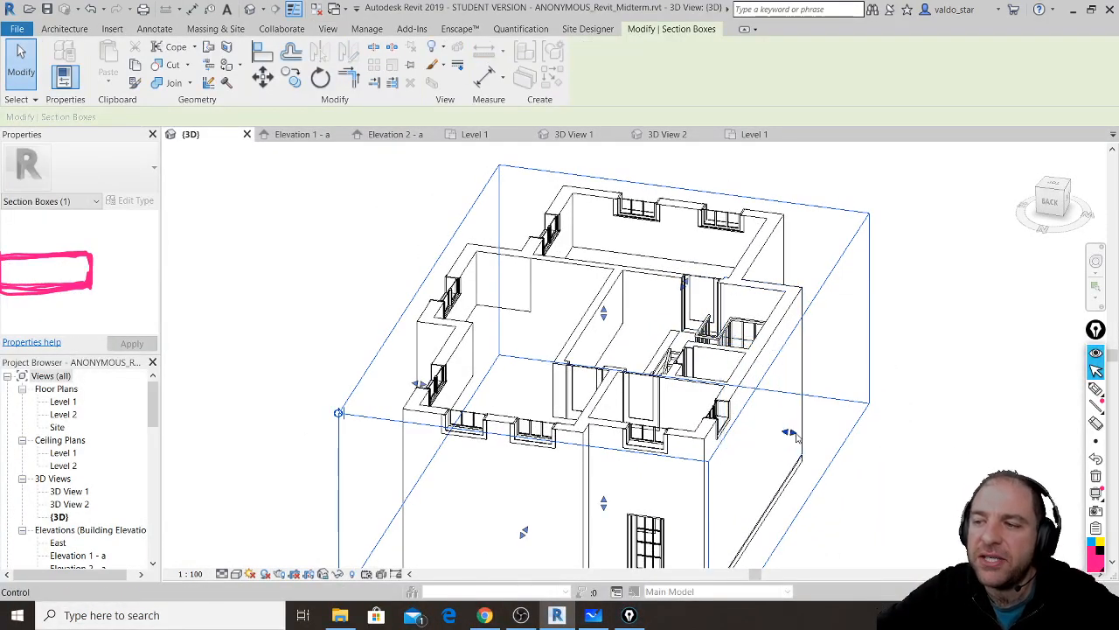
pyautogui.moveTo(789, 432); pyautogui.dragTo(790, 432)
pyautogui.click(864, 431)
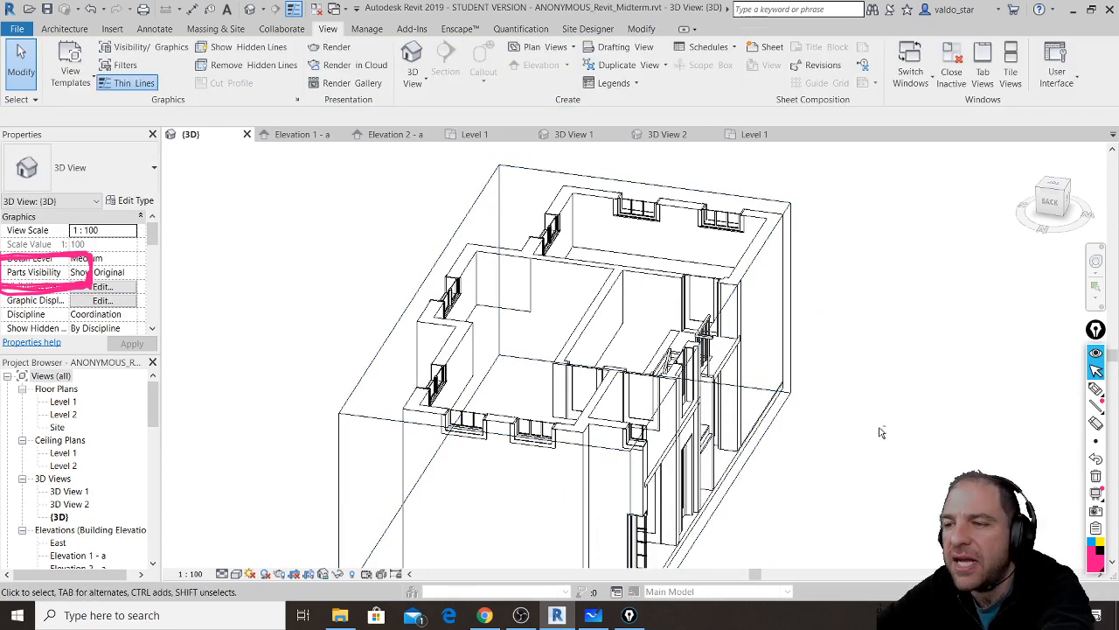
pyautogui.keyDown('shift'); pyautogui.moveTo(878, 429); pyautogui.dragTo(794, 424, button='middle'); pyautogui.keyUp('shift')
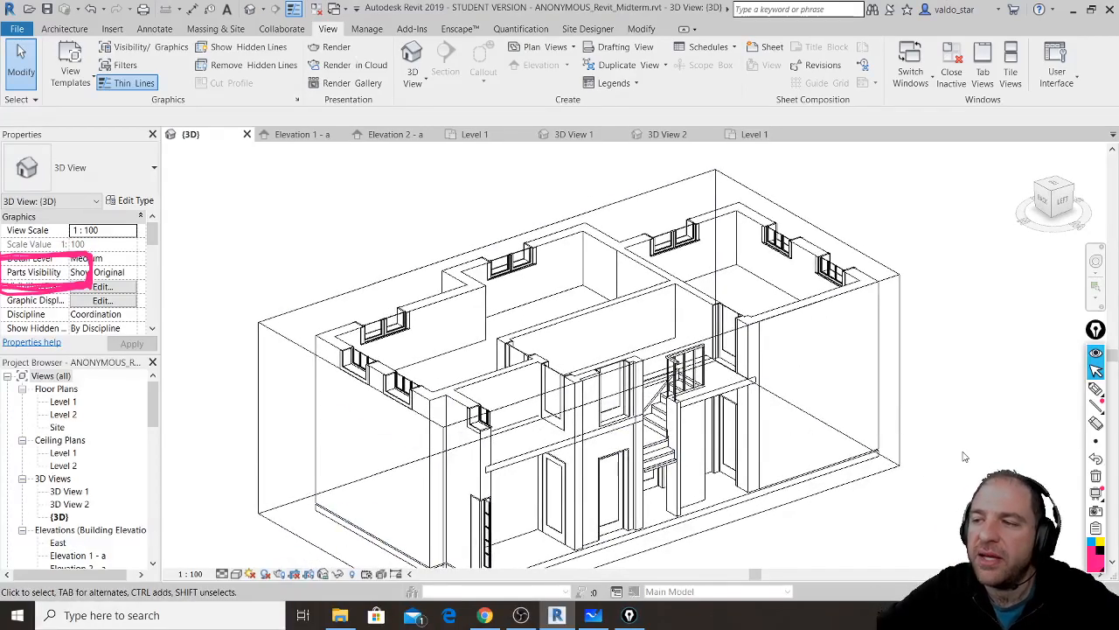
pyautogui.moveTo(922, 510); pyautogui.dragTo(905, 456, button='middle')
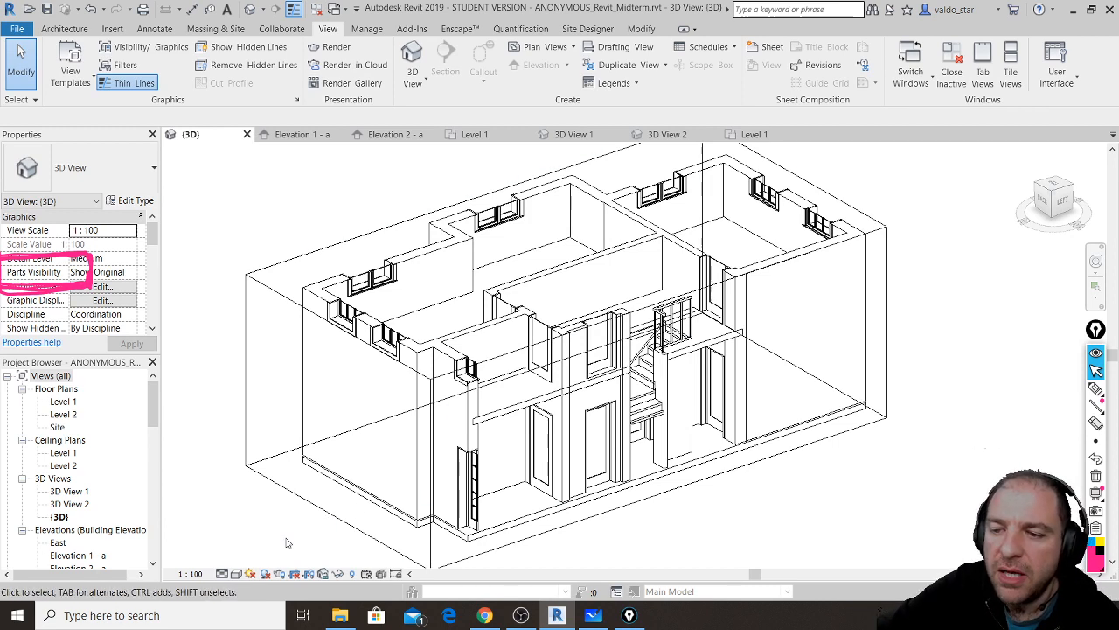
# - Set the sectioned {3D} view's visual style to Realistic and examine the rooms and staircase
pyautogui.click(236, 575)
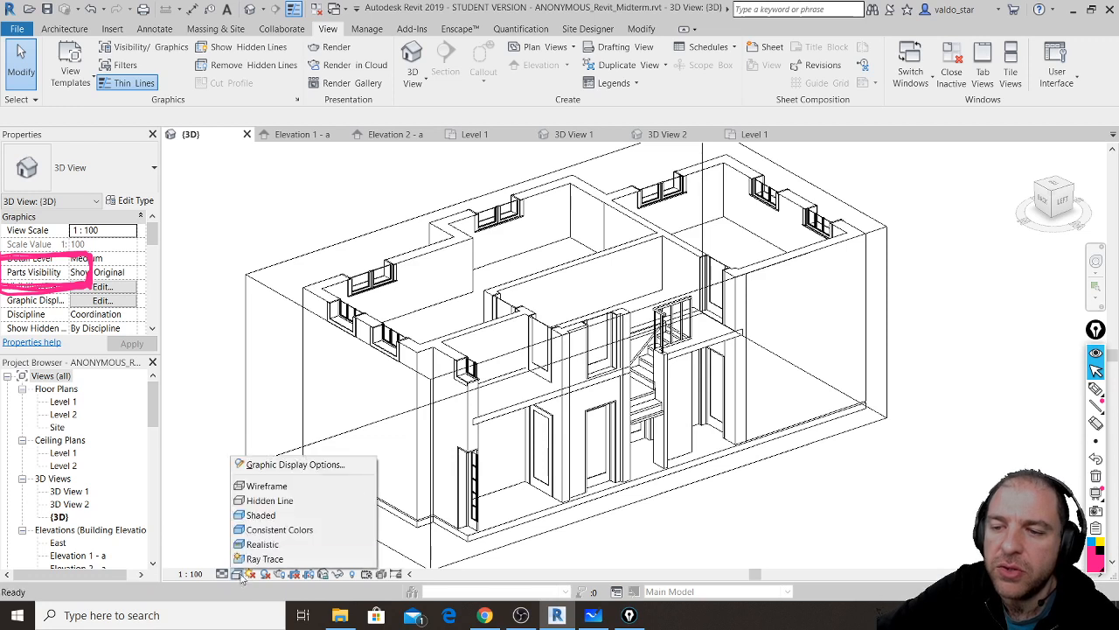
pyautogui.click(278, 543)
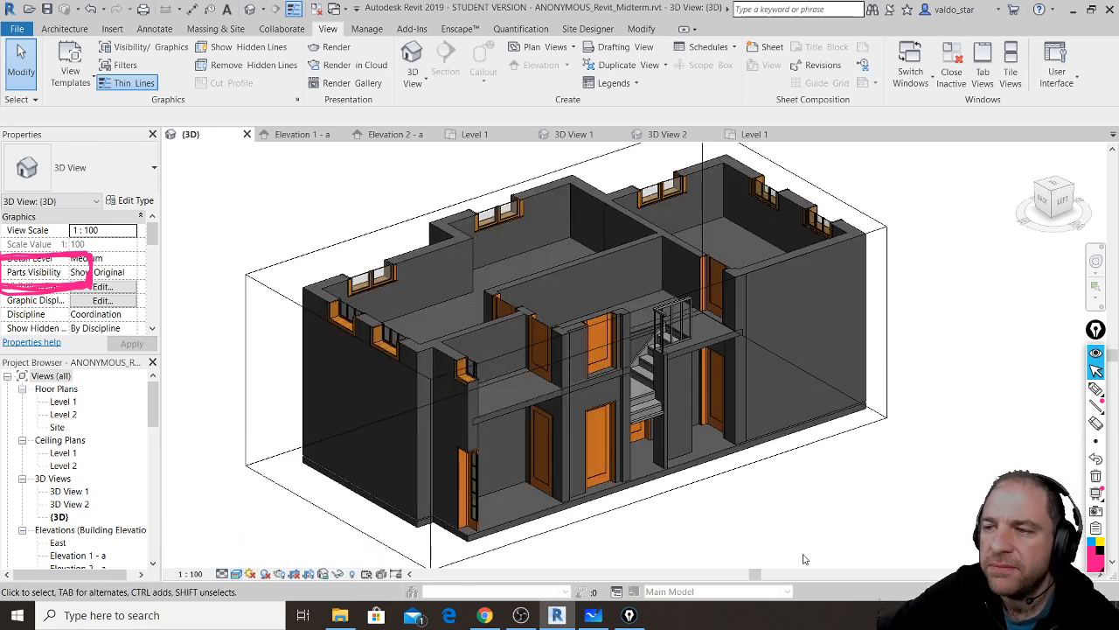
pyautogui.scroll(4, 461, 293)
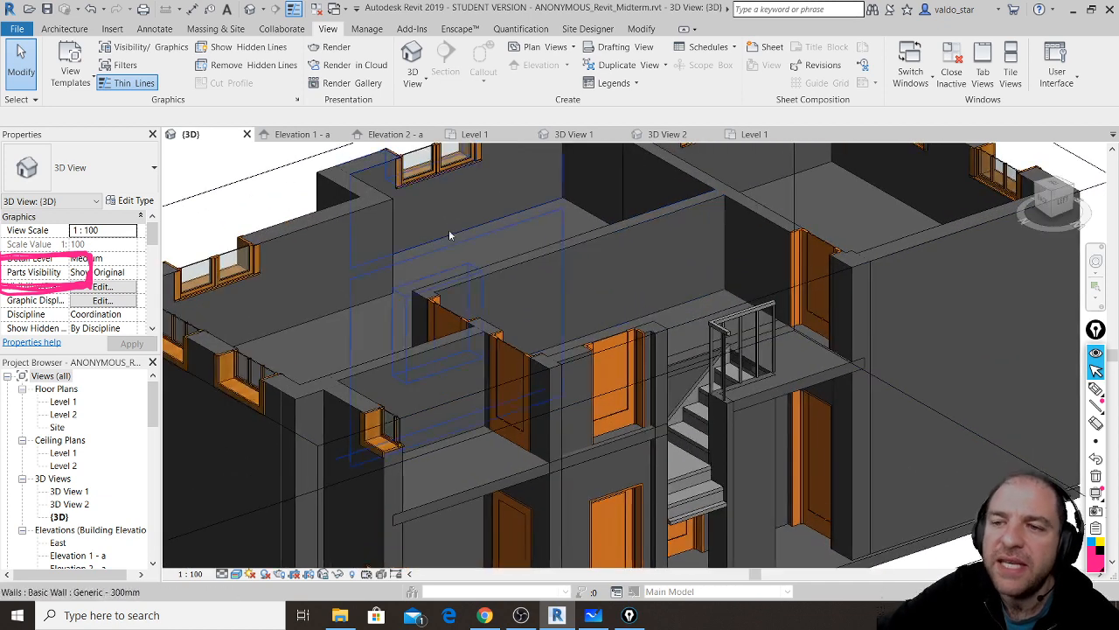
pyautogui.scroll(-5, 763, 374)
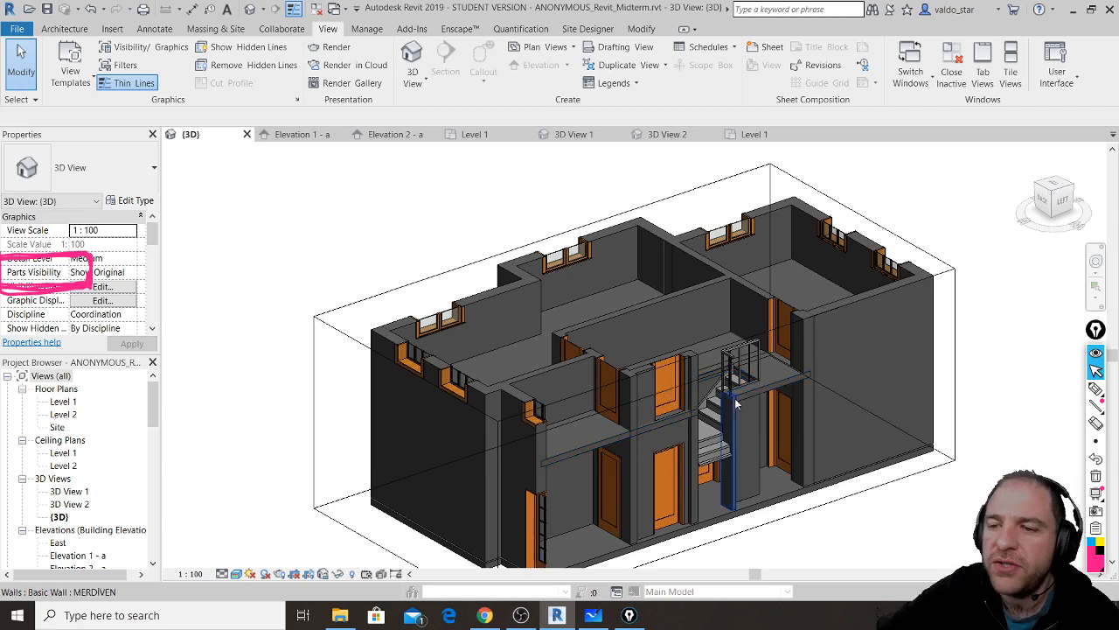
# - Switch to the YouTube live chat in Chrome and read the latest messages
pyautogui.click(495, 618)
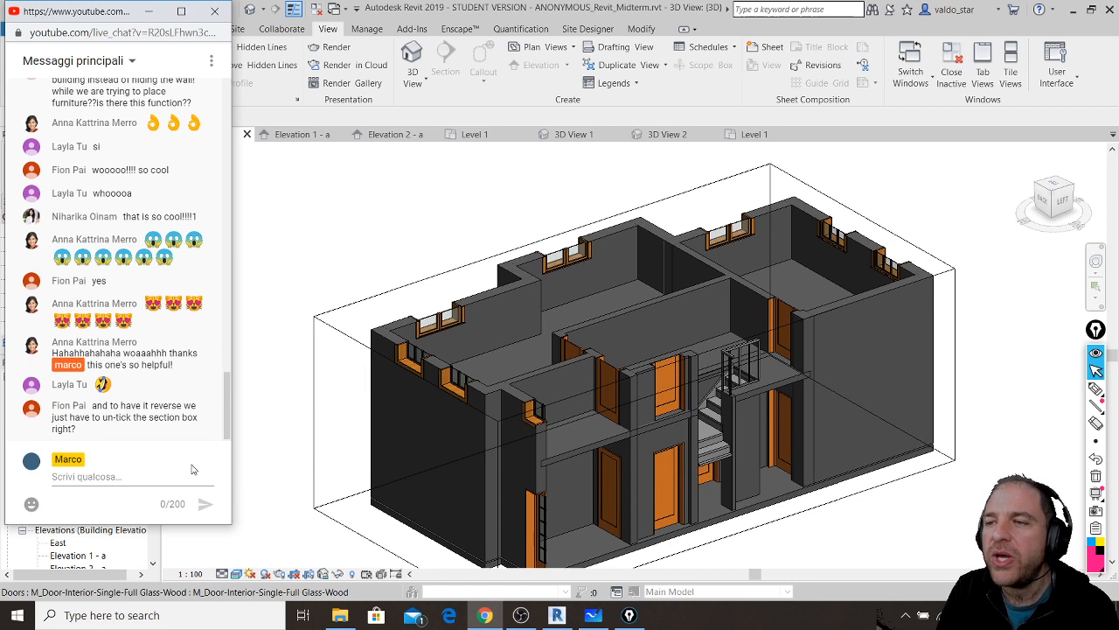
# - Return to Revit and turn off the Section Box of the {3D} view to restore the complete house
pyautogui.click(438, 227)
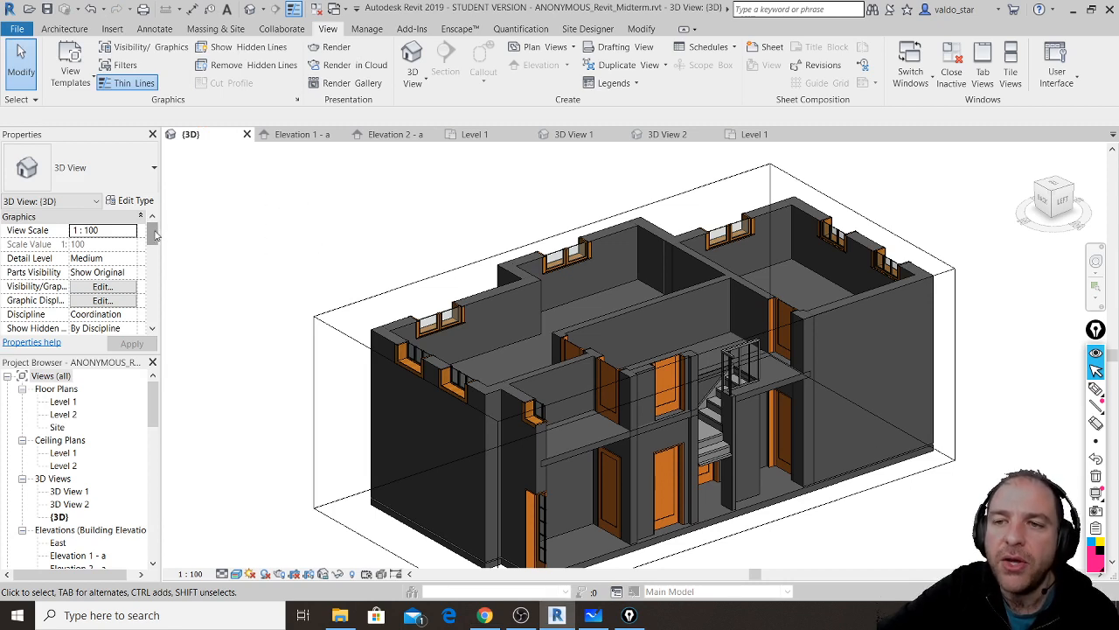
pyautogui.moveTo(154, 234); pyautogui.dragTo(155, 247)
pyautogui.scroll(-3, 155, 247)
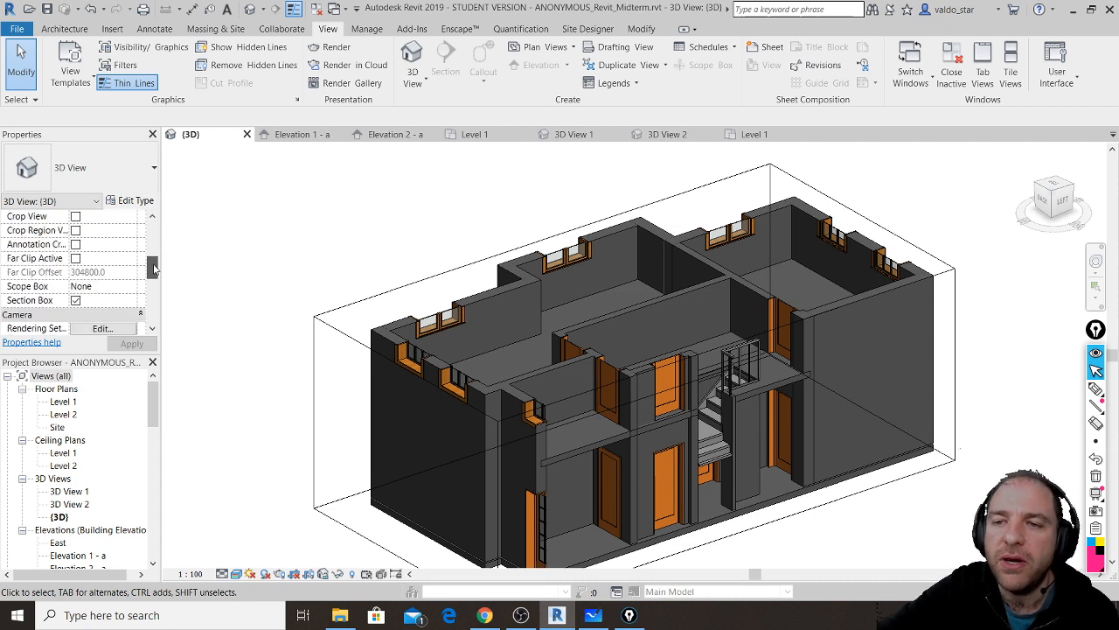
pyautogui.click(76, 301)
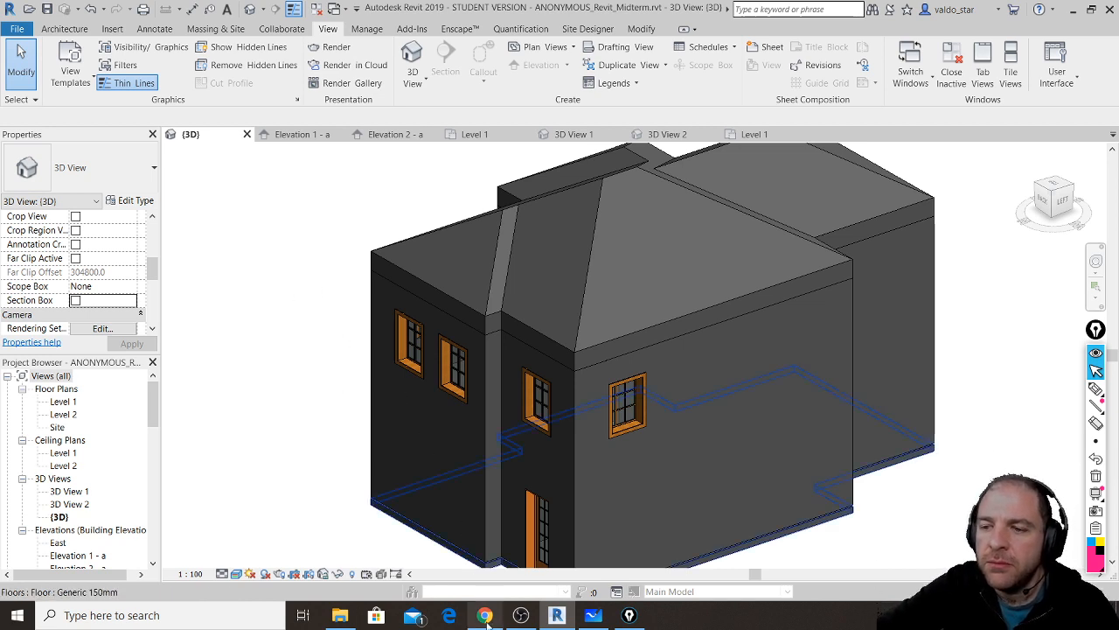
# - Bring up the YouTube live chat in Chrome to read the new messages, and switch to the OBS streaming window
pyautogui.moveTo(485, 617)
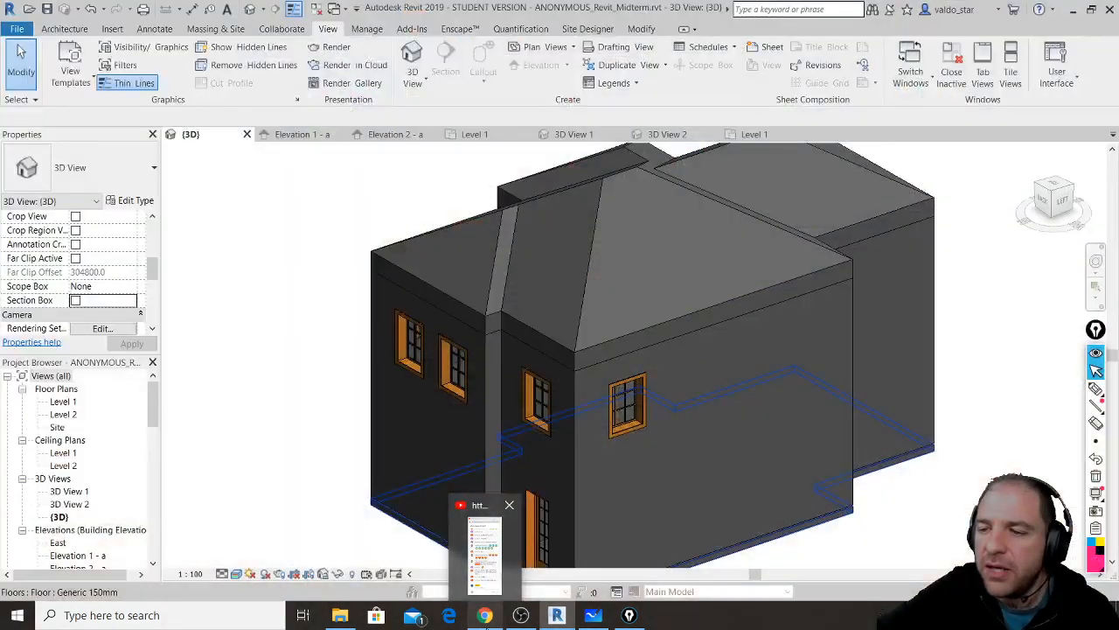
pyautogui.click(494, 538)
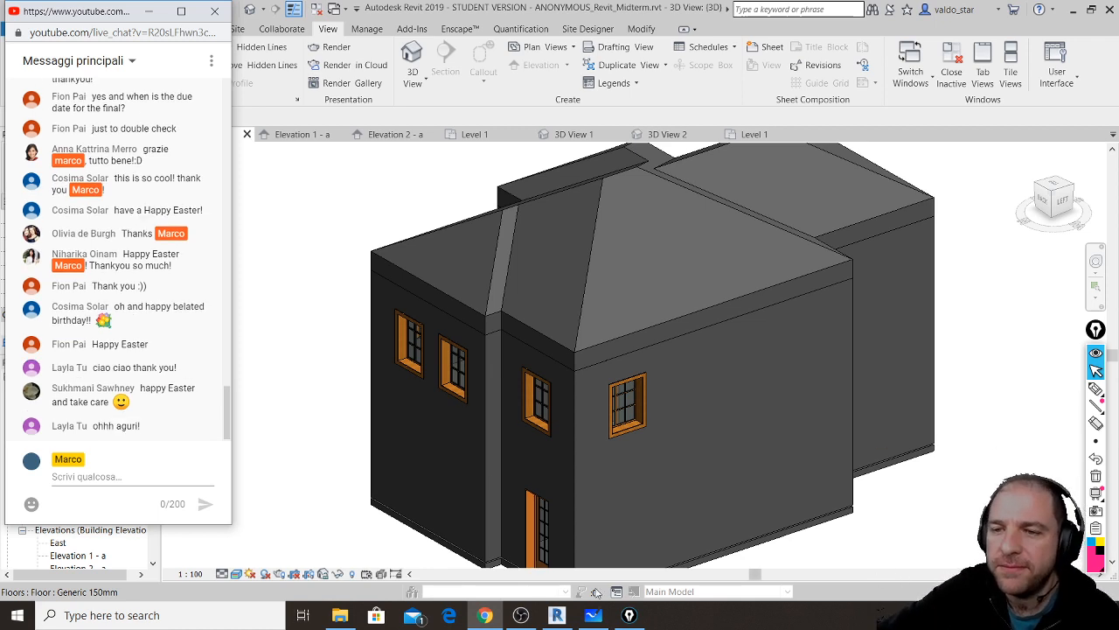
pyautogui.click(522, 618)
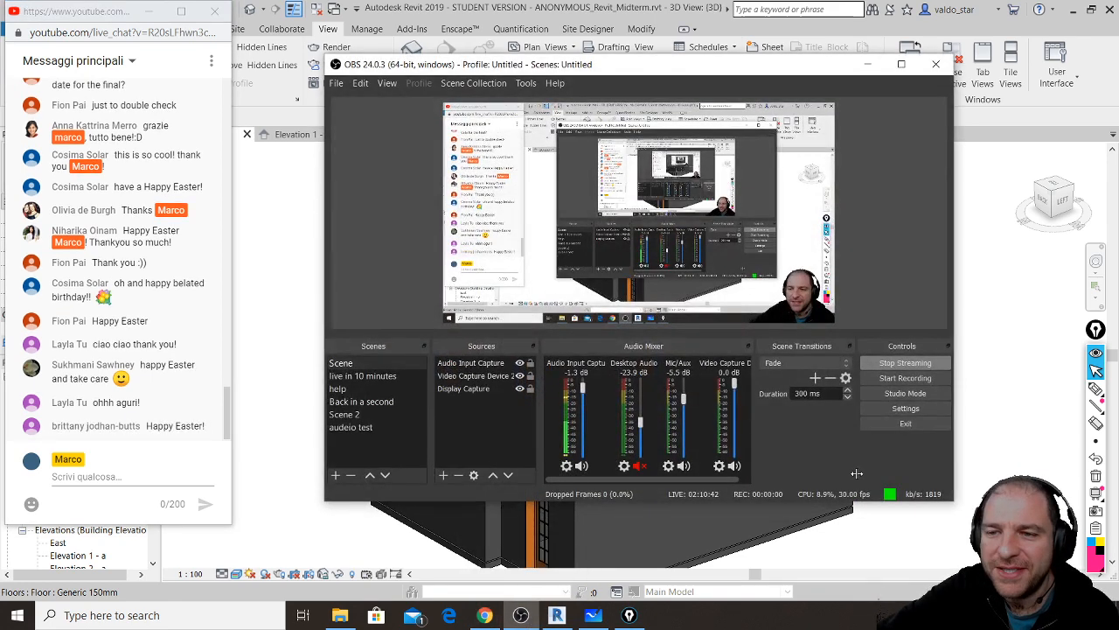